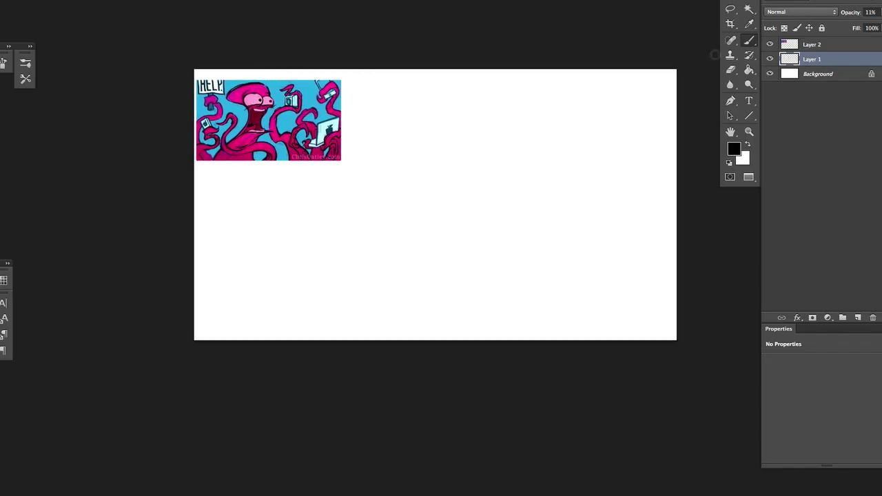
Move the octopus reference to the top-right corner, enlarge it, and rough in grey head strokes
{"action": "left_click_drag", "start_coordinate": [341, 142], "coordinate": [671, 135]}
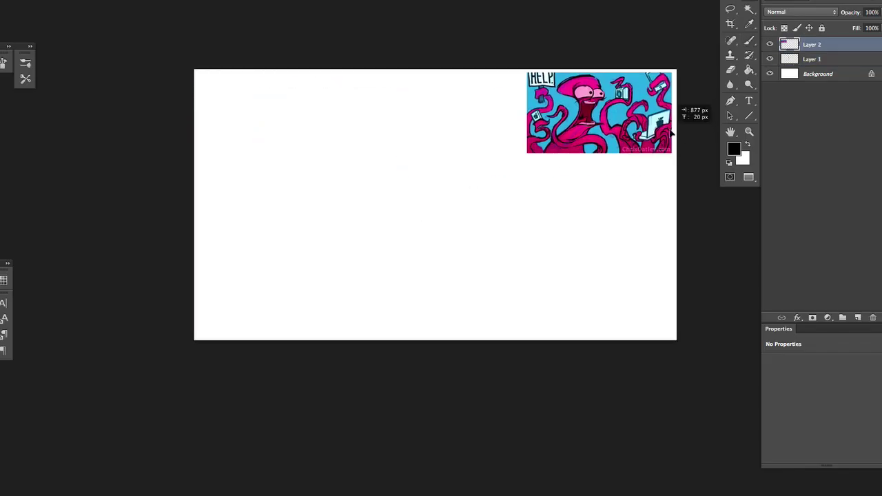
{"action": "left_click_drag", "start_coordinate": [321, 147], "coordinate": [324, 241]}
{"action": "left_click_drag", "start_coordinate": [315, 122], "coordinate": [374, 255]}
{"action": "mouse_move", "coordinate": [372, 206]}
{"action": "left_mouse_down"}
{"action": "mouse_move", "coordinate": [500, 284]}
{"action": "mouse_move", "coordinate": [448, 205]}
{"action": "mouse_move", "coordinate": [295, 191]}
{"action": "mouse_move", "coordinate": [423, 210]}
{"action": "mouse_move", "coordinate": [388, 158]}
{"action": "mouse_move", "coordinate": [331, 186]}
{"action": "mouse_move", "coordinate": [305, 222]}
{"action": "left_mouse_up"}
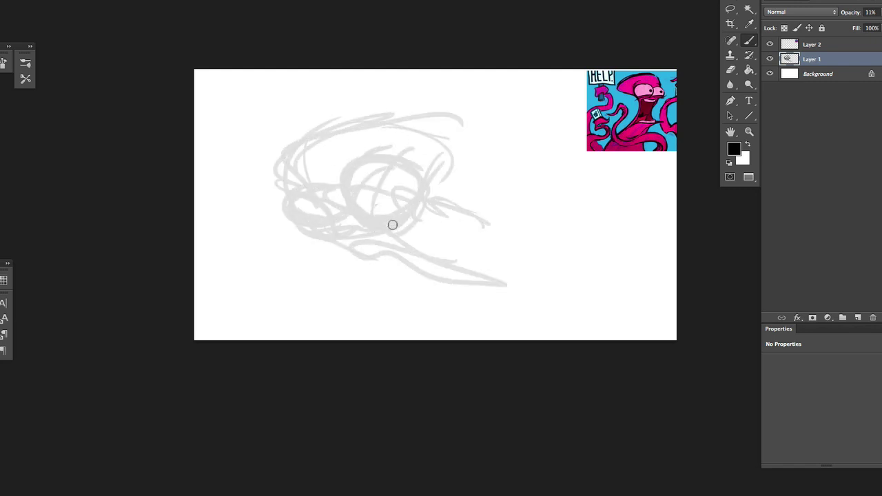
Sketch tentacle arcs and the S-curved body, then rescale the whole sketch
{"action": "mouse_move", "coordinate": [392, 225]}
{"action": "left_mouse_down"}
{"action": "mouse_move", "coordinate": [496, 242]}
{"action": "mouse_move", "coordinate": [310, 191]}
{"action": "mouse_move", "coordinate": [539, 248]}
{"action": "mouse_move", "coordinate": [442, 283]}
{"action": "mouse_move", "coordinate": [467, 331]}
{"action": "mouse_move", "coordinate": [292, 258]}
{"action": "mouse_move", "coordinate": [366, 271]}
{"action": "left_mouse_up"}
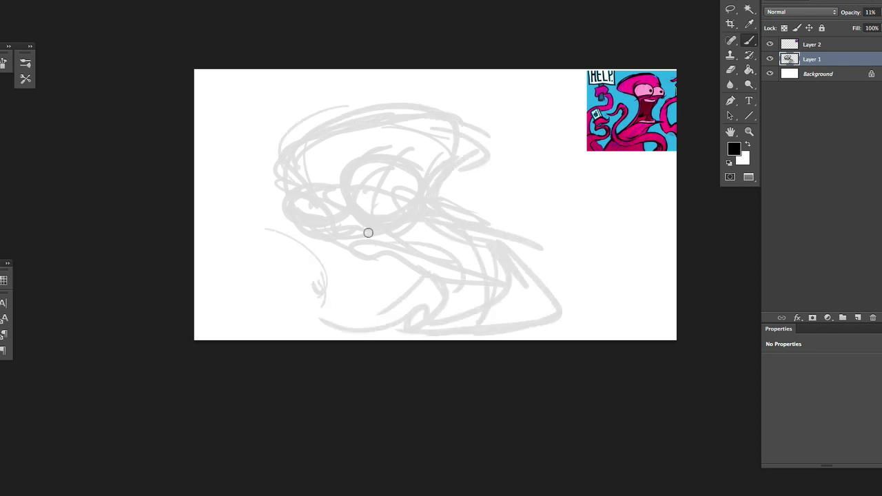
{"action": "mouse_move", "coordinate": [368, 233]}
{"action": "left_mouse_down"}
{"action": "mouse_move", "coordinate": [401, 231]}
{"action": "mouse_move", "coordinate": [418, 310]}
{"action": "mouse_move", "coordinate": [534, 268]}
{"action": "mouse_move", "coordinate": [431, 312]}
{"action": "mouse_move", "coordinate": [466, 318]}
{"action": "mouse_move", "coordinate": [377, 309]}
{"action": "mouse_move", "coordinate": [564, 346]}
{"action": "mouse_move", "coordinate": [520, 403]}
{"action": "mouse_move", "coordinate": [512, 329]}
{"action": "mouse_move", "coordinate": [518, 149]}
{"action": "mouse_move", "coordinate": [438, 209]}
{"action": "mouse_move", "coordinate": [526, 286]}
{"action": "mouse_move", "coordinate": [419, 292]}
{"action": "mouse_move", "coordinate": [430, 270]}
{"action": "mouse_move", "coordinate": [328, 185]}
{"action": "mouse_move", "coordinate": [317, 186]}
{"action": "mouse_move", "coordinate": [339, 200]}
{"action": "mouse_move", "coordinate": [411, 215]}
{"action": "mouse_move", "coordinate": [347, 189]}
{"action": "left_mouse_up"}
{"action": "key", "text": "ctrl+t"}
{"action": "key", "text": "Return"}
{"action": "key", "text": "b"}
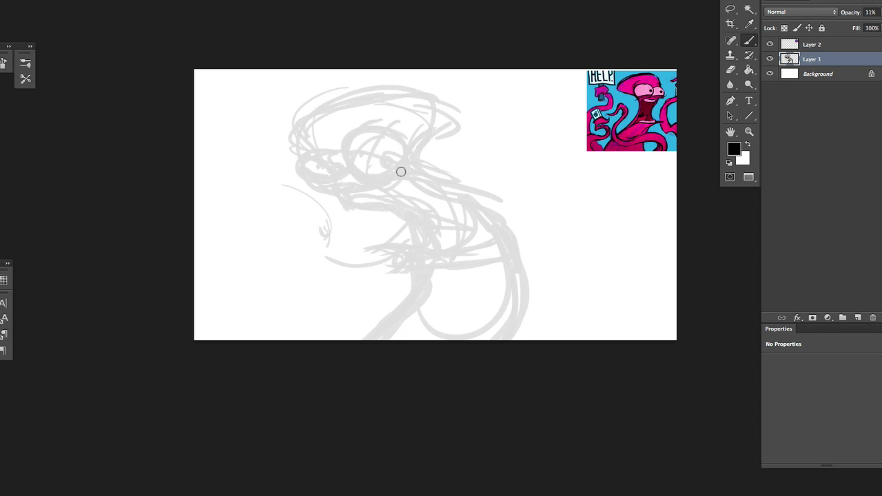
Add strokes across the lower body and rough in the top of the head
{"action": "mouse_move", "coordinate": [503, 273]}
{"action": "left_mouse_down"}
{"action": "mouse_move", "coordinate": [366, 264]}
{"action": "mouse_move", "coordinate": [513, 263]}
{"action": "left_mouse_up"}
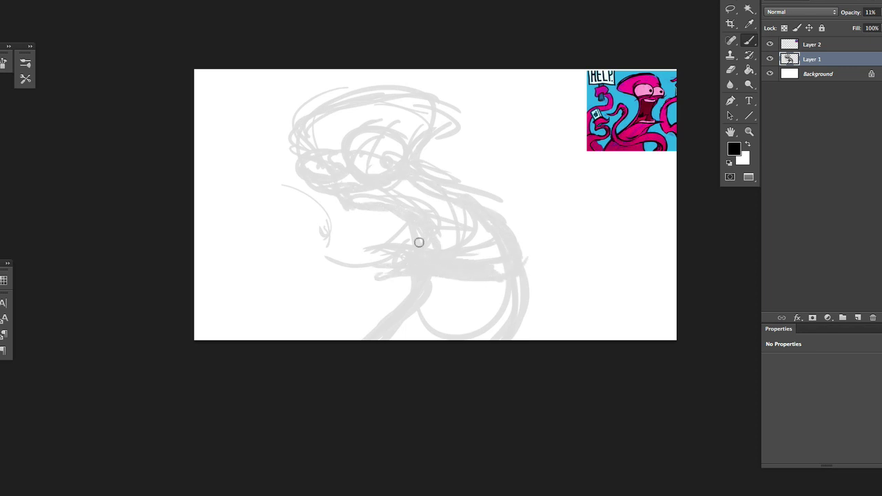
{"action": "mouse_move", "coordinate": [413, 177]}
{"action": "left_mouse_down"}
{"action": "mouse_move", "coordinate": [420, 93]}
{"action": "mouse_move", "coordinate": [310, 103]}
{"action": "left_mouse_up"}
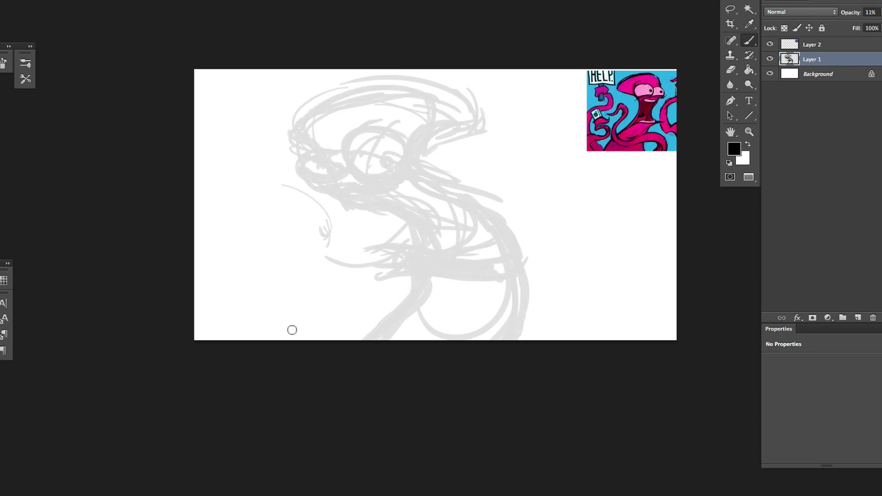
{"action": "key", "text": "e"}
{"action": "key", "text": "b"}
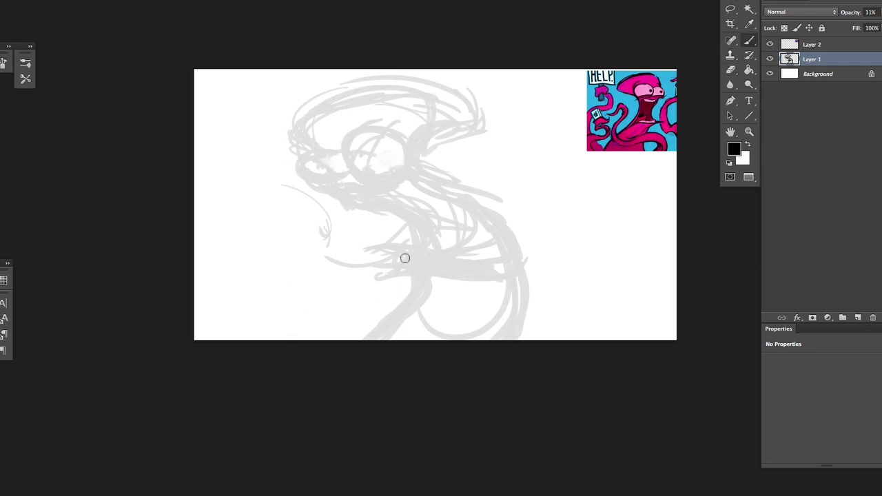
Draw a phone held in the left tentacle and the curling lower-left arm
{"action": "mouse_move", "coordinate": [300, 204]}
{"action": "left_mouse_down"}
{"action": "mouse_move", "coordinate": [312, 217]}
{"action": "mouse_move", "coordinate": [285, 236]}
{"action": "left_mouse_up"}
{"action": "mouse_move", "coordinate": [297, 204]}
{"action": "left_mouse_down"}
{"action": "mouse_move", "coordinate": [270, 223]}
{"action": "mouse_move", "coordinate": [303, 240]}
{"action": "mouse_move", "coordinate": [284, 234]}
{"action": "mouse_move", "coordinate": [293, 256]}
{"action": "mouse_move", "coordinate": [245, 240]}
{"action": "mouse_move", "coordinate": [267, 307]}
{"action": "mouse_move", "coordinate": [203, 234]}
{"action": "mouse_move", "coordinate": [242, 212]}
{"action": "mouse_move", "coordinate": [246, 301]}
{"action": "mouse_move", "coordinate": [299, 238]}
{"action": "mouse_move", "coordinate": [216, 234]}
{"action": "mouse_move", "coordinate": [243, 239]}
{"action": "mouse_move", "coordinate": [325, 344]}
{"action": "left_mouse_up"}
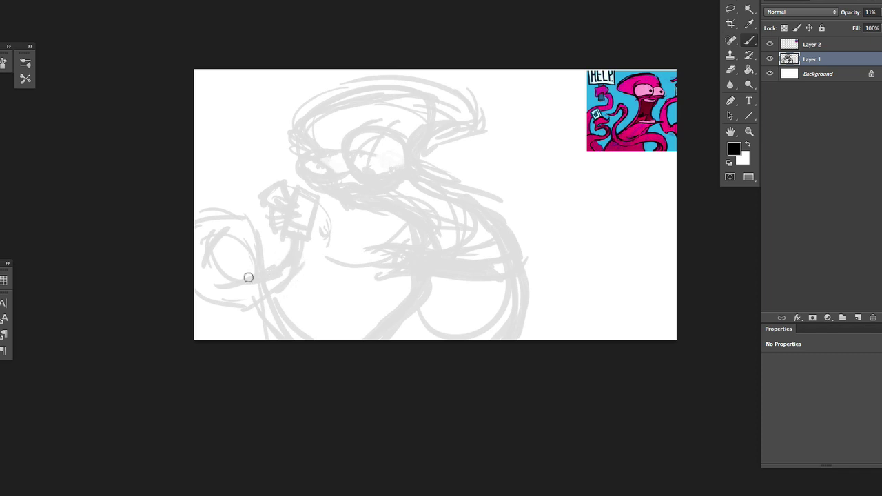
{"action": "mouse_move", "coordinate": [248, 277]}
{"action": "left_mouse_down"}
{"action": "mouse_move", "coordinate": [237, 323]}
{"action": "mouse_move", "coordinate": [197, 318]}
{"action": "mouse_move", "coordinate": [232, 309]}
{"action": "mouse_move", "coordinate": [263, 328]}
{"action": "mouse_move", "coordinate": [256, 306]}
{"action": "mouse_move", "coordinate": [232, 302]}
{"action": "mouse_move", "coordinate": [258, 291]}
{"action": "left_mouse_up"}
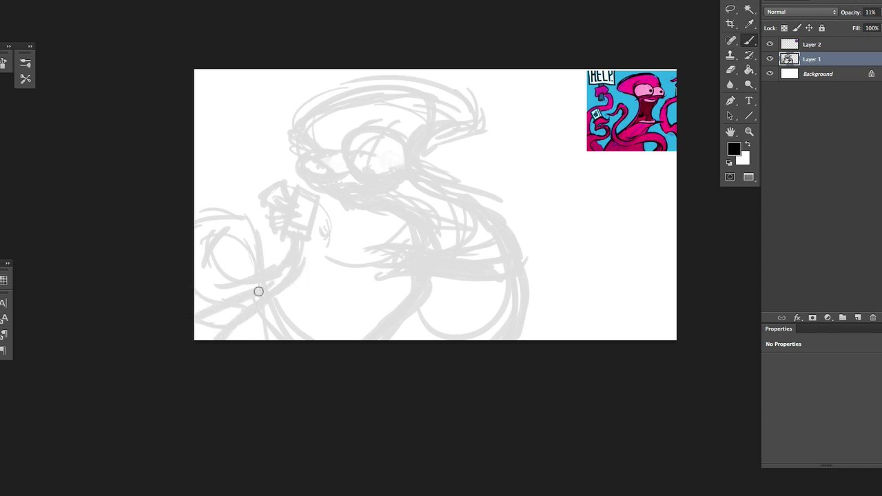
{"action": "key", "text": "e"}
{"action": "left_click_drag", "start_coordinate": [329, 206], "coordinate": [324, 238]}
{"action": "key", "text": "b"}
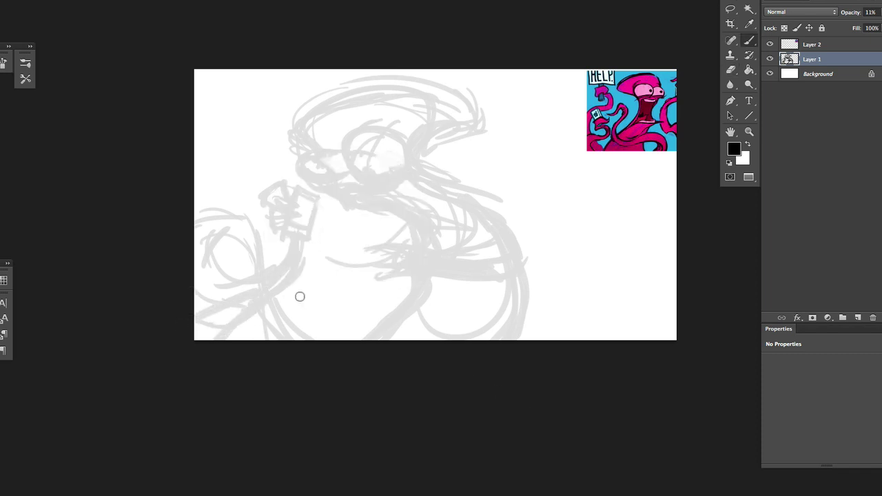
{"action": "mouse_move", "coordinate": [312, 295]}
{"action": "left_mouse_down"}
{"action": "mouse_move", "coordinate": [372, 310]}
{"action": "mouse_move", "coordinate": [367, 283]}
{"action": "mouse_move", "coordinate": [354, 289]}
{"action": "mouse_move", "coordinate": [389, 284]}
{"action": "mouse_move", "coordinate": [362, 319]}
{"action": "mouse_move", "coordinate": [342, 328]}
{"action": "mouse_move", "coordinate": [382, 318]}
{"action": "mouse_move", "coordinate": [337, 291]}
{"action": "mouse_move", "coordinate": [332, 269]}
{"action": "mouse_move", "coordinate": [312, 313]}
{"action": "mouse_move", "coordinate": [352, 322]}
{"action": "left_mouse_up"}
Lasso the lower-body strokes and transform them
{"action": "key", "text": "l"}
{"action": "mouse_move", "coordinate": [393, 265]}
{"action": "left_mouse_down"}
{"action": "mouse_move", "coordinate": [334, 353]}
{"action": "mouse_move", "coordinate": [297, 267]}
{"action": "left_mouse_up"}
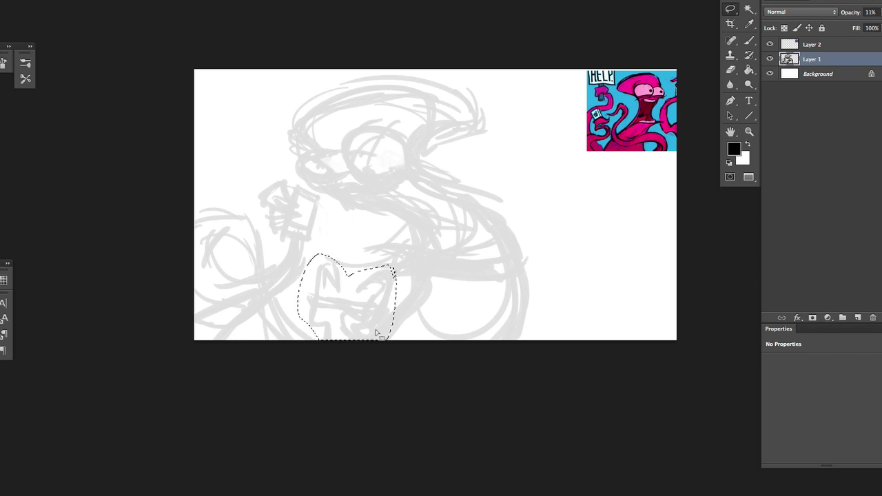
{"action": "key", "text": "ctrl+d"}
{"action": "key", "text": "b"}
{"action": "middle_click", "coordinate": [405, 218]}
{"action": "left_click", "coordinate": [443, 218]}
{"action": "mouse_move", "coordinate": [299, 69]}
{"action": "left_mouse_down"}
{"action": "mouse_move", "coordinate": [374, 255]}
{"action": "mouse_move", "coordinate": [508, 476]}
{"action": "left_mouse_up"}
{"action": "key", "text": "ctrl+t"}
{"action": "key", "text": "Return"}
{"action": "key", "text": "ctrl+d"}
{"action": "key", "text": "b"}
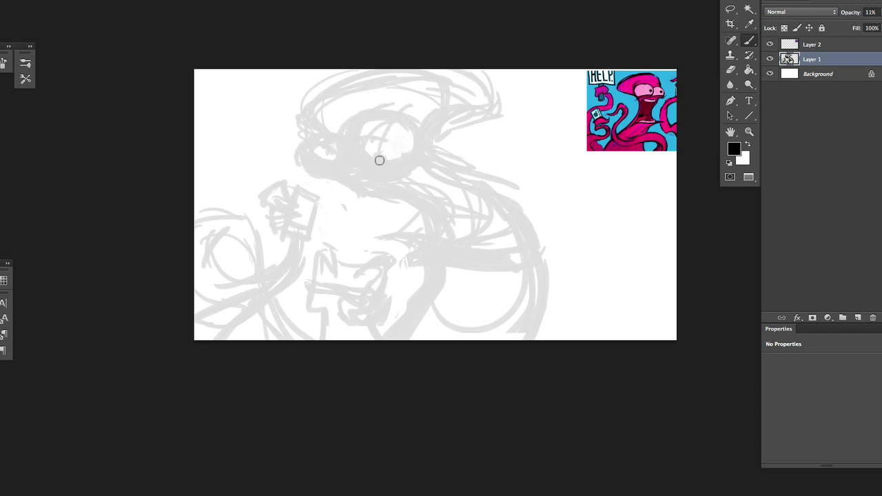
Add faint head strokes and a loop right of the head, shifting the loop rightward
{"action": "mouse_move", "coordinate": [340, 182]}
{"action": "left_mouse_down"}
{"action": "mouse_move", "coordinate": [378, 183]}
{"action": "mouse_move", "coordinate": [479, 256]}
{"action": "left_mouse_up"}
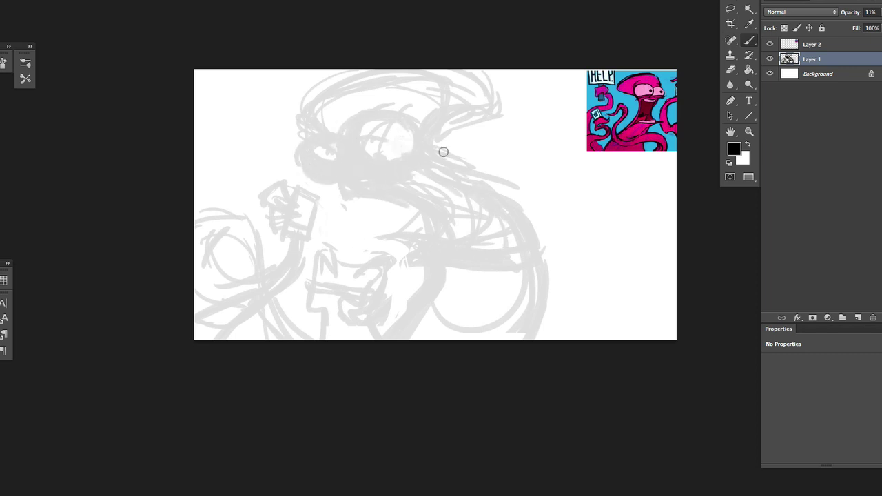
{"action": "mouse_move", "coordinate": [443, 152]}
{"action": "left_mouse_down"}
{"action": "mouse_move", "coordinate": [466, 124]}
{"action": "mouse_move", "coordinate": [465, 150]}
{"action": "mouse_move", "coordinate": [500, 135]}
{"action": "mouse_move", "coordinate": [492, 178]}
{"action": "mouse_move", "coordinate": [506, 154]}
{"action": "mouse_move", "coordinate": [486, 147]}
{"action": "left_mouse_up"}
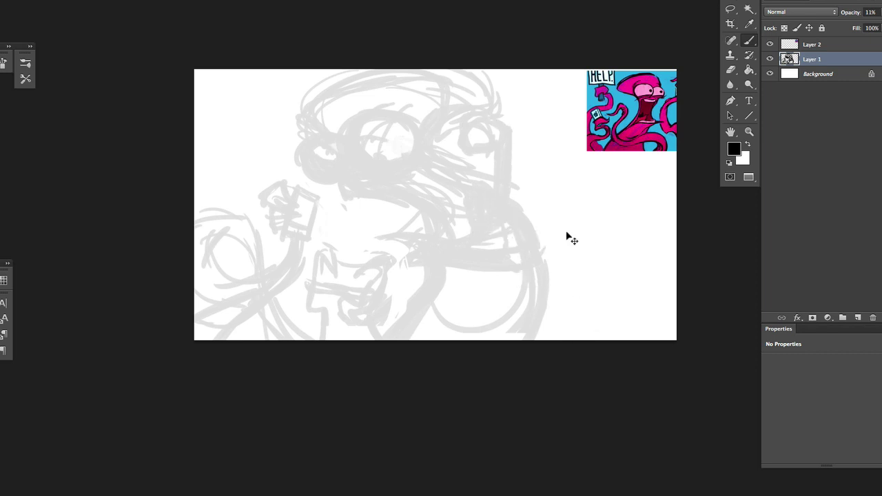
{"action": "key", "text": "l"}
{"action": "mouse_move", "coordinate": [503, 119]}
{"action": "left_mouse_down"}
{"action": "mouse_move", "coordinate": [458, 154]}
{"action": "mouse_move", "coordinate": [512, 206]}
{"action": "left_mouse_up"}
{"action": "key", "text": "v"}
{"action": "key", "text": "ctrl+d"}
{"action": "key", "text": "b"}
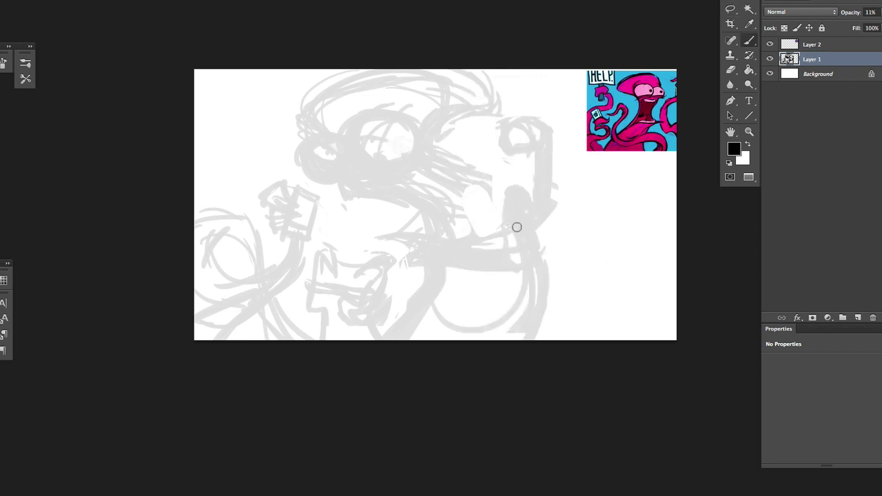
Sketch right-side tentacles and a swirl, erasing stray strokes around the head and body
{"action": "mouse_move", "coordinate": [543, 175]}
{"action": "left_mouse_down"}
{"action": "mouse_move", "coordinate": [644, 272]}
{"action": "mouse_move", "coordinate": [628, 213]}
{"action": "mouse_move", "coordinate": [594, 272]}
{"action": "mouse_move", "coordinate": [664, 186]}
{"action": "mouse_move", "coordinate": [690, 259]}
{"action": "mouse_move", "coordinate": [559, 257]}
{"action": "mouse_move", "coordinate": [618, 307]}
{"action": "mouse_move", "coordinate": [599, 276]}
{"action": "mouse_move", "coordinate": [668, 196]}
{"action": "mouse_move", "coordinate": [591, 352]}
{"action": "left_mouse_up"}
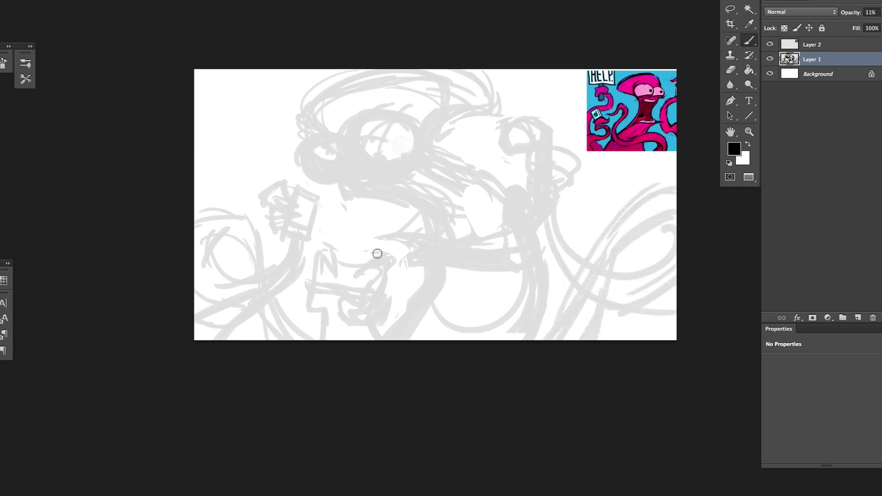
{"action": "left_click", "coordinate": [731, 71]}
{"action": "mouse_move", "coordinate": [414, 207]}
{"action": "left_mouse_down"}
{"action": "mouse_move", "coordinate": [365, 236]}
{"action": "mouse_move", "coordinate": [393, 271]}
{"action": "left_mouse_up"}
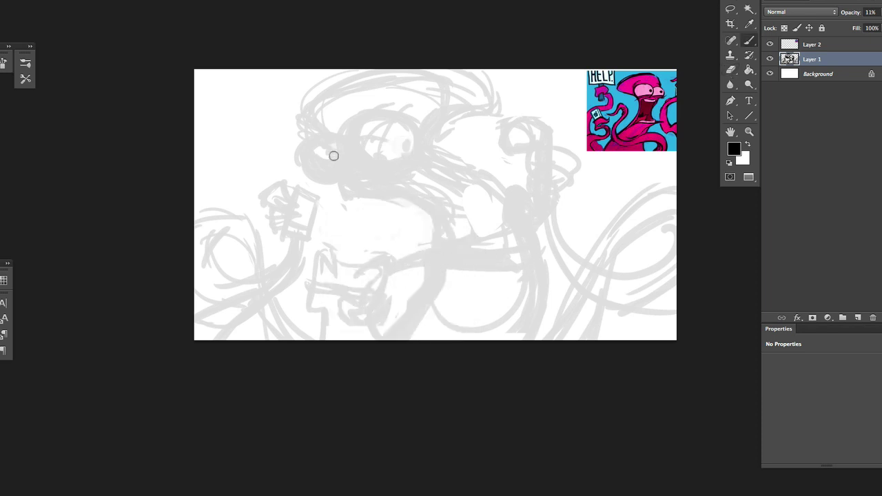
{"action": "mouse_move", "coordinate": [334, 156]}
{"action": "left_mouse_down"}
{"action": "mouse_move", "coordinate": [394, 161]}
{"action": "mouse_move", "coordinate": [328, 145]}
{"action": "mouse_move", "coordinate": [404, 144]}
{"action": "left_mouse_up"}
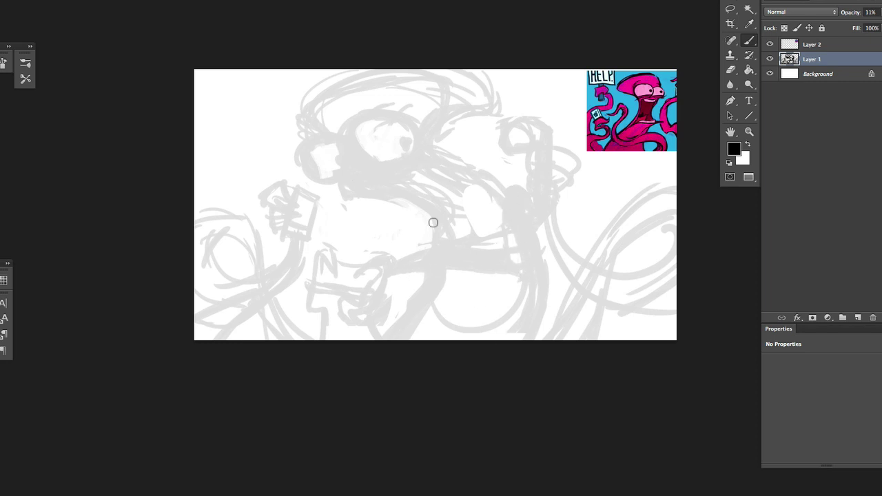
{"action": "left_click_drag", "start_coordinate": [399, 247], "coordinate": [442, 240]}
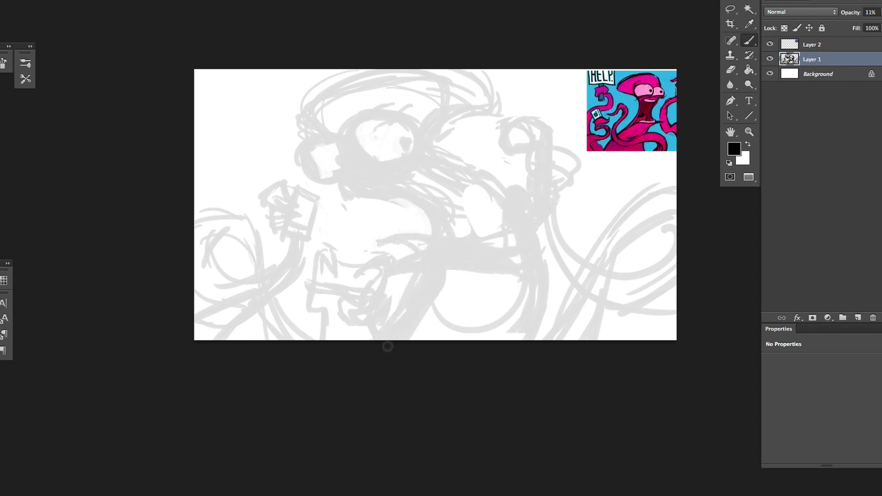
{"action": "key", "text": "e"}
{"action": "mouse_move", "coordinate": [399, 272]}
{"action": "left_mouse_down"}
{"action": "mouse_move", "coordinate": [404, 255]}
{"action": "mouse_move", "coordinate": [421, 331]}
{"action": "left_mouse_up"}
{"action": "key", "text": "b"}
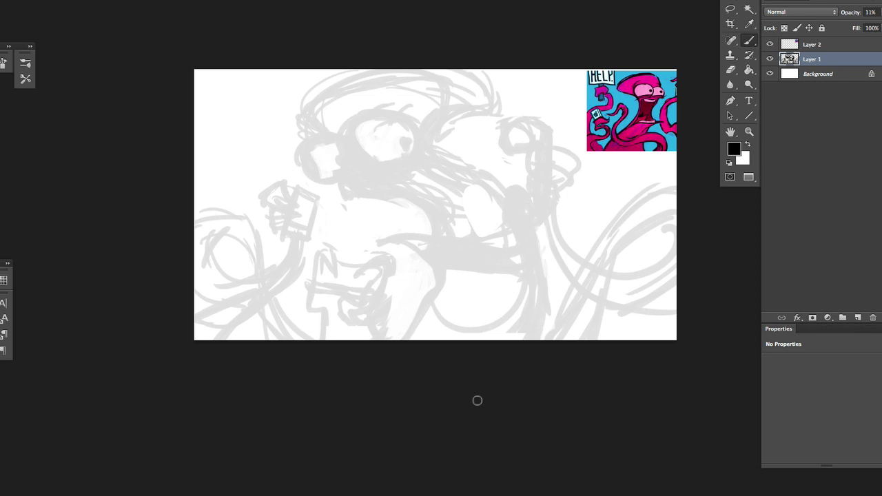
Clean up the eye area and scale the whole sketch down toward the upper left
{"action": "key", "text": "e"}
{"action": "key", "text": "b"}
{"action": "key", "text": "e"}
{"action": "mouse_move", "coordinate": [348, 159]}
{"action": "left_mouse_down"}
{"action": "mouse_move", "coordinate": [370, 144]}
{"action": "mouse_move", "coordinate": [413, 155]}
{"action": "left_mouse_up"}
{"action": "key", "text": "b"}
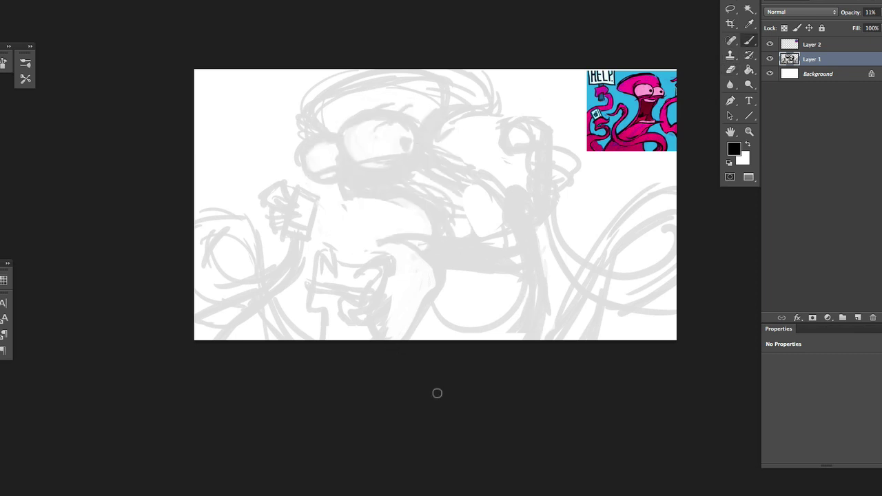
{"action": "key", "text": "ctrl+t"}
{"action": "left_click_drag", "start_coordinate": [676, 339], "coordinate": [499, 256]}
Confirm the scale-down and refine the top and left edge of the head
{"action": "key", "text": "Return"}
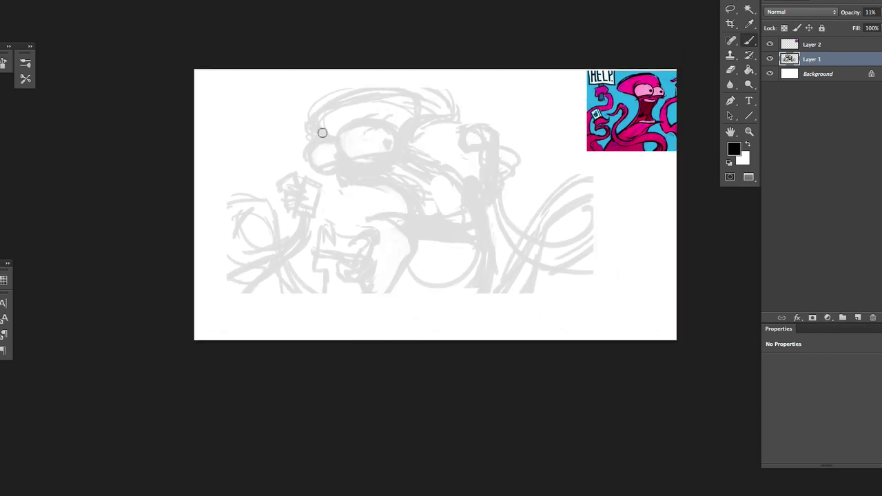
{"action": "mouse_move", "coordinate": [414, 133]}
{"action": "left_mouse_down"}
{"action": "mouse_move", "coordinate": [328, 92]}
{"action": "mouse_move", "coordinate": [314, 124]}
{"action": "left_mouse_up"}
{"action": "key", "text": "e"}
{"action": "left_click_drag", "start_coordinate": [313, 93], "coordinate": [309, 124]}
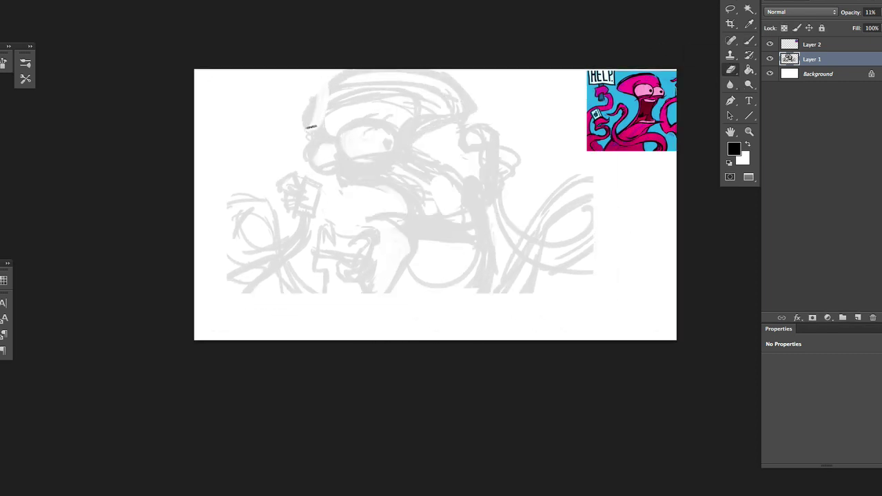
{"action": "key", "text": "b"}
{"action": "key", "text": "e"}
{"action": "left_click_drag", "start_coordinate": [322, 78], "coordinate": [313, 137]}
{"action": "key", "text": "b"}
Paint long body strokes and crossing tentacle strokes below the sketch's centre
{"action": "left_click_drag", "start_coordinate": [475, 73], "coordinate": [444, 103]}
{"action": "mouse_move", "coordinate": [468, 162]}
{"action": "left_mouse_down"}
{"action": "mouse_move", "coordinate": [490, 211]}
{"action": "mouse_move", "coordinate": [469, 340]}
{"action": "left_mouse_up"}
{"action": "left_click_drag", "start_coordinate": [357, 339], "coordinate": [416, 246]}
{"action": "left_click_drag", "start_coordinate": [376, 268], "coordinate": [423, 339]}
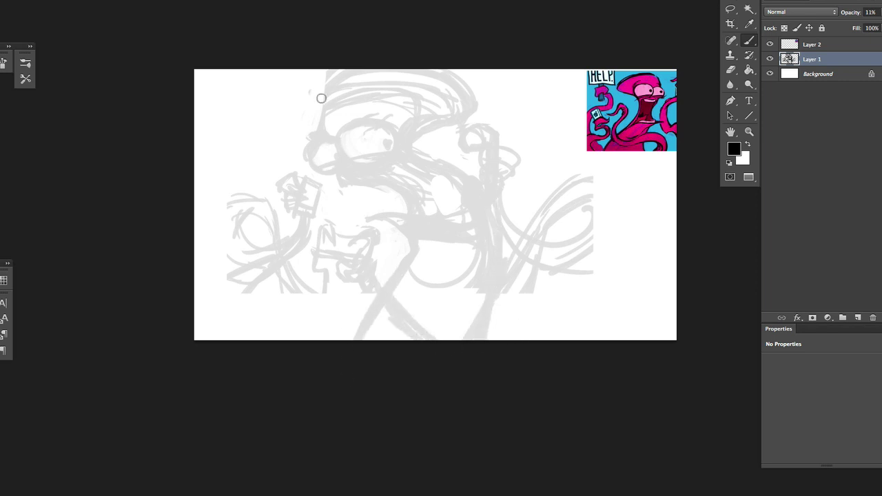
{"action": "mouse_move", "coordinate": [321, 97]}
{"action": "left_mouse_down"}
{"action": "mouse_move", "coordinate": [314, 131]}
{"action": "mouse_move", "coordinate": [361, 152]}
{"action": "mouse_move", "coordinate": [407, 114]}
{"action": "left_mouse_up"}
{"action": "key", "text": "e"}
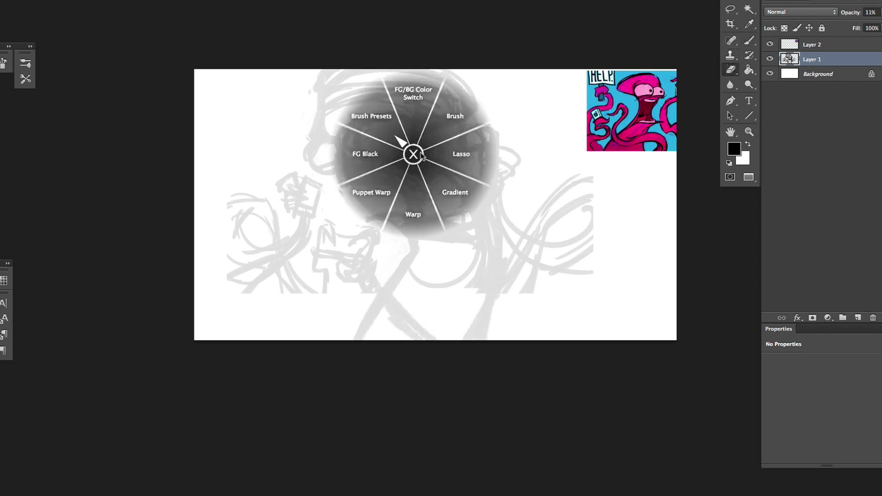
{"action": "key", "text": "b"}
Clean up the face by erasing around the left eye and streaks across the centre
{"action": "key", "text": "e"}
{"action": "mouse_move", "coordinate": [352, 123]}
{"action": "left_mouse_down"}
{"action": "mouse_move", "coordinate": [340, 132]}
{"action": "mouse_move", "coordinate": [351, 161]}
{"action": "left_mouse_up"}
{"action": "key", "text": "b"}
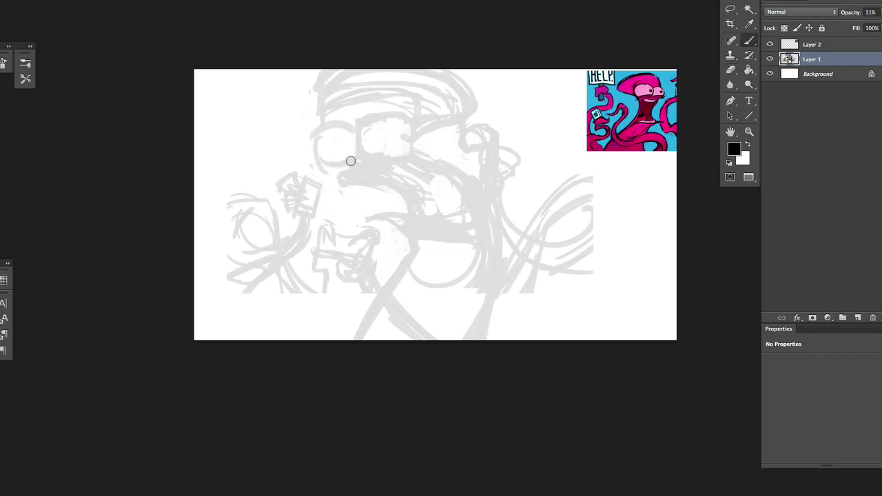
{"action": "mouse_move", "coordinate": [441, 183]}
{"action": "left_mouse_down"}
{"action": "mouse_move", "coordinate": [348, 165]}
{"action": "mouse_move", "coordinate": [378, 319]}
{"action": "left_mouse_up"}
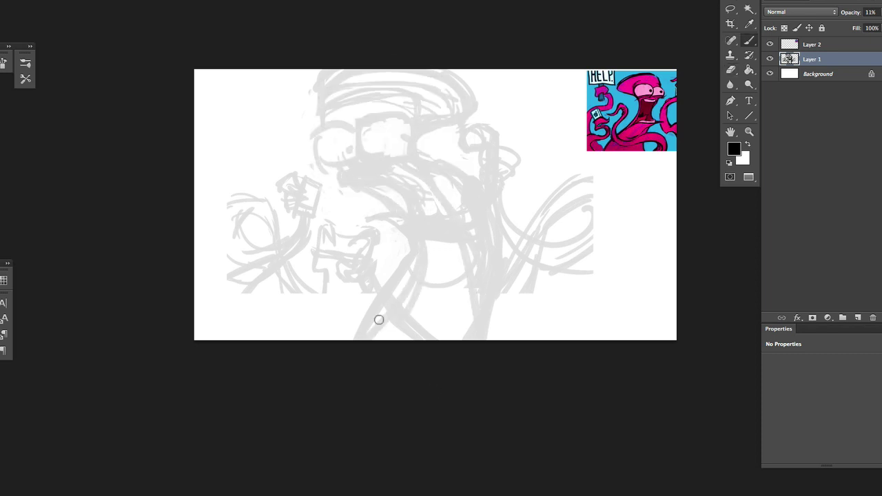
{"action": "key", "text": "e"}
{"action": "mouse_move", "coordinate": [392, 182]}
{"action": "left_mouse_down"}
{"action": "mouse_move", "coordinate": [458, 234]}
{"action": "mouse_move", "coordinate": [481, 225]}
{"action": "mouse_move", "coordinate": [465, 189]}
{"action": "mouse_move", "coordinate": [443, 191]}
{"action": "mouse_move", "coordinate": [498, 289]}
{"action": "left_mouse_up"}
{"action": "key", "text": "b"}
Sketch right tentacle curves and add strokes around the face and body centre
{"action": "mouse_move", "coordinate": [506, 347]}
{"action": "left_mouse_down"}
{"action": "mouse_move", "coordinate": [669, 250]}
{"action": "mouse_move", "coordinate": [572, 271]}
{"action": "left_mouse_up"}
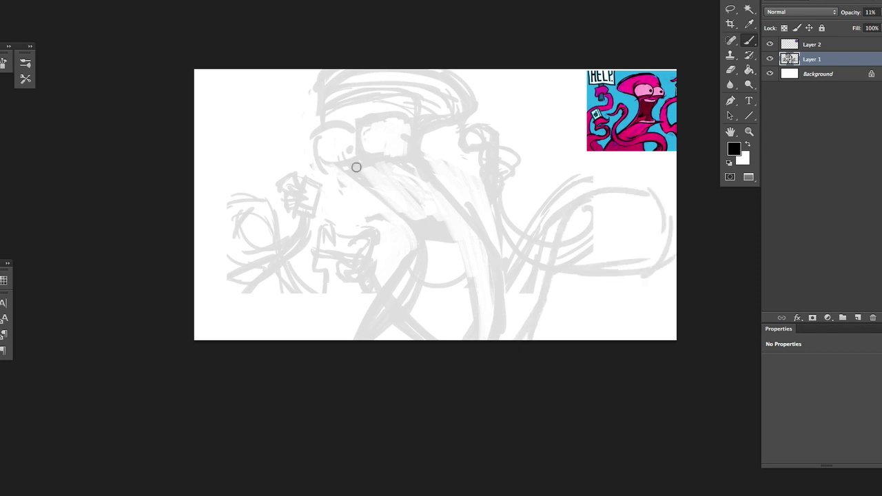
{"action": "mouse_move", "coordinate": [356, 167]}
{"action": "left_mouse_down"}
{"action": "mouse_move", "coordinate": [417, 174]}
{"action": "mouse_move", "coordinate": [403, 265]}
{"action": "left_mouse_up"}
{"action": "left_click_drag", "start_coordinate": [437, 288], "coordinate": [433, 310]}
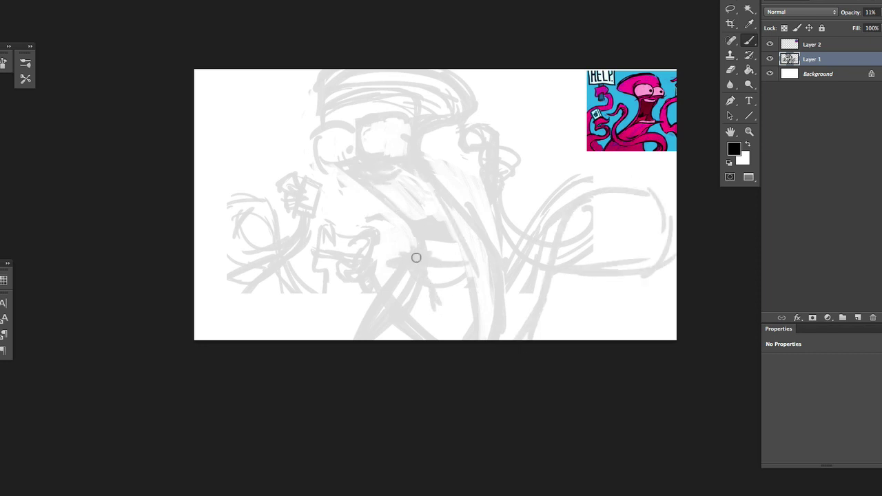
{"action": "left_click_drag", "start_coordinate": [416, 257], "coordinate": [473, 266]}
{"action": "left_click_drag", "start_coordinate": [475, 214], "coordinate": [458, 289]}
{"action": "left_click_drag", "start_coordinate": [381, 192], "coordinate": [425, 190]}
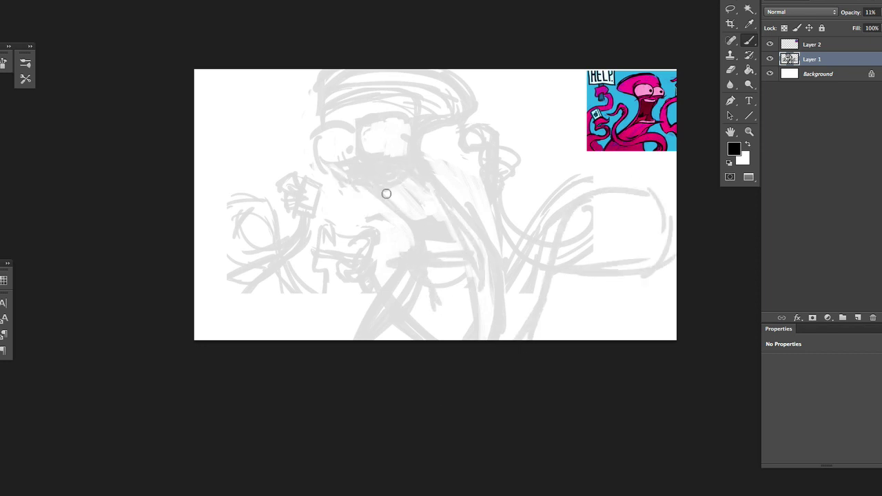
Rough in the right side of the head and neck and a tall phone outline
{"action": "left_click_drag", "start_coordinate": [491, 71], "coordinate": [498, 134]}
{"action": "key", "text": "ctrl+z"}
{"action": "left_click_drag", "start_coordinate": [474, 85], "coordinate": [485, 127]}
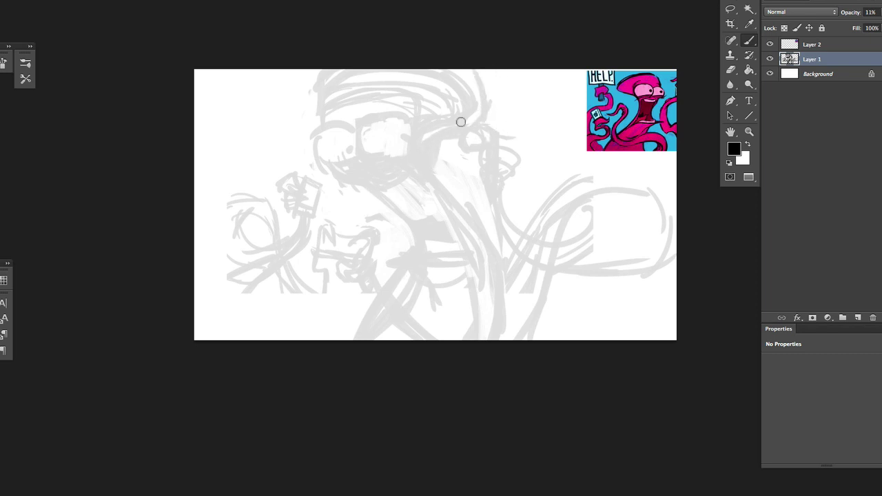
{"action": "mouse_move", "coordinate": [473, 187]}
{"action": "left_mouse_down"}
{"action": "mouse_move", "coordinate": [496, 214]}
{"action": "mouse_move", "coordinate": [514, 172]}
{"action": "mouse_move", "coordinate": [514, 221]}
{"action": "left_mouse_up"}
{"action": "mouse_move", "coordinate": [270, 125]}
{"action": "left_mouse_down"}
{"action": "mouse_move", "coordinate": [282, 103]}
{"action": "mouse_move", "coordinate": [283, 161]}
{"action": "mouse_move", "coordinate": [287, 117]}
{"action": "mouse_move", "coordinate": [275, 164]}
{"action": "left_mouse_up"}
{"action": "key", "text": "ctrl+z"}
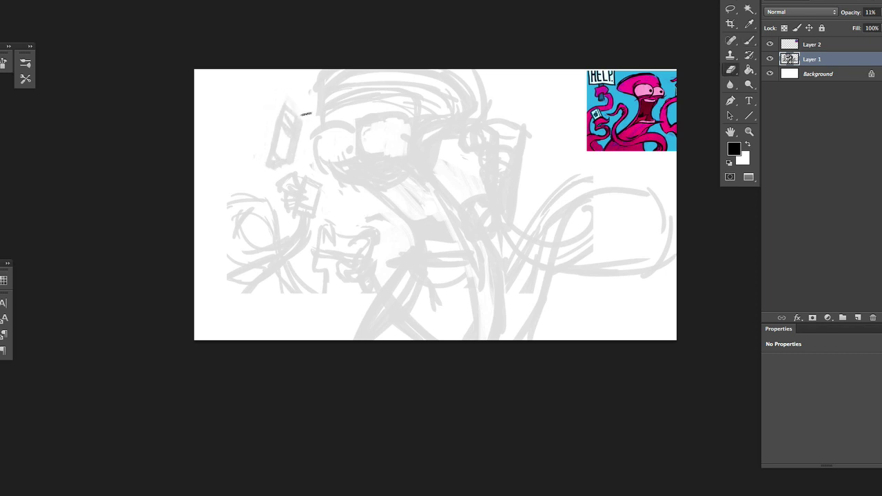
Sketch tentacle loops at the lower left and lower right, then erase the slanted box
{"action": "mouse_move", "coordinate": [329, 198]}
{"action": "left_mouse_down"}
{"action": "mouse_move", "coordinate": [276, 324]}
{"action": "mouse_move", "coordinate": [266, 193]}
{"action": "mouse_move", "coordinate": [305, 308]}
{"action": "mouse_move", "coordinate": [290, 340]}
{"action": "left_mouse_up"}
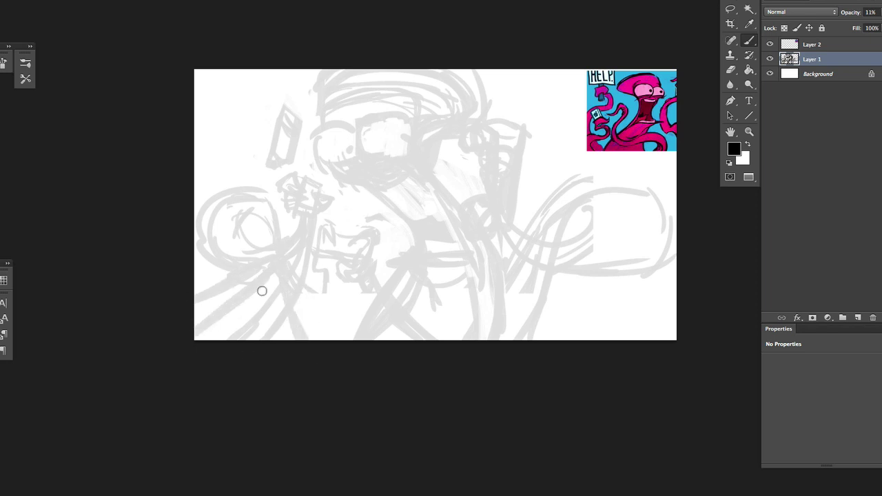
{"action": "left_click_drag", "start_coordinate": [260, 290], "coordinate": [247, 329]}
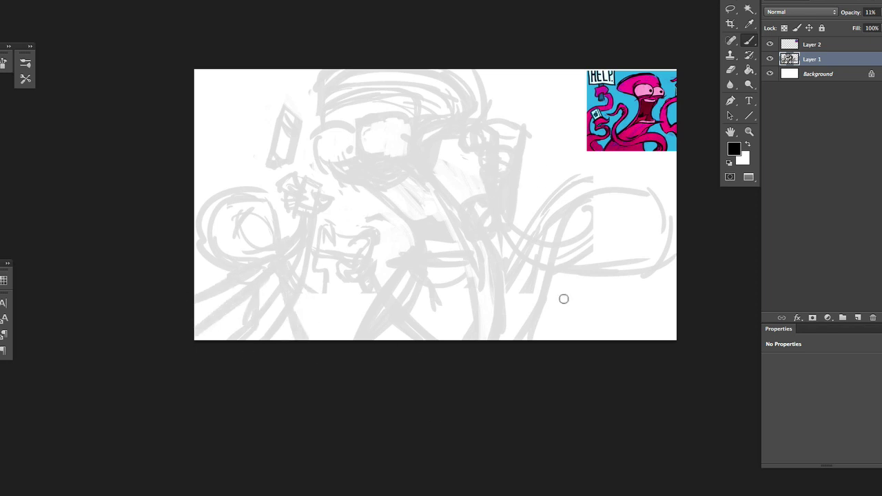
{"action": "mouse_move", "coordinate": [564, 299]}
{"action": "left_mouse_down"}
{"action": "mouse_move", "coordinate": [551, 255]}
{"action": "mouse_move", "coordinate": [555, 305]}
{"action": "mouse_move", "coordinate": [585, 266]}
{"action": "mouse_move", "coordinate": [585, 319]}
{"action": "mouse_move", "coordinate": [640, 296]}
{"action": "mouse_move", "coordinate": [628, 254]}
{"action": "left_mouse_up"}
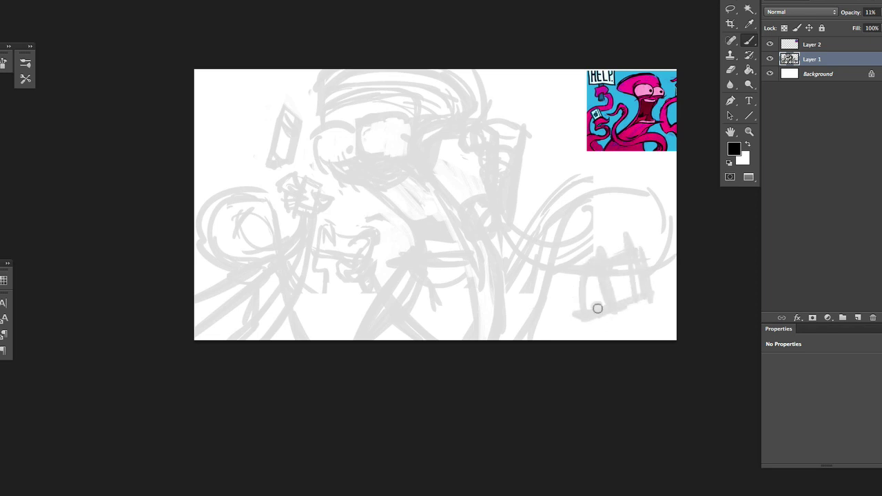
{"action": "mouse_move", "coordinate": [598, 308]}
{"action": "left_mouse_down"}
{"action": "mouse_move", "coordinate": [636, 297]}
{"action": "mouse_move", "coordinate": [559, 315]}
{"action": "mouse_move", "coordinate": [625, 314]}
{"action": "mouse_move", "coordinate": [666, 336]}
{"action": "left_mouse_up"}
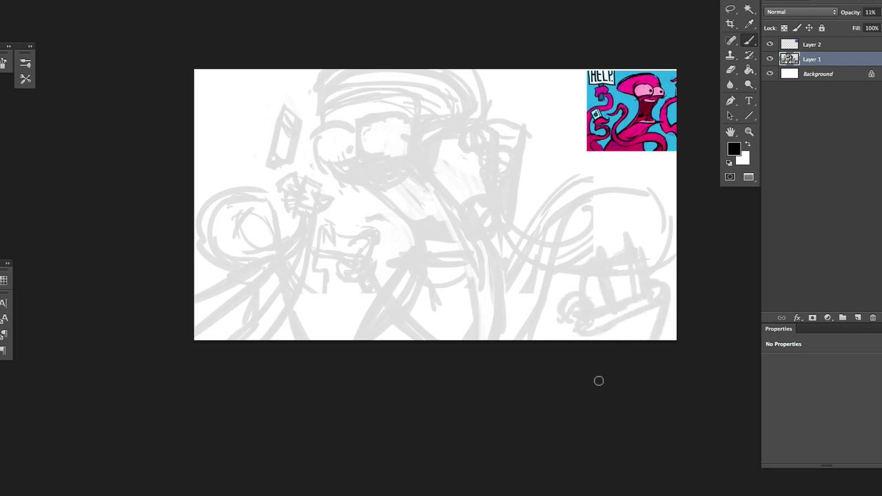
{"action": "key", "text": "e"}
{"action": "left_click_drag", "start_coordinate": [289, 114], "coordinate": [300, 144]}
Erase the box-shaped sketch at the lower right
{"action": "key", "text": "b"}
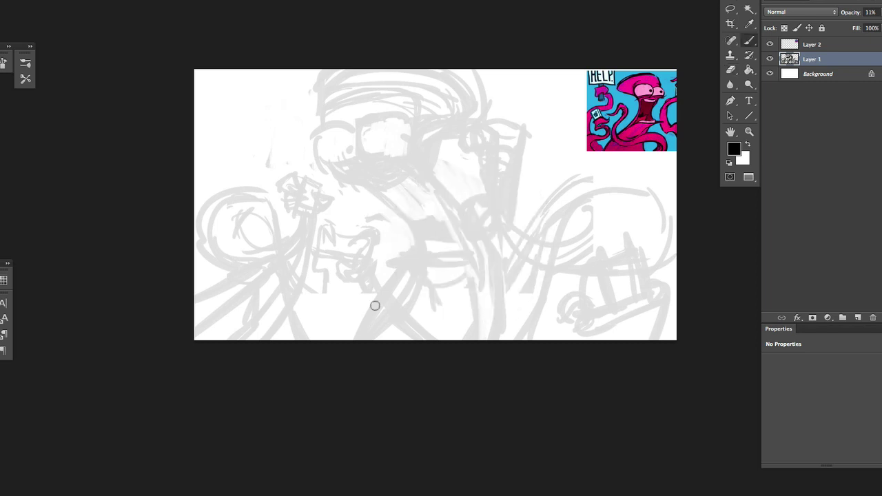
{"action": "key", "text": "e"}
{"action": "mouse_move", "coordinate": [587, 284]}
{"action": "left_mouse_down"}
{"action": "mouse_move", "coordinate": [626, 253]}
{"action": "mouse_move", "coordinate": [583, 317]}
{"action": "mouse_move", "coordinate": [508, 238]}
{"action": "mouse_move", "coordinate": [597, 195]}
{"action": "mouse_move", "coordinate": [575, 287]}
{"action": "mouse_move", "coordinate": [610, 280]}
{"action": "mouse_move", "coordinate": [643, 248]}
{"action": "mouse_move", "coordinate": [651, 291]}
{"action": "mouse_move", "coordinate": [645, 248]}
{"action": "mouse_move", "coordinate": [636, 296]}
{"action": "mouse_move", "coordinate": [604, 310]}
{"action": "mouse_move", "coordinate": [572, 286]}
{"action": "mouse_move", "coordinate": [581, 258]}
{"action": "mouse_move", "coordinate": [555, 266]}
{"action": "mouse_move", "coordinate": [608, 315]}
{"action": "mouse_move", "coordinate": [648, 330]}
{"action": "left_mouse_up"}
{"action": "key", "text": "b"}
{"action": "key", "text": "e"}
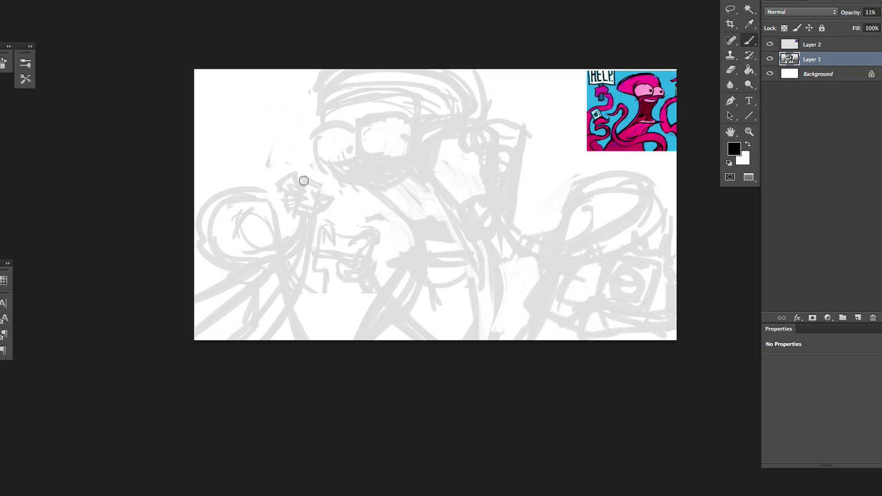
Add a grey stroke near the bottom and remove the stray strokes beside the head
{"action": "left_click_drag", "start_coordinate": [328, 268], "coordinate": [318, 337]}
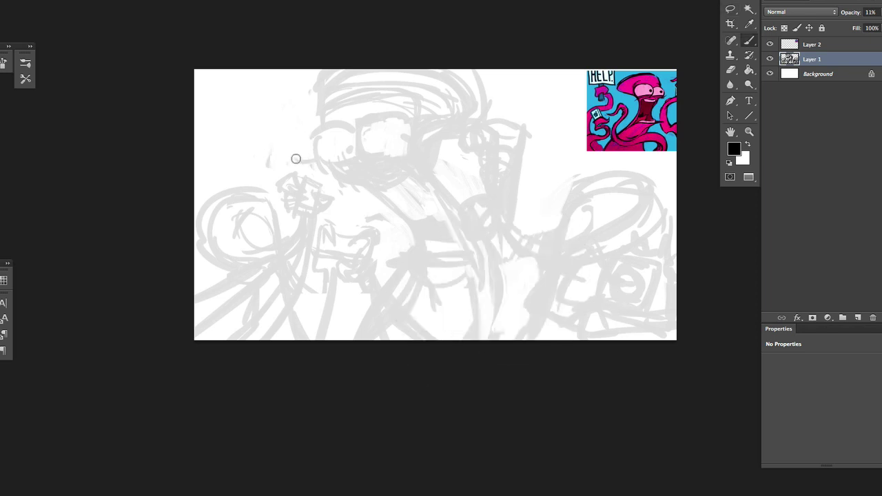
{"action": "left_click_drag", "start_coordinate": [314, 153], "coordinate": [334, 182]}
{"action": "key", "text": "e"}
{"action": "mouse_move", "coordinate": [324, 152]}
{"action": "left_mouse_down"}
{"action": "mouse_move", "coordinate": [295, 182]}
{"action": "mouse_move", "coordinate": [319, 123]}
{"action": "left_mouse_up"}
{"action": "key", "text": "b"}
{"action": "key", "text": "ctrl+alt+z"}
{"action": "key", "text": "ctrl+alt+z"}
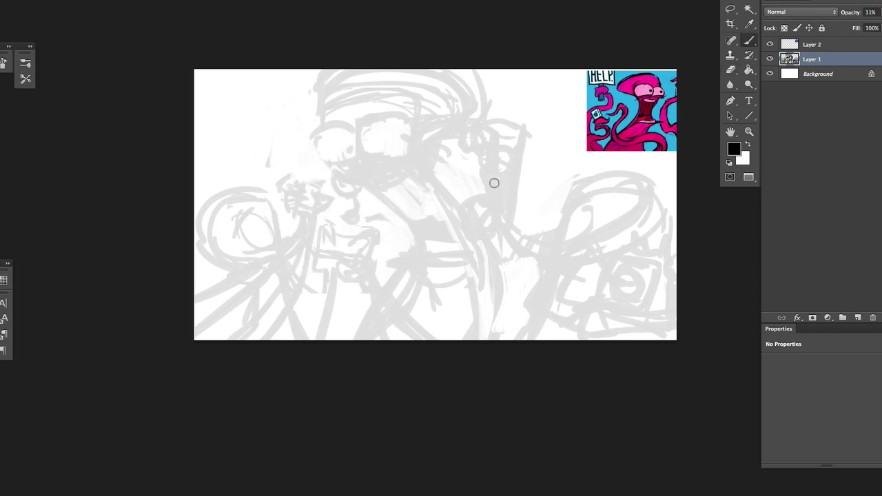
Set the sketch layer opacity to 100 and add a new empty layer above it
{"action": "left_click", "coordinate": [870, 11]}
{"action": "type", "text": "100"}
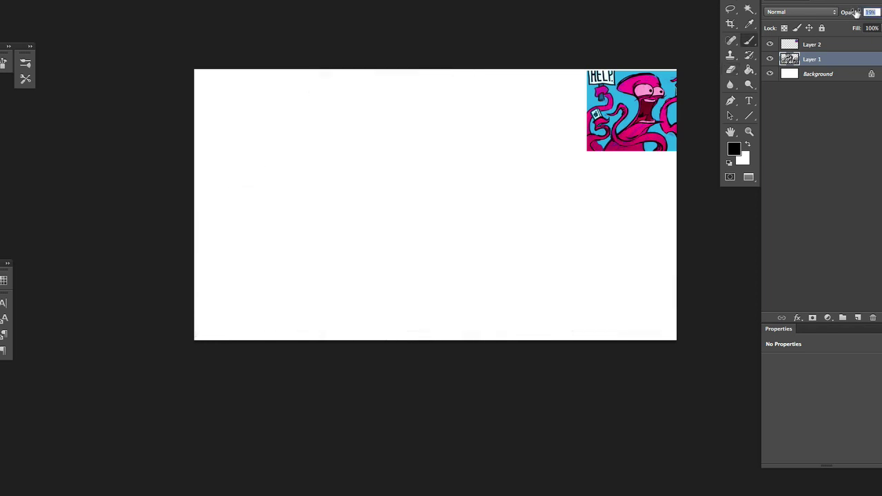
{"action": "key", "text": "Return"}
{"action": "key", "text": "ctrl+shift+alt+n"}
Ink the two goggle eyes: a large looped eye circle and a second circle to its left
{"action": "left_click_drag", "start_coordinate": [368, 134], "coordinate": [382, 166]}
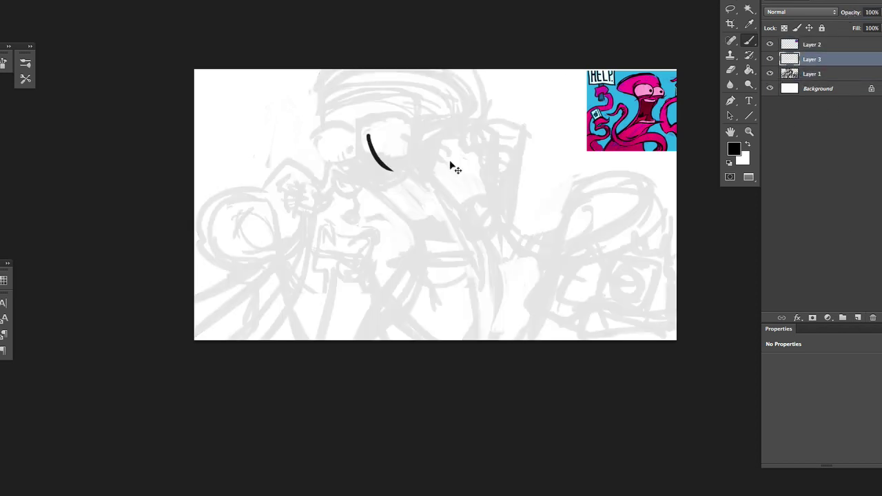
{"action": "key", "text": "ctrl+z"}
{"action": "key", "text": "ctrl+plus"}
{"action": "mouse_move", "coordinate": [386, 109]}
{"action": "left_mouse_down"}
{"action": "mouse_move", "coordinate": [396, 112]}
{"action": "mouse_move", "coordinate": [372, 196]}
{"action": "left_mouse_up"}
{"action": "key", "text": "ctrl+z"}
{"action": "scroll", "coordinate": [376, 268], "scroll_direction": "right", "scroll_amount": 3}
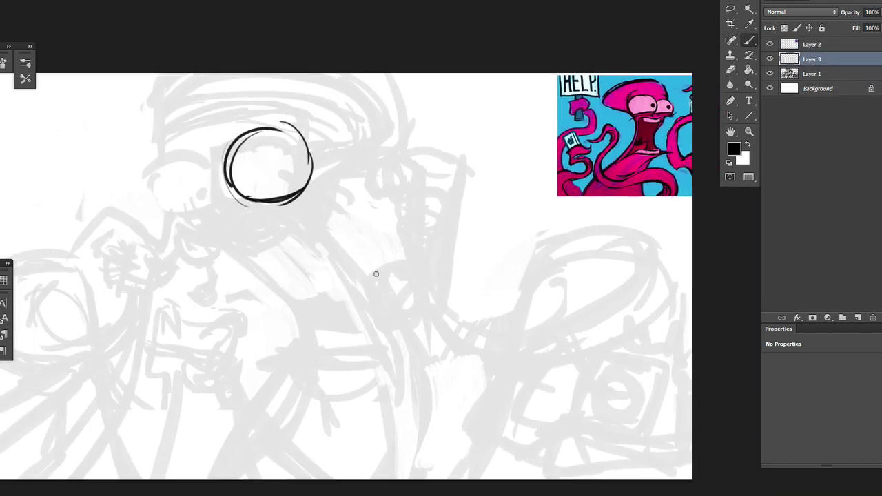
{"action": "left_click_drag", "start_coordinate": [225, 163], "coordinate": [303, 200]}
{"action": "mouse_move", "coordinate": [310, 138]}
{"action": "left_mouse_down"}
{"action": "mouse_move", "coordinate": [216, 171]}
{"action": "mouse_move", "coordinate": [303, 166]}
{"action": "left_mouse_up"}
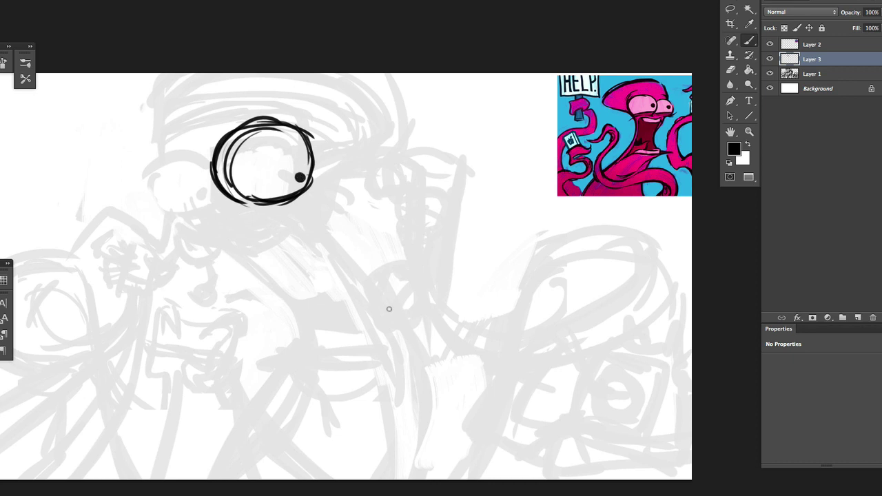
{"action": "mouse_move", "coordinate": [211, 165]}
{"action": "left_mouse_down"}
{"action": "mouse_move", "coordinate": [143, 191]}
{"action": "mouse_move", "coordinate": [206, 195]}
{"action": "left_mouse_up"}
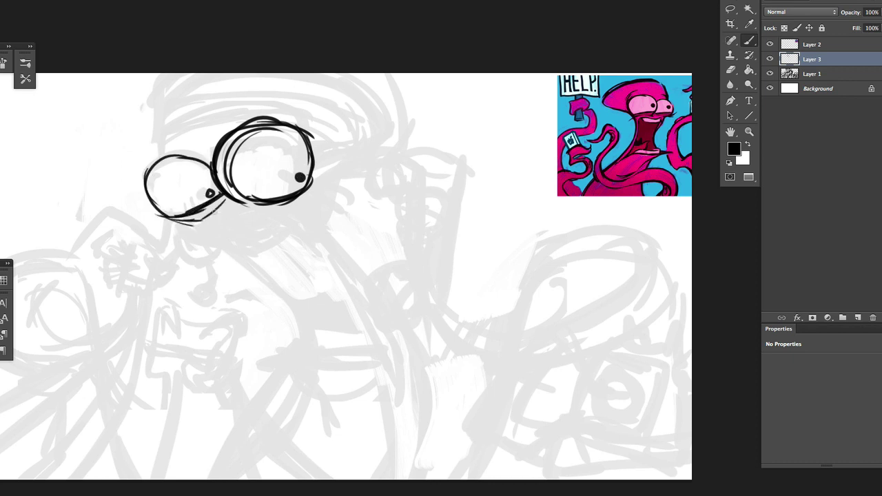
Add black strokes beneath the two eye circles
{"action": "left_click_drag", "start_coordinate": [190, 226], "coordinate": [228, 199]}
{"action": "left_click_drag", "start_coordinate": [228, 217], "coordinate": [284, 200]}
{"action": "key", "text": "ctrl+z"}
{"action": "left_click_drag", "start_coordinate": [275, 276], "coordinate": [373, 290]}
{"action": "mouse_move", "coordinate": [321, 220]}
{"action": "left_mouse_down"}
{"action": "mouse_move", "coordinate": [402, 203]}
{"action": "mouse_move", "coordinate": [384, 213]}
{"action": "left_mouse_up"}
{"action": "left_click_drag", "start_coordinate": [465, 272], "coordinate": [335, 283]}
Draw the head top arcing right, with strokes around the goggles and above the left eye
{"action": "mouse_move", "coordinate": [288, 254]}
{"action": "left_mouse_down"}
{"action": "mouse_move", "coordinate": [284, 248]}
{"action": "mouse_move", "coordinate": [380, 145]}
{"action": "left_mouse_up"}
{"action": "mouse_move", "coordinate": [142, 177]}
{"action": "left_mouse_down"}
{"action": "mouse_move", "coordinate": [137, 114]}
{"action": "mouse_move", "coordinate": [160, 97]}
{"action": "left_mouse_up"}
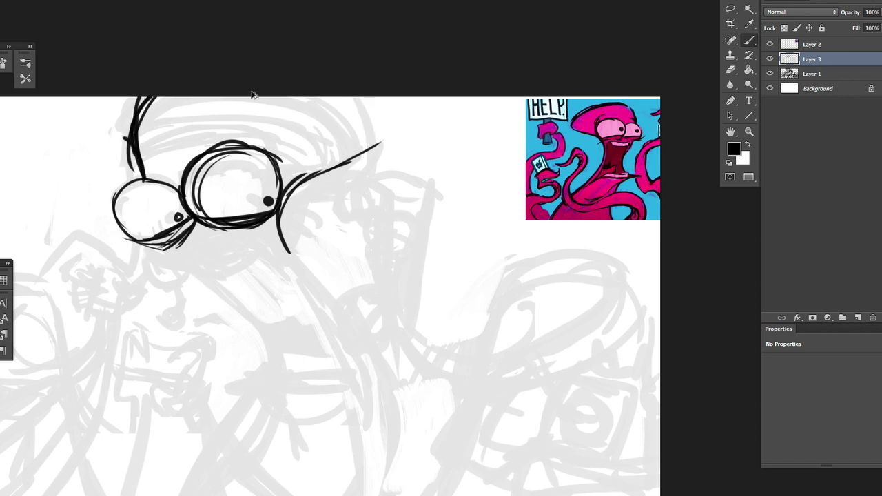
{"action": "left_click_drag", "start_coordinate": [290, 97], "coordinate": [359, 155]}
{"action": "left_click_drag", "start_coordinate": [284, 191], "coordinate": [363, 152]}
{"action": "mouse_move", "coordinate": [290, 255]}
{"action": "left_mouse_down"}
{"action": "mouse_move", "coordinate": [368, 141]}
{"action": "mouse_move", "coordinate": [365, 100]}
{"action": "left_mouse_up"}
{"action": "left_click_drag", "start_coordinate": [145, 196], "coordinate": [197, 97]}
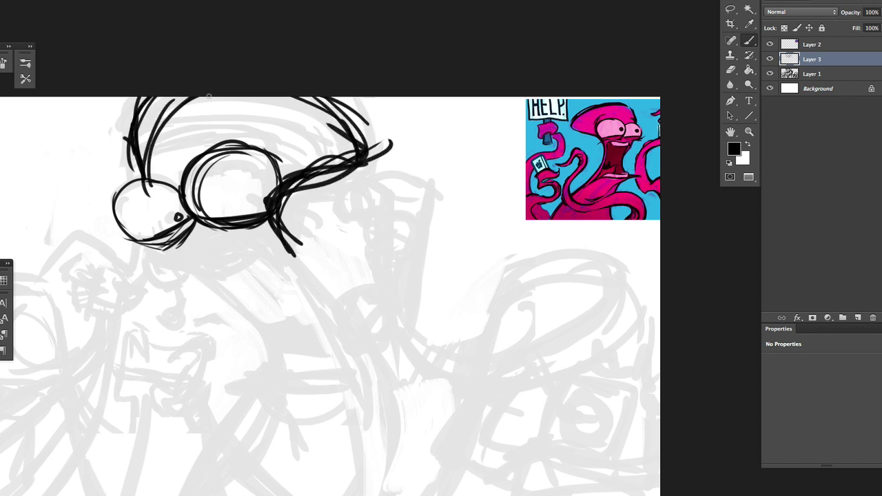
{"action": "left_click_drag", "start_coordinate": [310, 275], "coordinate": [375, 256]}
{"action": "left_click_drag", "start_coordinate": [234, 79], "coordinate": [210, 162]}
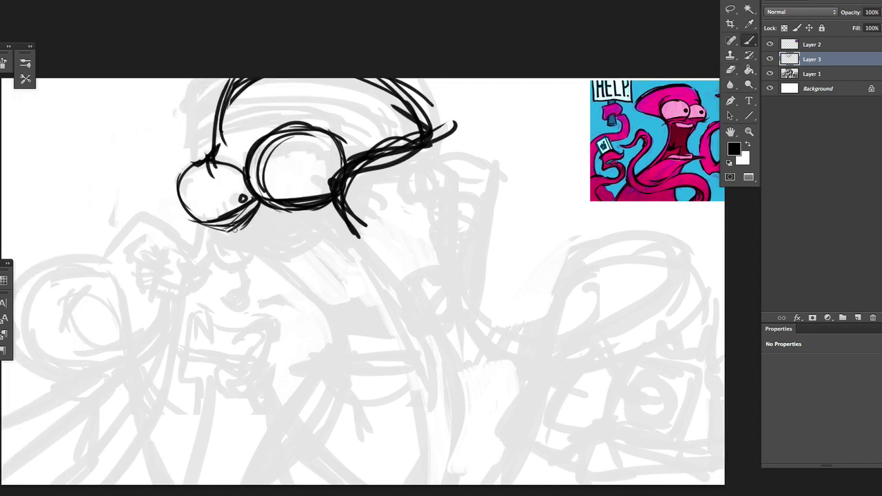
Draw the long curving body lines running down the canvas from under the eyes
{"action": "mouse_move", "coordinate": [224, 231]}
{"action": "left_mouse_down"}
{"action": "mouse_move", "coordinate": [355, 352]}
{"action": "mouse_move", "coordinate": [279, 251]}
{"action": "mouse_move", "coordinate": [272, 485]}
{"action": "left_mouse_up"}
{"action": "key", "text": "ctrl+z"}
{"action": "left_click_drag", "start_coordinate": [328, 308], "coordinate": [322, 443]}
{"action": "left_click_drag", "start_coordinate": [346, 379], "coordinate": [243, 484]}
{"action": "left_click_drag", "start_coordinate": [341, 195], "coordinate": [471, 480]}
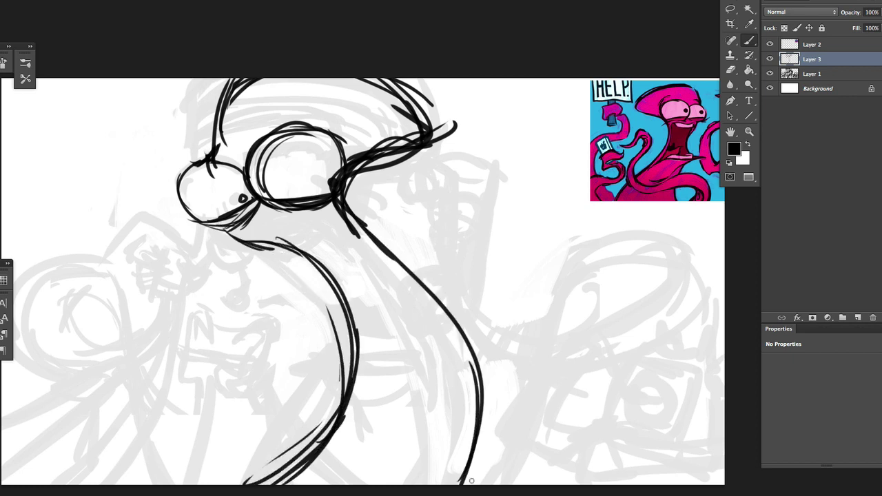
Draw the mouth line under the left eye flowing into the neck curve
{"action": "left_click_drag", "start_coordinate": [254, 226], "coordinate": [307, 218]}
{"action": "key", "text": "ctrl+alt+z"}
{"action": "key", "text": "ctrl+alt+z"}
{"action": "key", "text": "ctrl+alt+z"}
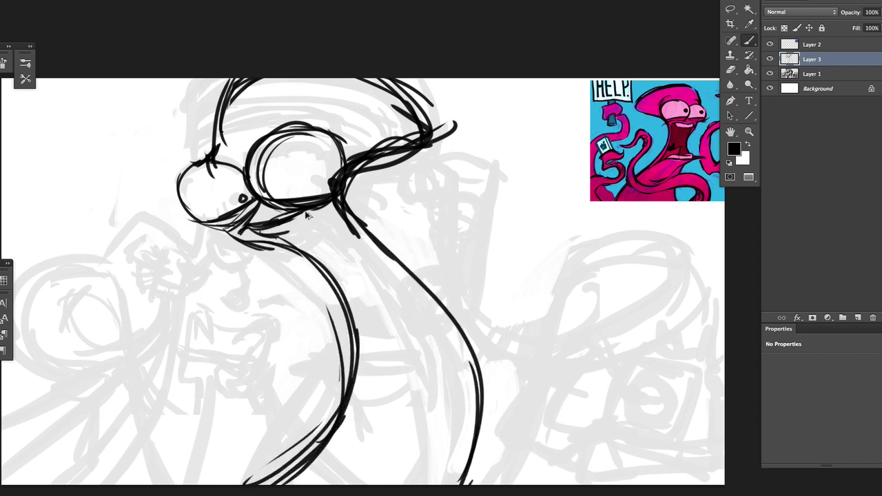
{"action": "mouse_move", "coordinate": [345, 212]}
{"action": "left_mouse_down"}
{"action": "mouse_move", "coordinate": [242, 239]}
{"action": "mouse_move", "coordinate": [327, 280]}
{"action": "left_mouse_up"}
{"action": "key", "text": "ctrl+alt+z"}
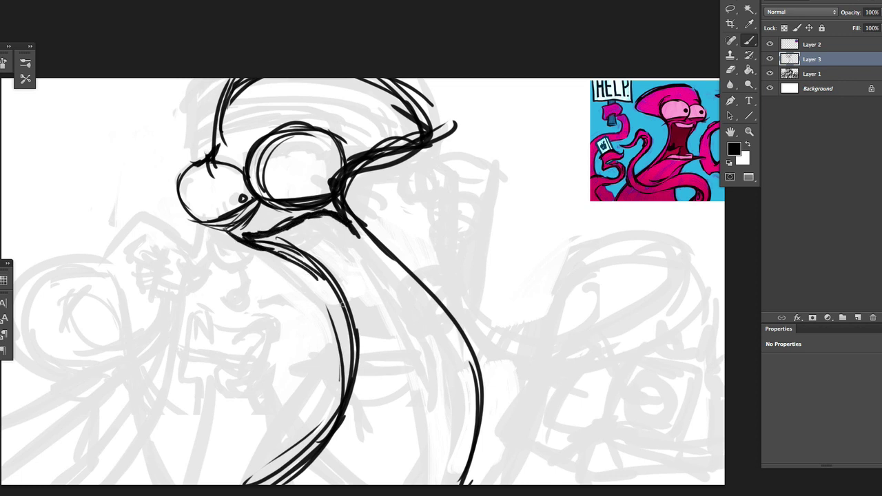
{"action": "key", "text": "ctrl+alt+z"}
{"action": "mouse_move", "coordinate": [227, 234]}
{"action": "left_mouse_down"}
{"action": "mouse_move", "coordinate": [355, 315]}
{"action": "mouse_move", "coordinate": [348, 406]}
{"action": "left_mouse_up"}
{"action": "left_click_drag", "start_coordinate": [324, 210], "coordinate": [264, 245]}
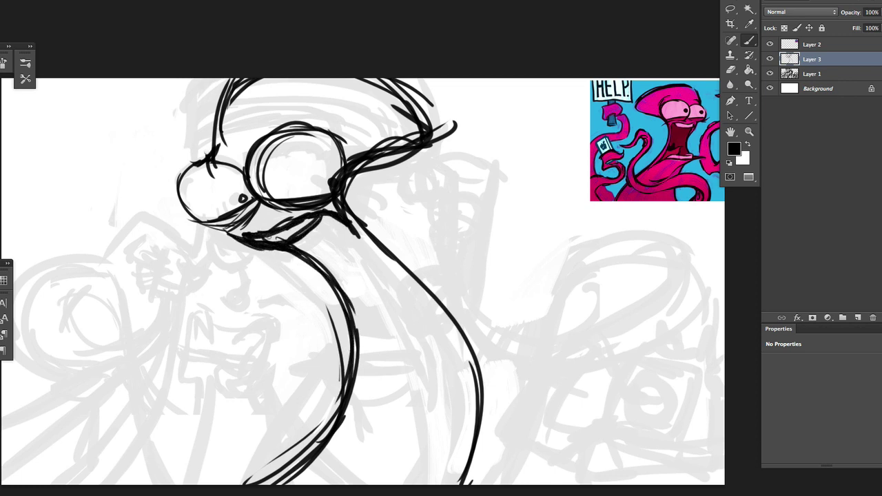
Add a parallel line along the neck and a short stroke at the body's right
{"action": "left_click_drag", "start_coordinate": [349, 224], "coordinate": [474, 403]}
{"action": "left_click_drag", "start_coordinate": [296, 363], "coordinate": [350, 354]}
{"action": "key", "text": "ctrl+alt+z"}
{"action": "left_click_drag", "start_coordinate": [314, 331], "coordinate": [399, 321]}
Draw the arm as a horizontal stroke reaching across the body
{"action": "key", "text": "ctrl+alt+z"}
{"action": "left_click_drag", "start_coordinate": [304, 353], "coordinate": [473, 330]}
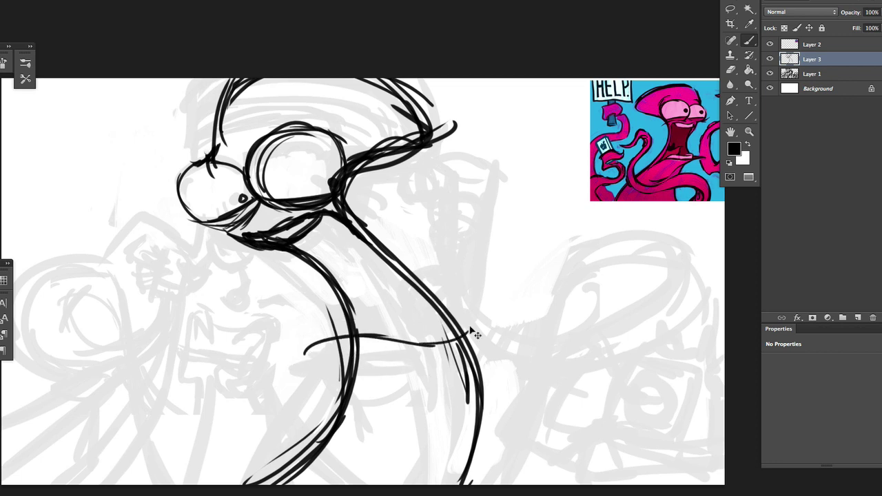
{"action": "left_click_drag", "start_coordinate": [422, 312], "coordinate": [470, 378]}
{"action": "key", "text": "ctrl+alt+z"}
{"action": "mouse_move", "coordinate": [365, 334]}
{"action": "left_mouse_down"}
{"action": "mouse_move", "coordinate": [469, 383]}
{"action": "mouse_move", "coordinate": [271, 348]}
{"action": "mouse_move", "coordinate": [390, 350]}
{"action": "left_mouse_up"}
{"action": "left_click_drag", "start_coordinate": [275, 369], "coordinate": [424, 344]}
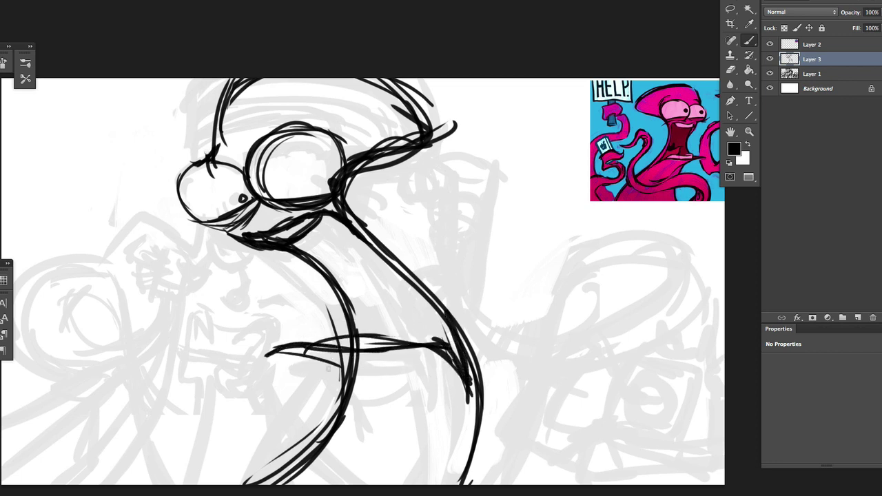
{"action": "key", "text": "ctrl+alt+z"}
Extend the arm line and add strokes along the neck and body
{"action": "mouse_move", "coordinate": [324, 355]}
{"action": "left_mouse_down"}
{"action": "mouse_move", "coordinate": [355, 412]}
{"action": "mouse_move", "coordinate": [336, 476]}
{"action": "left_mouse_up"}
{"action": "left_click_drag", "start_coordinate": [343, 465], "coordinate": [402, 461]}
{"action": "left_click_drag", "start_coordinate": [360, 353], "coordinate": [339, 461]}
{"action": "left_click_drag", "start_coordinate": [322, 330], "coordinate": [408, 342]}
{"action": "left_click_drag", "start_coordinate": [387, 323], "coordinate": [439, 312]}
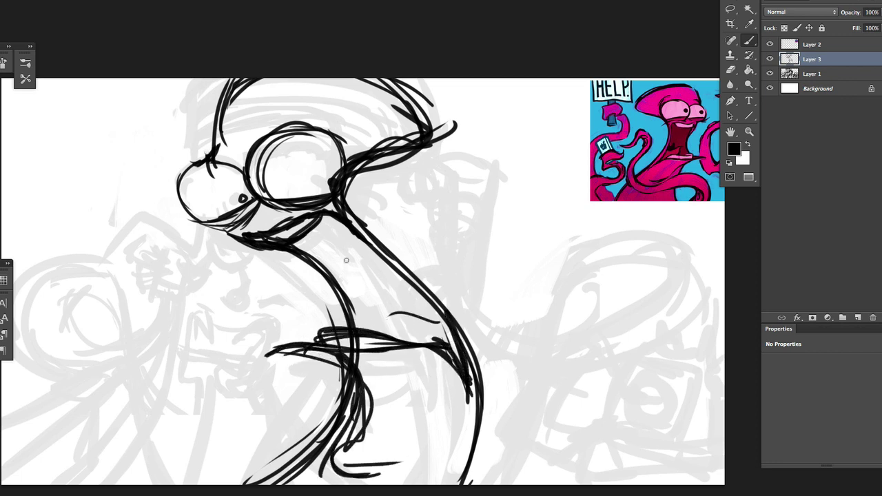
{"action": "key", "text": "ctrl+alt+z"}
{"action": "left_click_drag", "start_coordinate": [294, 247], "coordinate": [359, 332]}
{"action": "mouse_move", "coordinate": [341, 264]}
{"action": "left_mouse_down"}
{"action": "mouse_move", "coordinate": [363, 331]}
{"action": "mouse_move", "coordinate": [359, 318]}
{"action": "mouse_move", "coordinate": [441, 335]}
{"action": "left_mouse_up"}
Add a small curl near the arm and lighten the body and neck strokes with the eraser
{"action": "key", "text": "e"}
{"action": "key", "text": "b"}
{"action": "key", "text": "ctrl+alt+z"}
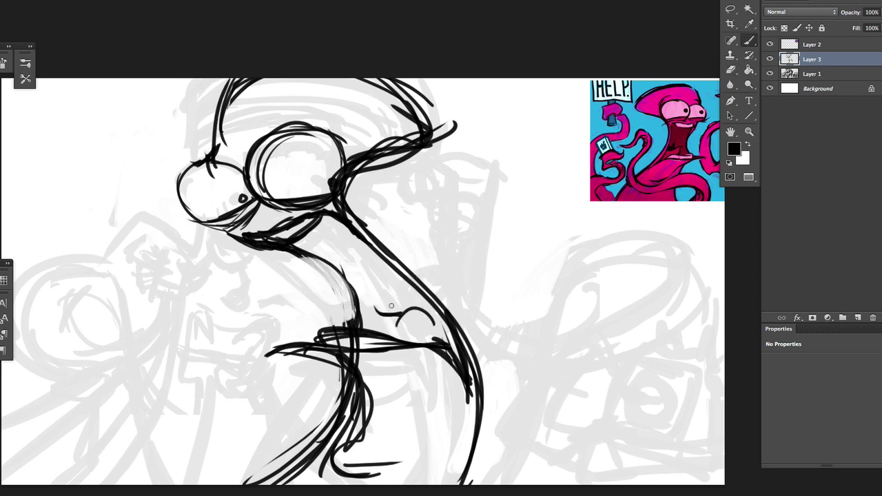
{"action": "left_click_drag", "start_coordinate": [375, 306], "coordinate": [413, 332]}
{"action": "left_click_drag", "start_coordinate": [400, 314], "coordinate": [435, 339]}
{"action": "key", "text": "e"}
{"action": "mouse_move", "coordinate": [235, 241]}
{"action": "left_mouse_down"}
{"action": "mouse_move", "coordinate": [300, 249]}
{"action": "mouse_move", "coordinate": [338, 286]}
{"action": "left_mouse_up"}
{"action": "key", "text": "b"}
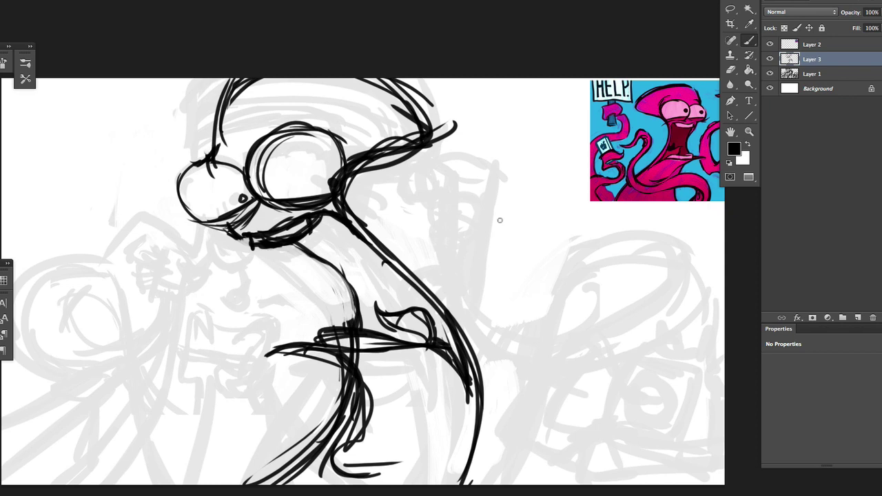
Lasso the lower body and shift it slightly left with the Move tool
{"action": "key", "text": "F5"}
{"action": "key", "text": "F5"}
{"action": "key", "text": "ctrl+minus"}
{"action": "key", "text": "l"}
{"action": "left_click_drag", "start_coordinate": [483, 276], "coordinate": [500, 296]}
{"action": "key", "text": "v"}
{"action": "left_click_drag", "start_coordinate": [506, 343], "coordinate": [496, 345]}
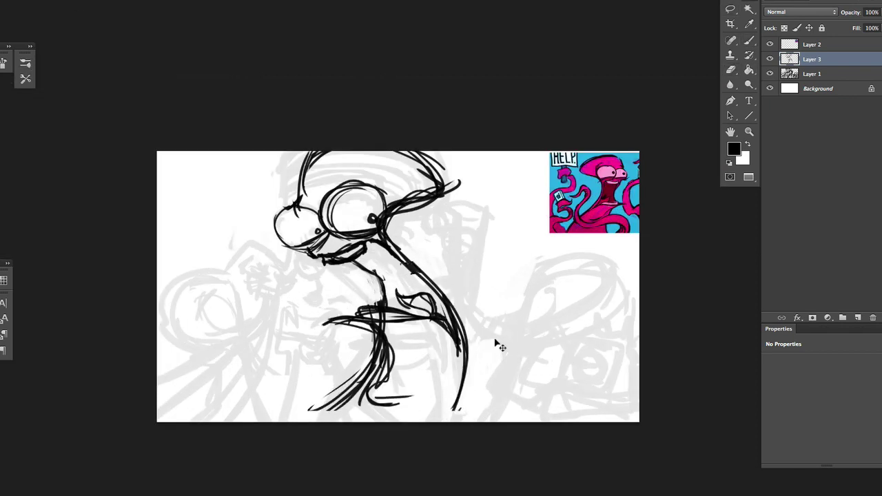
{"action": "key", "text": "Return"}
{"action": "key", "text": "b"}
Add curved strokes over the head top, around the goggles, nose loop and chin, and along the right body
{"action": "mouse_move", "coordinate": [296, 157]}
{"action": "left_mouse_down"}
{"action": "mouse_move", "coordinate": [298, 215]}
{"action": "mouse_move", "coordinate": [352, 156]}
{"action": "mouse_move", "coordinate": [455, 207]}
{"action": "mouse_move", "coordinate": [390, 255]}
{"action": "left_mouse_up"}
{"action": "left_click_drag", "start_coordinate": [307, 189], "coordinate": [295, 222]}
{"action": "left_click_drag", "start_coordinate": [297, 219], "coordinate": [299, 153]}
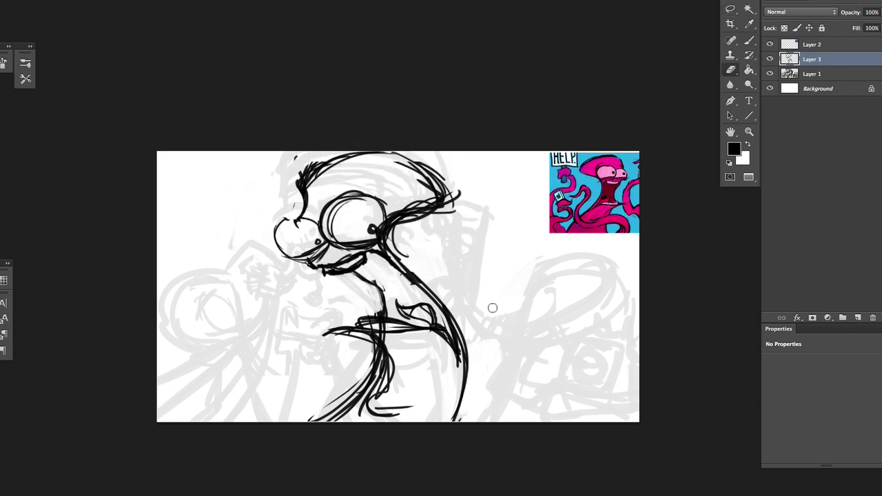
{"action": "key", "text": "b"}
{"action": "mouse_move", "coordinate": [392, 243]}
{"action": "left_mouse_down"}
{"action": "mouse_move", "coordinate": [469, 332]}
{"action": "mouse_move", "coordinate": [482, 419]}
{"action": "left_mouse_up"}
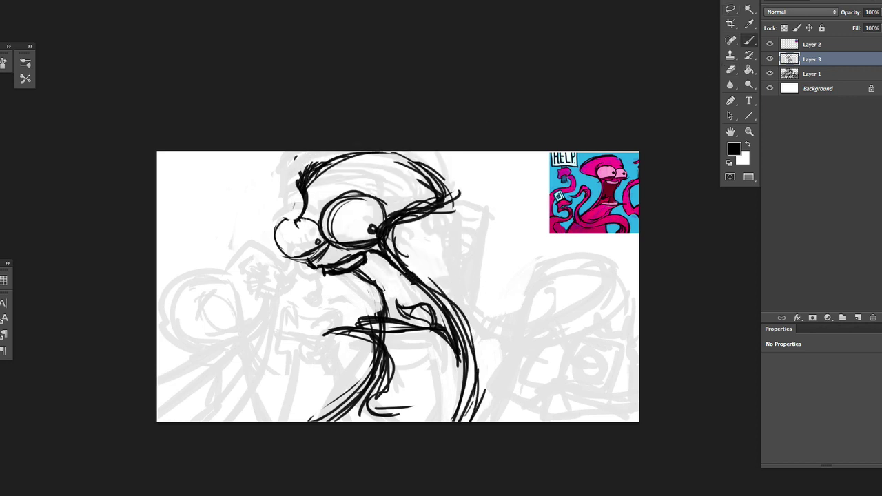
{"action": "left_click_drag", "start_coordinate": [309, 220], "coordinate": [296, 258]}
{"action": "left_click_drag", "start_coordinate": [306, 214], "coordinate": [325, 225]}
{"action": "mouse_move", "coordinate": [295, 252]}
{"action": "left_mouse_down"}
{"action": "mouse_move", "coordinate": [323, 259]}
{"action": "mouse_move", "coordinate": [377, 233]}
{"action": "left_mouse_up"}
{"action": "scroll", "coordinate": [379, 238], "scroll_direction": "up", "scroll_amount": 1}
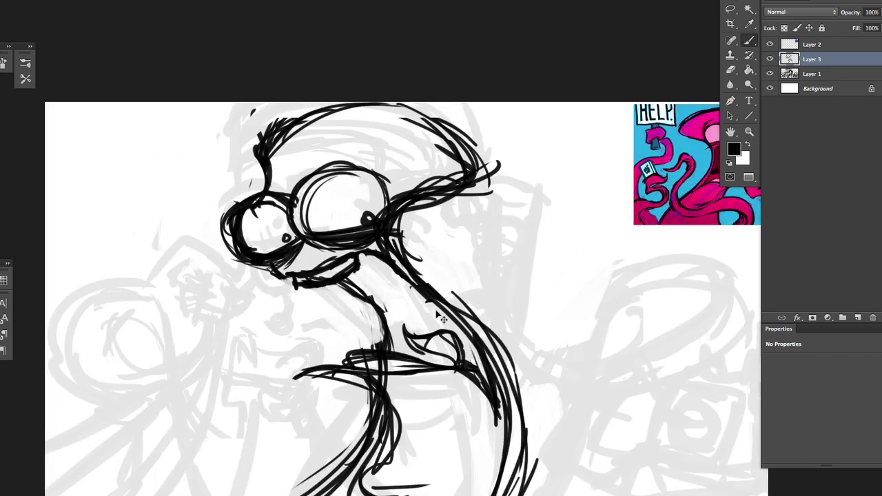
Redraw a black stroke down the neck line
{"action": "left_click_drag", "start_coordinate": [441, 318], "coordinate": [366, 328]}
{"action": "key", "text": "e"}
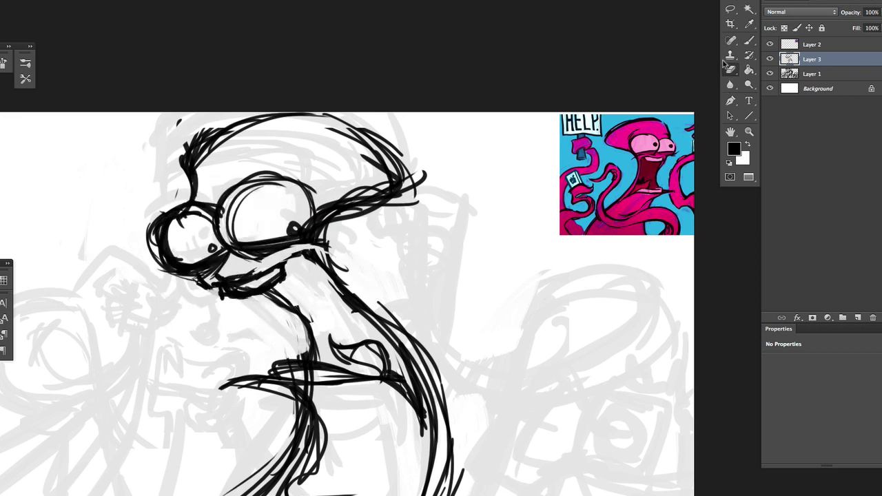
{"action": "key", "text": "b"}
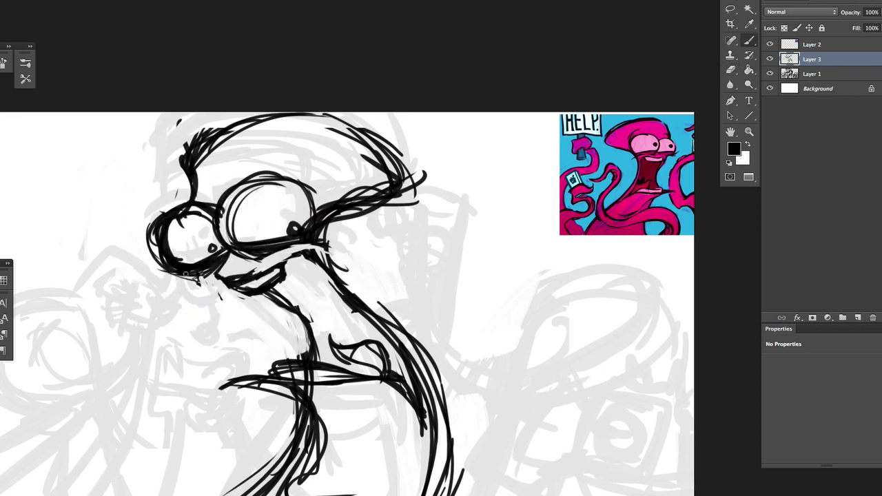
{"action": "left_click_drag", "start_coordinate": [303, 311], "coordinate": [308, 360]}
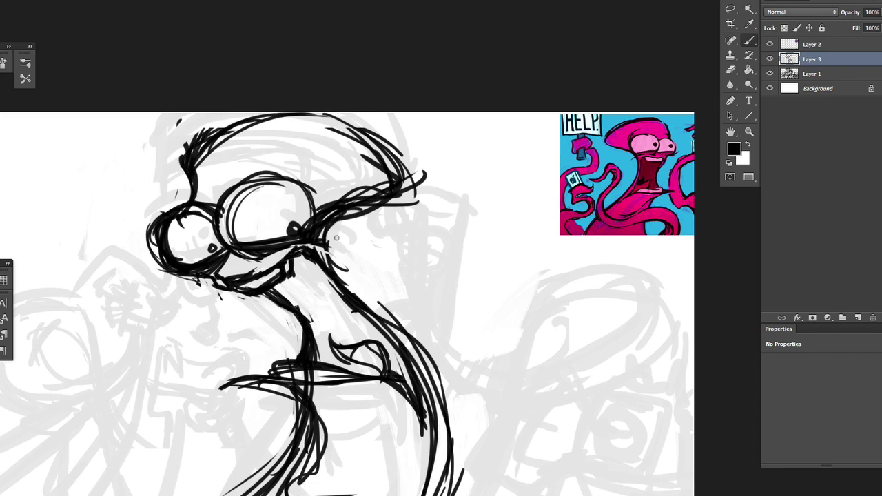
{"action": "key", "text": "ctrl+minus"}
Erase stray marks at the glasses' right edge, re-stroke that side, and redraw the hair
{"action": "key", "text": "e"}
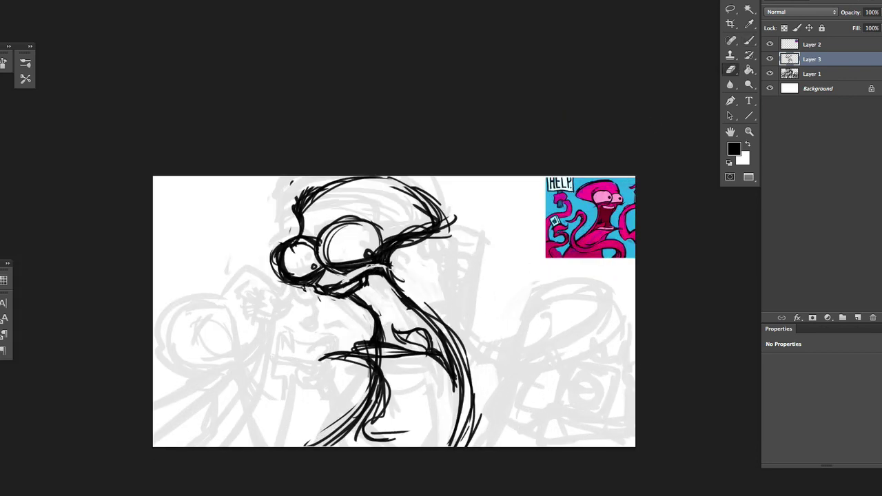
{"action": "mouse_move", "coordinate": [383, 238]}
{"action": "left_mouse_down"}
{"action": "mouse_move", "coordinate": [393, 265]}
{"action": "mouse_move", "coordinate": [391, 245]}
{"action": "left_mouse_up"}
{"action": "key", "text": "b"}
{"action": "left_click_drag", "start_coordinate": [380, 284], "coordinate": [415, 233]}
{"action": "left_click_drag", "start_coordinate": [448, 185], "coordinate": [406, 240]}
{"action": "left_click_drag", "start_coordinate": [307, 178], "coordinate": [302, 238]}
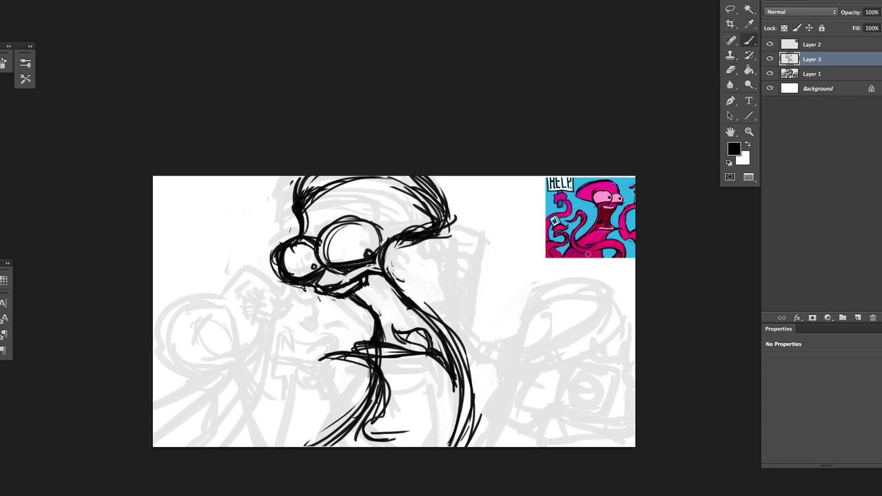
Add strokes near the body's bottom, then lasso the lower neck and body strokes and move them up
{"action": "left_click_drag", "start_coordinate": [382, 386], "coordinate": [383, 404]}
{"action": "mouse_move", "coordinate": [376, 433]}
{"action": "left_mouse_down"}
{"action": "mouse_move", "coordinate": [385, 406]}
{"action": "mouse_move", "coordinate": [406, 416]}
{"action": "left_mouse_up"}
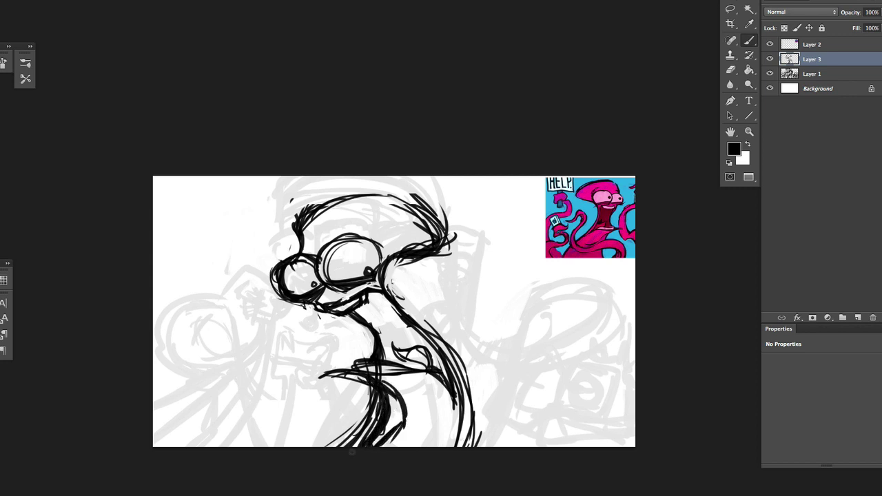
{"action": "left_click", "coordinate": [503, 331]}
{"action": "mouse_move", "coordinate": [474, 350]}
{"action": "left_mouse_down"}
{"action": "mouse_move", "coordinate": [404, 340]}
{"action": "mouse_move", "coordinate": [414, 441]}
{"action": "left_mouse_up"}
{"action": "left_click_drag", "start_coordinate": [386, 385], "coordinate": [386, 373]}
{"action": "left_click", "coordinate": [504, 331]}
Redraw the lower neck strokes and add short strokes at the figure's bottom
{"action": "left_click_drag", "start_coordinate": [397, 320], "coordinate": [441, 382]}
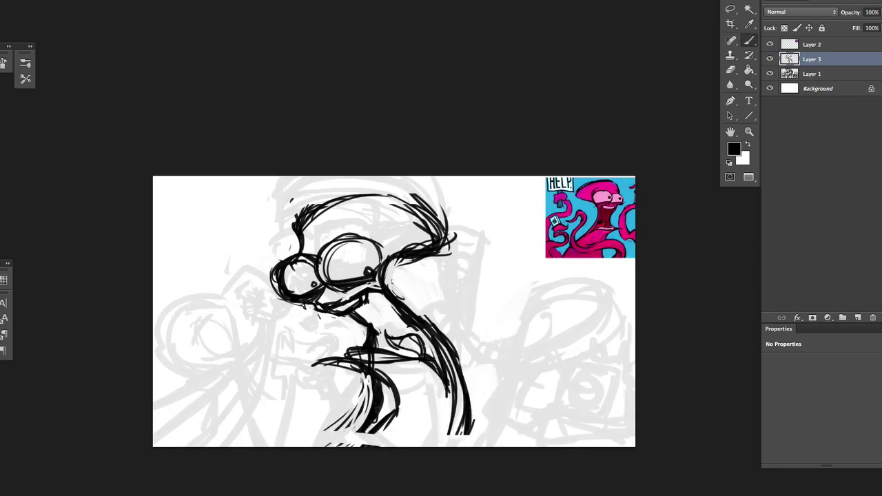
{"action": "left_click_drag", "start_coordinate": [375, 406], "coordinate": [344, 446]}
{"action": "left_click_drag", "start_coordinate": [459, 383], "coordinate": [474, 444]}
{"action": "scroll", "coordinate": [486, 341], "scroll_direction": "up", "scroll_amount": 2}
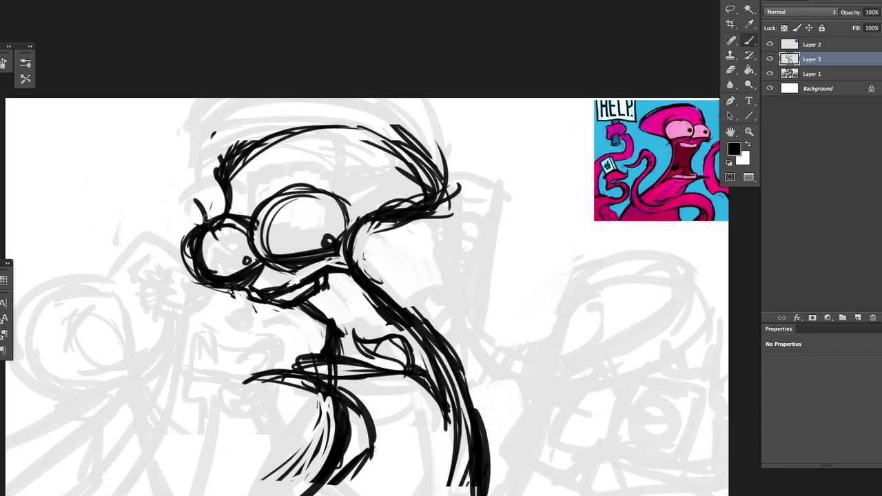
Redraw the left hair strokes and the hair along the top-right curve
{"action": "key", "text": "e"}
{"action": "mouse_move", "coordinate": [199, 221]}
{"action": "left_mouse_down"}
{"action": "mouse_move", "coordinate": [269, 128]}
{"action": "mouse_move", "coordinate": [217, 207]}
{"action": "mouse_move", "coordinate": [214, 183]}
{"action": "mouse_move", "coordinate": [231, 162]}
{"action": "mouse_move", "coordinate": [207, 217]}
{"action": "left_mouse_up"}
{"action": "key", "text": "b"}
{"action": "key", "text": "e"}
{"action": "key", "text": "b"}
{"action": "left_click_drag", "start_coordinate": [341, 215], "coordinate": [364, 241]}
{"action": "left_click_drag", "start_coordinate": [334, 131], "coordinate": [413, 182]}
{"action": "left_click_drag", "start_coordinate": [413, 190], "coordinate": [376, 209]}
Erase the scratchy top-right hair into a smoother, cleaner curve
{"action": "left_click_drag", "start_coordinate": [421, 152], "coordinate": [386, 207]}
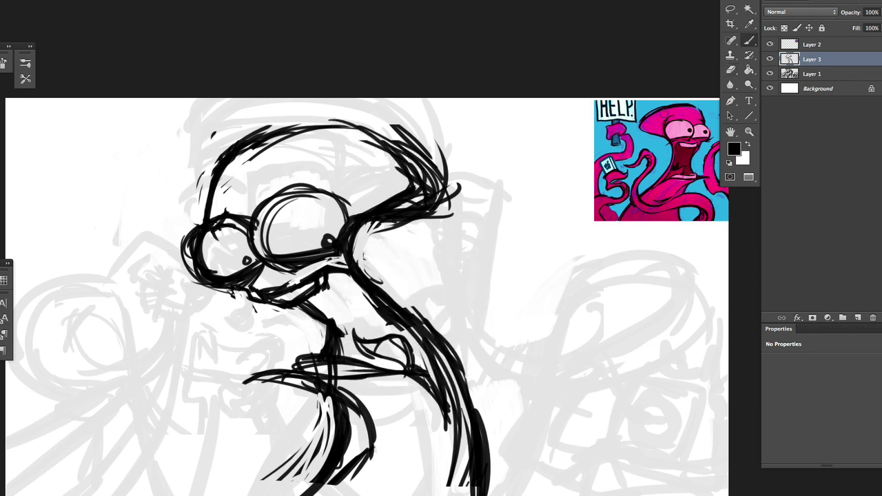
{"action": "key", "text": "e"}
{"action": "left_click_drag", "start_coordinate": [448, 131], "coordinate": [428, 213]}
{"action": "key", "text": "b"}
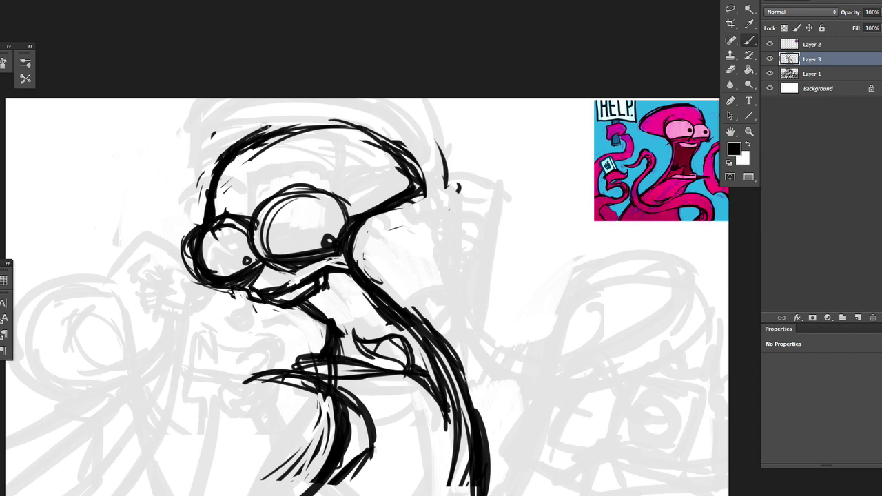
{"action": "key", "text": "ctrl+minus"}
{"action": "key", "text": "ctrl+plus"}
{"action": "key", "text": "ctrl+minus"}
Lasso the head and nudge and rescale it with Free Transform
{"action": "key", "text": "l"}
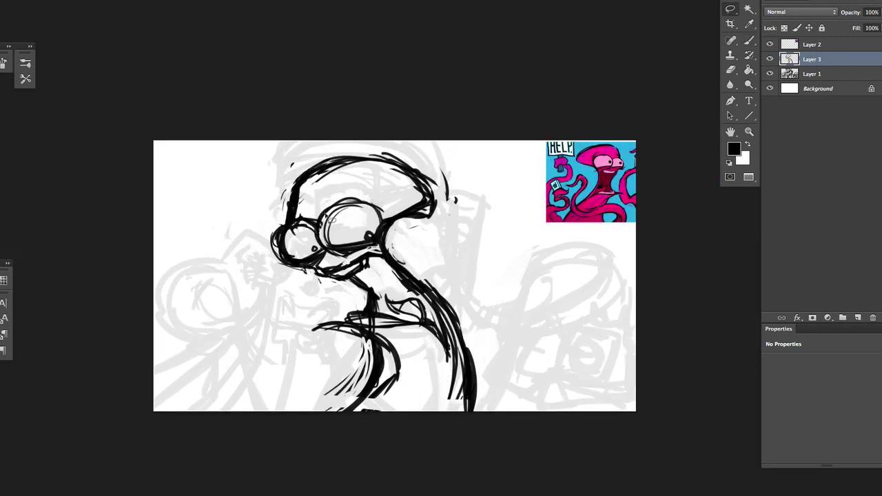
{"action": "left_click_drag", "start_coordinate": [375, 152], "coordinate": [324, 269]}
{"action": "key", "text": "ctrl+t"}
{"action": "left_click_drag", "start_coordinate": [256, 138], "coordinate": [262, 144]}
{"action": "key", "text": "Return"}
Darken the goggle strokes and fill gaps in the upper head outline, jaw and chest
{"action": "key", "text": "b"}
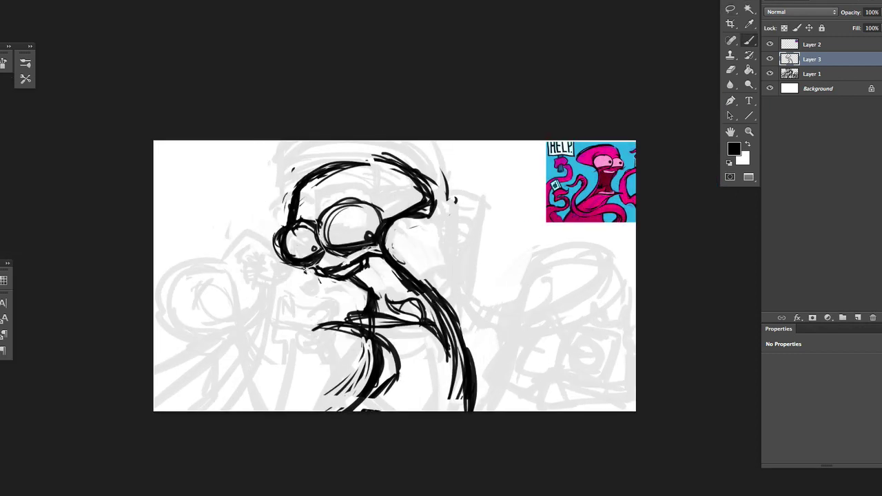
{"action": "left_click_drag", "start_coordinate": [320, 242], "coordinate": [372, 199]}
{"action": "mouse_move", "coordinate": [383, 241]}
{"action": "left_mouse_down"}
{"action": "mouse_move", "coordinate": [331, 197]}
{"action": "mouse_move", "coordinate": [383, 210]}
{"action": "left_mouse_up"}
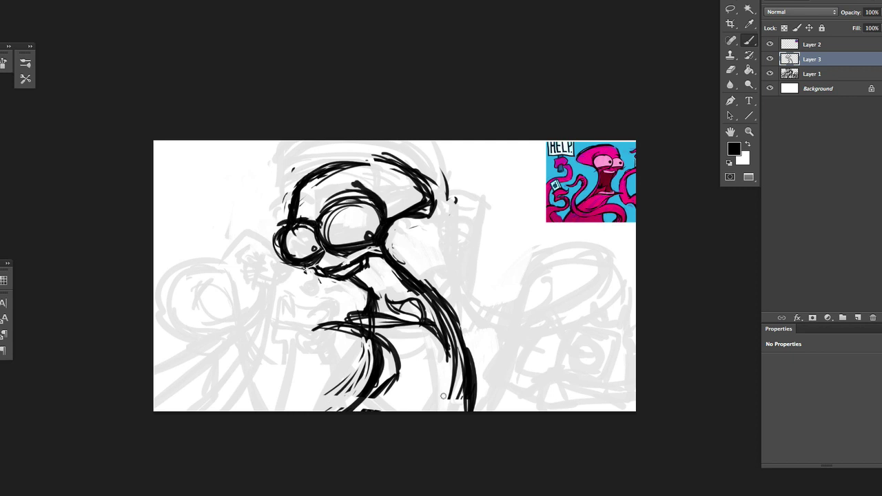
{"action": "key", "text": "ctrl+plus"}
{"action": "left_click_drag", "start_coordinate": [240, 255], "coordinate": [297, 242]}
{"action": "mouse_move", "coordinate": [372, 329]}
{"action": "left_mouse_down"}
{"action": "mouse_move", "coordinate": [295, 331]}
{"action": "mouse_move", "coordinate": [309, 321]}
{"action": "mouse_move", "coordinate": [365, 324]}
{"action": "left_mouse_up"}
Thicken and redraw the neck's right side, erasing stray strokes where it meets the arm
{"action": "key", "text": "e"}
{"action": "key", "text": "b"}
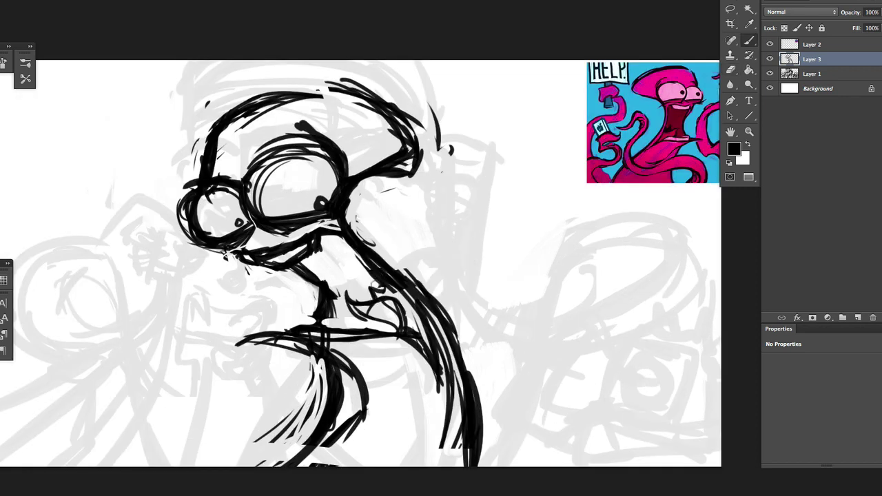
{"action": "left_click_drag", "start_coordinate": [372, 282], "coordinate": [427, 343]}
{"action": "key", "text": "e"}
{"action": "left_click_drag", "start_coordinate": [417, 282], "coordinate": [389, 323]}
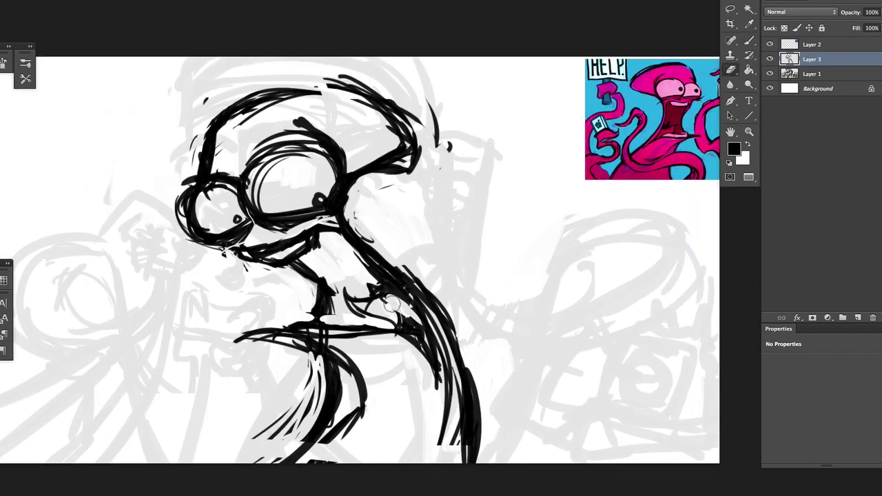
{"action": "key", "text": "b"}
{"action": "mouse_move", "coordinate": [422, 297]}
{"action": "left_mouse_down"}
{"action": "mouse_move", "coordinate": [400, 345]}
{"action": "mouse_move", "coordinate": [419, 329]}
{"action": "left_mouse_up"}
{"action": "left_click_drag", "start_coordinate": [412, 329], "coordinate": [432, 362]}
{"action": "left_click_drag", "start_coordinate": [324, 428], "coordinate": [272, 462]}
{"action": "key", "text": "ctrl+z"}
{"action": "key", "text": "ctrl+z"}
{"action": "key", "text": "ctrl+z"}
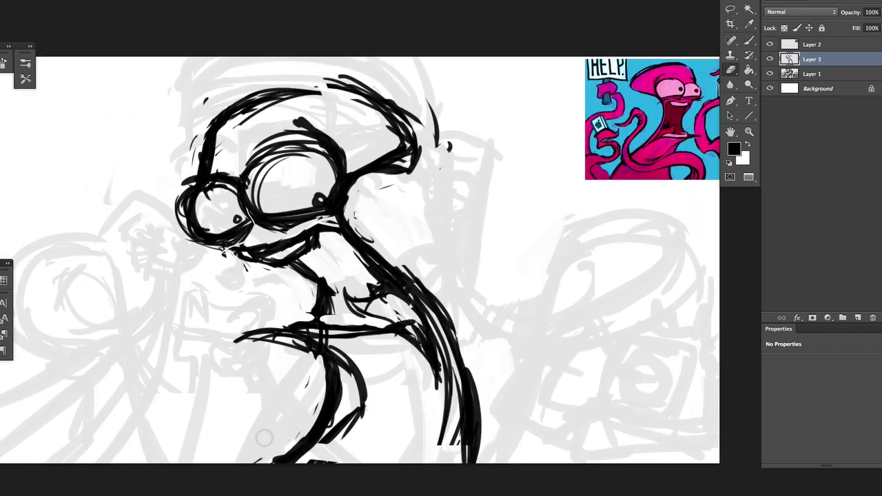
{"action": "key", "text": "ctrl+minus"}
Lasso the octopus head and slightly shift and rescale it
{"action": "key", "text": "l"}
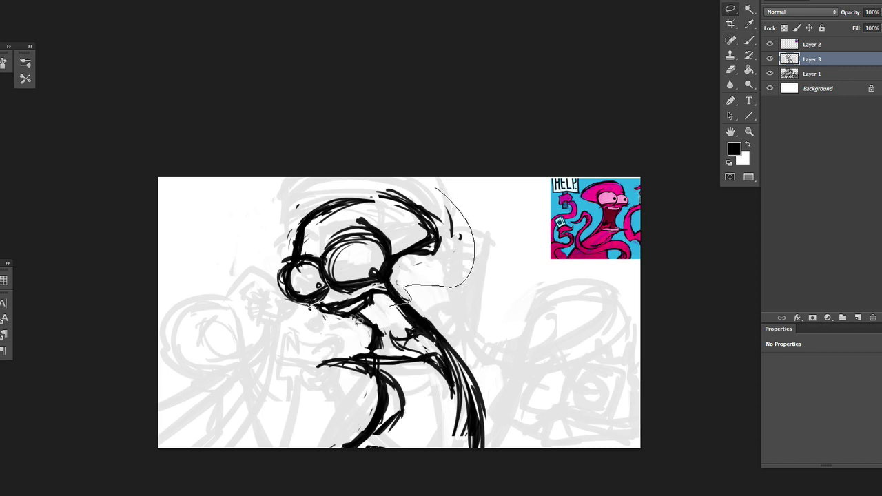
{"action": "left_click_drag", "start_coordinate": [412, 308], "coordinate": [276, 324]}
{"action": "key", "text": "ctrl+t"}
{"action": "left_click_drag", "start_coordinate": [344, 255], "coordinate": [349, 258]}
{"action": "key", "text": "Return"}
{"action": "key", "text": "b"}
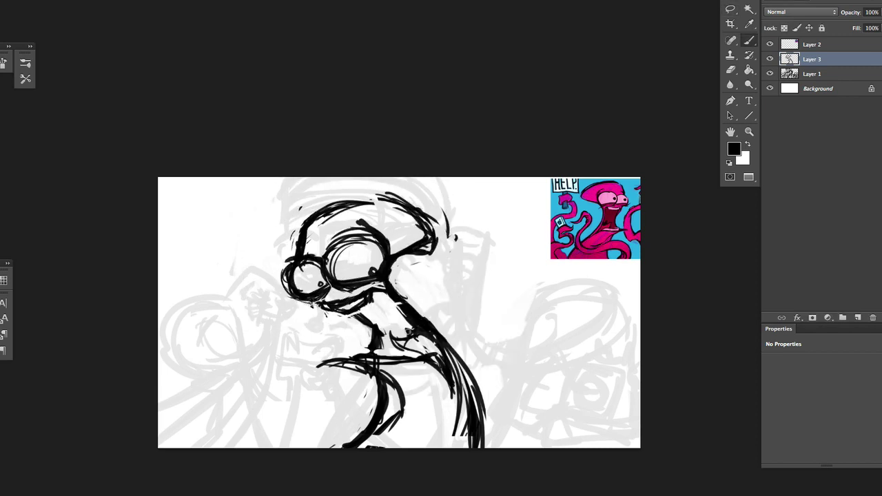
{"action": "key", "text": "e"}
{"action": "key", "text": "b"}
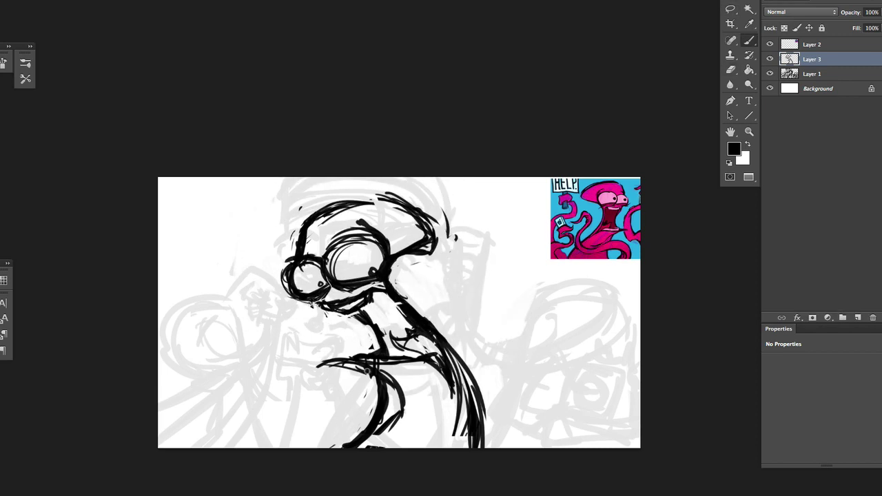
Lasso the large goggle and stretch its top edge upward
{"action": "key", "text": "ctrl+plus"}
{"action": "key", "text": "ctrl+plus"}
{"action": "key", "text": "ctrl+plus"}
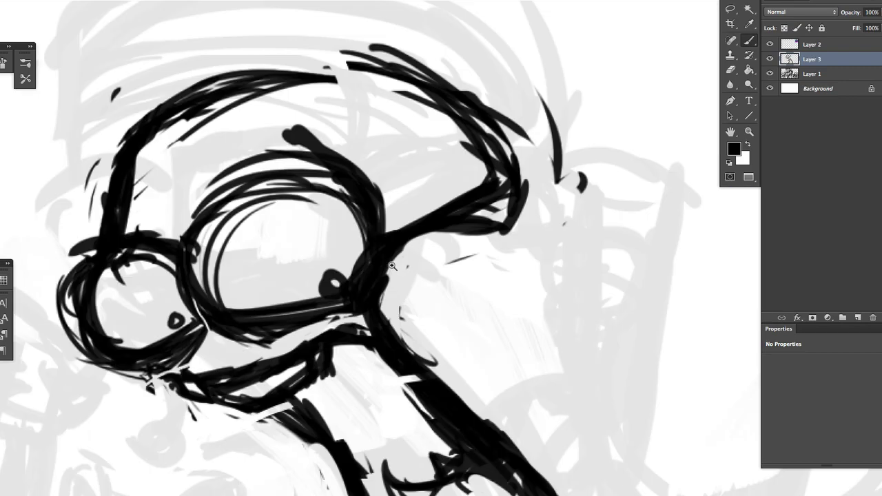
{"action": "key", "text": "l"}
{"action": "mouse_move", "coordinate": [296, 123]}
{"action": "left_mouse_down"}
{"action": "mouse_move", "coordinate": [338, 318]}
{"action": "mouse_move", "coordinate": [221, 337]}
{"action": "left_mouse_up"}
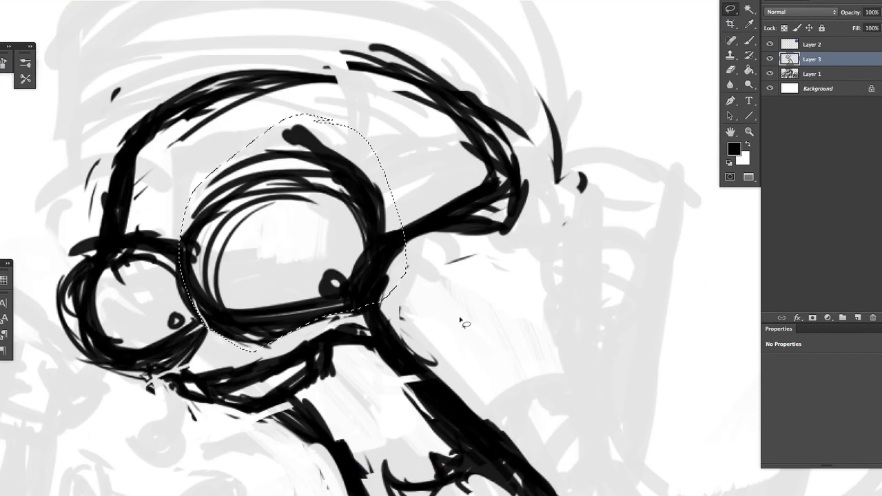
{"action": "key", "text": "ctrl+t"}
{"action": "left_click_drag", "start_coordinate": [298, 84], "coordinate": [298, 107]}
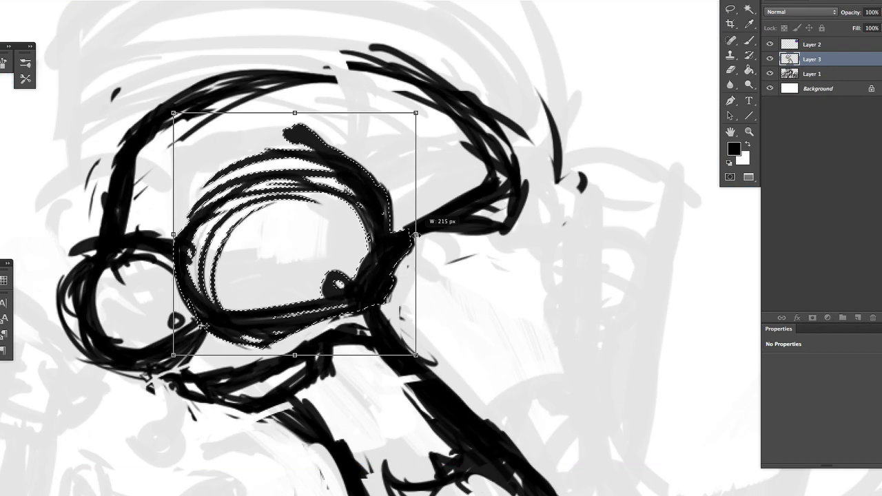
{"action": "key", "text": "Return"}
Add strokes at the eye's lower right and thicken the neck strokes below it
{"action": "key", "text": "b"}
{"action": "left_click_drag", "start_coordinate": [392, 262], "coordinate": [398, 331]}
{"action": "key", "text": "ctrl+minus"}
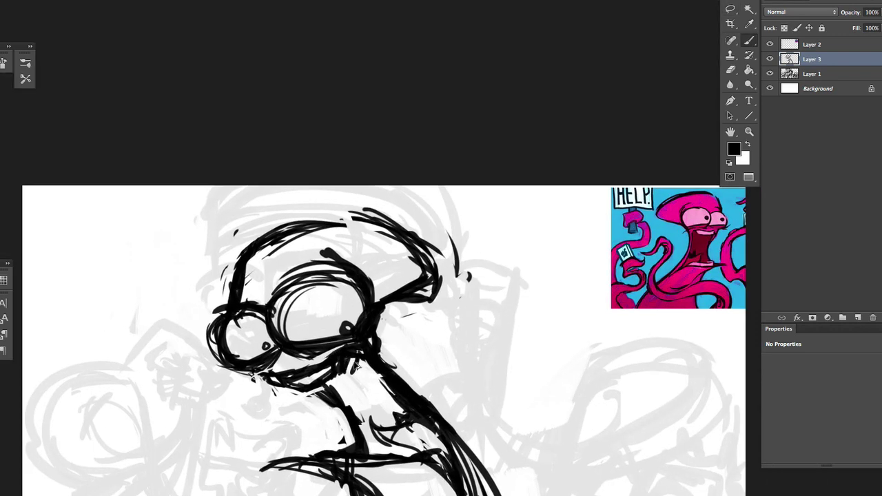
{"action": "mouse_move", "coordinate": [359, 361]}
{"action": "left_mouse_down"}
{"action": "mouse_move", "coordinate": [330, 379]}
{"action": "mouse_move", "coordinate": [293, 383]}
{"action": "mouse_move", "coordinate": [354, 368]}
{"action": "mouse_move", "coordinate": [406, 431]}
{"action": "mouse_move", "coordinate": [414, 416]}
{"action": "left_mouse_up"}
{"action": "scroll", "coordinate": [448, 445], "scroll_direction": "down", "scroll_amount": 3}
{"action": "scroll", "coordinate": [448, 445], "scroll_direction": "up", "scroll_amount": 2}
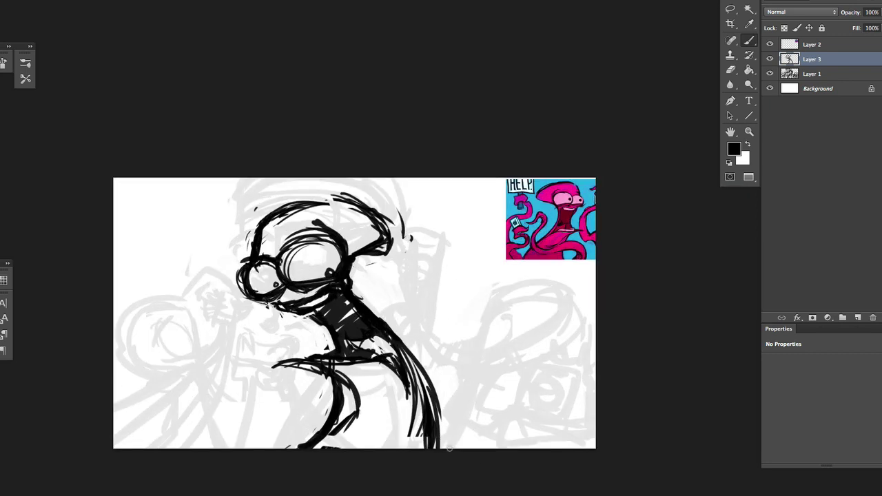
Lasso the hair strokes and apply a transform to them
{"action": "key", "text": "l"}
{"action": "mouse_move", "coordinate": [436, 280]}
{"action": "left_mouse_down"}
{"action": "mouse_move", "coordinate": [290, 221]}
{"action": "mouse_move", "coordinate": [417, 276]}
{"action": "left_mouse_up"}
{"action": "key", "text": "ctrl+t"}
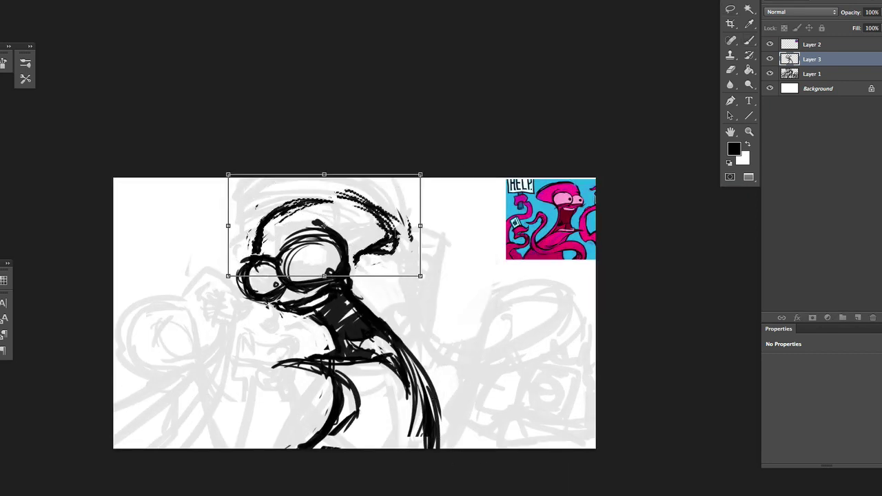
{"action": "key", "text": "Return"}
{"action": "key", "text": "ctrl+d"}
Erase the neck's right side down to a thin outline
{"action": "key", "text": "b"}
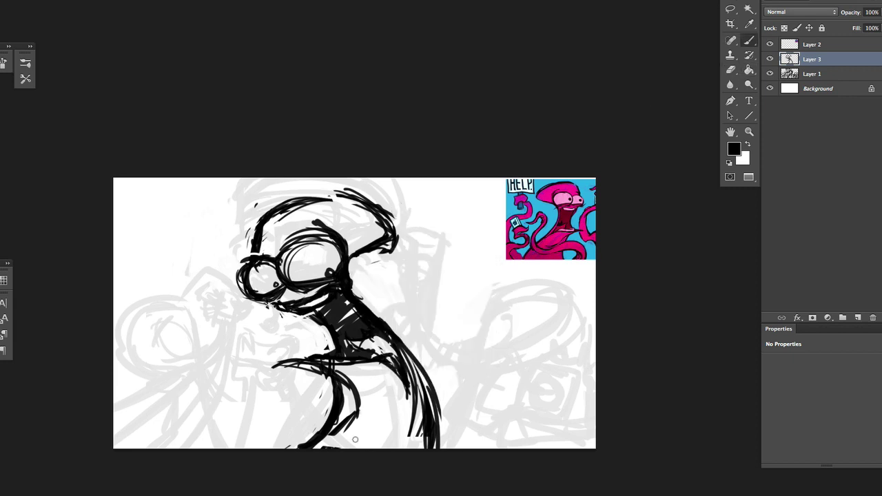
{"action": "key", "text": "e"}
{"action": "mouse_move", "coordinate": [398, 342]}
{"action": "left_mouse_down"}
{"action": "mouse_move", "coordinate": [420, 413]}
{"action": "mouse_move", "coordinate": [462, 393]}
{"action": "left_mouse_up"}
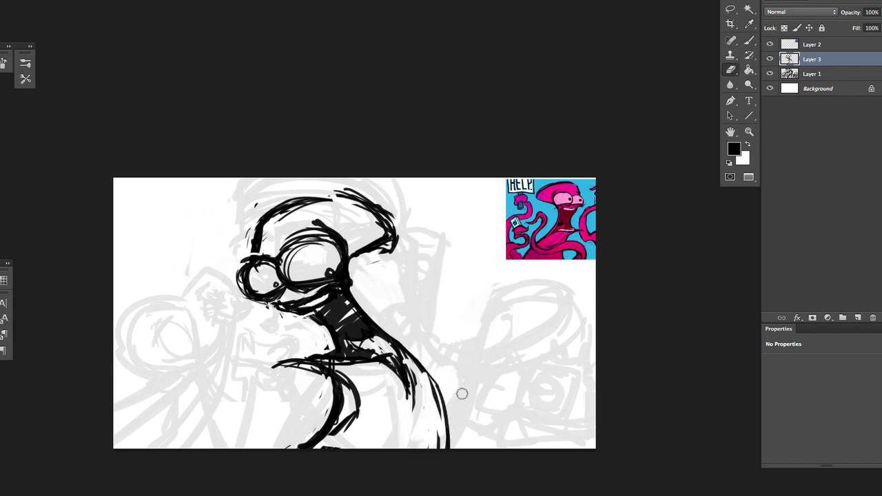
{"action": "key", "text": "b"}
{"action": "key", "text": "e"}
{"action": "key", "text": "b"}
{"action": "key", "text": "e"}
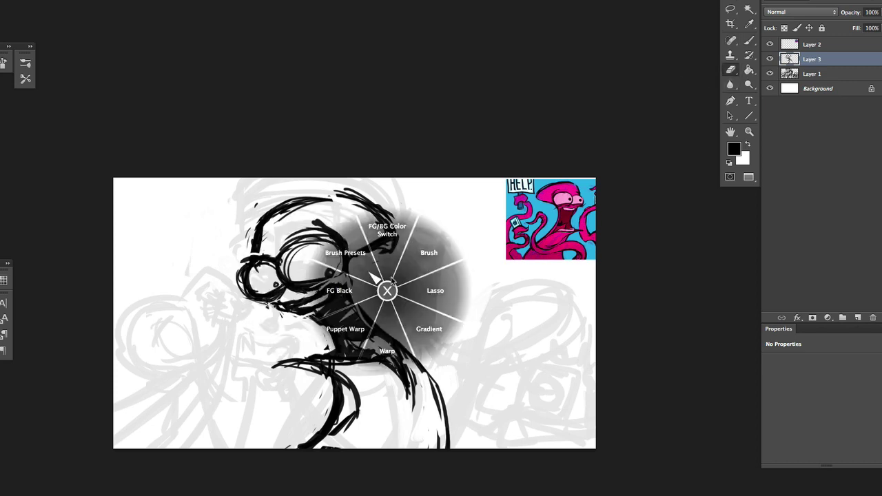
Rotate the head and glasses slightly counter-clockwise and scale them from the top-left corner
{"action": "left_click", "coordinate": [431, 288]}
{"action": "key", "text": "ctrl+plus"}
{"action": "mouse_move", "coordinate": [353, 204]}
{"action": "left_mouse_down"}
{"action": "mouse_move", "coordinate": [395, 309]}
{"action": "mouse_move", "coordinate": [289, 348]}
{"action": "mouse_move", "coordinate": [353, 204]}
{"action": "left_mouse_up"}
{"action": "key", "text": "ctrl+t"}
{"action": "left_click_drag", "start_coordinate": [500, 273], "coordinate": [499, 257]}
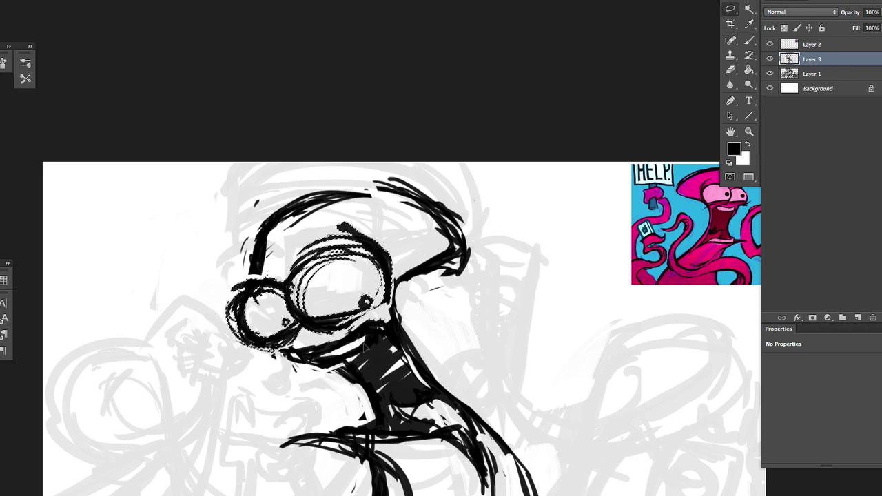
{"action": "left_click_drag", "start_coordinate": [210, 205], "coordinate": [231, 207]}
{"action": "key", "text": "Return"}
{"action": "key", "text": "b"}
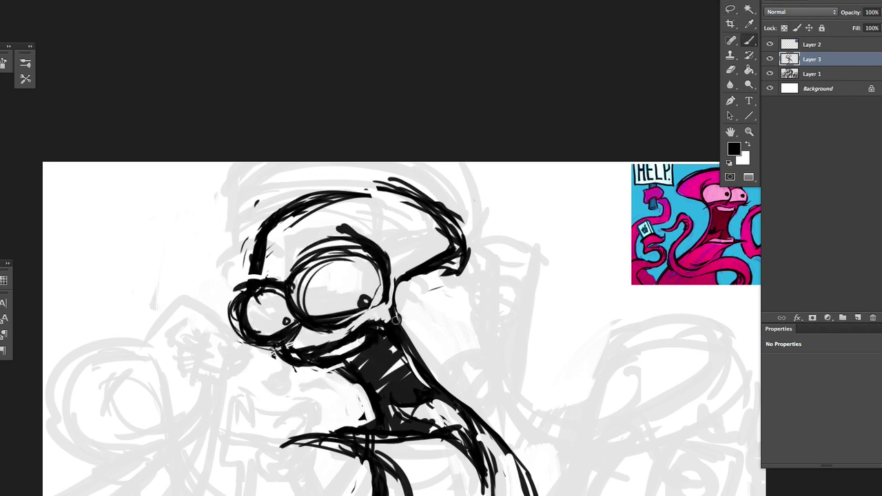
Lasso the upper head and enlarge it slightly
{"action": "key", "text": "l"}
{"action": "mouse_move", "coordinate": [398, 303]}
{"action": "left_mouse_down"}
{"action": "mouse_move", "coordinate": [458, 174]}
{"action": "mouse_move", "coordinate": [398, 303]}
{"action": "left_mouse_up"}
{"action": "key", "text": "ctrl+t"}
{"action": "left_click_drag", "start_coordinate": [483, 167], "coordinate": [503, 178]}
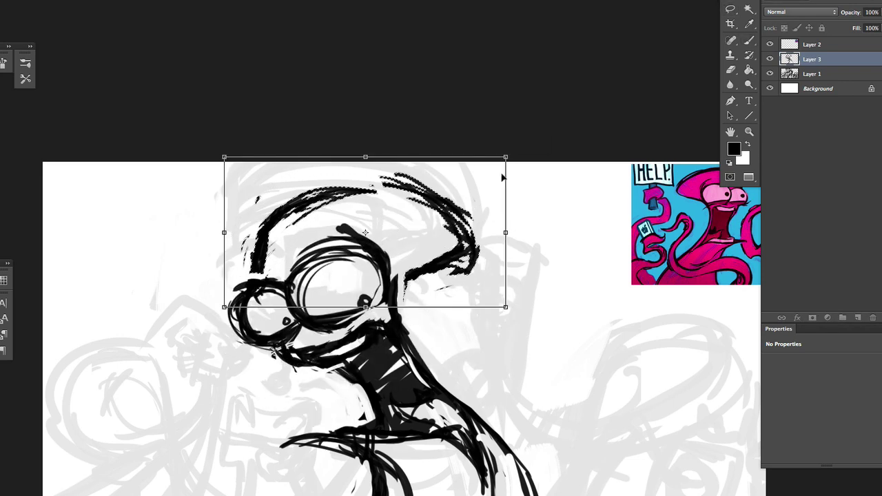
{"action": "key", "text": "Return"}
{"action": "key", "text": "b"}
Add strokes near the neck and eyes and erase stray neck strokes
{"action": "mouse_move", "coordinate": [398, 270]}
{"action": "left_mouse_down"}
{"action": "mouse_move", "coordinate": [408, 304]}
{"action": "mouse_move", "coordinate": [434, 297]}
{"action": "left_mouse_up"}
{"action": "key", "text": "e"}
{"action": "left_click_drag", "start_coordinate": [252, 241], "coordinate": [246, 290]}
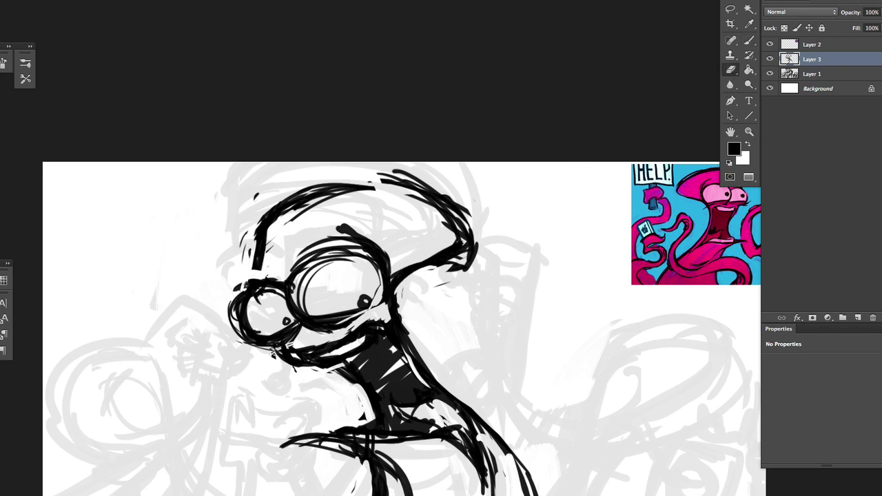
{"action": "key", "text": "ctrl+minus"}
{"action": "key", "text": "b"}
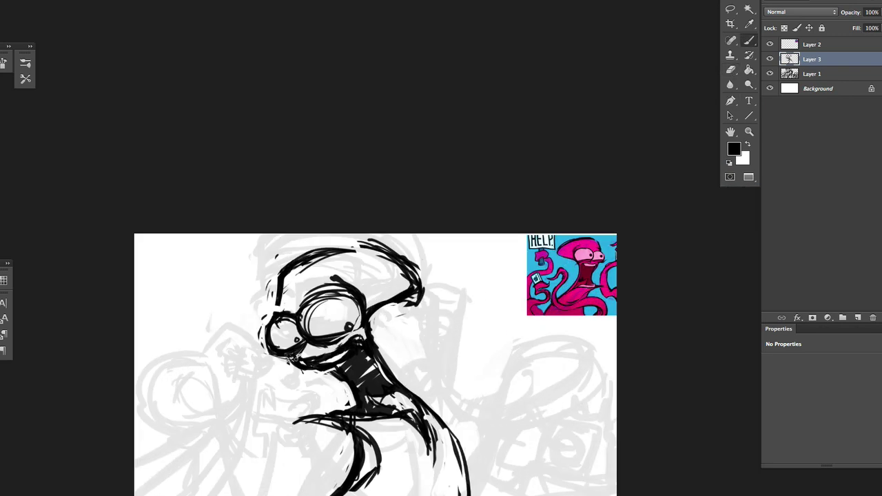
Lasso the lower chest stroke and nudge it slightly down
{"action": "key", "text": "l"}
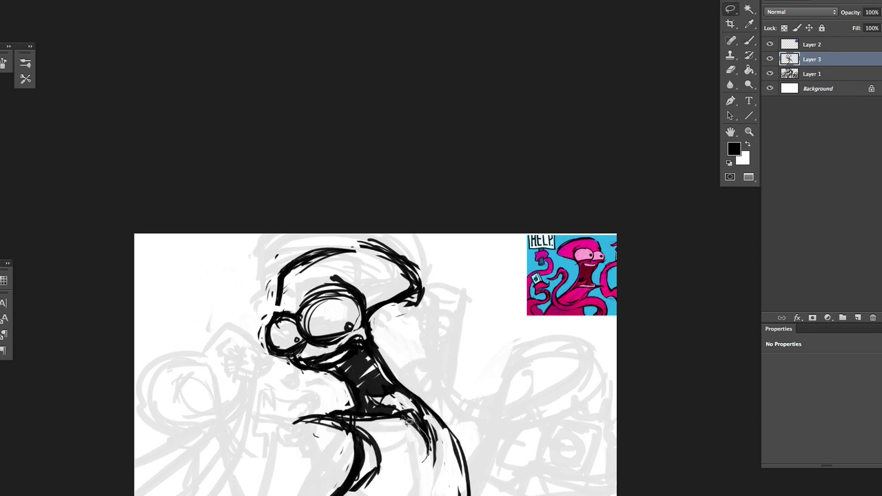
{"action": "mouse_move", "coordinate": [293, 413]}
{"action": "left_mouse_down"}
{"action": "mouse_move", "coordinate": [296, 441]}
{"action": "mouse_move", "coordinate": [315, 439]}
{"action": "left_mouse_up"}
{"action": "key", "text": "ctrl+d"}
{"action": "key", "text": "b"}
Add hatch strokes across the lower neck, then partly erase them
{"action": "mouse_move", "coordinate": [359, 408]}
{"action": "left_mouse_down"}
{"action": "mouse_move", "coordinate": [417, 426]}
{"action": "mouse_move", "coordinate": [435, 454]}
{"action": "left_mouse_up"}
{"action": "key", "text": "e"}
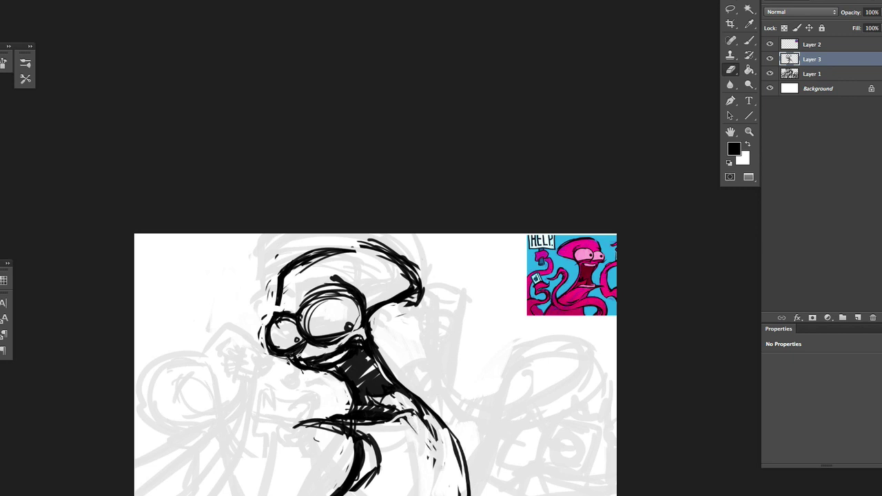
{"action": "key", "text": "b"}
{"action": "left_click_drag", "start_coordinate": [403, 413], "coordinate": [435, 432]}
{"action": "key", "text": "e"}
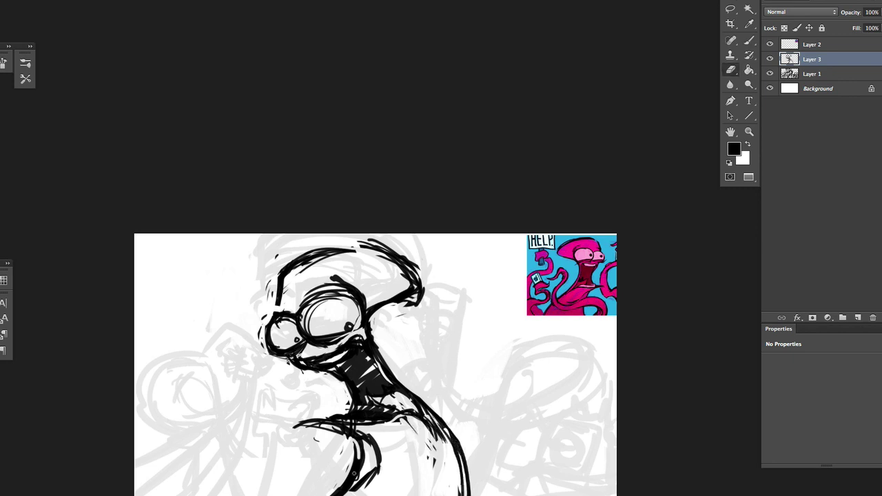
{"action": "left_click_drag", "start_coordinate": [357, 452], "coordinate": [348, 481]}
{"action": "key", "text": "b"}
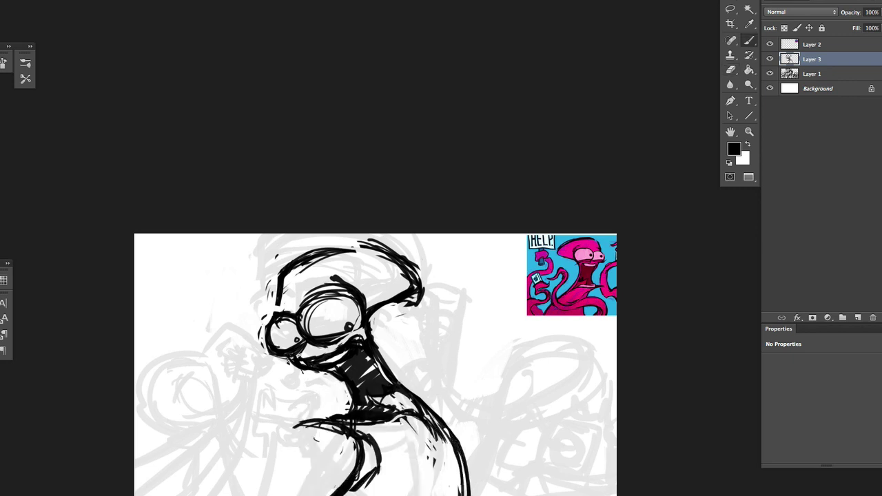
{"action": "key", "text": "e"}
{"action": "left_click_drag", "start_coordinate": [371, 406], "coordinate": [398, 417]}
{"action": "key", "text": "b"}
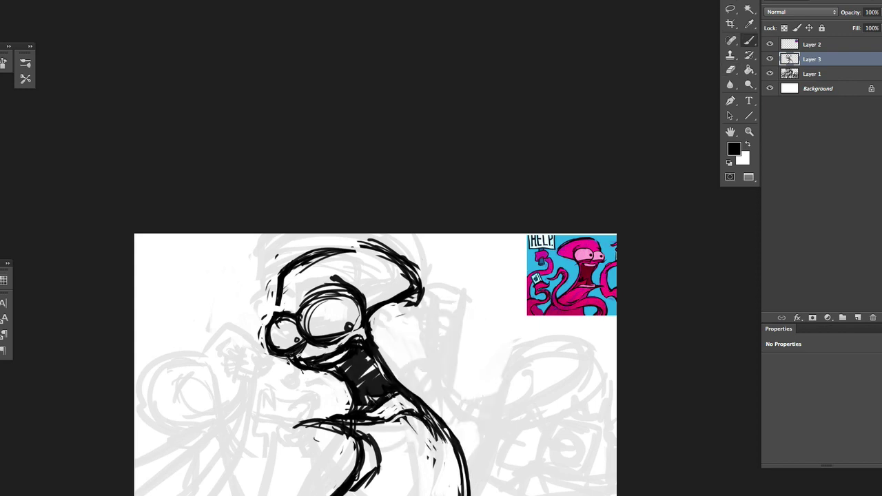
Lasso the head and slightly reshape it, adjusting its width
{"action": "key", "text": "l"}
{"action": "mouse_move", "coordinate": [408, 233]}
{"action": "left_mouse_down"}
{"action": "mouse_move", "coordinate": [413, 303]}
{"action": "mouse_move", "coordinate": [407, 237]}
{"action": "left_mouse_up"}
{"action": "key", "text": "ctrl+t"}
{"action": "left_click_drag", "start_coordinate": [450, 358], "coordinate": [444, 355]}
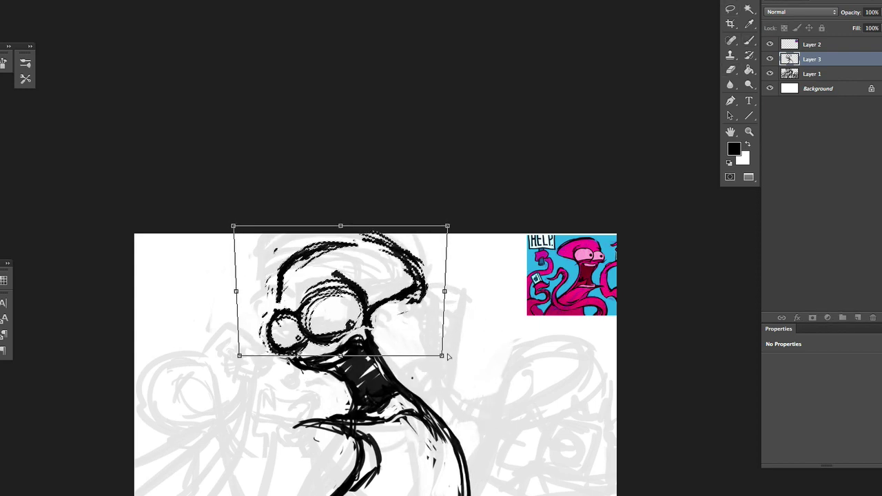
{"action": "key", "text": "Return"}
{"action": "key", "text": "ctrl+t"}
{"action": "left_click_drag", "start_coordinate": [444, 293], "coordinate": [442, 293]}
{"action": "key", "text": "Return"}
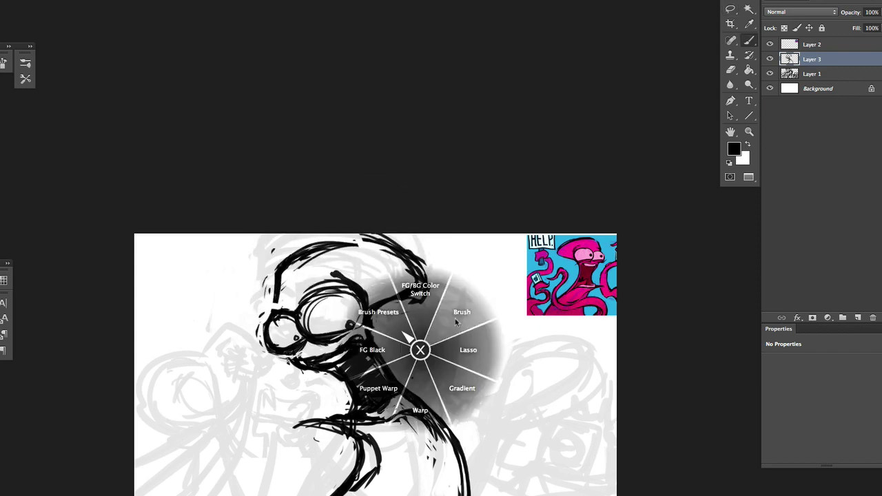
Dab a black pupil inside the large goggle eye
{"action": "left_click", "coordinate": [455, 319]}
{"action": "key", "text": "e"}
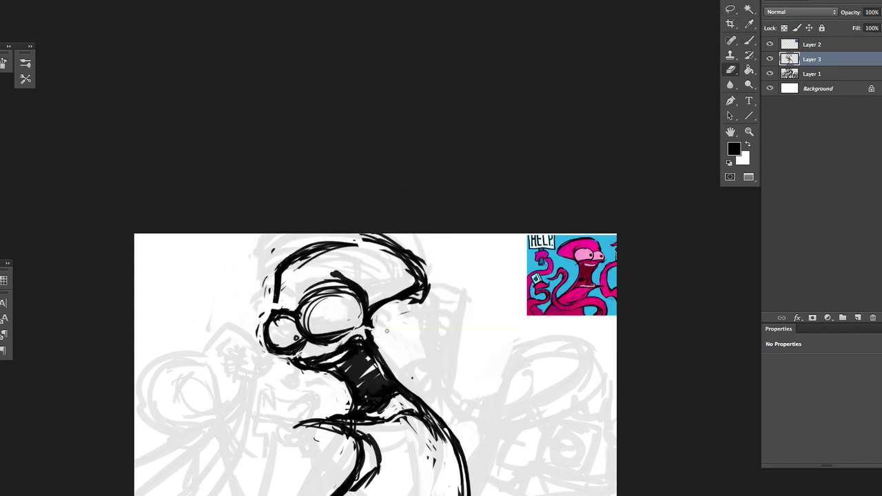
{"action": "key", "text": "b"}
{"action": "left_click", "coordinate": [348, 319]}
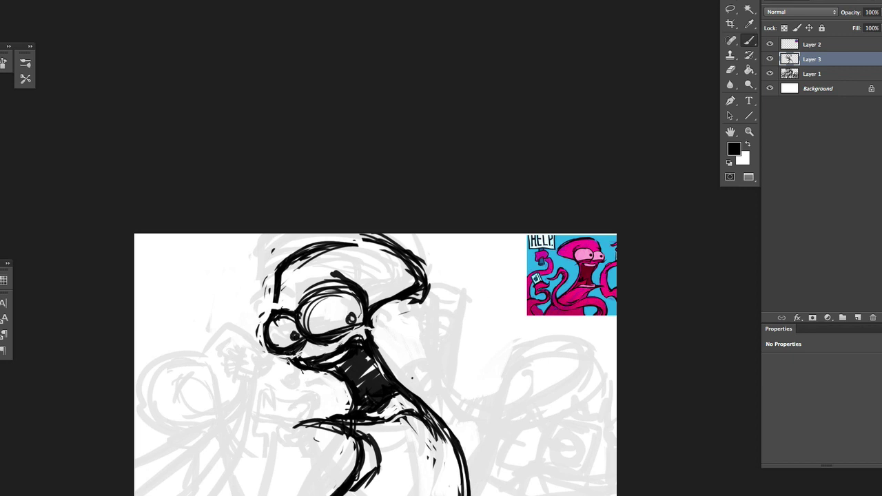
Draw a second round eye right of the head with strokes around it
{"action": "mouse_move", "coordinate": [418, 314]}
{"action": "left_mouse_down"}
{"action": "mouse_move", "coordinate": [440, 324]}
{"action": "mouse_move", "coordinate": [421, 310]}
{"action": "mouse_move", "coordinate": [433, 366]}
{"action": "left_mouse_up"}
{"action": "left_click_drag", "start_coordinate": [447, 321], "coordinate": [429, 388]}
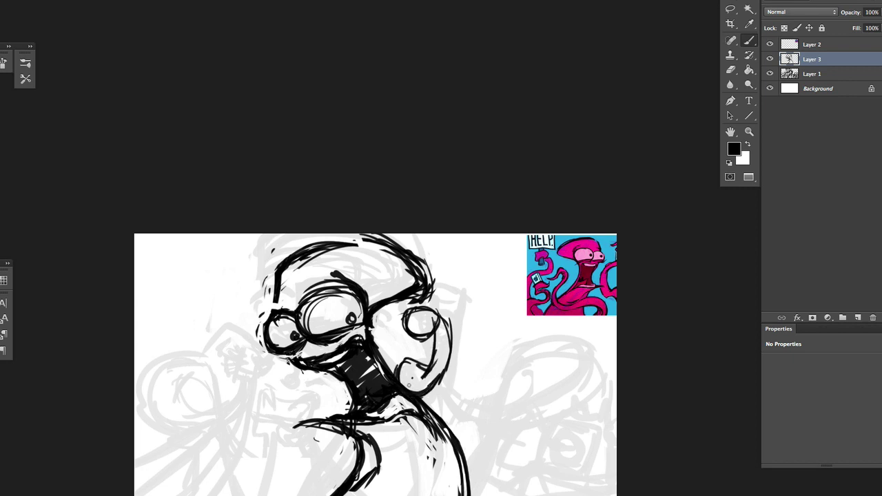
{"action": "left_click_drag", "start_coordinate": [427, 333], "coordinate": [429, 375]}
{"action": "mouse_move", "coordinate": [447, 319]}
{"action": "left_mouse_down"}
{"action": "mouse_move", "coordinate": [445, 365]}
{"action": "mouse_move", "coordinate": [433, 385]}
{"action": "left_mouse_up"}
{"action": "left_click_drag", "start_coordinate": [420, 301], "coordinate": [391, 372]}
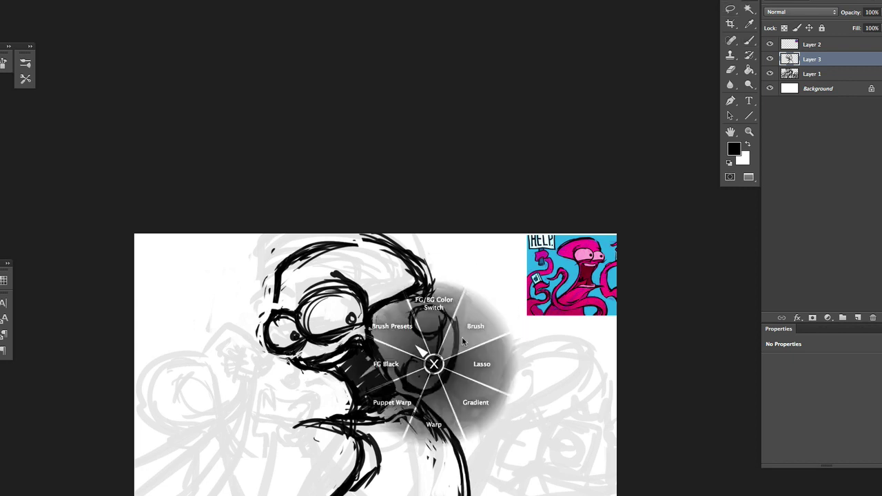
{"action": "left_click", "coordinate": [465, 339]}
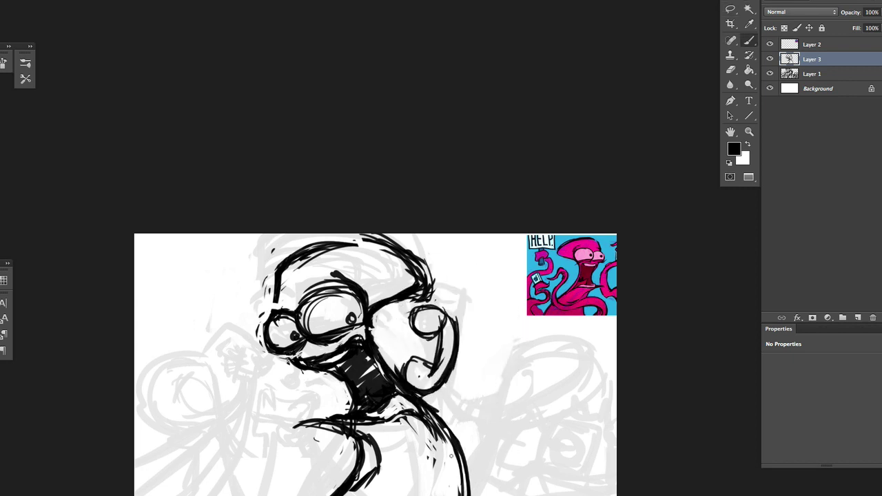
Lasso the lower body and rotate it about one degree
{"action": "key", "text": "l"}
{"action": "mouse_move", "coordinate": [431, 386]}
{"action": "left_mouse_down"}
{"action": "mouse_move", "coordinate": [383, 394]}
{"action": "mouse_move", "coordinate": [508, 469]}
{"action": "left_mouse_up"}
{"action": "key", "text": "ctrl+t"}
{"action": "left_click_drag", "start_coordinate": [518, 394], "coordinate": [515, 391]}
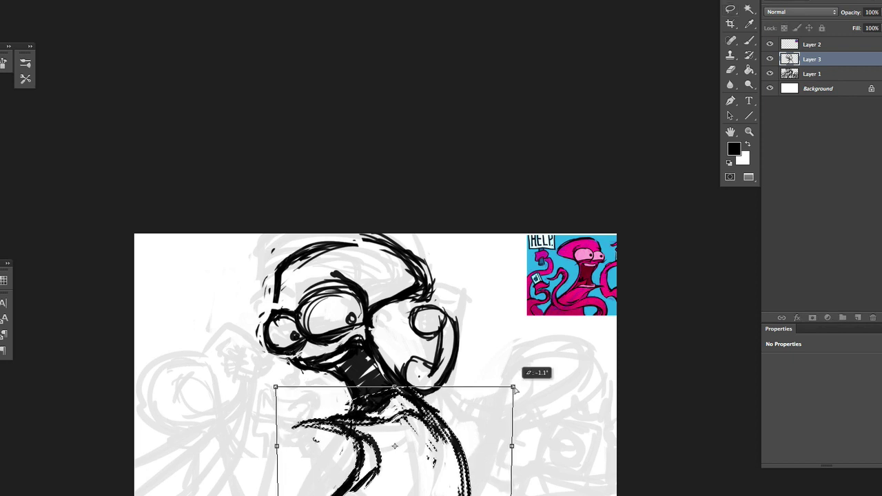
{"action": "key", "text": "Return"}
{"action": "key", "text": "b"}
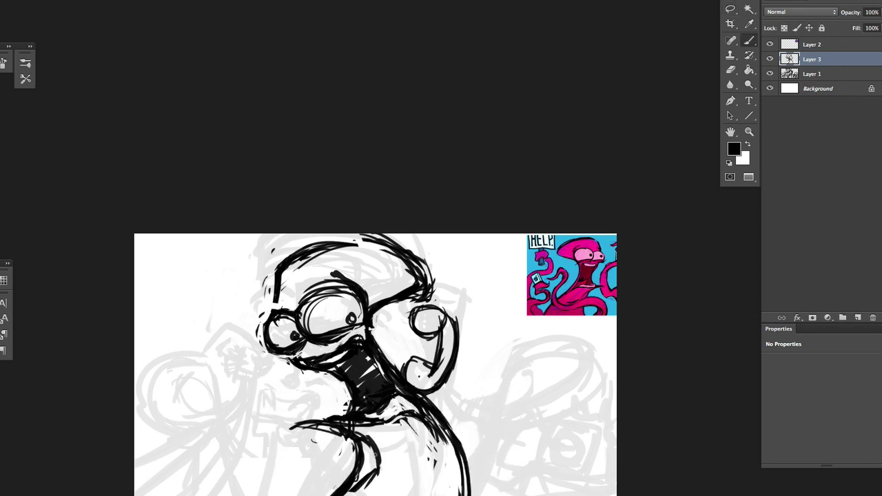
Redraw the lower neck lines with a curved stroke and erase small bits near the mouth
{"action": "left_click_drag", "start_coordinate": [390, 425], "coordinate": [348, 490]}
{"action": "key", "text": "e"}
{"action": "key", "text": "b"}
{"action": "mouse_move", "coordinate": [362, 435]}
{"action": "left_mouse_down"}
{"action": "mouse_move", "coordinate": [341, 476]}
{"action": "mouse_move", "coordinate": [352, 493]}
{"action": "mouse_move", "coordinate": [338, 492]}
{"action": "left_mouse_up"}
{"action": "key", "text": "e"}
{"action": "key", "text": "b"}
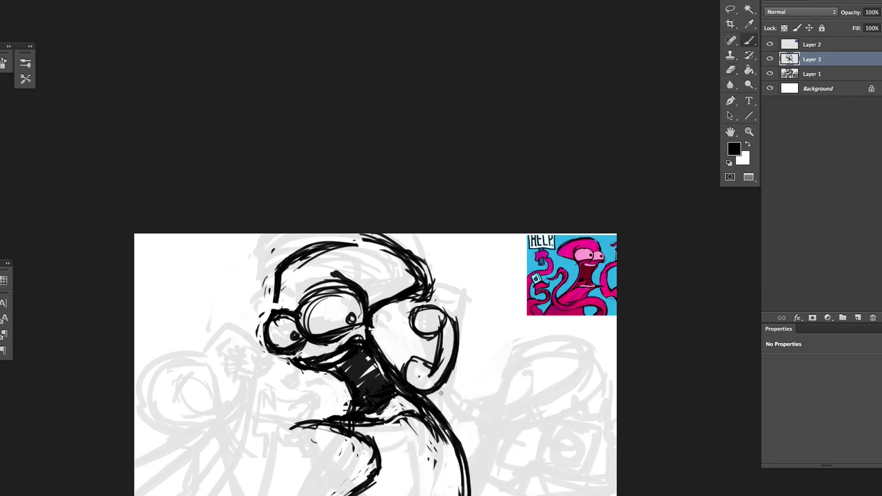
{"action": "left_click_drag", "start_coordinate": [394, 432], "coordinate": [403, 481]}
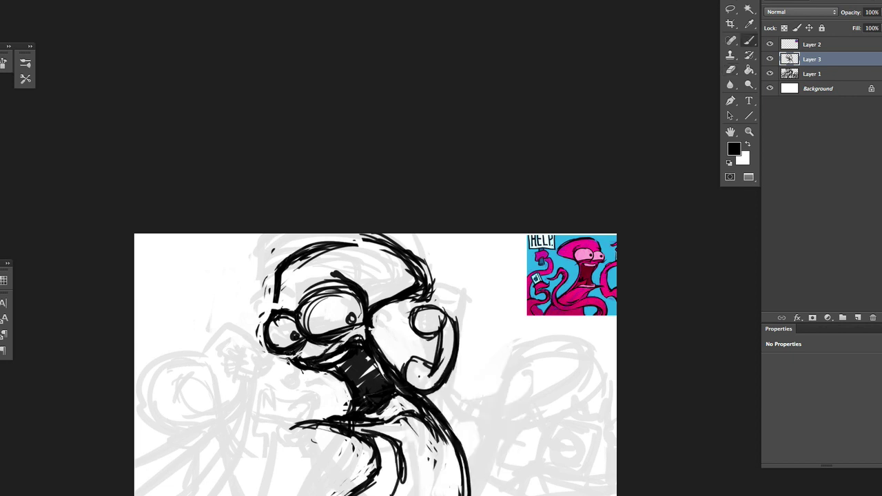
{"action": "key", "text": "e"}
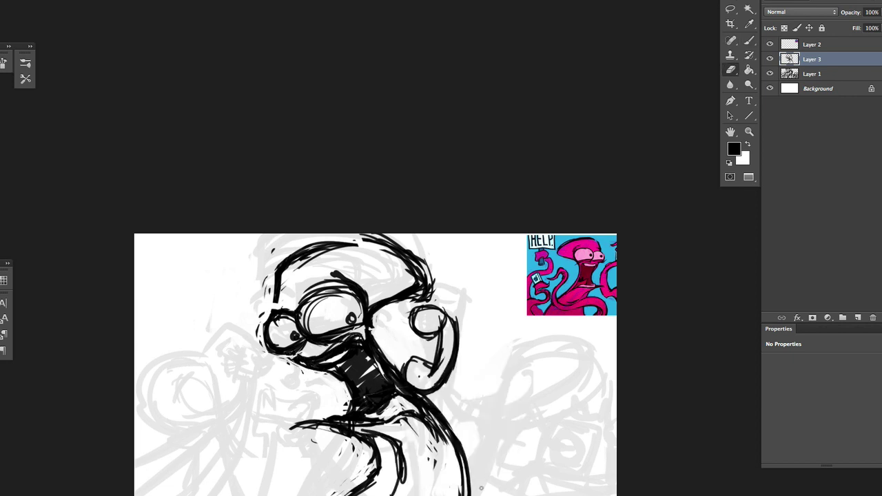
{"action": "mouse_move", "coordinate": [332, 338]}
{"action": "left_mouse_down"}
{"action": "mouse_move", "coordinate": [355, 366]}
{"action": "mouse_move", "coordinate": [351, 357]}
{"action": "left_mouse_up"}
{"action": "key", "text": "b"}
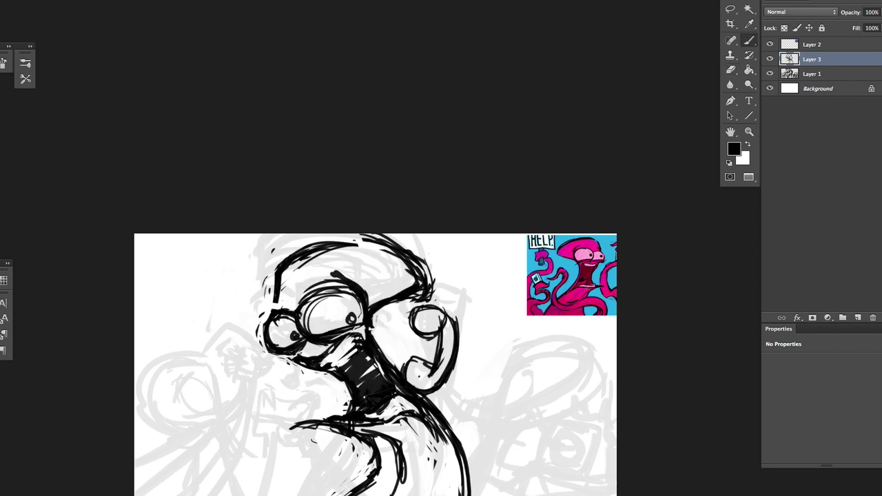
{"action": "key", "text": "b"}
Touch up strokes near the mouth, then lasso and resize the mouth
{"action": "key", "text": "e"}
{"action": "mouse_move", "coordinate": [321, 357]}
{"action": "left_mouse_down"}
{"action": "mouse_move", "coordinate": [336, 365]}
{"action": "mouse_move", "coordinate": [348, 354]}
{"action": "mouse_move", "coordinate": [356, 371]}
{"action": "left_mouse_up"}
{"action": "key", "text": "b"}
{"action": "left_click", "coordinate": [378, 315]}
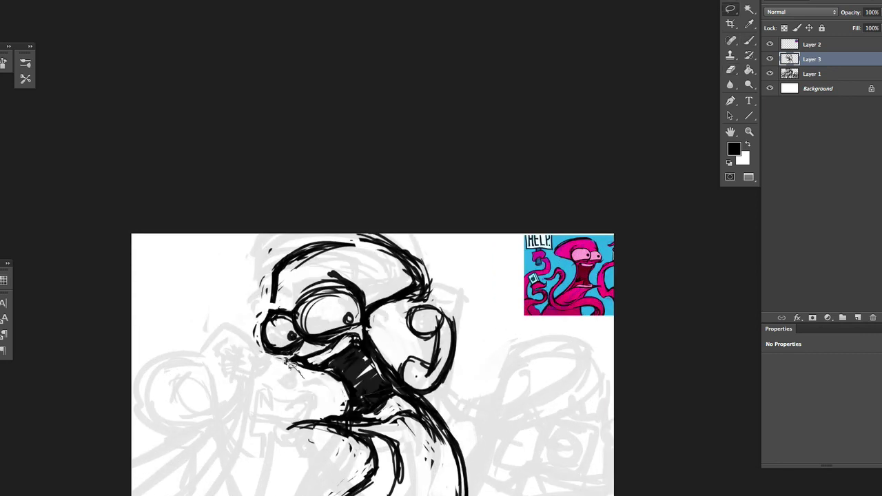
{"action": "key", "text": "ctrl+t"}
{"action": "mouse_move", "coordinate": [385, 343]}
{"action": "left_mouse_down"}
{"action": "mouse_move", "coordinate": [377, 324]}
{"action": "mouse_move", "coordinate": [407, 318]}
{"action": "left_mouse_up"}
{"action": "key", "text": "Return"}
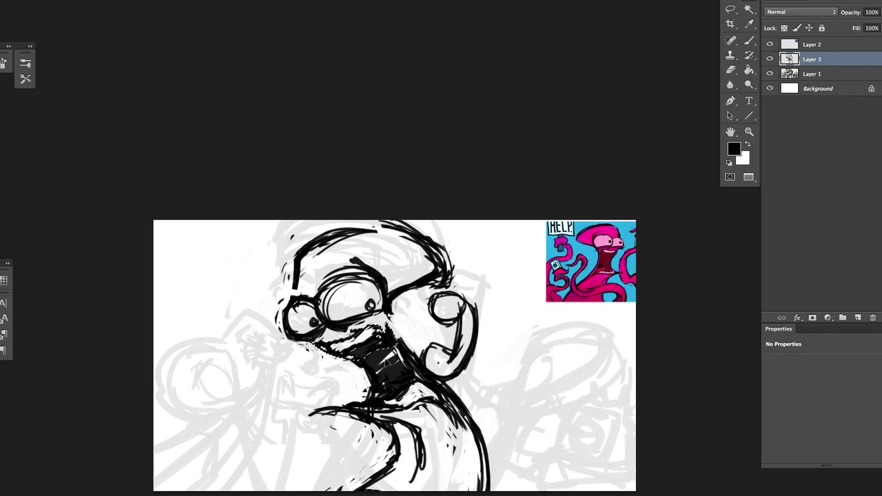
{"action": "key", "text": "ctrl+d"}
{"action": "key", "text": "b"}
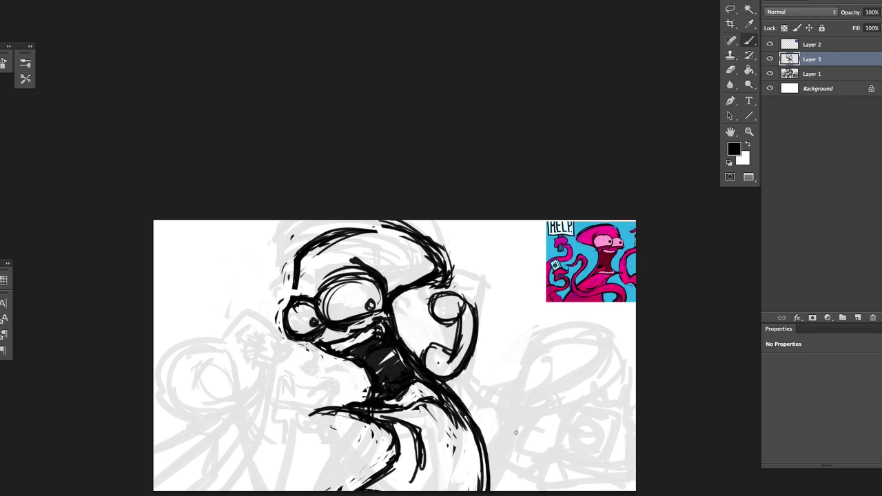
Darken the neck below the mouth, enlarge the left eye's pupil, and add thin head curves
{"action": "left_click_drag", "start_coordinate": [380, 348], "coordinate": [386, 376]}
{"action": "key", "text": "e"}
{"action": "left_click_drag", "start_coordinate": [372, 328], "coordinate": [381, 337]}
{"action": "key", "text": "b"}
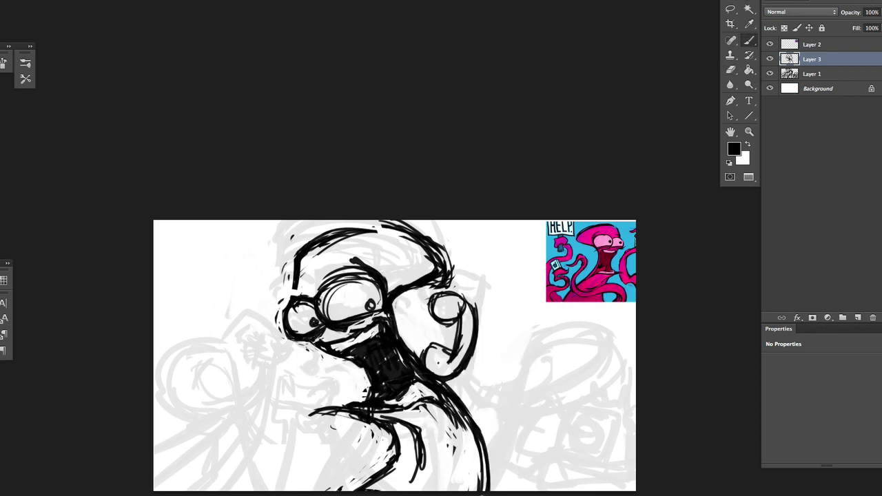
{"action": "key", "text": "e"}
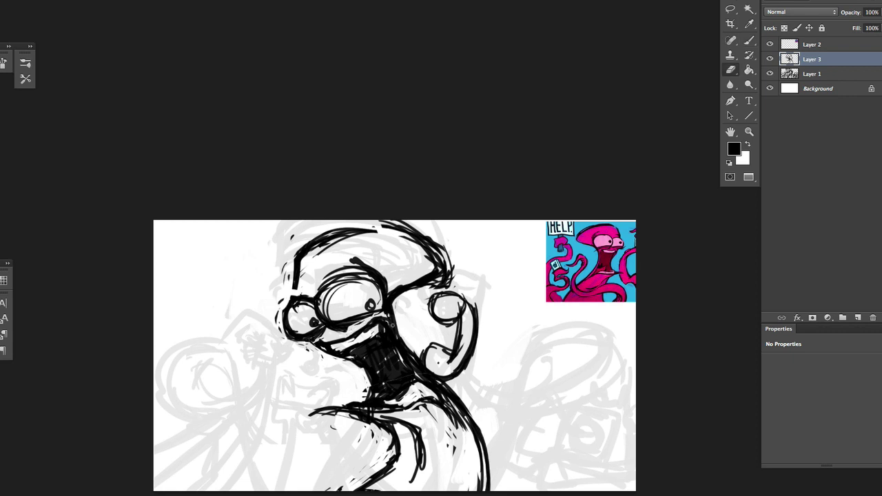
{"action": "key", "text": "b"}
{"action": "key", "text": "e"}
{"action": "key", "text": "b"}
{"action": "left_click", "coordinate": [362, 304]}
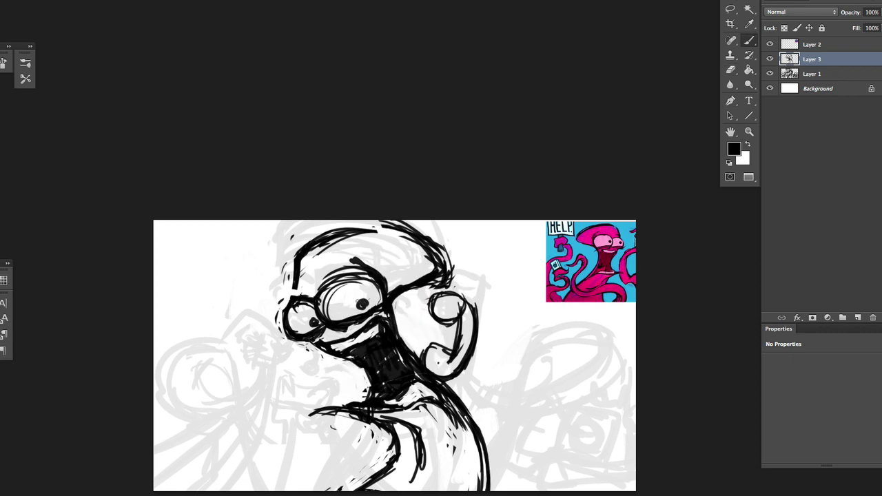
{"action": "left_click_drag", "start_coordinate": [365, 222], "coordinate": [310, 293]}
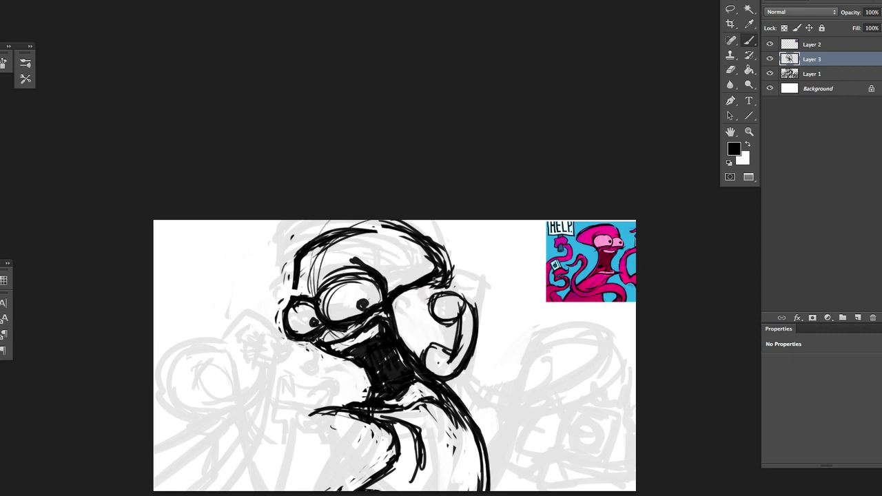
{"action": "key", "text": "e"}
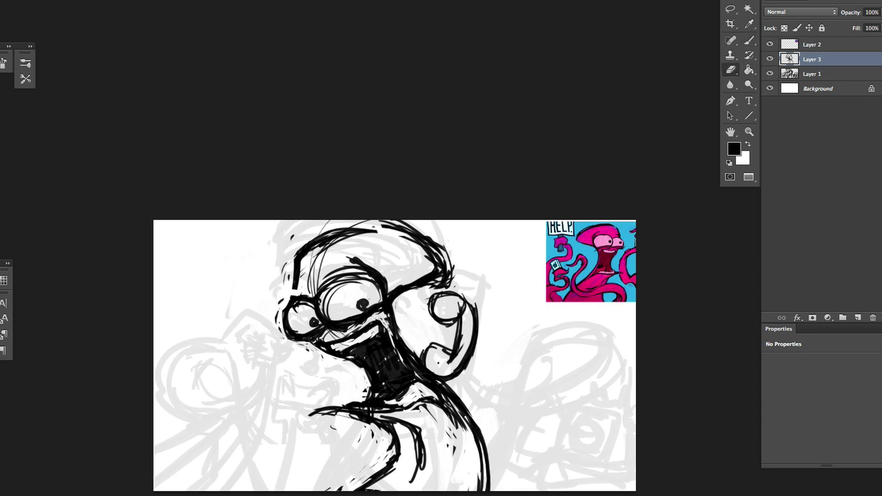
{"action": "key", "text": "b"}
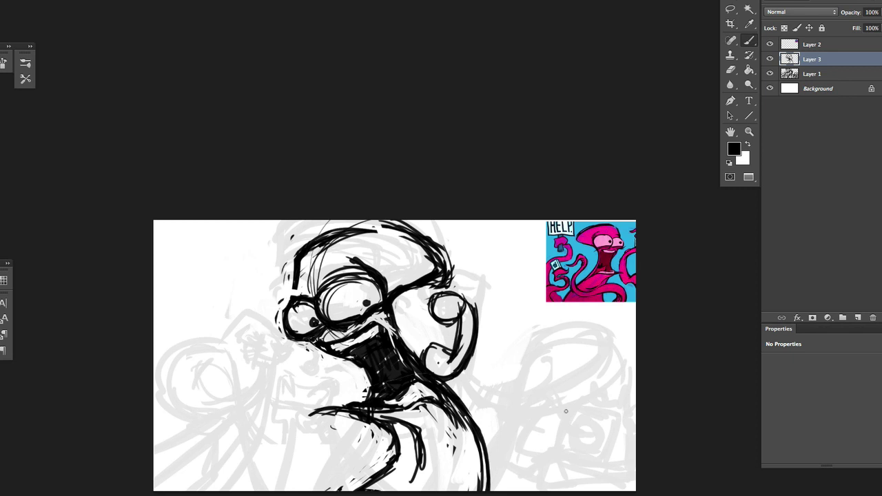
Hide Layers 3 and 1 and create a new Layer 4 at 42% opacity
{"action": "left_click_drag", "start_coordinate": [770, 59], "coordinate": [770, 74]}
{"action": "key", "text": "ctrl+shift+alt+n"}
{"action": "key", "text": "4"}
{"action": "key", "text": "2"}
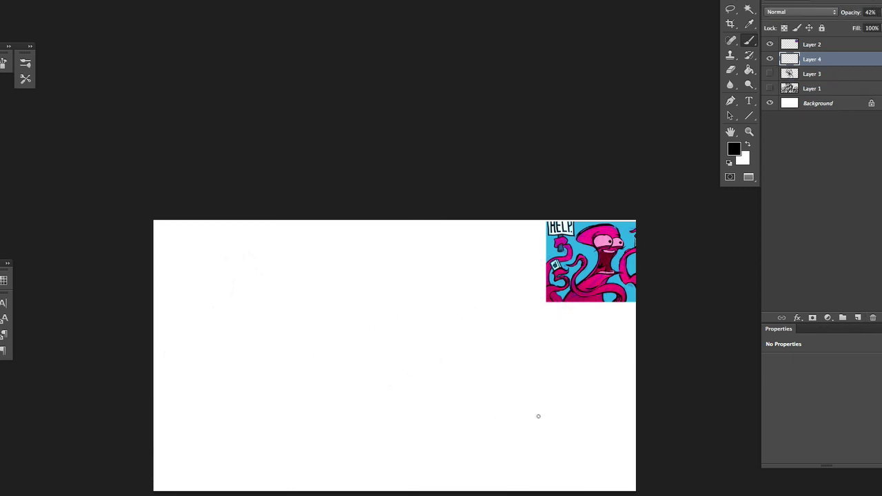
Sketch a first grey C-shaped head arc and side curves, then clear Layer 4
{"action": "left_click_drag", "start_coordinate": [298, 276], "coordinate": [336, 338]}
{"action": "mouse_move", "coordinate": [358, 328]}
{"action": "left_mouse_down"}
{"action": "mouse_move", "coordinate": [368, 244]}
{"action": "mouse_move", "coordinate": [423, 262]}
{"action": "mouse_move", "coordinate": [343, 343]}
{"action": "left_mouse_up"}
{"action": "left_click_drag", "start_coordinate": [436, 253], "coordinate": [404, 321]}
{"action": "left_click_drag", "start_coordinate": [332, 242], "coordinate": [442, 249]}
{"action": "mouse_move", "coordinate": [434, 257]}
{"action": "left_mouse_down"}
{"action": "mouse_move", "coordinate": [409, 318]}
{"action": "mouse_move", "coordinate": [341, 309]}
{"action": "mouse_move", "coordinate": [418, 236]}
{"action": "mouse_move", "coordinate": [380, 250]}
{"action": "mouse_move", "coordinate": [384, 308]}
{"action": "mouse_move", "coordinate": [403, 344]}
{"action": "mouse_move", "coordinate": [461, 337]}
{"action": "mouse_move", "coordinate": [527, 398]}
{"action": "mouse_move", "coordinate": [343, 345]}
{"action": "left_mouse_up"}
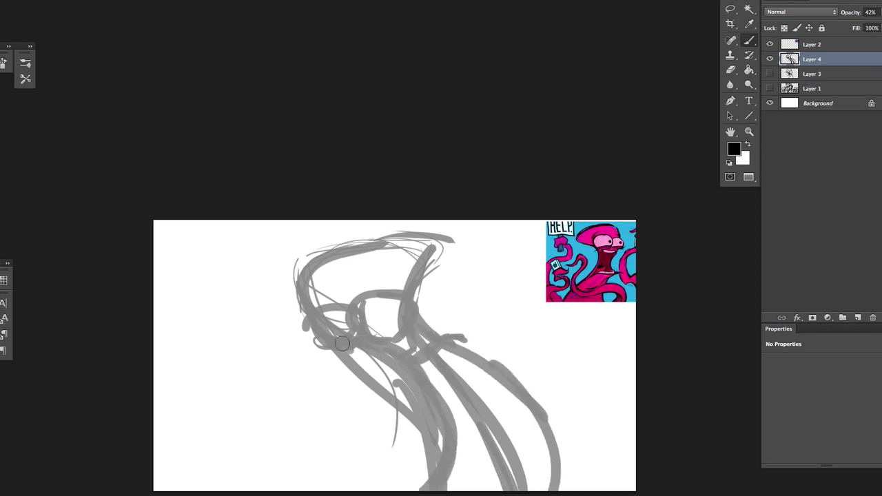
{"action": "key", "text": "ctrl+a"}
{"action": "key", "text": "Delete"}
Repaint the grey looping head and long body strokes, adding a small stroke below
{"action": "mouse_move", "coordinate": [385, 259]}
{"action": "left_mouse_down"}
{"action": "mouse_move", "coordinate": [428, 251]}
{"action": "mouse_move", "coordinate": [453, 290]}
{"action": "mouse_move", "coordinate": [504, 430]}
{"action": "left_mouse_up"}
{"action": "key", "text": "ctrl+z"}
{"action": "key", "text": "Delete"}
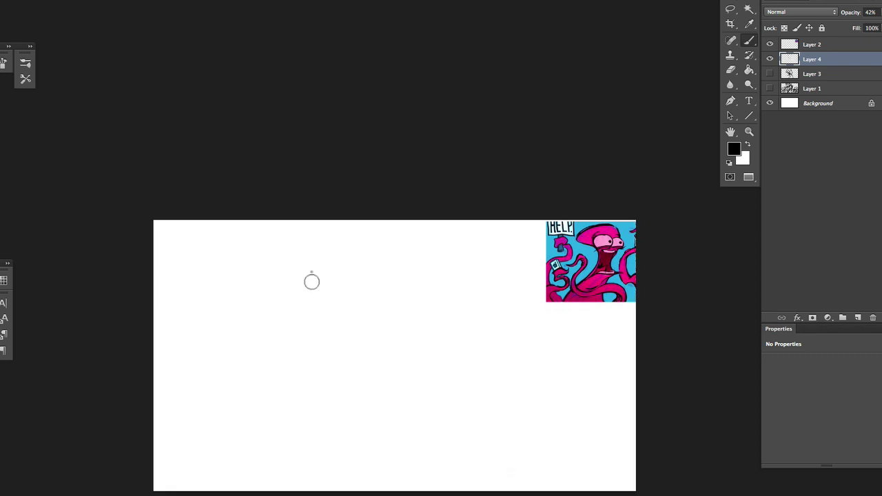
{"action": "mouse_move", "coordinate": [311, 280]}
{"action": "left_mouse_down"}
{"action": "mouse_move", "coordinate": [315, 258]}
{"action": "mouse_move", "coordinate": [464, 276]}
{"action": "mouse_move", "coordinate": [411, 319]}
{"action": "mouse_move", "coordinate": [482, 413]}
{"action": "mouse_move", "coordinate": [475, 255]}
{"action": "mouse_move", "coordinate": [404, 420]}
{"action": "mouse_move", "coordinate": [345, 291]}
{"action": "mouse_move", "coordinate": [324, 338]}
{"action": "mouse_move", "coordinate": [414, 334]}
{"action": "mouse_move", "coordinate": [389, 327]}
{"action": "mouse_move", "coordinate": [418, 268]}
{"action": "mouse_move", "coordinate": [315, 248]}
{"action": "mouse_move", "coordinate": [457, 423]}
{"action": "mouse_move", "coordinate": [410, 357]}
{"action": "mouse_move", "coordinate": [410, 440]}
{"action": "left_mouse_up"}
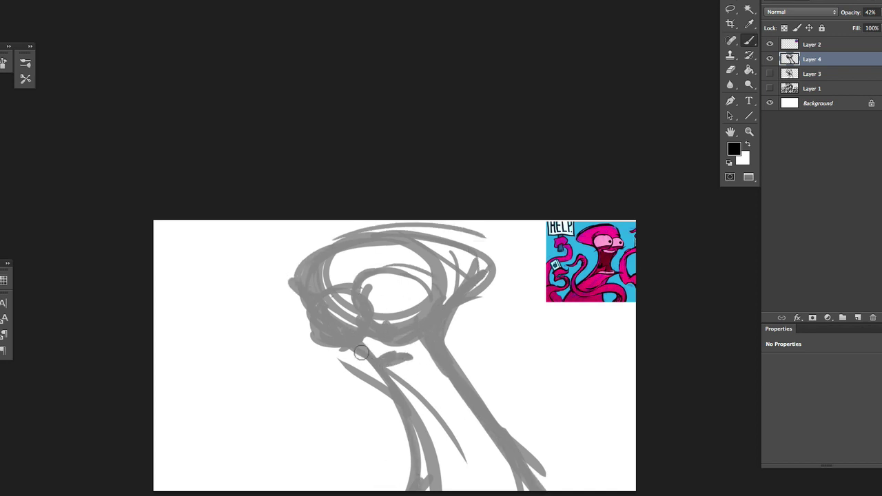
{"action": "mouse_move", "coordinate": [410, 335]}
{"action": "left_mouse_down"}
{"action": "mouse_move", "coordinate": [395, 354]}
{"action": "mouse_move", "coordinate": [457, 469]}
{"action": "mouse_move", "coordinate": [475, 437]}
{"action": "mouse_move", "coordinate": [385, 474]}
{"action": "left_mouse_up"}
Scale the whole sketch down and move it up and to the left
{"action": "key", "text": "ctrl+t"}
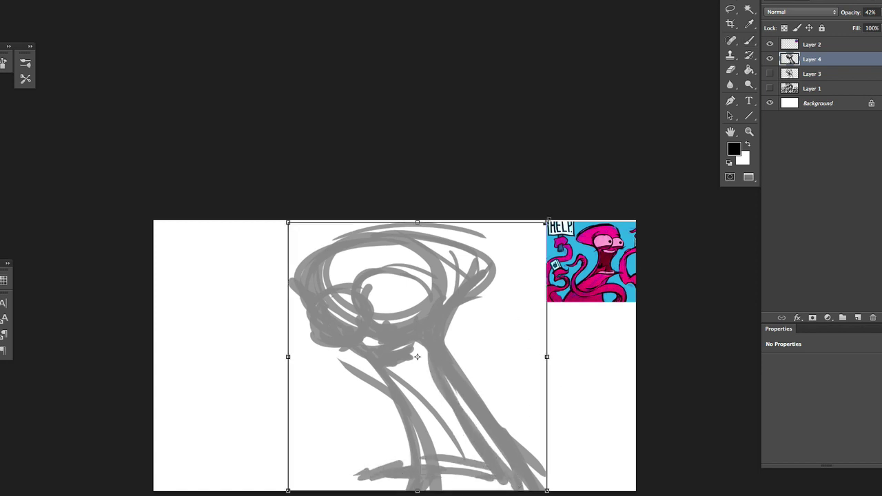
{"action": "left_click_drag", "start_coordinate": [544, 490], "coordinate": [435, 370]}
{"action": "key", "text": "Return"}
Lasso the head and enlarge it slightly
{"action": "key", "text": "l"}
{"action": "mouse_move", "coordinate": [299, 308]}
{"action": "left_mouse_down"}
{"action": "mouse_move", "coordinate": [275, 329]}
{"action": "mouse_move", "coordinate": [293, 310]}
{"action": "left_mouse_up"}
{"action": "key", "text": "ctrl+t"}
{"action": "left_click_drag", "start_coordinate": [476, 213], "coordinate": [486, 204]}
{"action": "key", "text": "Return"}
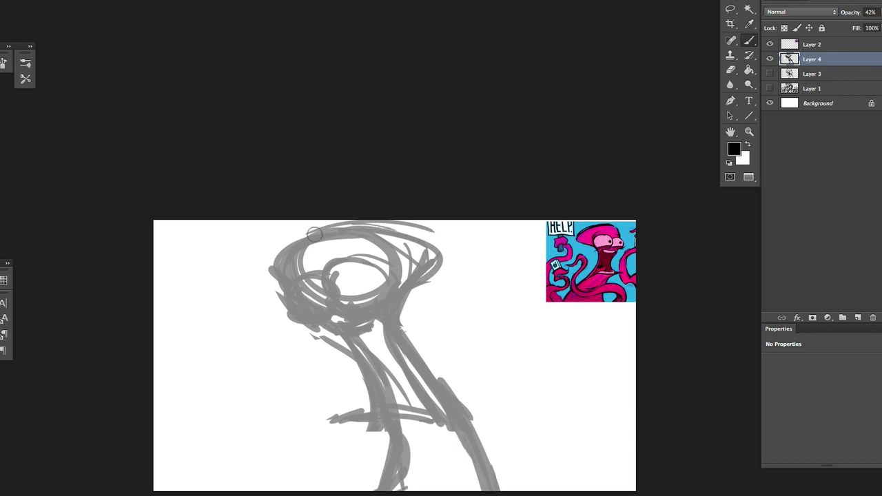
Skew the top of the sketch to the left
{"action": "key", "text": "ctrl+t"}
{"action": "left_click_drag", "start_coordinate": [384, 220], "coordinate": [375, 219]}
{"action": "key", "text": "Return"}
Brush grey strokes along the head's left side and top, and down the lower right
{"action": "key", "text": "b"}
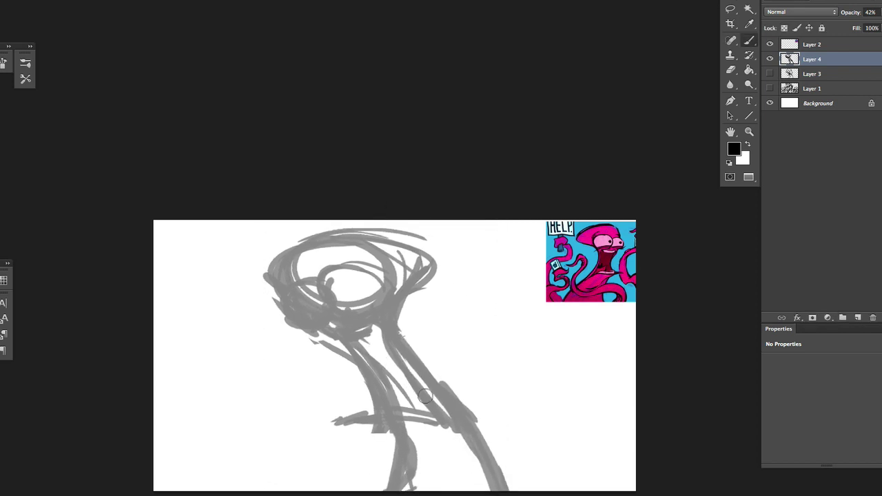
{"action": "left_click_drag", "start_coordinate": [296, 246], "coordinate": [259, 297]}
{"action": "left_click_drag", "start_coordinate": [354, 234], "coordinate": [418, 230]}
{"action": "left_click_drag", "start_coordinate": [397, 332], "coordinate": [522, 491]}
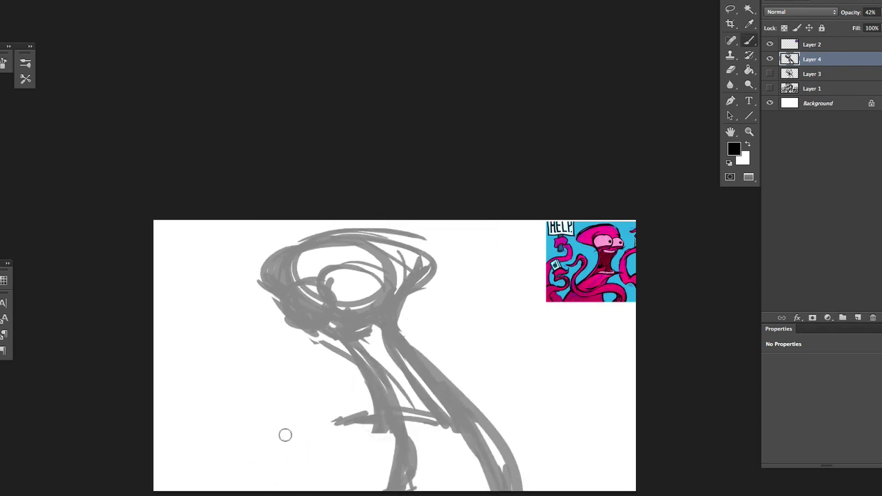
Paint an oblique, hand-like tentacle shape with finger strokes at lower left
{"action": "mouse_move", "coordinate": [285, 435]}
{"action": "left_mouse_down"}
{"action": "mouse_move", "coordinate": [315, 460]}
{"action": "mouse_move", "coordinate": [266, 417]}
{"action": "mouse_move", "coordinate": [329, 456]}
{"action": "left_mouse_up"}
{"action": "left_click_drag", "start_coordinate": [251, 398], "coordinate": [304, 455]}
{"action": "mouse_move", "coordinate": [288, 360]}
{"action": "left_mouse_down"}
{"action": "mouse_move", "coordinate": [270, 384]}
{"action": "mouse_move", "coordinate": [298, 412]}
{"action": "mouse_move", "coordinate": [276, 407]}
{"action": "left_mouse_up"}
{"action": "mouse_move", "coordinate": [245, 429]}
{"action": "left_mouse_down"}
{"action": "mouse_move", "coordinate": [287, 461]}
{"action": "mouse_move", "coordinate": [286, 490]}
{"action": "mouse_move", "coordinate": [296, 491]}
{"action": "left_mouse_up"}
{"action": "mouse_move", "coordinate": [270, 449]}
{"action": "left_mouse_down"}
{"action": "mouse_move", "coordinate": [238, 421]}
{"action": "mouse_move", "coordinate": [280, 449]}
{"action": "left_mouse_up"}
{"action": "left_click_drag", "start_coordinate": [248, 421], "coordinate": [276, 454]}
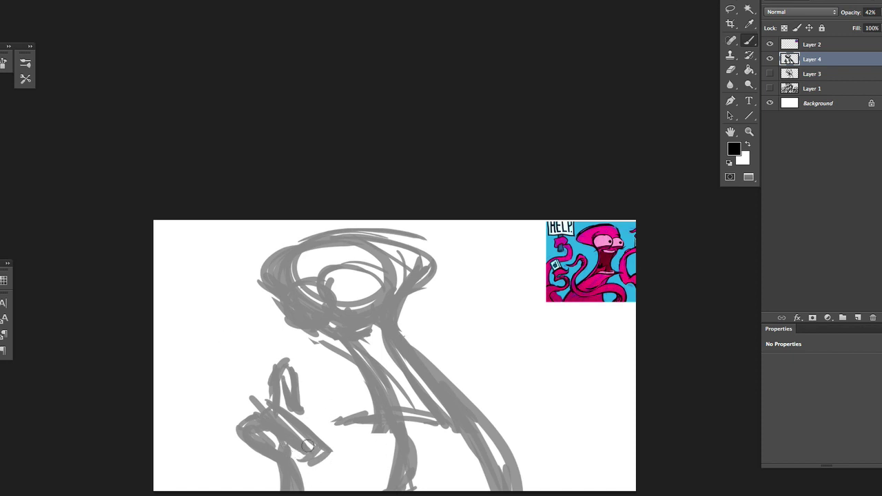
Paint a second hand shape to the right, then lasso and transform the left hand
{"action": "mouse_move", "coordinate": [311, 416]}
{"action": "left_mouse_down"}
{"action": "mouse_move", "coordinate": [348, 485]}
{"action": "mouse_move", "coordinate": [336, 438]}
{"action": "mouse_move", "coordinate": [324, 460]}
{"action": "left_mouse_up"}
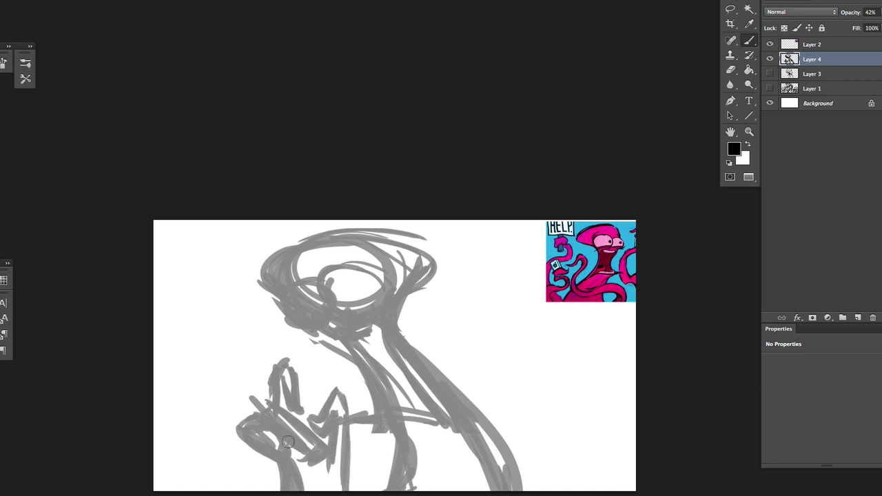
{"action": "left_click_drag", "start_coordinate": [275, 441], "coordinate": [328, 469]}
{"action": "key", "text": "l"}
{"action": "left_click_drag", "start_coordinate": [267, 349], "coordinate": [227, 417]}
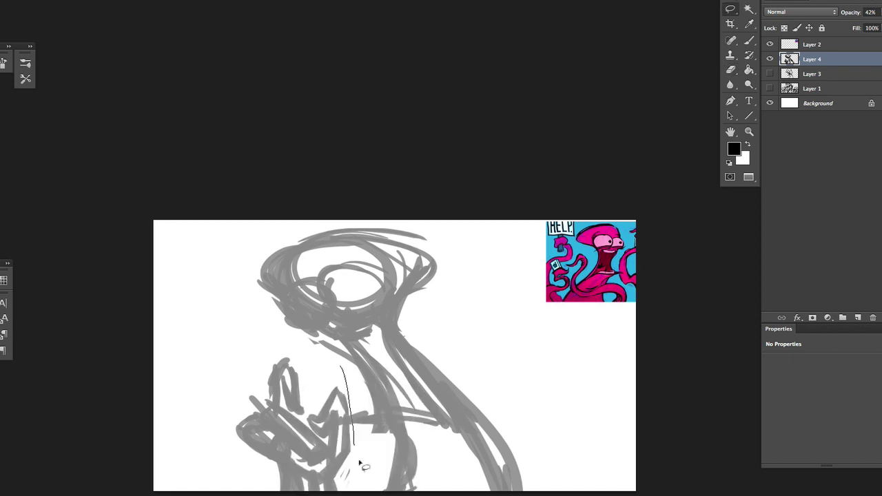
{"action": "key", "text": "ctrl+t"}
{"action": "key", "text": "Return"}
{"action": "key", "text": "ctrl+d"}
Paint grey strokes under the hand sketch and down over the torso
{"action": "key", "text": "b"}
{"action": "left_click_drag", "start_coordinate": [272, 459], "coordinate": [275, 493]}
{"action": "mouse_move", "coordinate": [296, 430]}
{"action": "left_mouse_down"}
{"action": "mouse_move", "coordinate": [293, 492]}
{"action": "mouse_move", "coordinate": [321, 473]}
{"action": "mouse_move", "coordinate": [330, 491]}
{"action": "left_mouse_up"}
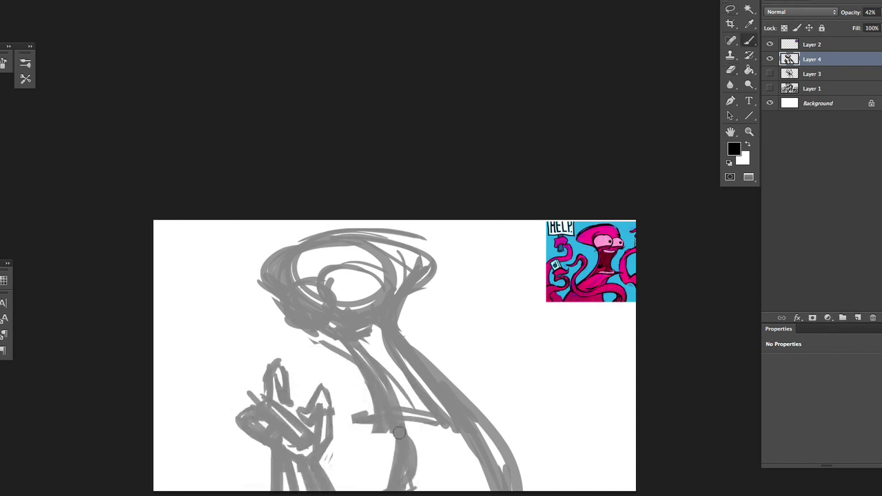
{"action": "left_click_drag", "start_coordinate": [399, 432], "coordinate": [427, 482]}
{"action": "left_click_drag", "start_coordinate": [365, 359], "coordinate": [407, 469]}
{"action": "left_click_drag", "start_coordinate": [358, 400], "coordinate": [393, 483]}
{"action": "mouse_move", "coordinate": [407, 417]}
{"action": "left_mouse_down"}
{"action": "mouse_move", "coordinate": [457, 426]}
{"action": "mouse_move", "coordinate": [496, 458]}
{"action": "mouse_move", "coordinate": [493, 476]}
{"action": "left_mouse_up"}
Erase white hatching across the torso and rework the torso's right side strokes
{"action": "key", "text": "e"}
{"action": "left_click_drag", "start_coordinate": [383, 327], "coordinate": [482, 441]}
{"action": "key", "text": "b"}
{"action": "left_click_drag", "start_coordinate": [441, 407], "coordinate": [503, 472]}
{"action": "key", "text": "e"}
{"action": "left_click_drag", "start_coordinate": [455, 420], "coordinate": [493, 480]}
{"action": "key", "text": "b"}
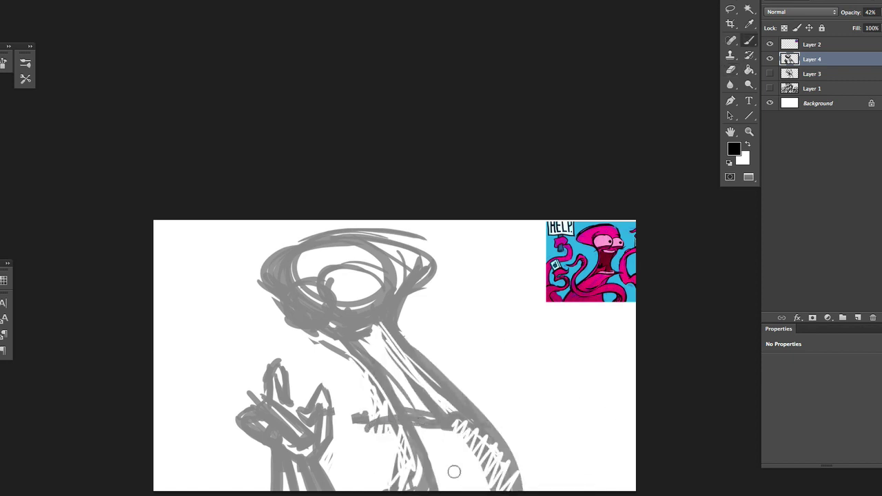
Shift the whole sketch about 40 px left, undoing a stray stroke
{"action": "left_click_drag", "start_coordinate": [506, 402], "coordinate": [468, 441]}
{"action": "mouse_move", "coordinate": [191, 296]}
{"action": "left_mouse_down"}
{"action": "mouse_move", "coordinate": [193, 318]}
{"action": "mouse_move", "coordinate": [221, 360]}
{"action": "left_mouse_up"}
{"action": "key", "text": "ctrl+z"}
{"action": "key", "text": "ctrl+z"}
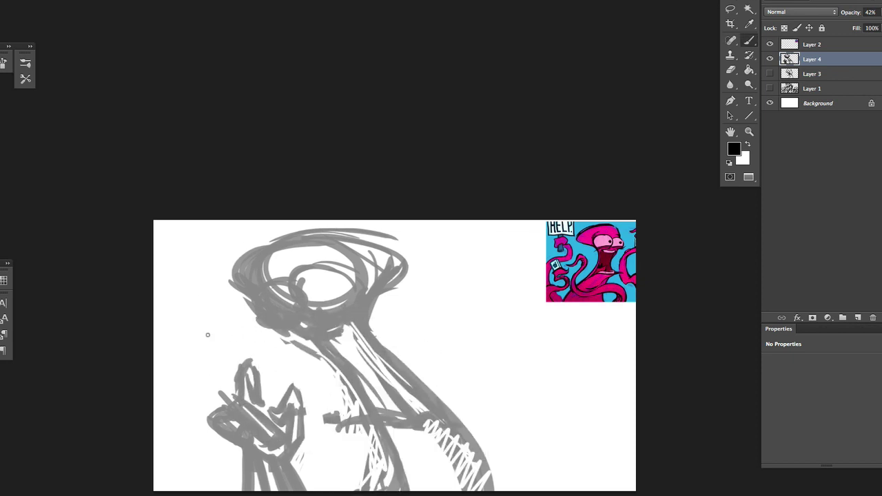
Lasso the head and resize it with Free Transform
{"action": "left_click", "coordinate": [427, 368]}
{"action": "mouse_move", "coordinate": [310, 207]}
{"action": "left_mouse_down"}
{"action": "mouse_move", "coordinate": [324, 345]}
{"action": "mouse_move", "coordinate": [204, 266]}
{"action": "left_mouse_up"}
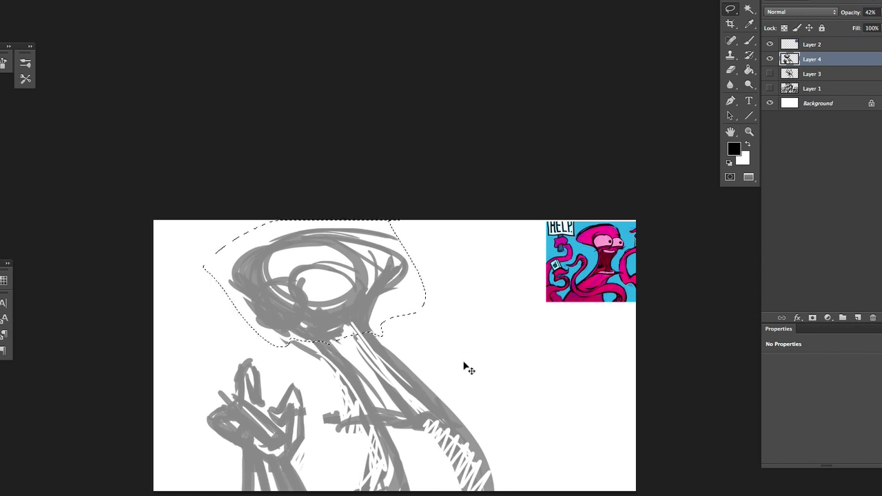
{"action": "key", "text": "ctrl+t"}
{"action": "key", "text": "Return"}
{"action": "key", "text": "ctrl+d"}
Brush strokes near the torso and an arc across the lower torso
{"action": "key", "text": "e"}
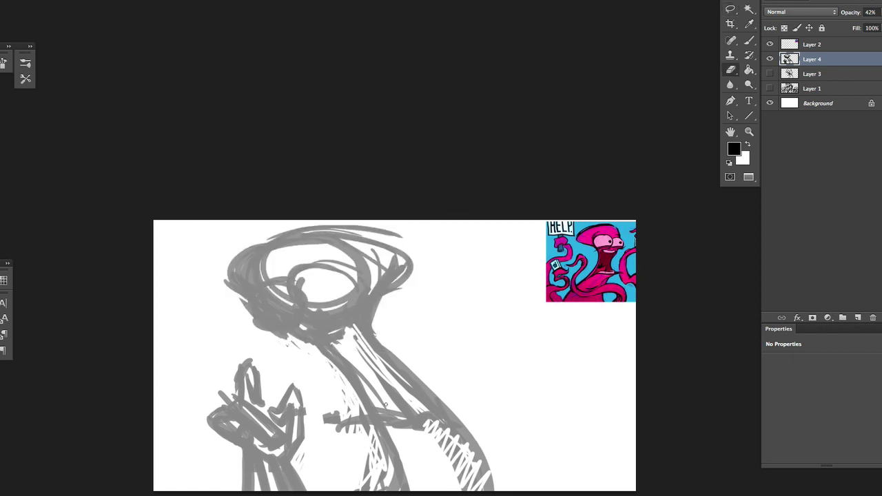
{"action": "key", "text": "b"}
{"action": "mouse_move", "coordinate": [427, 428]}
{"action": "left_mouse_down"}
{"action": "mouse_move", "coordinate": [330, 435]}
{"action": "mouse_move", "coordinate": [362, 427]}
{"action": "mouse_move", "coordinate": [362, 417]}
{"action": "left_mouse_up"}
{"action": "key", "text": "e"}
{"action": "key", "text": "b"}
{"action": "mouse_move", "coordinate": [318, 443]}
{"action": "left_mouse_down"}
{"action": "mouse_move", "coordinate": [377, 447]}
{"action": "mouse_move", "coordinate": [402, 473]}
{"action": "left_mouse_up"}
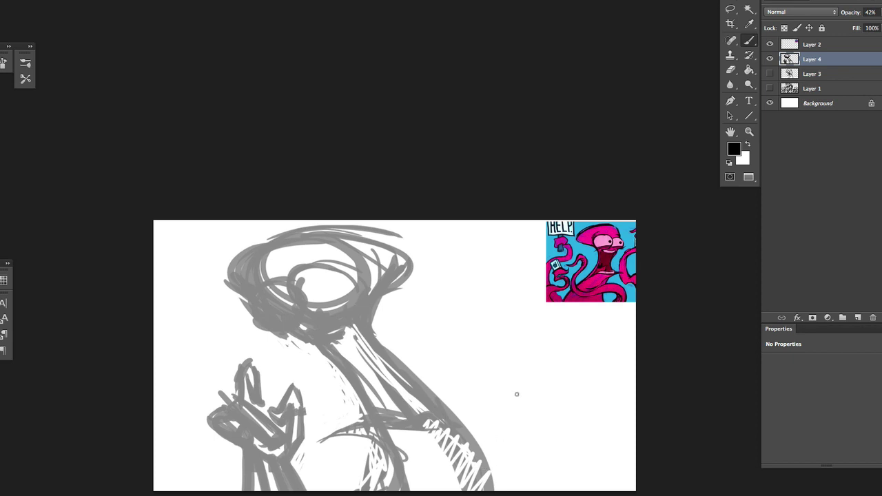
Erase some strokes along the neck to lighten it
{"action": "key", "text": "e"}
{"action": "left_click_drag", "start_coordinate": [314, 342], "coordinate": [342, 372]}
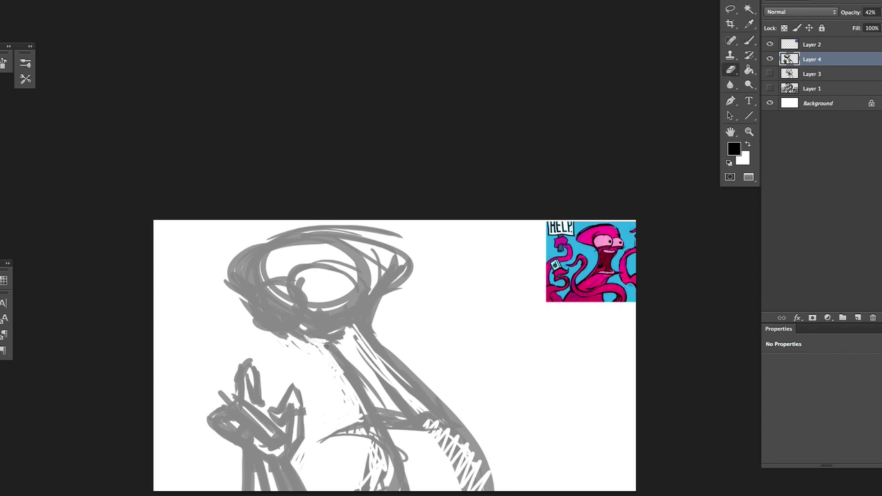
{"action": "key", "text": "b"}
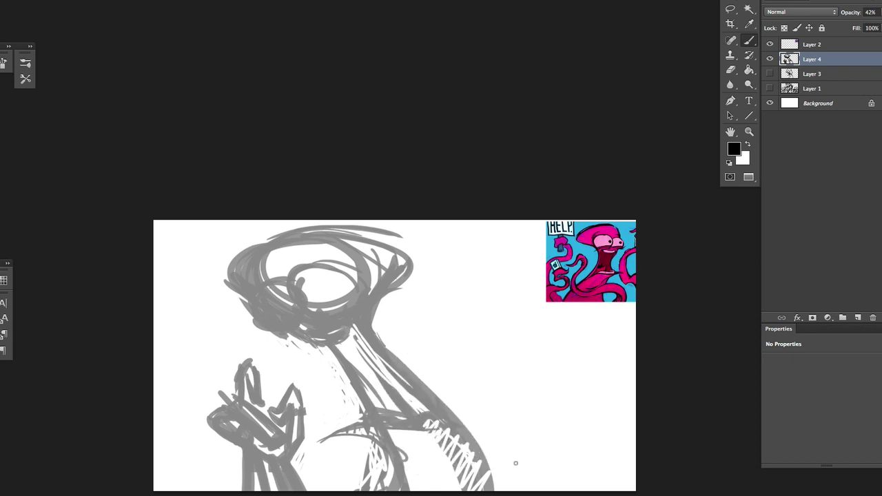
Sketch a bowl with rim and sides at lower right and a small head above it
{"action": "left_click_drag", "start_coordinate": [535, 456], "coordinate": [576, 433]}
{"action": "key", "text": "ctrl+z"}
{"action": "mouse_move", "coordinate": [539, 401]}
{"action": "left_mouse_down"}
{"action": "mouse_move", "coordinate": [551, 490]}
{"action": "mouse_move", "coordinate": [600, 413]}
{"action": "left_mouse_up"}
{"action": "left_click_drag", "start_coordinate": [516, 441], "coordinate": [580, 451]}
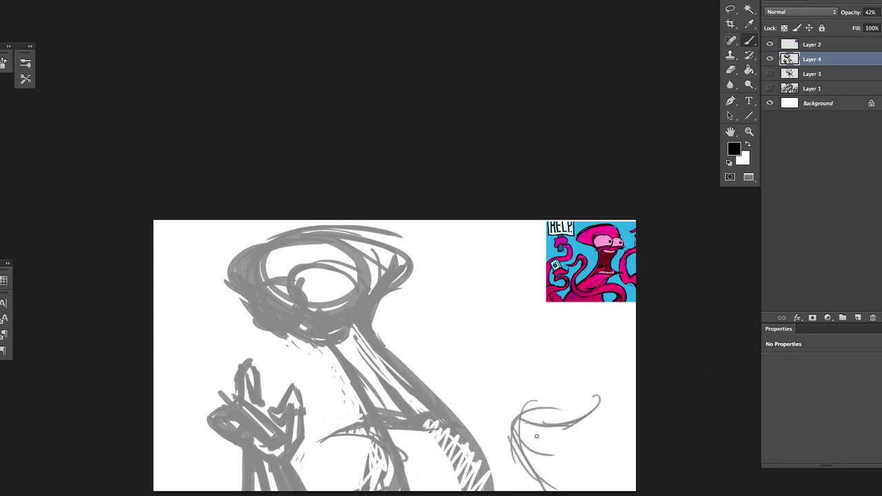
{"action": "mouse_move", "coordinate": [593, 389]}
{"action": "left_mouse_down"}
{"action": "mouse_move", "coordinate": [574, 444]}
{"action": "mouse_move", "coordinate": [582, 492]}
{"action": "left_mouse_up"}
{"action": "left_click_drag", "start_coordinate": [510, 435], "coordinate": [516, 460]}
{"action": "mouse_move", "coordinate": [528, 421]}
{"action": "left_mouse_down"}
{"action": "mouse_move", "coordinate": [552, 376]}
{"action": "mouse_move", "coordinate": [582, 413]}
{"action": "mouse_move", "coordinate": [579, 358]}
{"action": "mouse_move", "coordinate": [543, 372]}
{"action": "mouse_move", "coordinate": [596, 412]}
{"action": "left_mouse_up"}
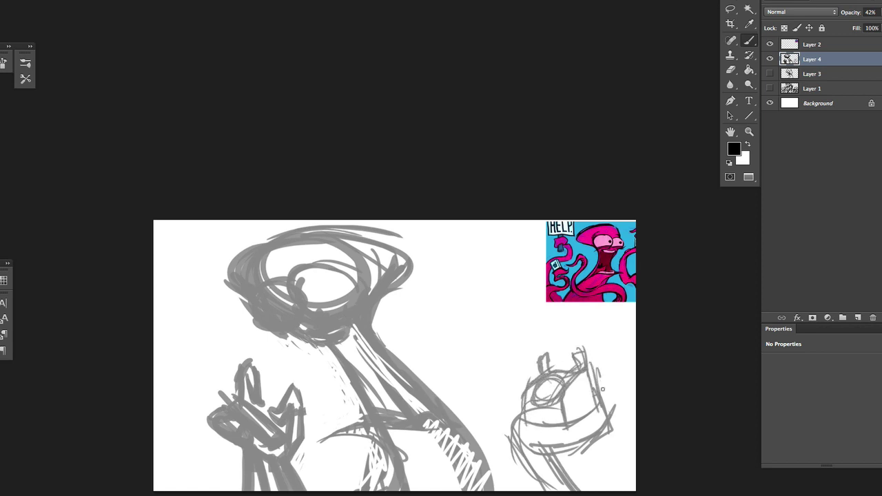
{"action": "left_click_drag", "start_coordinate": [605, 380], "coordinate": [584, 411]}
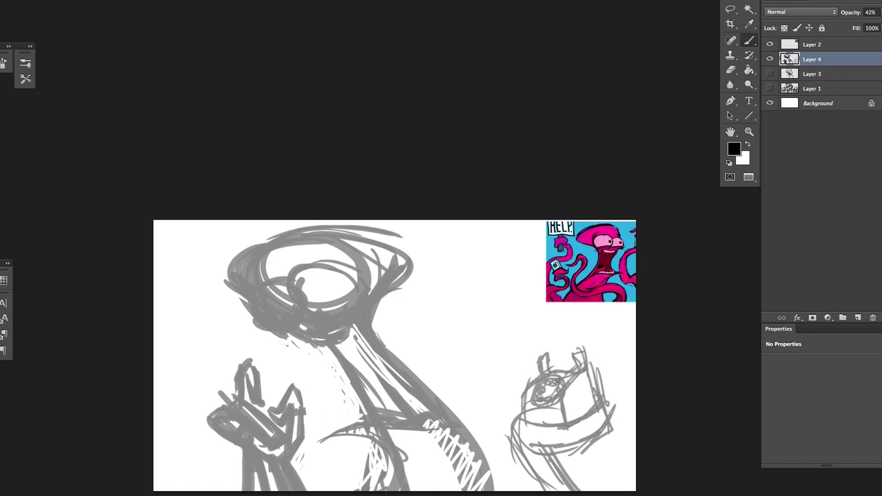
Darken the small figure's strokes, trying and undoing curved strokes beside it
{"action": "key", "text": "e"}
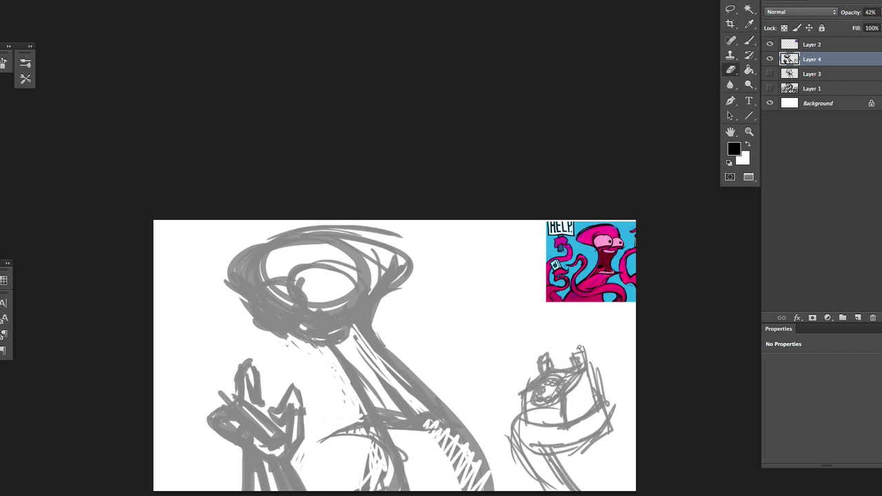
{"action": "key", "text": "b"}
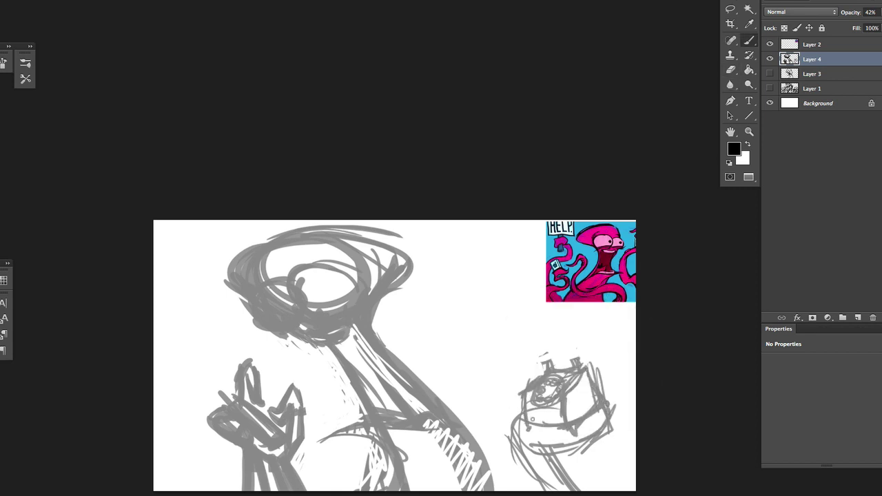
{"action": "key", "text": "e"}
{"action": "key", "text": "b"}
{"action": "left_click_drag", "start_coordinate": [563, 409], "coordinate": [533, 431]}
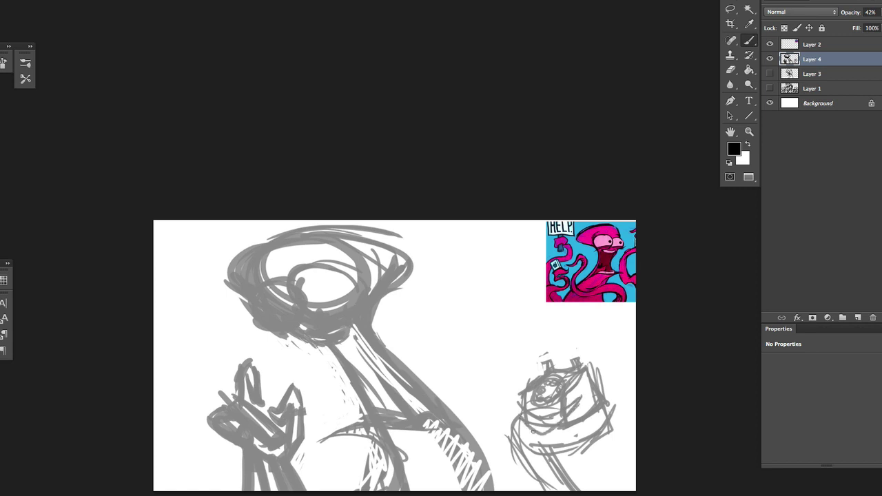
{"action": "mouse_move", "coordinate": [472, 490]}
{"action": "left_mouse_down"}
{"action": "mouse_move", "coordinate": [484, 335]}
{"action": "mouse_move", "coordinate": [523, 375]}
{"action": "mouse_move", "coordinate": [522, 390]}
{"action": "mouse_move", "coordinate": [525, 344]}
{"action": "mouse_move", "coordinate": [462, 359]}
{"action": "mouse_move", "coordinate": [483, 372]}
{"action": "left_mouse_up"}
{"action": "key", "text": "ctrl+z"}
{"action": "key", "text": "ctrl+z"}
{"action": "mouse_move", "coordinate": [439, 399]}
{"action": "left_mouse_down"}
{"action": "mouse_move", "coordinate": [501, 352]}
{"action": "mouse_move", "coordinate": [484, 475]}
{"action": "left_mouse_up"}
Draw vertical strokes and a raised arm on the small figure's left side
{"action": "key", "text": "ctrl+z"}
{"action": "key", "text": "e"}
{"action": "mouse_move", "coordinate": [513, 345]}
{"action": "left_mouse_down"}
{"action": "mouse_move", "coordinate": [510, 379]}
{"action": "mouse_move", "coordinate": [476, 359]}
{"action": "left_mouse_up"}
{"action": "key", "text": "b"}
{"action": "mouse_move", "coordinate": [513, 423]}
{"action": "left_mouse_down"}
{"action": "mouse_move", "coordinate": [481, 370]}
{"action": "mouse_move", "coordinate": [498, 491]}
{"action": "left_mouse_up"}
{"action": "mouse_move", "coordinate": [479, 390]}
{"action": "left_mouse_down"}
{"action": "mouse_move", "coordinate": [503, 370]}
{"action": "mouse_move", "coordinate": [509, 347]}
{"action": "left_mouse_up"}
{"action": "key", "text": "ctrl+z"}
{"action": "mouse_move", "coordinate": [504, 383]}
{"action": "left_mouse_down"}
{"action": "mouse_move", "coordinate": [529, 342]}
{"action": "mouse_move", "coordinate": [483, 411]}
{"action": "left_mouse_up"}
{"action": "left_click_drag", "start_coordinate": [486, 359], "coordinate": [497, 450]}
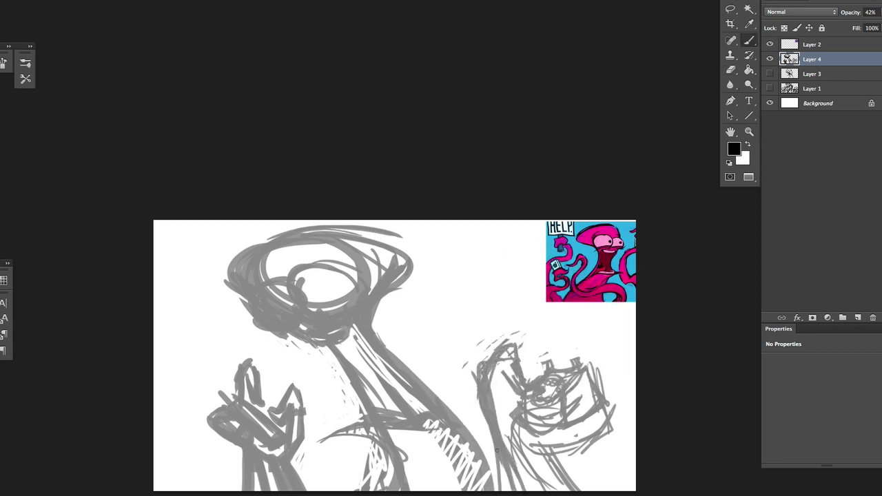
{"action": "mouse_move", "coordinate": [475, 386]}
{"action": "left_mouse_down"}
{"action": "mouse_move", "coordinate": [486, 444]}
{"action": "mouse_move", "coordinate": [480, 414]}
{"action": "mouse_move", "coordinate": [510, 475]}
{"action": "left_mouse_up"}
Refine strokes near the arm's base and left of the small head by painting and erasing
{"action": "key", "text": "e"}
{"action": "left_click_drag", "start_coordinate": [482, 406], "coordinate": [495, 479]}
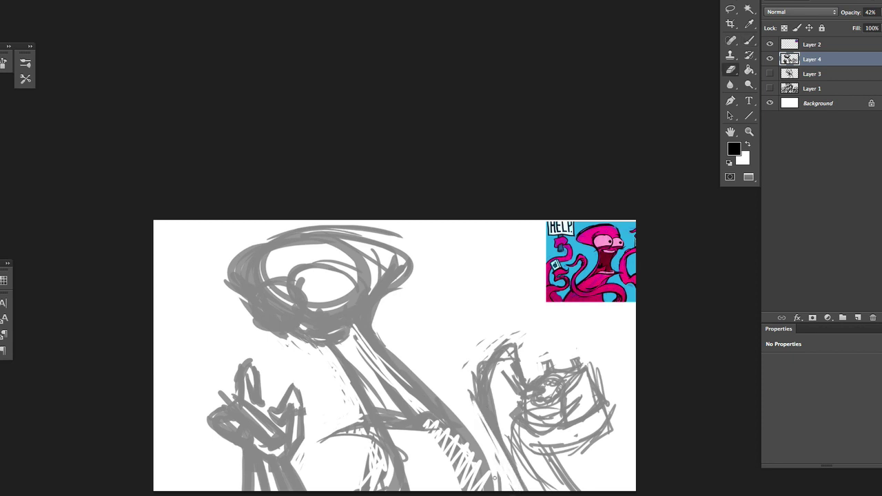
{"action": "key", "text": "b"}
{"action": "mouse_move", "coordinate": [497, 362]}
{"action": "left_mouse_down"}
{"action": "mouse_move", "coordinate": [476, 406]}
{"action": "mouse_move", "coordinate": [494, 434]}
{"action": "left_mouse_up"}
{"action": "left_click_drag", "start_coordinate": [551, 422], "coordinate": [503, 492]}
{"action": "key", "text": "e"}
{"action": "mouse_move", "coordinate": [482, 371]}
{"action": "left_mouse_down"}
{"action": "mouse_move", "coordinate": [498, 422]}
{"action": "mouse_move", "coordinate": [541, 485]}
{"action": "mouse_move", "coordinate": [587, 447]}
{"action": "left_mouse_up"}
{"action": "key", "text": "b"}
Build up and trim the small head's bottom and lower-right strokes
{"action": "left_click_drag", "start_coordinate": [618, 409], "coordinate": [569, 455]}
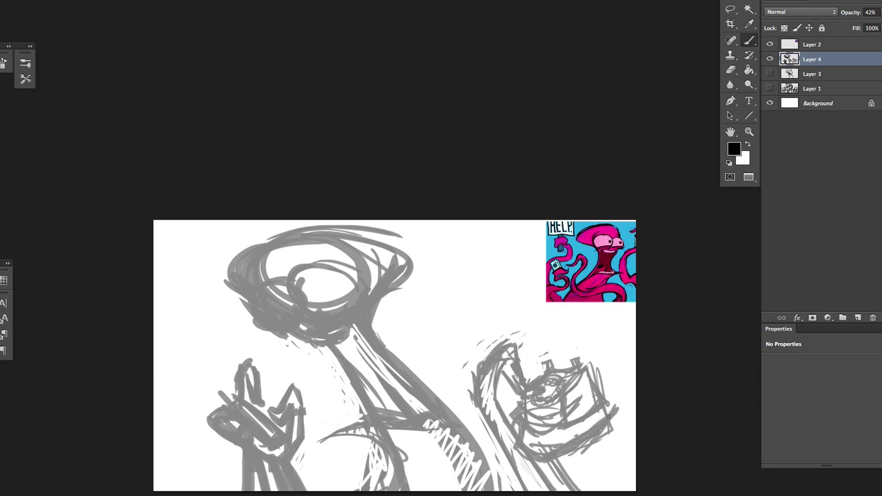
{"action": "key", "text": "e"}
{"action": "mouse_move", "coordinate": [606, 422]}
{"action": "left_mouse_down"}
{"action": "mouse_move", "coordinate": [547, 462]}
{"action": "mouse_move", "coordinate": [575, 486]}
{"action": "mouse_move", "coordinate": [586, 438]}
{"action": "mouse_move", "coordinate": [569, 482]}
{"action": "mouse_move", "coordinate": [582, 448]}
{"action": "mouse_move", "coordinate": [541, 460]}
{"action": "left_mouse_up"}
{"action": "key", "text": "b"}
{"action": "mouse_move", "coordinate": [611, 444]}
{"action": "left_mouse_down"}
{"action": "mouse_move", "coordinate": [560, 489]}
{"action": "mouse_move", "coordinate": [585, 489]}
{"action": "left_mouse_up"}
{"action": "left_click_drag", "start_coordinate": [592, 450], "coordinate": [572, 457]}
{"action": "left_click_drag", "start_coordinate": [634, 465], "coordinate": [598, 491]}
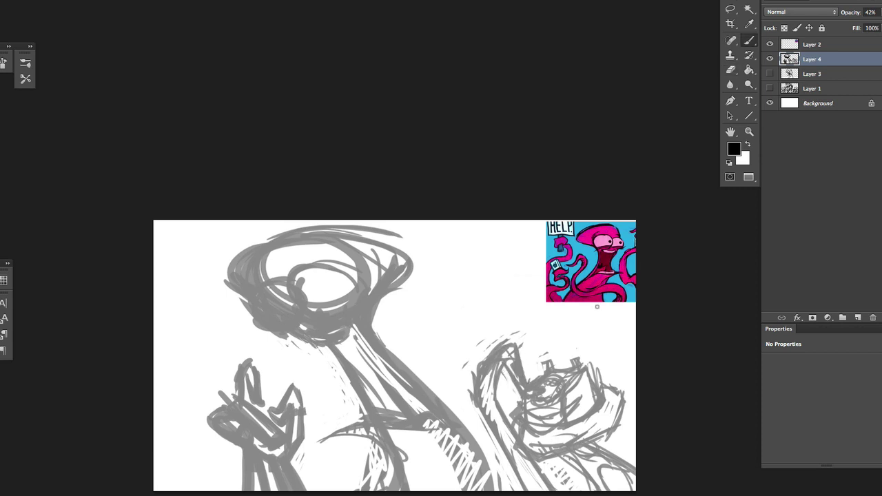
Draw a looped shape with a scribble on top beside the octopus head
{"action": "mouse_move", "coordinate": [634, 335]}
{"action": "left_mouse_down"}
{"action": "mouse_move", "coordinate": [565, 303]}
{"action": "mouse_move", "coordinate": [448, 324]}
{"action": "left_mouse_up"}
{"action": "key", "text": "ctrl+z"}
{"action": "left_click_drag", "start_coordinate": [418, 298], "coordinate": [472, 378]}
{"action": "mouse_move", "coordinate": [435, 324]}
{"action": "left_mouse_down"}
{"action": "mouse_move", "coordinate": [441, 304]}
{"action": "mouse_move", "coordinate": [404, 317]}
{"action": "mouse_move", "coordinate": [449, 325]}
{"action": "mouse_move", "coordinate": [473, 381]}
{"action": "mouse_move", "coordinate": [427, 354]}
{"action": "left_mouse_up"}
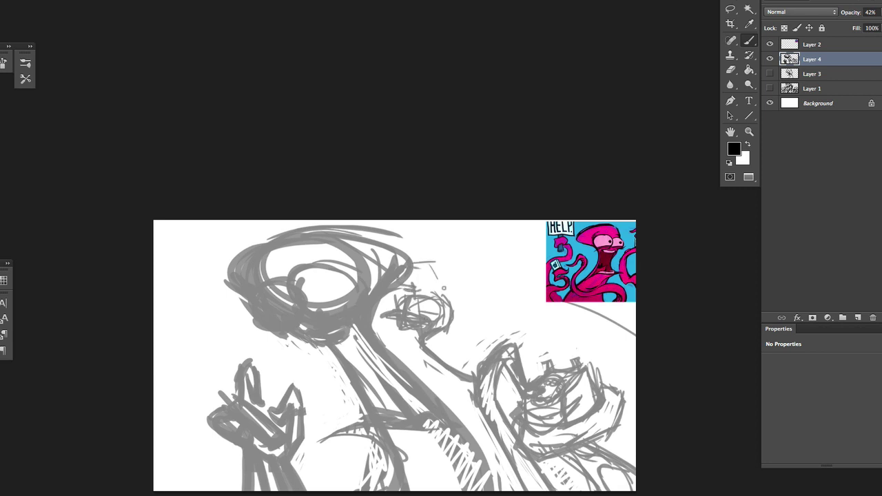
Lasso the scribble and nudge it up and to the right
{"action": "key", "text": "l"}
{"action": "mouse_move", "coordinate": [413, 256]}
{"action": "left_mouse_down"}
{"action": "mouse_move", "coordinate": [386, 336]}
{"action": "mouse_move", "coordinate": [417, 257]}
{"action": "left_mouse_up"}
{"action": "left_click_drag", "start_coordinate": [448, 324], "coordinate": [455, 320]}
{"action": "key", "text": "ctrl+d"}
{"action": "key", "text": "b"}
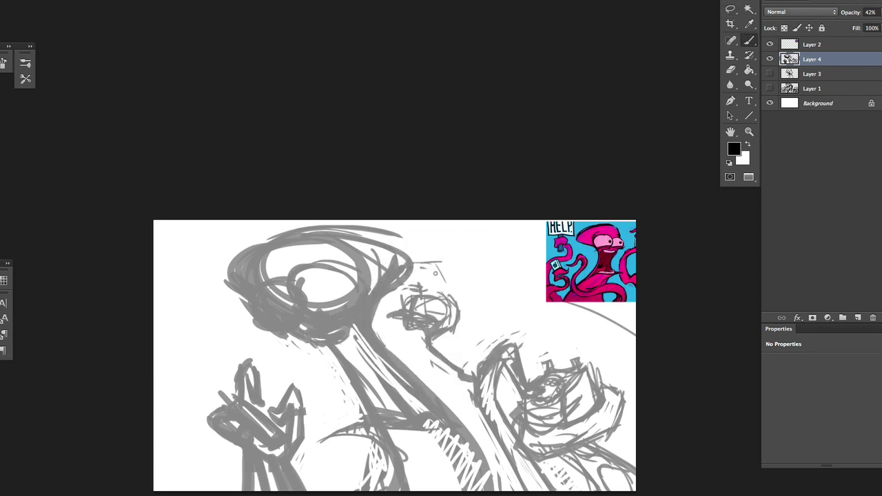
Outline a box on the scribble and add hatching below the face with a curl
{"action": "mouse_move", "coordinate": [441, 272]}
{"action": "left_mouse_down"}
{"action": "mouse_move", "coordinate": [420, 285]}
{"action": "mouse_move", "coordinate": [442, 328]}
{"action": "left_mouse_up"}
{"action": "left_click_drag", "start_coordinate": [427, 328], "coordinate": [390, 358]}
{"action": "mouse_move", "coordinate": [405, 365]}
{"action": "left_mouse_down"}
{"action": "mouse_move", "coordinate": [430, 373]}
{"action": "mouse_move", "coordinate": [437, 363]}
{"action": "left_mouse_up"}
{"action": "mouse_move", "coordinate": [406, 334]}
{"action": "left_mouse_down"}
{"action": "mouse_move", "coordinate": [411, 359]}
{"action": "mouse_move", "coordinate": [448, 386]}
{"action": "left_mouse_up"}
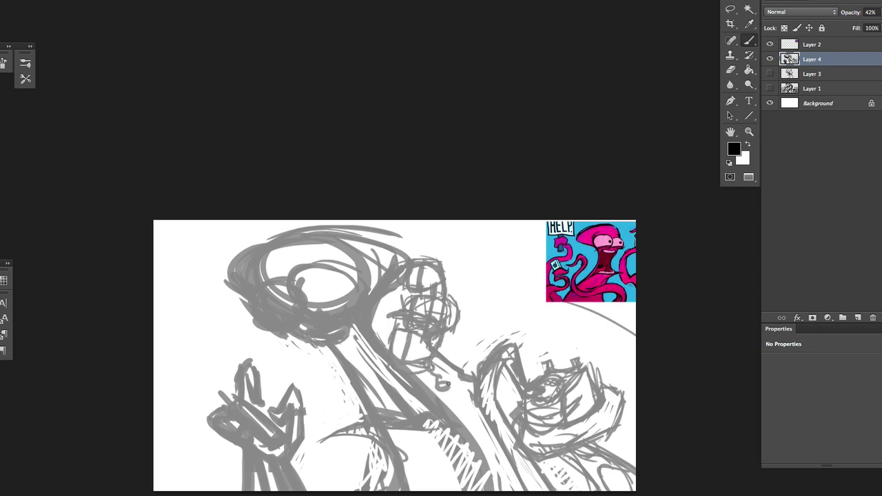
{"action": "key", "text": "ctrl+z"}
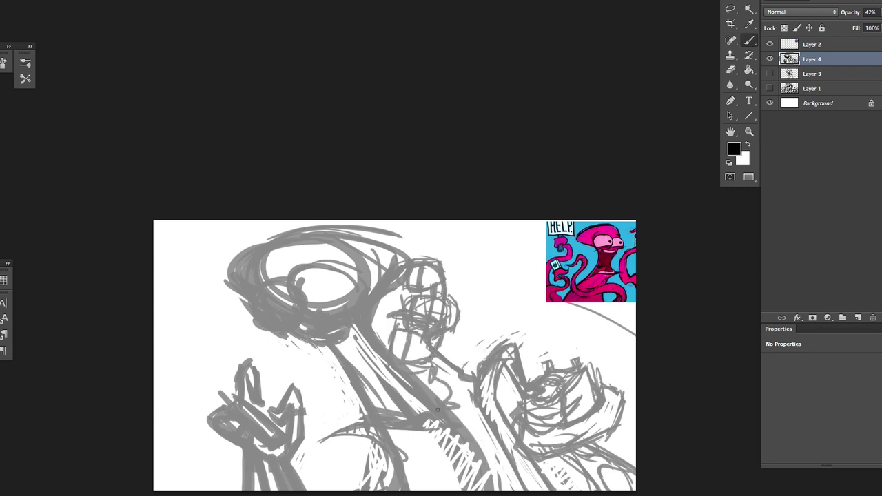
{"action": "left_click_drag", "start_coordinate": [444, 417], "coordinate": [477, 489]}
{"action": "left_click_drag", "start_coordinate": [586, 369], "coordinate": [634, 348]}
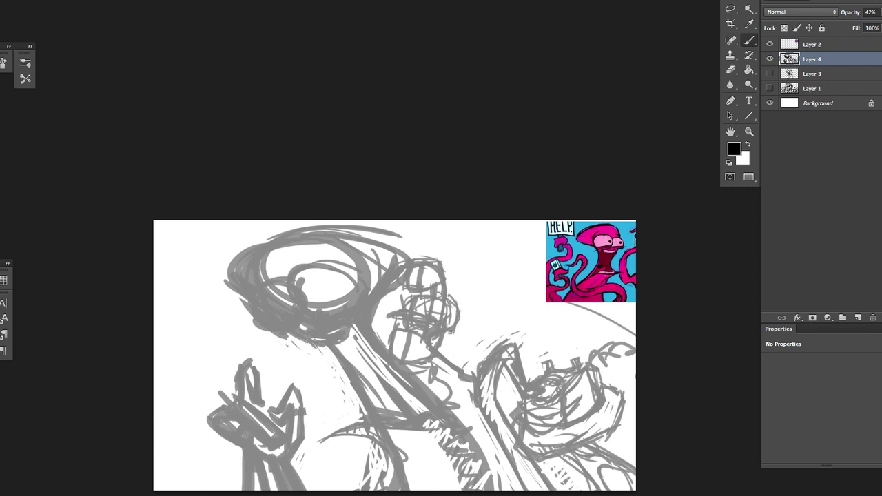
Lasso the small head scribble and scale it smaller
{"action": "key", "text": "l"}
{"action": "mouse_move", "coordinate": [472, 293]}
{"action": "left_mouse_down"}
{"action": "mouse_move", "coordinate": [385, 296]}
{"action": "mouse_move", "coordinate": [455, 344]}
{"action": "mouse_move", "coordinate": [472, 293]}
{"action": "left_mouse_up"}
{"action": "key", "text": "ctrl+t"}
{"action": "mouse_move", "coordinate": [493, 290]}
{"action": "left_mouse_down"}
{"action": "mouse_move", "coordinate": [460, 303]}
{"action": "mouse_move", "coordinate": [470, 286]}
{"action": "mouse_move", "coordinate": [496, 276]}
{"action": "left_mouse_up"}
{"action": "key", "text": "Return"}
{"action": "key", "text": "b"}
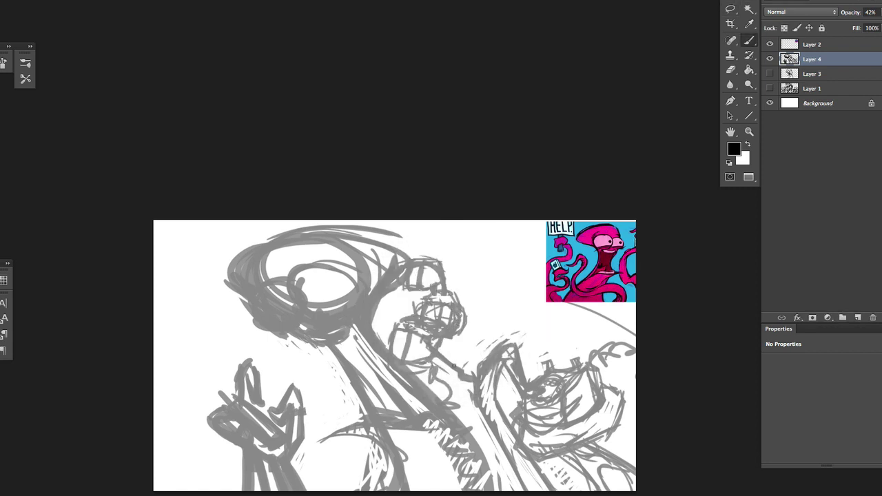
Erase part of the head scribble and rework the thick mouth-tube strokes
{"action": "key", "text": "e"}
{"action": "mouse_move", "coordinate": [461, 309]}
{"action": "left_mouse_down"}
{"action": "mouse_move", "coordinate": [461, 339]}
{"action": "mouse_move", "coordinate": [481, 362]}
{"action": "mouse_move", "coordinate": [496, 354]}
{"action": "left_mouse_up"}
{"action": "key", "text": "b"}
{"action": "key", "text": "e"}
{"action": "mouse_move", "coordinate": [441, 348]}
{"action": "left_mouse_down"}
{"action": "mouse_move", "coordinate": [476, 369]}
{"action": "mouse_move", "coordinate": [472, 392]}
{"action": "left_mouse_up"}
{"action": "key", "text": "b"}
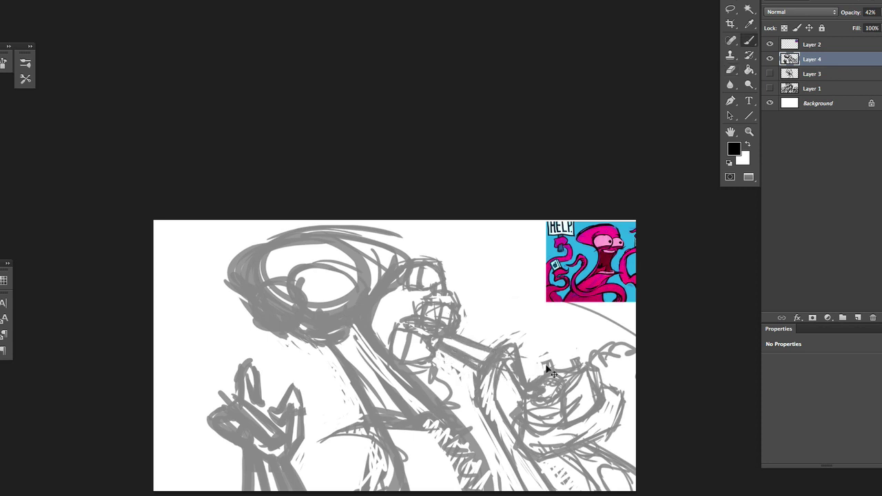
Lasso and delete the lower-right monster sketch and tube end
{"action": "key", "text": "l"}
{"action": "mouse_move", "coordinate": [525, 369]}
{"action": "left_mouse_down"}
{"action": "mouse_move", "coordinate": [538, 486]}
{"action": "mouse_move", "coordinate": [551, 328]}
{"action": "mouse_move", "coordinate": [523, 370]}
{"action": "left_mouse_up"}
{"action": "key", "text": "Delete"}
{"action": "key", "text": "ctrl+d"}
Paste the black monster sketch as new Layer 5, cancelling its rotation
{"action": "key", "text": "ctrl+v"}
{"action": "key", "text": "ctrl+t"}
{"action": "mouse_move", "coordinate": [644, 386]}
{"action": "left_mouse_down"}
{"action": "mouse_move", "coordinate": [654, 407]}
{"action": "mouse_move", "coordinate": [648, 420]}
{"action": "left_mouse_up"}
{"action": "key", "text": "Escape"}
Merge the black monster layer down into Layer 4 and set Layer 4's opacity to 44%
{"action": "key", "text": "b"}
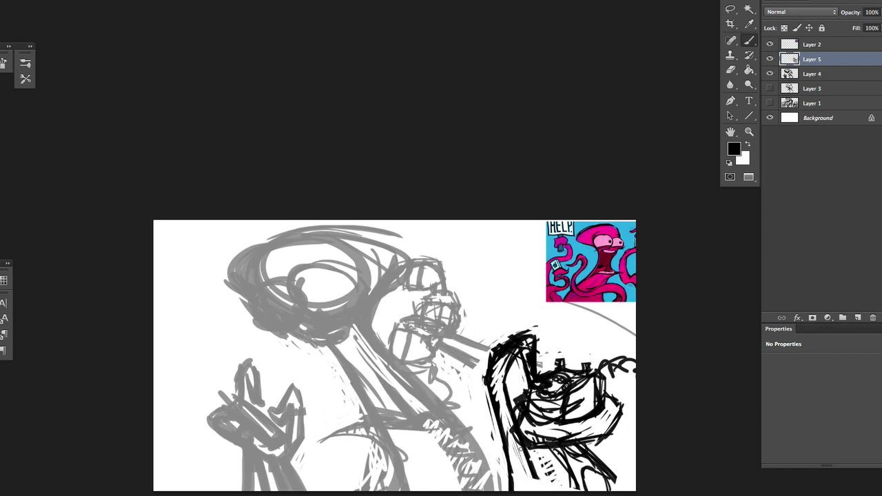
{"action": "left_click", "coordinate": [792, 74]}
{"action": "mouse_move", "coordinate": [848, 12]}
{"action": "left_mouse_down"}
{"action": "mouse_move", "coordinate": [875, 13]}
{"action": "mouse_move", "coordinate": [860, 14]}
{"action": "left_mouse_up"}
{"action": "key", "text": "ctrl+e"}
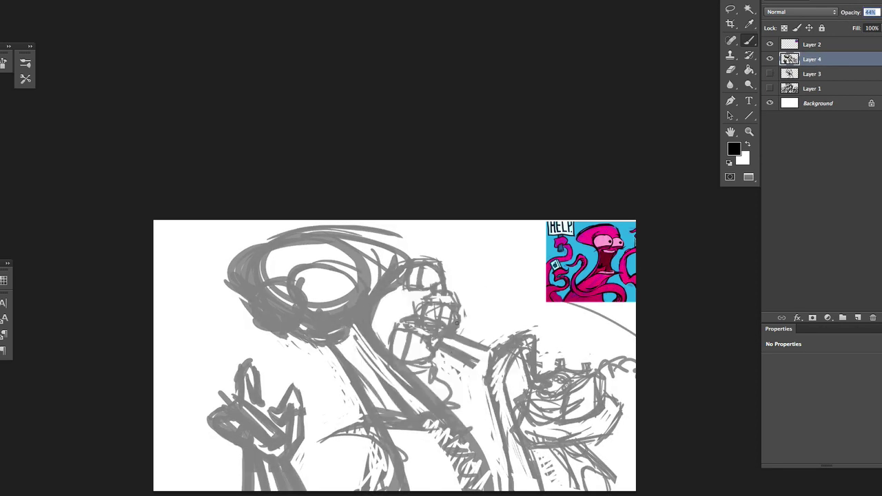
Erase and repaint hatch marks around the small figure's face and body stroke
{"action": "key", "text": "e"}
{"action": "left_click_drag", "start_coordinate": [455, 345], "coordinate": [488, 348]}
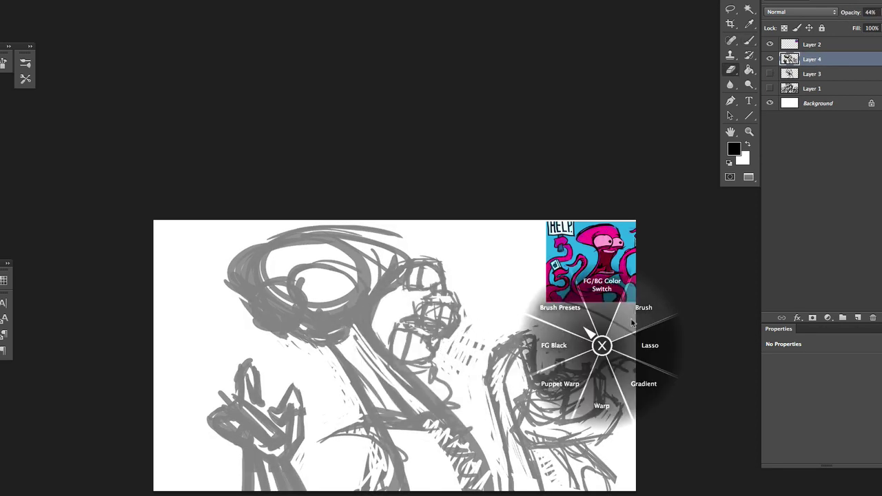
{"action": "left_click_drag", "start_coordinate": [434, 369], "coordinate": [452, 407]}
{"action": "key", "text": "b"}
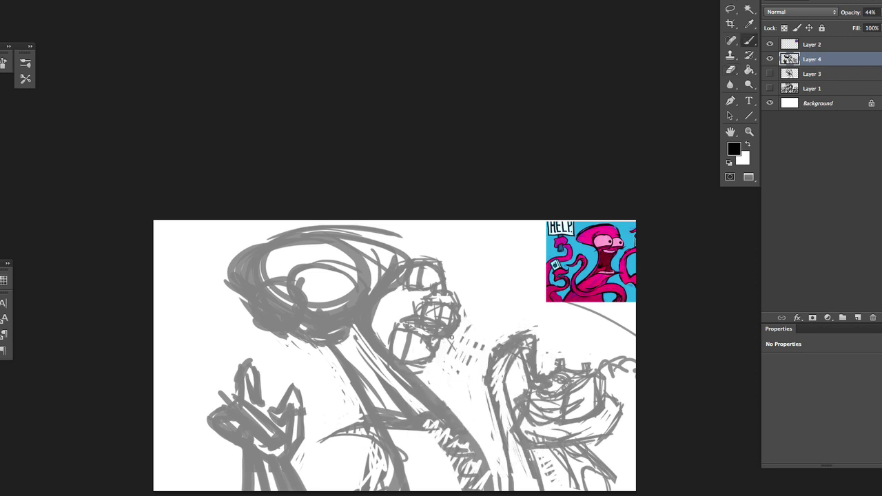
{"action": "mouse_move", "coordinate": [441, 337]}
{"action": "left_mouse_down"}
{"action": "mouse_move", "coordinate": [455, 386]}
{"action": "mouse_move", "coordinate": [496, 438]}
{"action": "left_mouse_up"}
{"action": "left_click_drag", "start_coordinate": [441, 358], "coordinate": [493, 413]}
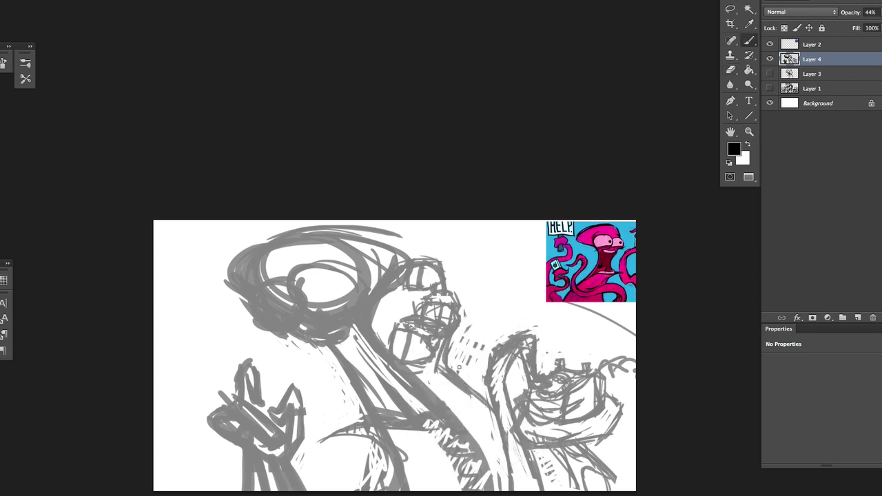
{"action": "key", "text": "e"}
{"action": "mouse_move", "coordinate": [434, 344]}
{"action": "left_mouse_down"}
{"action": "mouse_move", "coordinate": [465, 392]}
{"action": "mouse_move", "coordinate": [441, 386]}
{"action": "mouse_move", "coordinate": [469, 417]}
{"action": "left_mouse_up"}
{"action": "key", "text": "b"}
Extend strokes down the lower body and rework the marks beside the face
{"action": "left_click_drag", "start_coordinate": [448, 386], "coordinate": [498, 489]}
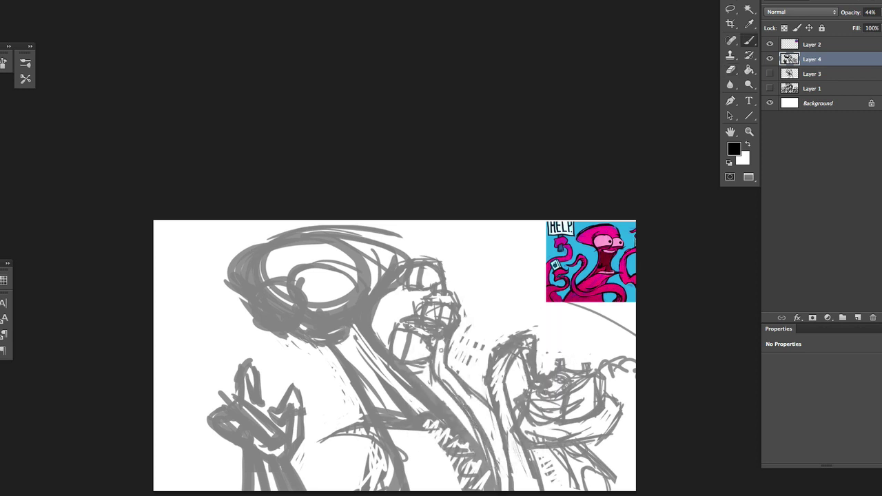
{"action": "left_click_drag", "start_coordinate": [440, 348], "coordinate": [435, 386]}
{"action": "key", "text": "e"}
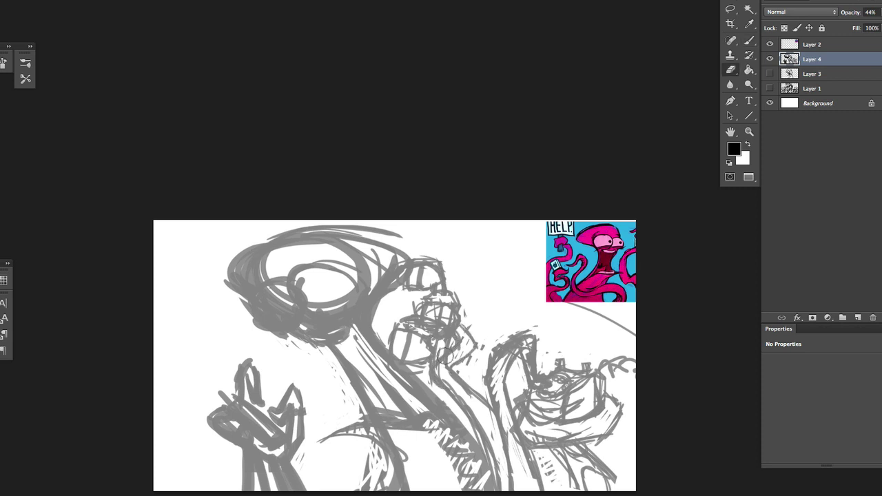
{"action": "left_click_drag", "start_coordinate": [451, 341], "coordinate": [430, 361]}
{"action": "key", "text": "b"}
{"action": "mouse_move", "coordinate": [460, 311]}
{"action": "left_mouse_down"}
{"action": "mouse_move", "coordinate": [476, 346]}
{"action": "mouse_move", "coordinate": [444, 288]}
{"action": "left_mouse_up"}
{"action": "key", "text": "e"}
Lasso the small figure's head sketch and shift it into place
{"action": "key", "text": "l"}
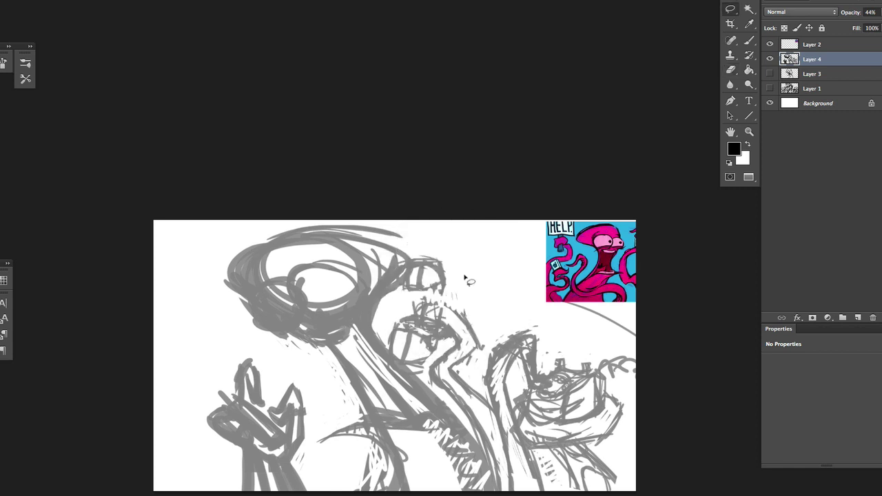
{"action": "left_click_drag", "start_coordinate": [414, 245], "coordinate": [451, 262]}
{"action": "key", "text": "v"}
{"action": "left_click_drag", "start_coordinate": [465, 295], "coordinate": [458, 303]}
{"action": "key", "text": "l"}
{"action": "key", "text": "b"}
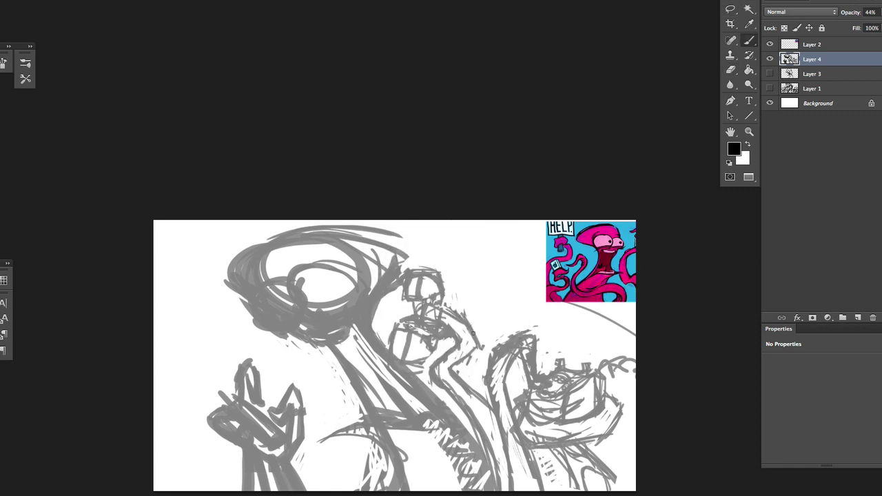
{"action": "key", "text": "e"}
{"action": "key", "text": "l"}
Lasso the head, body and left side and rotate them rightward with Free Transform
{"action": "left_click_drag", "start_coordinate": [405, 230], "coordinate": [413, 271]}
{"action": "mouse_move", "coordinate": [388, 359]}
{"action": "left_mouse_down"}
{"action": "mouse_move", "coordinate": [484, 476]}
{"action": "mouse_move", "coordinate": [404, 228]}
{"action": "left_mouse_up"}
{"action": "key", "text": "ctrl+t"}
{"action": "mouse_move", "coordinate": [633, 223]}
{"action": "left_mouse_down"}
{"action": "mouse_move", "coordinate": [640, 242]}
{"action": "mouse_move", "coordinate": [578, 386]}
{"action": "left_mouse_up"}
{"action": "key", "text": "Return"}
Paint a body diagonal, the small figure's head outline and box-like lines above it
{"action": "key", "text": "b"}
{"action": "left_click_drag", "start_coordinate": [380, 339], "coordinate": [414, 372]}
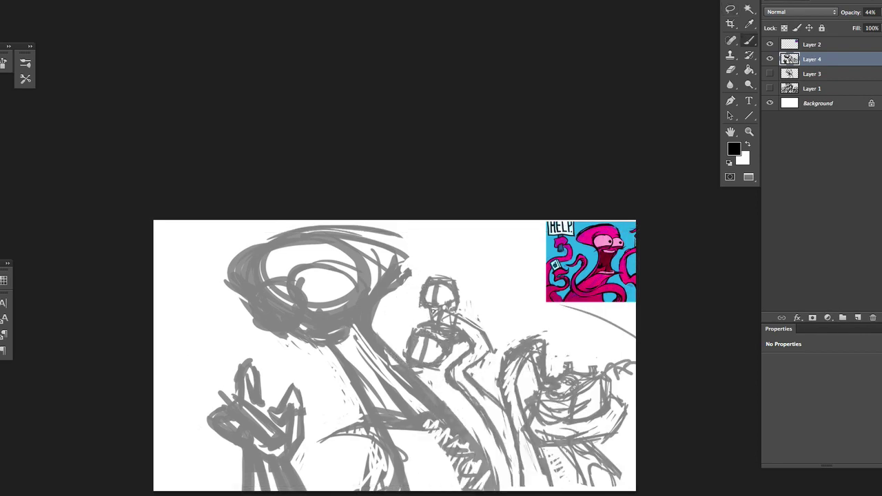
{"action": "left_click_drag", "start_coordinate": [419, 301], "coordinate": [403, 359]}
{"action": "left_click_drag", "start_coordinate": [433, 259], "coordinate": [436, 283]}
{"action": "left_click_drag", "start_coordinate": [431, 273], "coordinate": [467, 283]}
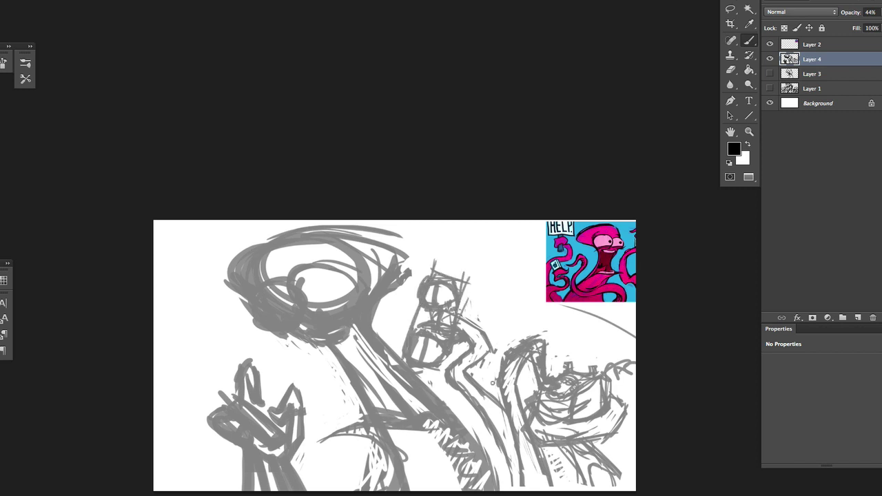
Lasso the left figure's raised hand and reposition it with Free Transform
{"action": "key", "text": "l"}
{"action": "mouse_move", "coordinate": [314, 386]}
{"action": "left_mouse_down"}
{"action": "mouse_move", "coordinate": [207, 350]}
{"action": "mouse_move", "coordinate": [203, 315]}
{"action": "left_mouse_up"}
{"action": "key", "text": "ctrl+t"}
{"action": "key", "text": "Return"}
Try long curves and scalloped strokes near the small figure's head, undoing them
{"action": "key", "text": "b"}
{"action": "left_click_drag", "start_coordinate": [455, 289], "coordinate": [547, 323]}
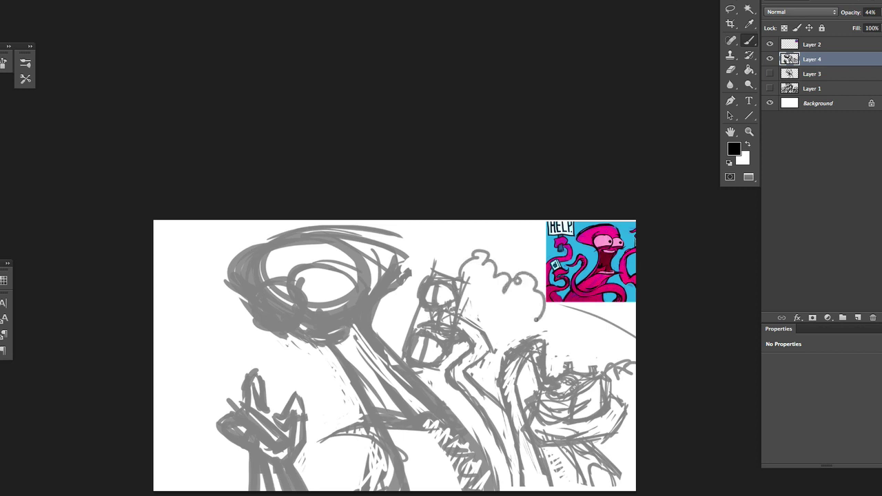
{"action": "key", "text": "ctrl+z"}
{"action": "mouse_move", "coordinate": [449, 276]}
{"action": "left_mouse_down"}
{"action": "mouse_move", "coordinate": [634, 331]}
{"action": "mouse_move", "coordinate": [474, 247]}
{"action": "mouse_move", "coordinate": [544, 236]}
{"action": "left_mouse_up"}
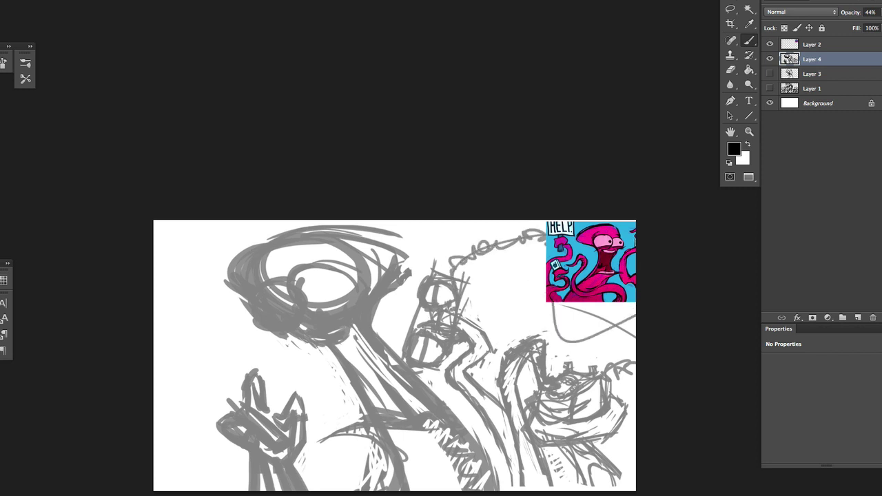
{"action": "left_click_drag", "start_coordinate": [553, 305], "coordinate": [636, 317]}
{"action": "key", "text": "ctrl+alt+z"}
{"action": "key", "text": "ctrl+alt+z"}
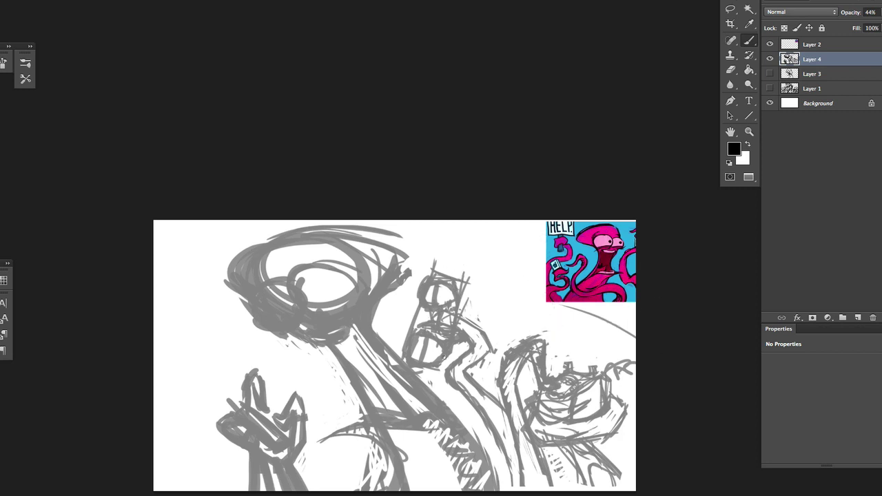
Try short marks around the mouth, undoing most and keeping one stroke near the face
{"action": "left_click_drag", "start_coordinate": [426, 374], "coordinate": [442, 398]}
{"action": "left_click_drag", "start_coordinate": [448, 423], "coordinate": [475, 405]}
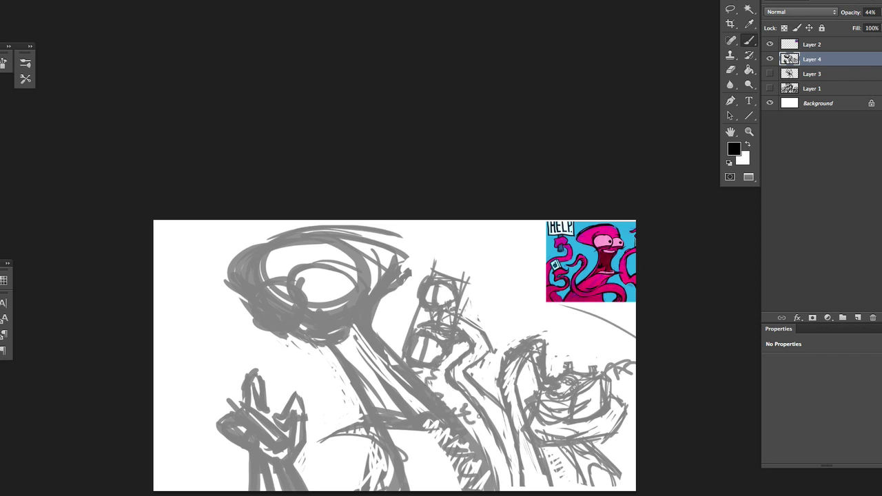
{"action": "key", "text": "ctrl+alt+z"}
{"action": "key", "text": "ctrl+alt+z"}
{"action": "left_click_drag", "start_coordinate": [428, 369], "coordinate": [449, 445]}
{"action": "key", "text": "ctrl+alt+z"}
{"action": "key", "text": "ctrl+alt+z"}
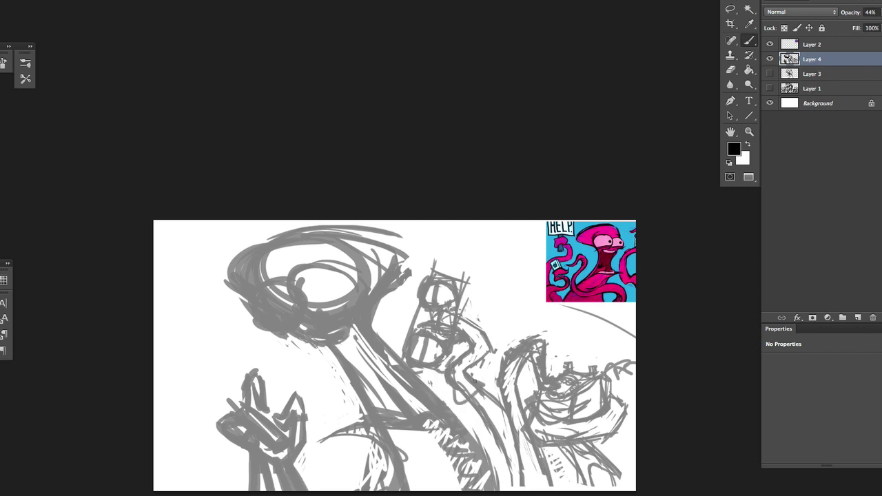
{"action": "left_click_drag", "start_coordinate": [475, 400], "coordinate": [490, 435]}
{"action": "key", "text": "ctrl+alt+z"}
{"action": "left_click_drag", "start_coordinate": [442, 362], "coordinate": [481, 370]}
Erase head marks, then draw teeth, mouth marks, a head-side stroke and zigzags below
{"action": "key", "text": "e"}
{"action": "mouse_move", "coordinate": [415, 334]}
{"action": "left_mouse_down"}
{"action": "mouse_move", "coordinate": [422, 270]}
{"action": "mouse_move", "coordinate": [441, 352]}
{"action": "mouse_move", "coordinate": [403, 333]}
{"action": "mouse_move", "coordinate": [451, 337]}
{"action": "left_mouse_up"}
{"action": "key", "text": "b"}
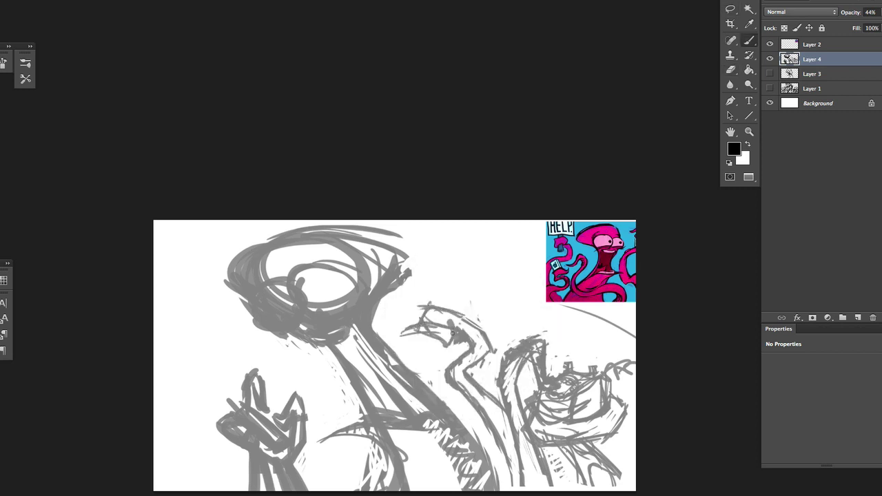
{"action": "key", "text": "e"}
{"action": "key", "text": "b"}
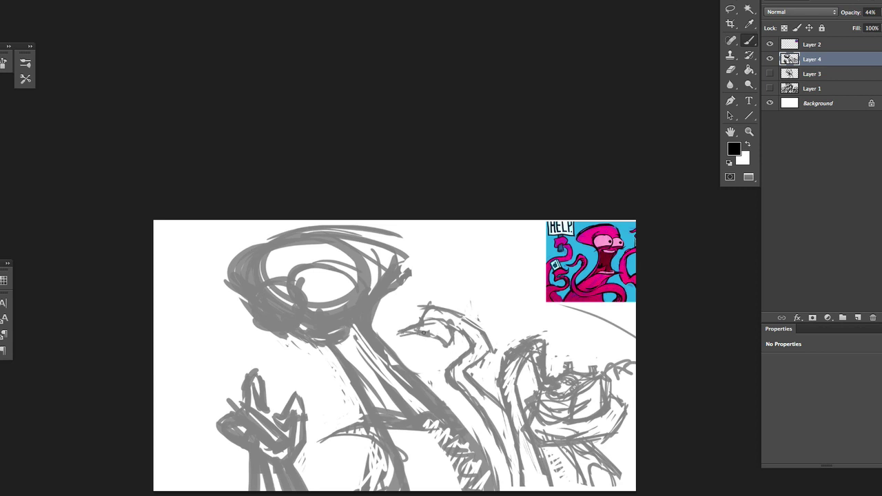
{"action": "left_click_drag", "start_coordinate": [443, 354], "coordinate": [407, 355]}
{"action": "left_click_drag", "start_coordinate": [417, 339], "coordinate": [421, 364]}
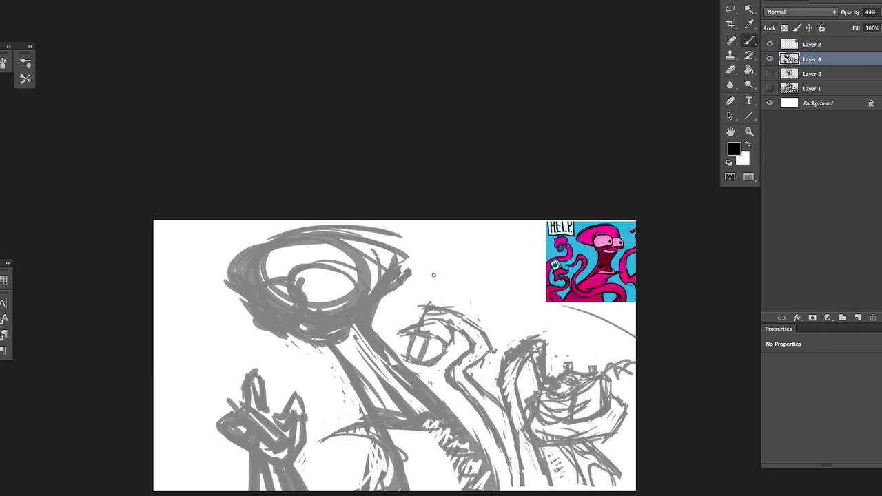
{"action": "left_click_drag", "start_coordinate": [427, 301], "coordinate": [434, 266]}
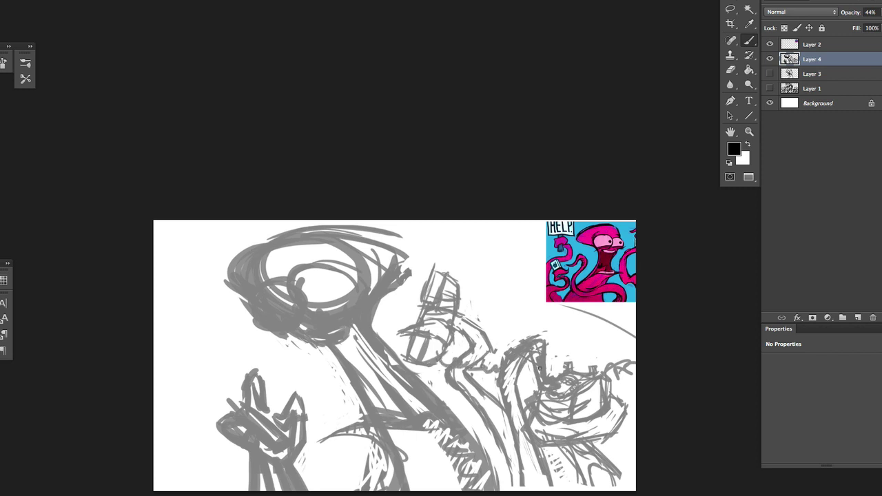
{"action": "left_click_drag", "start_coordinate": [428, 368], "coordinate": [444, 492]}
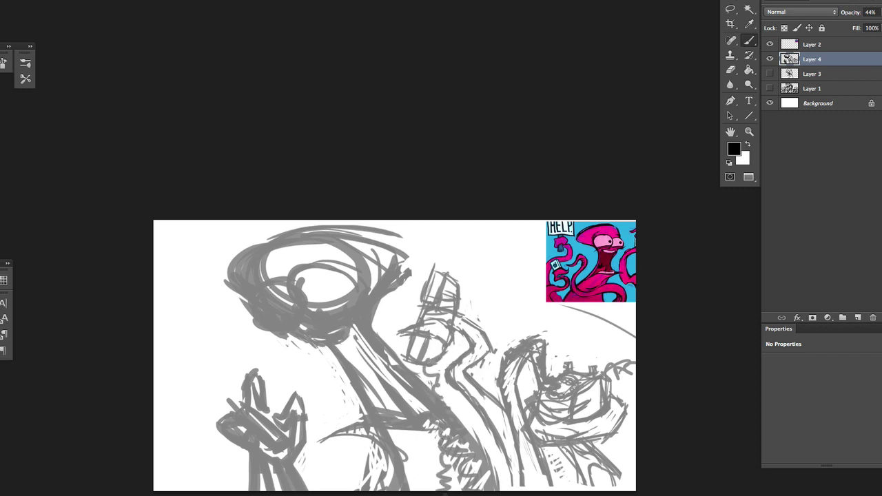
Add a thin body diagonal, erase faint left-body marks and add marks up the body
{"action": "key", "text": "e"}
{"action": "mouse_move", "coordinate": [384, 286]}
{"action": "left_mouse_down"}
{"action": "mouse_move", "coordinate": [376, 307]}
{"action": "mouse_move", "coordinate": [496, 475]}
{"action": "mouse_move", "coordinate": [377, 301]}
{"action": "left_mouse_up"}
{"action": "key", "text": "b"}
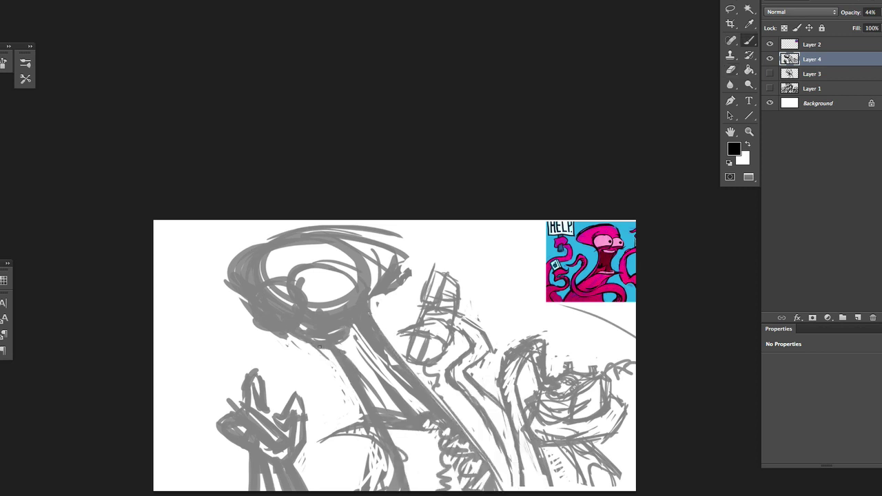
{"action": "key", "text": "e"}
{"action": "left_click_drag", "start_coordinate": [286, 343], "coordinate": [337, 350]}
{"action": "key", "text": "b"}
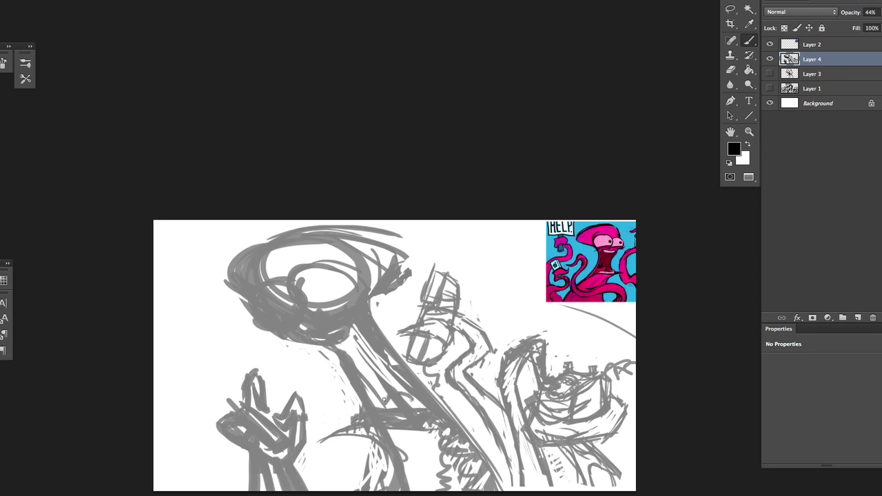
{"action": "left_click_drag", "start_coordinate": [384, 400], "coordinate": [398, 381]}
Lasso the tall figure's head and neck and start a Free Transform on it
{"action": "key", "text": "l"}
{"action": "mouse_move", "coordinate": [430, 213]}
{"action": "left_mouse_down"}
{"action": "mouse_move", "coordinate": [445, 407]}
{"action": "mouse_move", "coordinate": [328, 469]}
{"action": "mouse_move", "coordinate": [207, 227]}
{"action": "mouse_move", "coordinate": [181, 210]}
{"action": "left_mouse_up"}
{"action": "key", "text": "ctrl+t"}
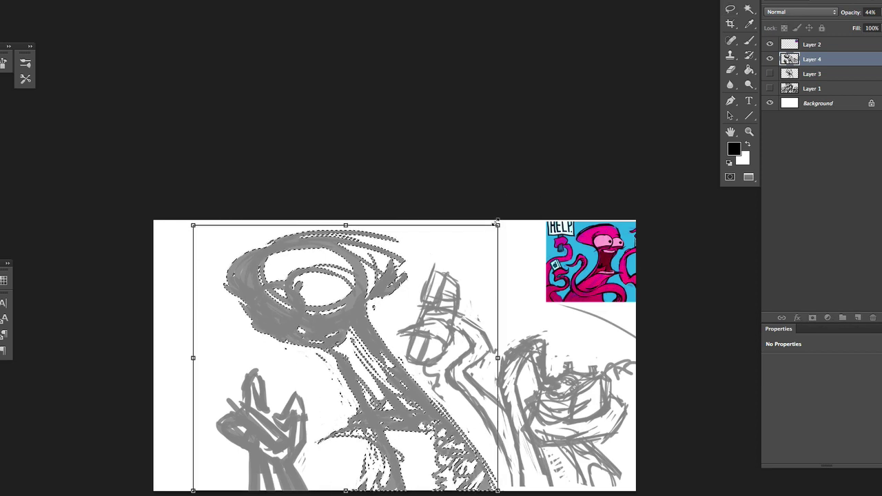
Commit the enlarged head, then draw arcs over the right monster's head
{"action": "key", "text": "Return"}
{"action": "left_click_drag", "start_coordinate": [613, 473], "coordinate": [584, 455]}
{"action": "key", "text": "b"}
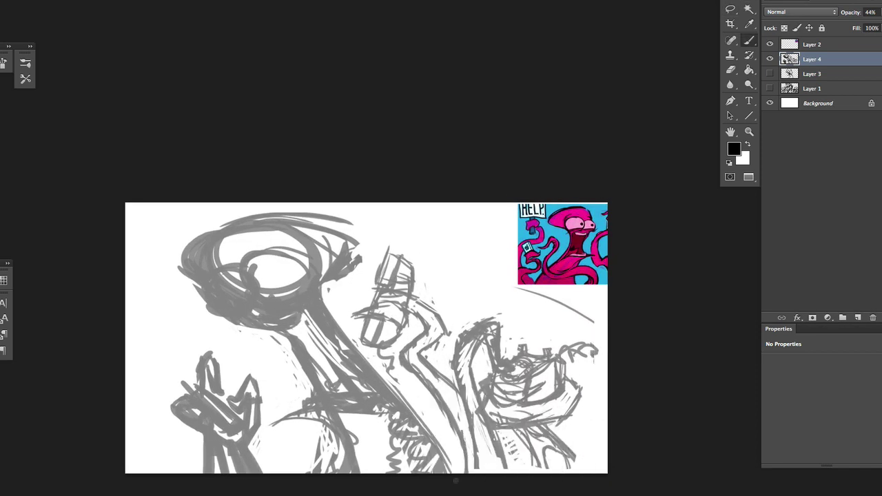
{"action": "left_click_drag", "start_coordinate": [458, 327], "coordinate": [518, 312]}
{"action": "key", "text": "ctrl+z"}
{"action": "mouse_move", "coordinate": [456, 342]}
{"action": "left_mouse_down"}
{"action": "mouse_move", "coordinate": [503, 302]}
{"action": "mouse_move", "coordinate": [521, 323]}
{"action": "left_mouse_up"}
{"action": "mouse_move", "coordinate": [500, 324]}
{"action": "left_mouse_down"}
{"action": "mouse_move", "coordinate": [524, 359]}
{"action": "mouse_move", "coordinate": [489, 329]}
{"action": "mouse_move", "coordinate": [486, 338]}
{"action": "left_mouse_up"}
Rework the right monster's head with lighter strokes and a small curl
{"action": "key", "text": "e"}
{"action": "key", "text": "b"}
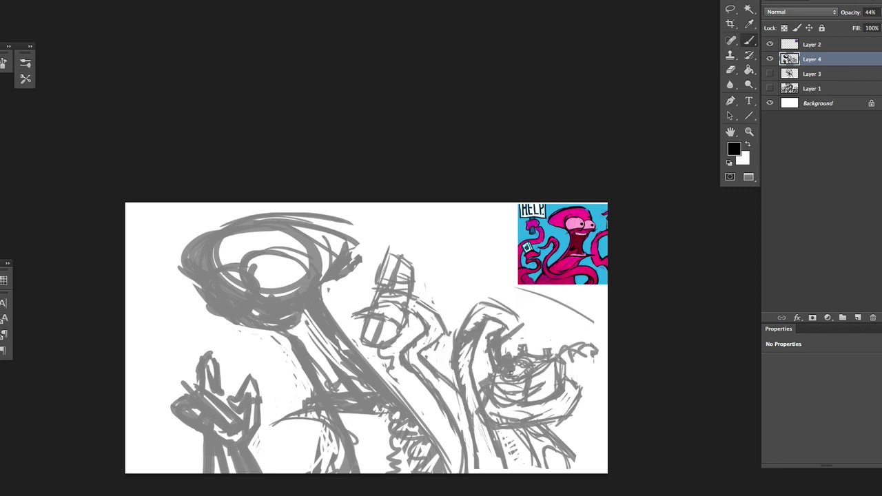
{"action": "key", "text": "e"}
{"action": "key", "text": "b"}
{"action": "mouse_move", "coordinate": [508, 353]}
{"action": "left_mouse_down"}
{"action": "mouse_move", "coordinate": [536, 377]}
{"action": "mouse_move", "coordinate": [523, 405]}
{"action": "mouse_move", "coordinate": [492, 389]}
{"action": "mouse_move", "coordinate": [559, 388]}
{"action": "left_mouse_up"}
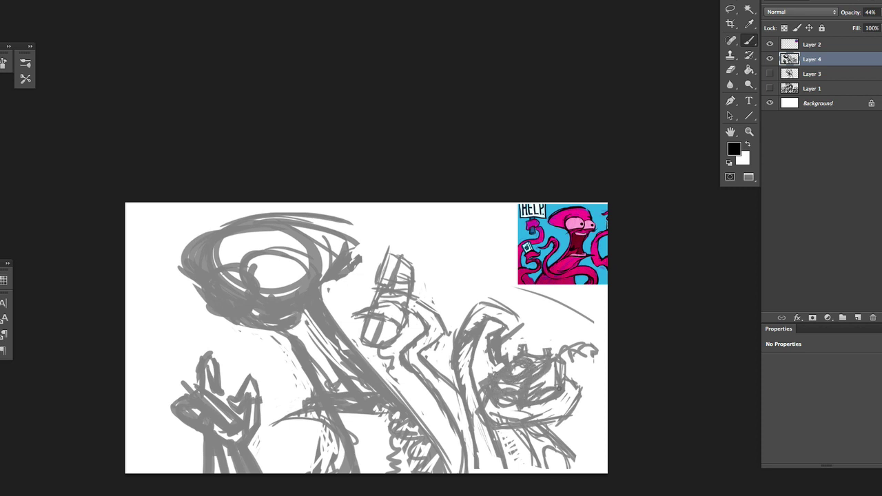
{"action": "mouse_move", "coordinate": [524, 344]}
{"action": "left_mouse_down"}
{"action": "mouse_move", "coordinate": [543, 325]}
{"action": "mouse_move", "coordinate": [555, 353]}
{"action": "mouse_move", "coordinate": [539, 335]}
{"action": "mouse_move", "coordinate": [567, 367]}
{"action": "mouse_move", "coordinate": [569, 396]}
{"action": "left_mouse_up"}
Pick the brush from the quick tool menu and redraw the right figure's head, body, arm and edge
{"action": "key", "text": "e"}
{"action": "key", "text": "b"}
{"action": "key", "text": "e"}
{"action": "middle_click", "coordinate": [577, 321]}
{"action": "left_click", "coordinate": [619, 283]}
{"action": "middle_click", "coordinate": [537, 428]}
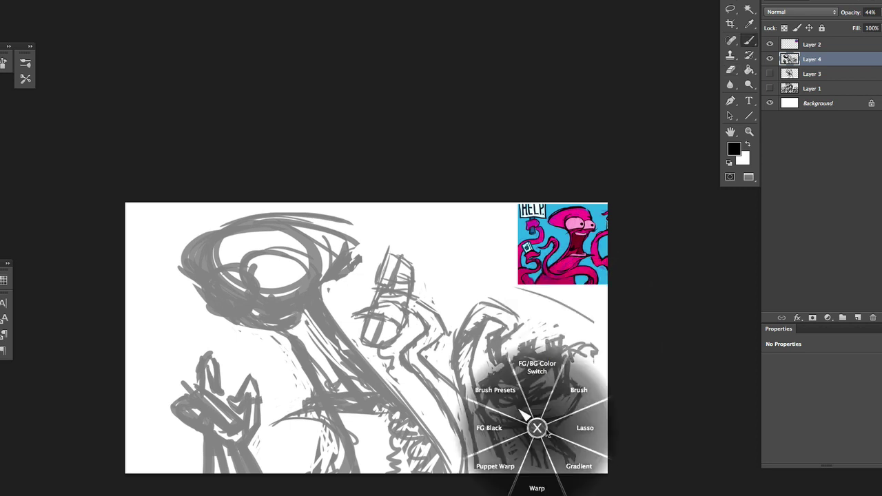
{"action": "left_click", "coordinate": [537, 428]}
{"action": "mouse_move", "coordinate": [482, 324]}
{"action": "left_mouse_down"}
{"action": "mouse_move", "coordinate": [458, 331]}
{"action": "mouse_move", "coordinate": [586, 407]}
{"action": "mouse_move", "coordinate": [441, 379]}
{"action": "mouse_move", "coordinate": [484, 474]}
{"action": "left_mouse_up"}
{"action": "left_click_drag", "start_coordinate": [458, 383], "coordinate": [493, 303]}
{"action": "left_click_drag", "start_coordinate": [474, 344], "coordinate": [490, 398]}
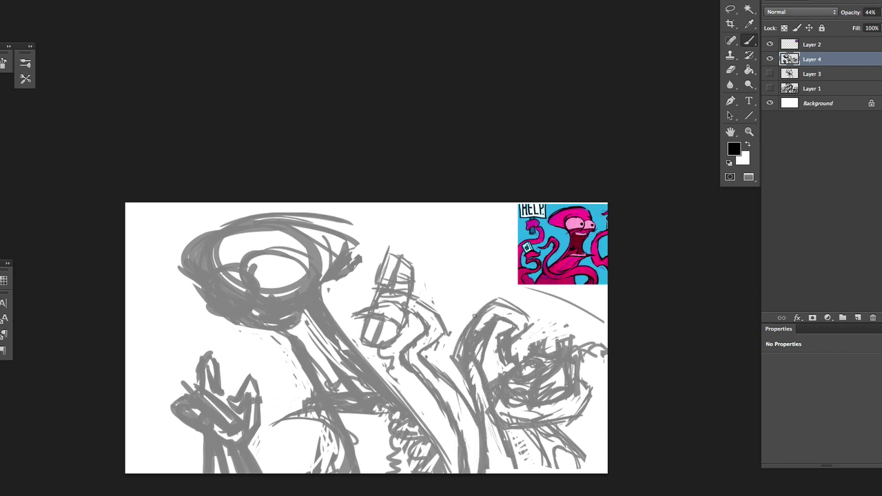
{"action": "mouse_move", "coordinate": [490, 311]}
{"action": "left_mouse_down"}
{"action": "mouse_move", "coordinate": [474, 365]}
{"action": "mouse_move", "coordinate": [480, 466]}
{"action": "left_mouse_up"}
Erase the middle figure's old arm and face lines and draw a new arm line
{"action": "key", "text": "e"}
{"action": "key", "text": "b"}
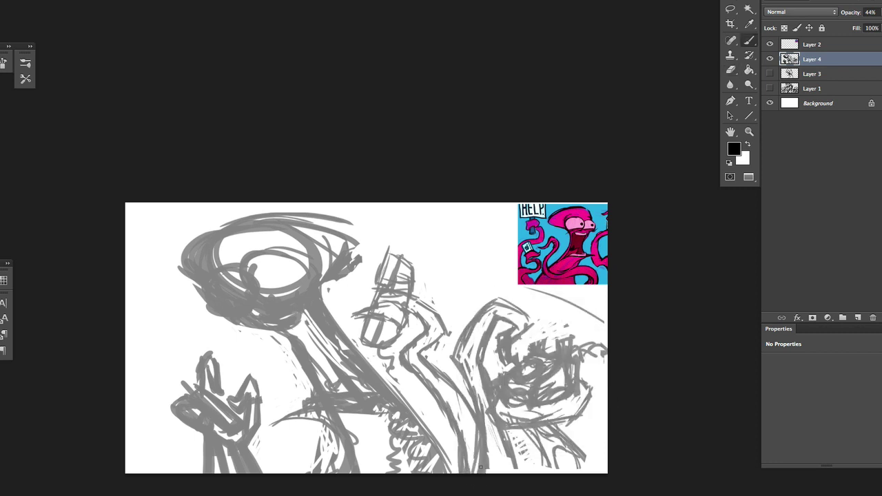
{"action": "left_click_drag", "start_coordinate": [419, 315], "coordinate": [433, 355]}
{"action": "key", "text": "ctrl+z"}
{"action": "key", "text": "e"}
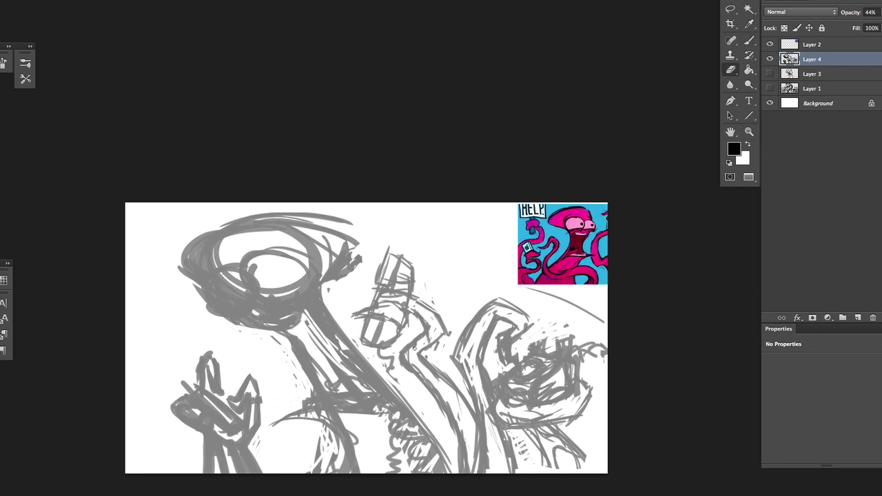
{"action": "mouse_move", "coordinate": [414, 324]}
{"action": "left_mouse_down"}
{"action": "mouse_move", "coordinate": [432, 348]}
{"action": "mouse_move", "coordinate": [458, 483]}
{"action": "left_mouse_up"}
{"action": "key", "text": "b"}
{"action": "mouse_move", "coordinate": [419, 298]}
{"action": "left_mouse_down"}
{"action": "mouse_move", "coordinate": [458, 332]}
{"action": "mouse_move", "coordinate": [433, 362]}
{"action": "mouse_move", "coordinate": [441, 388]}
{"action": "mouse_move", "coordinate": [459, 391]}
{"action": "mouse_move", "coordinate": [452, 332]}
{"action": "mouse_move", "coordinate": [447, 363]}
{"action": "left_mouse_up"}
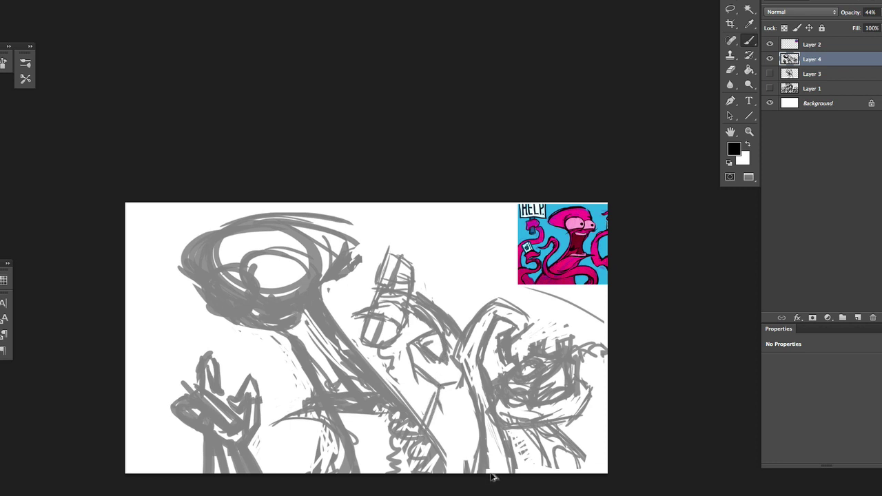
{"action": "key", "text": "e"}
{"action": "left_click_drag", "start_coordinate": [434, 428], "coordinate": [393, 361]}
{"action": "left_click_drag", "start_coordinate": [430, 339], "coordinate": [447, 366]}
{"action": "key", "text": "b"}
Clear leftover arm strokes and erase lines near the middle figure's hand
{"action": "key", "text": "e"}
{"action": "mouse_move", "coordinate": [410, 293]}
{"action": "left_mouse_down"}
{"action": "mouse_move", "coordinate": [437, 366]}
{"action": "mouse_move", "coordinate": [423, 312]}
{"action": "mouse_move", "coordinate": [441, 393]}
{"action": "left_mouse_up"}
{"action": "key", "text": "b"}
{"action": "left_click_drag", "start_coordinate": [441, 431], "coordinate": [455, 345]}
{"action": "key", "text": "ctrl+z"}
{"action": "left_click_drag", "start_coordinate": [423, 312], "coordinate": [408, 332]}
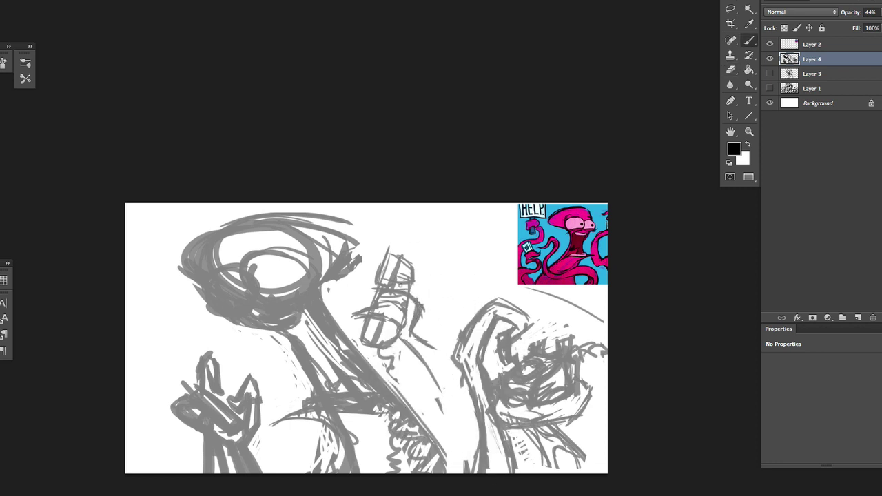
{"action": "key", "text": "e"}
{"action": "mouse_move", "coordinate": [400, 291]}
{"action": "left_mouse_down"}
{"action": "mouse_move", "coordinate": [419, 347]}
{"action": "mouse_move", "coordinate": [401, 347]}
{"action": "mouse_move", "coordinate": [441, 393]}
{"action": "left_mouse_up"}
{"action": "key", "text": "b"}
Draw the middle figure's arm reaching to the right
{"action": "key", "text": "e"}
{"action": "key", "text": "b"}
{"action": "left_click_drag", "start_coordinate": [414, 341], "coordinate": [462, 333]}
{"action": "key", "text": "ctrl+z"}
{"action": "mouse_move", "coordinate": [428, 359]}
{"action": "left_mouse_down"}
{"action": "mouse_move", "coordinate": [454, 399]}
{"action": "mouse_move", "coordinate": [460, 338]}
{"action": "left_mouse_up"}
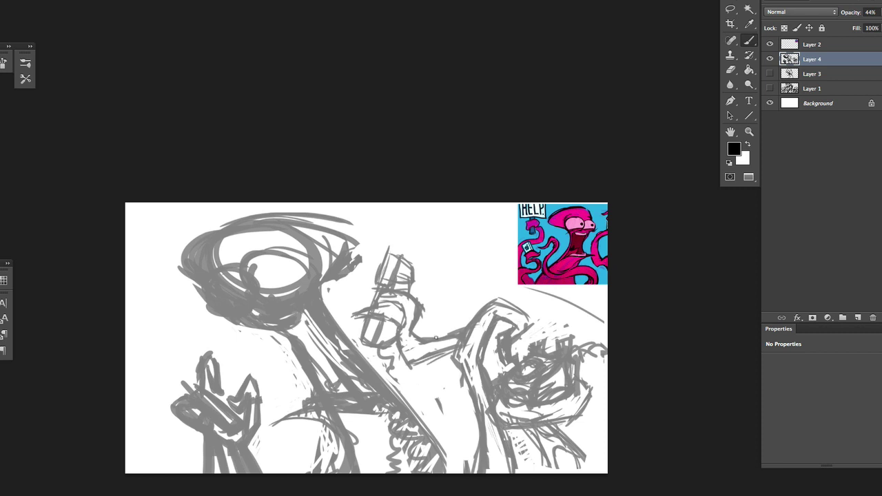
Add a long curve over the right figure and more strokes along the middle arm
{"action": "left_click_drag", "start_coordinate": [489, 301], "coordinate": [593, 311]}
{"action": "left_click_drag", "start_coordinate": [529, 298], "coordinate": [606, 308]}
{"action": "mouse_move", "coordinate": [471, 321]}
{"action": "left_mouse_down"}
{"action": "mouse_move", "coordinate": [416, 347]}
{"action": "mouse_move", "coordinate": [496, 300]}
{"action": "mouse_move", "coordinate": [462, 372]}
{"action": "mouse_move", "coordinate": [477, 427]}
{"action": "mouse_move", "coordinate": [484, 397]}
{"action": "mouse_move", "coordinate": [496, 447]}
{"action": "mouse_move", "coordinate": [475, 462]}
{"action": "left_mouse_up"}
{"action": "key", "text": "e"}
{"action": "key", "text": "b"}
Sketch the rounded helmet's top arc and edges over the right figure and its lower-body lines
{"action": "mouse_move", "coordinate": [482, 355]}
{"action": "left_mouse_down"}
{"action": "mouse_move", "coordinate": [444, 309]}
{"action": "mouse_move", "coordinate": [506, 300]}
{"action": "mouse_move", "coordinate": [527, 345]}
{"action": "left_mouse_up"}
{"action": "mouse_move", "coordinate": [520, 304]}
{"action": "left_mouse_down"}
{"action": "mouse_move", "coordinate": [475, 279]}
{"action": "mouse_move", "coordinate": [471, 342]}
{"action": "mouse_move", "coordinate": [446, 302]}
{"action": "mouse_move", "coordinate": [442, 366]}
{"action": "mouse_move", "coordinate": [480, 426]}
{"action": "left_mouse_up"}
{"action": "mouse_move", "coordinate": [448, 313]}
{"action": "left_mouse_down"}
{"action": "mouse_move", "coordinate": [503, 469]}
{"action": "mouse_move", "coordinate": [460, 310]}
{"action": "mouse_move", "coordinate": [493, 400]}
{"action": "mouse_move", "coordinate": [563, 441]}
{"action": "mouse_move", "coordinate": [544, 468]}
{"action": "left_mouse_up"}
{"action": "key", "text": "e"}
{"action": "key", "text": "b"}
{"action": "mouse_move", "coordinate": [528, 423]}
{"action": "left_mouse_down"}
{"action": "mouse_move", "coordinate": [562, 435]}
{"action": "mouse_move", "coordinate": [586, 472]}
{"action": "left_mouse_up"}
{"action": "mouse_move", "coordinate": [582, 406]}
{"action": "left_mouse_down"}
{"action": "mouse_move", "coordinate": [607, 427]}
{"action": "mouse_move", "coordinate": [606, 473]}
{"action": "left_mouse_up"}
{"action": "mouse_move", "coordinate": [446, 307]}
{"action": "left_mouse_down"}
{"action": "mouse_move", "coordinate": [464, 376]}
{"action": "mouse_move", "coordinate": [477, 322]}
{"action": "left_mouse_up"}
Draw darker helmet strokes, erasing and redrawing the helmet lines
{"action": "key", "text": "e"}
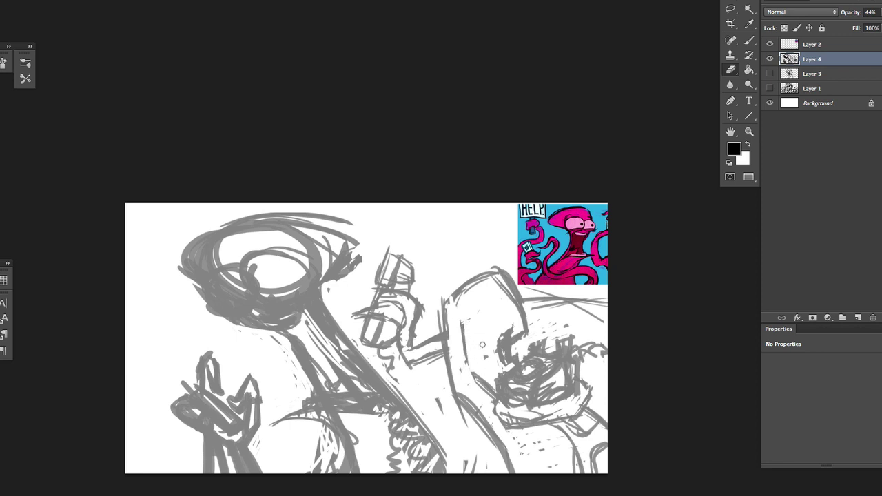
{"action": "key", "text": "b"}
{"action": "mouse_move", "coordinate": [474, 379]}
{"action": "left_mouse_down"}
{"action": "mouse_move", "coordinate": [460, 298]}
{"action": "mouse_move", "coordinate": [520, 317]}
{"action": "mouse_move", "coordinate": [502, 344]}
{"action": "mouse_move", "coordinate": [513, 365]}
{"action": "left_mouse_up"}
{"action": "key", "text": "e"}
{"action": "key", "text": "b"}
{"action": "left_click_drag", "start_coordinate": [498, 331], "coordinate": [515, 365]}
{"action": "left_click_drag", "start_coordinate": [515, 341], "coordinate": [504, 300]}
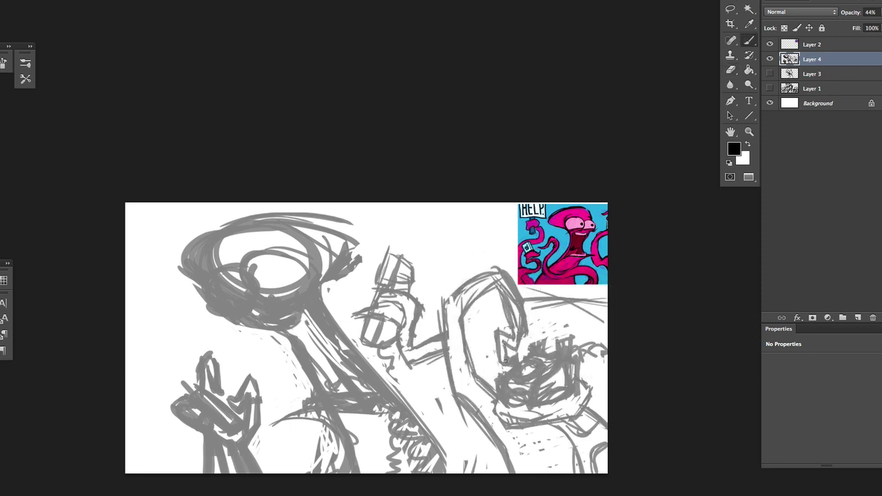
Partly erase the helmet strokes and extend new lines across the helmet's right side
{"action": "key", "text": "e"}
{"action": "left_click_drag", "start_coordinate": [511, 355], "coordinate": [522, 364]}
{"action": "key", "text": "b"}
{"action": "left_click_drag", "start_coordinate": [463, 328], "coordinate": [503, 303]}
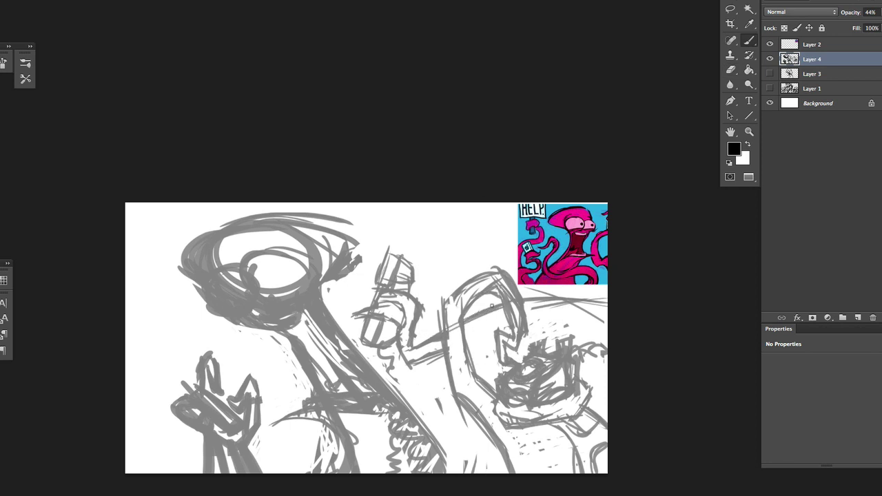
{"action": "key", "text": "e"}
{"action": "mouse_move", "coordinate": [467, 340]}
{"action": "left_mouse_down"}
{"action": "mouse_move", "coordinate": [509, 323]}
{"action": "mouse_move", "coordinate": [524, 344]}
{"action": "mouse_move", "coordinate": [513, 342]}
{"action": "mouse_move", "coordinate": [510, 310]}
{"action": "mouse_move", "coordinate": [524, 366]}
{"action": "left_mouse_up"}
{"action": "key", "text": "b"}
{"action": "key", "text": "e"}
{"action": "key", "text": "b"}
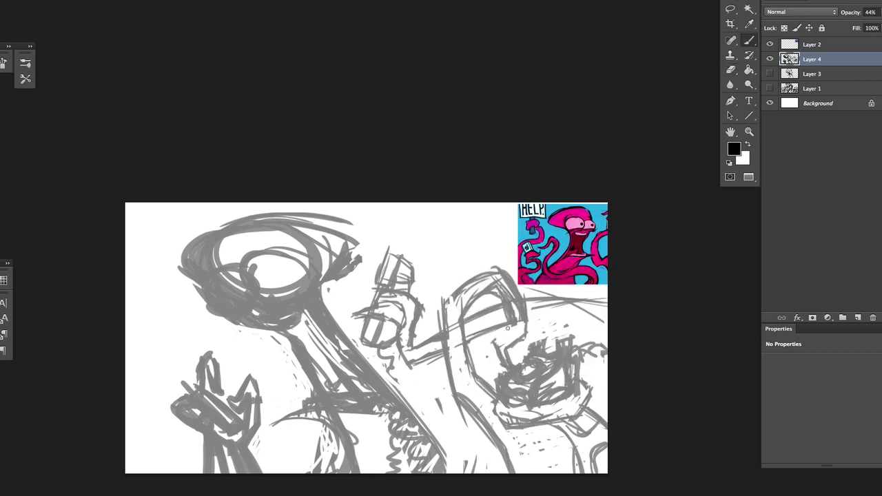
{"action": "left_click_drag", "start_coordinate": [504, 325], "coordinate": [615, 340]}
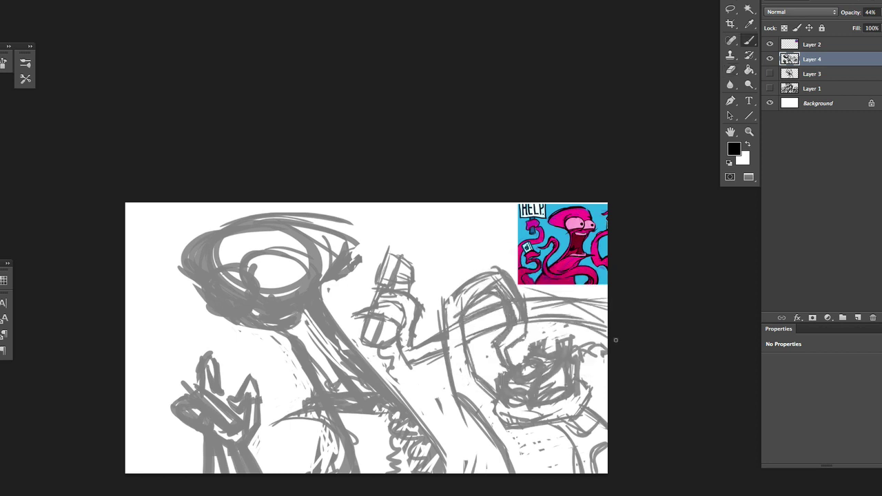
Erase the squiggle strokes below the arm and draw curved lines in their place
{"action": "left_click_drag", "start_coordinate": [413, 418], "coordinate": [396, 364]}
{"action": "key", "text": "e"}
{"action": "left_click_drag", "start_coordinate": [413, 392], "coordinate": [403, 462]}
{"action": "key", "text": "b"}
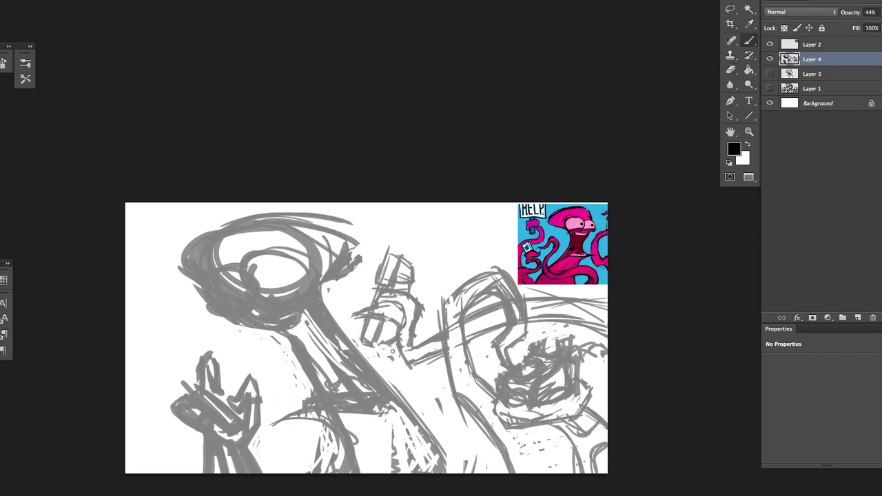
{"action": "mouse_move", "coordinate": [392, 357]}
{"action": "left_mouse_down"}
{"action": "mouse_move", "coordinate": [451, 427]}
{"action": "mouse_move", "coordinate": [499, 455]}
{"action": "left_mouse_up"}
{"action": "key", "text": "ctrl+z"}
{"action": "left_click_drag", "start_coordinate": [396, 360], "coordinate": [408, 393]}
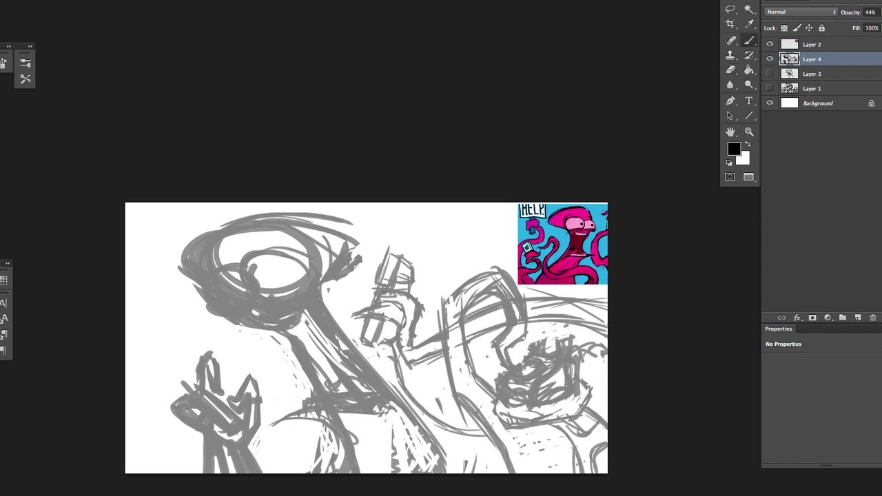
Clear strokes near the face, then sketch the face and left arm lines
{"action": "key", "text": "e"}
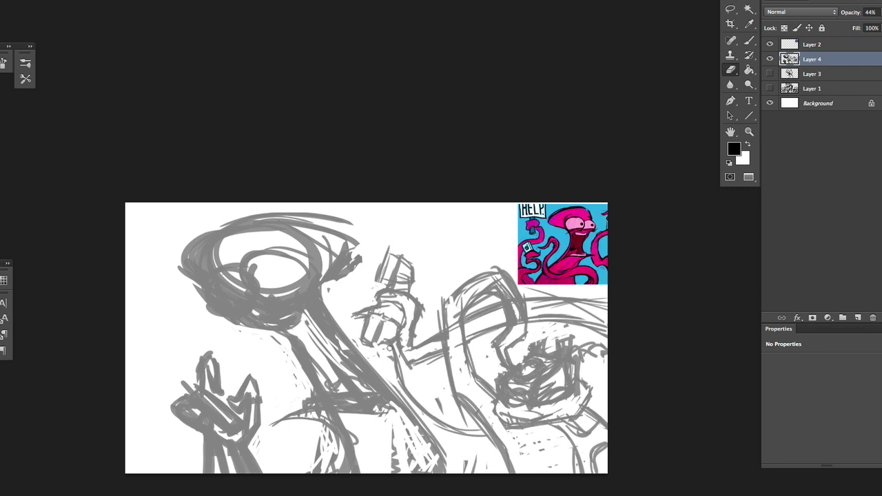
{"action": "key", "text": "b"}
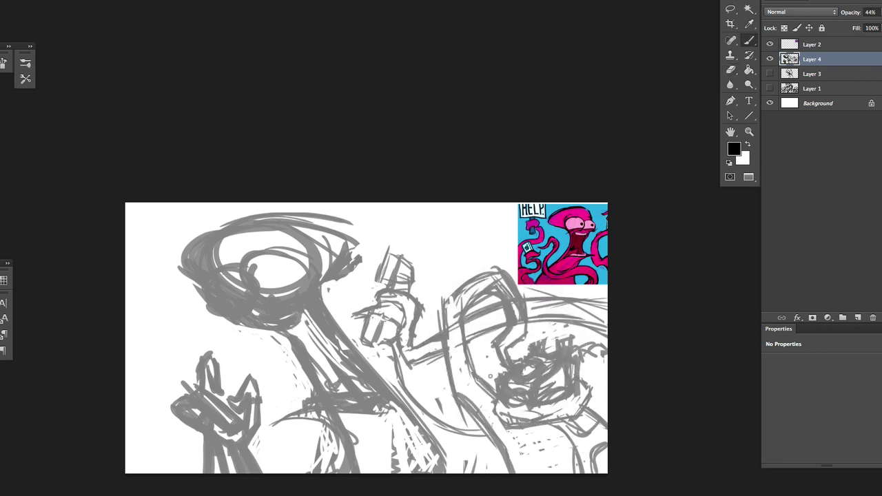
{"action": "key", "text": "e"}
{"action": "left_click_drag", "start_coordinate": [506, 366], "coordinate": [520, 378]}
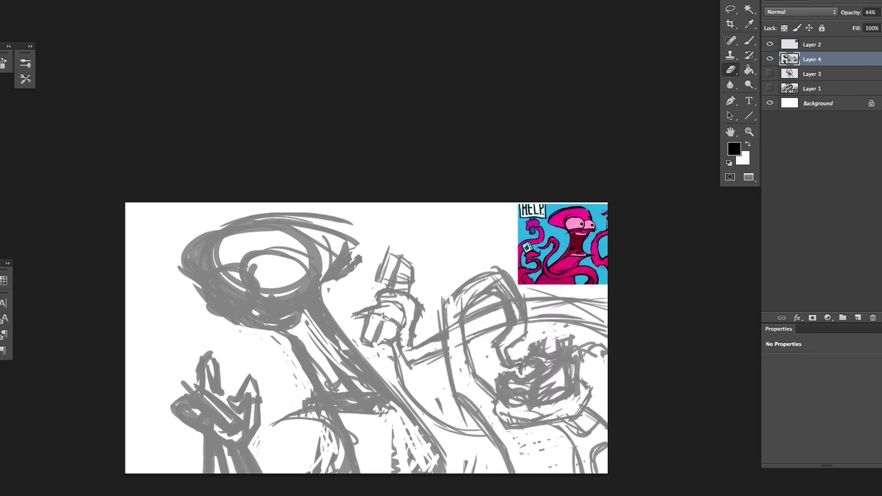
{"action": "key", "text": "b"}
{"action": "left_click_drag", "start_coordinate": [531, 427], "coordinate": [565, 474]}
{"action": "mouse_move", "coordinate": [436, 296]}
{"action": "left_mouse_down"}
{"action": "mouse_move", "coordinate": [451, 396]}
{"action": "mouse_move", "coordinate": [493, 427]}
{"action": "left_mouse_up"}
{"action": "left_click_drag", "start_coordinate": [439, 303], "coordinate": [448, 390]}
{"action": "mouse_move", "coordinate": [457, 317]}
{"action": "left_mouse_down"}
{"action": "mouse_move", "coordinate": [490, 388]}
{"action": "mouse_move", "coordinate": [462, 303]}
{"action": "mouse_move", "coordinate": [466, 276]}
{"action": "mouse_move", "coordinate": [480, 313]}
{"action": "mouse_move", "coordinate": [512, 270]}
{"action": "left_mouse_up"}
Redraw the helmet's top curve and right edge, then lasso the helmet strokes
{"action": "key", "text": "e"}
{"action": "key", "text": "b"}
{"action": "mouse_move", "coordinate": [450, 289]}
{"action": "left_mouse_down"}
{"action": "mouse_move", "coordinate": [461, 274]}
{"action": "mouse_move", "coordinate": [510, 277]}
{"action": "left_mouse_up"}
{"action": "left_click_drag", "start_coordinate": [471, 296], "coordinate": [473, 318]}
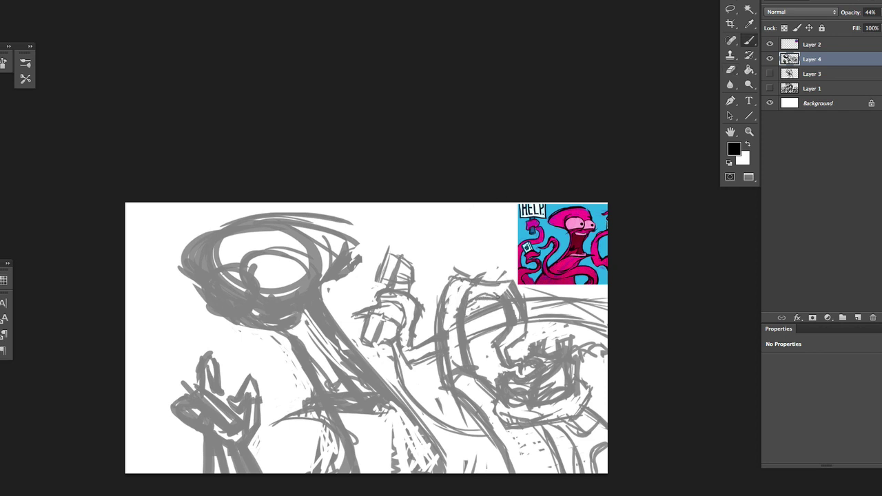
{"action": "key", "text": "e"}
{"action": "left_click_drag", "start_coordinate": [516, 283], "coordinate": [517, 332]}
{"action": "key", "text": "b"}
{"action": "mouse_move", "coordinate": [528, 297]}
{"action": "left_mouse_down"}
{"action": "mouse_move", "coordinate": [524, 341]}
{"action": "mouse_move", "coordinate": [508, 348]}
{"action": "left_mouse_up"}
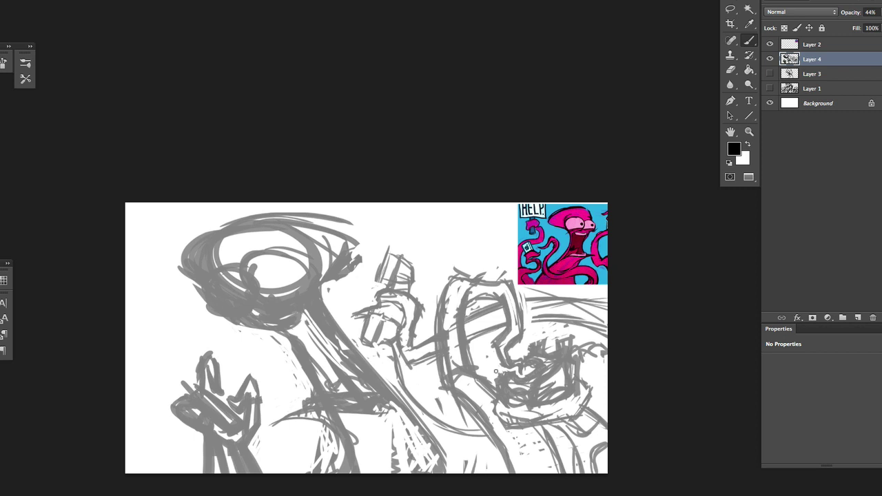
{"action": "key", "text": "l"}
{"action": "mouse_move", "coordinate": [461, 253]}
{"action": "left_mouse_down"}
{"action": "mouse_move", "coordinate": [434, 396]}
{"action": "mouse_move", "coordinate": [536, 333]}
{"action": "mouse_move", "coordinate": [463, 253]}
{"action": "mouse_move", "coordinate": [483, 330]}
{"action": "mouse_move", "coordinate": [475, 303]}
{"action": "left_mouse_up"}
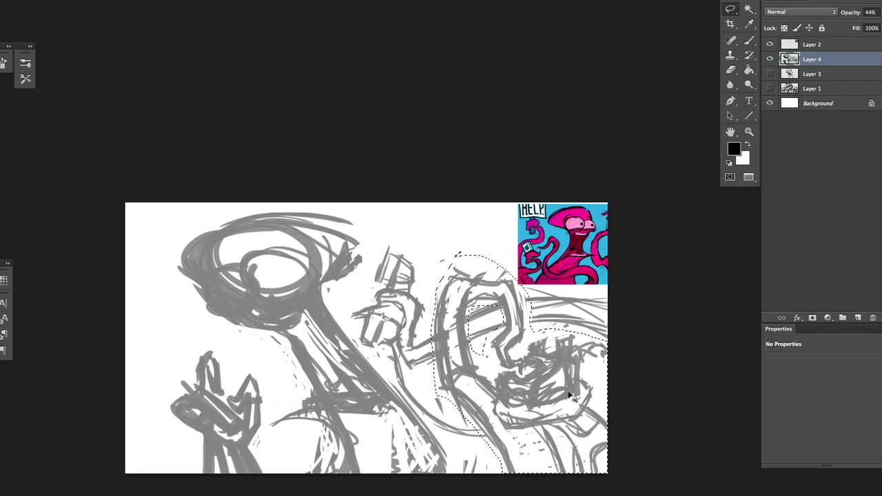
Free-transform the selected helmet about 14 px to the right and deselect
{"action": "key", "text": "ctrl+t"}
{"action": "left_click_drag", "start_coordinate": [580, 448], "coordinate": [589, 448]}
{"action": "key", "text": "Return"}
{"action": "key", "text": "ctrl+d"}
Paint arm strokes toward the helmet, then erase them and the helmet's upper outline
{"action": "key", "text": "b"}
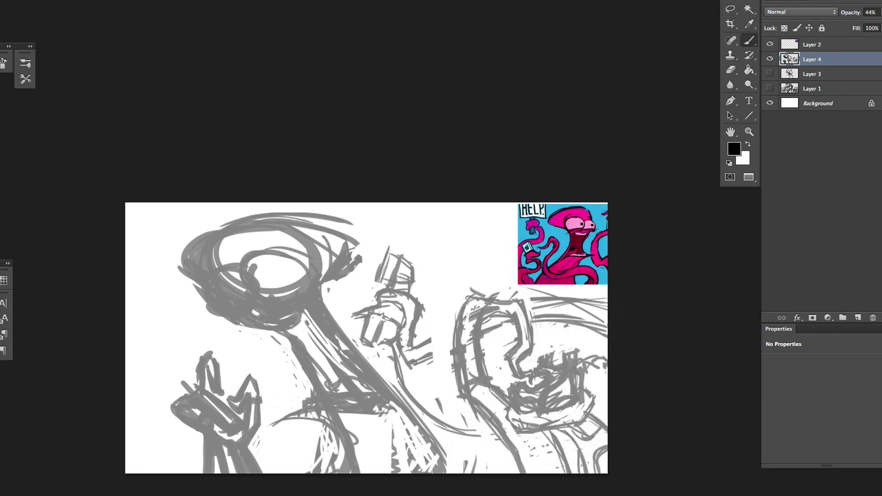
{"action": "mouse_move", "coordinate": [410, 365]}
{"action": "left_mouse_down"}
{"action": "mouse_move", "coordinate": [513, 318]}
{"action": "mouse_move", "coordinate": [475, 321]}
{"action": "left_mouse_up"}
{"action": "mouse_move", "coordinate": [417, 343]}
{"action": "left_mouse_down"}
{"action": "mouse_move", "coordinate": [480, 311]}
{"action": "mouse_move", "coordinate": [629, 340]}
{"action": "left_mouse_up"}
{"action": "key", "text": "e"}
{"action": "mouse_move", "coordinate": [411, 368]}
{"action": "left_mouse_down"}
{"action": "mouse_move", "coordinate": [448, 324]}
{"action": "mouse_move", "coordinate": [541, 300]}
{"action": "mouse_move", "coordinate": [603, 338]}
{"action": "left_mouse_up"}
{"action": "left_click_drag", "start_coordinate": [459, 365], "coordinate": [499, 295]}
Rebuild the helmet's left and top outline, erasing and redrawing parts of it
{"action": "key", "text": "b"}
{"action": "left_click_drag", "start_coordinate": [491, 385], "coordinate": [502, 299]}
{"action": "left_click_drag", "start_coordinate": [476, 372], "coordinate": [510, 296]}
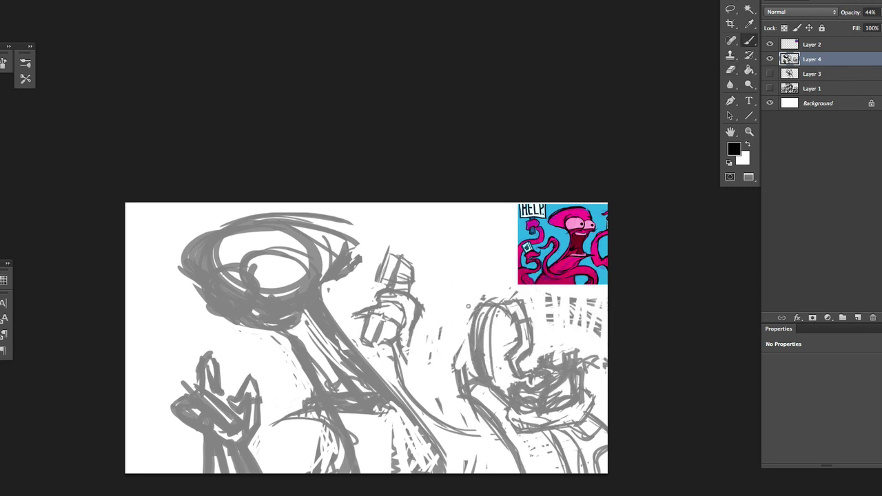
{"action": "mouse_move", "coordinate": [458, 385]}
{"action": "left_mouse_down"}
{"action": "mouse_move", "coordinate": [517, 285]}
{"action": "mouse_move", "coordinate": [528, 350]}
{"action": "mouse_move", "coordinate": [486, 303]}
{"action": "left_mouse_up"}
{"action": "key", "text": "e"}
{"action": "left_click_drag", "start_coordinate": [491, 358], "coordinate": [497, 303]}
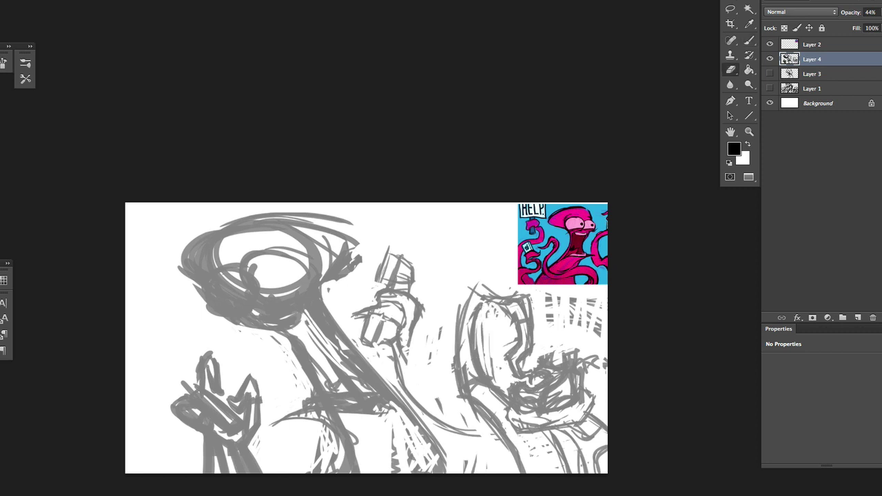
{"action": "key", "text": "b"}
{"action": "key", "text": "e"}
{"action": "mouse_move", "coordinate": [514, 348]}
{"action": "left_mouse_down"}
{"action": "mouse_move", "coordinate": [524, 304]}
{"action": "mouse_move", "coordinate": [514, 365]}
{"action": "left_mouse_up"}
{"action": "key", "text": "b"}
{"action": "mouse_move", "coordinate": [527, 323]}
{"action": "left_mouse_down"}
{"action": "mouse_move", "coordinate": [511, 386]}
{"action": "mouse_move", "coordinate": [520, 295]}
{"action": "left_mouse_up"}
Erase the helmet's left outline and lower strokes, then sketch a zigzag arm toward the right figure
{"action": "key", "text": "e"}
{"action": "mouse_move", "coordinate": [455, 379]}
{"action": "left_mouse_down"}
{"action": "mouse_move", "coordinate": [483, 286]}
{"action": "mouse_move", "coordinate": [464, 384]}
{"action": "mouse_move", "coordinate": [565, 469]}
{"action": "left_mouse_up"}
{"action": "key", "text": "b"}
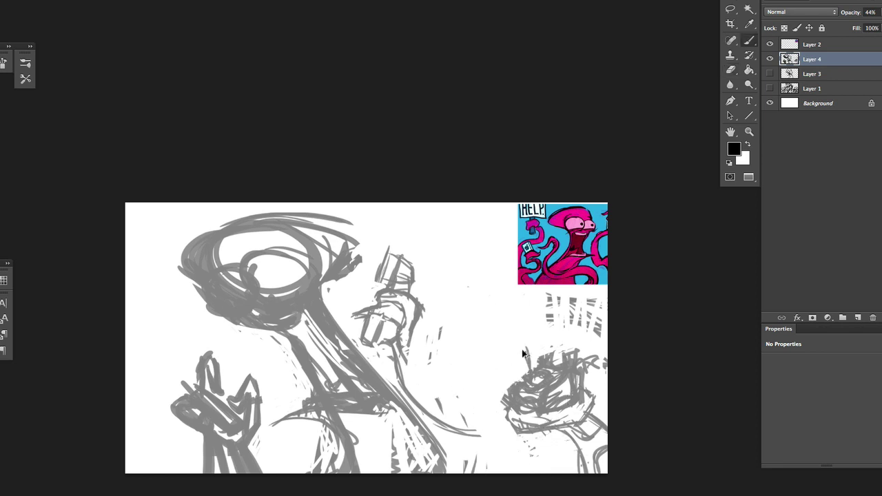
{"action": "mouse_move", "coordinate": [524, 353]}
{"action": "left_mouse_down"}
{"action": "mouse_move", "coordinate": [482, 323]}
{"action": "mouse_move", "coordinate": [513, 369]}
{"action": "mouse_move", "coordinate": [441, 344]}
{"action": "mouse_move", "coordinate": [455, 413]}
{"action": "left_mouse_up"}
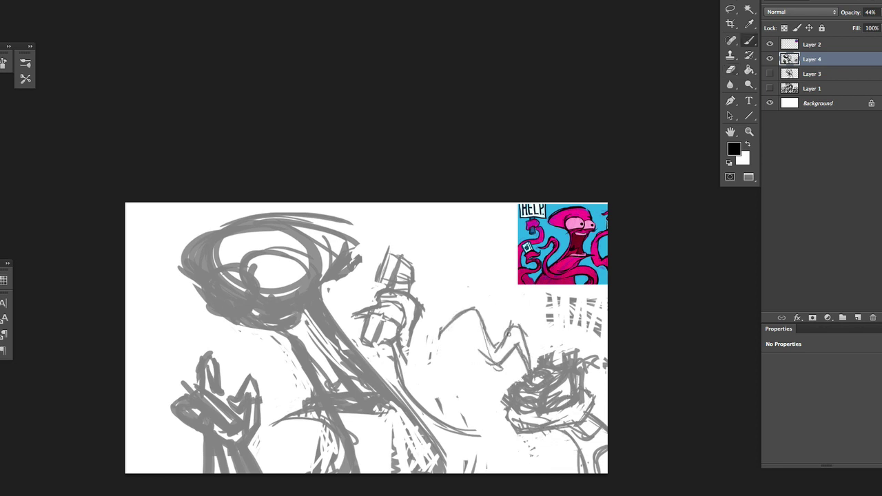
{"action": "left_click_drag", "start_coordinate": [500, 306], "coordinate": [486, 345]}
{"action": "left_click_drag", "start_coordinate": [491, 329], "coordinate": [461, 359]}
{"action": "left_click_drag", "start_coordinate": [482, 305], "coordinate": [451, 320]}
{"action": "left_click_drag", "start_coordinate": [458, 323], "coordinate": [440, 365]}
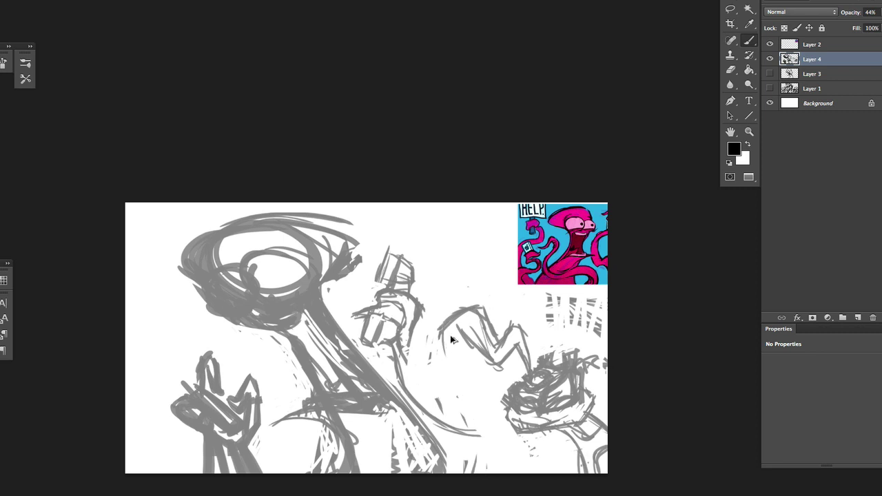
Draw a long curve down from the arm and erase part of the zigzag arm
{"action": "mouse_move", "coordinate": [455, 318]}
{"action": "left_mouse_down"}
{"action": "mouse_move", "coordinate": [476, 421]}
{"action": "mouse_move", "coordinate": [493, 431]}
{"action": "left_mouse_up"}
{"action": "key", "text": "e"}
{"action": "mouse_move", "coordinate": [460, 309]}
{"action": "left_mouse_down"}
{"action": "mouse_move", "coordinate": [440, 331]}
{"action": "mouse_move", "coordinate": [479, 348]}
{"action": "mouse_move", "coordinate": [507, 405]}
{"action": "mouse_move", "coordinate": [561, 472]}
{"action": "mouse_move", "coordinate": [510, 474]}
{"action": "mouse_move", "coordinate": [500, 341]}
{"action": "mouse_move", "coordinate": [519, 372]}
{"action": "left_mouse_up"}
{"action": "key", "text": "b"}
{"action": "middle_click", "coordinate": [531, 338]}
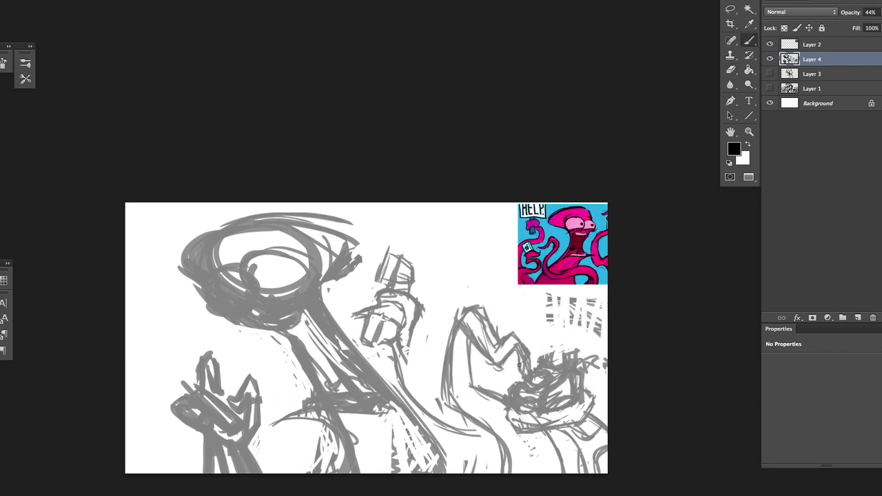
{"action": "middle_click", "coordinate": [484, 364]}
{"action": "left_click", "coordinate": [514, 323]}
Sketch strokes near the arm, then lasso the arm and hand and deselect
{"action": "left_click_drag", "start_coordinate": [413, 344], "coordinate": [441, 379]}
{"action": "key", "text": "e"}
{"action": "key", "text": "b"}
{"action": "key", "text": "e"}
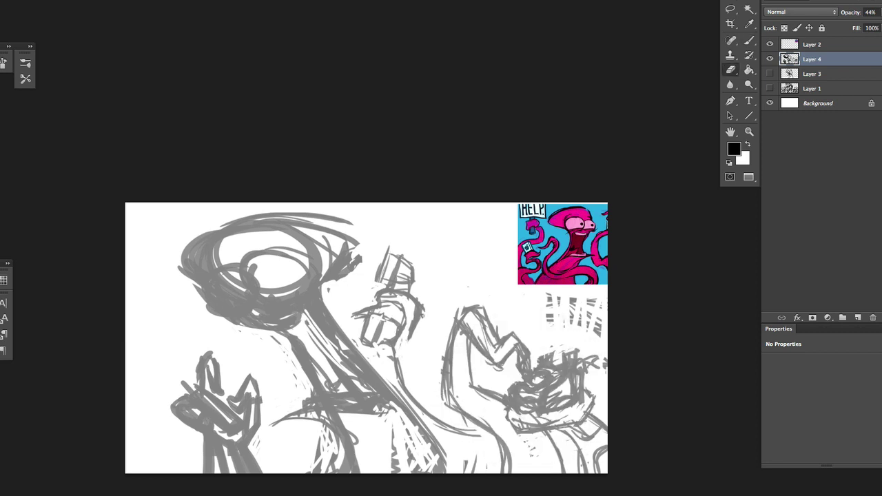
{"action": "key", "text": "b"}
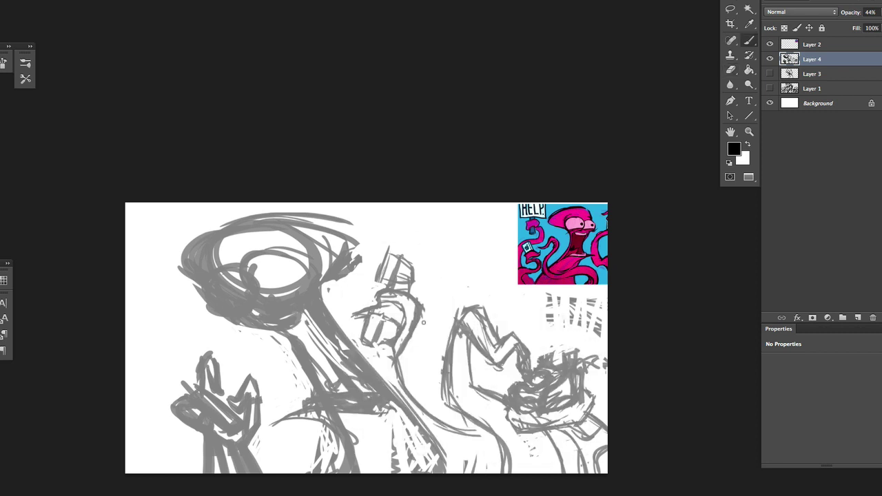
{"action": "key", "text": "l"}
{"action": "mouse_move", "coordinate": [440, 295]}
{"action": "left_mouse_down"}
{"action": "mouse_move", "coordinate": [479, 434]}
{"action": "mouse_move", "coordinate": [349, 330]}
{"action": "mouse_move", "coordinate": [446, 328]}
{"action": "mouse_move", "coordinate": [458, 391]}
{"action": "mouse_move", "coordinate": [500, 400]}
{"action": "left_mouse_up"}
{"action": "key", "text": "ctrl+d"}
{"action": "key", "text": "b"}
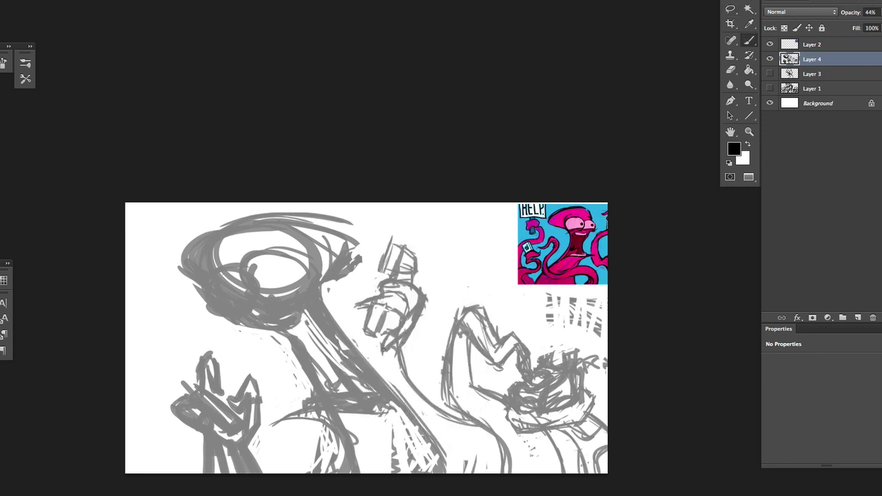
Erase strokes around the arm and draw a new line along it
{"action": "left_click_drag", "start_coordinate": [393, 349], "coordinate": [383, 375]}
{"action": "key", "text": "e"}
{"action": "left_click_drag", "start_coordinate": [422, 306], "coordinate": [384, 352]}
{"action": "key", "text": "b"}
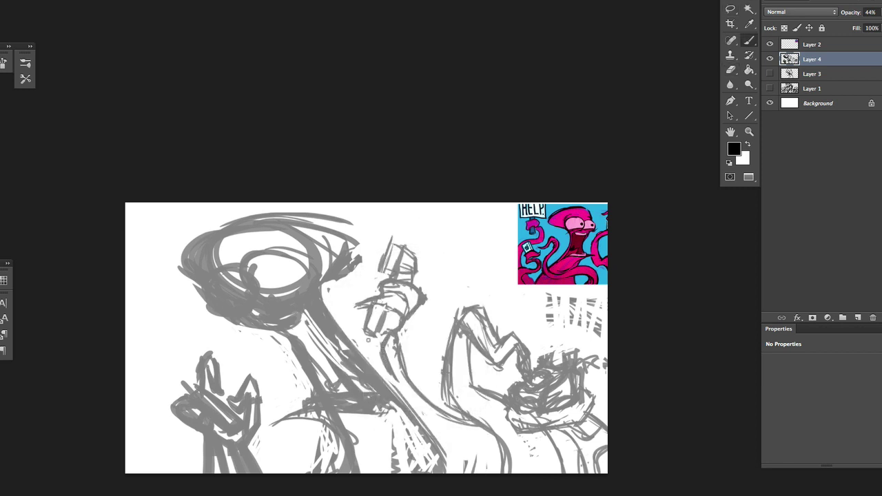
{"action": "mouse_move", "coordinate": [405, 313]}
{"action": "left_mouse_down"}
{"action": "mouse_move", "coordinate": [422, 413]}
{"action": "mouse_move", "coordinate": [482, 474]}
{"action": "left_mouse_up"}
{"action": "key", "text": "e"}
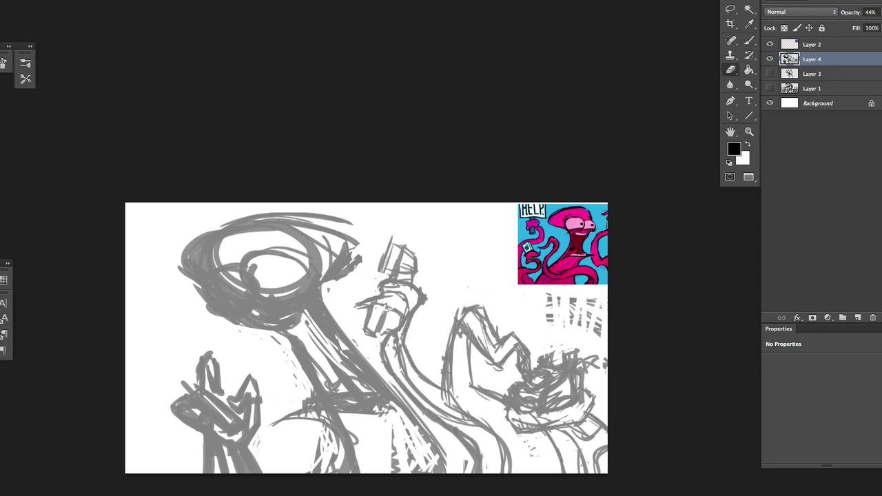
{"action": "key", "text": "b"}
Add a stroke along the arm and an arc over the right figure's head
{"action": "mouse_move", "coordinate": [400, 336]}
{"action": "left_mouse_down"}
{"action": "mouse_move", "coordinate": [444, 364]}
{"action": "mouse_move", "coordinate": [431, 405]}
{"action": "mouse_move", "coordinate": [467, 424]}
{"action": "mouse_move", "coordinate": [397, 356]}
{"action": "mouse_move", "coordinate": [401, 333]}
{"action": "left_mouse_up"}
{"action": "key", "text": "e"}
{"action": "key", "text": "b"}
{"action": "key", "text": "e"}
{"action": "key", "text": "b"}
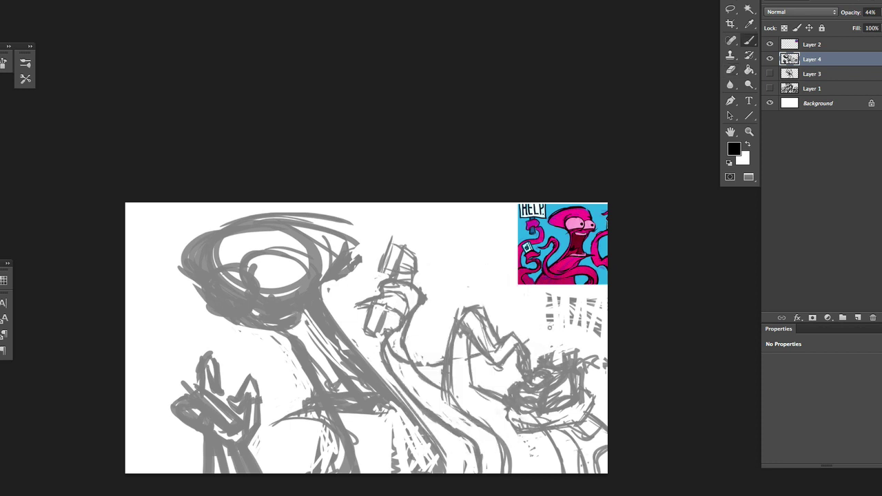
{"action": "mouse_move", "coordinate": [492, 329]}
{"action": "left_mouse_down"}
{"action": "mouse_move", "coordinate": [601, 323]}
{"action": "mouse_move", "coordinate": [618, 336]}
{"action": "left_mouse_up"}
{"action": "key", "text": "e"}
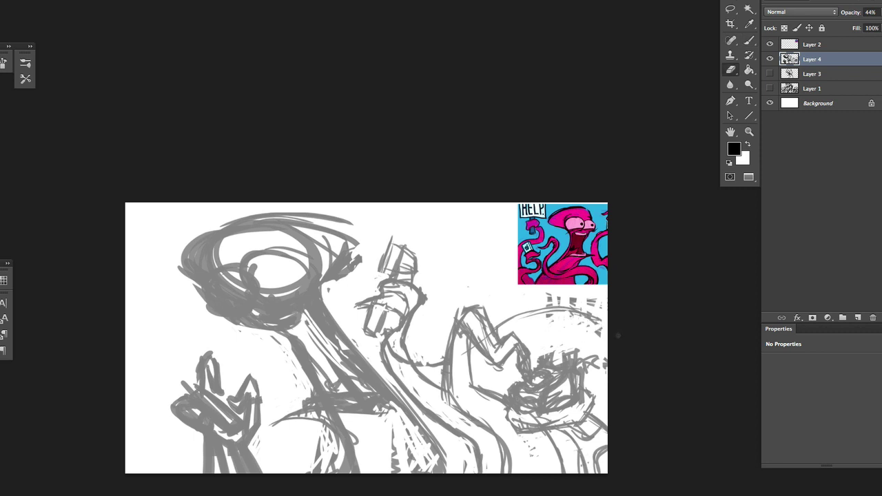
{"action": "left_click", "coordinate": [442, 325]}
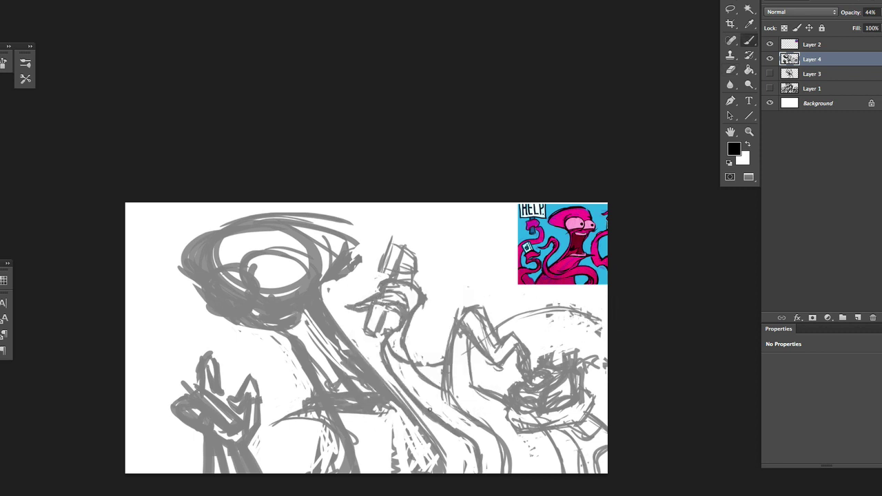
Sketch and erase lines on the right figure's face, removing stray strokes
{"action": "left_click_drag", "start_coordinate": [410, 364], "coordinate": [459, 428]}
{"action": "key", "text": "e"}
{"action": "left_click_drag", "start_coordinate": [380, 359], "coordinate": [437, 416]}
{"action": "left_click_drag", "start_coordinate": [386, 375], "coordinate": [465, 441]}
{"action": "key", "text": "b"}
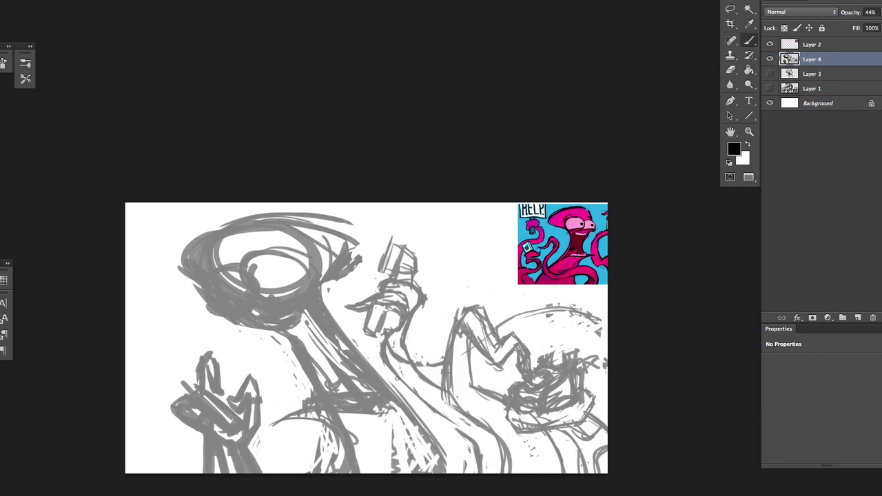
{"action": "left_click_drag", "start_coordinate": [378, 357], "coordinate": [469, 476]}
{"action": "left_click_drag", "start_coordinate": [444, 413], "coordinate": [474, 479]}
{"action": "key", "text": "e"}
{"action": "left_click_drag", "start_coordinate": [411, 390], "coordinate": [481, 473]}
{"action": "mouse_move", "coordinate": [449, 338]}
{"action": "left_mouse_down"}
{"action": "mouse_move", "coordinate": [459, 413]}
{"action": "mouse_move", "coordinate": [510, 462]}
{"action": "left_mouse_up"}
{"action": "key", "text": "b"}
Redraw the right figure's lower face and add strokes beside the face
{"action": "mouse_move", "coordinate": [448, 404]}
{"action": "left_mouse_down"}
{"action": "mouse_move", "coordinate": [511, 469]}
{"action": "mouse_move", "coordinate": [500, 448]}
{"action": "left_mouse_up"}
{"action": "key", "text": "e"}
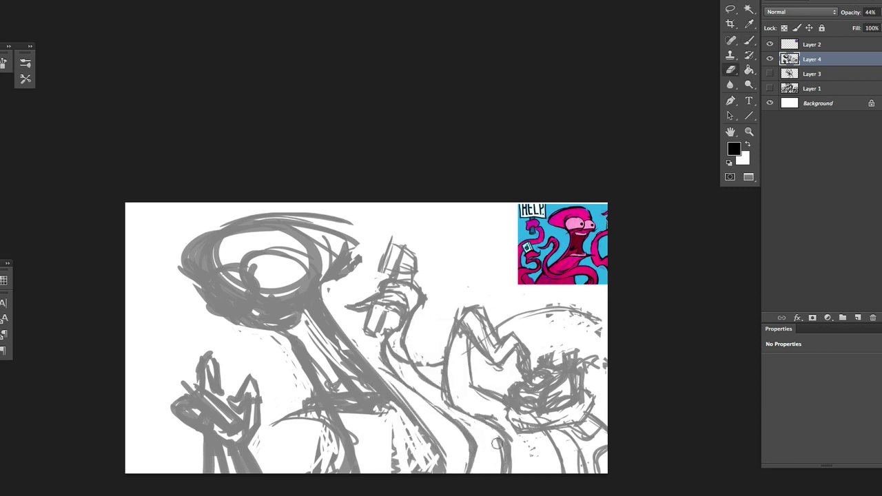
{"action": "left_click_drag", "start_coordinate": [476, 408], "coordinate": [499, 466]}
{"action": "left_click", "coordinate": [514, 367]}
{"action": "mouse_move", "coordinate": [443, 383]}
{"action": "left_mouse_down"}
{"action": "mouse_move", "coordinate": [506, 446]}
{"action": "mouse_move", "coordinate": [497, 405]}
{"action": "mouse_move", "coordinate": [548, 462]}
{"action": "left_mouse_up"}
{"action": "mouse_move", "coordinate": [466, 370]}
{"action": "left_mouse_down"}
{"action": "mouse_move", "coordinate": [458, 348]}
{"action": "mouse_move", "coordinate": [475, 338]}
{"action": "mouse_move", "coordinate": [522, 353]}
{"action": "left_mouse_up"}
{"action": "key", "text": "e"}
{"action": "key", "text": "b"}
{"action": "key", "text": "e"}
{"action": "key", "text": "b"}
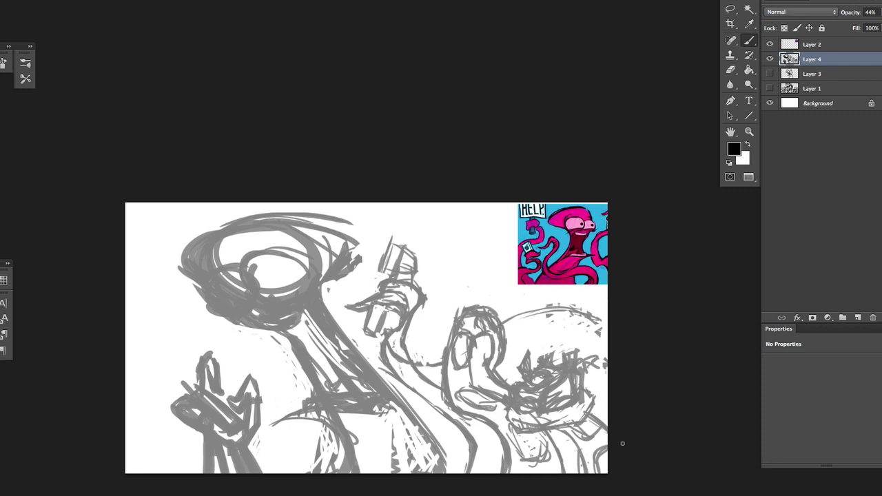
Erase the right figure's old head outline and draw a new outer arc over it
{"action": "left_click_drag", "start_coordinate": [623, 443], "coordinate": [611, 441]}
{"action": "key", "text": "e"}
{"action": "mouse_move", "coordinate": [455, 310]}
{"action": "left_mouse_down"}
{"action": "mouse_move", "coordinate": [486, 358]}
{"action": "mouse_move", "coordinate": [514, 365]}
{"action": "left_mouse_up"}
{"action": "key", "text": "b"}
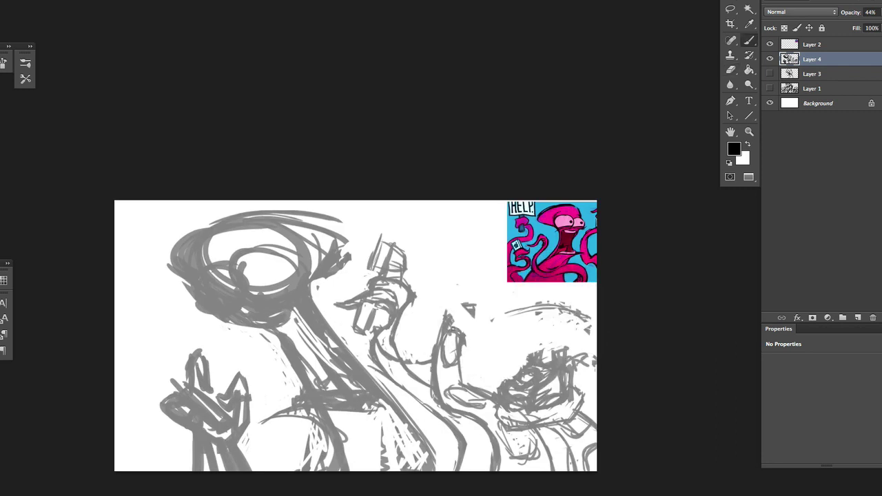
{"action": "mouse_move", "coordinate": [447, 324]}
{"action": "left_mouse_down"}
{"action": "mouse_move", "coordinate": [510, 310]}
{"action": "mouse_move", "coordinate": [503, 376]}
{"action": "left_mouse_up"}
{"action": "left_click_drag", "start_coordinate": [485, 307], "coordinate": [517, 348]}
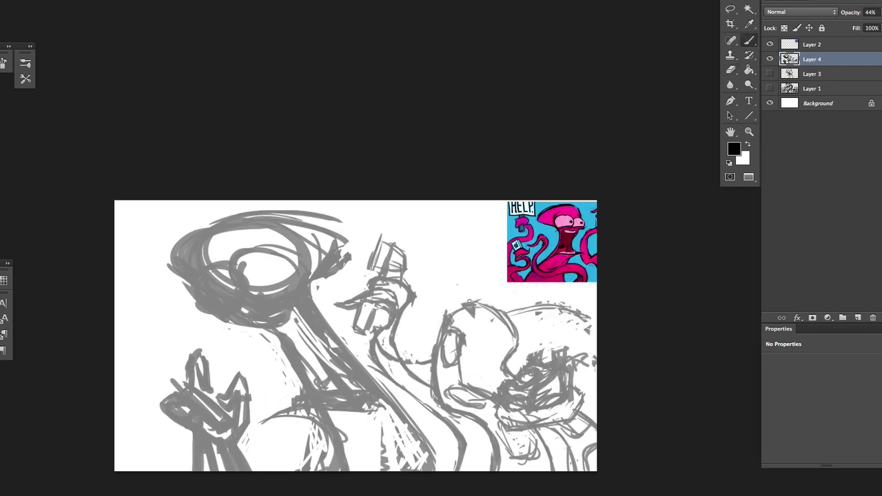
Add inner face curves, refine the head outline, and erase stray strokes above it
{"action": "left_click_drag", "start_coordinate": [447, 317], "coordinate": [520, 351]}
{"action": "left_click_drag", "start_coordinate": [465, 339], "coordinate": [513, 368]}
{"action": "left_click_drag", "start_coordinate": [484, 324], "coordinate": [514, 381]}
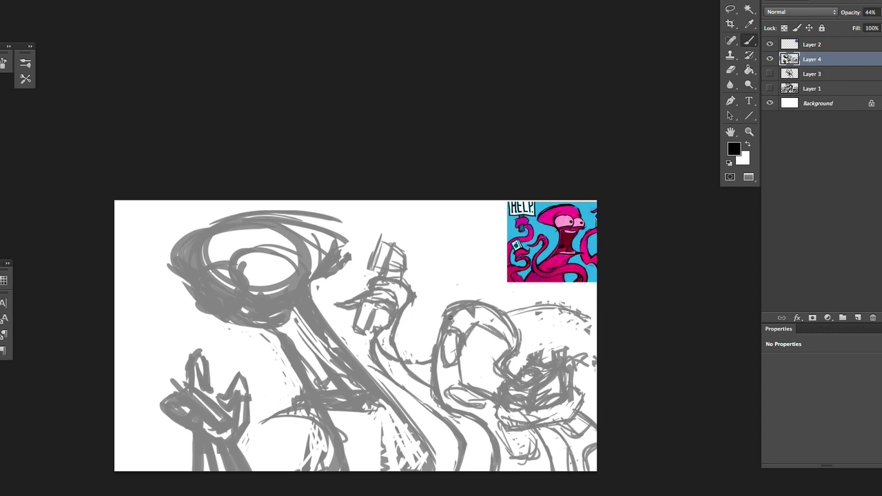
{"action": "key", "text": "e"}
{"action": "left_click_drag", "start_coordinate": [447, 303], "coordinate": [509, 305]}
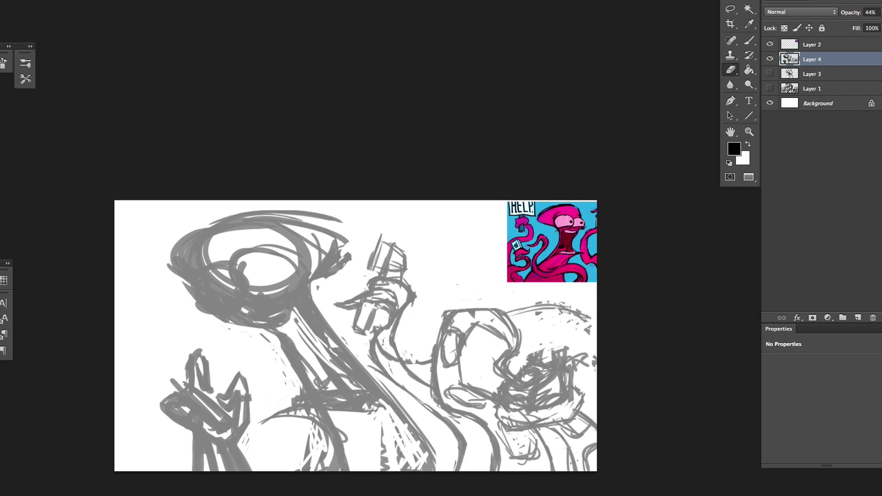
{"action": "key", "text": "b"}
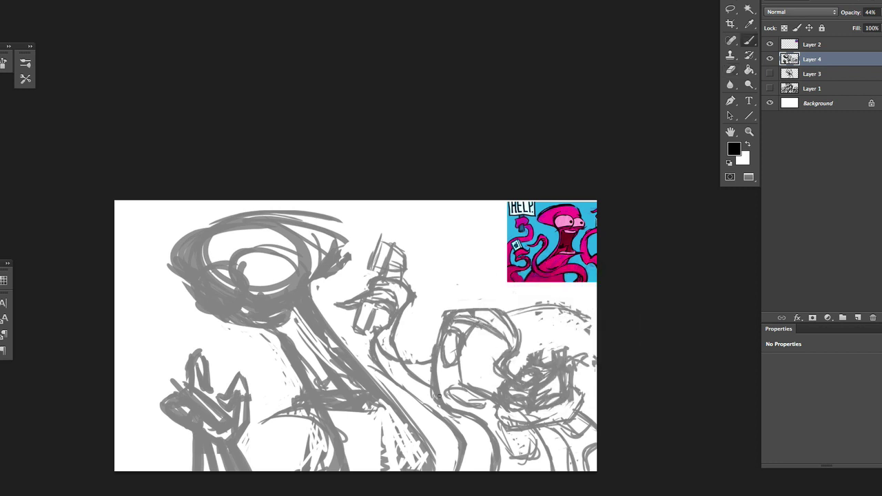
Lasso the phone-holding hand near the top centre and scale and reposition it with Free Transform
{"action": "left_click_drag", "start_coordinate": [625, 402], "coordinate": [584, 405]}
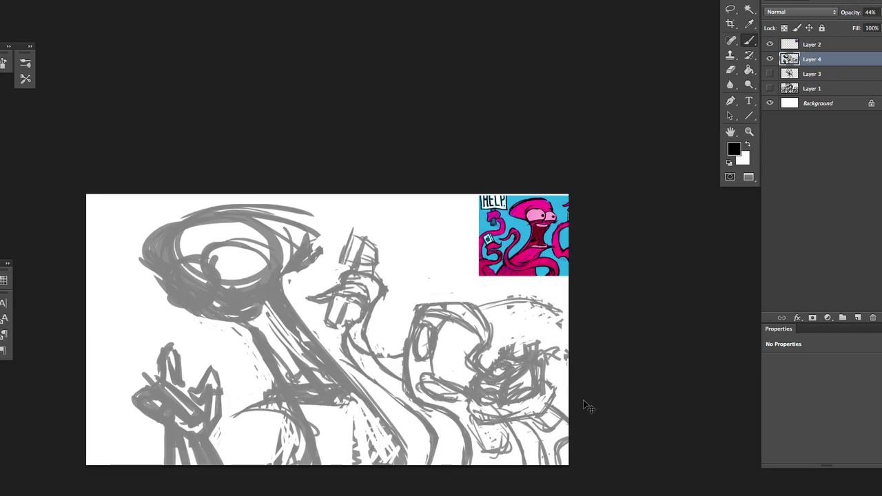
{"action": "left_click", "coordinate": [220, 347]}
{"action": "mouse_move", "coordinate": [359, 226]}
{"action": "left_mouse_down"}
{"action": "mouse_move", "coordinate": [381, 333]}
{"action": "mouse_move", "coordinate": [358, 226]}
{"action": "left_mouse_up"}
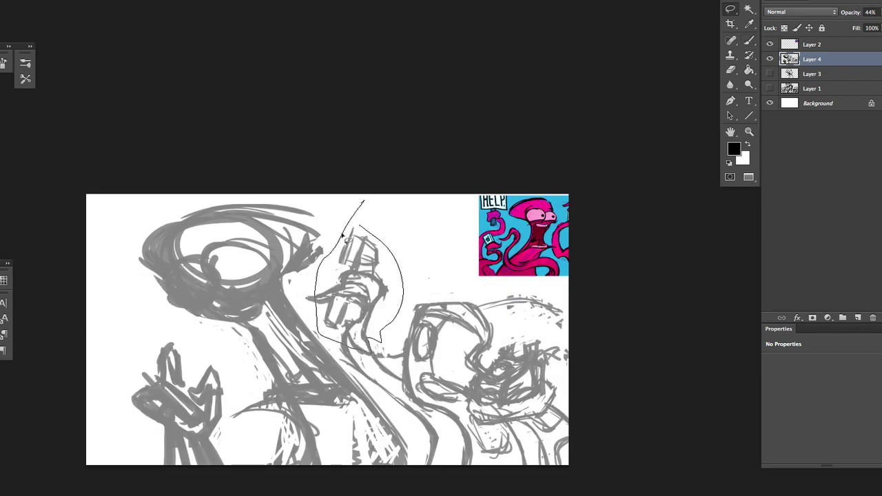
{"action": "key", "text": "ctrl+t"}
{"action": "key", "text": "Return"}
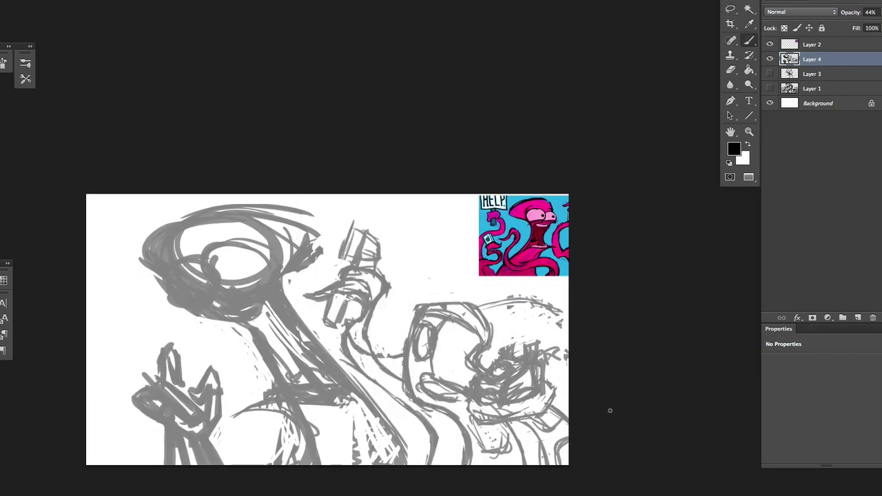
{"action": "left_click", "coordinate": [390, 213]}
{"action": "key", "text": "ctrl+t"}
{"action": "key", "text": "Return"}
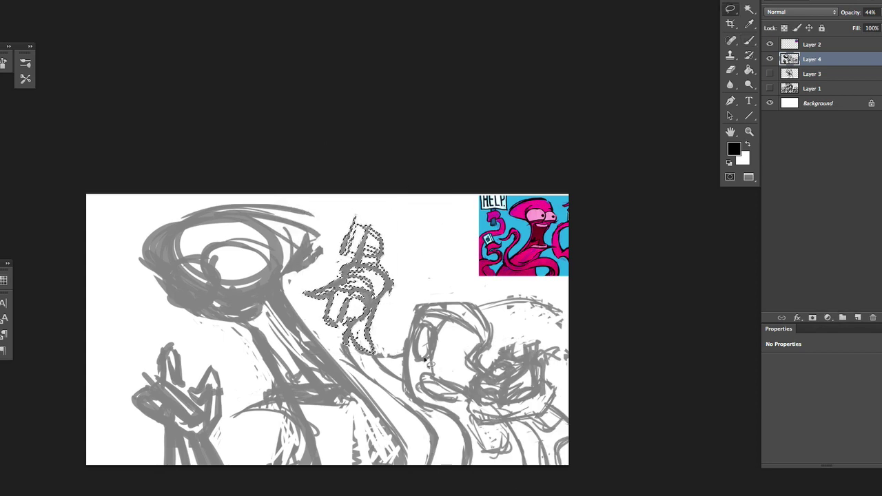
{"action": "key", "text": "l"}
{"action": "mouse_move", "coordinate": [344, 204]}
{"action": "left_mouse_down"}
{"action": "mouse_move", "coordinate": [304, 286]}
{"action": "mouse_move", "coordinate": [414, 460]}
{"action": "mouse_move", "coordinate": [344, 202]}
{"action": "mouse_move", "coordinate": [313, 210]}
{"action": "left_mouse_up"}
{"action": "key", "text": "ctrl+t"}
Brush over the large head's outline to strengthen it
{"action": "left_click", "coordinate": [521, 378]}
{"action": "mouse_move", "coordinate": [304, 227]}
{"action": "left_mouse_down"}
{"action": "mouse_move", "coordinate": [334, 264]}
{"action": "mouse_move", "coordinate": [283, 304]}
{"action": "left_mouse_up"}
{"action": "left_click_drag", "start_coordinate": [284, 289], "coordinate": [328, 353]}
{"action": "mouse_move", "coordinate": [141, 229]}
{"action": "left_mouse_down"}
{"action": "mouse_move", "coordinate": [158, 255]}
{"action": "mouse_move", "coordinate": [163, 285]}
{"action": "left_mouse_up"}
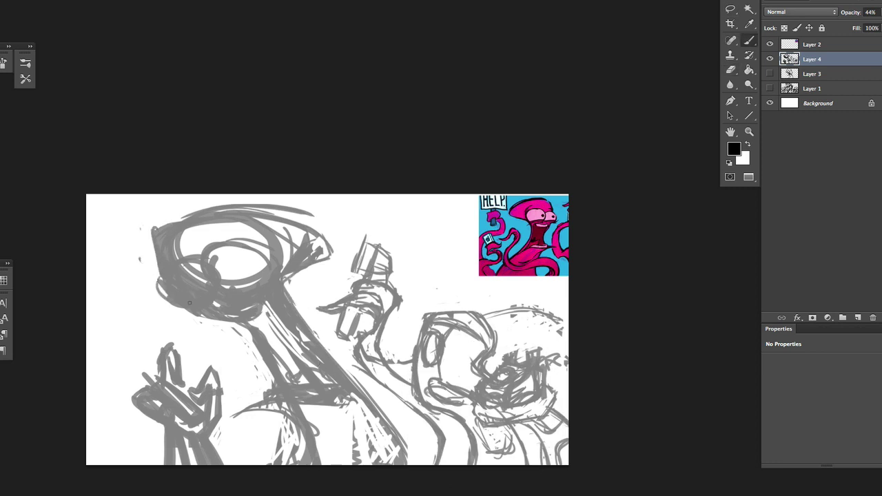
Redraw the lower-left hand and sketch a new arm beside the large head
{"action": "left_click_drag", "start_coordinate": [165, 344], "coordinate": [122, 430]}
{"action": "left_click_drag", "start_coordinate": [138, 385], "coordinate": [207, 413]}
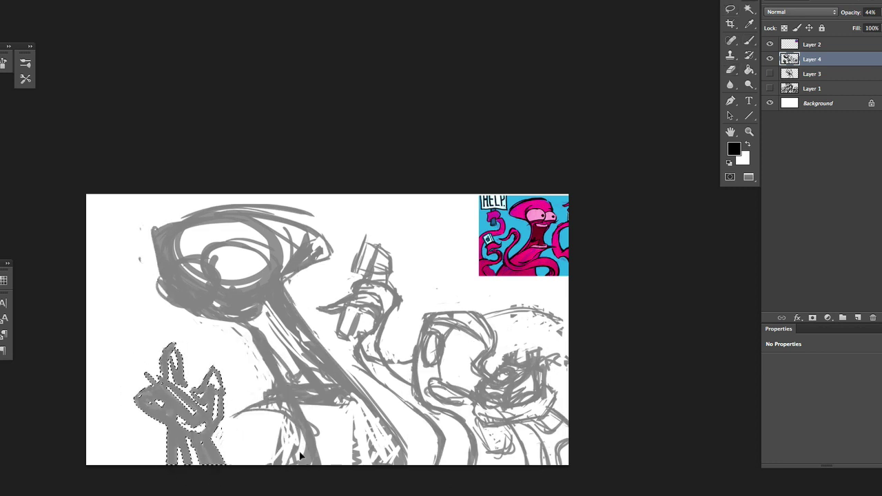
{"action": "left_click_drag", "start_coordinate": [206, 372], "coordinate": [339, 390]}
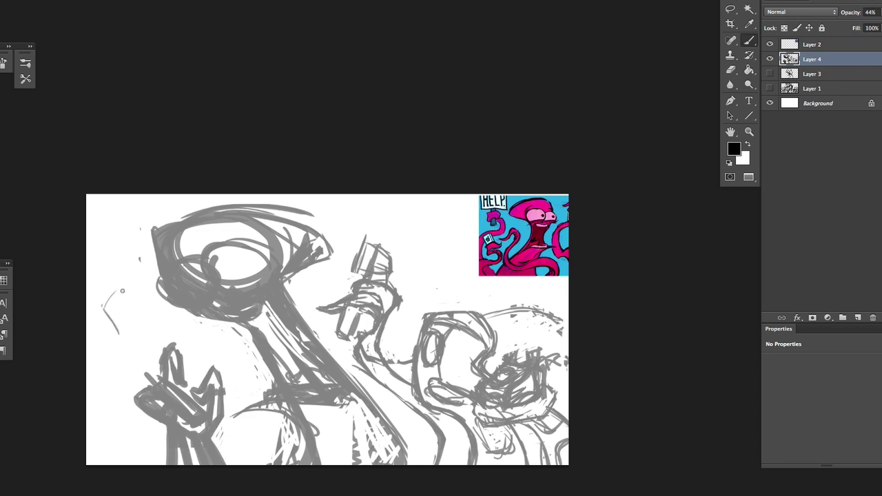
{"action": "left_click_drag", "start_coordinate": [98, 296], "coordinate": [128, 328]}
{"action": "left_click_drag", "start_coordinate": [94, 303], "coordinate": [130, 350]}
{"action": "left_click_drag", "start_coordinate": [133, 291], "coordinate": [95, 301]}
{"action": "mouse_move", "coordinate": [114, 273]}
{"action": "left_mouse_down"}
{"action": "mouse_move", "coordinate": [131, 324]}
{"action": "mouse_move", "coordinate": [152, 321]}
{"action": "mouse_move", "coordinate": [91, 399]}
{"action": "left_mouse_up"}
{"action": "key", "text": "ctrl+z"}
{"action": "left_click_drag", "start_coordinate": [131, 341], "coordinate": [87, 385]}
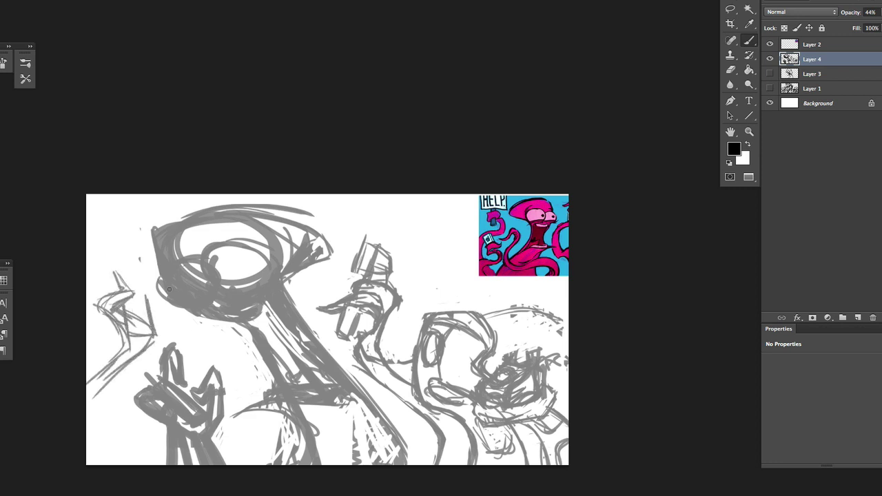
Draw a phone shape in the left hand and delete the stray zigzag strokes beside it
{"action": "left_click_drag", "start_coordinate": [158, 295], "coordinate": [128, 336]}
{"action": "mouse_move", "coordinate": [121, 304]}
{"action": "left_mouse_down"}
{"action": "mouse_move", "coordinate": [135, 330]}
{"action": "mouse_move", "coordinate": [159, 335]}
{"action": "left_mouse_up"}
{"action": "mouse_move", "coordinate": [143, 282]}
{"action": "left_mouse_down"}
{"action": "mouse_move", "coordinate": [95, 414]}
{"action": "mouse_move", "coordinate": [128, 463]}
{"action": "left_mouse_up"}
{"action": "key", "text": "l"}
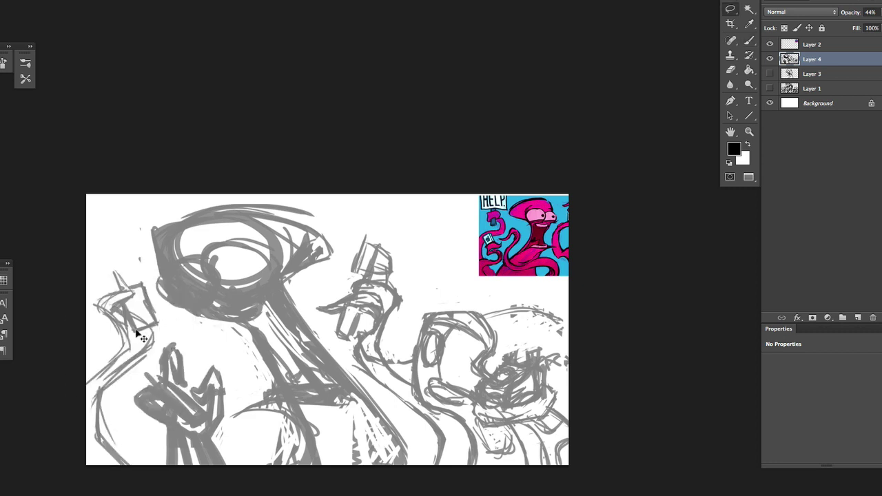
{"action": "left_click_drag", "start_coordinate": [114, 269], "coordinate": [98, 305]}
{"action": "key", "text": "Delete"}
Redraw the phone outline and the hand holding it, erasing stray lines below
{"action": "key", "text": "b"}
{"action": "mouse_move", "coordinate": [134, 330]}
{"action": "left_mouse_down"}
{"action": "mouse_move", "coordinate": [117, 283]}
{"action": "mouse_move", "coordinate": [123, 301]}
{"action": "left_mouse_up"}
{"action": "left_click_drag", "start_coordinate": [118, 296], "coordinate": [136, 301]}
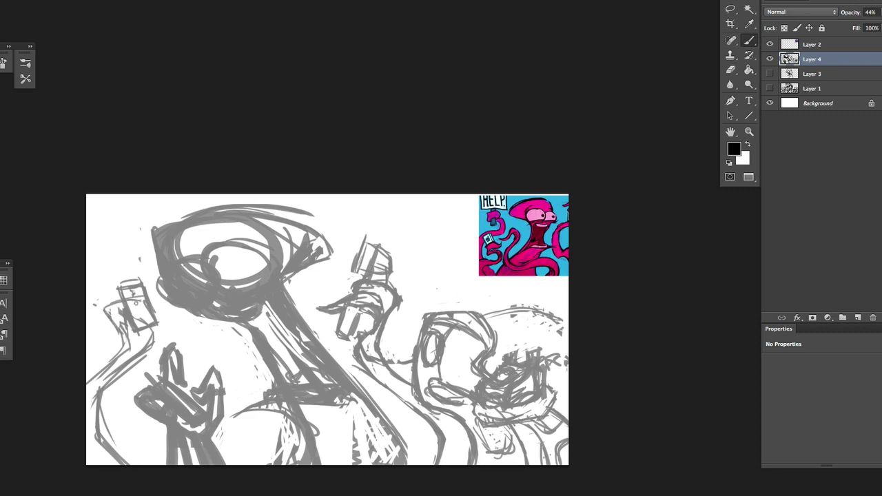
{"action": "left_click_drag", "start_coordinate": [137, 332], "coordinate": [147, 364]}
{"action": "mouse_move", "coordinate": [104, 308]}
{"action": "left_mouse_down"}
{"action": "mouse_move", "coordinate": [123, 330]}
{"action": "mouse_move", "coordinate": [186, 345]}
{"action": "left_mouse_up"}
{"action": "left_click_drag", "start_coordinate": [181, 329], "coordinate": [186, 375]}
{"action": "left_click_drag", "start_coordinate": [159, 341], "coordinate": [153, 368]}
{"action": "key", "text": "l"}
{"action": "key", "text": "e"}
{"action": "mouse_move", "coordinate": [110, 314]}
{"action": "left_mouse_down"}
{"action": "mouse_move", "coordinate": [144, 347]}
{"action": "mouse_move", "coordinate": [125, 345]}
{"action": "mouse_move", "coordinate": [106, 421]}
{"action": "left_mouse_up"}
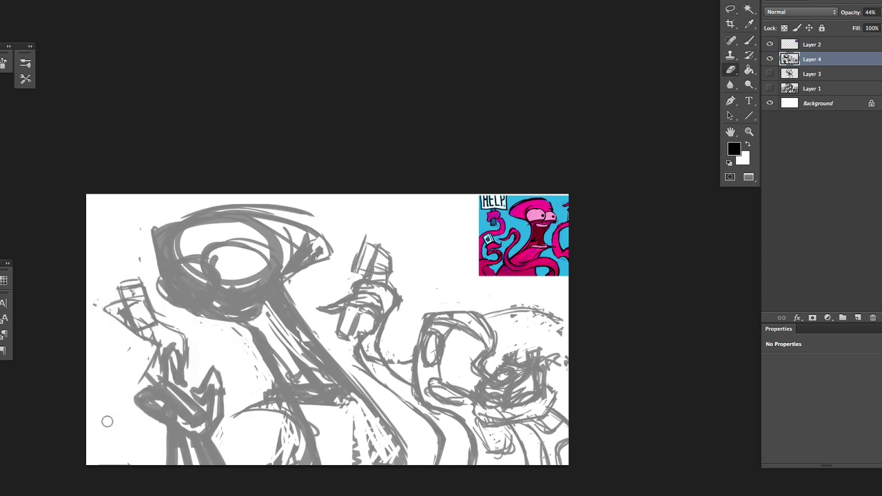
Lasso the left hand and phone, then move it up-left and rotate it
{"action": "key", "text": "l"}
{"action": "mouse_move", "coordinate": [121, 262]}
{"action": "left_mouse_down"}
{"action": "mouse_move", "coordinate": [185, 324]}
{"action": "mouse_move", "coordinate": [127, 386]}
{"action": "mouse_move", "coordinate": [103, 276]}
{"action": "left_mouse_up"}
{"action": "key", "text": "ctrl+t"}
{"action": "left_click_drag", "start_coordinate": [130, 324], "coordinate": [117, 306]}
{"action": "left_click_drag", "start_coordinate": [206, 255], "coordinate": [269, 307]}
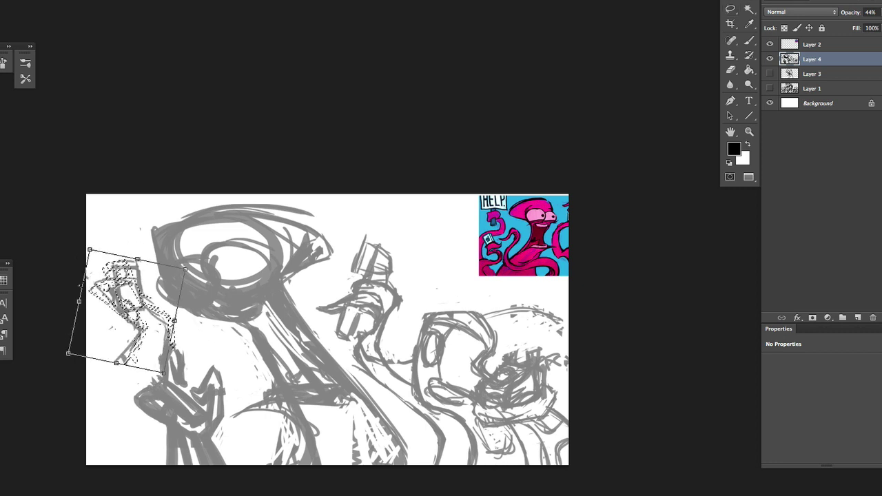
{"action": "mouse_move", "coordinate": [175, 321]}
{"action": "left_mouse_down"}
{"action": "mouse_move", "coordinate": [170, 311]}
{"action": "mouse_move", "coordinate": [87, 387]}
{"action": "left_mouse_up"}
{"action": "key", "text": "Return"}
Draw arm lines from the left hand toward the left edge, with marks near the phone
{"action": "key", "text": "b"}
{"action": "left_click_drag", "start_coordinate": [153, 350], "coordinate": [131, 412]}
{"action": "left_click_drag", "start_coordinate": [131, 376], "coordinate": [112, 464]}
{"action": "left_click_drag", "start_coordinate": [161, 329], "coordinate": [120, 417]}
{"action": "left_click_drag", "start_coordinate": [131, 343], "coordinate": [115, 327]}
{"action": "left_click_drag", "start_coordinate": [111, 326], "coordinate": [112, 288]}
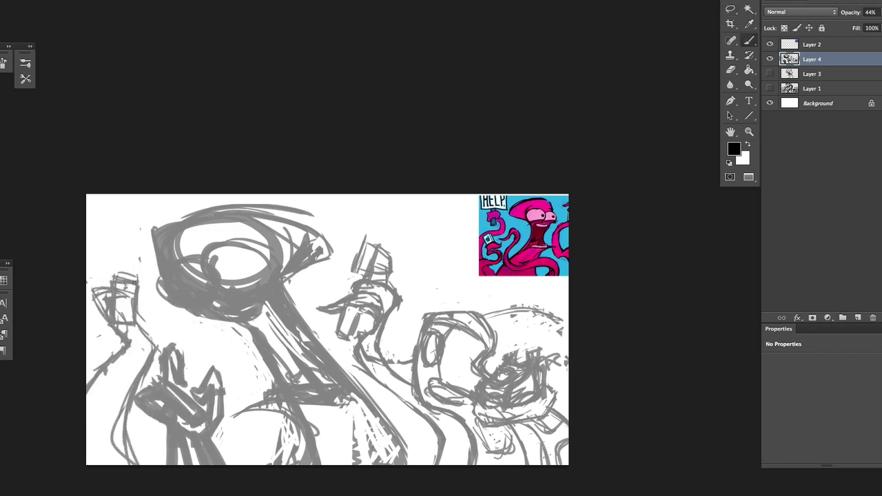
Try transforming the lower-left hand, undo it, and draw small curls left of the head
{"action": "key", "text": "l"}
{"action": "left_click_drag", "start_coordinate": [131, 414], "coordinate": [151, 330]}
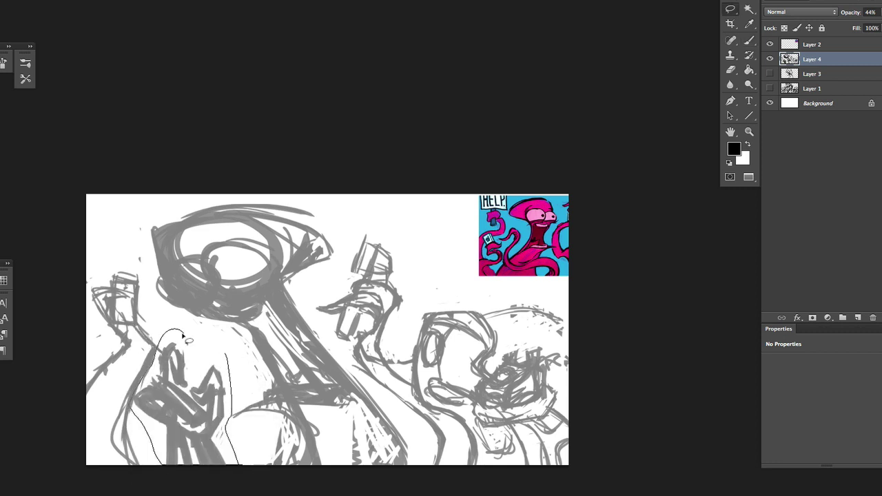
{"action": "key", "text": "ctrl+t"}
{"action": "mouse_move", "coordinate": [180, 400]}
{"action": "left_mouse_down"}
{"action": "mouse_move", "coordinate": [186, 386]}
{"action": "mouse_move", "coordinate": [210, 419]}
{"action": "left_mouse_up"}
{"action": "key", "text": "Return"}
{"action": "key", "text": "ctrl+z"}
{"action": "key", "text": "b"}
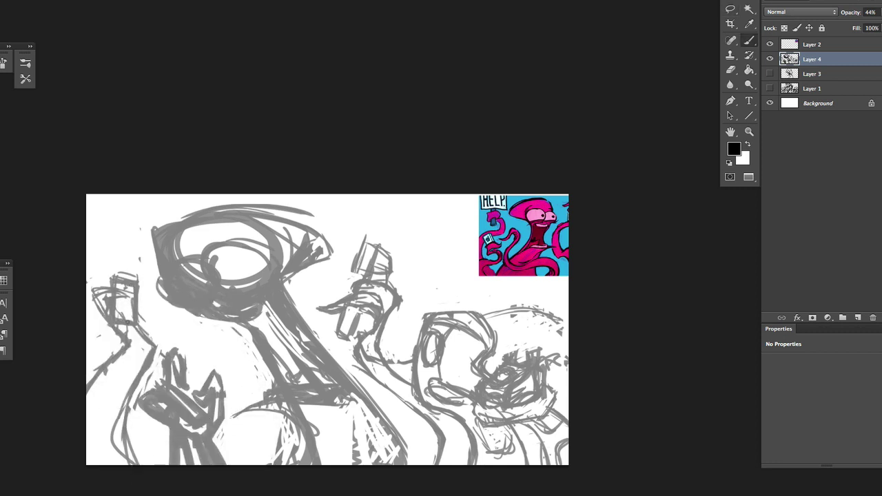
{"action": "mouse_move", "coordinate": [187, 336]}
{"action": "left_mouse_down"}
{"action": "mouse_move", "coordinate": [178, 321]}
{"action": "mouse_move", "coordinate": [169, 330]}
{"action": "mouse_move", "coordinate": [147, 303]}
{"action": "left_mouse_up"}
Select the left hand and phone, move it down 52 px, and deselect
{"action": "key", "text": "l"}
{"action": "mouse_move", "coordinate": [135, 260]}
{"action": "left_mouse_down"}
{"action": "mouse_move", "coordinate": [157, 343]}
{"action": "mouse_move", "coordinate": [103, 310]}
{"action": "mouse_move", "coordinate": [135, 262]}
{"action": "left_mouse_up"}
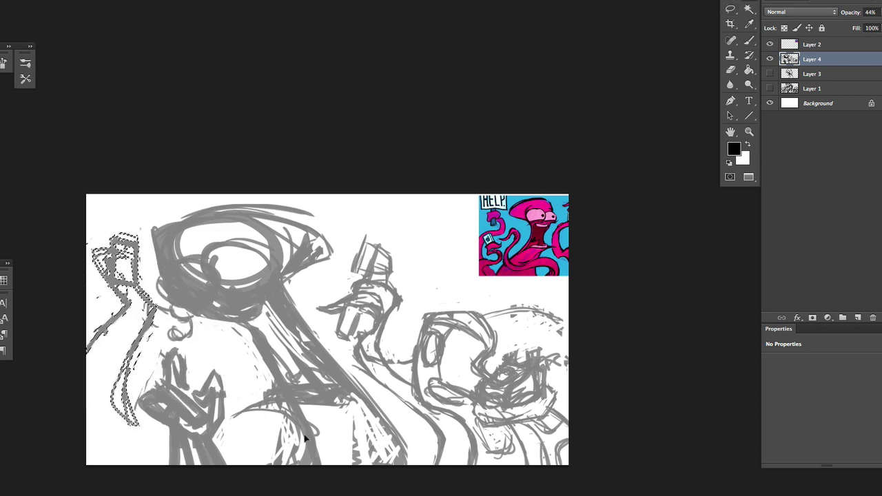
{"action": "left_click_drag", "start_coordinate": [149, 362], "coordinate": [149, 398]}
{"action": "key", "text": "ctrl+d"}
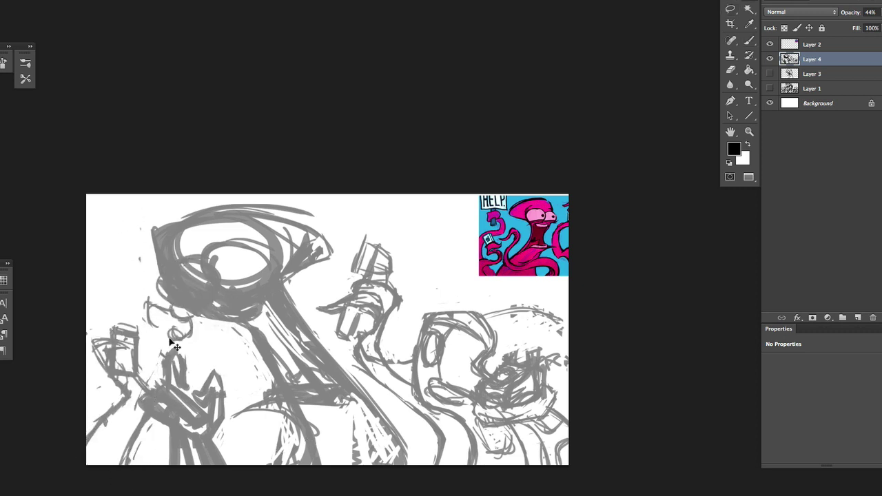
Erase the curls and draw a long tentacle curve left of the large head
{"action": "key", "text": "e"}
{"action": "mouse_move", "coordinate": [170, 328]}
{"action": "left_mouse_down"}
{"action": "mouse_move", "coordinate": [146, 297]}
{"action": "mouse_move", "coordinate": [93, 272]}
{"action": "mouse_move", "coordinate": [136, 288]}
{"action": "left_mouse_up"}
{"action": "key", "text": "b"}
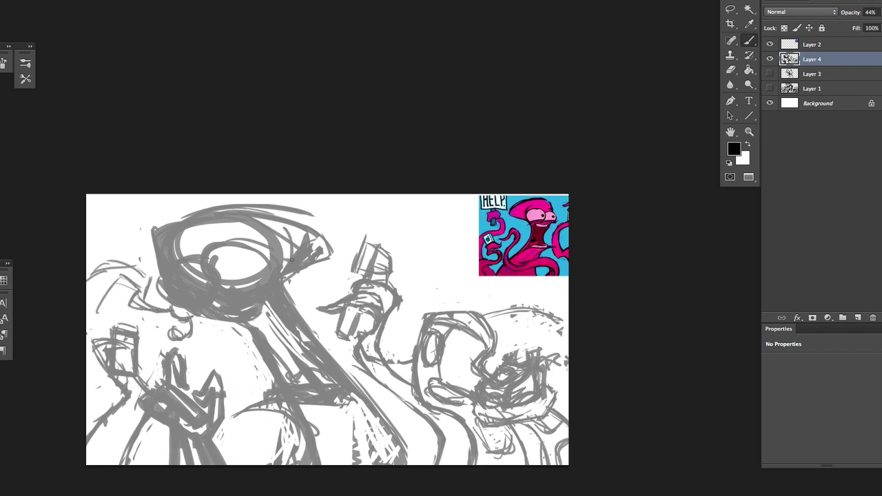
{"action": "mouse_move", "coordinate": [109, 279]}
{"action": "left_mouse_down"}
{"action": "mouse_move", "coordinate": [101, 343]}
{"action": "mouse_move", "coordinate": [123, 277]}
{"action": "mouse_move", "coordinate": [164, 316]}
{"action": "left_mouse_up"}
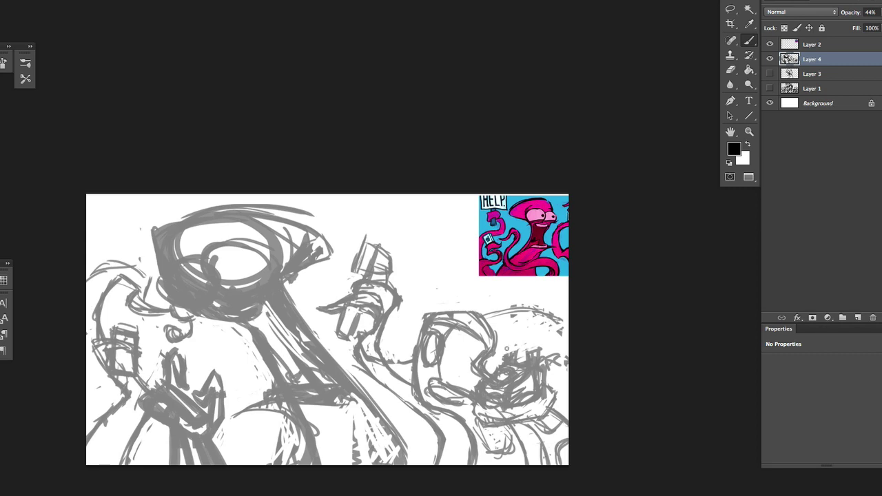
Hide Layer 2 so the pink HELP reference picture no longer shows
{"action": "scroll", "coordinate": [382, 351], "scroll_direction": "left", "scroll_amount": 3}
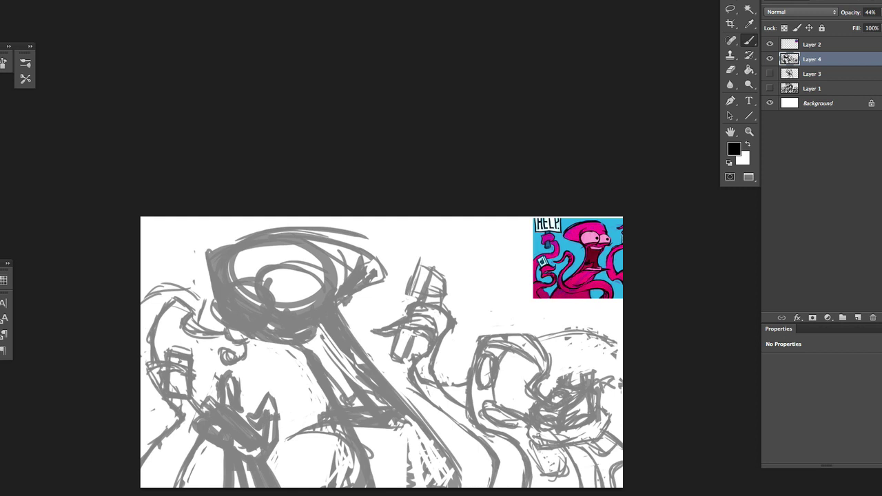
{"action": "left_click", "coordinate": [770, 44]}
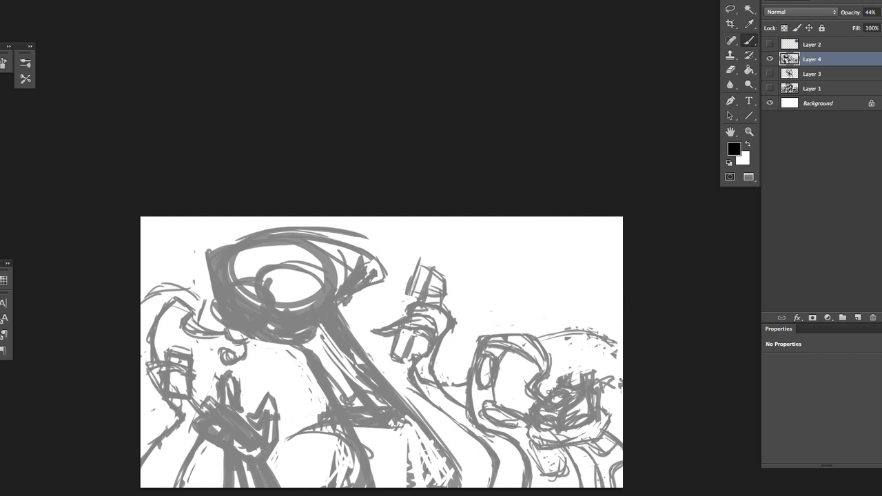
{"action": "scroll", "coordinate": [558, 387], "scroll_direction": "right", "scroll_amount": 2}
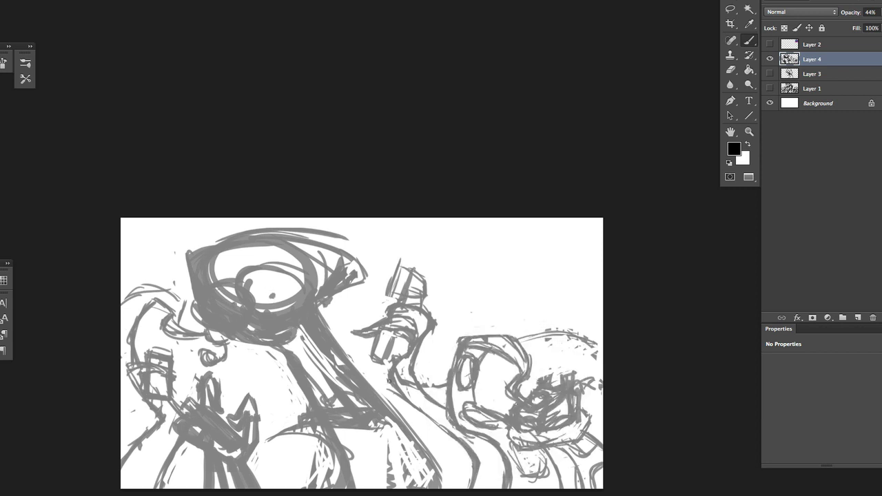
Hatch grey shading strokes across the central creature's body on Layer 4, erasing and redoing missteps
{"action": "mouse_move", "coordinate": [317, 345]}
{"action": "left_mouse_down"}
{"action": "mouse_move", "coordinate": [263, 360]}
{"action": "mouse_move", "coordinate": [266, 351]}
{"action": "mouse_move", "coordinate": [241, 370]}
{"action": "mouse_move", "coordinate": [295, 348]}
{"action": "mouse_move", "coordinate": [231, 380]}
{"action": "left_mouse_up"}
{"action": "key", "text": "ctrl+z"}
{"action": "left_click_drag", "start_coordinate": [296, 361], "coordinate": [279, 374]}
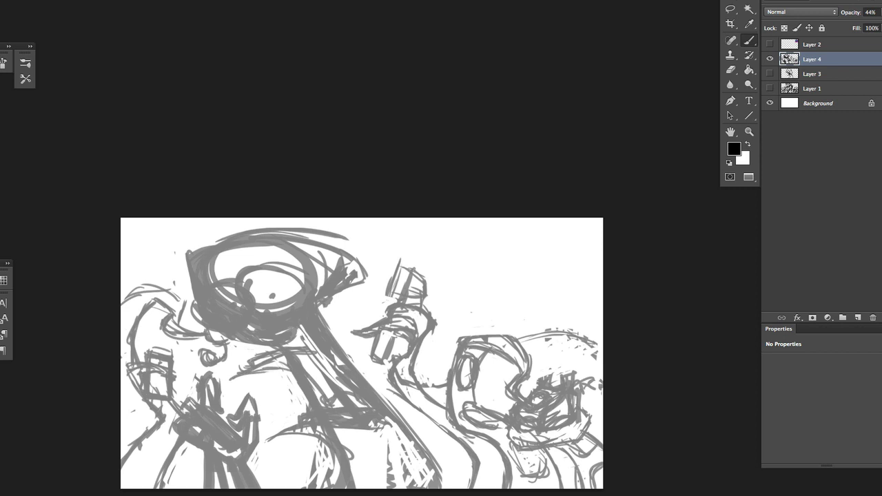
{"action": "key", "text": "e"}
{"action": "mouse_move", "coordinate": [313, 407]}
{"action": "left_mouse_down"}
{"action": "mouse_move", "coordinate": [296, 420]}
{"action": "mouse_move", "coordinate": [324, 466]}
{"action": "left_mouse_up"}
{"action": "key", "text": "ctrl+alt+z"}
{"action": "key", "text": "ctrl+alt+z"}
{"action": "key", "text": "ctrl+alt+z"}
{"action": "key", "text": "ctrl+alt+z"}
{"action": "key", "text": "ctrl+alt+z"}
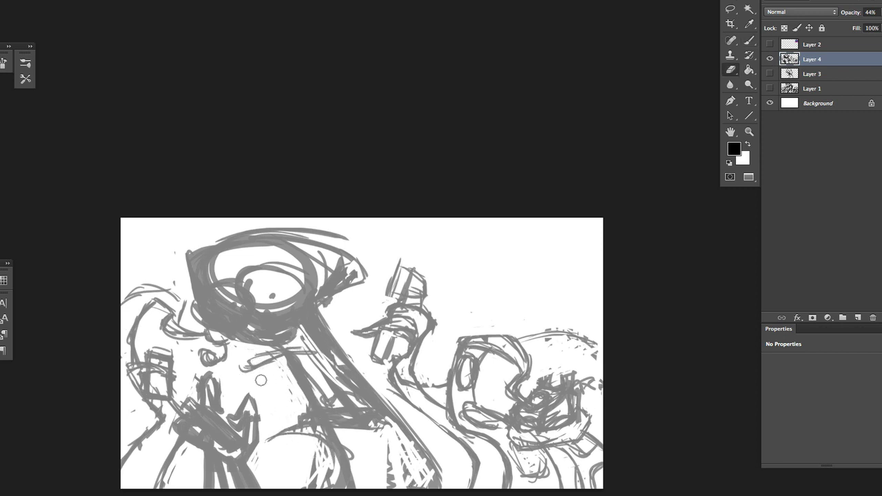
{"action": "key", "text": "b"}
{"action": "left_click_drag", "start_coordinate": [279, 355], "coordinate": [234, 372]}
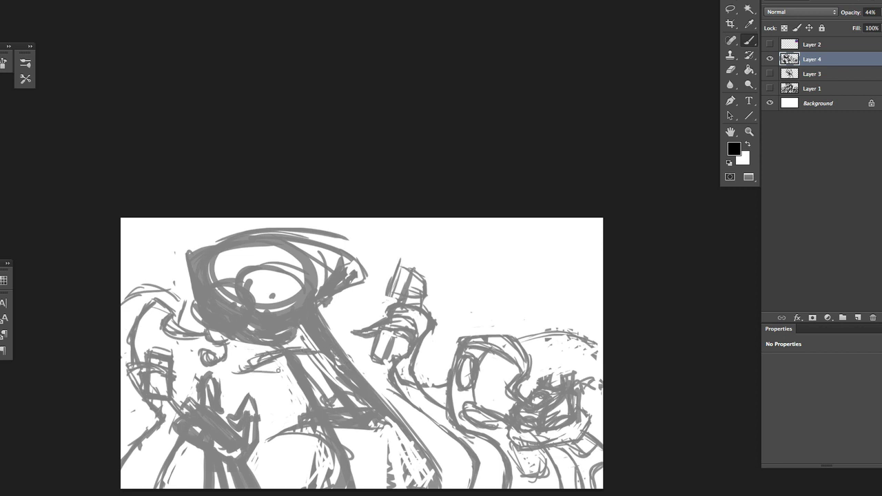
{"action": "left_click_drag", "start_coordinate": [287, 364], "coordinate": [231, 381]}
{"action": "mouse_move", "coordinate": [286, 370]}
{"action": "left_mouse_down"}
{"action": "mouse_move", "coordinate": [227, 378]}
{"action": "mouse_move", "coordinate": [277, 380]}
{"action": "left_mouse_up"}
{"action": "left_click_drag", "start_coordinate": [332, 377], "coordinate": [310, 396]}
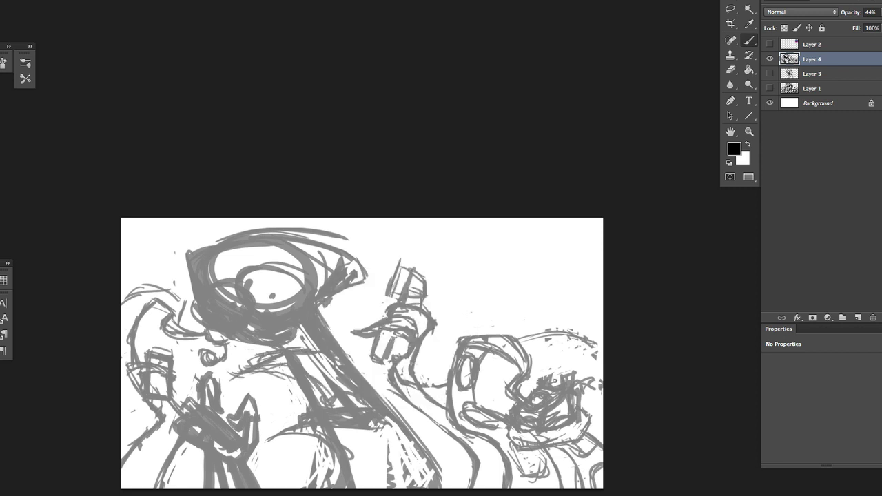
Letter HELLO? in the upper right and draw the sign board, post and crossbar
{"action": "mouse_move", "coordinate": [455, 229]}
{"action": "left_mouse_down"}
{"action": "mouse_move", "coordinate": [457, 265]}
{"action": "mouse_move", "coordinate": [514, 257]}
{"action": "left_mouse_up"}
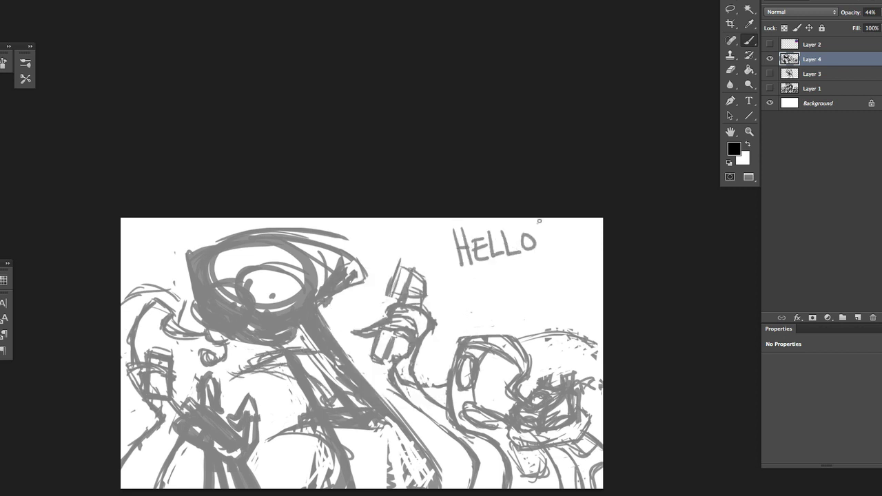
{"action": "left_click_drag", "start_coordinate": [539, 222], "coordinate": [546, 248]}
{"action": "mouse_move", "coordinate": [563, 220]}
{"action": "left_mouse_down"}
{"action": "mouse_move", "coordinate": [565, 256]}
{"action": "mouse_move", "coordinate": [452, 279]}
{"action": "left_mouse_up"}
{"action": "left_click_drag", "start_coordinate": [442, 219], "coordinate": [450, 282]}
{"action": "left_click_drag", "start_coordinate": [556, 219], "coordinate": [565, 264]}
{"action": "mouse_move", "coordinate": [506, 270]}
{"action": "left_mouse_down"}
{"action": "mouse_move", "coordinate": [511, 321]}
{"action": "mouse_move", "coordinate": [531, 315]}
{"action": "left_mouse_up"}
{"action": "left_click_drag", "start_coordinate": [510, 322], "coordinate": [535, 318]}
{"action": "left_click_drag", "start_coordinate": [516, 271], "coordinate": [528, 307]}
{"action": "left_click_drag", "start_coordinate": [510, 277], "coordinate": [535, 273]}
{"action": "mouse_move", "coordinate": [497, 271]}
{"action": "left_mouse_down"}
{"action": "mouse_move", "coordinate": [500, 306]}
{"action": "mouse_move", "coordinate": [509, 301]}
{"action": "left_mouse_up"}
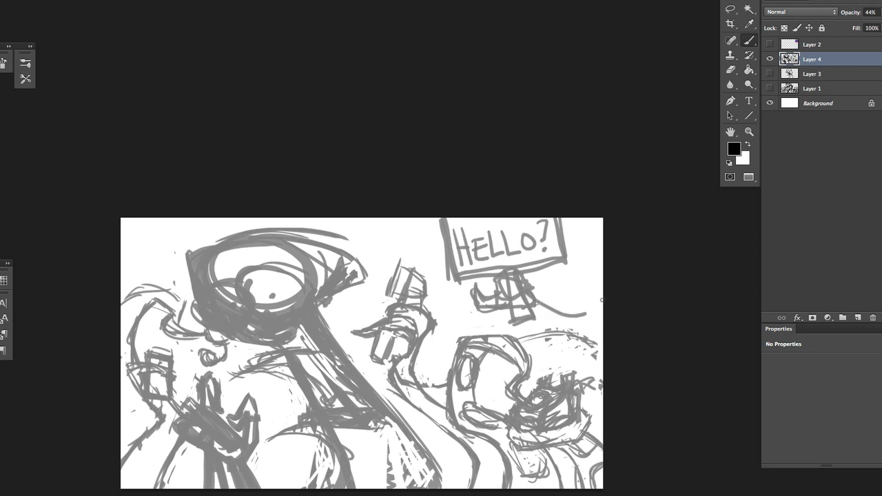
Lighten the stroke under the sign and draw tentacle arcs sweeping right from it
{"action": "key", "text": "e"}
{"action": "mouse_move", "coordinate": [506, 303]}
{"action": "left_mouse_down"}
{"action": "mouse_move", "coordinate": [475, 289]}
{"action": "mouse_move", "coordinate": [510, 305]}
{"action": "mouse_move", "coordinate": [495, 340]}
{"action": "mouse_move", "coordinate": [604, 303]}
{"action": "left_mouse_up"}
{"action": "left_click", "coordinate": [578, 253]}
{"action": "mouse_move", "coordinate": [535, 314]}
{"action": "left_mouse_down"}
{"action": "mouse_move", "coordinate": [604, 279]}
{"action": "mouse_move", "coordinate": [524, 359]}
{"action": "left_mouse_up"}
{"action": "mouse_move", "coordinate": [532, 329]}
{"action": "left_mouse_down"}
{"action": "mouse_move", "coordinate": [554, 297]}
{"action": "mouse_move", "coordinate": [591, 281]}
{"action": "left_mouse_up"}
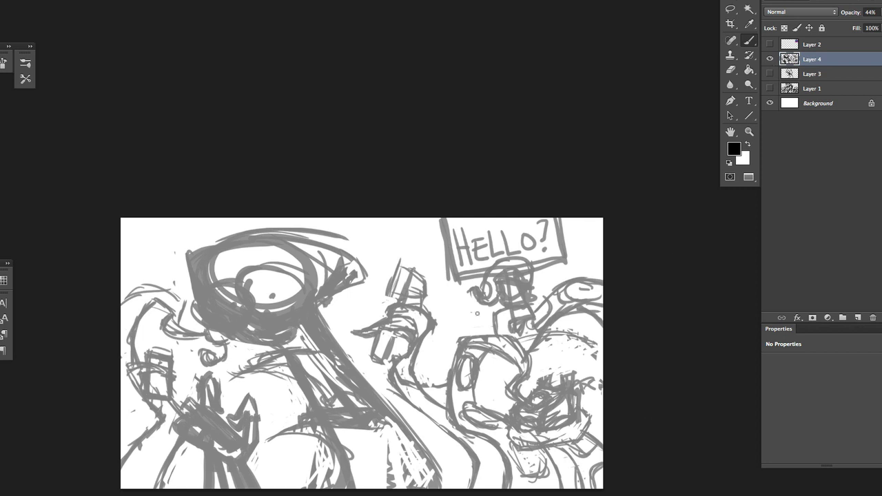
Rework the sign's hand and the strokes around the question mark
{"action": "key", "text": "e"}
{"action": "left_click_drag", "start_coordinate": [493, 263], "coordinate": [539, 262]}
{"action": "key", "text": "b"}
{"action": "left_click_drag", "start_coordinate": [541, 219], "coordinate": [545, 269]}
{"action": "left_click_drag", "start_coordinate": [529, 268], "coordinate": [549, 266]}
{"action": "key", "text": "e"}
{"action": "mouse_move", "coordinate": [548, 227]}
{"action": "left_mouse_down"}
{"action": "mouse_move", "coordinate": [559, 229]}
{"action": "mouse_move", "coordinate": [492, 335]}
{"action": "mouse_move", "coordinate": [445, 221]}
{"action": "left_mouse_up"}
Lasso-select the HELLO sign with its holder and move it slightly up and left
{"action": "key", "text": "b"}
{"action": "key", "text": "l"}
{"action": "key", "text": "v"}
{"action": "left_click_drag", "start_coordinate": [496, 290], "coordinate": [496, 270]}
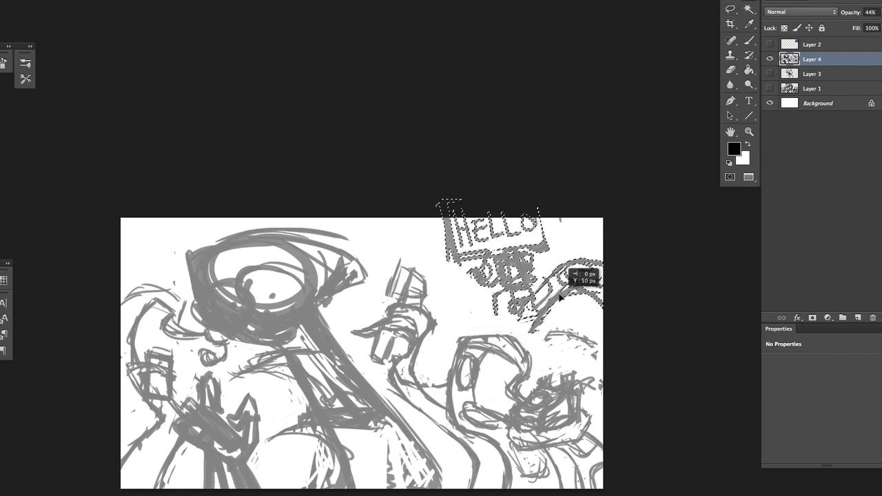
{"action": "key", "text": "ctrl+d"}
{"action": "key", "text": "l"}
{"action": "left_click_drag", "start_coordinate": [612, 323], "coordinate": [542, 331]}
{"action": "mouse_move", "coordinate": [551, 219]}
{"action": "left_mouse_down"}
{"action": "mouse_move", "coordinate": [534, 311]}
{"action": "mouse_move", "coordinate": [441, 215]}
{"action": "mouse_move", "coordinate": [551, 219]}
{"action": "left_mouse_up"}
{"action": "mouse_move", "coordinate": [513, 270]}
{"action": "left_mouse_down"}
{"action": "mouse_move", "coordinate": [500, 264]}
{"action": "mouse_move", "coordinate": [510, 268]}
{"action": "mouse_move", "coordinate": [511, 255]}
{"action": "mouse_move", "coordinate": [445, 262]}
{"action": "mouse_move", "coordinate": [531, 257]}
{"action": "mouse_move", "coordinate": [519, 250]}
{"action": "left_mouse_up"}
{"action": "key", "text": "ctrl+d"}
{"action": "key", "text": "b"}
Clear the leftover selection and start lowering the rough sketch's opacity
{"action": "key", "text": "l"}
{"action": "key", "text": "ctrl+d"}
{"action": "key", "text": "b"}
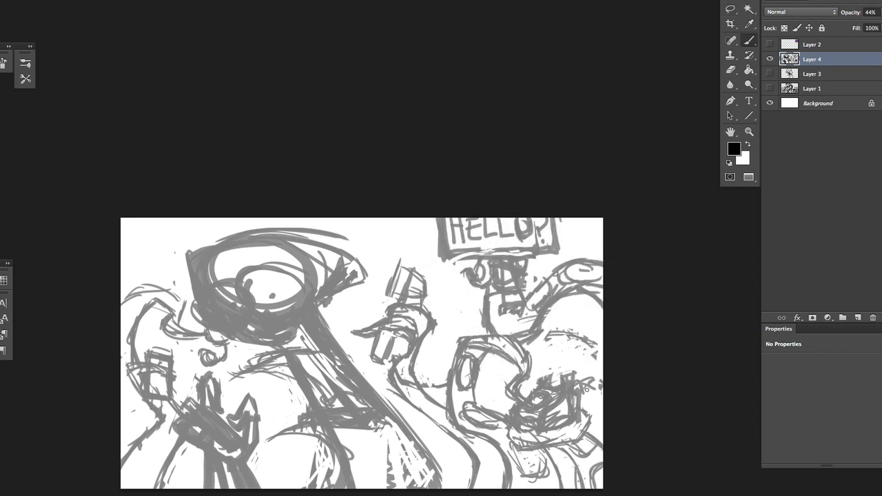
{"action": "left_click_drag", "start_coordinate": [585, 390], "coordinate": [638, 330]}
Lower Layer 4's opacity and add a new Layer 5 for the line art
{"action": "left_click_drag", "start_coordinate": [851, 12], "coordinate": [834, 12]}
{"action": "left_click", "coordinate": [858, 317]}
{"action": "scroll", "coordinate": [262, 207], "scroll_direction": "up", "scroll_amount": 5}
Ink the first eye's black oval outline and dab in its pupil
{"action": "left_click_drag", "start_coordinate": [245, 157], "coordinate": [272, 252]}
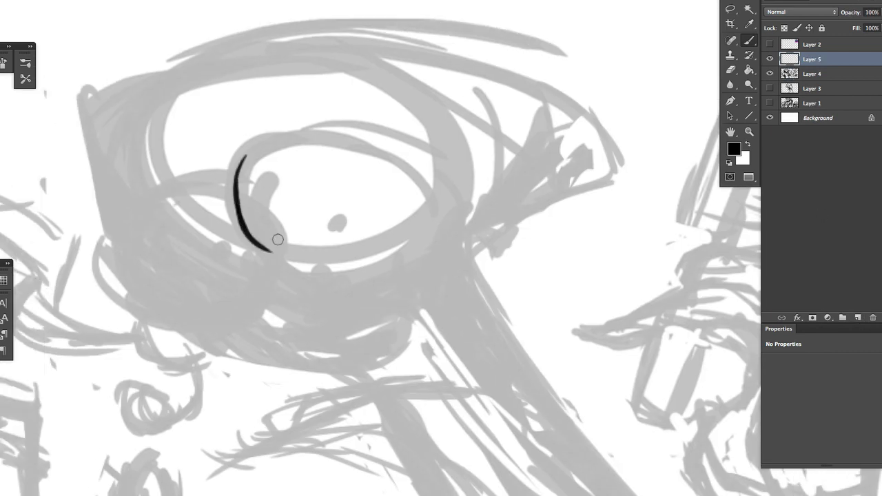
{"action": "left_click_drag", "start_coordinate": [242, 172], "coordinate": [386, 144]}
{"action": "key", "text": "ctrl+z"}
{"action": "mouse_move", "coordinate": [241, 200]}
{"action": "left_mouse_down"}
{"action": "mouse_move", "coordinate": [253, 237]}
{"action": "mouse_move", "coordinate": [434, 227]}
{"action": "mouse_move", "coordinate": [265, 260]}
{"action": "left_mouse_up"}
{"action": "left_click_drag", "start_coordinate": [434, 193], "coordinate": [314, 255]}
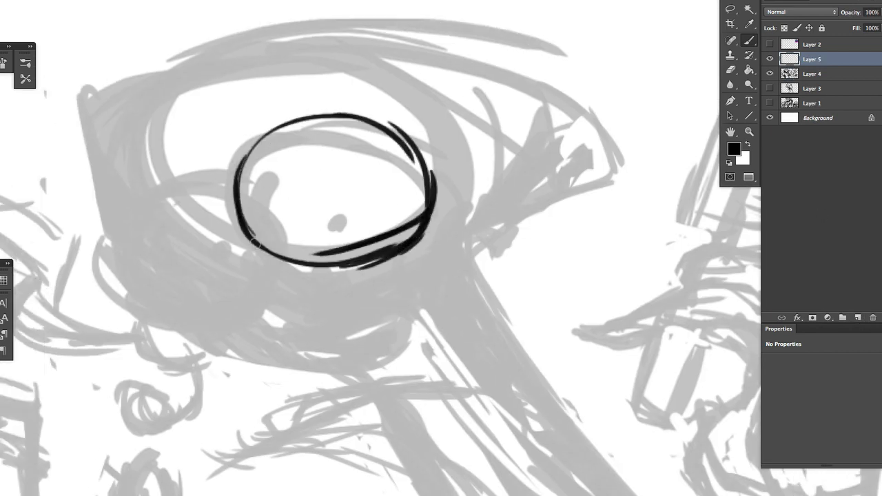
{"action": "left_click_drag", "start_coordinate": [332, 217], "coordinate": [345, 218]}
{"action": "left_click", "coordinate": [342, 215]}
Ink the second eye circle to the left and dot its pupil
{"action": "left_click_drag", "start_coordinate": [417, 281], "coordinate": [401, 272]}
{"action": "mouse_move", "coordinate": [224, 201]}
{"action": "left_mouse_down"}
{"action": "mouse_move", "coordinate": [217, 311]}
{"action": "mouse_move", "coordinate": [237, 270]}
{"action": "left_mouse_up"}
{"action": "key", "text": "ctrl+z"}
{"action": "mouse_move", "coordinate": [138, 314]}
{"action": "left_mouse_down"}
{"action": "mouse_move", "coordinate": [238, 282]}
{"action": "mouse_move", "coordinate": [338, 219]}
{"action": "mouse_move", "coordinate": [275, 253]}
{"action": "left_mouse_up"}
{"action": "left_click", "coordinate": [199, 255]}
{"action": "scroll", "coordinate": [212, 236], "scroll_direction": "down", "scroll_amount": 3}
{"action": "scroll", "coordinate": [277, 232], "scroll_direction": "down", "scroll_amount": 2}
{"action": "scroll", "coordinate": [278, 233], "scroll_direction": "left", "scroll_amount": 2}
{"action": "key", "text": "ctrl+z"}
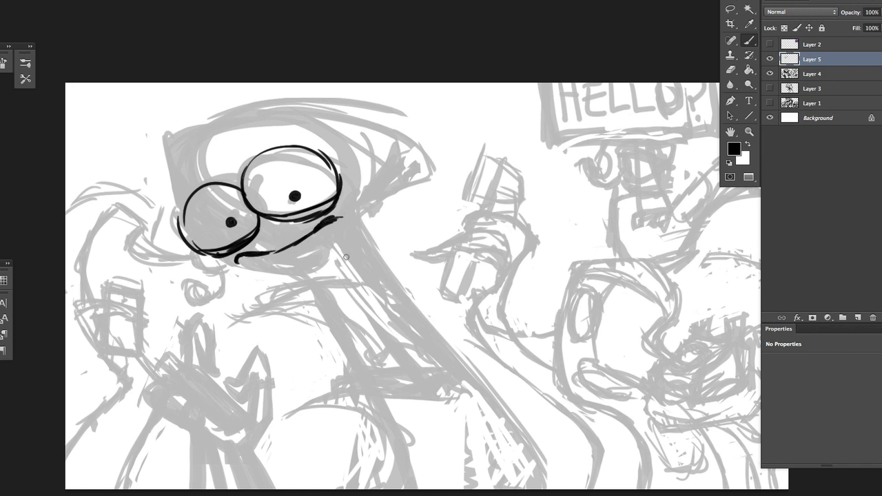
Ink the beak outline and the mouth line beneath it, redoing strokes that missed
{"action": "mouse_move", "coordinate": [340, 218]}
{"action": "left_mouse_down"}
{"action": "mouse_move", "coordinate": [386, 293]}
{"action": "mouse_move", "coordinate": [364, 281]}
{"action": "mouse_move", "coordinate": [319, 289]}
{"action": "mouse_move", "coordinate": [239, 333]}
{"action": "mouse_move", "coordinate": [317, 281]}
{"action": "left_mouse_up"}
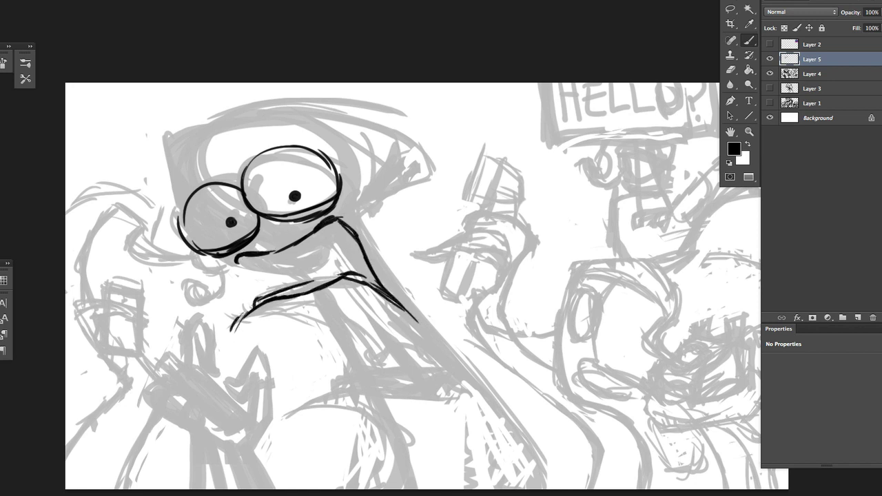
{"action": "key", "text": "ctrl+z"}
{"action": "left_click_drag", "start_coordinate": [254, 307], "coordinate": [343, 274]}
{"action": "mouse_move", "coordinate": [256, 261]}
{"action": "left_mouse_down"}
{"action": "mouse_move", "coordinate": [315, 234]}
{"action": "mouse_move", "coordinate": [257, 261]}
{"action": "mouse_move", "coordinate": [293, 279]}
{"action": "left_mouse_up"}
{"action": "scroll", "coordinate": [413, 275], "scroll_direction": "right", "scroll_amount": 1}
{"action": "key", "text": "ctrl+z"}
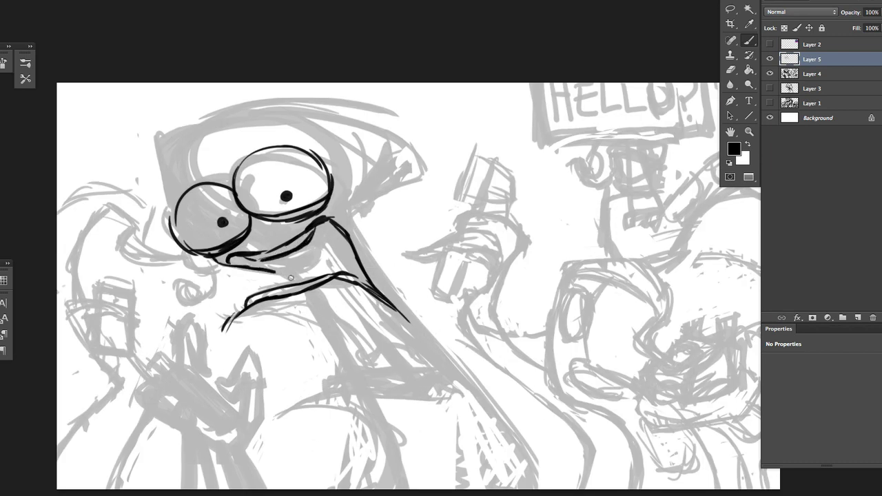
{"action": "key", "text": "ctrl+z"}
{"action": "left_click_drag", "start_coordinate": [229, 262], "coordinate": [309, 282]}
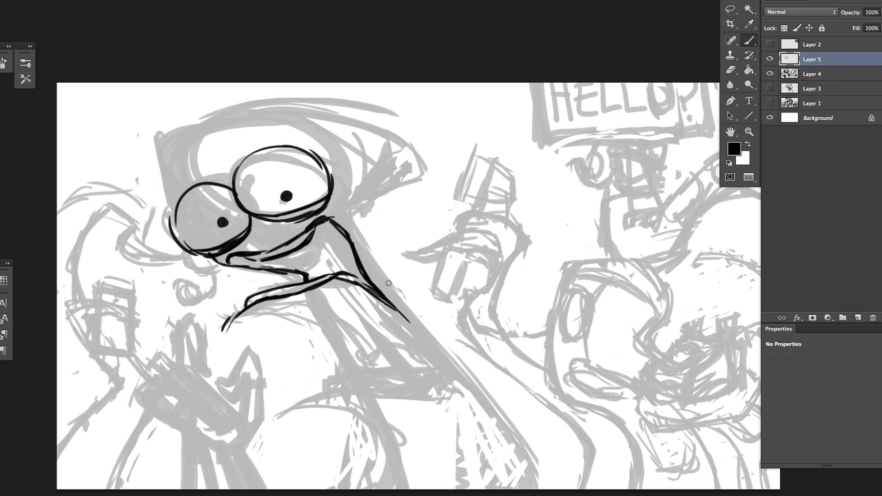
{"action": "left_click_drag", "start_coordinate": [356, 247], "coordinate": [369, 249]}
{"action": "scroll", "coordinate": [305, 241], "scroll_direction": "up", "scroll_amount": 3}
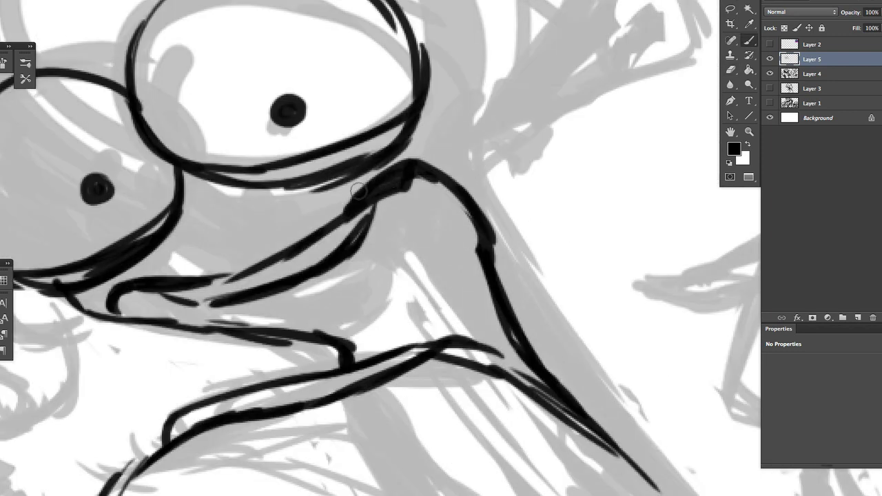
Redraw a heavier lower eyelid, erasing stray lines under the eye and by the beak
{"action": "key", "text": "e"}
{"action": "mouse_move", "coordinate": [413, 119]}
{"action": "left_mouse_down"}
{"action": "mouse_move", "coordinate": [324, 192]}
{"action": "mouse_move", "coordinate": [423, 113]}
{"action": "left_mouse_up"}
{"action": "key", "text": "b"}
{"action": "left_click_drag", "start_coordinate": [418, 78], "coordinate": [284, 156]}
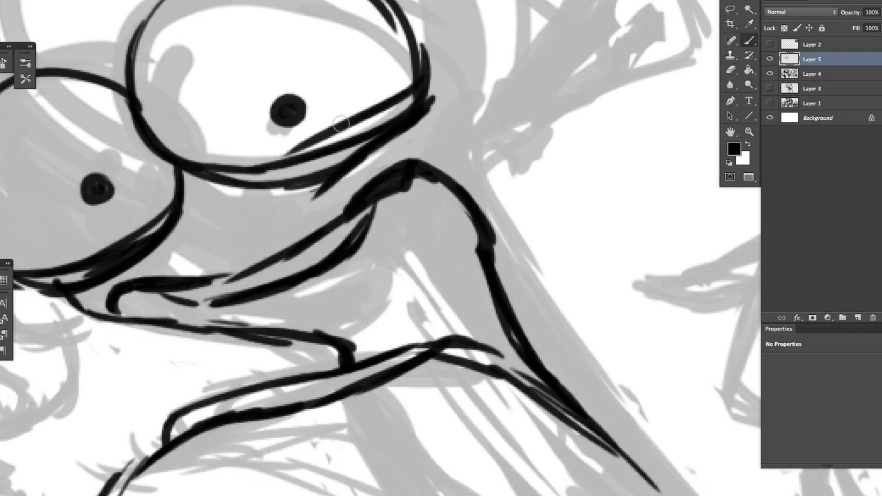
{"action": "key", "text": "ctrl+z"}
{"action": "mouse_move", "coordinate": [351, 116]}
{"action": "left_mouse_down"}
{"action": "mouse_move", "coordinate": [245, 165]}
{"action": "mouse_move", "coordinate": [414, 84]}
{"action": "mouse_move", "coordinate": [359, 129]}
{"action": "mouse_move", "coordinate": [252, 154]}
{"action": "left_mouse_up"}
{"action": "key", "text": "e"}
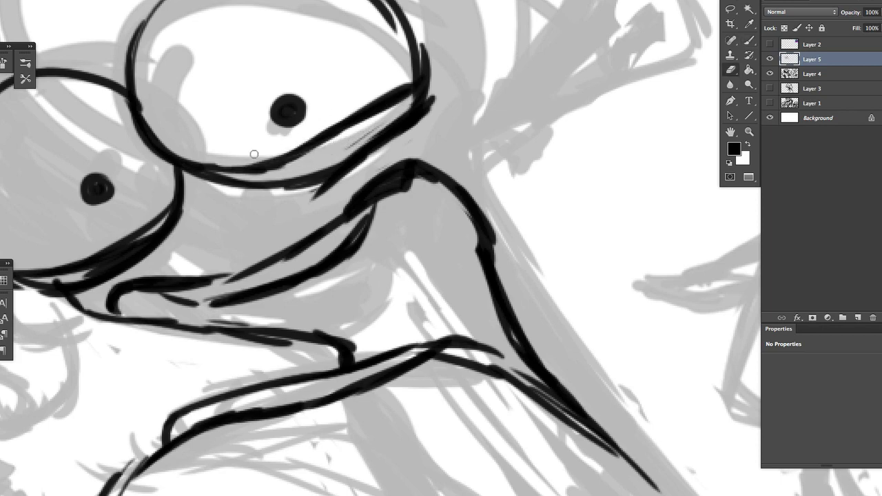
Add strokes near the eyelid and erase stray marks around the left eye
{"action": "scroll", "coordinate": [321, 141], "scroll_direction": "down", "scroll_amount": 2}
{"action": "key", "text": "b"}
{"action": "mouse_move", "coordinate": [363, 111]}
{"action": "left_mouse_down"}
{"action": "mouse_move", "coordinate": [315, 134]}
{"action": "mouse_move", "coordinate": [343, 130]}
{"action": "mouse_move", "coordinate": [316, 160]}
{"action": "left_mouse_up"}
{"action": "key", "text": "e"}
{"action": "left_click_drag", "start_coordinate": [193, 205], "coordinate": [117, 257]}
{"action": "mouse_move", "coordinate": [187, 223]}
{"action": "left_mouse_down"}
{"action": "mouse_move", "coordinate": [305, 223]}
{"action": "mouse_move", "coordinate": [224, 256]}
{"action": "left_mouse_up"}
{"action": "key", "text": "b"}
{"action": "left_click_drag", "start_coordinate": [363, 301], "coordinate": [315, 301]}
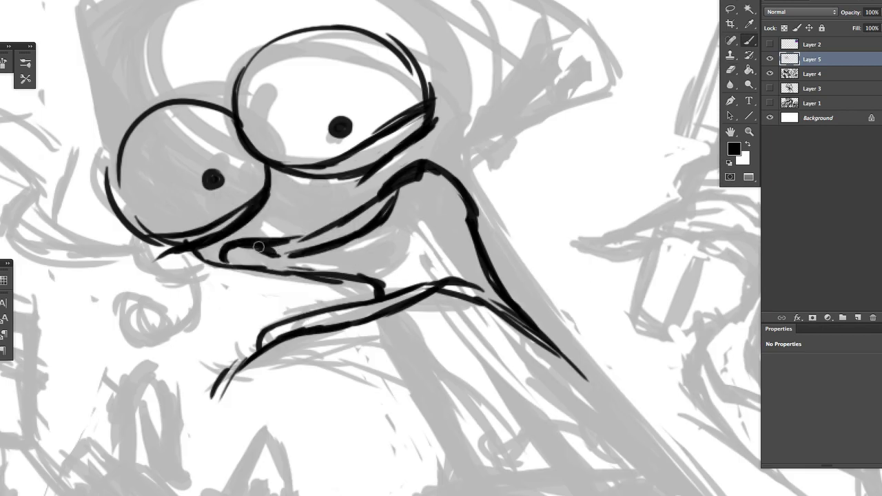
{"action": "scroll", "coordinate": [501, 239], "scroll_direction": "down", "scroll_amount": 2}
Ink the beak edge, long neck curve, chin arc and neck strokes
{"action": "left_click_drag", "start_coordinate": [489, 172], "coordinate": [499, 213]}
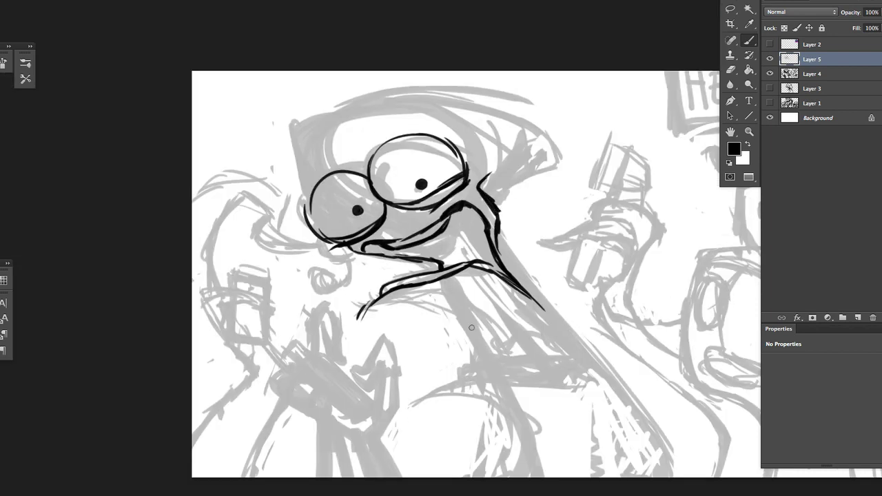
{"action": "left_click_drag", "start_coordinate": [534, 284], "coordinate": [413, 204]}
{"action": "left_click_drag", "start_coordinate": [376, 155], "coordinate": [532, 397]}
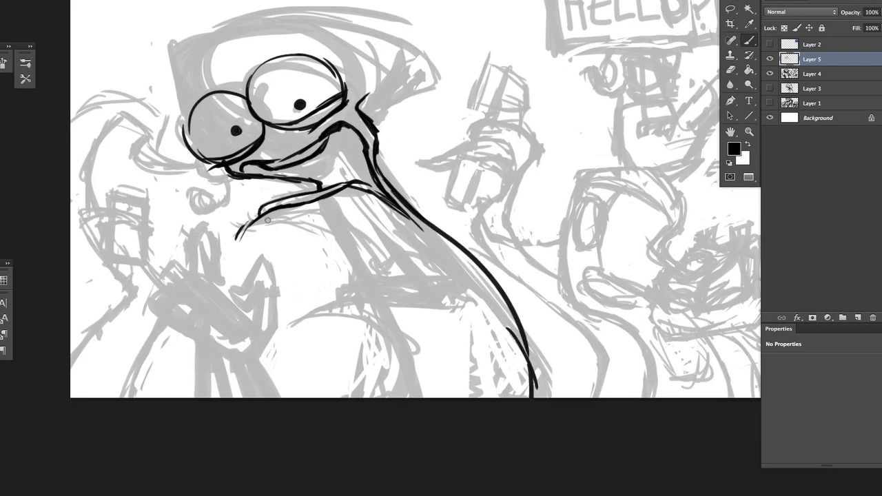
{"action": "mouse_move", "coordinate": [236, 243]}
{"action": "left_mouse_down"}
{"action": "mouse_move", "coordinate": [342, 227]}
{"action": "mouse_move", "coordinate": [350, 246]}
{"action": "left_mouse_up"}
{"action": "left_click_drag", "start_coordinate": [431, 335], "coordinate": [316, 384]}
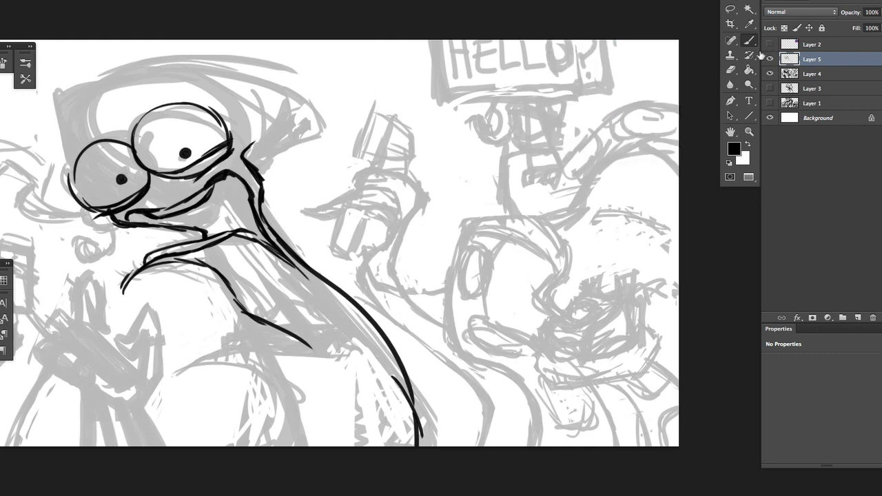
{"action": "mouse_move", "coordinate": [207, 272]}
{"action": "left_mouse_down"}
{"action": "mouse_move", "coordinate": [327, 376]}
{"action": "mouse_move", "coordinate": [400, 336]}
{"action": "left_mouse_up"}
{"action": "left_click_drag", "start_coordinate": [251, 217], "coordinate": [314, 297]}
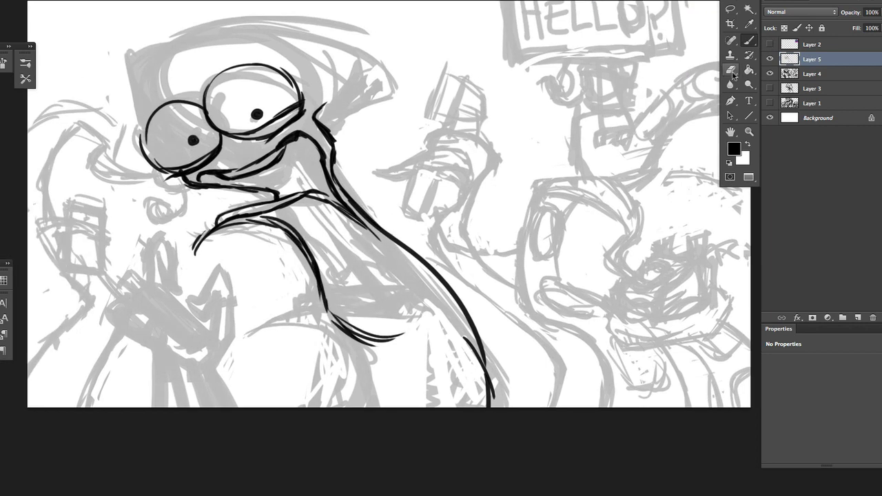
Ink the long body line down the neck
{"action": "key", "text": "e"}
{"action": "key", "text": "b"}
{"action": "left_click_drag", "start_coordinate": [290, 230], "coordinate": [324, 308]}
{"action": "mouse_move", "coordinate": [288, 224]}
{"action": "left_mouse_down"}
{"action": "mouse_move", "coordinate": [316, 293]}
{"action": "mouse_move", "coordinate": [293, 407]}
{"action": "left_mouse_up"}
{"action": "left_click_drag", "start_coordinate": [376, 333], "coordinate": [384, 337]}
Lasso a neck stroke and resize it with Free Transform
{"action": "key", "text": "l"}
{"action": "left_click_drag", "start_coordinate": [331, 317], "coordinate": [421, 355]}
{"action": "key", "text": "ctrl+t"}
{"action": "left_click_drag", "start_coordinate": [404, 324], "coordinate": [392, 311]}
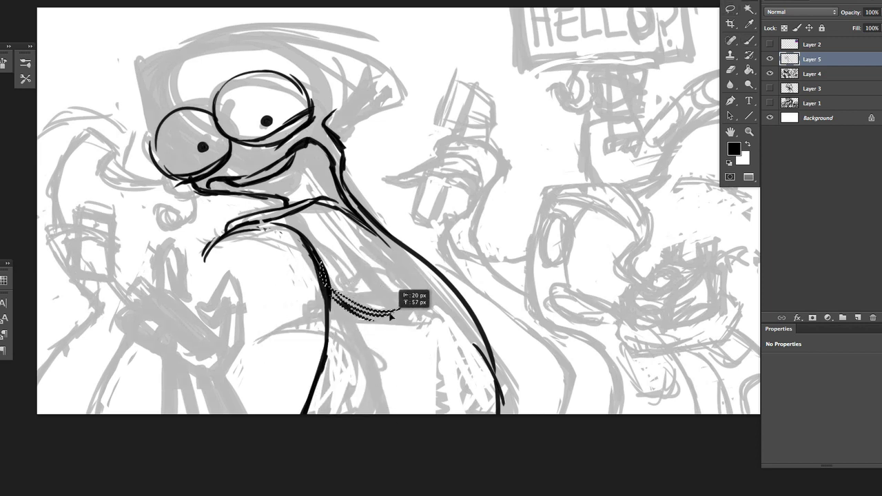
{"action": "scroll", "coordinate": [374, 348], "scroll_direction": "right", "scroll_amount": 2}
{"action": "left_click_drag", "start_coordinate": [376, 274], "coordinate": [354, 273]}
{"action": "key", "text": "Return"}
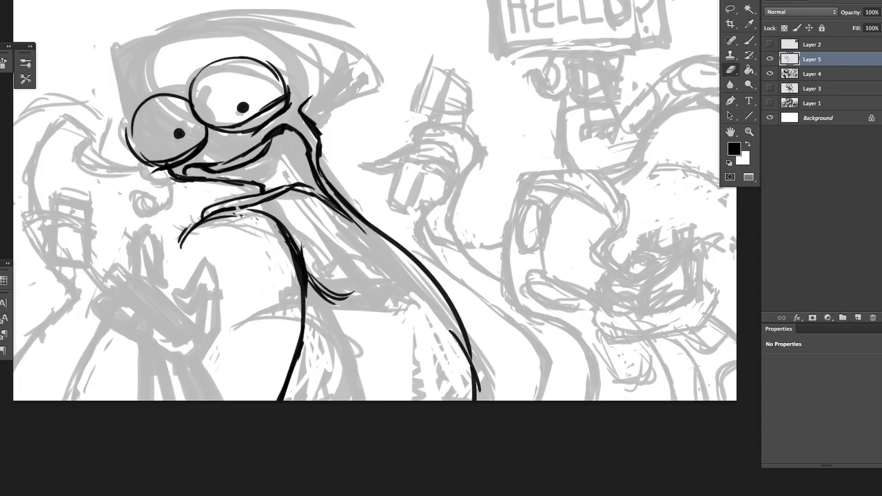
Ink the outline across the top of the creature's head
{"action": "scroll", "coordinate": [407, 243], "scroll_direction": "down", "scroll_amount": 2}
{"action": "scroll", "coordinate": [408, 243], "scroll_direction": "right", "scroll_amount": 2}
{"action": "left_click_drag", "start_coordinate": [407, 242], "coordinate": [443, 212]}
{"action": "key", "text": "ctrl+d"}
{"action": "key", "text": "b"}
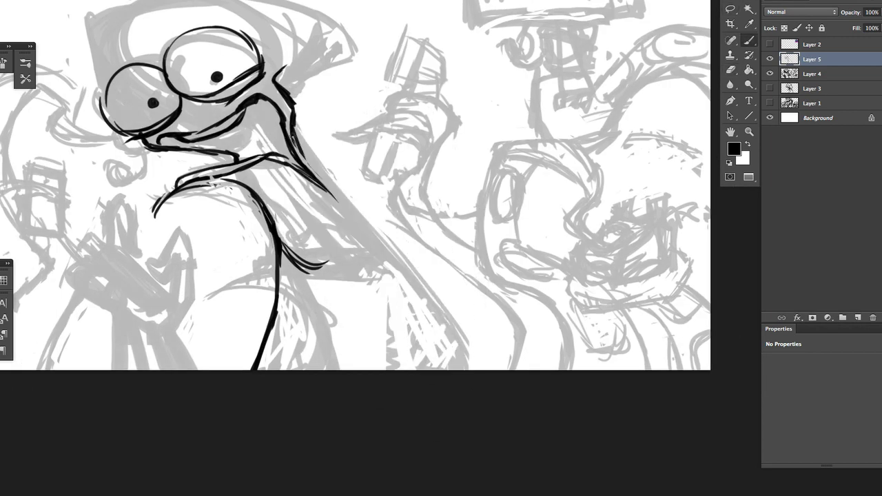
{"action": "key", "text": "ctrl+minus"}
{"action": "key", "text": "ctrl+plus"}
{"action": "mouse_move", "coordinate": [222, 238]}
{"action": "left_mouse_down"}
{"action": "mouse_move", "coordinate": [230, 147]}
{"action": "mouse_move", "coordinate": [428, 193]}
{"action": "mouse_move", "coordinate": [435, 210]}
{"action": "left_mouse_up"}
{"action": "key", "text": "ctrl+minus"}
{"action": "key", "text": "ctrl+plus"}
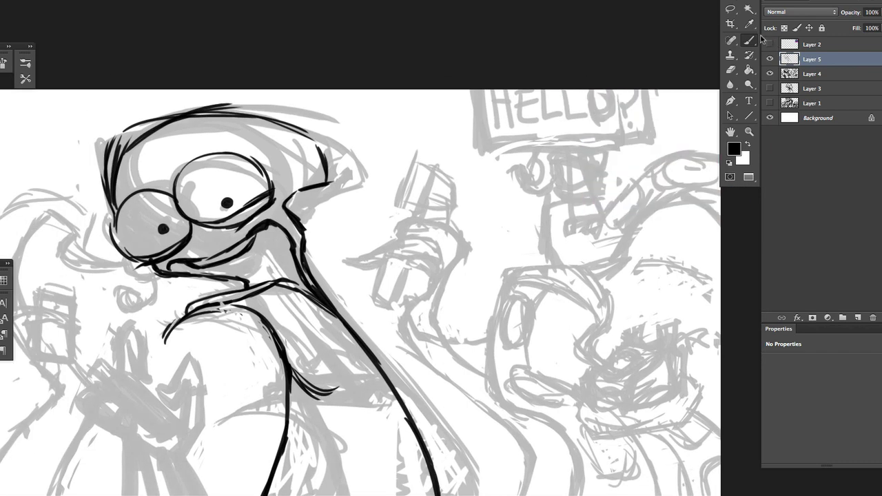
Erase the stray old head-top strokes and redraw a clean arc over the head
{"action": "key", "text": "e"}
{"action": "mouse_move", "coordinate": [234, 106]}
{"action": "left_mouse_down"}
{"action": "mouse_move", "coordinate": [117, 141]}
{"action": "mouse_move", "coordinate": [107, 200]}
{"action": "left_mouse_up"}
{"action": "mouse_move", "coordinate": [288, 196]}
{"action": "left_mouse_down"}
{"action": "mouse_move", "coordinate": [124, 128]}
{"action": "mouse_move", "coordinate": [325, 108]}
{"action": "mouse_move", "coordinate": [361, 143]}
{"action": "left_mouse_up"}
{"action": "key", "text": "b"}
{"action": "mouse_move", "coordinate": [353, 153]}
{"action": "left_mouse_down"}
{"action": "mouse_move", "coordinate": [297, 203]}
{"action": "mouse_move", "coordinate": [346, 164]}
{"action": "mouse_move", "coordinate": [206, 98]}
{"action": "mouse_move", "coordinate": [166, 104]}
{"action": "mouse_move", "coordinate": [157, 83]}
{"action": "left_mouse_up"}
{"action": "key", "text": "ctrl+z"}
{"action": "key", "text": "e"}
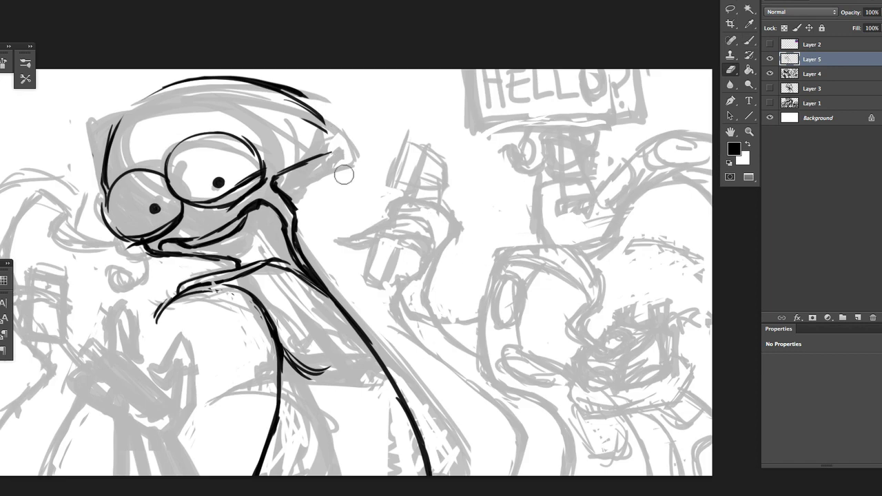
{"action": "key", "text": "b"}
{"action": "mouse_move", "coordinate": [279, 86]}
{"action": "left_mouse_down"}
{"action": "mouse_move", "coordinate": [325, 148]}
{"action": "mouse_move", "coordinate": [272, 188]}
{"action": "mouse_move", "coordinate": [242, 194]}
{"action": "left_mouse_up"}
{"action": "key", "text": "h"}
Ink the cheek stroke below the eye, the arc above the eyes and the head's left side
{"action": "left_click_drag", "start_coordinate": [202, 116], "coordinate": [191, 175]}
{"action": "mouse_move", "coordinate": [201, 139]}
{"action": "left_mouse_down"}
{"action": "mouse_move", "coordinate": [195, 179]}
{"action": "mouse_move", "coordinate": [204, 192]}
{"action": "left_mouse_up"}
{"action": "key", "text": "ctrl+z"}
{"action": "left_click_drag", "start_coordinate": [208, 160], "coordinate": [199, 192]}
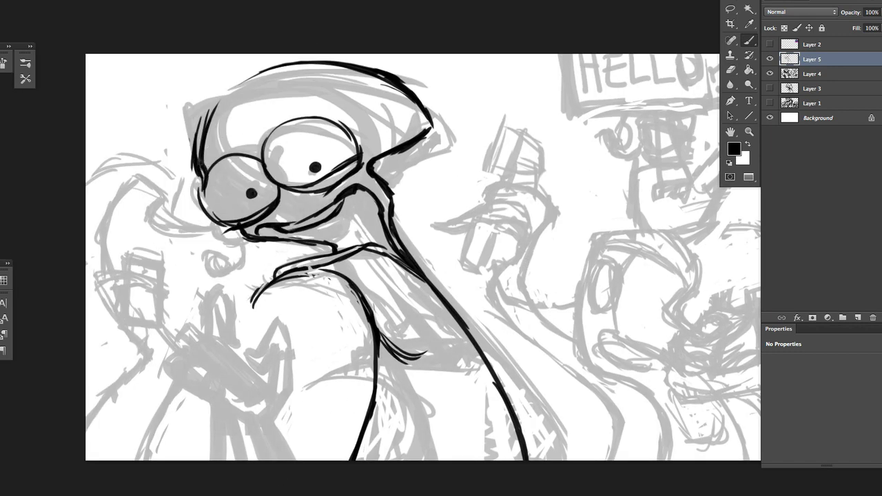
{"action": "left_click_drag", "start_coordinate": [224, 139], "coordinate": [200, 166]}
{"action": "mouse_move", "coordinate": [276, 109]}
{"action": "left_mouse_down"}
{"action": "mouse_move", "coordinate": [305, 101]}
{"action": "mouse_move", "coordinate": [343, 126]}
{"action": "left_mouse_up"}
{"action": "key", "text": "ctrl+minus"}
{"action": "key", "text": "ctrl+plus"}
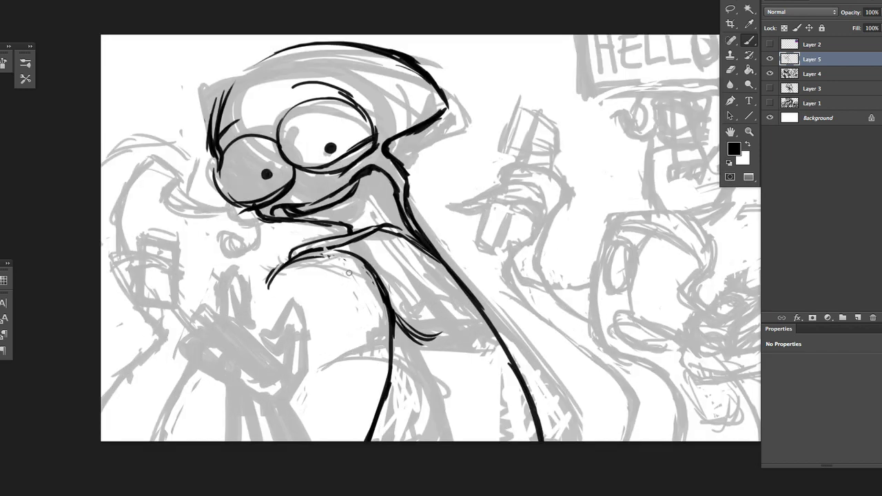
Erase a small part of the neck line
{"action": "key", "text": "e"}
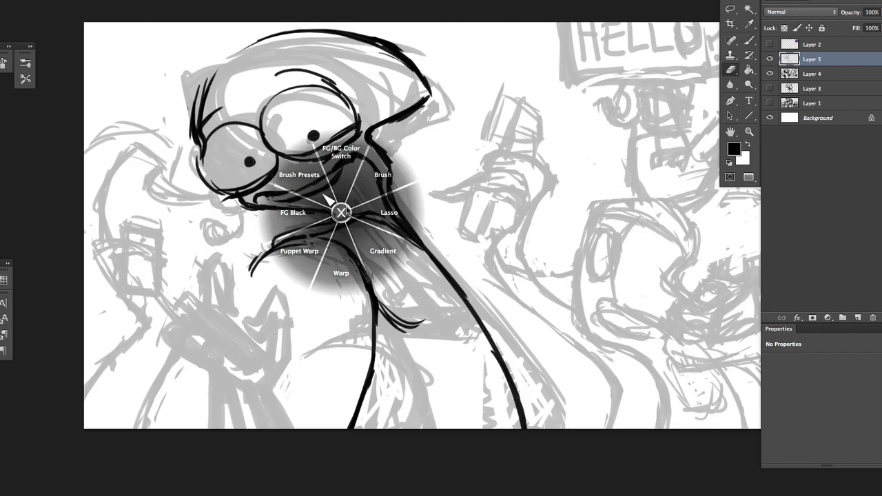
{"action": "key", "text": "b"}
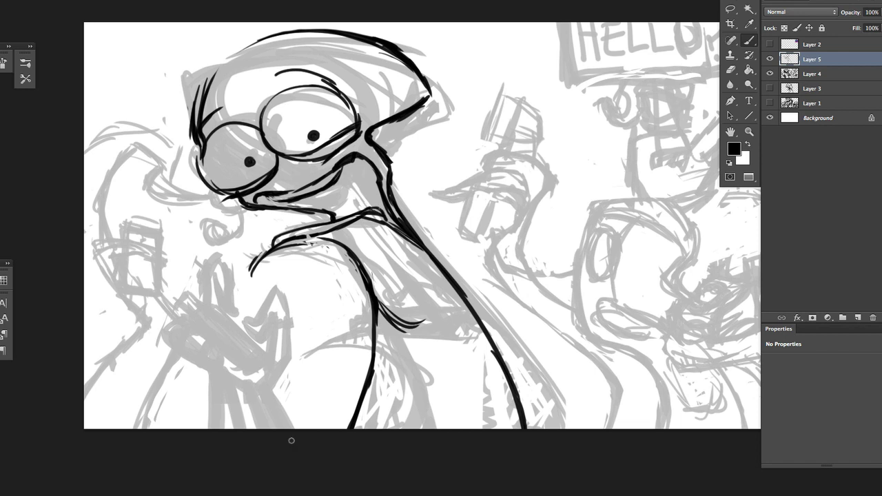
{"action": "key", "text": "e"}
{"action": "mouse_move", "coordinate": [365, 206]}
{"action": "left_mouse_down"}
{"action": "mouse_move", "coordinate": [393, 218]}
{"action": "mouse_move", "coordinate": [338, 220]}
{"action": "left_mouse_up"}
{"action": "key", "text": "b"}
Replace the old black neck stroke with a new feathery stroke across the neck
{"action": "key", "text": "e"}
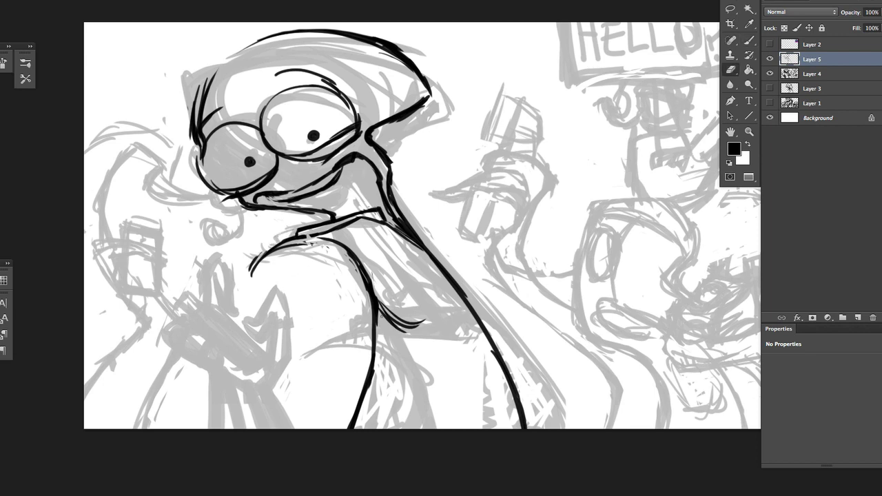
{"action": "scroll", "coordinate": [422, 226], "scroll_direction": "left", "scroll_amount": 3}
{"action": "key", "text": "b"}
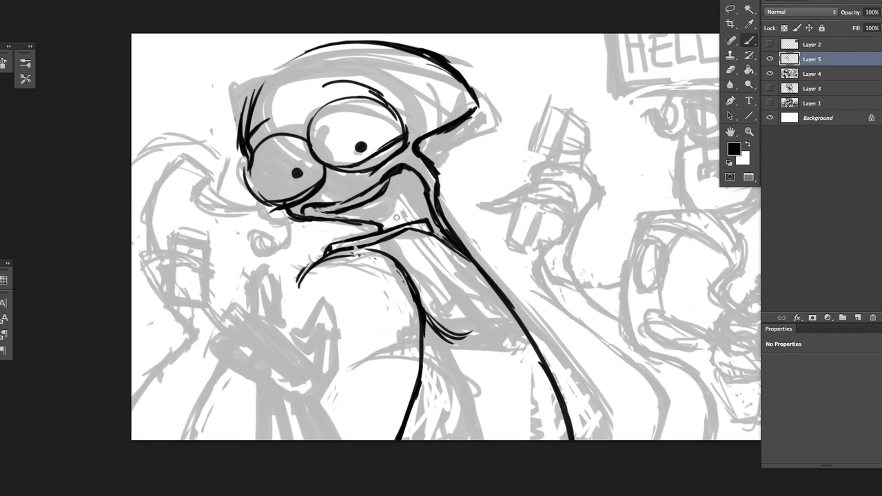
{"action": "key", "text": "e"}
{"action": "left_click_drag", "start_coordinate": [324, 246], "coordinate": [429, 220]}
{"action": "key", "text": "b"}
{"action": "key", "text": "ctrl+z"}
{"action": "left_click_drag", "start_coordinate": [336, 248], "coordinate": [397, 228]}
Erase the old neck lines and undo the last neck stroke
{"action": "key", "text": "e"}
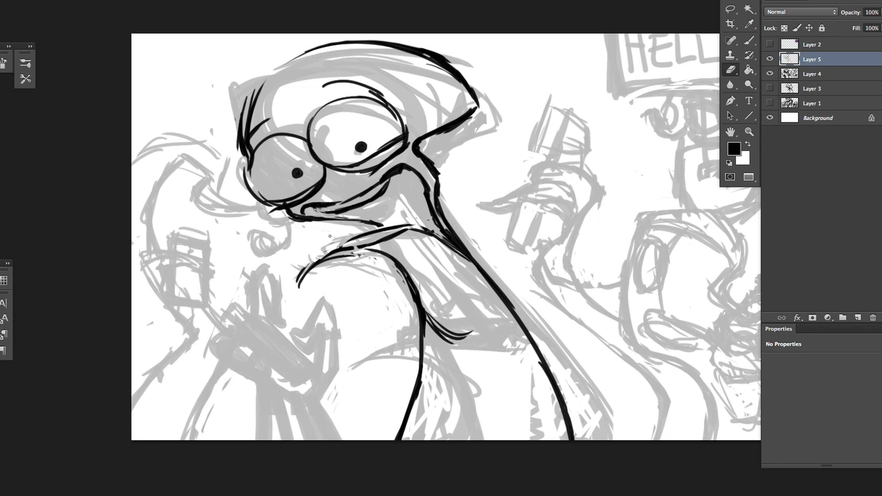
{"action": "key", "text": "b"}
{"action": "left_click_drag", "start_coordinate": [499, 293], "coordinate": [525, 299]}
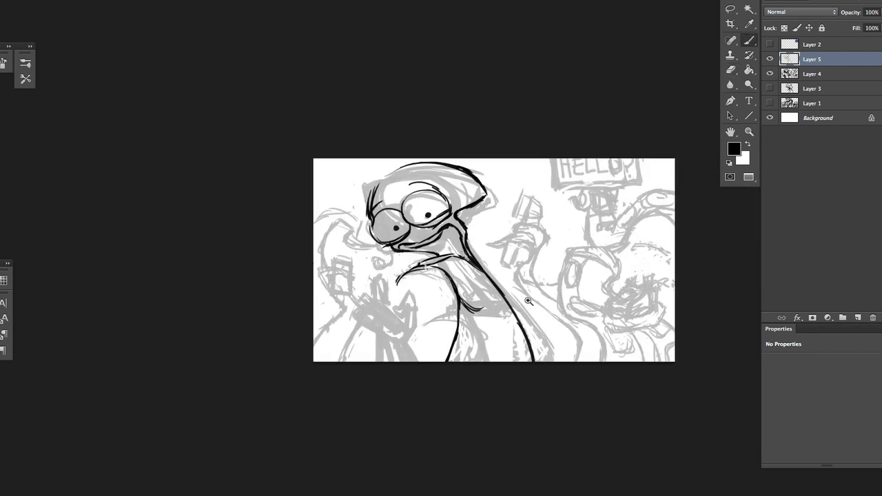
{"action": "key", "text": "e"}
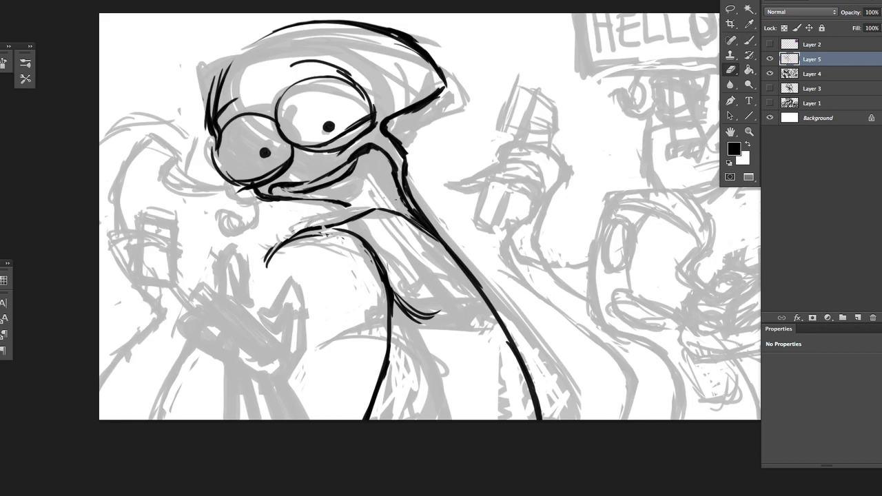
{"action": "key", "text": "b"}
{"action": "key", "text": "e"}
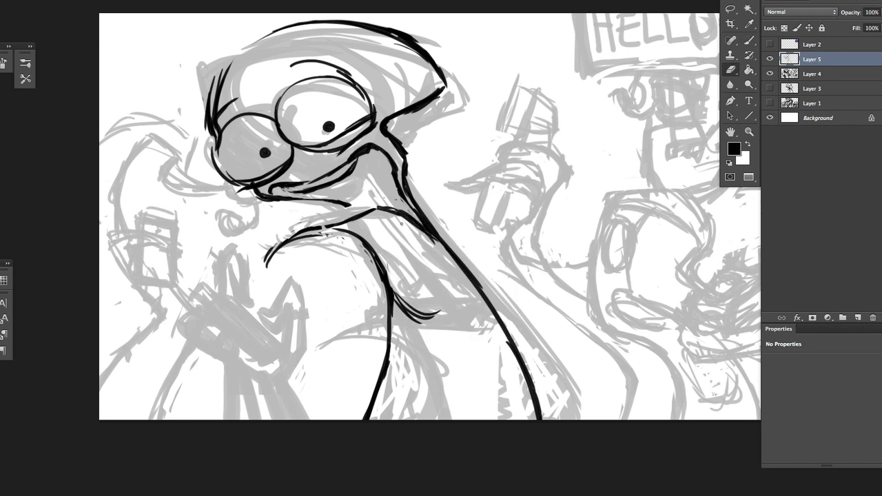
{"action": "key", "text": "b"}
{"action": "key", "text": "e"}
{"action": "mouse_move", "coordinate": [413, 200]}
{"action": "left_mouse_down"}
{"action": "mouse_move", "coordinate": [534, 355]}
{"action": "mouse_move", "coordinate": [448, 238]}
{"action": "mouse_move", "coordinate": [525, 365]}
{"action": "left_mouse_up"}
{"action": "key", "text": "b"}
{"action": "key", "text": "ctrl+z"}
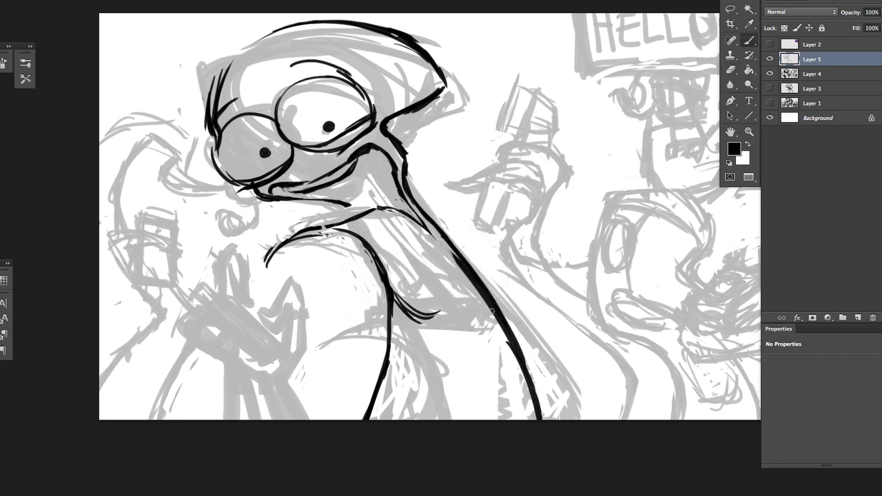
Trim the neck line's edge and redraw the inner neck line lower down
{"action": "key", "text": "e"}
{"action": "mouse_move", "coordinate": [434, 227]}
{"action": "left_mouse_down"}
{"action": "mouse_move", "coordinate": [482, 295]}
{"action": "mouse_move", "coordinate": [528, 413]}
{"action": "left_mouse_up"}
{"action": "key", "text": "ctrl+minus"}
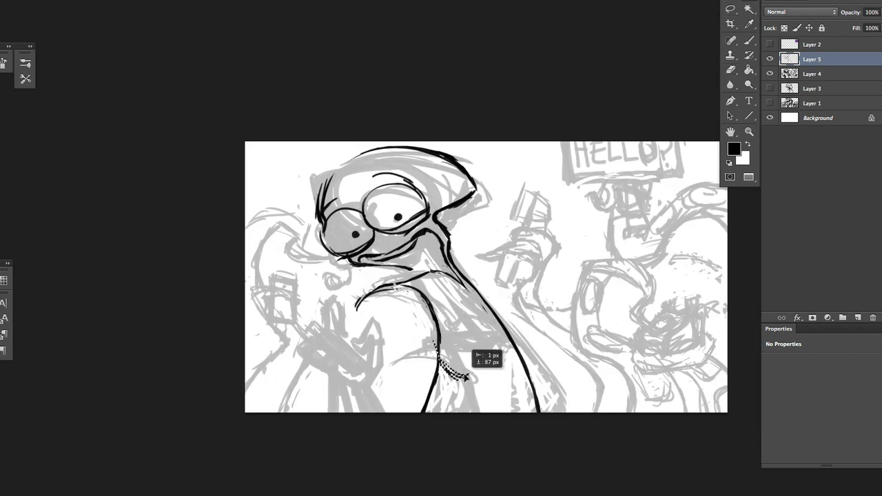
{"action": "key", "text": "b"}
{"action": "mouse_move", "coordinate": [407, 283]}
{"action": "left_mouse_down"}
{"action": "mouse_move", "coordinate": [434, 298]}
{"action": "mouse_move", "coordinate": [448, 364]}
{"action": "mouse_move", "coordinate": [442, 316]}
{"action": "mouse_move", "coordinate": [448, 382]}
{"action": "left_mouse_up"}
{"action": "key", "text": "ctrl+z"}
{"action": "left_click_drag", "start_coordinate": [446, 365], "coordinate": [482, 396]}
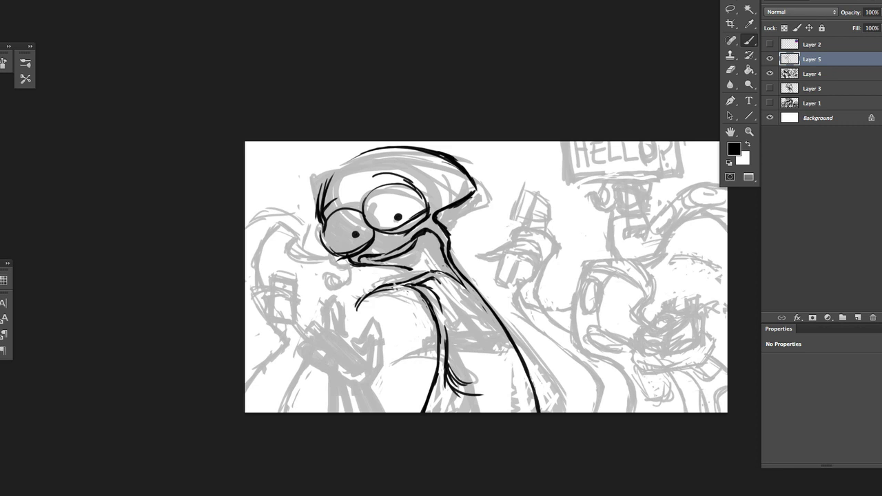
Redraw the shoulder line with small eraser touch-ups
{"action": "key", "text": "e"}
{"action": "key", "text": "b"}
{"action": "mouse_move", "coordinate": [427, 272]}
{"action": "left_mouse_down"}
{"action": "mouse_move", "coordinate": [368, 284]}
{"action": "mouse_move", "coordinate": [373, 292]}
{"action": "mouse_move", "coordinate": [405, 292]}
{"action": "mouse_move", "coordinate": [227, 254]}
{"action": "left_mouse_up"}
{"action": "key", "text": "e"}
{"action": "key", "text": "b"}
{"action": "scroll", "coordinate": [362, 276], "scroll_direction": "up", "scroll_amount": 5}
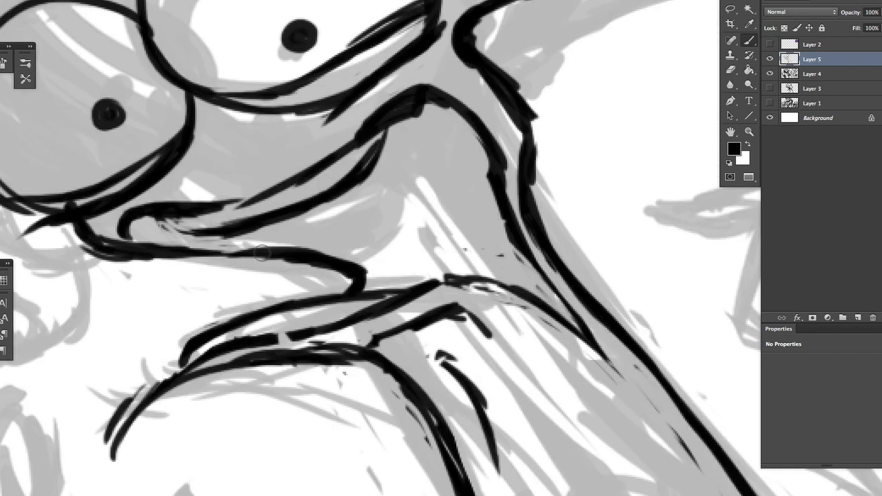
{"action": "scroll", "coordinate": [361, 306], "scroll_direction": "down", "scroll_amount": 4}
{"action": "scroll", "coordinate": [428, 329], "scroll_direction": "up", "scroll_amount": 2}
Draw a new line down the neck from the jaw
{"action": "key", "text": "e"}
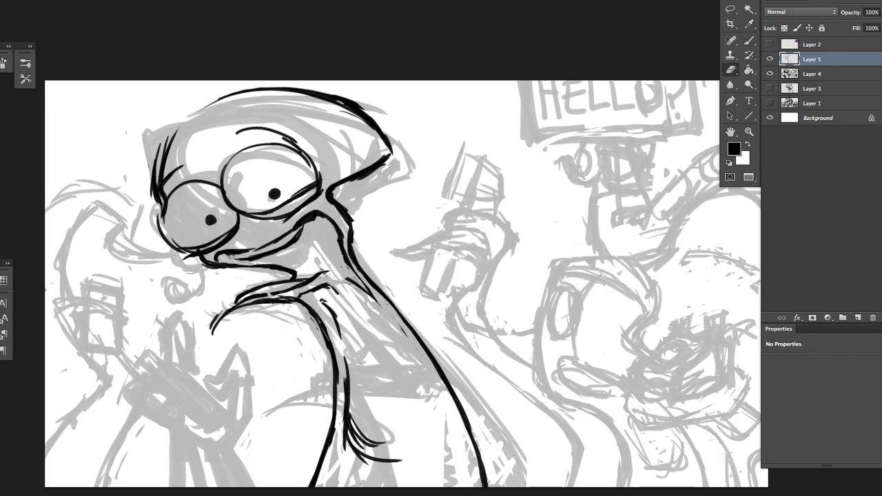
{"action": "key", "text": "b"}
{"action": "key", "text": "e"}
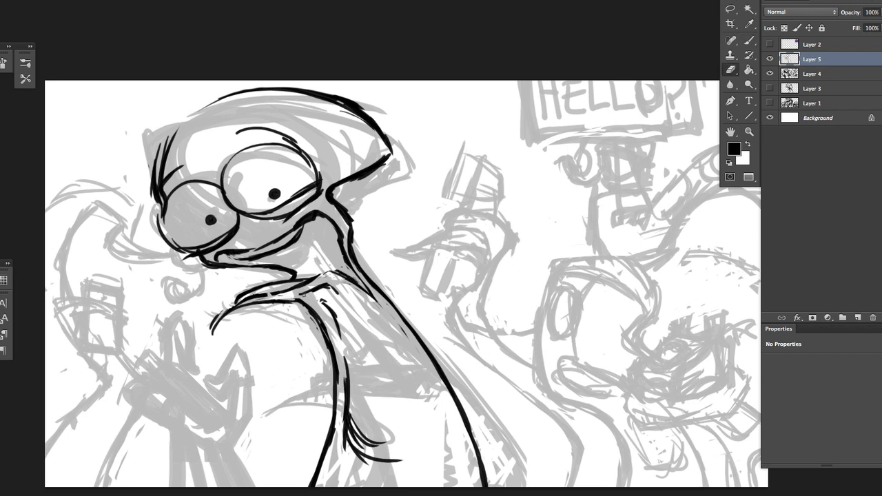
{"action": "key", "text": "b"}
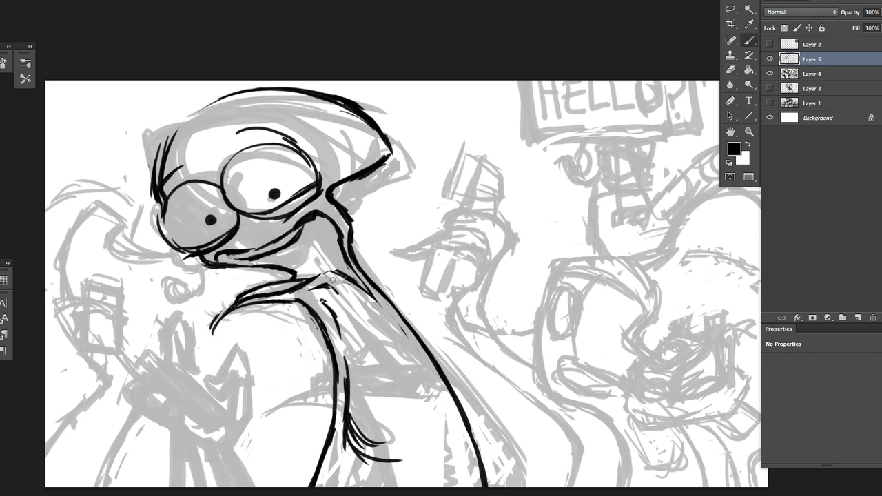
{"action": "key", "text": "e"}
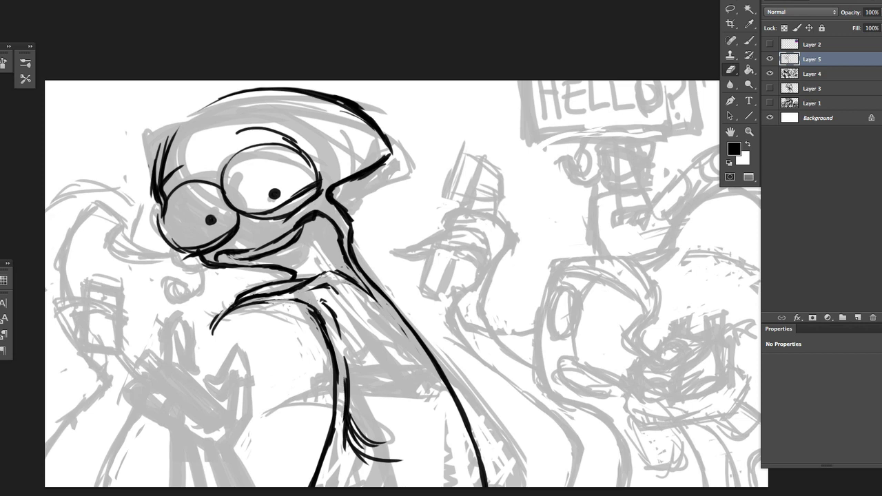
{"action": "key", "text": "b"}
{"action": "key", "text": "ctrl+minus"}
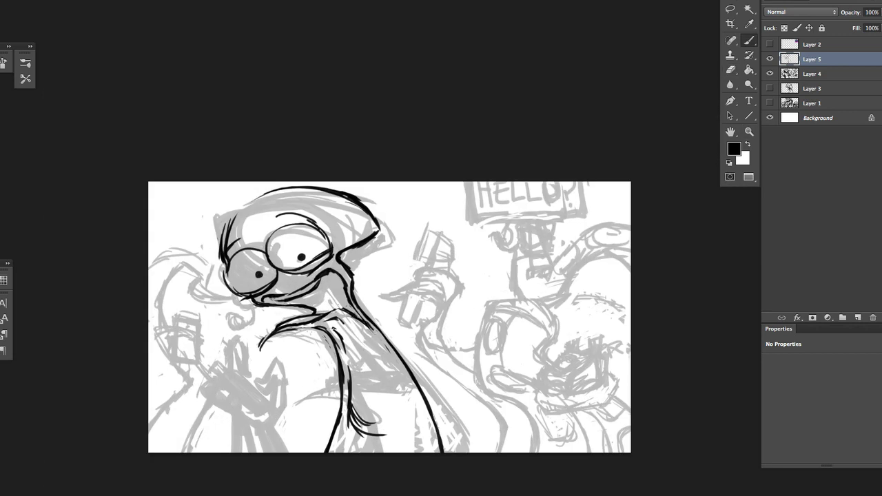
{"action": "key", "text": "b"}
{"action": "key", "text": "e"}
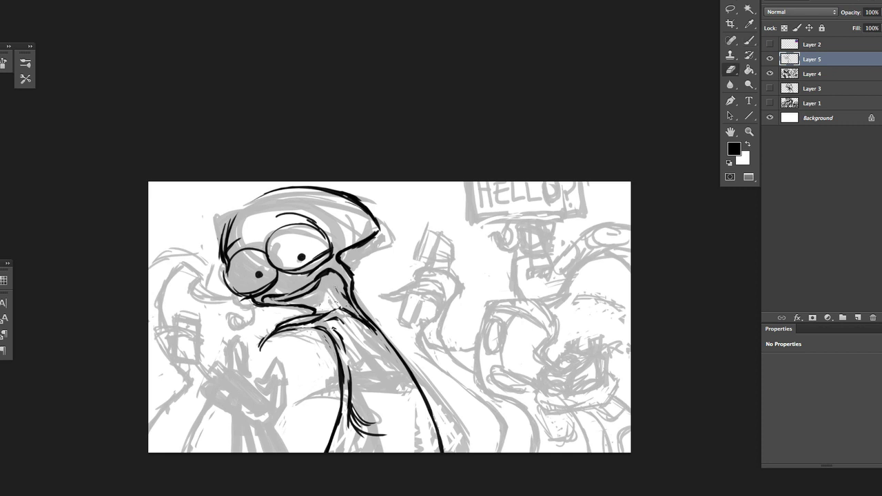
{"action": "key", "text": "b"}
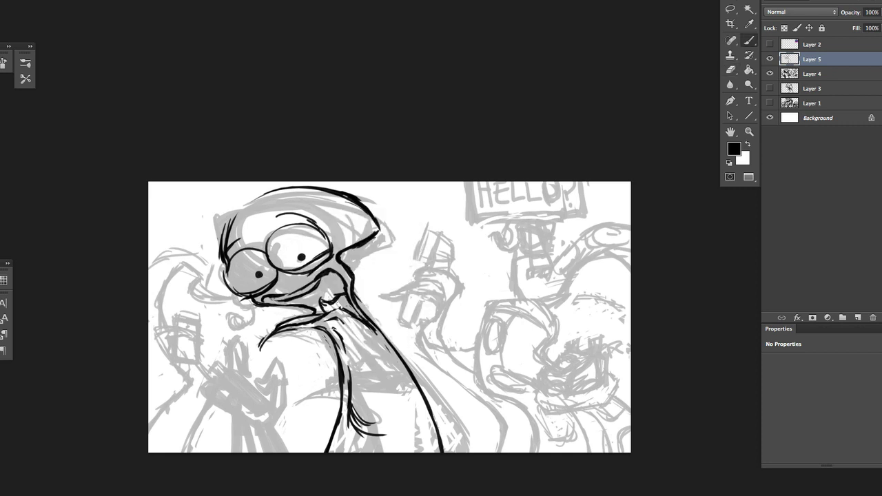
{"action": "left_click_drag", "start_coordinate": [358, 299], "coordinate": [421, 395]}
Erase part of the right neck line and redraw it
{"action": "key", "text": "e"}
{"action": "left_click_drag", "start_coordinate": [386, 342], "coordinate": [353, 305]}
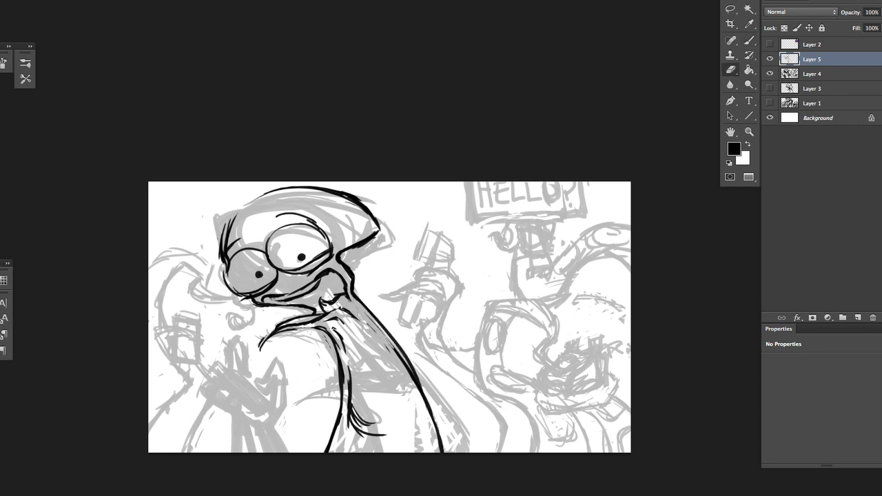
{"action": "key", "text": "b"}
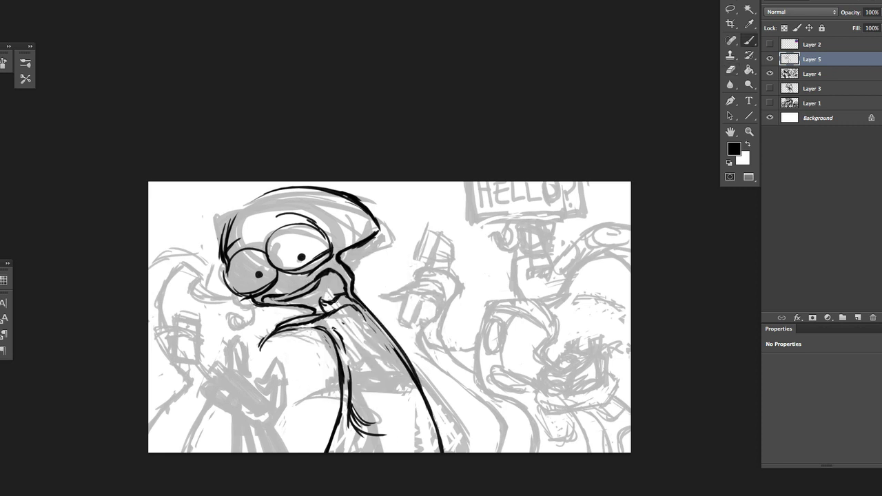
{"action": "key", "text": "e"}
{"action": "left_click_drag", "start_coordinate": [386, 341], "coordinate": [422, 394]}
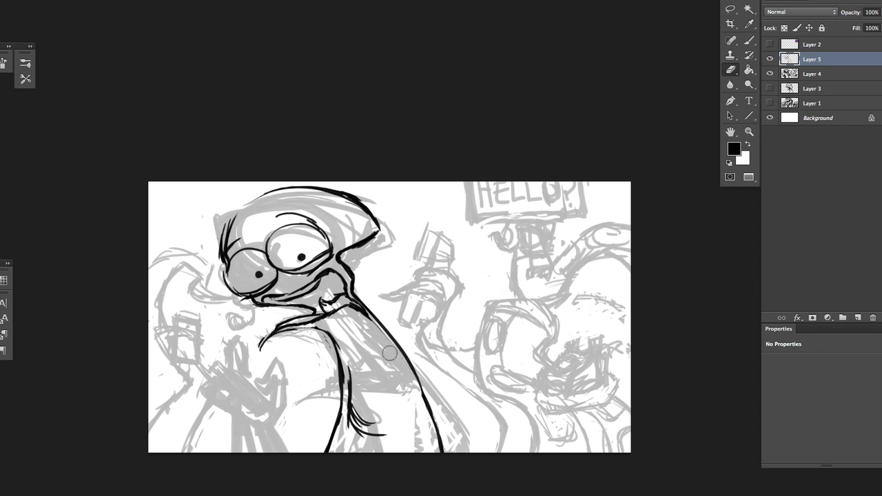
{"action": "key", "text": "b"}
{"action": "mouse_move", "coordinate": [376, 315]}
{"action": "left_mouse_down"}
{"action": "mouse_move", "coordinate": [416, 370]}
{"action": "mouse_move", "coordinate": [441, 450]}
{"action": "left_mouse_up"}
Erase the squiggles at the neck's base, redraw the left neck line thicker, and lasso the upper head
{"action": "key", "text": "e"}
{"action": "left_click_drag", "start_coordinate": [376, 430], "coordinate": [350, 401]}
{"action": "key", "text": "b"}
{"action": "left_click_drag", "start_coordinate": [339, 330], "coordinate": [345, 416]}
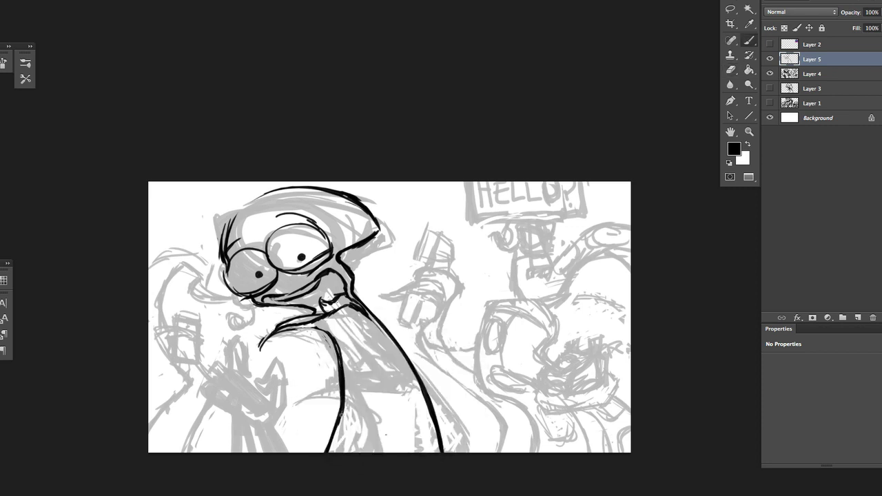
{"action": "key", "text": "l"}
{"action": "left_click_drag", "start_coordinate": [376, 184], "coordinate": [337, 262]}
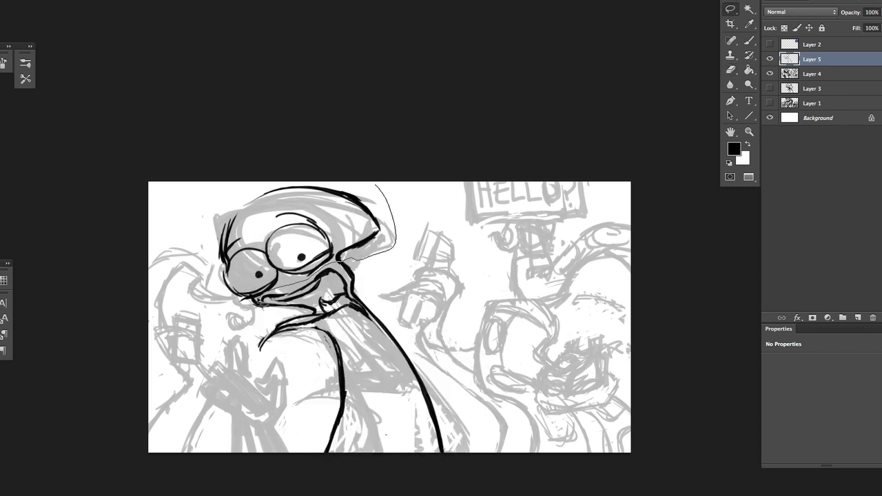
Select the inked head, resize it with Free Transform, and commit the change
{"action": "left_click_drag", "start_coordinate": [251, 304], "coordinate": [372, 183]}
{"action": "key", "text": "ctrl+t"}
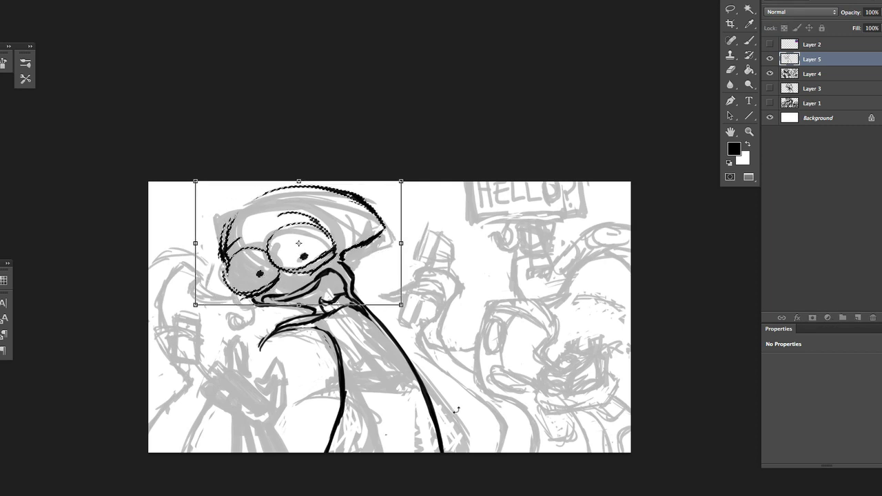
{"action": "key", "text": "Return"}
Erase part of the line near the neck and draw new black strokes along it
{"action": "scroll", "coordinate": [385, 304], "scroll_direction": "up", "scroll_amount": 1}
{"action": "mouse_move", "coordinate": [376, 282]}
{"action": "left_mouse_down"}
{"action": "mouse_move", "coordinate": [328, 296]}
{"action": "mouse_move", "coordinate": [351, 305]}
{"action": "left_mouse_up"}
{"action": "key", "text": "ctrl+d"}
{"action": "key", "text": "b"}
{"action": "key", "text": "e"}
{"action": "key", "text": "b"}
{"action": "left_click_drag", "start_coordinate": [327, 275], "coordinate": [379, 341]}
{"action": "left_click_drag", "start_coordinate": [324, 310], "coordinate": [305, 307]}
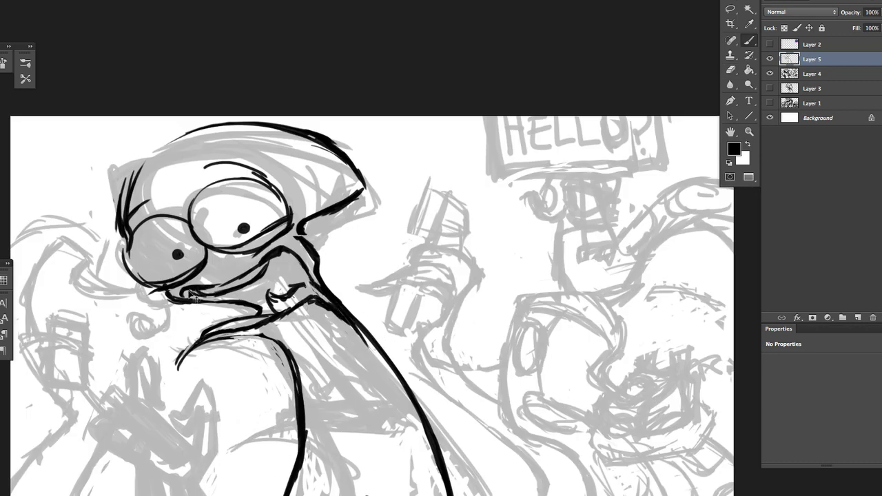
{"action": "left_click_drag", "start_coordinate": [328, 286], "coordinate": [317, 278]}
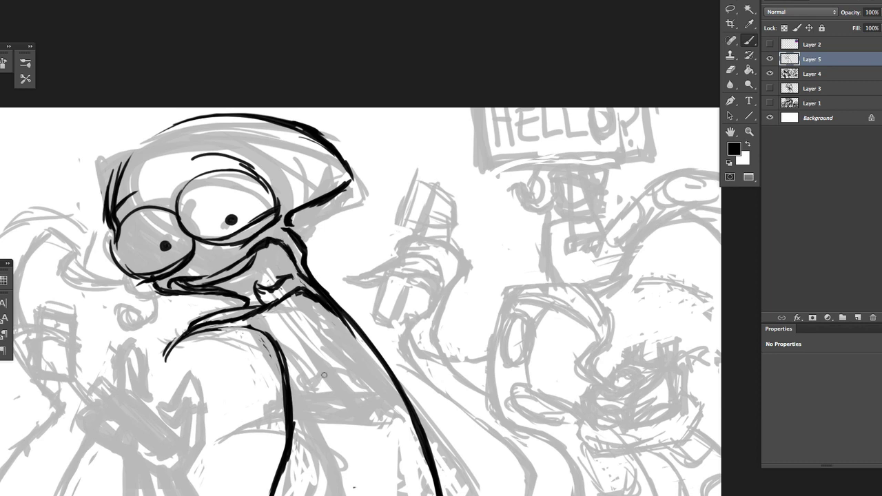
Zoom to see the whole image and erase stray marks near the neck
{"action": "key", "text": "e"}
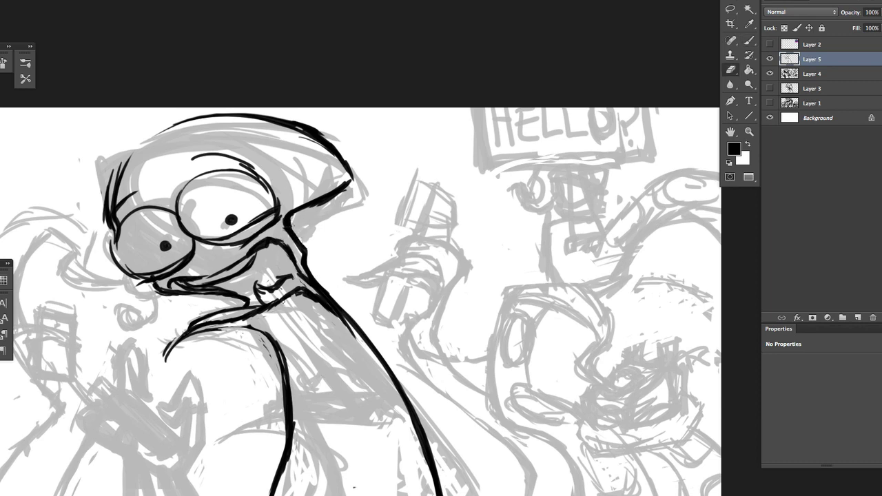
{"action": "key", "text": "b"}
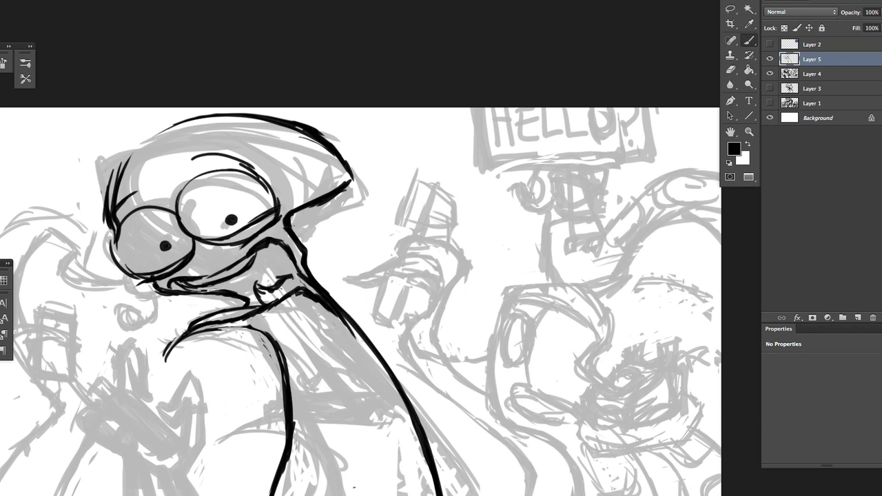
{"action": "key", "text": "ctrl+minus"}
{"action": "key", "text": "ctrl+plus"}
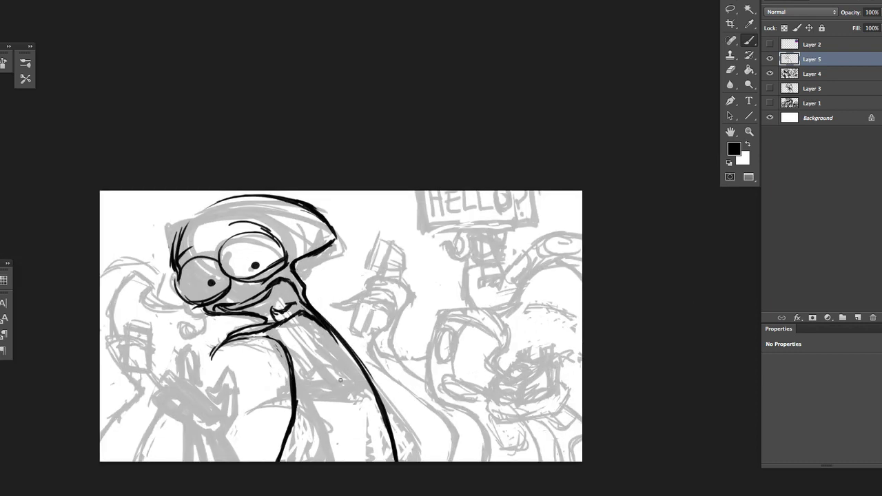
{"action": "key", "text": "e"}
{"action": "left_click_drag", "start_coordinate": [307, 303], "coordinate": [344, 355]}
{"action": "key", "text": "b"}
Erase an unwanted section of the black stroke beside the neck
{"action": "key", "text": "e"}
{"action": "key", "text": "b"}
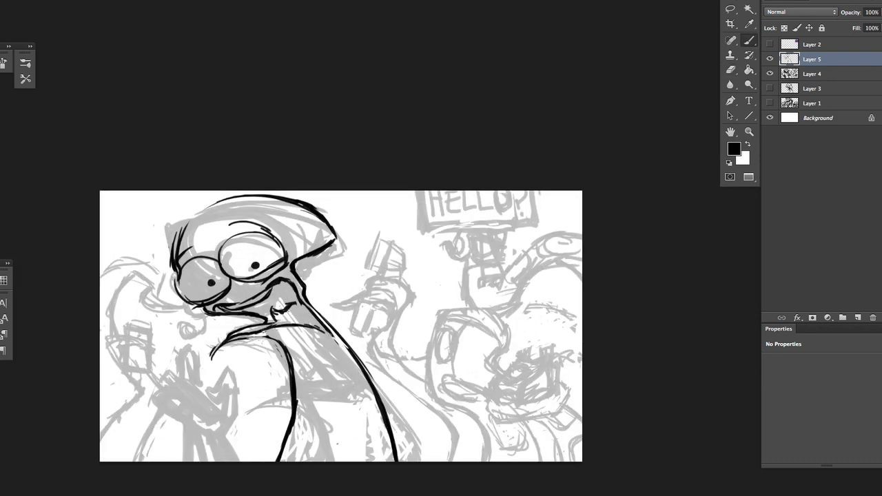
{"action": "key", "text": "e"}
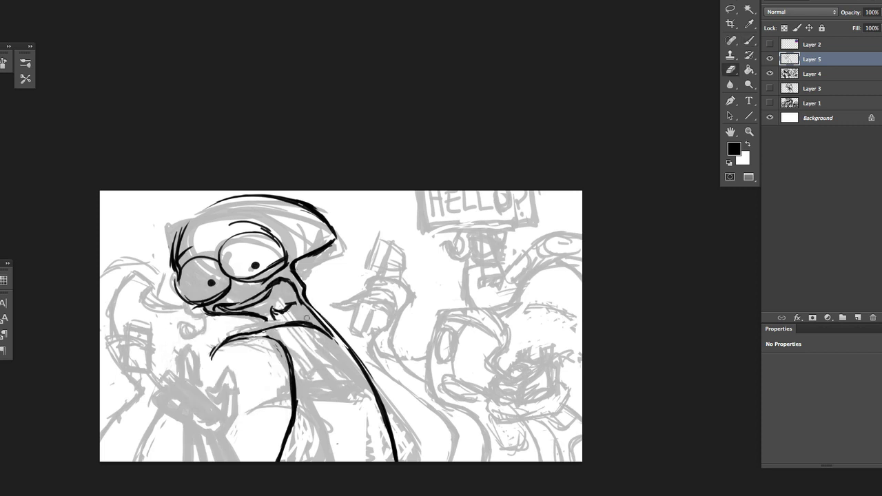
{"action": "key", "text": "b"}
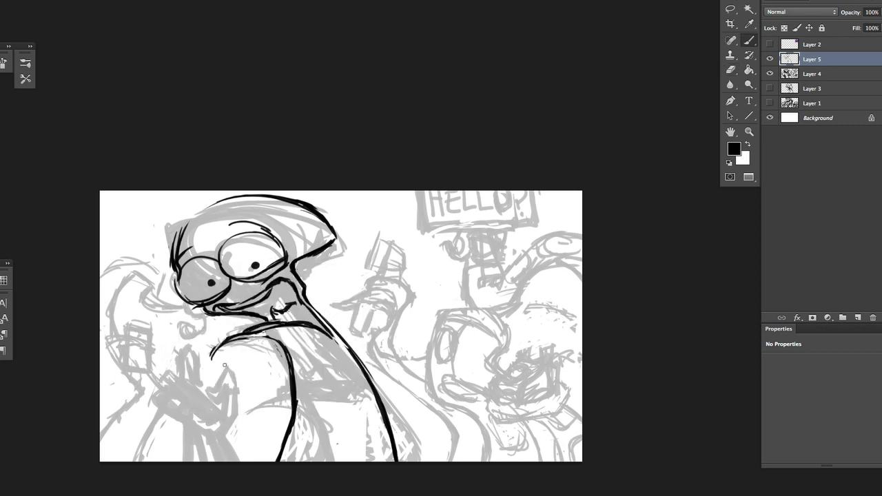
{"action": "key", "text": "e"}
{"action": "left_click_drag", "start_coordinate": [231, 343], "coordinate": [209, 359]}
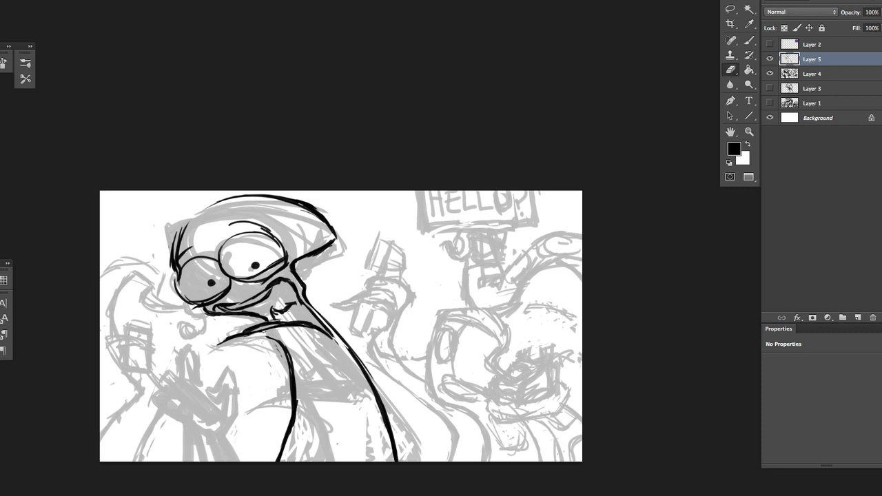
{"action": "key", "text": "b"}
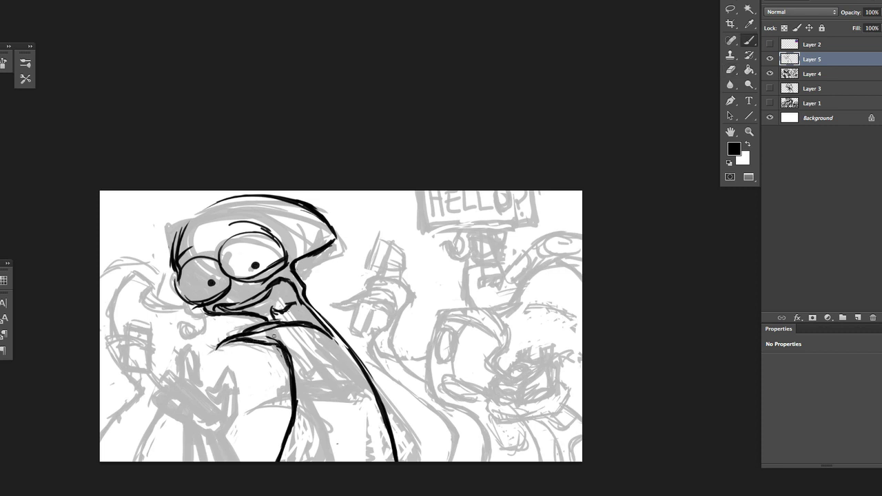
Erase the rough neck line and redraw it as a clean black stroke
{"action": "key", "text": "e"}
{"action": "mouse_move", "coordinate": [273, 338]}
{"action": "left_mouse_down"}
{"action": "mouse_move", "coordinate": [284, 363]}
{"action": "mouse_move", "coordinate": [273, 340]}
{"action": "mouse_move", "coordinate": [256, 351]}
{"action": "mouse_move", "coordinate": [291, 412]}
{"action": "left_mouse_up"}
{"action": "key", "text": "b"}
{"action": "key", "text": "e"}
{"action": "key", "text": "b"}
{"action": "key", "text": "e"}
{"action": "left_click_drag", "start_coordinate": [292, 352], "coordinate": [291, 441]}
{"action": "key", "text": "b"}
{"action": "left_click_drag", "start_coordinate": [299, 355], "coordinate": [288, 427]}
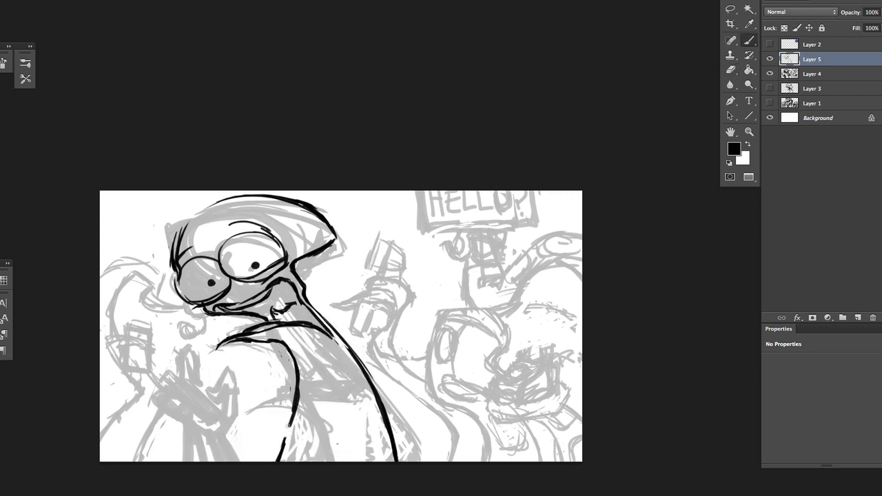
Warp the redrawn neck stroke into a smoother curve and apply it
{"action": "left_click_drag", "start_coordinate": [290, 386], "coordinate": [295, 372]}
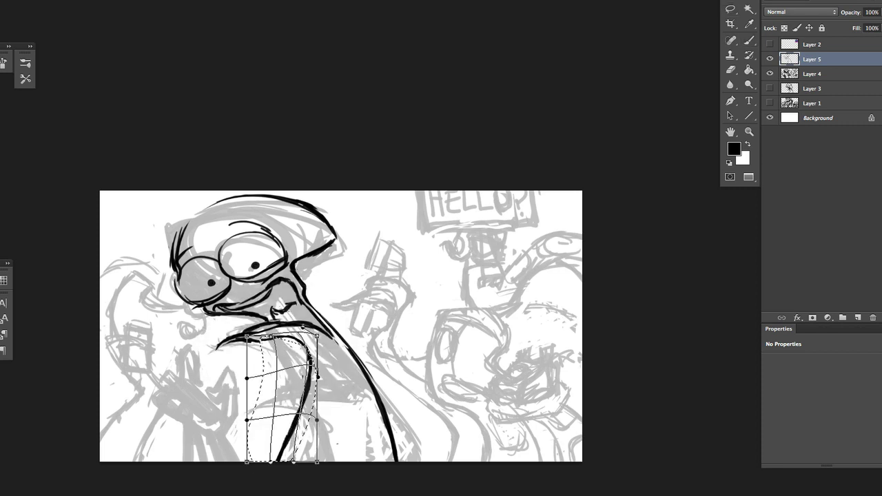
{"action": "key", "text": "Return"}
{"action": "left_click", "coordinate": [286, 327]}
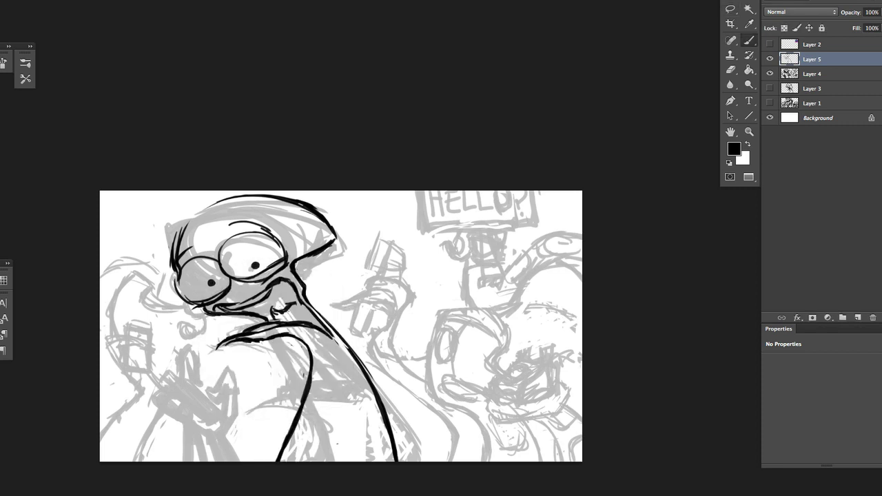
{"action": "key", "text": "e"}
{"action": "key", "text": "b"}
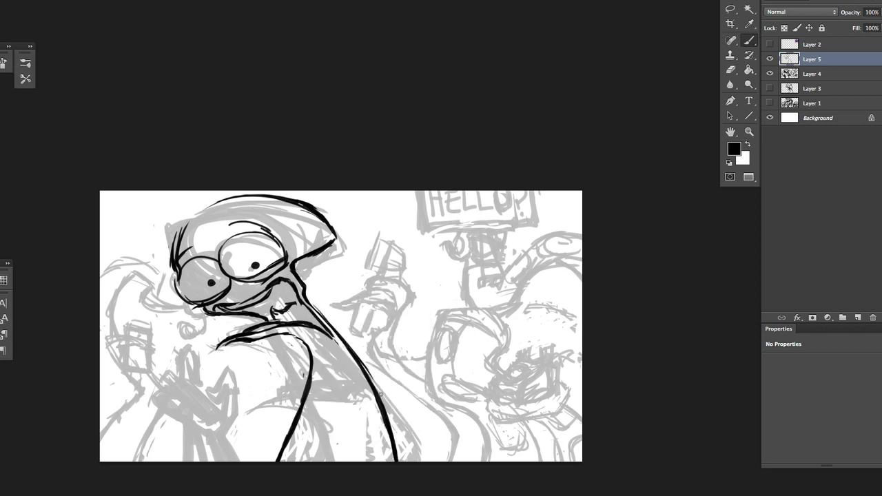
Thicken the left and right neck lines, trim and darken the lower left, and add a short stroke at the base
{"action": "left_click_drag", "start_coordinate": [383, 364], "coordinate": [398, 460]}
{"action": "left_click_drag", "start_coordinate": [314, 351], "coordinate": [268, 462]}
{"action": "left_click_drag", "start_coordinate": [310, 364], "coordinate": [270, 461]}
{"action": "key", "text": "e"}
{"action": "left_click_drag", "start_coordinate": [307, 392], "coordinate": [277, 462]}
{"action": "key", "text": "b"}
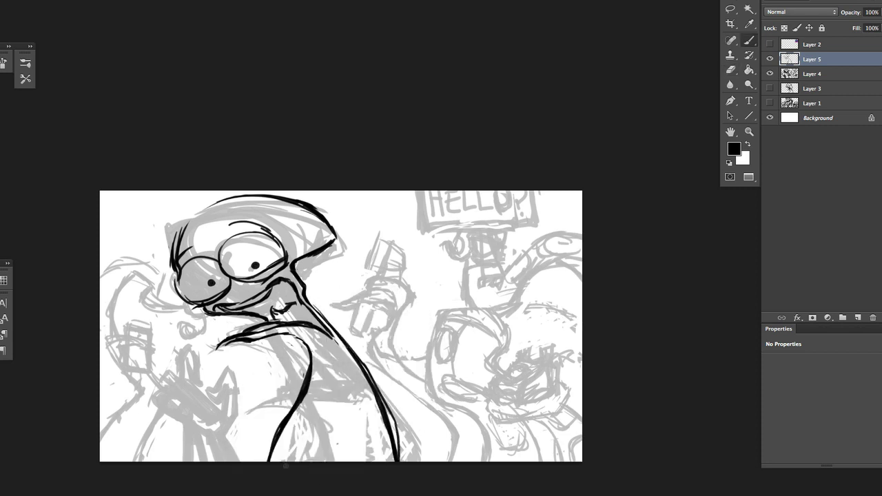
{"action": "mouse_move", "coordinate": [297, 435]}
{"action": "left_mouse_down"}
{"action": "mouse_move", "coordinate": [280, 466]}
{"action": "mouse_move", "coordinate": [288, 463]}
{"action": "left_mouse_up"}
{"action": "left_click_drag", "start_coordinate": [368, 426], "coordinate": [365, 461]}
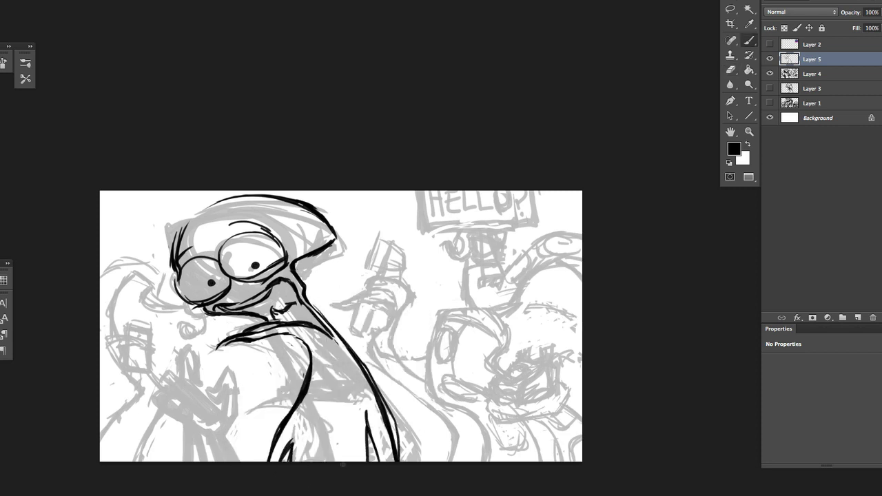
Erase the small ink strokes near the creature's mouth
{"action": "scroll", "coordinate": [386, 289], "scroll_direction": "up", "scroll_amount": 3}
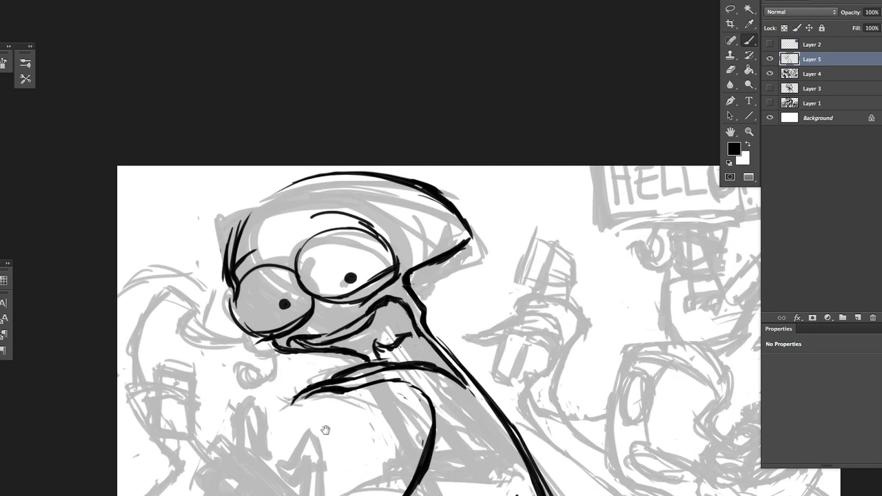
{"action": "scroll", "coordinate": [404, 398], "scroll_direction": "down", "scroll_amount": 5}
{"action": "scroll", "coordinate": [404, 398], "scroll_direction": "up", "scroll_amount": 2}
{"action": "key", "text": "e"}
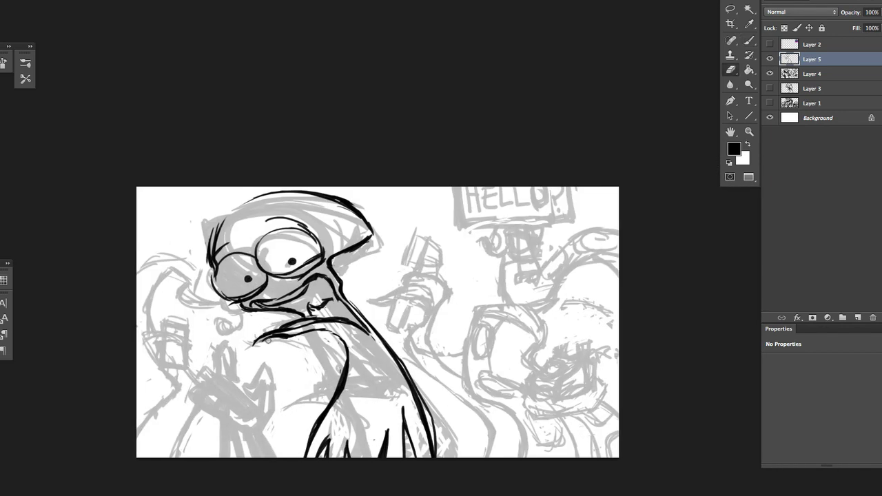
{"action": "scroll", "coordinate": [270, 330], "scroll_direction": "up", "scroll_amount": 3}
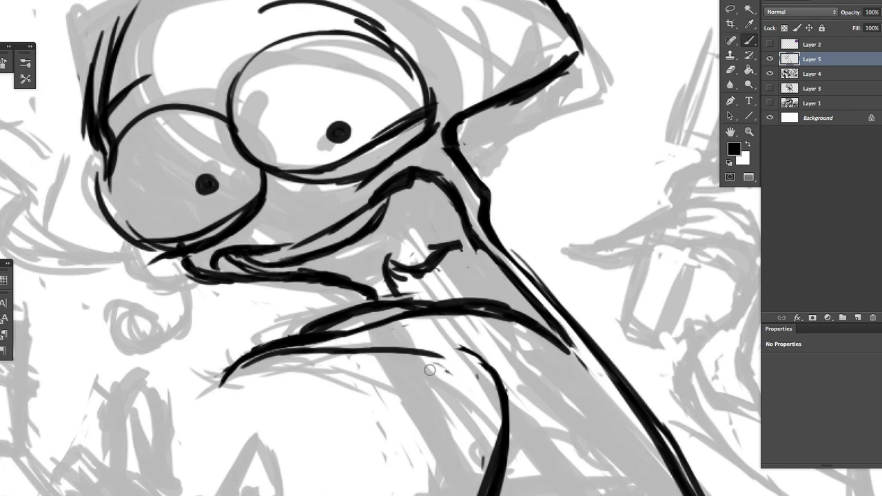
{"action": "scroll", "coordinate": [413, 331], "scroll_direction": "down", "scroll_amount": 3}
{"action": "scroll", "coordinate": [414, 331], "scroll_direction": "right", "scroll_amount": 3}
{"action": "scroll", "coordinate": [386, 331], "scroll_direction": "down", "scroll_amount": 5}
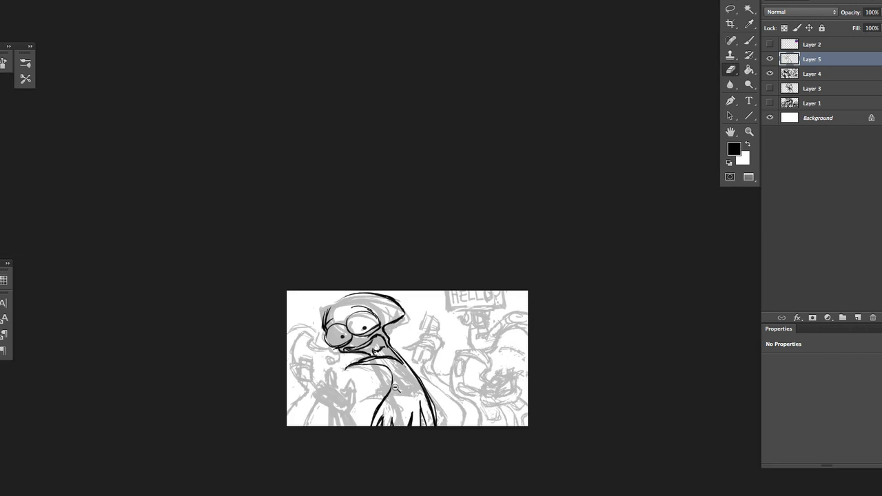
{"action": "scroll", "coordinate": [407, 399], "scroll_direction": "up", "scroll_amount": 1}
{"action": "scroll", "coordinate": [348, 310], "scroll_direction": "up", "scroll_amount": 3}
{"action": "mouse_move", "coordinate": [296, 317]}
{"action": "left_mouse_down"}
{"action": "mouse_move", "coordinate": [376, 296]}
{"action": "mouse_move", "coordinate": [421, 327]}
{"action": "left_mouse_up"}
Redraw the small strokes beside the mouth with the brush
{"action": "key", "text": "b"}
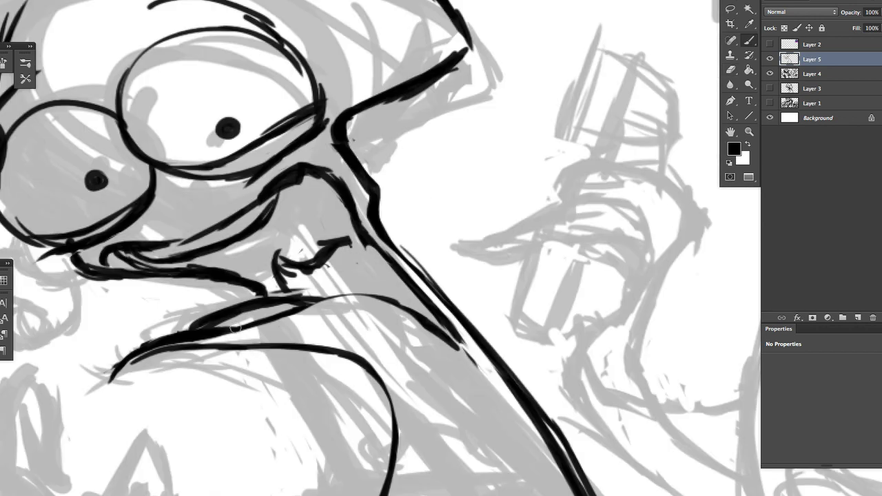
{"action": "mouse_move", "coordinate": [224, 341]}
{"action": "left_mouse_down"}
{"action": "mouse_move", "coordinate": [341, 286]}
{"action": "mouse_move", "coordinate": [375, 288]}
{"action": "mouse_move", "coordinate": [231, 336]}
{"action": "mouse_move", "coordinate": [218, 310]}
{"action": "mouse_move", "coordinate": [148, 344]}
{"action": "mouse_move", "coordinate": [103, 396]}
{"action": "left_mouse_up"}
{"action": "key", "text": "e"}
{"action": "key", "text": "b"}
{"action": "key", "text": "e"}
Lasso the lower jaw stroke and warp it into a new shape
{"action": "key", "text": "l"}
{"action": "mouse_move", "coordinate": [153, 345]}
{"action": "left_mouse_down"}
{"action": "mouse_move", "coordinate": [289, 340]}
{"action": "mouse_move", "coordinate": [155, 355]}
{"action": "left_mouse_up"}
{"action": "key", "text": "ctrl+t"}
{"action": "left_click_drag", "start_coordinate": [221, 359], "coordinate": [234, 357]}
{"action": "key", "text": "h"}
{"action": "left_click_drag", "start_coordinate": [262, 330], "coordinate": [262, 316]}
{"action": "key", "text": "Return"}
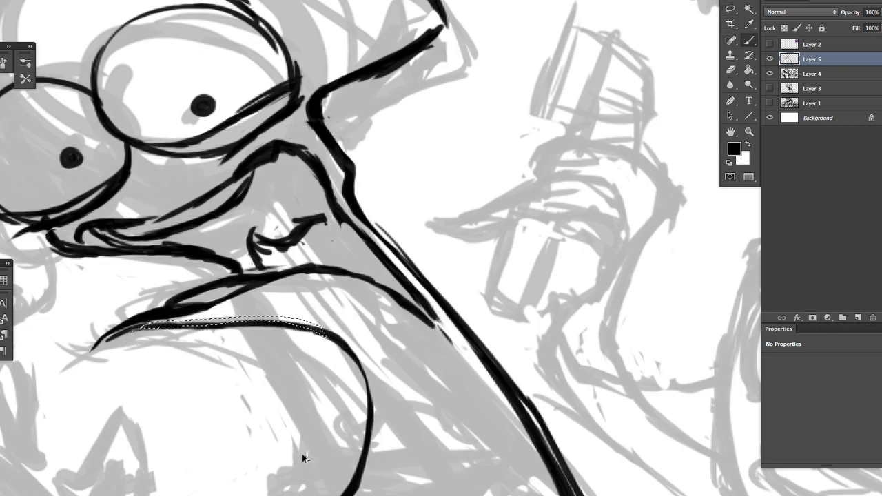
Warp the jaw stroke again, bending its right end down and arcing it upward, then deselect
{"action": "key", "text": "ctrl+t"}
{"action": "left_click_drag", "start_coordinate": [197, 338], "coordinate": [195, 322]}
{"action": "left_click_drag", "start_coordinate": [328, 340], "coordinate": [346, 357]}
{"action": "left_click_drag", "start_coordinate": [262, 322], "coordinate": [268, 306]}
{"action": "key", "text": "Return"}
{"action": "key", "text": "b"}
{"action": "key", "text": "ctrl+d"}
Fill in the jaw stroke's left end and erase back parts of the lower jaw line
{"action": "mouse_move", "coordinate": [114, 338]}
{"action": "left_mouse_down"}
{"action": "mouse_move", "coordinate": [272, 311]}
{"action": "mouse_move", "coordinate": [338, 344]}
{"action": "left_mouse_up"}
{"action": "key", "text": "e"}
{"action": "key", "text": "h"}
{"action": "left_click_drag", "start_coordinate": [356, 413], "coordinate": [306, 370]}
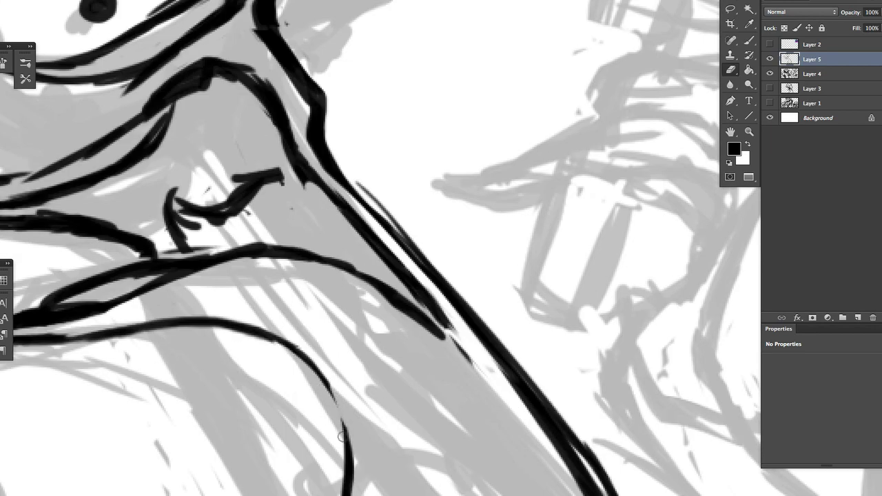
{"action": "key", "text": "h"}
{"action": "mouse_move", "coordinate": [338, 413]}
{"action": "left_mouse_down"}
{"action": "mouse_move", "coordinate": [323, 400]}
{"action": "mouse_move", "coordinate": [248, 375]}
{"action": "left_mouse_up"}
{"action": "mouse_move", "coordinate": [399, 355]}
{"action": "left_mouse_down"}
{"action": "mouse_move", "coordinate": [344, 366]}
{"action": "mouse_move", "coordinate": [437, 335]}
{"action": "mouse_move", "coordinate": [400, 338]}
{"action": "left_mouse_up"}
Repaint the jaw stroke thicker and trim its excess
{"action": "key", "text": "b"}
{"action": "key", "text": "e"}
{"action": "key", "text": "b"}
{"action": "left_click_drag", "start_coordinate": [406, 333], "coordinate": [351, 357]}
{"action": "mouse_move", "coordinate": [386, 345]}
{"action": "left_mouse_down"}
{"action": "mouse_move", "coordinate": [403, 318]}
{"action": "mouse_move", "coordinate": [444, 308]}
{"action": "mouse_move", "coordinate": [422, 296]}
{"action": "mouse_move", "coordinate": [385, 314]}
{"action": "mouse_move", "coordinate": [430, 306]}
{"action": "mouse_move", "coordinate": [463, 284]}
{"action": "mouse_move", "coordinate": [516, 338]}
{"action": "mouse_move", "coordinate": [566, 365]}
{"action": "left_mouse_up"}
Erase stray marks along the lower lip
{"action": "key", "text": "e"}
{"action": "key", "text": "b"}
{"action": "key", "text": "e"}
{"action": "key", "text": "b"}
{"action": "key", "text": "e"}
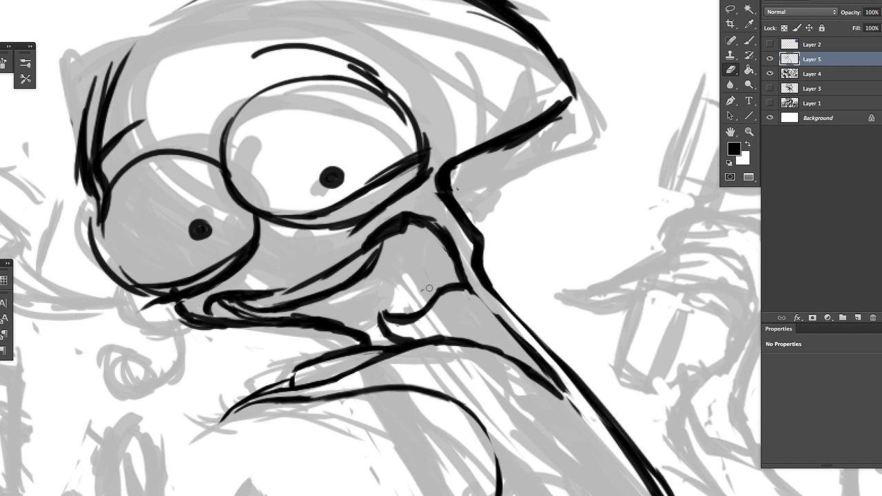
{"action": "mouse_move", "coordinate": [257, 324]}
{"action": "left_mouse_down"}
{"action": "mouse_move", "coordinate": [348, 338]}
{"action": "mouse_move", "coordinate": [341, 334]}
{"action": "left_mouse_up"}
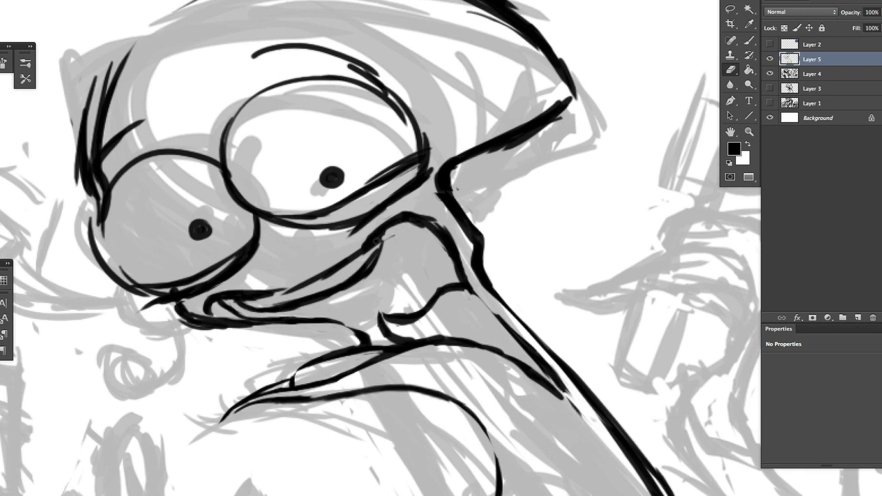
Erase marks near the mouth and add dark strokes along the lip
{"action": "left_click", "coordinate": [393, 233]}
{"action": "left_click_drag", "start_coordinate": [392, 232], "coordinate": [403, 239]}
{"action": "left_click_drag", "start_coordinate": [283, 251], "coordinate": [214, 273]}
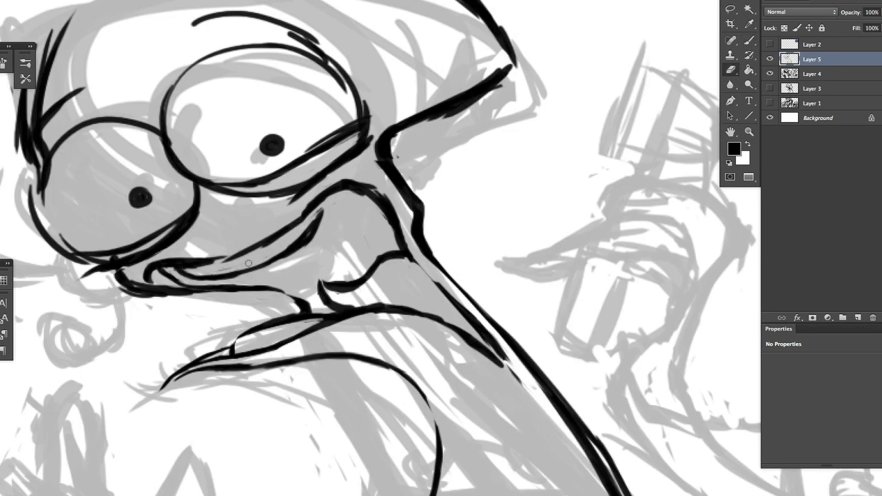
{"action": "mouse_move", "coordinate": [441, 248]}
{"action": "left_mouse_down"}
{"action": "mouse_move", "coordinate": [376, 238]}
{"action": "mouse_move", "coordinate": [548, 264]}
{"action": "left_mouse_up"}
{"action": "key", "text": "b"}
{"action": "left_click_drag", "start_coordinate": [303, 297], "coordinate": [372, 284]}
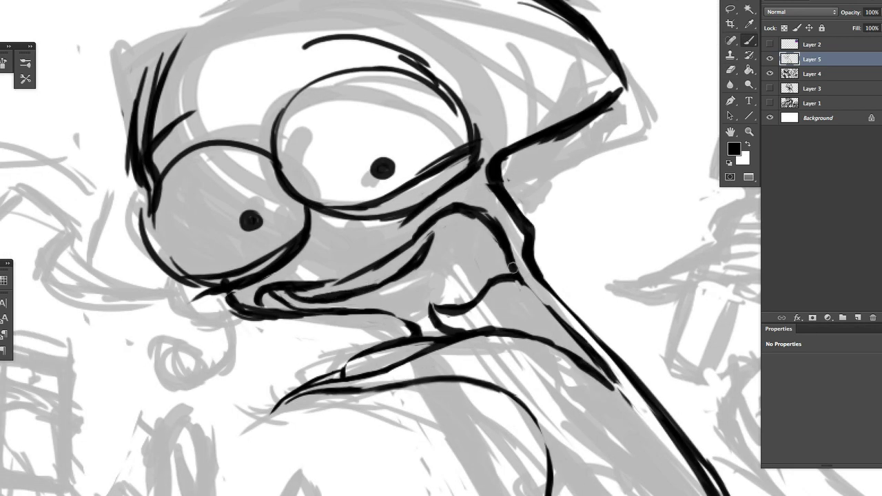
{"action": "key", "text": "e"}
{"action": "left_click_drag", "start_coordinate": [513, 267], "coordinate": [455, 186]}
Lasso the mouth curve and warp it to bend upward
{"action": "key", "text": "l"}
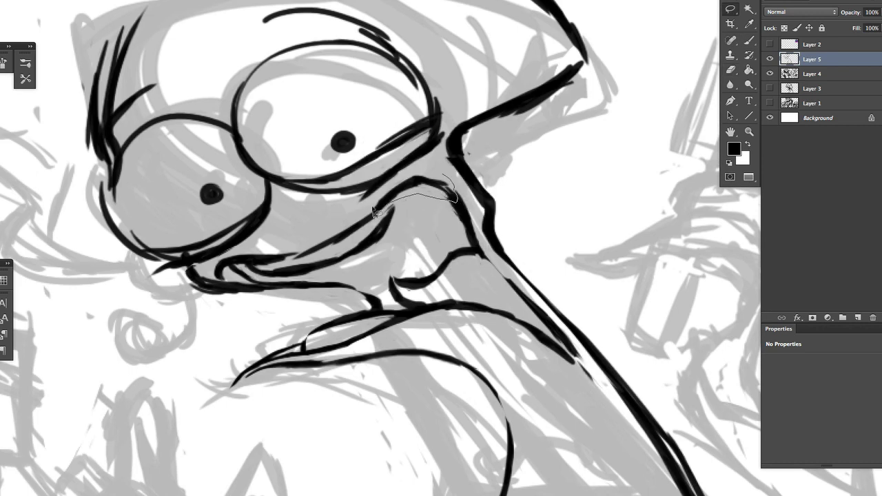
{"action": "left_click_drag", "start_coordinate": [376, 213], "coordinate": [375, 210]}
{"action": "key", "text": "ctrl+t"}
{"action": "mouse_move", "coordinate": [417, 191]}
{"action": "left_mouse_down"}
{"action": "mouse_move", "coordinate": [420, 181]}
{"action": "mouse_move", "coordinate": [297, 259]}
{"action": "left_mouse_up"}
{"action": "key", "text": "Return"}
{"action": "key", "text": "b"}
Draw a new ink stroke across the mouth and warp it into a curve
{"action": "key", "text": "l"}
{"action": "left_click_drag", "start_coordinate": [432, 163], "coordinate": [292, 262]}
{"action": "key", "text": "ctrl+t"}
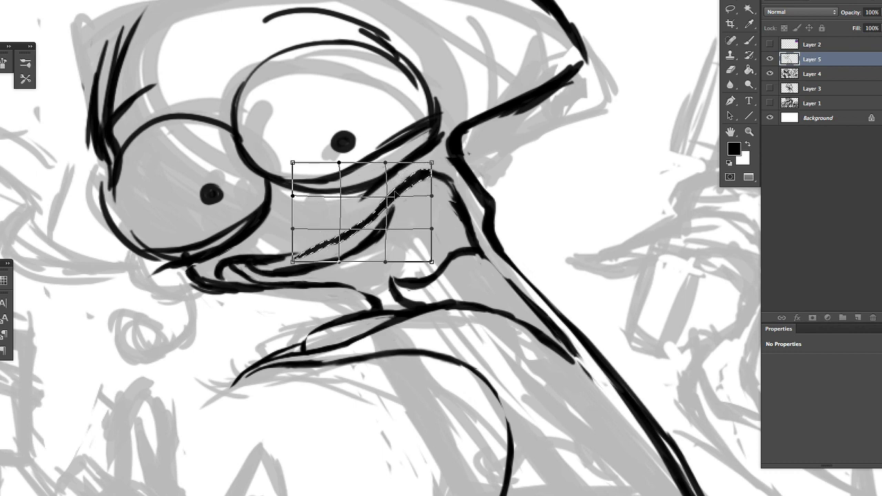
{"action": "mouse_move", "coordinate": [324, 206]}
{"action": "left_mouse_down"}
{"action": "mouse_move", "coordinate": [303, 185]}
{"action": "mouse_move", "coordinate": [313, 200]}
{"action": "left_mouse_up"}
{"action": "key", "text": "Return"}
{"action": "key", "text": "b"}
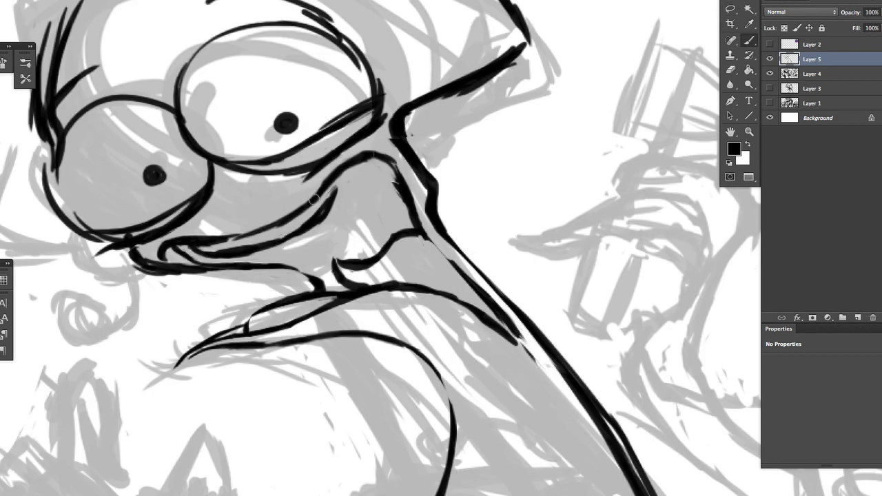
Thicken the black line where mouth meets nose and erase excess lines around the nose
{"action": "left_click", "coordinate": [369, 183], "text": "alt"}
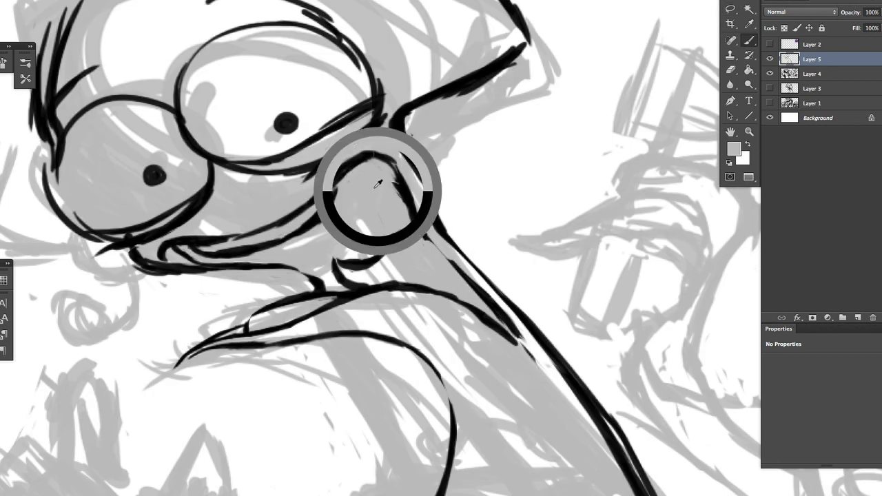
{"action": "left_click", "coordinate": [344, 166], "text": "alt"}
{"action": "left_click_drag", "start_coordinate": [324, 176], "coordinate": [398, 147]}
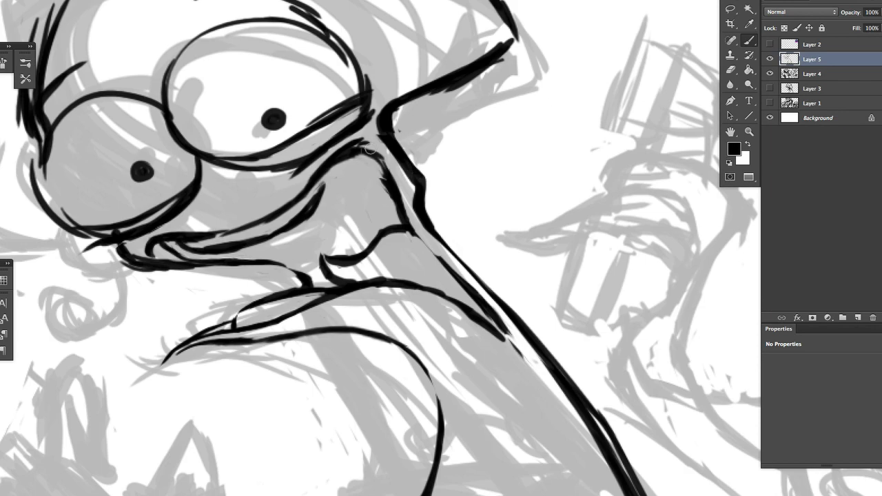
{"action": "key", "text": "e"}
{"action": "mouse_move", "coordinate": [365, 147]}
{"action": "left_mouse_down"}
{"action": "mouse_move", "coordinate": [320, 186]}
{"action": "mouse_move", "coordinate": [385, 186]}
{"action": "mouse_move", "coordinate": [400, 203]}
{"action": "mouse_move", "coordinate": [389, 183]}
{"action": "mouse_move", "coordinate": [405, 212]}
{"action": "left_mouse_up"}
{"action": "key", "text": "b"}
Thicken the edge of the nose, checking it in a fit-to-window view
{"action": "key", "text": "ctrl+minus"}
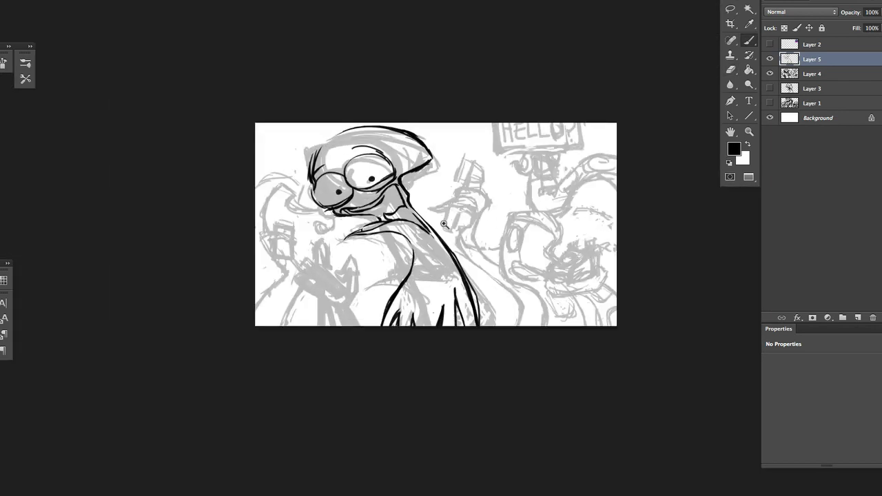
{"action": "key", "text": "ctrl+0"}
{"action": "left_click_drag", "start_coordinate": [339, 143], "coordinate": [365, 178]}
{"action": "key", "text": "e"}
{"action": "key", "text": "b"}
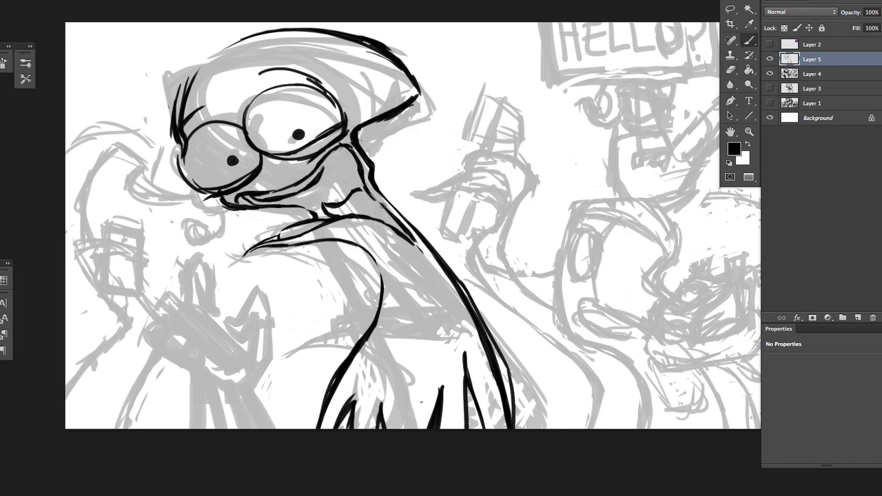
{"action": "key", "text": "e"}
{"action": "key", "text": "ctrl+plus"}
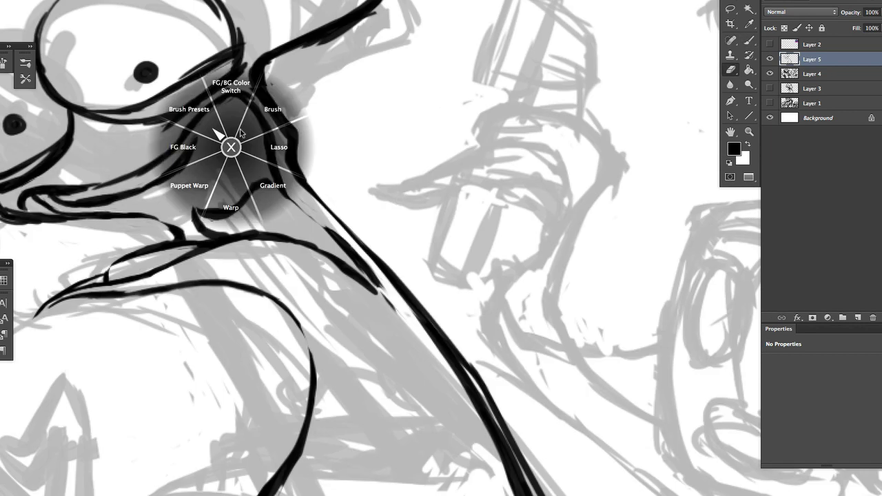
{"action": "key", "text": "b"}
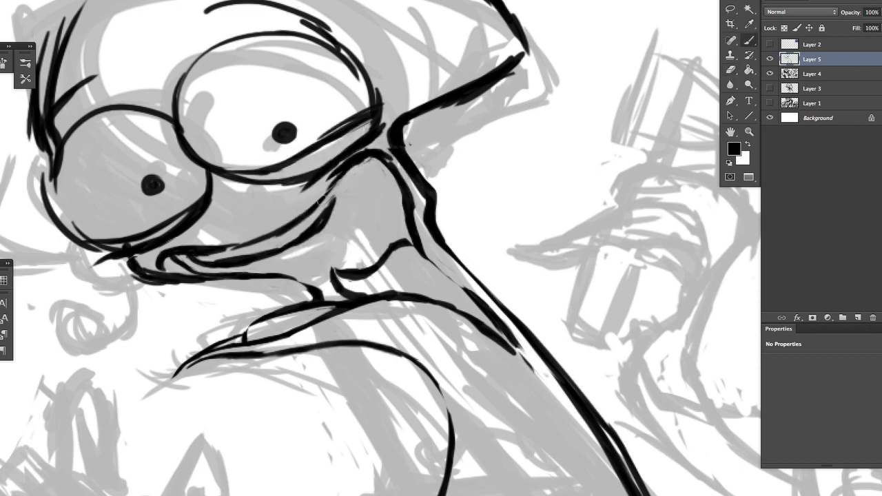
Clean up the line below the nose and touch up the nearby ink strokes
{"action": "mouse_move", "coordinate": [388, 250]}
{"action": "left_mouse_down"}
{"action": "mouse_move", "coordinate": [360, 197]}
{"action": "mouse_move", "coordinate": [423, 199]}
{"action": "left_mouse_up"}
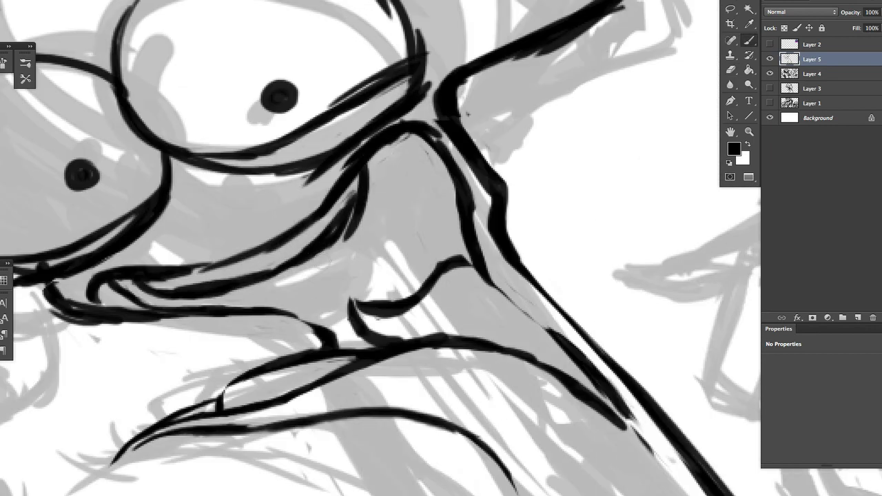
{"action": "key", "text": "e"}
{"action": "mouse_move", "coordinate": [305, 248]}
{"action": "left_mouse_down"}
{"action": "mouse_move", "coordinate": [345, 220]}
{"action": "mouse_move", "coordinate": [289, 272]}
{"action": "left_mouse_up"}
{"action": "key", "text": "b"}
{"action": "mouse_move", "coordinate": [207, 265]}
{"action": "left_mouse_down"}
{"action": "mouse_move", "coordinate": [354, 256]}
{"action": "mouse_move", "coordinate": [365, 200]}
{"action": "left_mouse_up"}
Trim and redo the lower mouth line, inking around the mouth and nose
{"action": "key", "text": "e"}
{"action": "mouse_move", "coordinate": [345, 227]}
{"action": "left_mouse_down"}
{"action": "mouse_move", "coordinate": [169, 276]}
{"action": "mouse_move", "coordinate": [206, 270]}
{"action": "mouse_move", "coordinate": [138, 277]}
{"action": "left_mouse_up"}
{"action": "key", "text": "b"}
{"action": "mouse_move", "coordinate": [131, 276]}
{"action": "left_mouse_down"}
{"action": "mouse_move", "coordinate": [155, 288]}
{"action": "mouse_move", "coordinate": [262, 276]}
{"action": "mouse_move", "coordinate": [287, 292]}
{"action": "mouse_move", "coordinate": [289, 265]}
{"action": "left_mouse_up"}
{"action": "key", "text": "e"}
{"action": "key", "text": "b"}
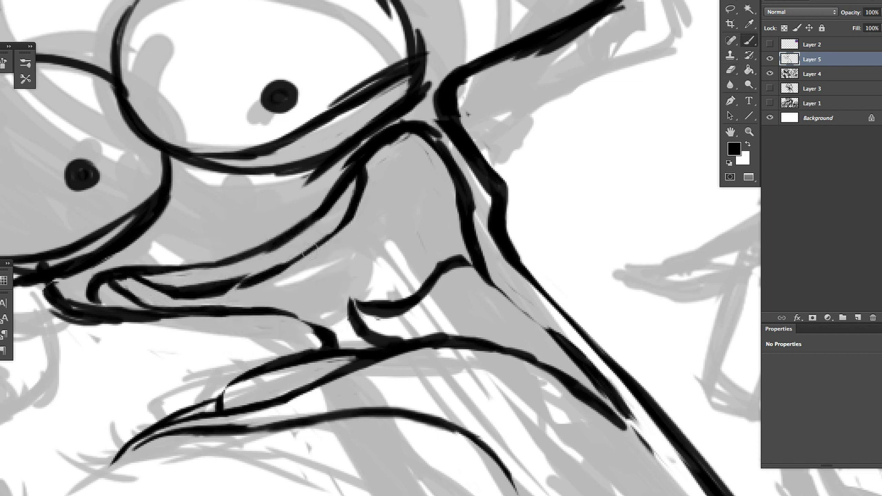
{"action": "left_click_drag", "start_coordinate": [359, 200], "coordinate": [327, 262]}
Erase stray marks at the top of the nose and return to the brush
{"action": "scroll", "coordinate": [326, 262], "scroll_direction": "right", "scroll_amount": 4}
{"action": "scroll", "coordinate": [327, 262], "scroll_direction": "down", "scroll_amount": 2}
{"action": "key", "text": "e"}
{"action": "left_click_drag", "start_coordinate": [296, 134], "coordinate": [307, 108]}
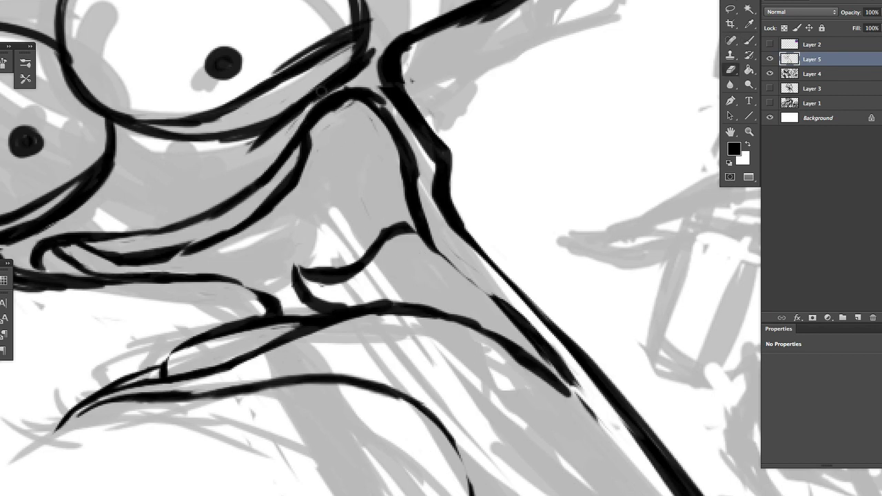
{"action": "right_click", "coordinate": [368, 101]}
{"action": "left_click", "coordinate": [388, 69]}
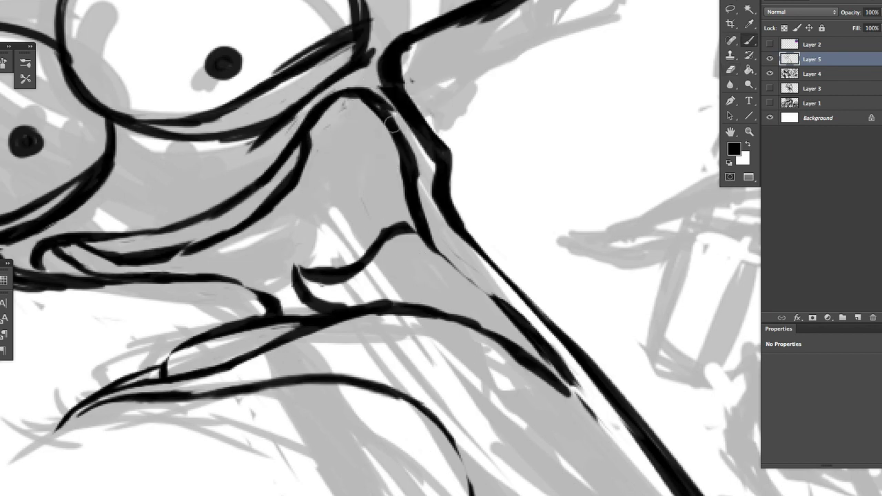
{"action": "key", "text": "h"}
{"action": "left_click_drag", "start_coordinate": [386, 76], "coordinate": [357, 153]}
{"action": "right_click", "coordinate": [357, 153]}
Lasso the stroke across the collar, warp its curve, and deselect
{"action": "key", "text": "ctrl+plus"}
{"action": "key", "text": "l"}
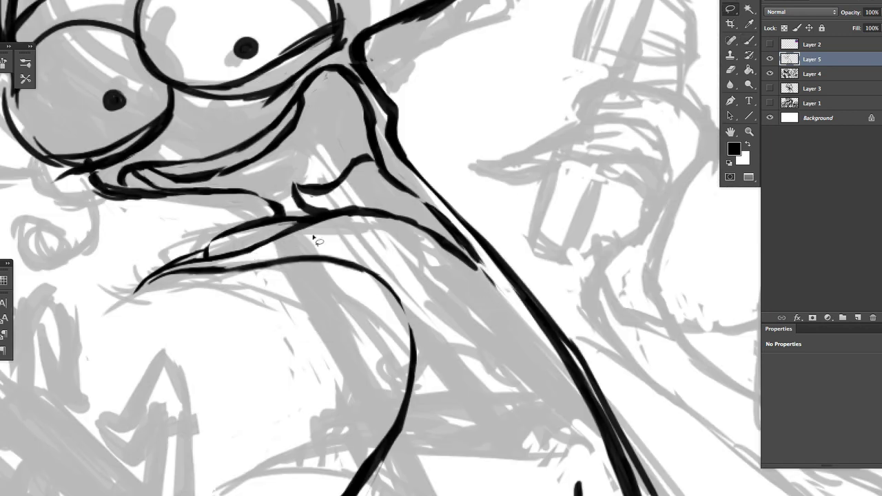
{"action": "left_click_drag", "start_coordinate": [436, 225], "coordinate": [266, 290]}
{"action": "key", "text": "ctrl+t"}
{"action": "left_click_drag", "start_coordinate": [404, 220], "coordinate": [372, 189]}
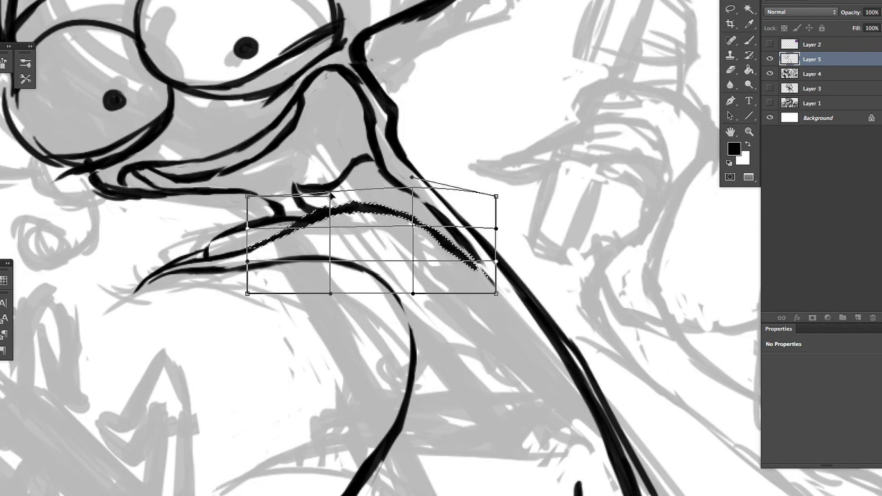
{"action": "left_click_drag", "start_coordinate": [252, 196], "coordinate": [254, 210]}
{"action": "left_click_drag", "start_coordinate": [406, 224], "coordinate": [393, 214]}
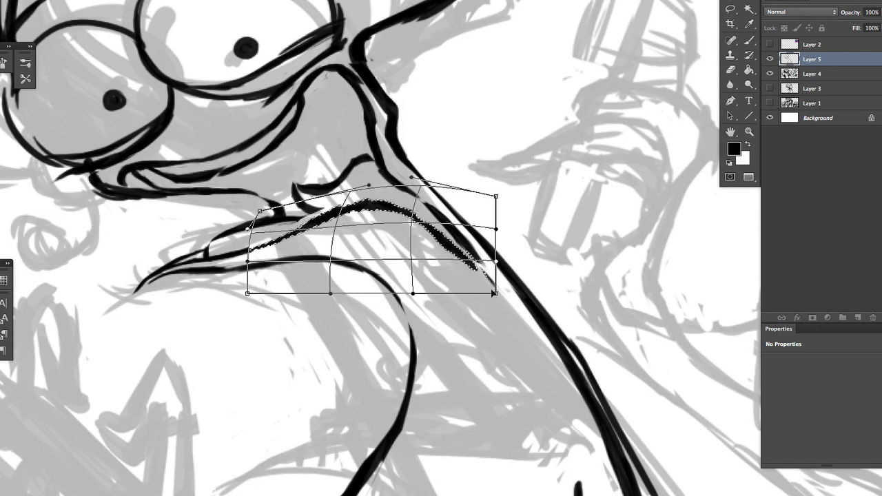
{"action": "key", "text": "Return"}
{"action": "key", "text": "ctrl+d"}
{"action": "key", "text": "b"}
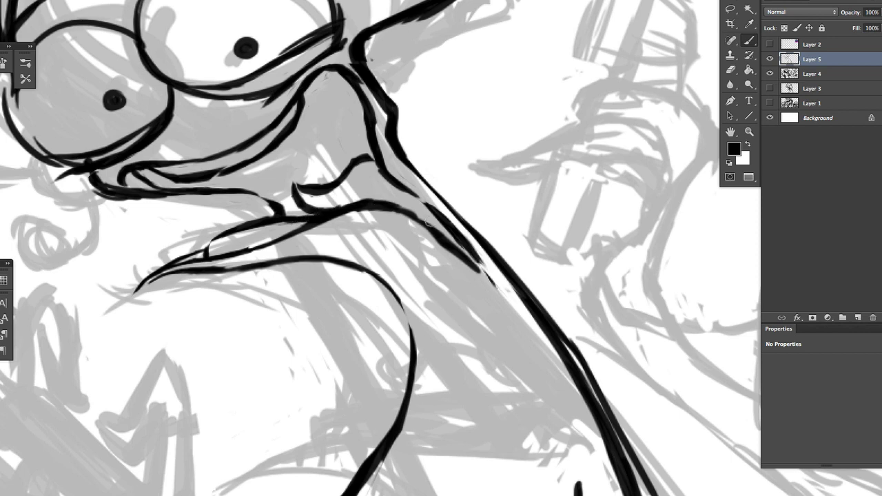
Warp the ink strokes along the neck to bend them
{"action": "key", "text": "b"}
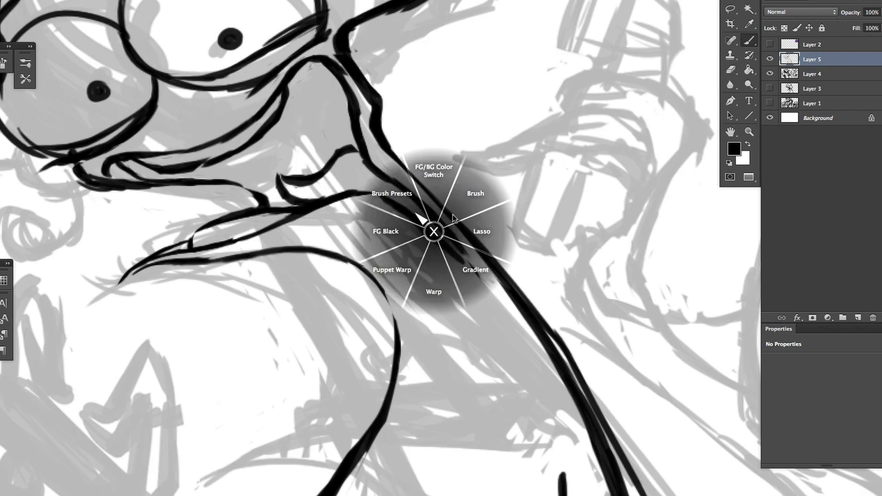
{"action": "left_click", "coordinate": [439, 290]}
{"action": "left_click_drag", "start_coordinate": [487, 219], "coordinate": [486, 209]}
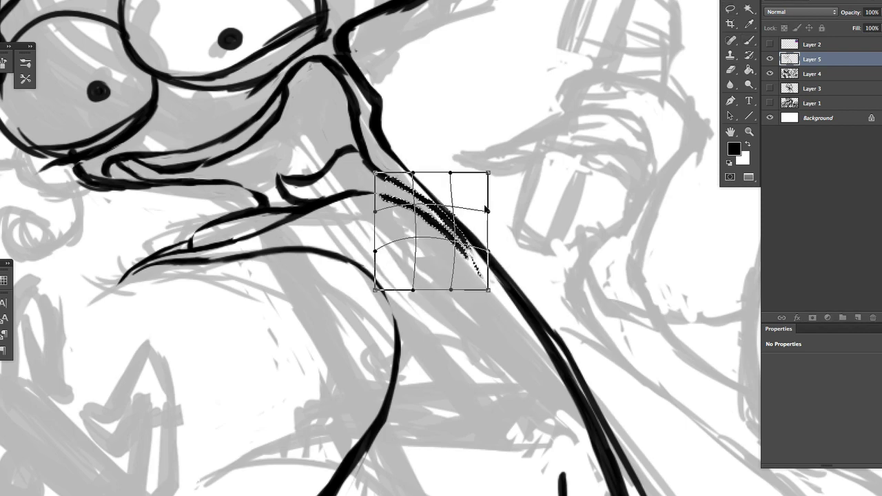
{"action": "key", "text": "Return"}
{"action": "scroll", "coordinate": [441, 248], "scroll_direction": "down", "scroll_amount": 3}
{"action": "key", "text": "ctrl+0"}
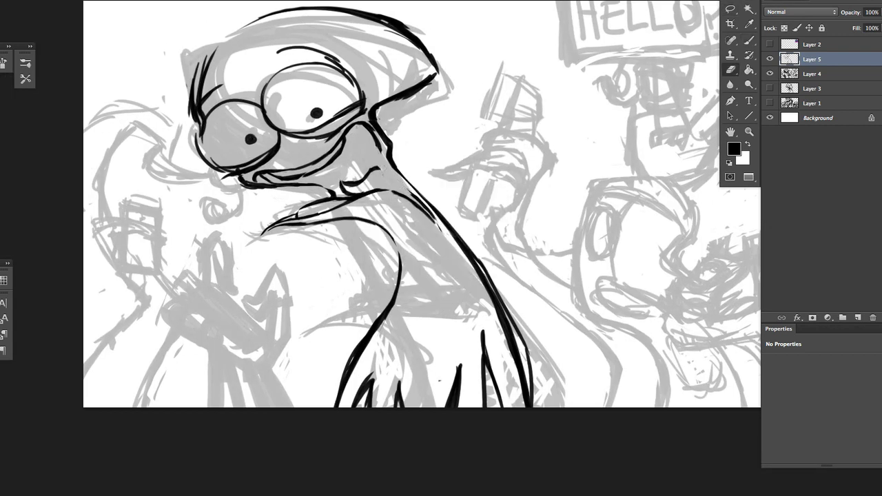
Brush a short black line above the collar curve and review it across the drawing
{"action": "key", "text": "b"}
{"action": "left_click", "coordinate": [387, 188]}
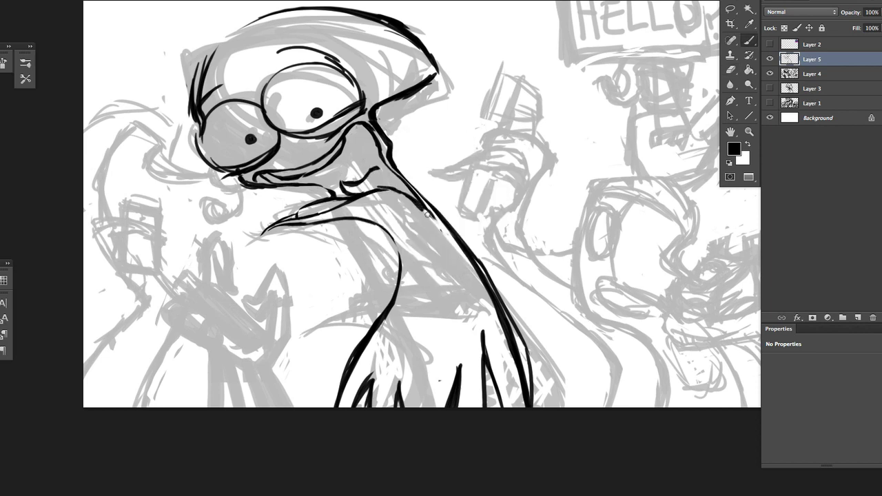
{"action": "scroll", "coordinate": [408, 188], "scroll_direction": "up", "scroll_amount": 3}
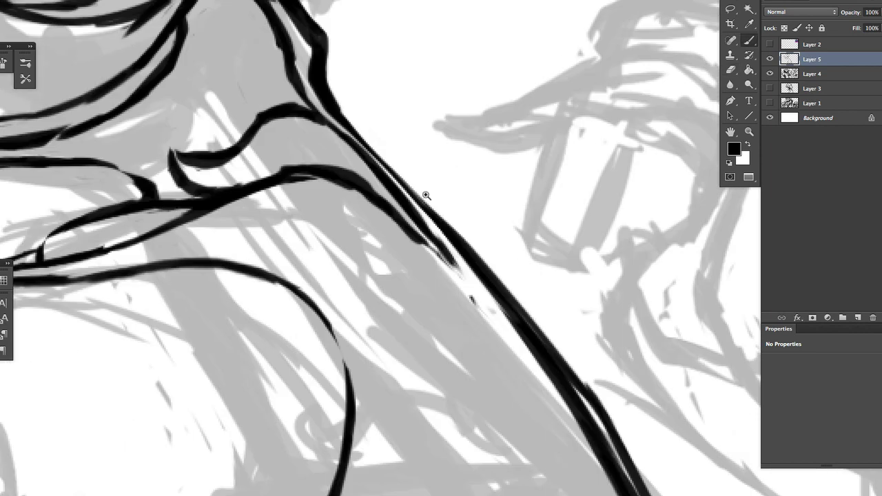
{"action": "key", "text": "e"}
{"action": "key", "text": "b"}
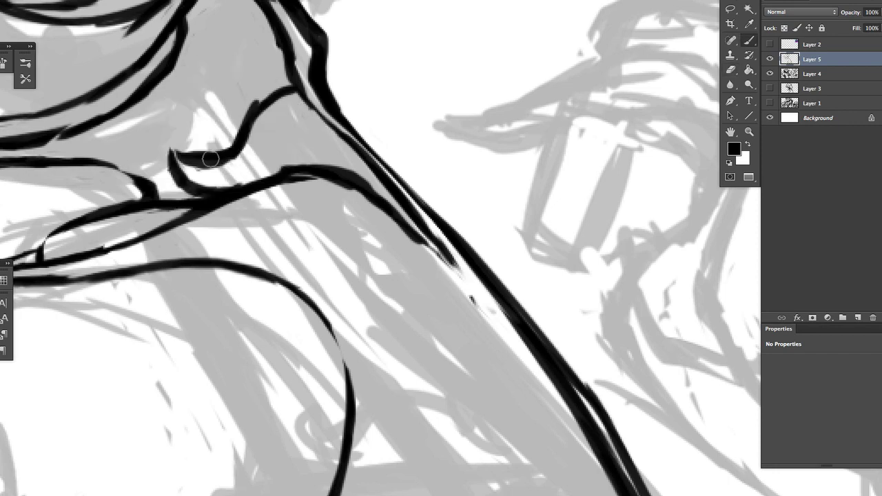
{"action": "mouse_move", "coordinate": [304, 114]}
{"action": "left_mouse_down"}
{"action": "mouse_move", "coordinate": [254, 141]}
{"action": "mouse_move", "coordinate": [268, 157]}
{"action": "left_mouse_up"}
{"action": "key", "text": "h"}
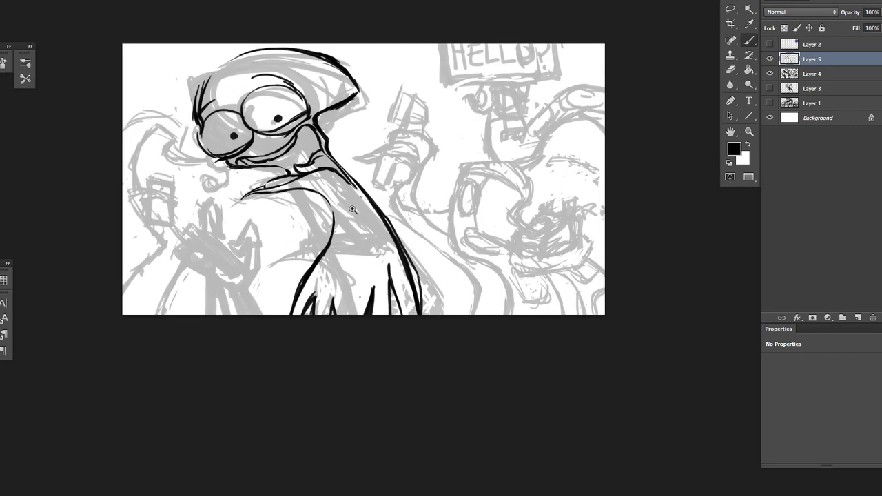
{"action": "key", "text": "h"}
{"action": "left_click_drag", "start_coordinate": [249, 54], "coordinate": [359, 261]}
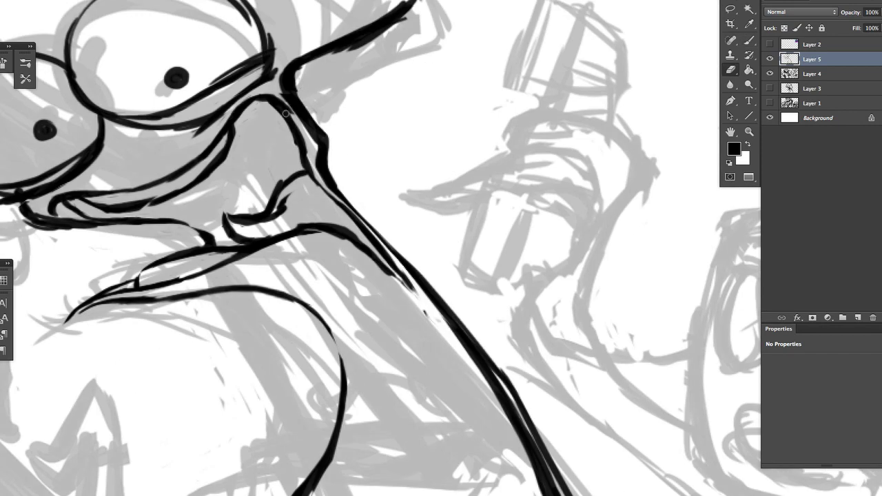
{"action": "key", "text": "h"}
{"action": "mouse_move", "coordinate": [441, 248]}
{"action": "left_mouse_down"}
{"action": "mouse_move", "coordinate": [479, 332]}
{"action": "mouse_move", "coordinate": [402, 413]}
{"action": "left_mouse_up"}
Zoom in on the beak and erase the old outer beak and neck ink line on Layer 5
{"action": "key", "text": "h"}
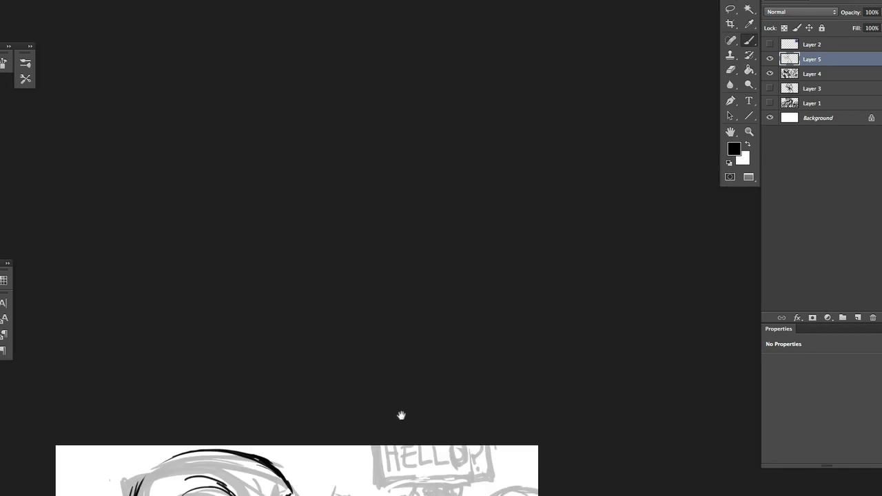
{"action": "key", "text": "e"}
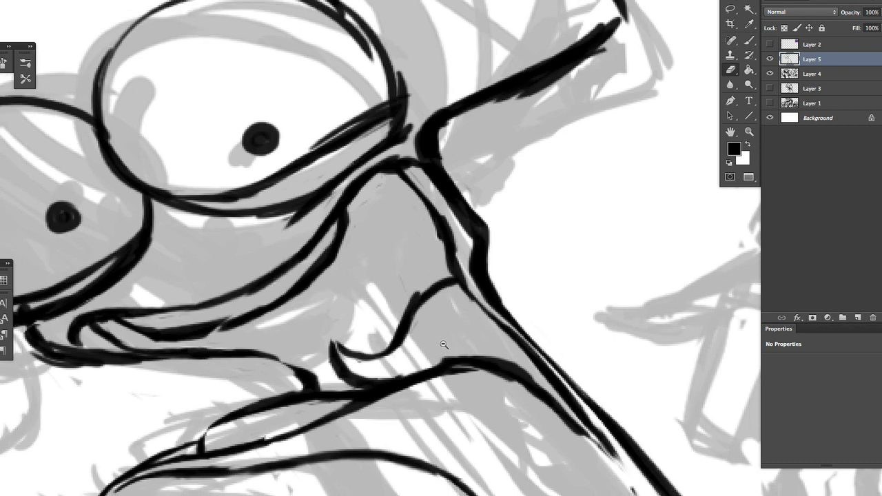
{"action": "key", "text": "h"}
{"action": "key", "text": "l"}
{"action": "left_click_drag", "start_coordinate": [381, 346], "coordinate": [372, 283]}
{"action": "left_click_drag", "start_coordinate": [460, 419], "coordinate": [482, 436]}
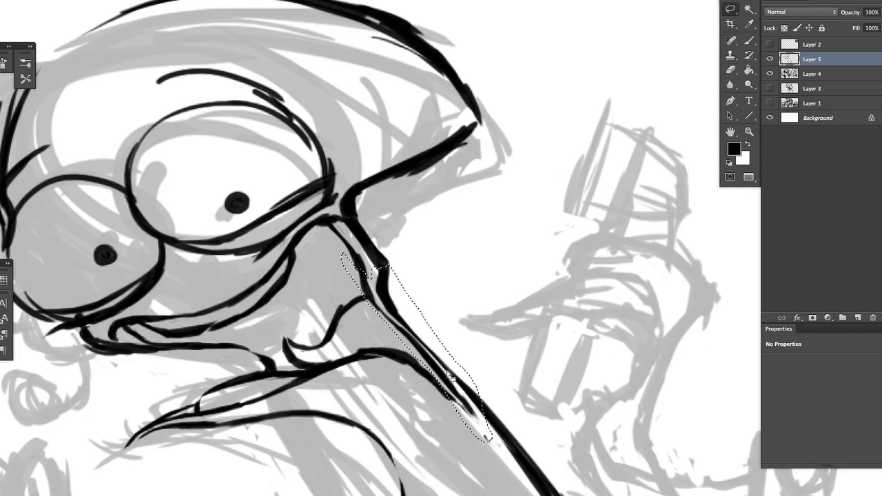
{"action": "key", "text": "e"}
{"action": "left_click_drag", "start_coordinate": [400, 290], "coordinate": [482, 413]}
{"action": "key", "text": "ctrl+d"}
{"action": "left_click_drag", "start_coordinate": [388, 267], "coordinate": [403, 324]}
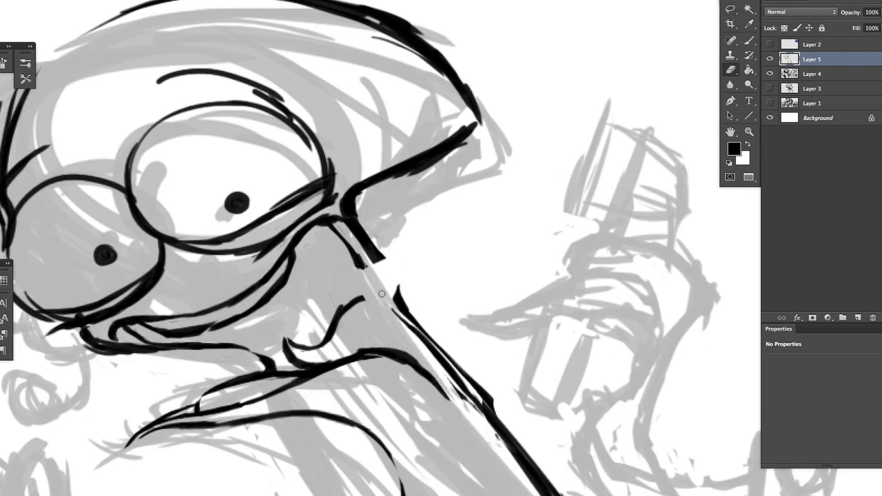
Remove the rest of the old beak line and ink a long new beak line downward
{"action": "key", "text": "b"}
{"action": "mouse_move", "coordinate": [348, 224]}
{"action": "left_mouse_down"}
{"action": "mouse_move", "coordinate": [383, 261]}
{"action": "mouse_move", "coordinate": [421, 345]}
{"action": "mouse_move", "coordinate": [392, 356]}
{"action": "left_mouse_up"}
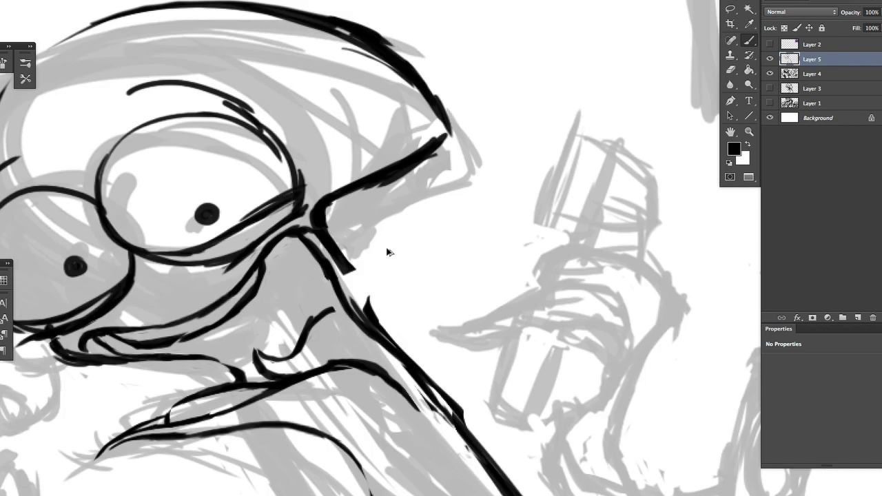
{"action": "key", "text": "ctrl+alt+z"}
{"action": "key", "text": "ctrl+alt+z"}
{"action": "key", "text": "ctrl+alt+z"}
{"action": "key", "text": "e"}
{"action": "mouse_move", "coordinate": [372, 296]}
{"action": "left_mouse_down"}
{"action": "mouse_move", "coordinate": [435, 411]}
{"action": "mouse_move", "coordinate": [463, 426]}
{"action": "left_mouse_up"}
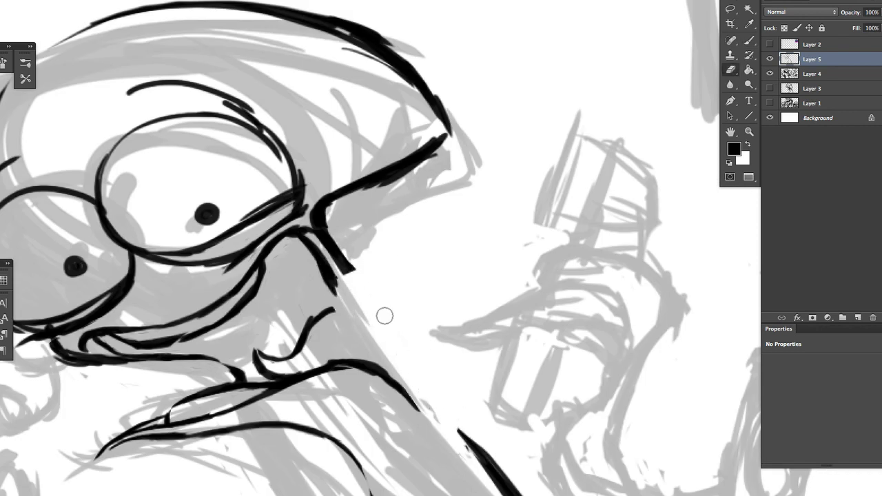
{"action": "mouse_move", "coordinate": [341, 295]}
{"action": "left_mouse_down"}
{"action": "mouse_move", "coordinate": [315, 217]}
{"action": "mouse_move", "coordinate": [348, 272]}
{"action": "left_mouse_up"}
{"action": "key", "text": "b"}
{"action": "mouse_move", "coordinate": [318, 222]}
{"action": "left_mouse_down"}
{"action": "mouse_move", "coordinate": [348, 291]}
{"action": "mouse_move", "coordinate": [513, 486]}
{"action": "left_mouse_up"}
Redraw the upper beak with one long stroke and clean up its end
{"action": "key", "text": "e"}
{"action": "key", "text": "h"}
{"action": "left_click_drag", "start_coordinate": [361, 269], "coordinate": [330, 239]}
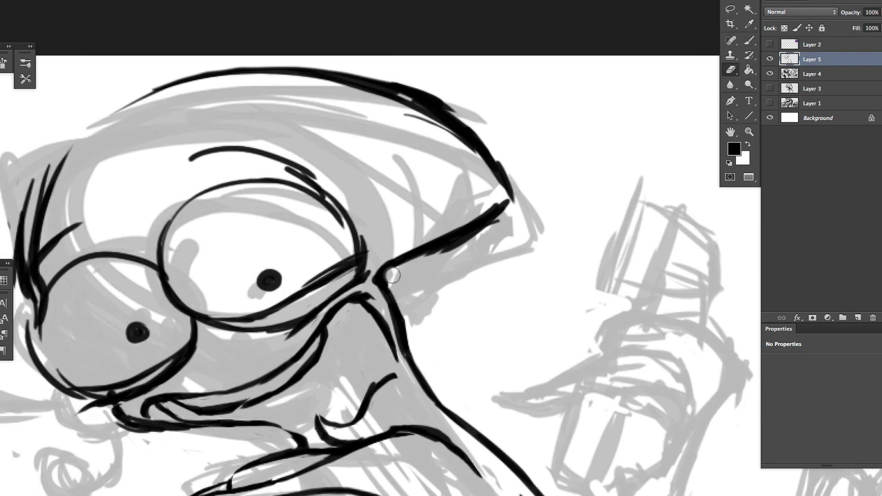
{"action": "left_click_drag", "start_coordinate": [386, 275], "coordinate": [460, 244]}
{"action": "key", "text": "b"}
{"action": "key", "text": "ctrl+z"}
{"action": "mouse_move", "coordinate": [510, 207]}
{"action": "left_mouse_down"}
{"action": "mouse_move", "coordinate": [375, 278]}
{"action": "mouse_move", "coordinate": [403, 265]}
{"action": "mouse_move", "coordinate": [383, 279]}
{"action": "left_mouse_up"}
{"action": "key", "text": "e"}
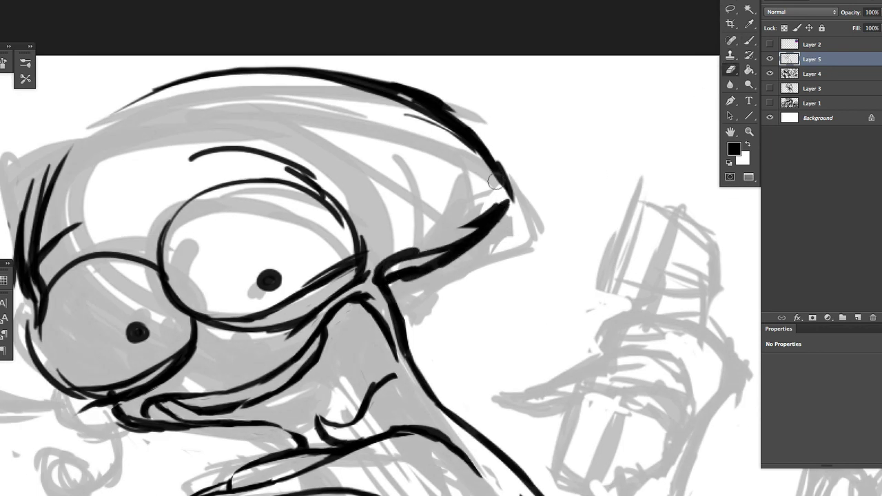
{"action": "mouse_move", "coordinate": [427, 255]}
{"action": "left_mouse_down"}
{"action": "mouse_move", "coordinate": [513, 202]}
{"action": "mouse_move", "coordinate": [530, 263]}
{"action": "mouse_move", "coordinate": [346, 327]}
{"action": "mouse_move", "coordinate": [552, 238]}
{"action": "mouse_move", "coordinate": [358, 355]}
{"action": "left_mouse_up"}
Extend the head outline down the right side, then erase that right-side stroke
{"action": "key", "text": "h"}
{"action": "key", "text": "b"}
{"action": "key", "text": "h"}
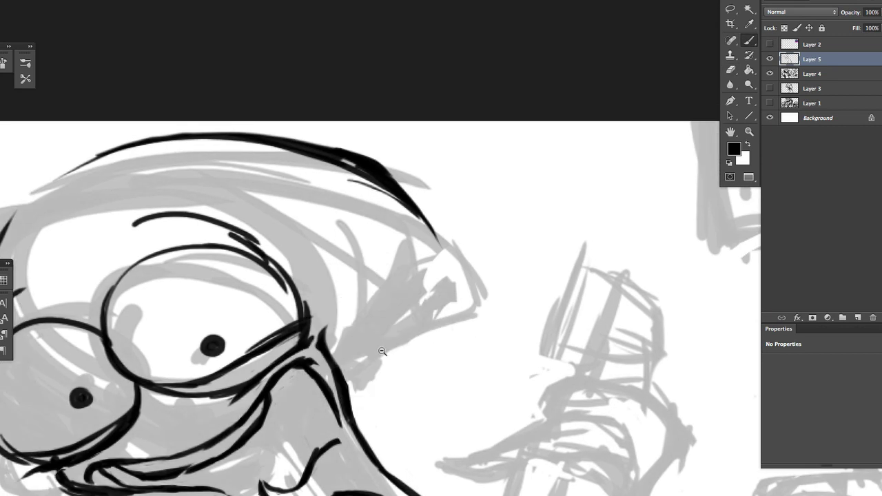
{"action": "left_click_drag", "start_coordinate": [364, 257], "coordinate": [393, 322]}
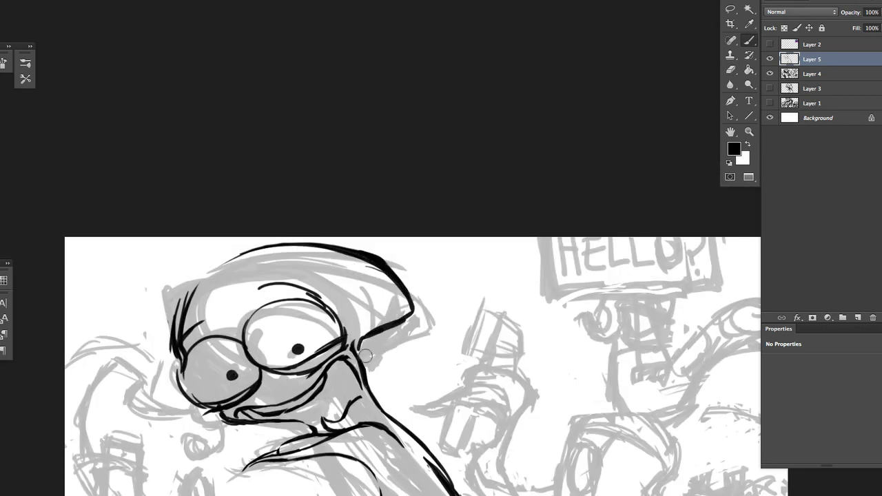
{"action": "key", "text": "h"}
{"action": "mouse_move", "coordinate": [365, 355]}
{"action": "left_mouse_down"}
{"action": "mouse_move", "coordinate": [437, 351]}
{"action": "mouse_move", "coordinate": [416, 359]}
{"action": "left_mouse_up"}
{"action": "key", "text": "e"}
{"action": "mouse_move", "coordinate": [398, 302]}
{"action": "left_mouse_down"}
{"action": "mouse_move", "coordinate": [319, 237]}
{"action": "mouse_move", "coordinate": [697, 169]}
{"action": "left_mouse_up"}
Ink new outline strokes along the head top and near the beak
{"action": "key", "text": "h"}
{"action": "left_click", "coordinate": [318, 266]}
{"action": "mouse_move", "coordinate": [330, 226]}
{"action": "left_mouse_down"}
{"action": "mouse_move", "coordinate": [294, 322]}
{"action": "mouse_move", "coordinate": [281, 256]}
{"action": "left_mouse_up"}
{"action": "key", "text": "ctrl+z"}
{"action": "left_click_drag", "start_coordinate": [276, 275], "coordinate": [331, 234]}
{"action": "key", "text": "ctrl+z"}
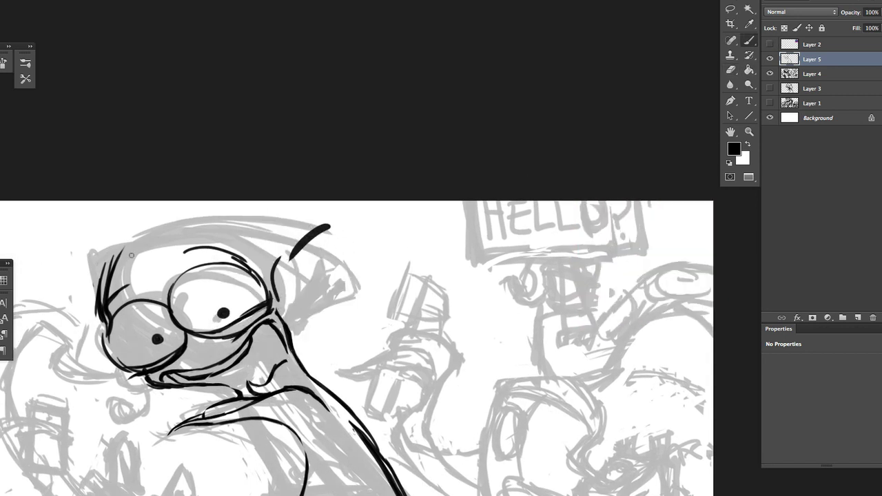
{"action": "left_click_drag", "start_coordinate": [120, 250], "coordinate": [197, 202]}
{"action": "mouse_move", "coordinate": [311, 225]}
{"action": "left_mouse_down"}
{"action": "mouse_move", "coordinate": [303, 206]}
{"action": "mouse_move", "coordinate": [290, 283]}
{"action": "mouse_move", "coordinate": [470, 281]}
{"action": "left_mouse_up"}
Erase stray strokes near the head top and on the left eye outline
{"action": "key", "text": "e"}
{"action": "mouse_move", "coordinate": [345, 207]}
{"action": "left_mouse_down"}
{"action": "mouse_move", "coordinate": [271, 285]}
{"action": "mouse_move", "coordinate": [259, 315]}
{"action": "left_mouse_up"}
{"action": "key", "text": "b"}
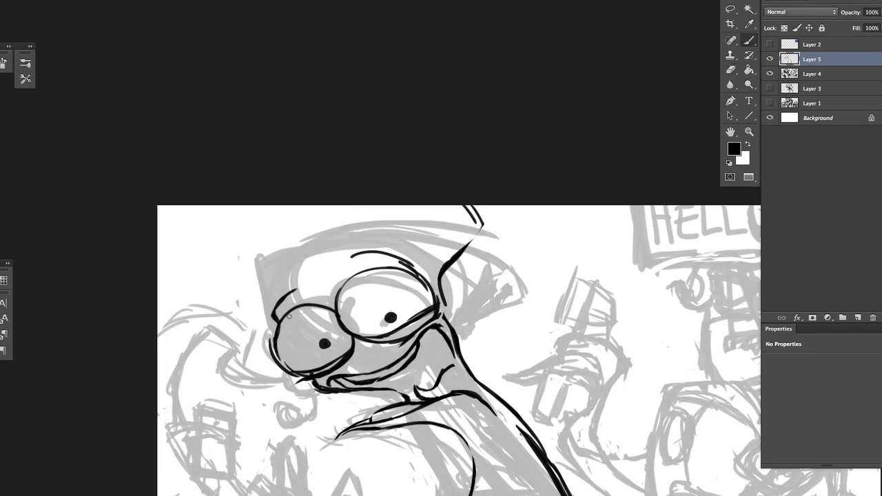
{"action": "key", "text": "e"}
{"action": "left_click_drag", "start_coordinate": [302, 336], "coordinate": [276, 311]}
Add new Layer 6 and ink an arc over the head and down its left side
{"action": "left_click_drag", "start_coordinate": [483, 229], "coordinate": [387, 177]}
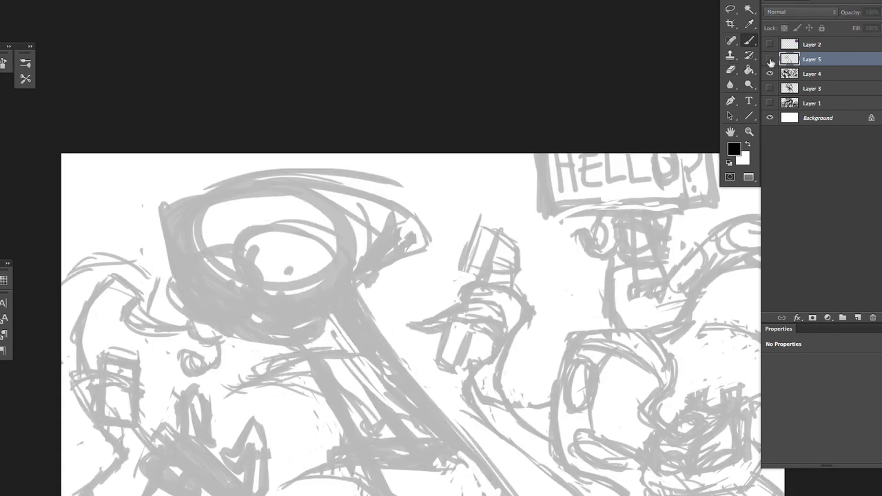
{"action": "key", "text": "b"}
{"action": "key", "text": "ctrl+shift+alt+n"}
{"action": "left_click_drag", "start_coordinate": [350, 262], "coordinate": [393, 206]}
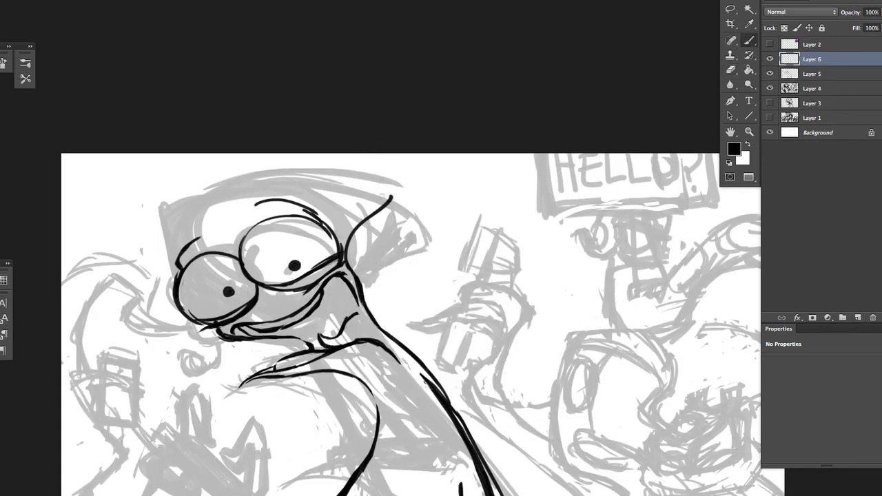
{"action": "key", "text": "ctrl+z"}
{"action": "mouse_move", "coordinate": [351, 164]}
{"action": "left_mouse_down"}
{"action": "mouse_move", "coordinate": [407, 193]}
{"action": "mouse_move", "coordinate": [350, 262]}
{"action": "left_mouse_up"}
{"action": "mouse_move", "coordinate": [219, 332]}
{"action": "left_mouse_down"}
{"action": "mouse_move", "coordinate": [215, 200]}
{"action": "mouse_move", "coordinate": [83, 310]}
{"action": "mouse_move", "coordinate": [207, 336]}
{"action": "left_mouse_up"}
{"action": "key", "text": "ctrl+z"}
{"action": "key", "text": "ctrl+minus"}
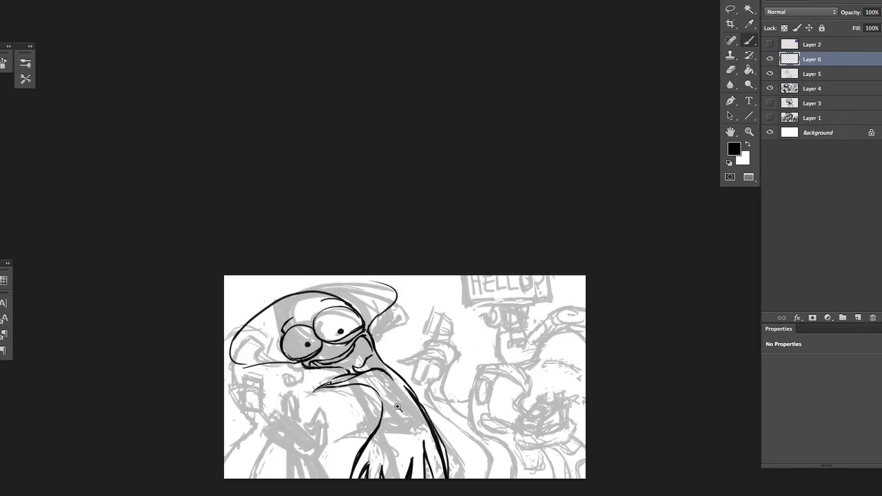
{"action": "key", "text": "ctrl+plus"}
{"action": "key", "text": "ctrl+z"}
{"action": "left_click_drag", "start_coordinate": [304, 146], "coordinate": [164, 278]}
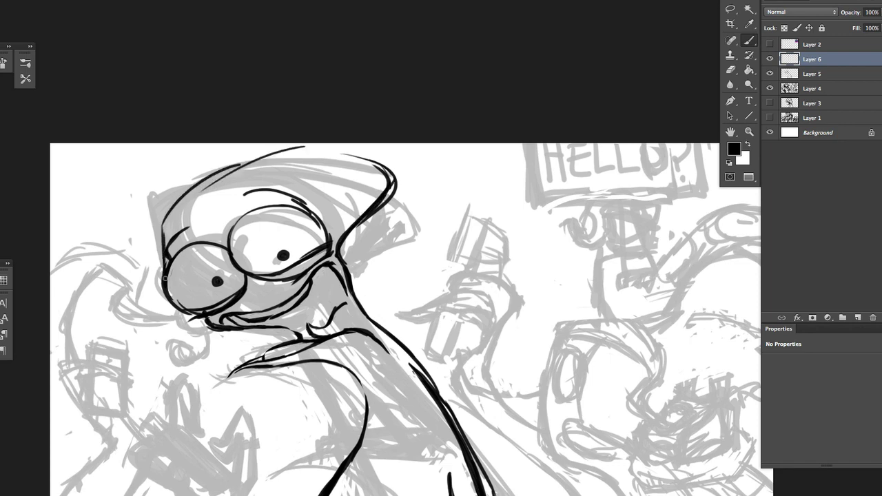
Stroke the top of the head and restroke a thinner back-of-head outline
{"action": "key", "text": "e"}
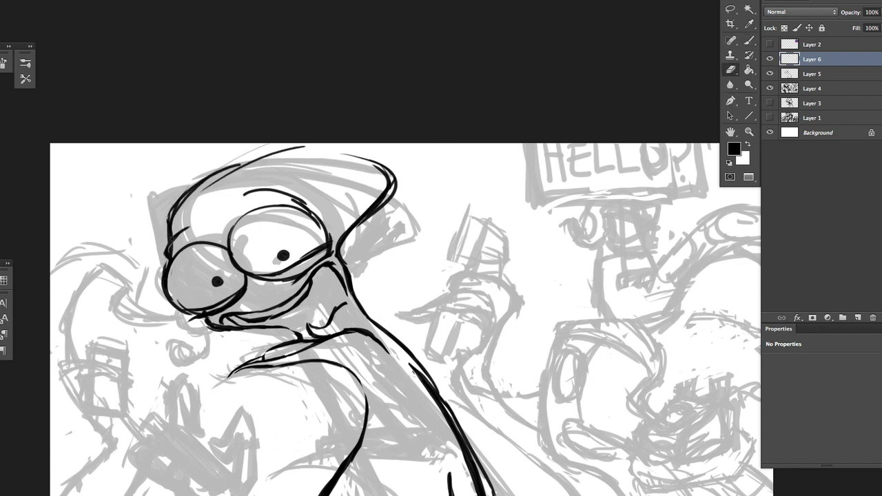
{"action": "key", "text": "ctrl+plus"}
{"action": "key", "text": "b"}
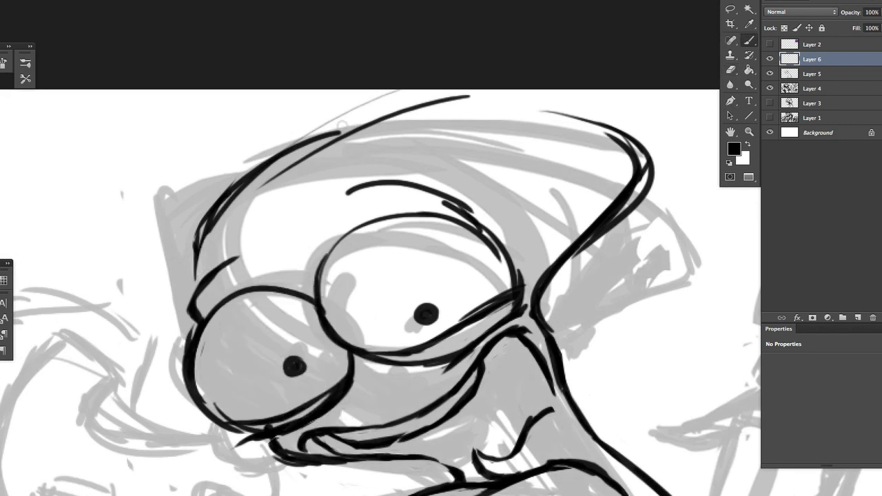
{"action": "mouse_move", "coordinate": [234, 195]}
{"action": "left_mouse_down"}
{"action": "mouse_move", "coordinate": [513, 91]}
{"action": "mouse_move", "coordinate": [356, 138]}
{"action": "mouse_move", "coordinate": [250, 200]}
{"action": "mouse_move", "coordinate": [516, 91]}
{"action": "mouse_move", "coordinate": [534, 101]}
{"action": "left_mouse_up"}
{"action": "key", "text": "e"}
{"action": "key", "text": "b"}
{"action": "mouse_move", "coordinate": [452, 97]}
{"action": "left_mouse_down"}
{"action": "mouse_move", "coordinate": [592, 110]}
{"action": "mouse_move", "coordinate": [477, 83]}
{"action": "left_mouse_up"}
{"action": "key", "text": "e"}
{"action": "mouse_move", "coordinate": [510, 105]}
{"action": "left_mouse_down"}
{"action": "mouse_move", "coordinate": [502, 134]}
{"action": "mouse_move", "coordinate": [518, 145]}
{"action": "mouse_move", "coordinate": [458, 243]}
{"action": "left_mouse_up"}
{"action": "key", "text": "b"}
{"action": "mouse_move", "coordinate": [422, 274]}
{"action": "left_mouse_down"}
{"action": "mouse_move", "coordinate": [455, 227]}
{"action": "mouse_move", "coordinate": [534, 168]}
{"action": "left_mouse_up"}
{"action": "key", "text": "ctrl+minus"}
{"action": "key", "text": "ctrl+minus"}
{"action": "key", "text": "ctrl+plus"}
{"action": "key", "text": "ctrl+plus"}
Lasso the head-top stroke and warp it into a higher, smoother dome
{"action": "key", "text": "l"}
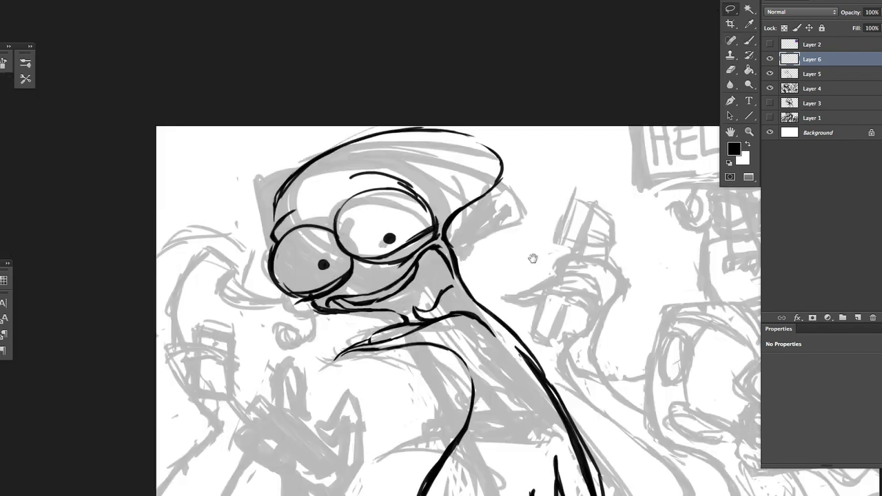
{"action": "mouse_move", "coordinate": [483, 151]}
{"action": "left_mouse_down"}
{"action": "mouse_move", "coordinate": [328, 187]}
{"action": "mouse_move", "coordinate": [322, 180]}
{"action": "left_mouse_up"}
{"action": "key", "text": "ctrl+t"}
{"action": "mouse_move", "coordinate": [516, 179]}
{"action": "left_mouse_down"}
{"action": "mouse_move", "coordinate": [486, 158]}
{"action": "mouse_move", "coordinate": [448, 219]}
{"action": "left_mouse_up"}
{"action": "left_click_drag", "start_coordinate": [375, 159], "coordinate": [370, 153]}
{"action": "left_click_drag", "start_coordinate": [430, 159], "coordinate": [439, 152]}
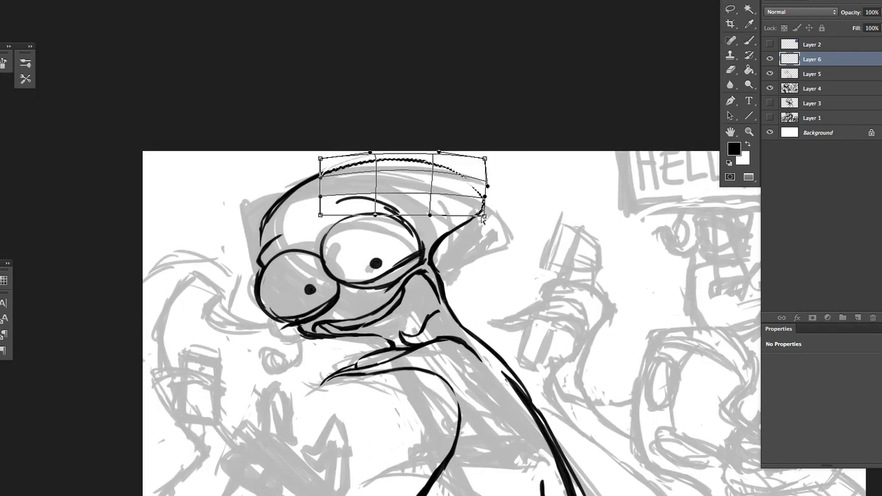
{"action": "left_click_drag", "start_coordinate": [430, 215], "coordinate": [426, 227]}
{"action": "key", "text": "Return"}
Check the drawing, then select the head strokes for a free transform
{"action": "key", "text": "ctrl+minus"}
{"action": "key", "text": "ctrl+plus"}
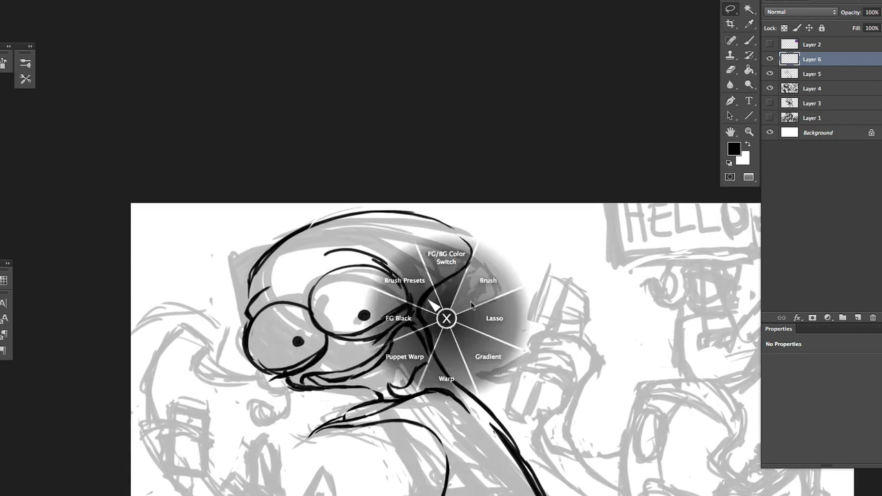
{"action": "key", "text": "b"}
{"action": "key", "text": "ctrl+minus"}
{"action": "key", "text": "ctrl+plus"}
{"action": "key", "text": "l"}
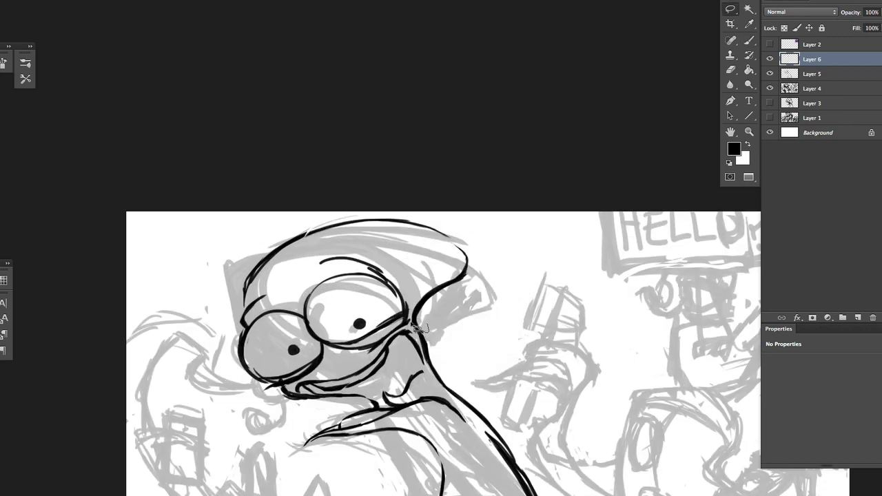
{"action": "key", "text": "ctrl+t"}
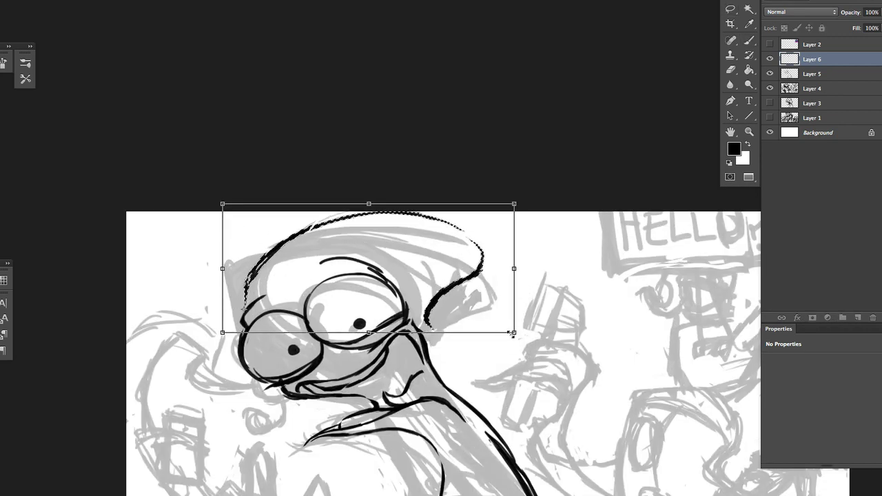
Pull in the lower right corner and widen the top of the transformed head strokes
{"action": "left_click_drag", "start_coordinate": [514, 334], "coordinate": [487, 341]}
{"action": "left_click_drag", "start_coordinate": [222, 204], "coordinate": [191, 200]}
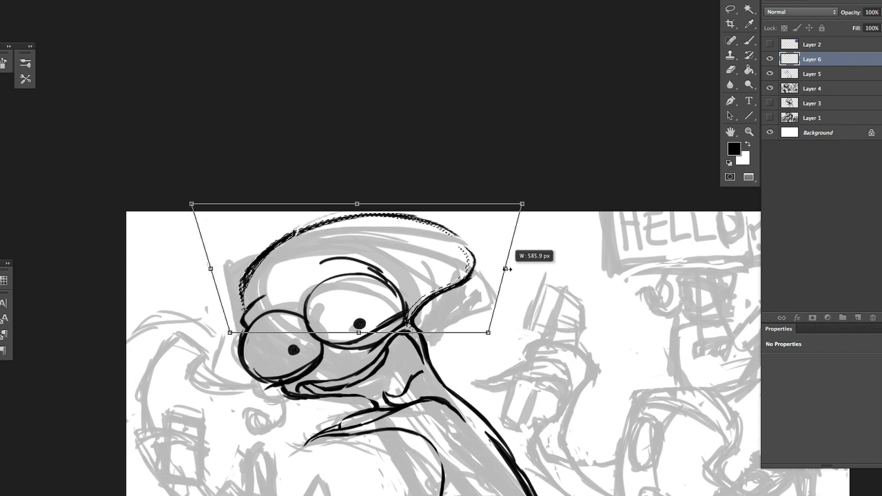
{"action": "key", "text": "Return"}
{"action": "key", "text": "b"}
{"action": "key", "text": "ctrl+plus"}
{"action": "key", "text": "ctrl+plus"}
Flatten the top head stroke to 50 px tall with Free Transform
{"action": "key", "text": "l"}
{"action": "left_click_drag", "start_coordinate": [292, 183], "coordinate": [488, 150]}
{"action": "key", "text": "ctrl+t"}
{"action": "mouse_move", "coordinate": [434, 175]}
{"action": "left_mouse_down"}
{"action": "mouse_move", "coordinate": [433, 164]}
{"action": "mouse_move", "coordinate": [434, 175]}
{"action": "left_mouse_up"}
{"action": "left_click_drag", "start_coordinate": [433, 230], "coordinate": [434, 233]}
{"action": "key", "text": "Return"}
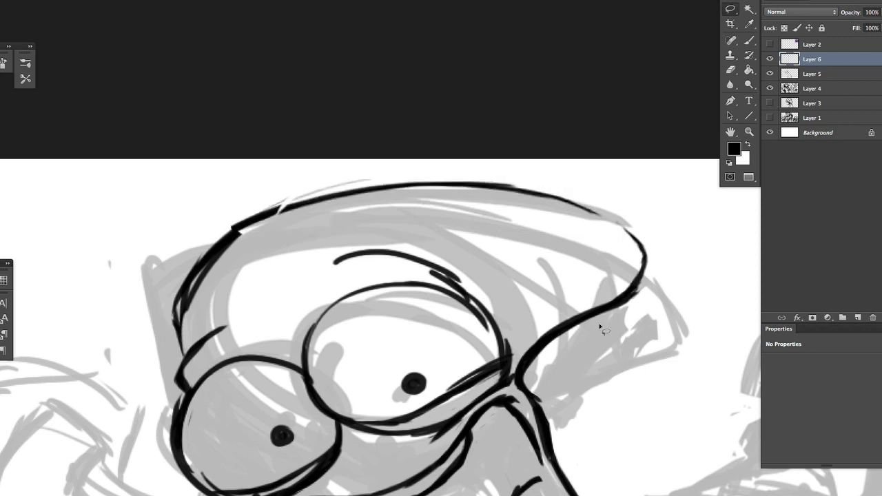
Select and transform the right head stroke, then deselect it
{"action": "scroll", "coordinate": [564, 180], "scroll_direction": "down", "scroll_amount": 3}
{"action": "mouse_move", "coordinate": [457, 345]}
{"action": "left_mouse_down"}
{"action": "mouse_move", "coordinate": [542, 207]}
{"action": "mouse_move", "coordinate": [475, 330]}
{"action": "left_mouse_up"}
{"action": "key", "text": "ctrl+t"}
{"action": "key", "text": "Return"}
{"action": "key", "text": "ctrl+d"}
{"action": "mouse_move", "coordinate": [534, 355]}
{"action": "left_mouse_down"}
{"action": "mouse_move", "coordinate": [507, 336]}
{"action": "mouse_move", "coordinate": [508, 370]}
{"action": "left_mouse_up"}
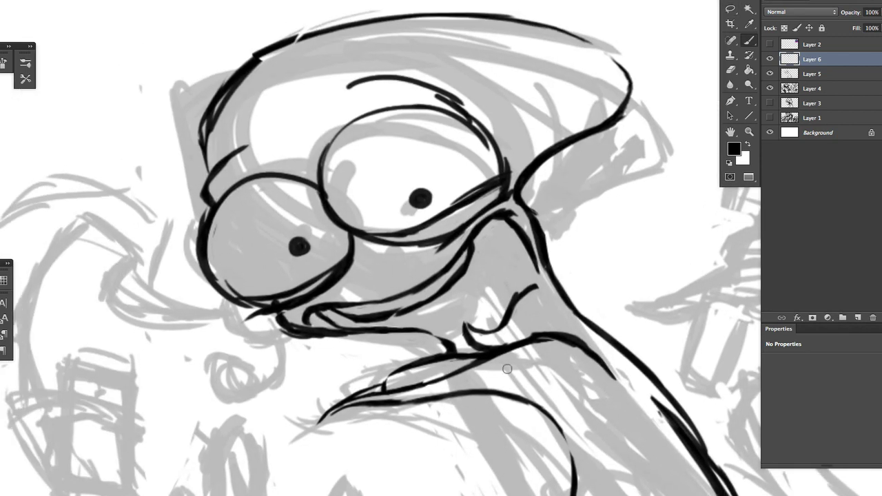
Erase the thick top-of-head stroke and paint a new top-of-head arc
{"action": "key", "text": "e"}
{"action": "left_click_drag", "start_coordinate": [256, 44], "coordinate": [638, 85]}
{"action": "key", "text": "b"}
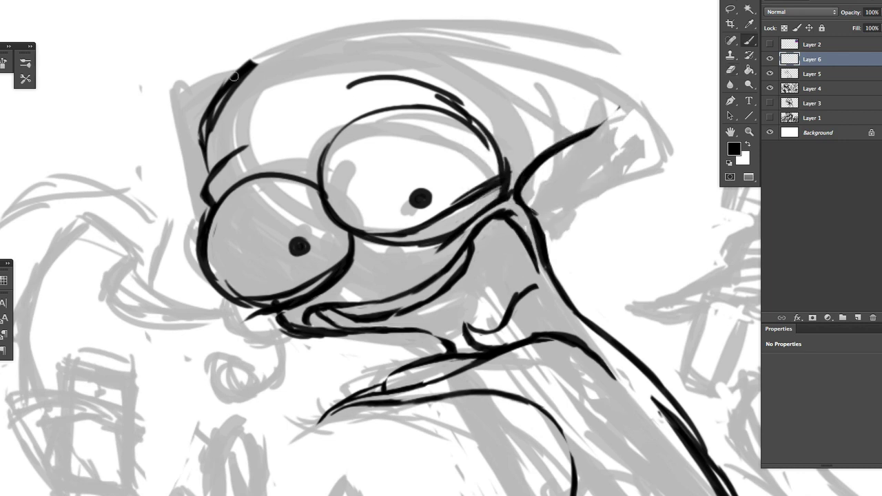
{"action": "mouse_move", "coordinate": [237, 65]}
{"action": "left_mouse_down"}
{"action": "mouse_move", "coordinate": [613, 40]}
{"action": "mouse_move", "coordinate": [594, 126]}
{"action": "left_mouse_up"}
{"action": "mouse_move", "coordinate": [601, 194]}
{"action": "left_mouse_down"}
{"action": "mouse_move", "coordinate": [452, 111]}
{"action": "mouse_move", "coordinate": [466, 167]}
{"action": "left_mouse_up"}
{"action": "key", "text": "e"}
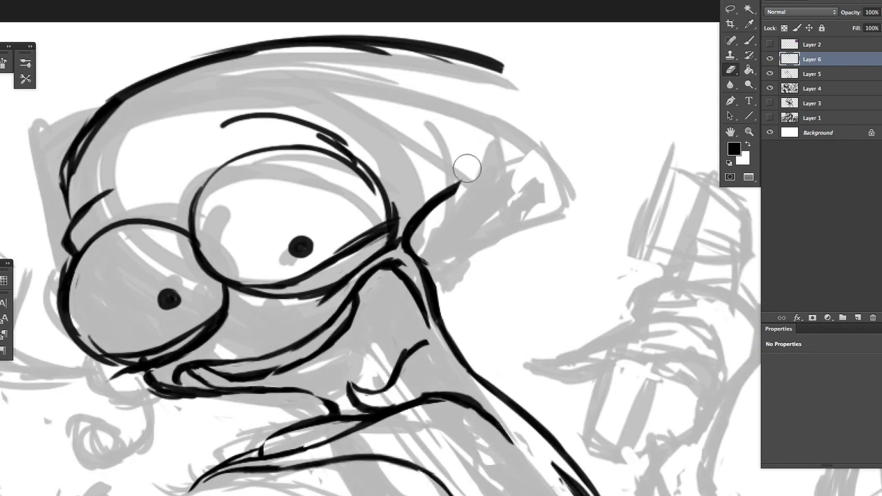
{"action": "mouse_move", "coordinate": [503, 41]}
{"action": "left_mouse_down"}
{"action": "mouse_move", "coordinate": [264, 67]}
{"action": "mouse_move", "coordinate": [75, 178]}
{"action": "mouse_move", "coordinate": [103, 206]}
{"action": "mouse_move", "coordinate": [89, 220]}
{"action": "left_mouse_up"}
On a new ink layer, redraw the top-of-head curve and erase the thin stroke above it
{"action": "key", "text": "ctrl+minus"}
{"action": "key", "text": "ctrl+shift+alt+n"}
{"action": "key", "text": "b"}
{"action": "mouse_move", "coordinate": [479, 238]}
{"action": "left_mouse_down"}
{"action": "mouse_move", "coordinate": [491, 302]}
{"action": "mouse_move", "coordinate": [517, 193]}
{"action": "left_mouse_up"}
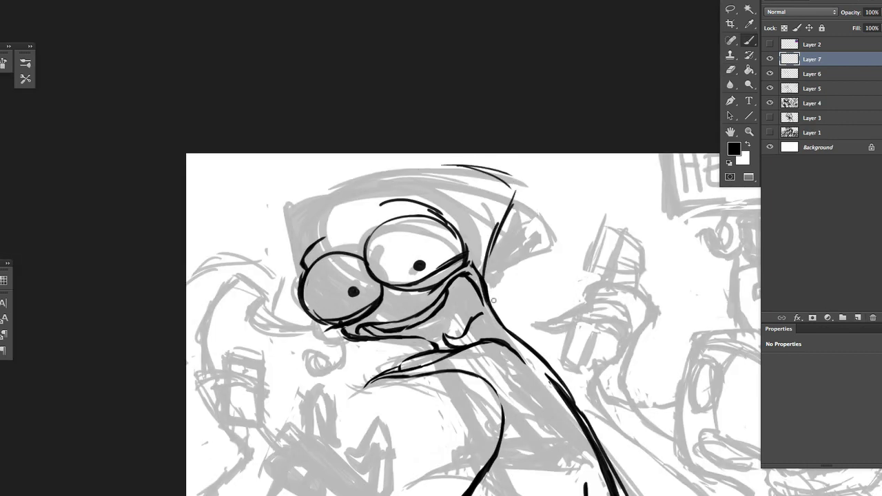
{"action": "key", "text": "ctrl+z"}
{"action": "left_click_drag", "start_coordinate": [491, 289], "coordinate": [524, 215]}
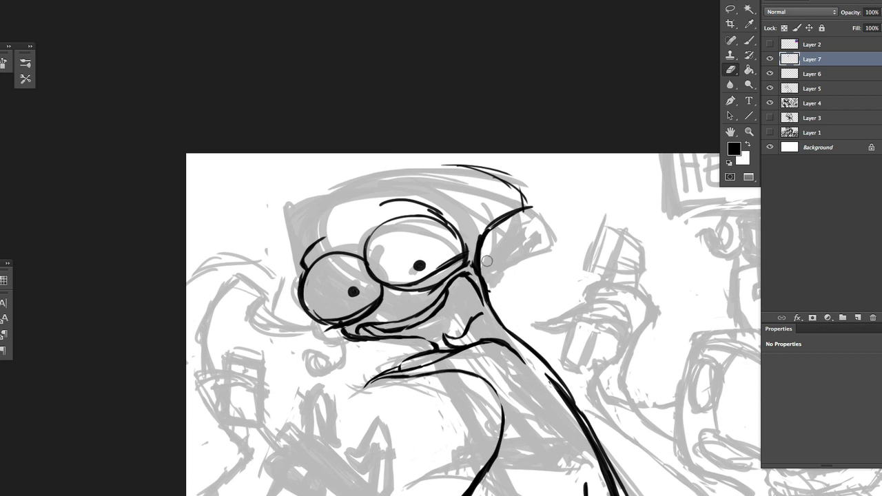
{"action": "key", "text": "b"}
{"action": "key", "text": "e"}
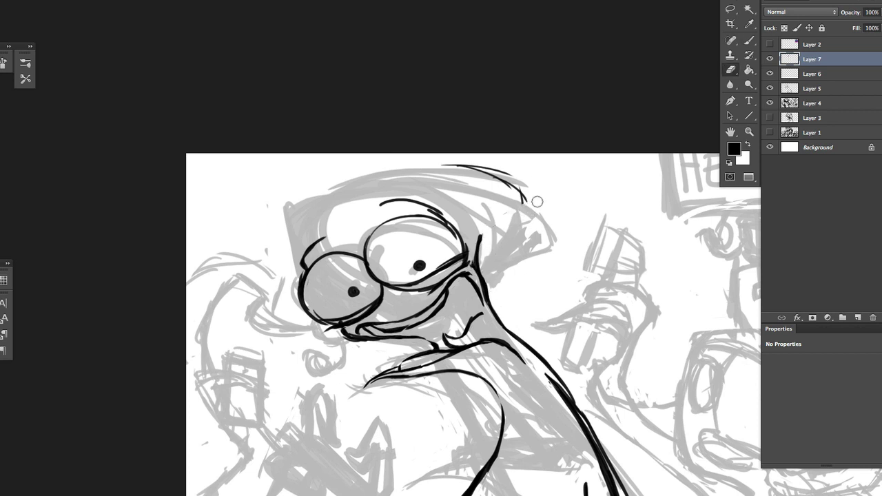
{"action": "left_click_drag", "start_coordinate": [537, 201], "coordinate": [444, 166]}
Reshape the back-of-head stroke and ink arcs along the head's top-left edge and across the top
{"action": "key", "text": "b"}
{"action": "key", "text": "e"}
{"action": "left_click_drag", "start_coordinate": [502, 239], "coordinate": [482, 235]}
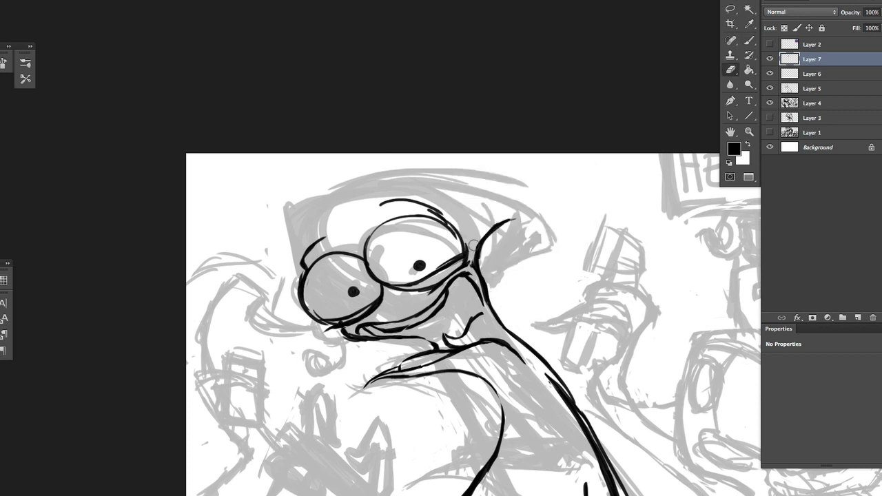
{"action": "key", "text": "b"}
{"action": "left_click_drag", "start_coordinate": [355, 177], "coordinate": [293, 238]}
{"action": "left_click_drag", "start_coordinate": [291, 242], "coordinate": [308, 269]}
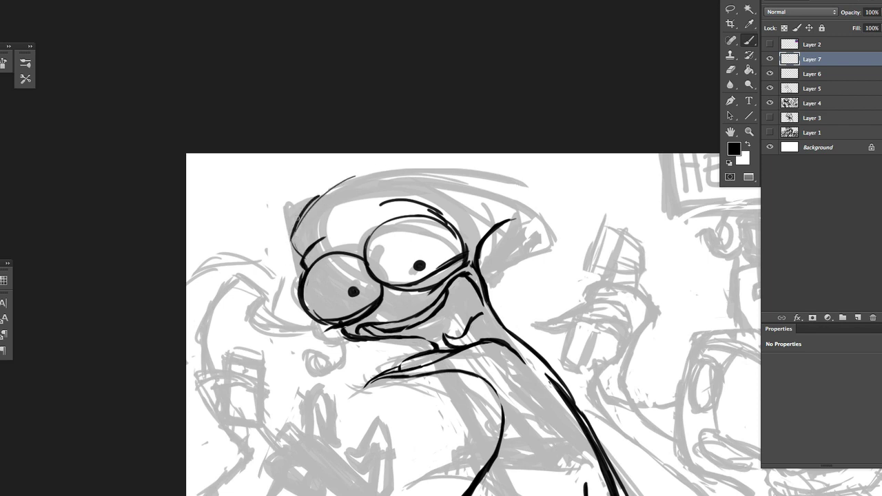
{"action": "key", "text": "b"}
{"action": "left_click_drag", "start_coordinate": [306, 210], "coordinate": [297, 251]}
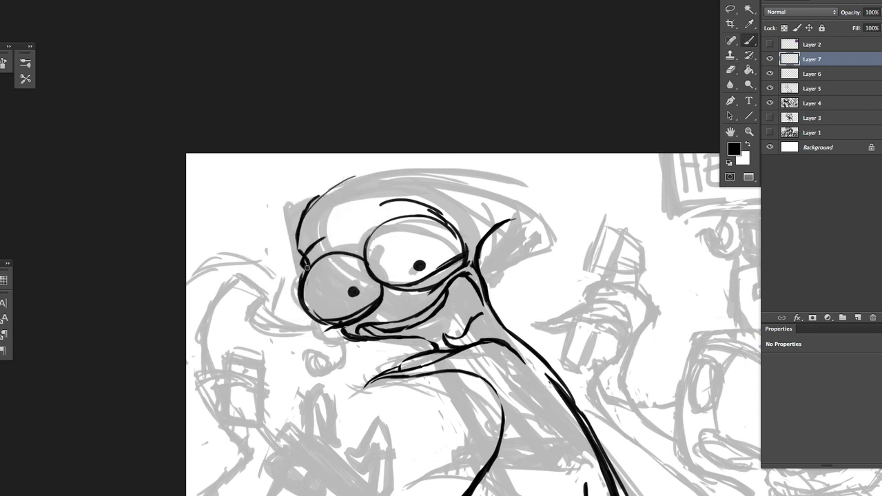
{"action": "left_click_drag", "start_coordinate": [492, 455], "coordinate": [537, 466]}
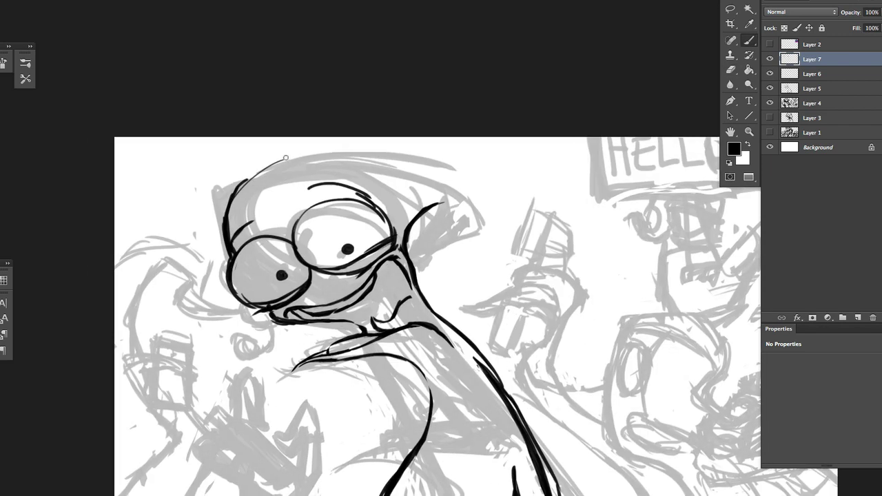
{"action": "left_click_drag", "start_coordinate": [282, 160], "coordinate": [454, 176]}
{"action": "left_click_drag", "start_coordinate": [478, 220], "coordinate": [465, 189]}
Lasso the head-top stroke and head lines and Free Transform them into place
{"action": "key", "text": "l"}
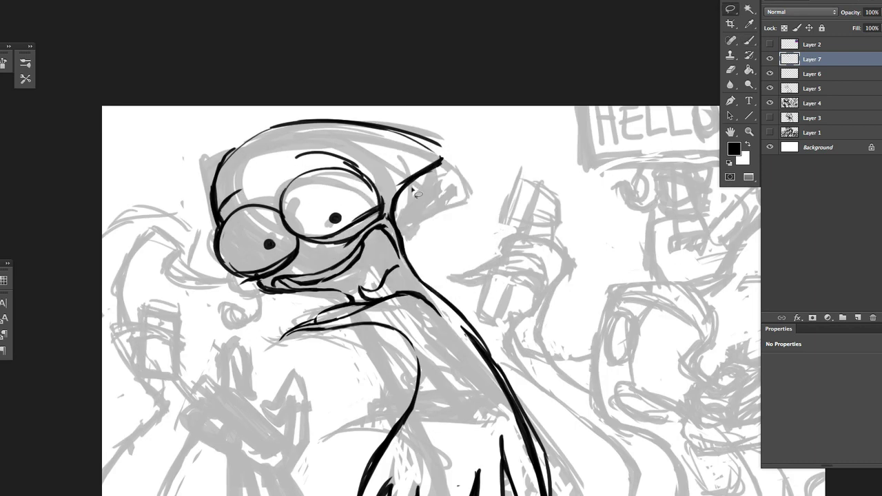
{"action": "left_click_drag", "start_coordinate": [363, 138], "coordinate": [243, 138]}
{"action": "key", "text": "ctrl+t"}
{"action": "left_click_drag", "start_coordinate": [434, 121], "coordinate": [435, 111]}
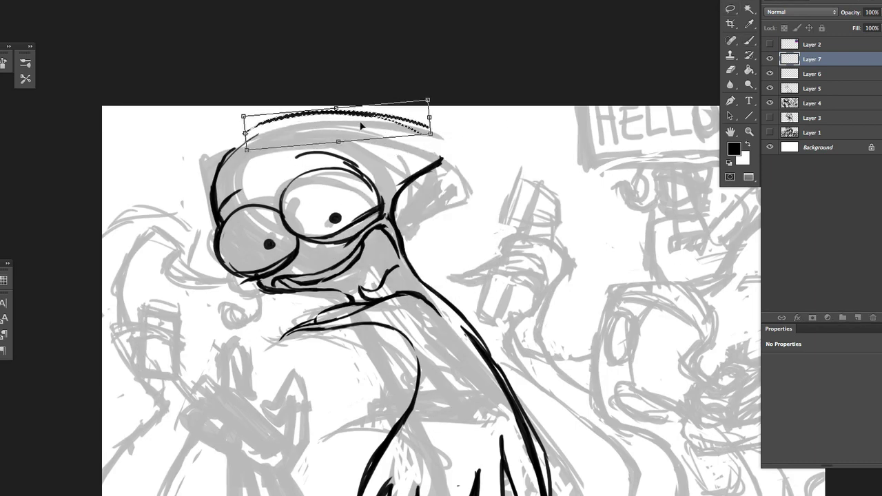
{"action": "key", "text": "Return"}
{"action": "key", "text": "e"}
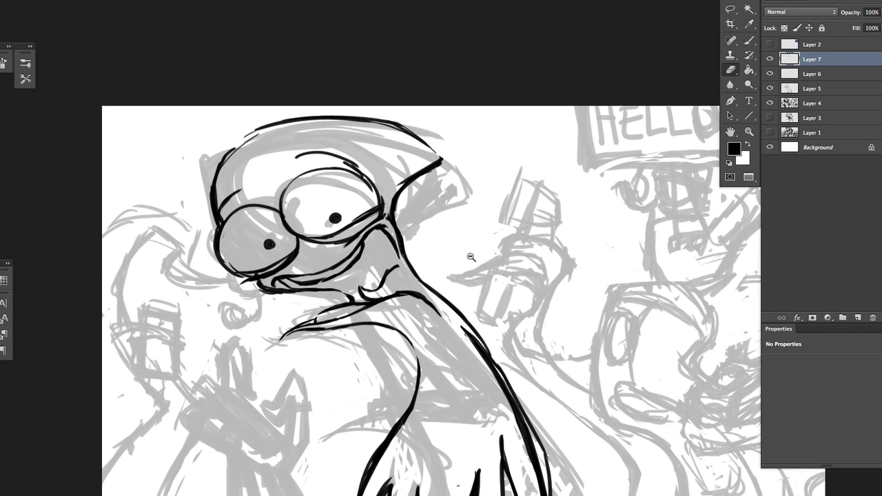
{"action": "left_click_drag", "start_coordinate": [471, 257], "coordinate": [461, 288]}
{"action": "key", "text": "b"}
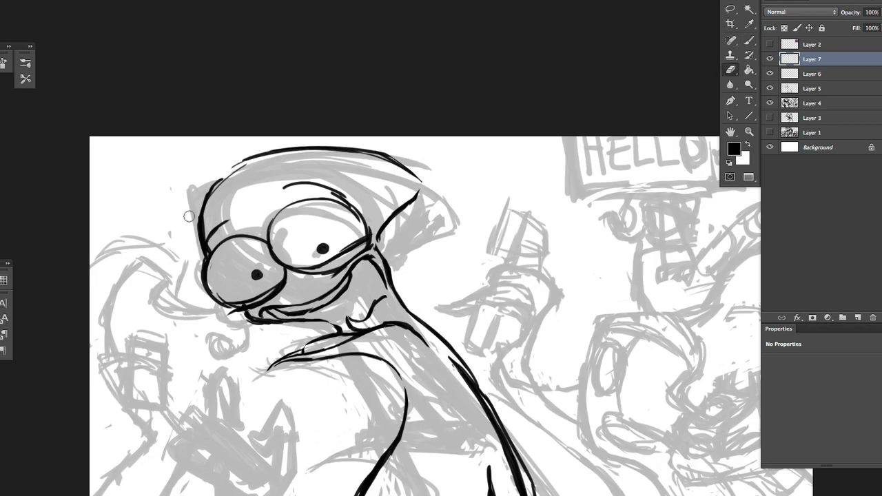
{"action": "left_click_drag", "start_coordinate": [421, 199], "coordinate": [462, 178]}
{"action": "key", "text": "ctrl+t"}
{"action": "key", "text": "Return"}
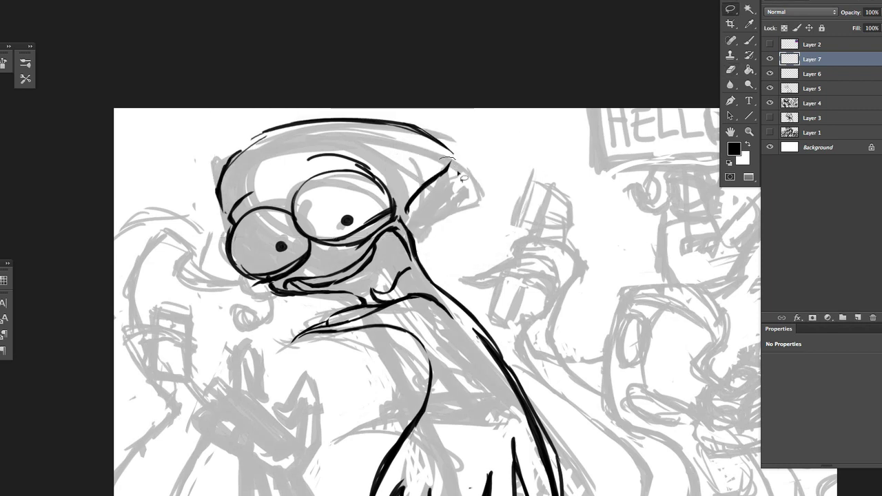
Zoom in, lasso the eyebrow stroke to adjust it, then deselect
{"action": "key", "text": "ctrl+plus"}
{"action": "key", "text": "ctrl+plus"}
{"action": "key", "text": "ctrl+plus"}
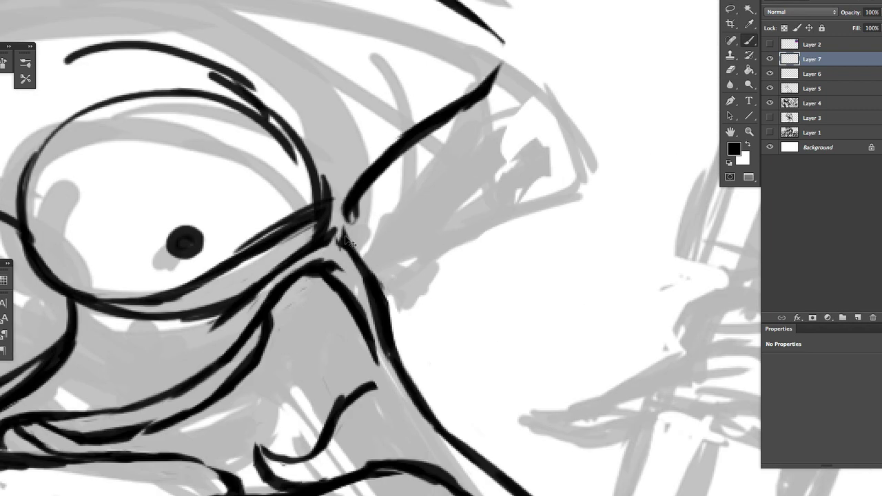
{"action": "key", "text": "e"}
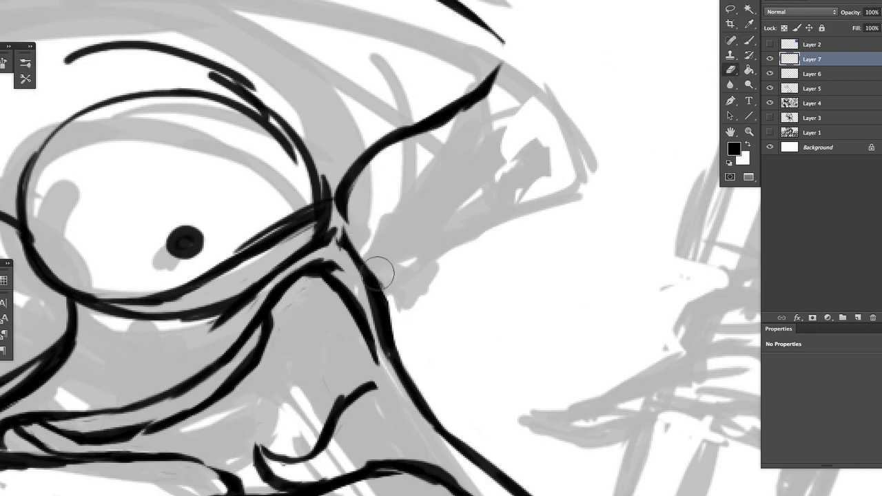
{"action": "scroll", "coordinate": [372, 269], "scroll_direction": "down", "scroll_amount": 10}
{"action": "scroll", "coordinate": [332, 285], "scroll_direction": "up", "scroll_amount": 8}
{"action": "key", "text": "l"}
{"action": "left_click_drag", "start_coordinate": [386, 270], "coordinate": [389, 240]}
{"action": "key", "text": "ctrl+d"}
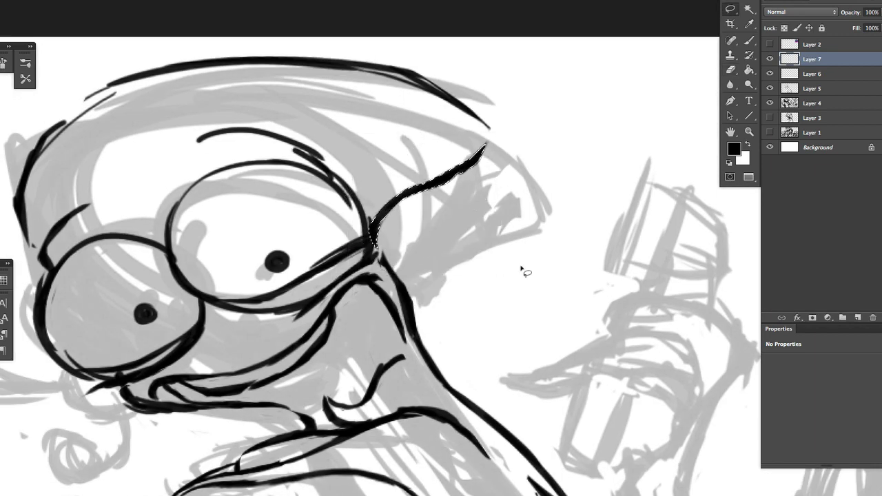
Merge the ink layers down with Ctrl+E into Layer 5
{"action": "key", "text": "b"}
{"action": "key", "text": "ctrl+e"}
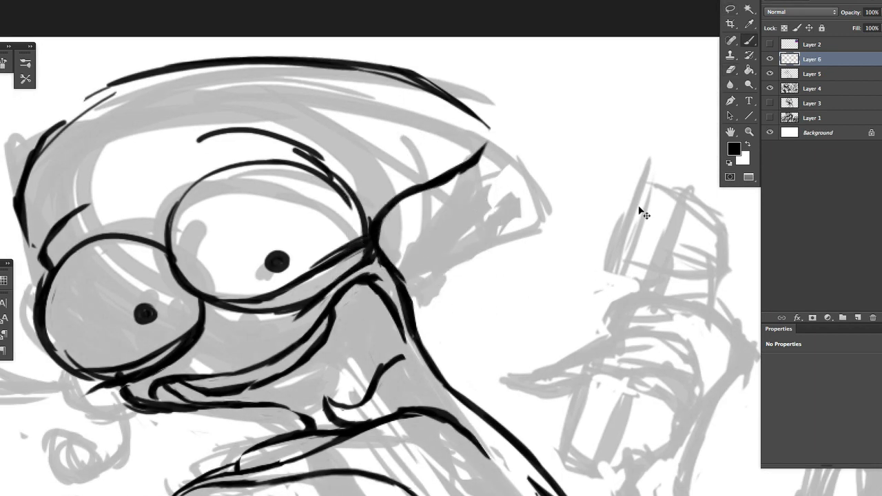
{"action": "key", "text": "ctrl+e"}
{"action": "key", "text": "e"}
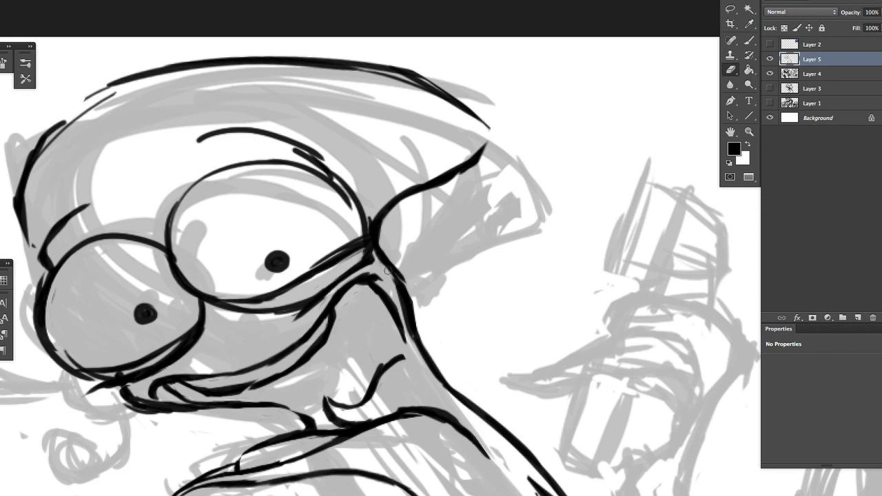
{"action": "key", "text": "b"}
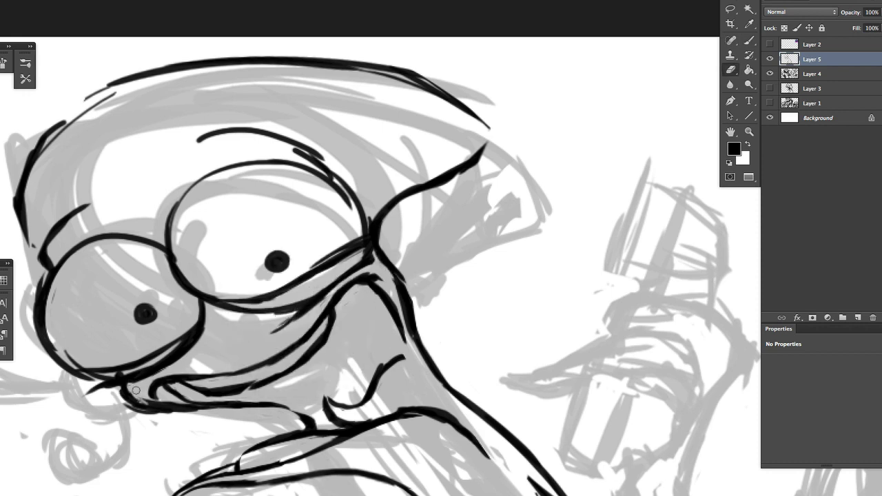
Add a short stroke near the throat and erase part of the lower-lip line
{"action": "left_click_drag", "start_coordinate": [289, 385], "coordinate": [503, 301]}
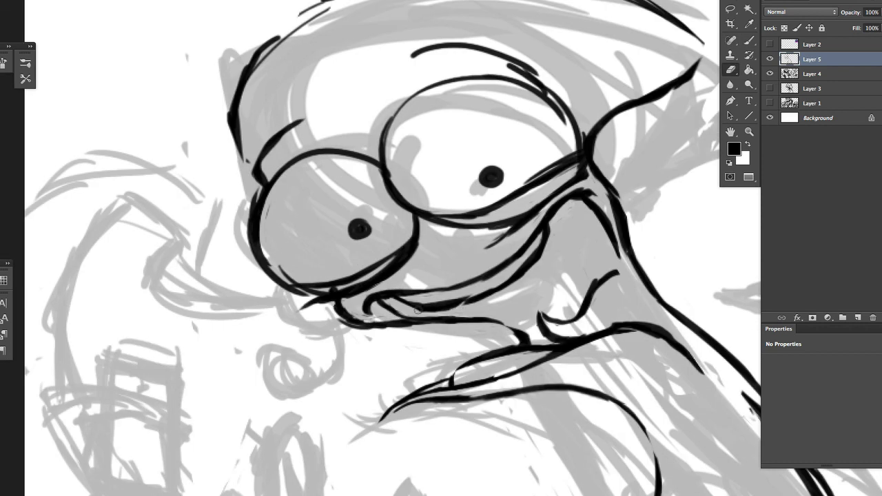
{"action": "key", "text": "e"}
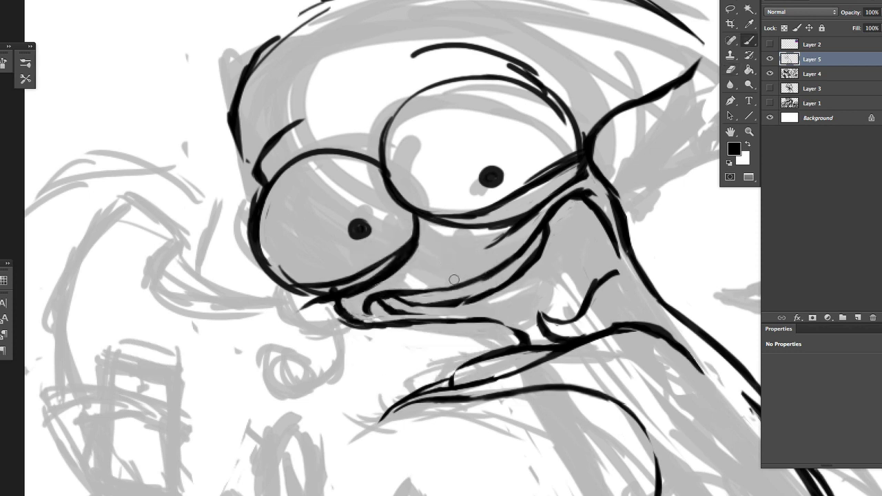
{"action": "key", "text": "ctrl+equal"}
{"action": "left_click_drag", "start_coordinate": [378, 274], "coordinate": [448, 317]}
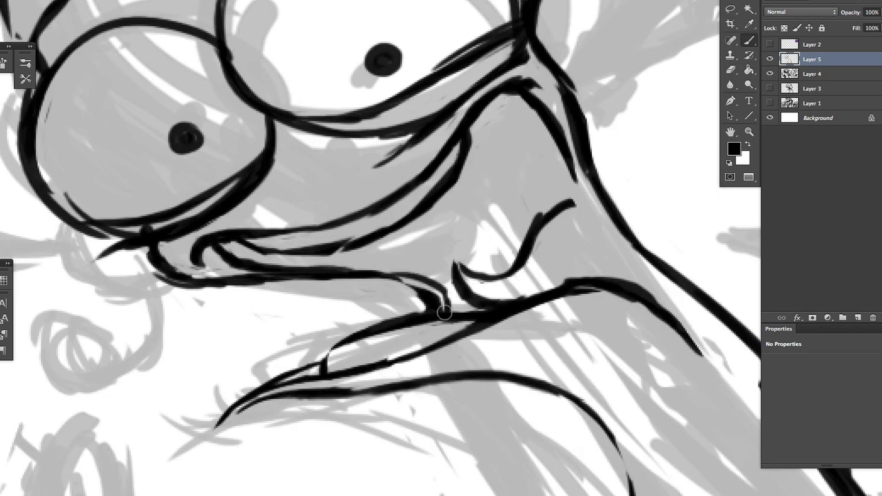
{"action": "key", "text": "ctrl+minus"}
{"action": "key", "text": "e"}
{"action": "left_click_drag", "start_coordinate": [336, 259], "coordinate": [226, 265]}
{"action": "key", "text": "b"}
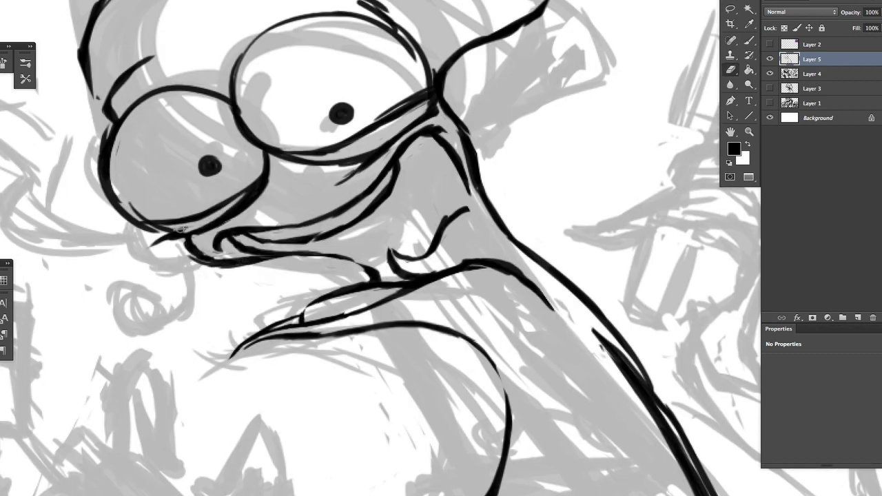
{"action": "key", "text": "b"}
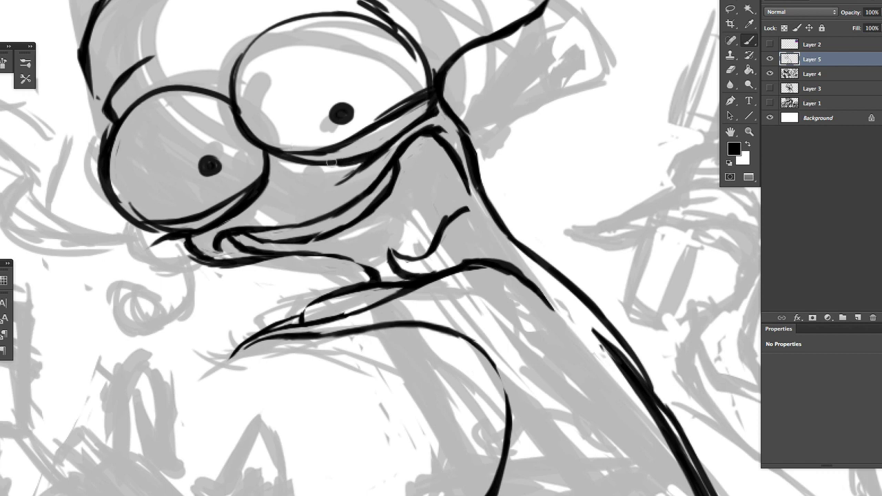
Zoom and pan across the face to bring the neck area into view
{"action": "left_click", "coordinate": [351, 193], "text": "ctrl+alt"}
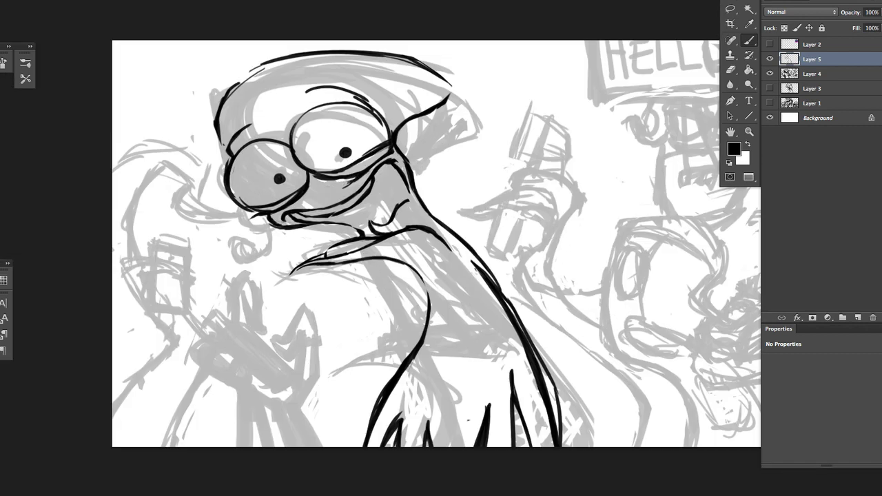
{"action": "key", "text": "ctrl+plus"}
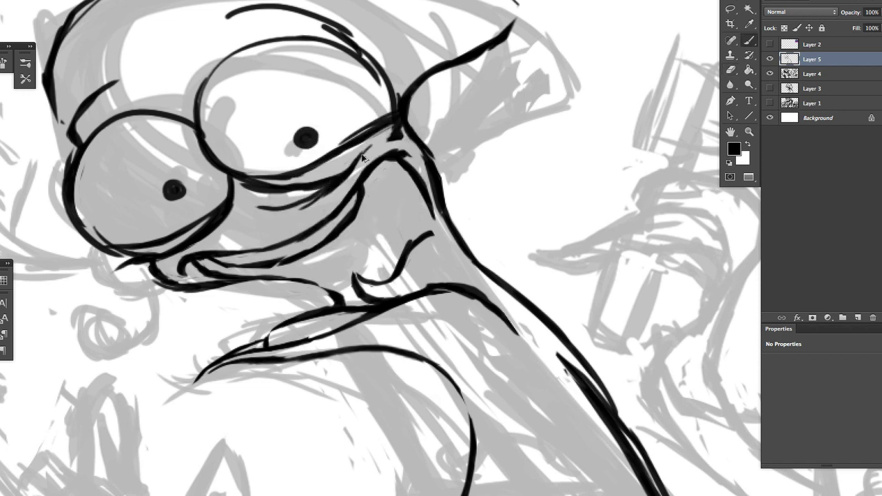
{"action": "key", "text": "h"}
{"action": "mouse_move", "coordinate": [363, 151]}
{"action": "left_mouse_down"}
{"action": "mouse_move", "coordinate": [220, 198]}
{"action": "mouse_move", "coordinate": [314, 239]}
{"action": "left_mouse_up"}
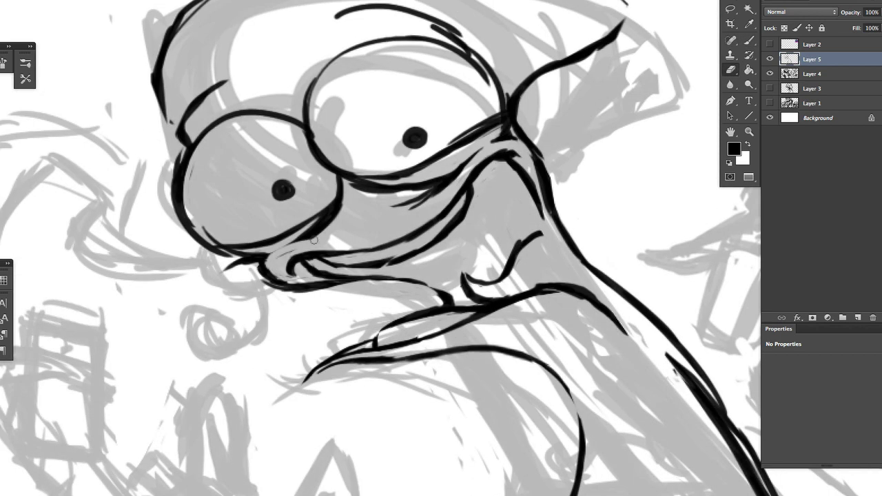
{"action": "mouse_move", "coordinate": [379, 298]}
{"action": "left_mouse_down"}
{"action": "mouse_move", "coordinate": [314, 293]}
{"action": "mouse_move", "coordinate": [348, 298]}
{"action": "left_mouse_up"}
{"action": "key", "text": "b"}
{"action": "key", "text": "h"}
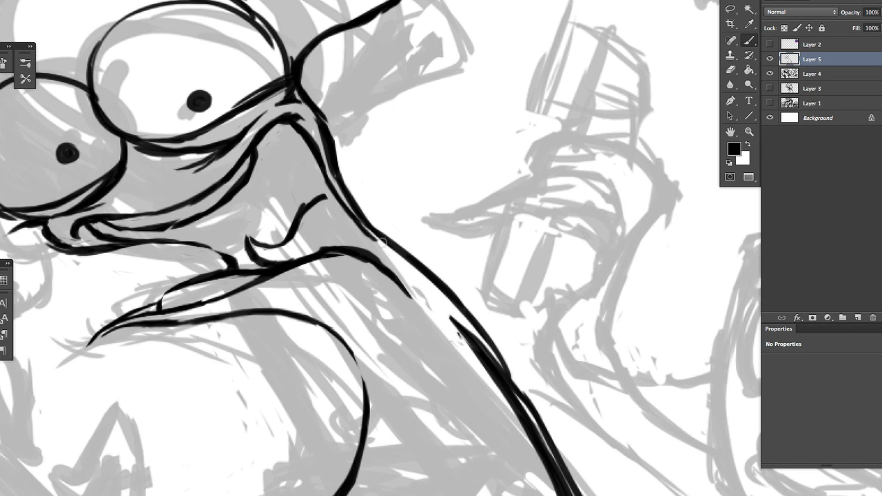
Erase part of the neck line and zoom out to check the whole drawing
{"action": "key", "text": "e"}
{"action": "left_click_drag", "start_coordinate": [345, 255], "coordinate": [390, 279]}
{"action": "left_click_drag", "start_coordinate": [421, 338], "coordinate": [403, 302]}
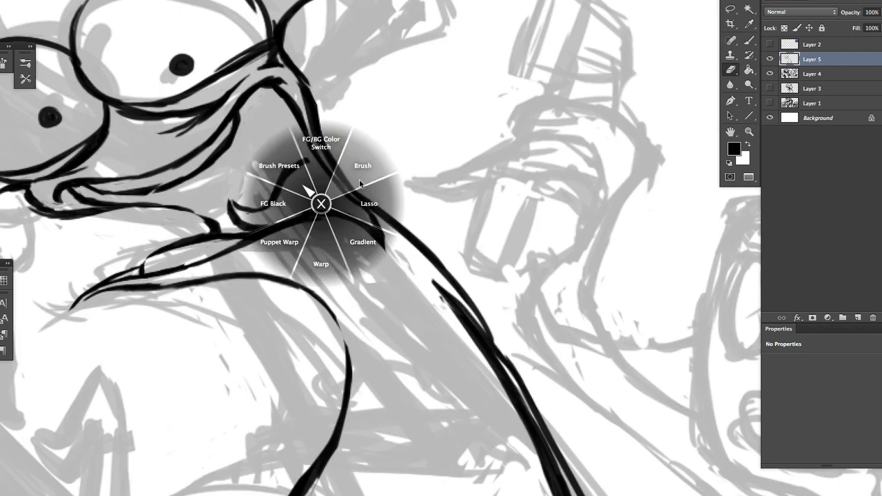
{"action": "key", "text": "b"}
{"action": "key", "text": "b"}
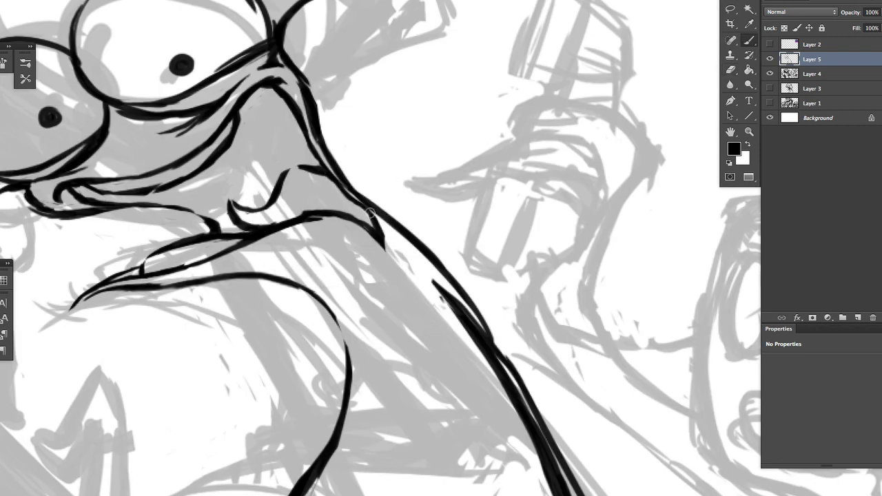
{"action": "key", "text": "b"}
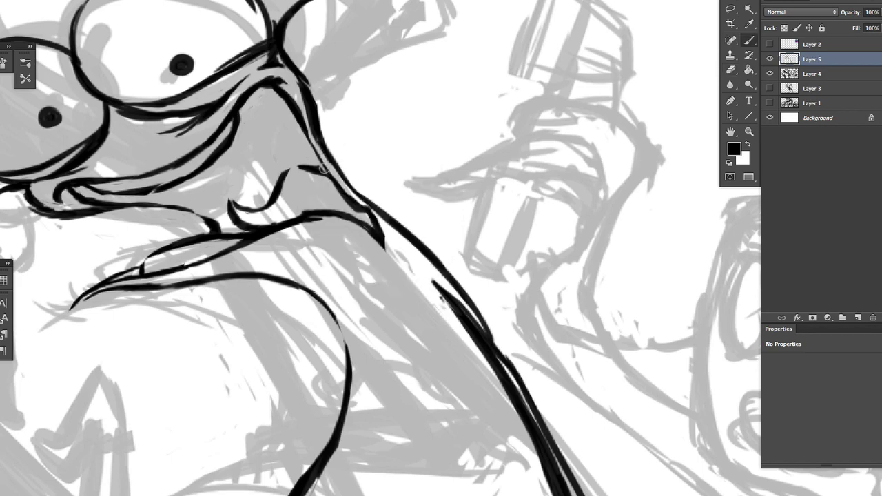
{"action": "key", "text": "ctrl+0"}
{"action": "key", "text": "e"}
{"action": "scroll", "coordinate": [339, 181], "scroll_direction": "up", "scroll_amount": 3}
{"action": "key", "text": "b"}
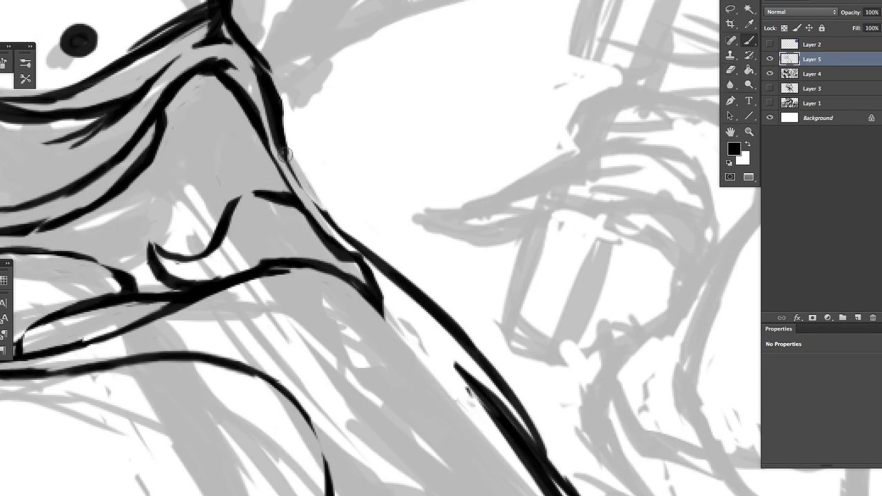
Ink a new stroke along the neck line, trimming and redrawing it
{"action": "mouse_move", "coordinate": [295, 167]}
{"action": "left_mouse_down"}
{"action": "mouse_move", "coordinate": [360, 245]}
{"action": "mouse_move", "coordinate": [412, 284]}
{"action": "left_mouse_up"}
{"action": "key", "text": "e"}
{"action": "left_click_drag", "start_coordinate": [318, 210], "coordinate": [419, 296]}
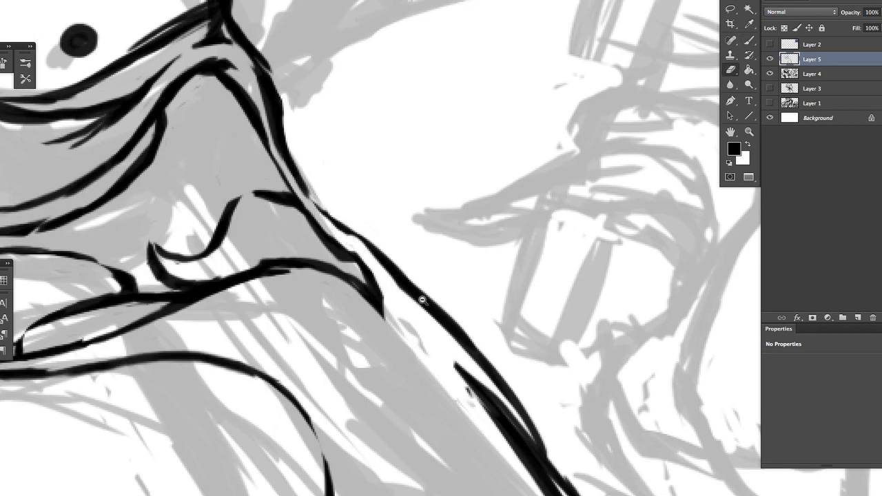
{"action": "scroll", "coordinate": [326, 218], "scroll_direction": "down", "scroll_amount": 1}
{"action": "key", "text": "b"}
{"action": "left_click_drag", "start_coordinate": [325, 219], "coordinate": [413, 296]}
{"action": "scroll", "coordinate": [413, 296], "scroll_direction": "down", "scroll_amount": 1}
{"action": "key", "text": "e"}
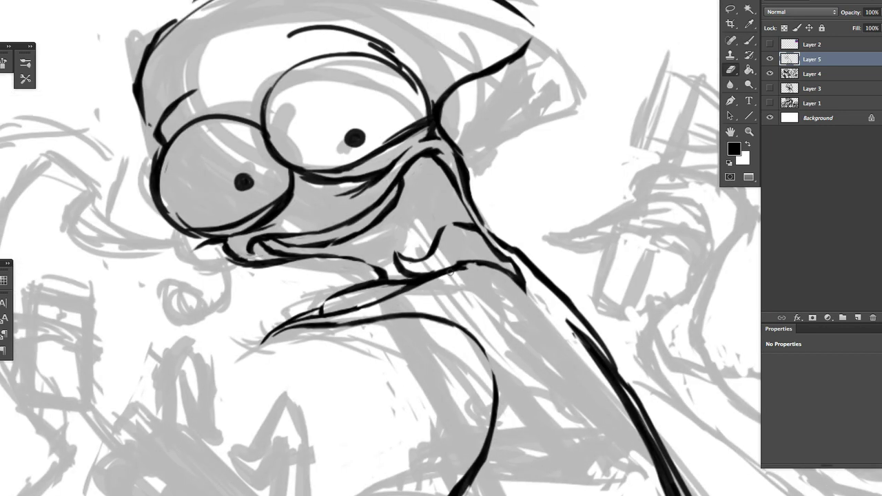
Add a short ink stroke beside the chin
{"action": "key", "text": "b"}
{"action": "left_click_drag", "start_coordinate": [459, 261], "coordinate": [439, 271]}
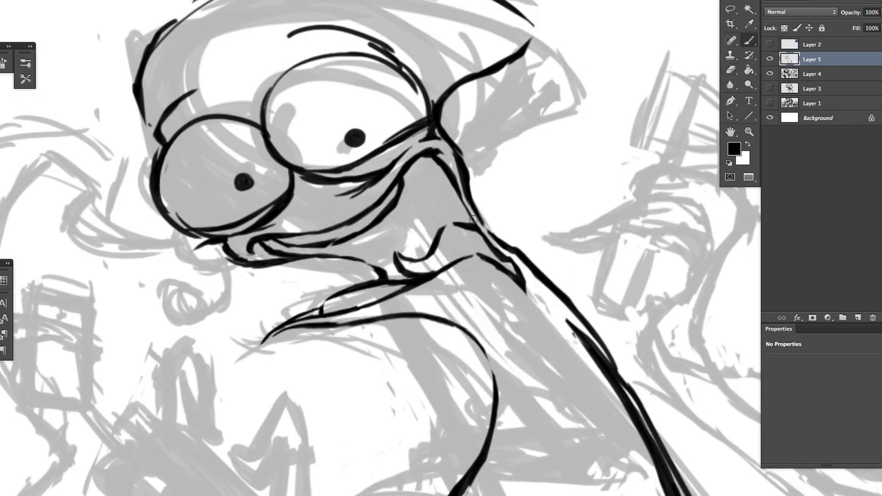
{"action": "left_click", "coordinate": [457, 252]}
{"action": "scroll", "coordinate": [419, 289], "scroll_direction": "up", "scroll_amount": 1}
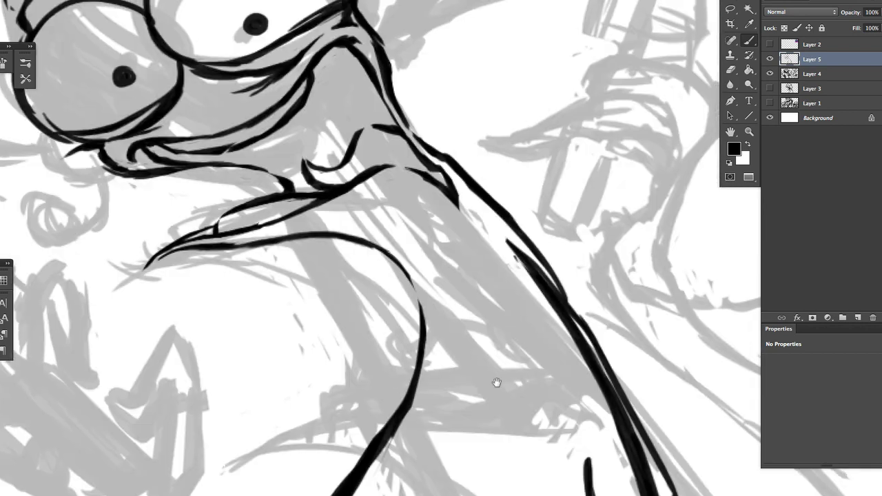
{"action": "left_click_drag", "start_coordinate": [370, 250], "coordinate": [335, 284]}
{"action": "scroll", "coordinate": [389, 375], "scroll_direction": "down", "scroll_amount": 3}
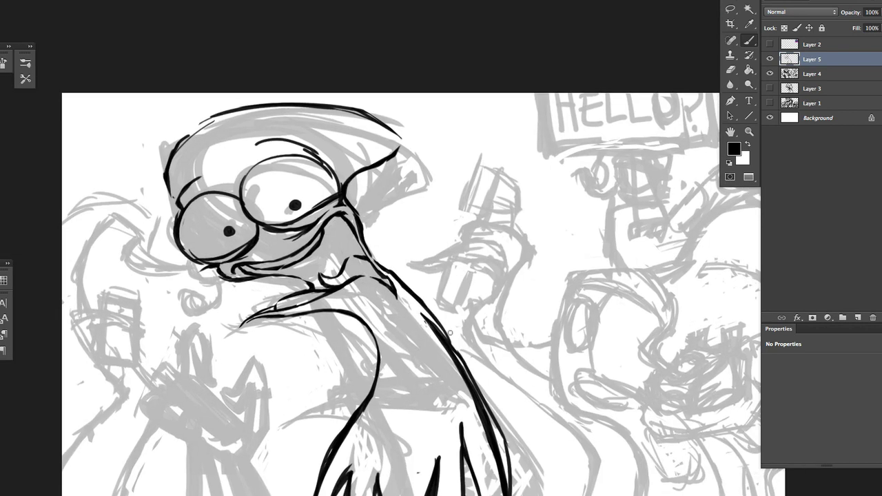
Erase the old black neck contour and redraw it down the right side of the neck
{"action": "key", "text": "e"}
{"action": "left_click_drag", "start_coordinate": [431, 315], "coordinate": [496, 469]}
{"action": "left_click_drag", "start_coordinate": [463, 342], "coordinate": [521, 490]}
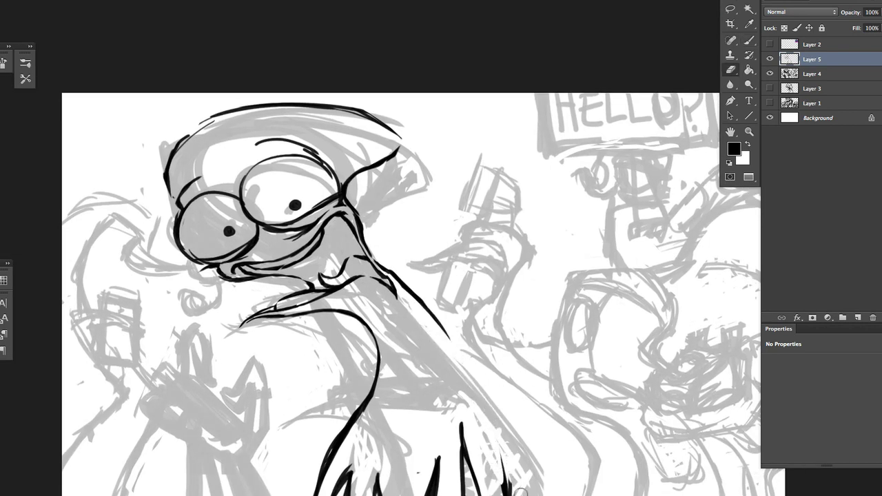
{"action": "left_click_drag", "start_coordinate": [448, 338], "coordinate": [514, 495]}
{"action": "left_click_drag", "start_coordinate": [215, 274], "coordinate": [297, 378]}
{"action": "scroll", "coordinate": [320, 389], "scroll_direction": "up", "scroll_amount": 2}
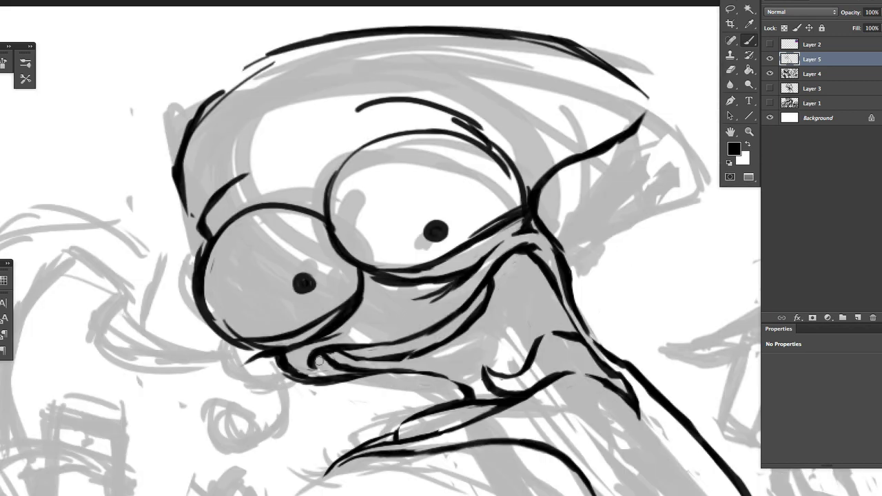
{"action": "key", "text": "b"}
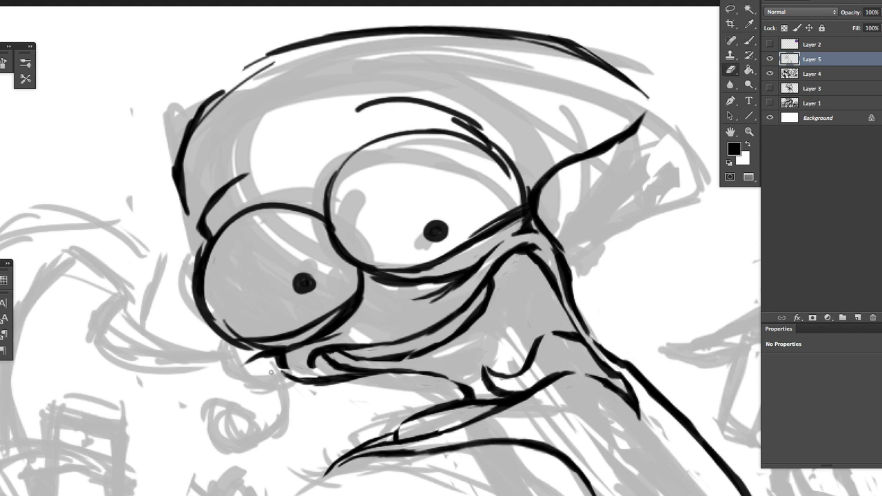
{"action": "scroll", "coordinate": [271, 372], "scroll_direction": "down", "scroll_amount": 3}
{"action": "scroll", "coordinate": [271, 372], "scroll_direction": "right", "scroll_amount": 2}
{"action": "key", "text": "b"}
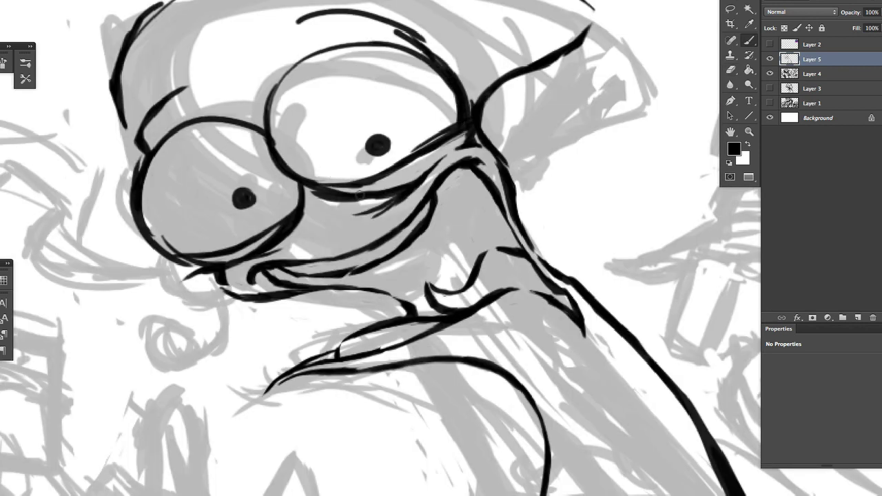
Try warping the stroke under the right eye, then cancel with Esc and deselect
{"action": "key", "text": "l"}
{"action": "left_click_drag", "start_coordinate": [386, 200], "coordinate": [386, 201]}
{"action": "key", "text": "ctrl+t"}
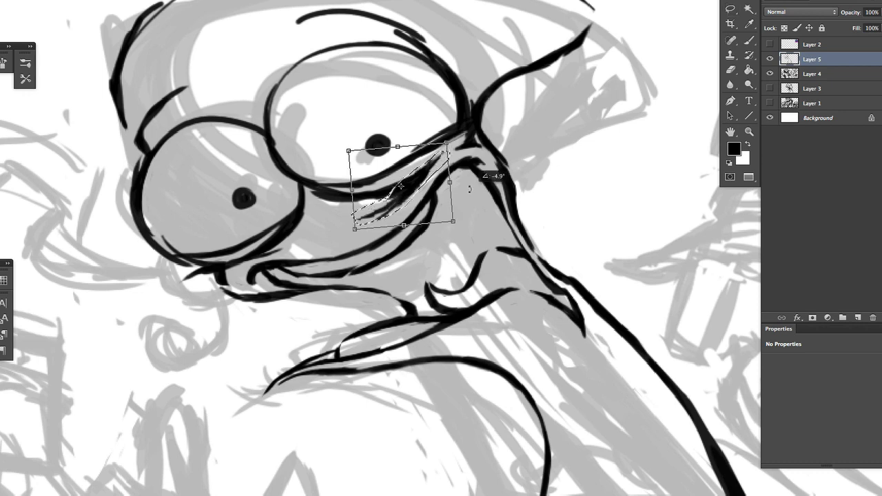
{"action": "mouse_move", "coordinate": [443, 176]}
{"action": "left_mouse_down"}
{"action": "mouse_move", "coordinate": [434, 200]}
{"action": "mouse_move", "coordinate": [456, 187]}
{"action": "mouse_move", "coordinate": [436, 215]}
{"action": "left_mouse_up"}
{"action": "key", "text": "Escape"}
{"action": "key", "text": "ctrl+d"}
{"action": "key", "text": "b"}
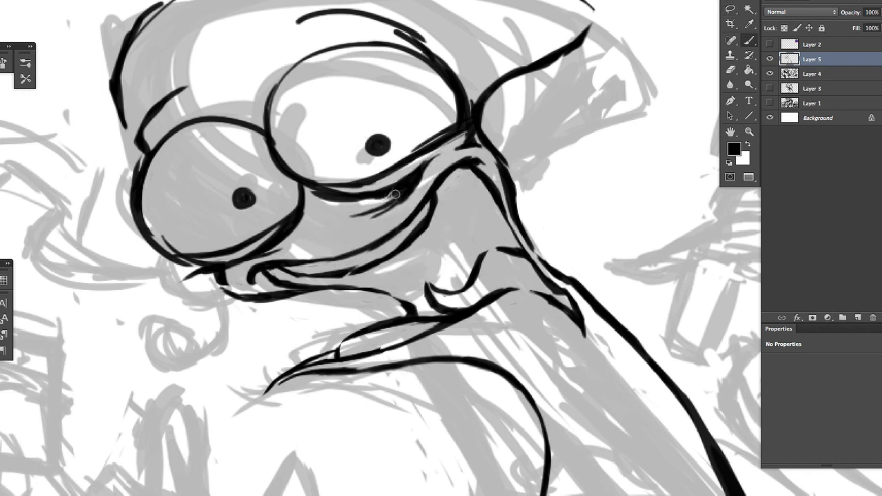
Pick the brush again and zoom between the whole drawing and the head
{"action": "left_click_drag", "start_coordinate": [433, 250], "coordinate": [390, 217]}
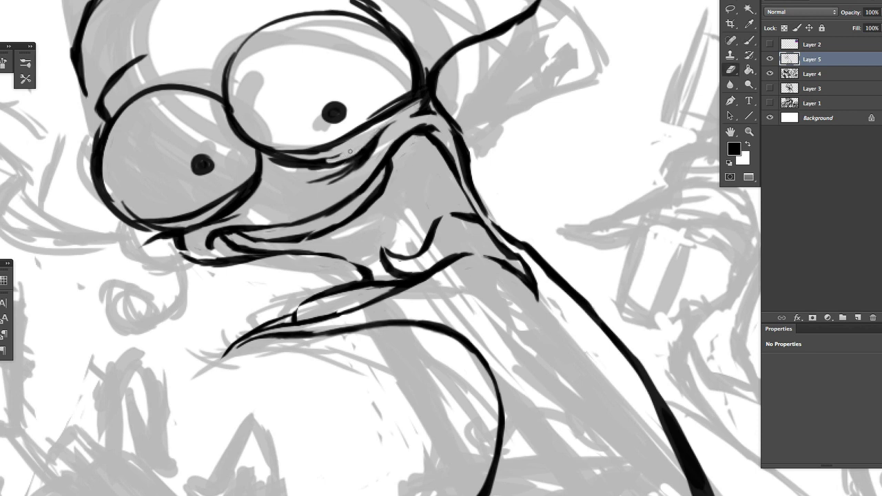
{"action": "key", "text": "h"}
{"action": "left_click_drag", "start_coordinate": [339, 154], "coordinate": [506, 212]}
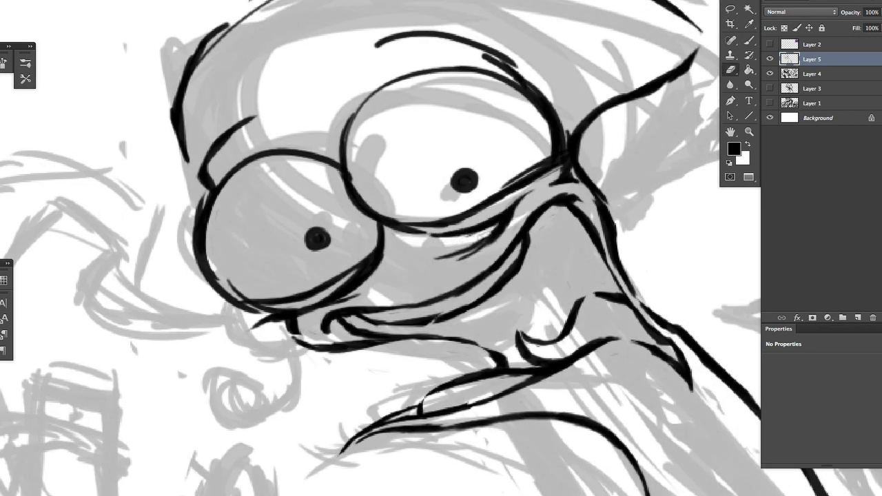
{"action": "right_click", "coordinate": [482, 236]}
{"action": "left_click", "coordinate": [522, 200]}
{"action": "scroll", "coordinate": [535, 275], "scroll_direction": "down", "scroll_amount": 1}
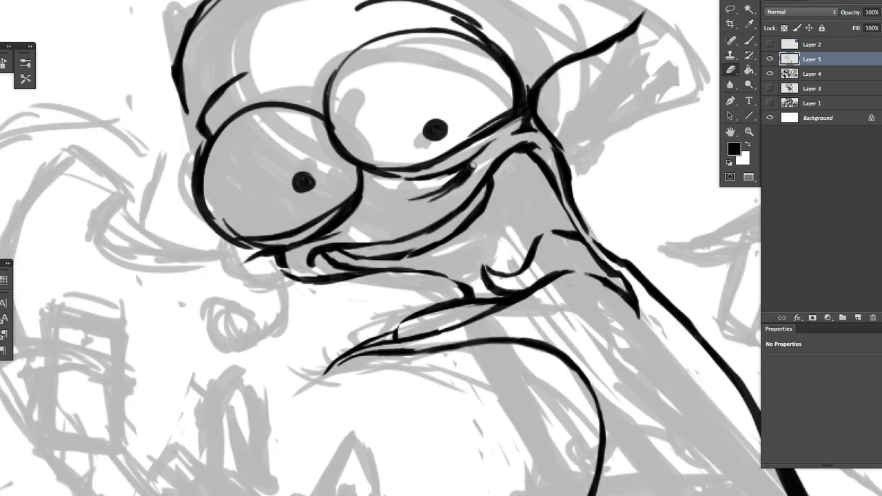
{"action": "key", "text": "h"}
{"action": "left_click_drag", "start_coordinate": [446, 186], "coordinate": [447, 121]}
{"action": "key", "text": "b"}
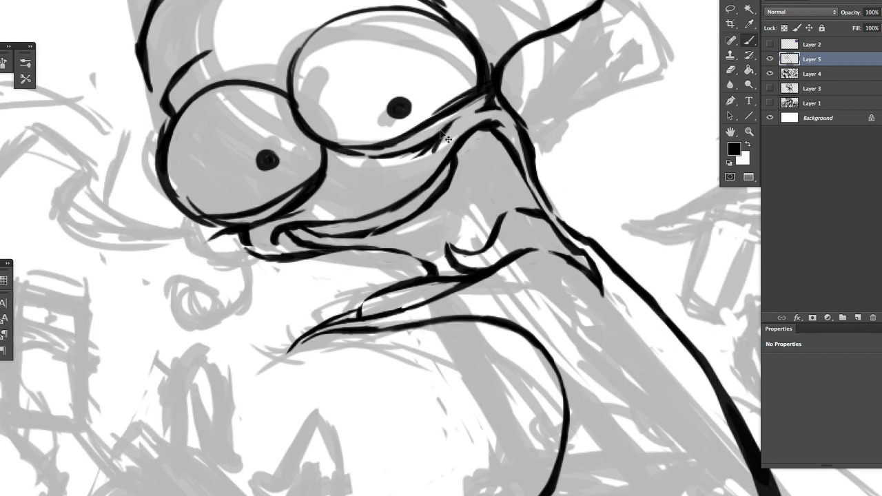
{"action": "key", "text": "h"}
{"action": "left_click_drag", "start_coordinate": [402, 155], "coordinate": [413, 227]}
Lasso the head-top strokes and rotate them with Free Transform
{"action": "scroll", "coordinate": [466, 224], "scroll_direction": "down", "scroll_amount": 2}
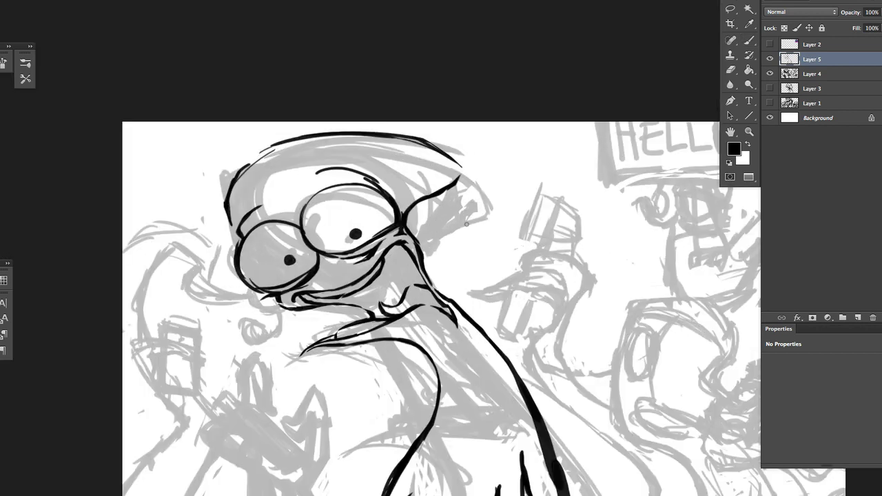
{"action": "left_click_drag", "start_coordinate": [441, 121], "coordinate": [432, 224]}
{"action": "left_click_drag", "start_coordinate": [346, 158], "coordinate": [237, 228]}
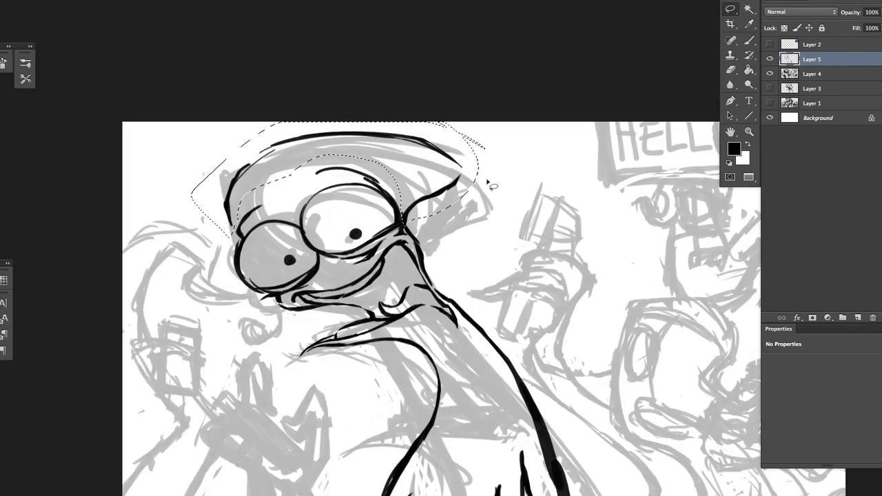
{"action": "key", "text": "ctrl+t"}
{"action": "mouse_move", "coordinate": [344, 110]}
{"action": "left_mouse_down"}
{"action": "mouse_move", "coordinate": [478, 161]}
{"action": "mouse_move", "coordinate": [482, 142]}
{"action": "left_mouse_up"}
{"action": "key", "text": "Return"}
{"action": "key", "text": "ctrl+t"}
{"action": "key", "text": "Return"}
{"action": "scroll", "coordinate": [508, 232], "scroll_direction": "down", "scroll_amount": 2}
{"action": "scroll", "coordinate": [519, 273], "scroll_direction": "up", "scroll_amount": 4}
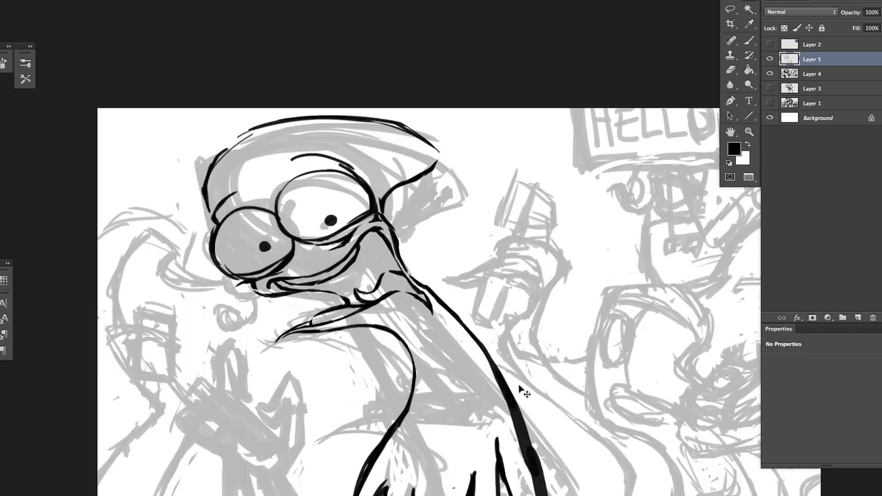
Squeeze the head-top strokes in from the right and skew their bottom edge into a tighter dome
{"action": "key", "text": "l"}
{"action": "mouse_move", "coordinate": [210, 116]}
{"action": "left_mouse_down"}
{"action": "mouse_move", "coordinate": [325, 138]}
{"action": "mouse_move", "coordinate": [496, 306]}
{"action": "mouse_move", "coordinate": [486, 296]}
{"action": "left_mouse_up"}
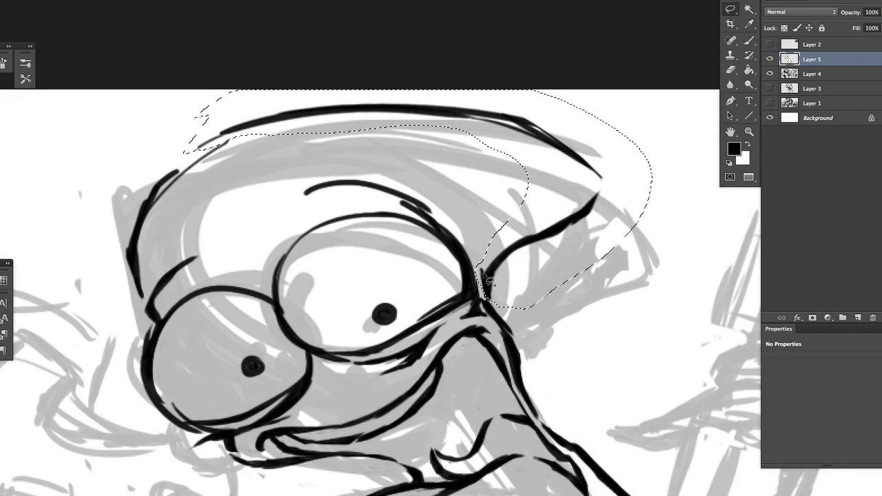
{"action": "key", "text": "ctrl+t"}
{"action": "left_click_drag", "start_coordinate": [655, 206], "coordinate": [631, 206]}
{"action": "left_click_drag", "start_coordinate": [413, 330], "coordinate": [423, 325]}
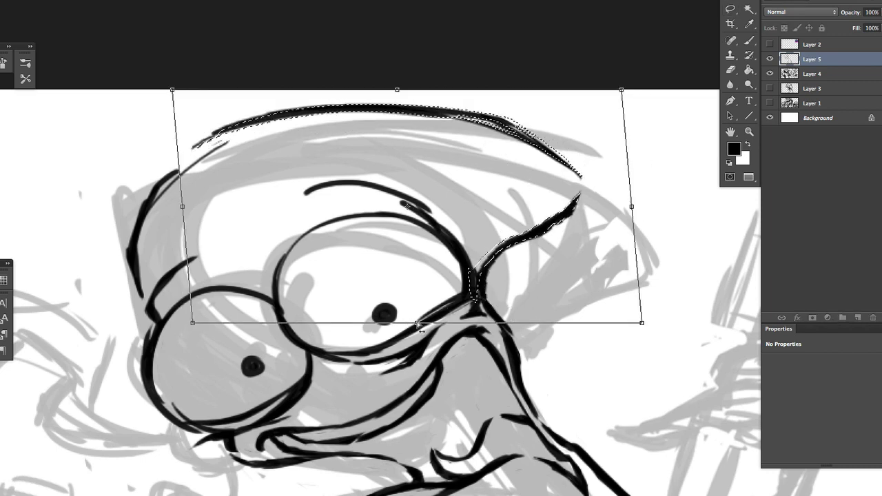
{"action": "key", "text": "Return"}
{"action": "scroll", "coordinate": [511, 267], "scroll_direction": "down", "scroll_amount": 2}
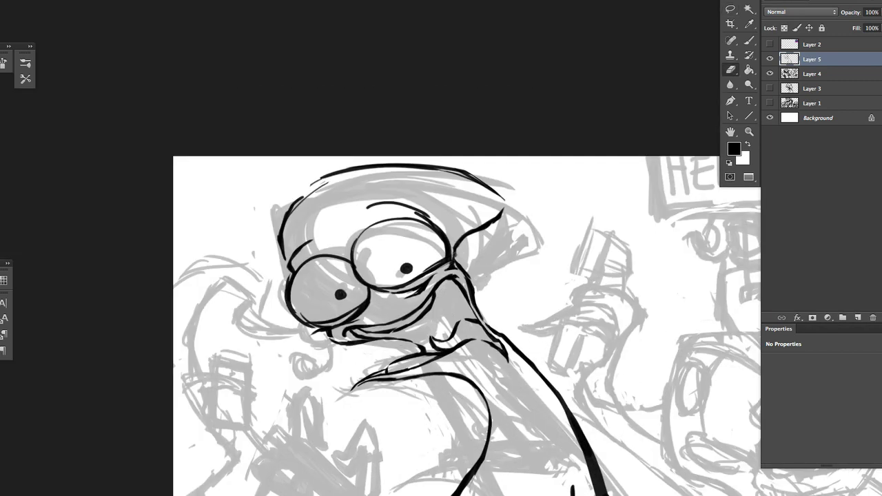
{"action": "key", "text": "b"}
{"action": "scroll", "coordinate": [506, 253], "scroll_direction": "up", "scroll_amount": 3}
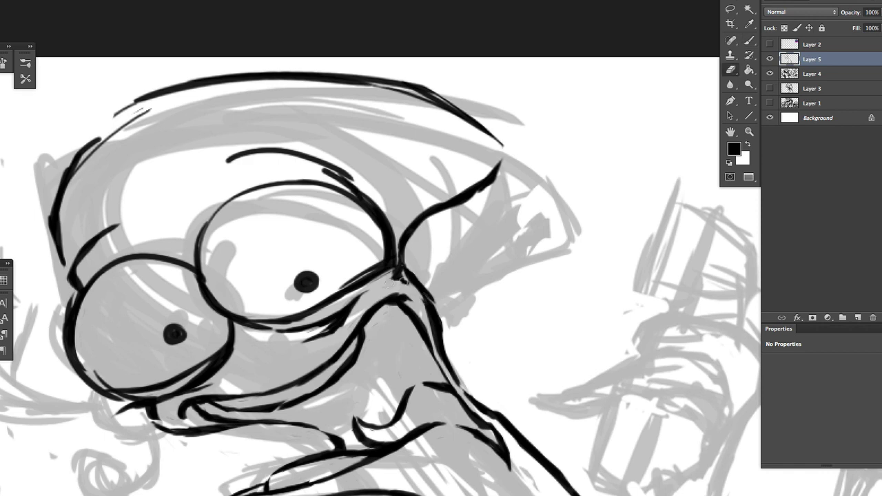
Lasso the curved stroke right of the eyes, nudge it down-right and rotate it clockwise
{"action": "scroll", "coordinate": [443, 302], "scroll_direction": "down", "scroll_amount": 5}
{"action": "scroll", "coordinate": [483, 157], "scroll_direction": "up", "scroll_amount": 5}
{"action": "key", "text": "l"}
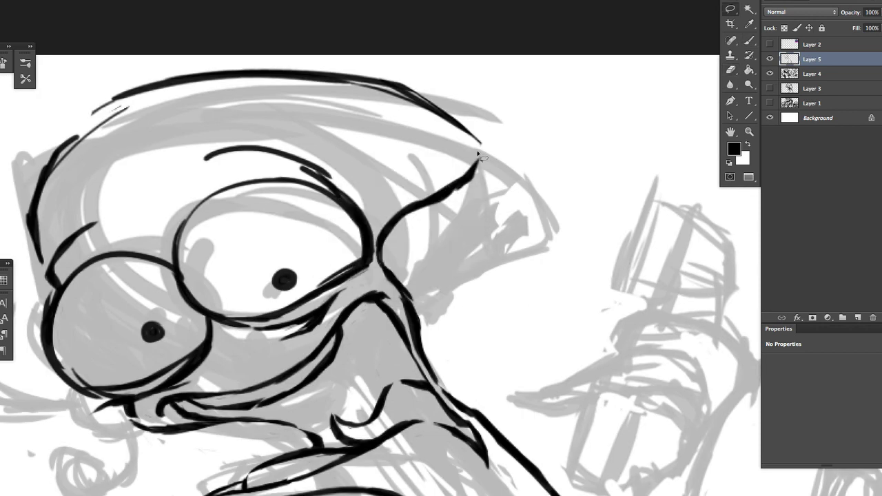
{"action": "left_click_drag", "start_coordinate": [398, 178], "coordinate": [405, 171]}
{"action": "left_click_drag", "start_coordinate": [468, 267], "coordinate": [476, 278]}
{"action": "scroll", "coordinate": [482, 280], "scroll_direction": "down", "scroll_amount": 2}
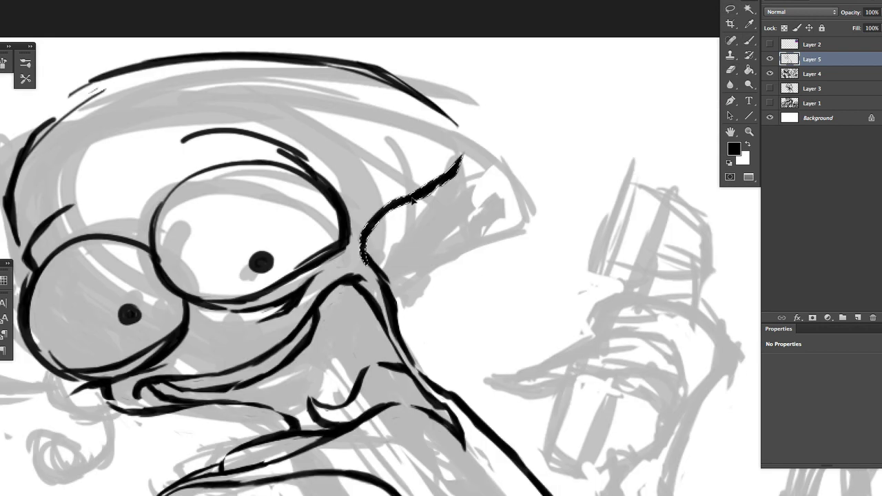
{"action": "key", "text": "ctrl+t"}
{"action": "left_click_drag", "start_coordinate": [493, 165], "coordinate": [523, 183]}
{"action": "key", "text": "Return"}
Rework the ink crease where the beak meets the throat, alternating brush and eraser
{"action": "scroll", "coordinate": [404, 290], "scroll_direction": "down", "scroll_amount": 1}
{"action": "key", "text": "b"}
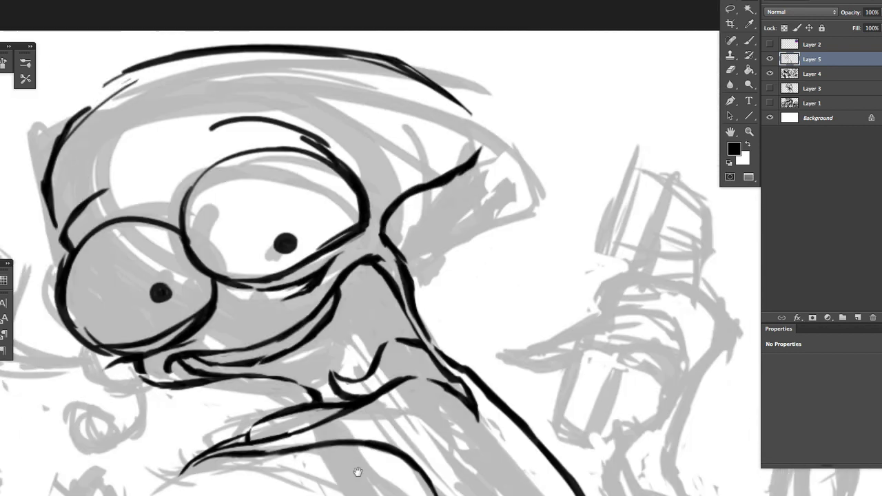
{"action": "scroll", "coordinate": [379, 259], "scroll_direction": "up", "scroll_amount": 1}
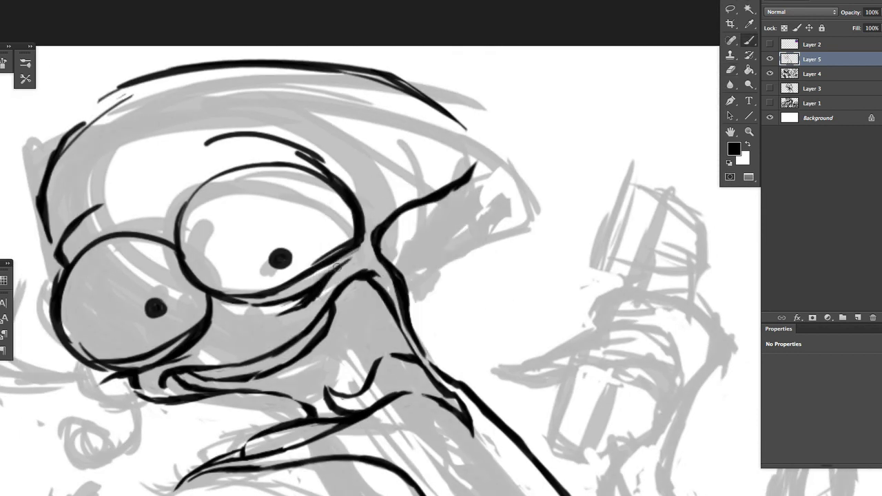
{"action": "left_click_drag", "start_coordinate": [337, 266], "coordinate": [387, 261]}
{"action": "left_click_drag", "start_coordinate": [435, 423], "coordinate": [386, 422]}
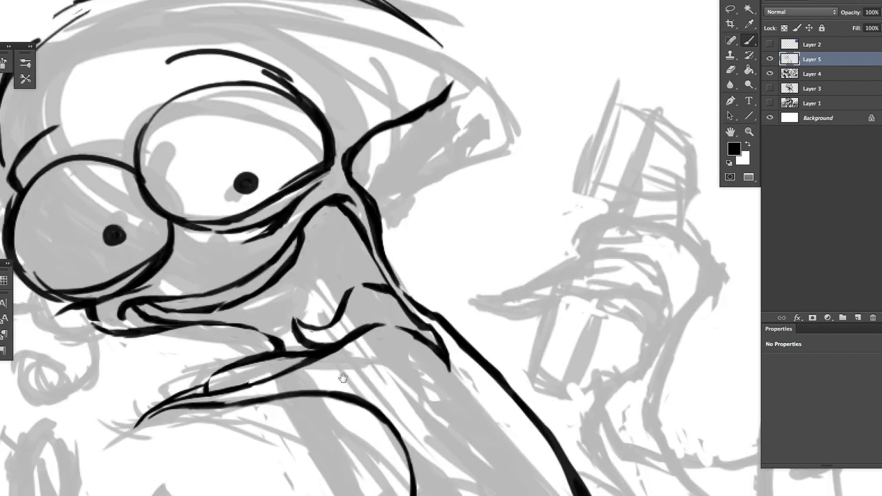
{"action": "left_click_drag", "start_coordinate": [270, 345], "coordinate": [457, 328]}
{"action": "key", "text": "e"}
{"action": "left_click_drag", "start_coordinate": [397, 354], "coordinate": [280, 275]}
{"action": "key", "text": "b"}
{"action": "key", "text": "e"}
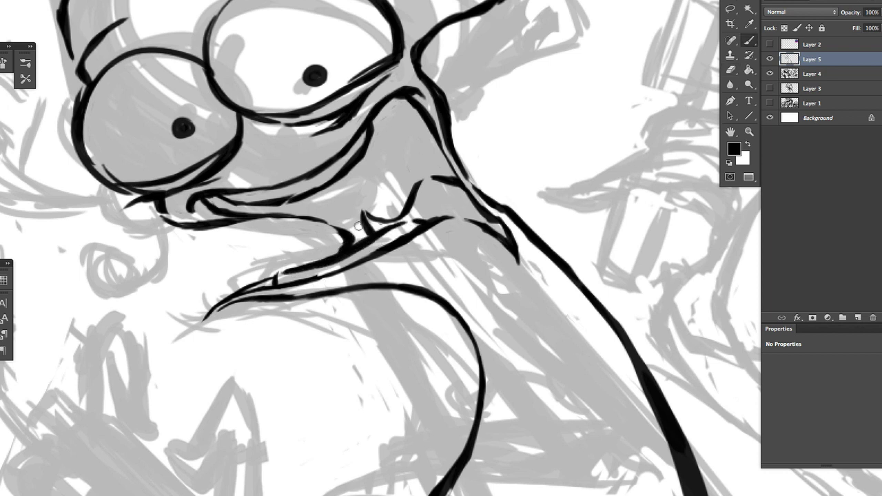
{"action": "key", "text": "e"}
{"action": "left_click_drag", "start_coordinate": [281, 274], "coordinate": [301, 279]}
{"action": "key", "text": "b"}
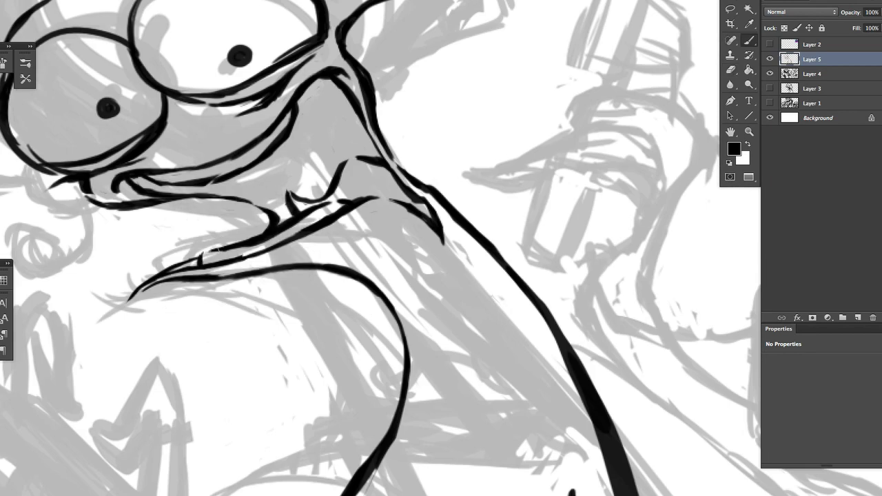
{"action": "key", "text": "b"}
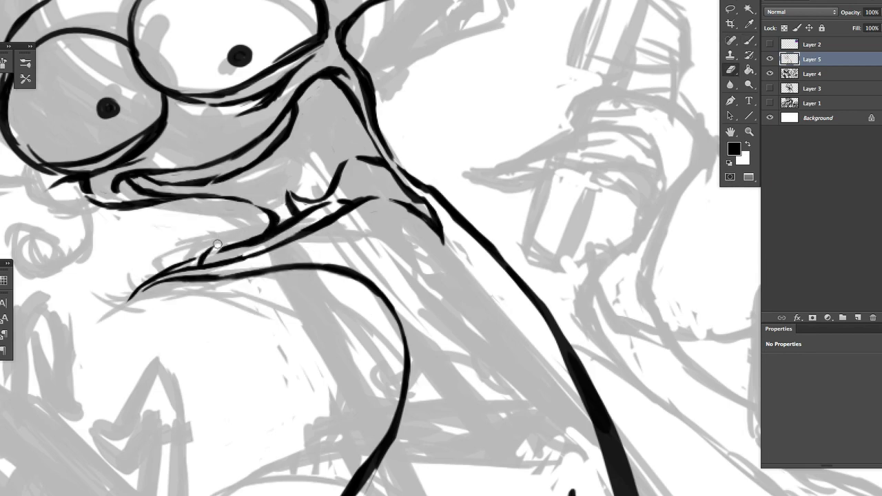
{"action": "key", "text": "b"}
{"action": "mouse_move", "coordinate": [181, 338]}
{"action": "left_mouse_down"}
{"action": "mouse_move", "coordinate": [361, 351]}
{"action": "mouse_move", "coordinate": [483, 295]}
{"action": "left_mouse_up"}
{"action": "left_click_drag", "start_coordinate": [532, 449], "coordinate": [433, 216]}
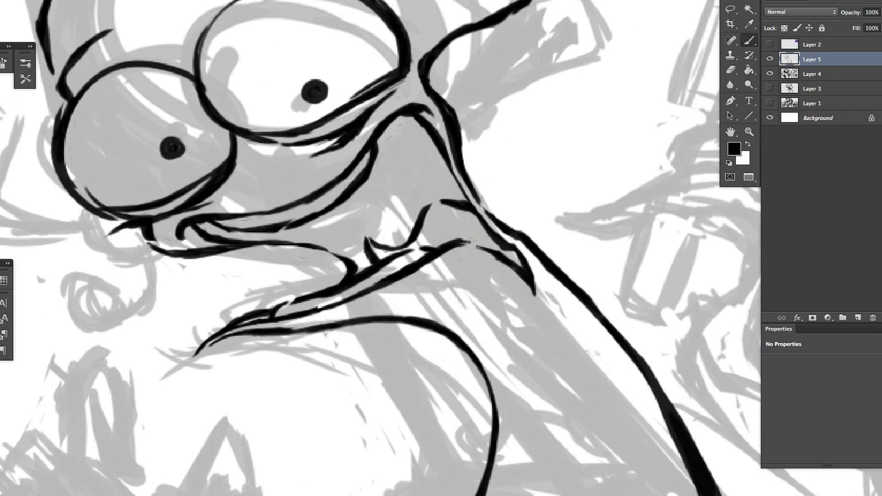
{"action": "mouse_move", "coordinate": [470, 244]}
{"action": "left_mouse_down"}
{"action": "mouse_move", "coordinate": [495, 326]}
{"action": "mouse_move", "coordinate": [400, 205]}
{"action": "left_mouse_up"}
Ink a small curl at the mouth's left corner and tidy stray ink around it
{"action": "key", "text": "l"}
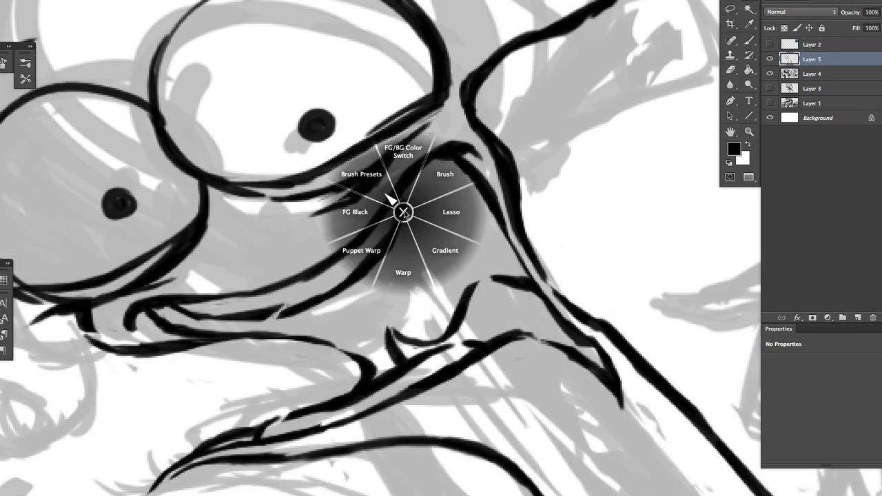
{"action": "left_click", "coordinate": [445, 173]}
{"action": "mouse_move", "coordinate": [445, 173]}
{"action": "left_mouse_down"}
{"action": "mouse_move", "coordinate": [441, 276]}
{"action": "mouse_move", "coordinate": [493, 331]}
{"action": "mouse_move", "coordinate": [439, 303]}
{"action": "left_mouse_up"}
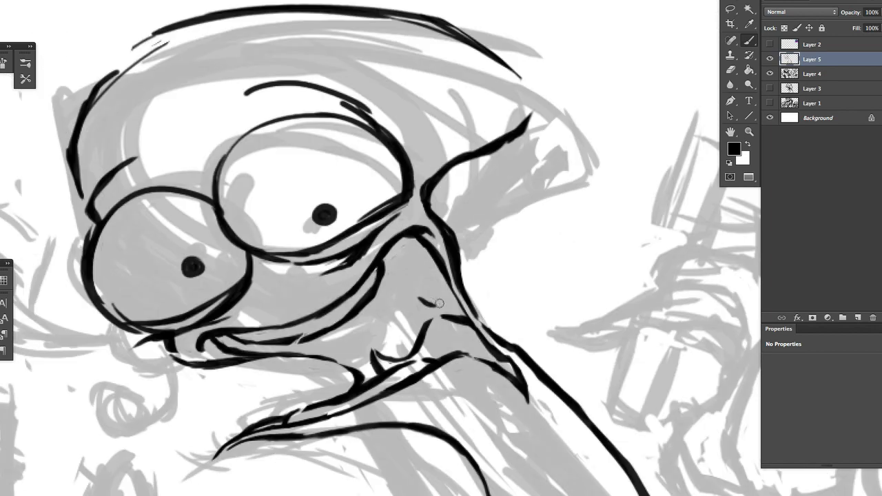
{"action": "left_click", "coordinate": [412, 317]}
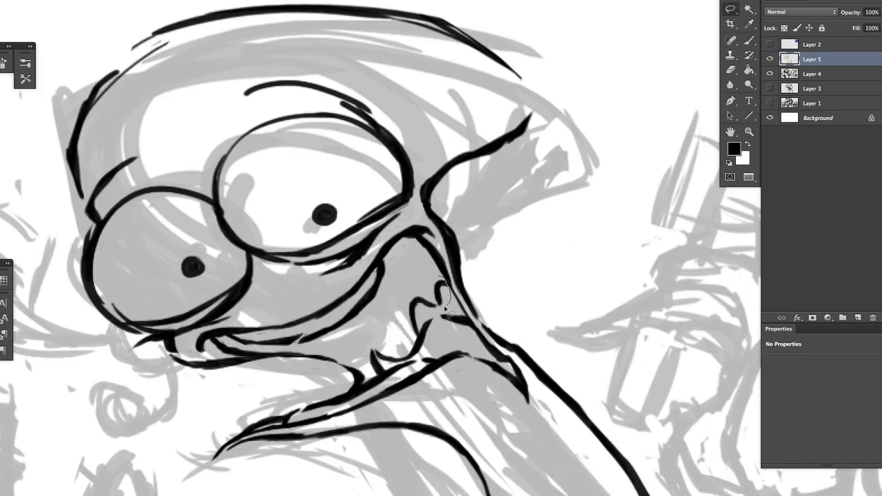
{"action": "scroll", "coordinate": [501, 372], "scroll_direction": "down", "scroll_amount": 1}
{"action": "scroll", "coordinate": [501, 372], "scroll_direction": "up", "scroll_amount": 1}
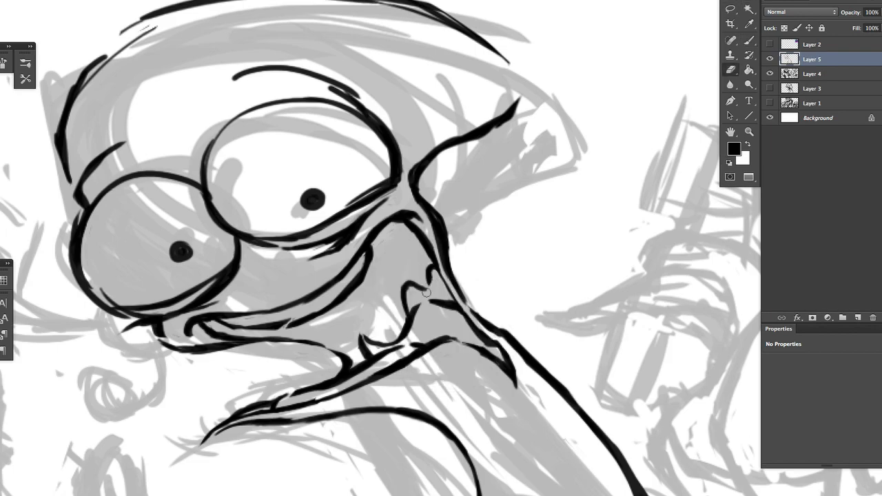
{"action": "scroll", "coordinate": [456, 277], "scroll_direction": "down", "scroll_amount": 3}
{"action": "scroll", "coordinate": [468, 265], "scroll_direction": "up", "scroll_amount": 3}
{"action": "key", "text": "b"}
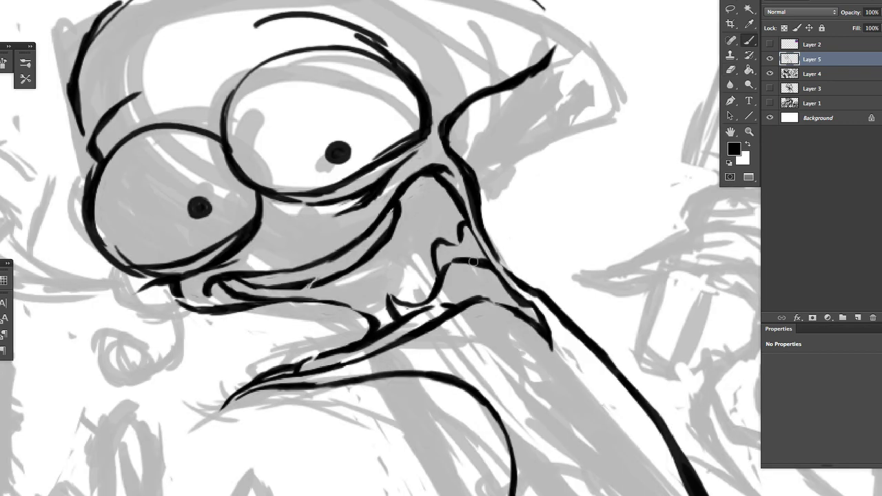
{"action": "left_click", "coordinate": [471, 256]}
{"action": "left_click", "coordinate": [452, 225]}
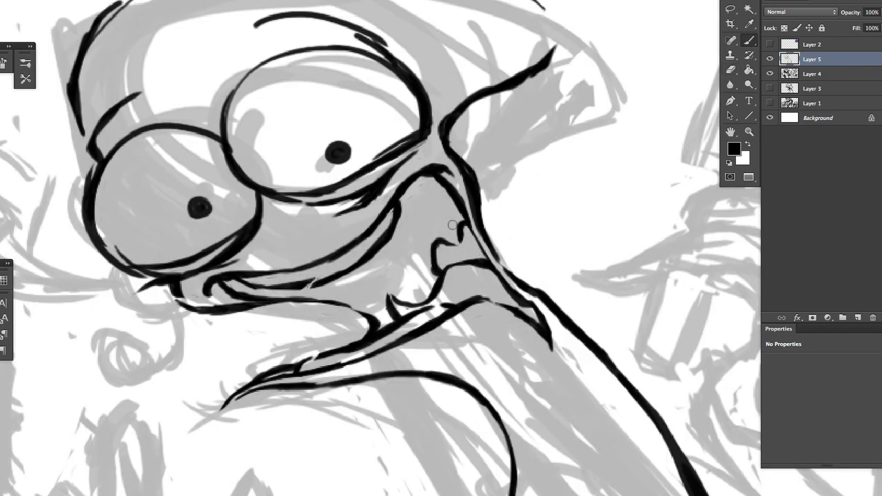
{"action": "scroll", "coordinate": [543, 397], "scroll_direction": "down", "scroll_amount": 3}
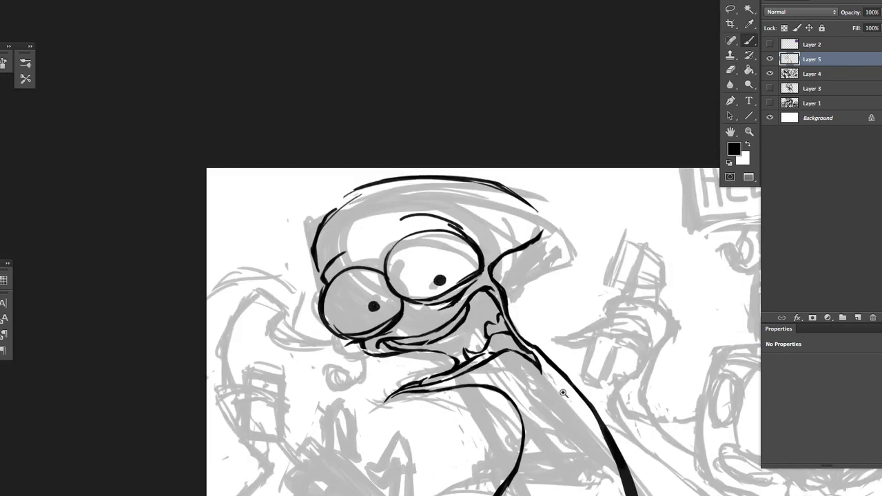
{"action": "scroll", "coordinate": [482, 296], "scroll_direction": "up", "scroll_amount": 3}
{"action": "key", "text": "e"}
{"action": "scroll", "coordinate": [491, 296], "scroll_direction": "down", "scroll_amount": 3}
{"action": "scroll", "coordinate": [411, 392], "scroll_direction": "up", "scroll_amount": 3}
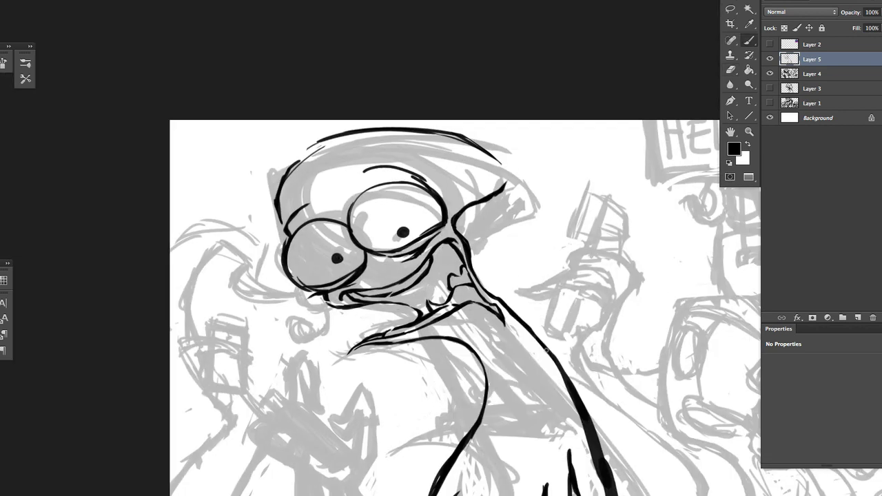
{"action": "key", "text": "b"}
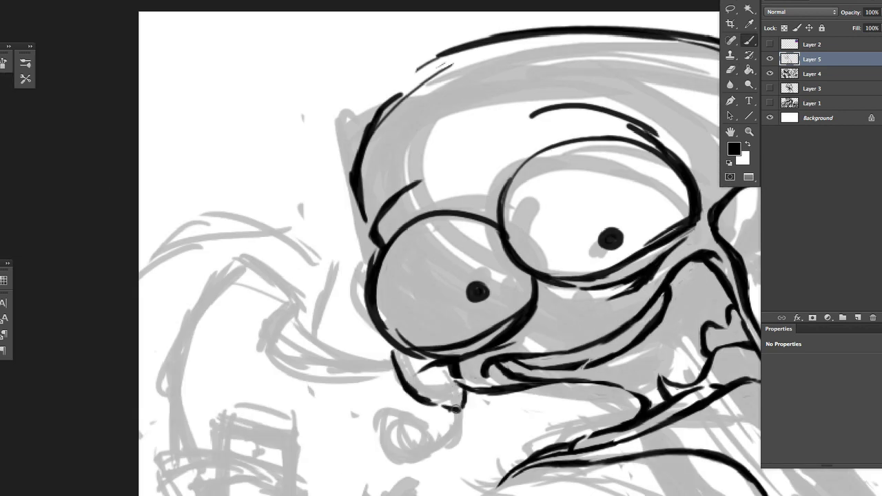
Ink a hook with a hatched round ball below the mouth, plus the antenna atop the head
{"action": "key", "text": "e"}
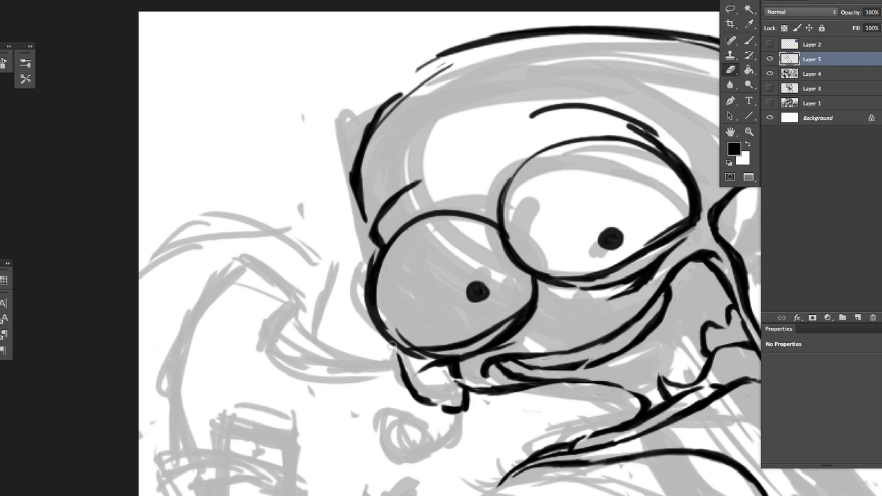
{"action": "key", "text": "b"}
{"action": "mouse_move", "coordinate": [445, 410]}
{"action": "left_mouse_down"}
{"action": "mouse_move", "coordinate": [432, 448]}
{"action": "mouse_move", "coordinate": [417, 416]}
{"action": "left_mouse_up"}
{"action": "mouse_move", "coordinate": [390, 448]}
{"action": "left_mouse_down"}
{"action": "mouse_move", "coordinate": [414, 422]}
{"action": "mouse_move", "coordinate": [424, 430]}
{"action": "left_mouse_up"}
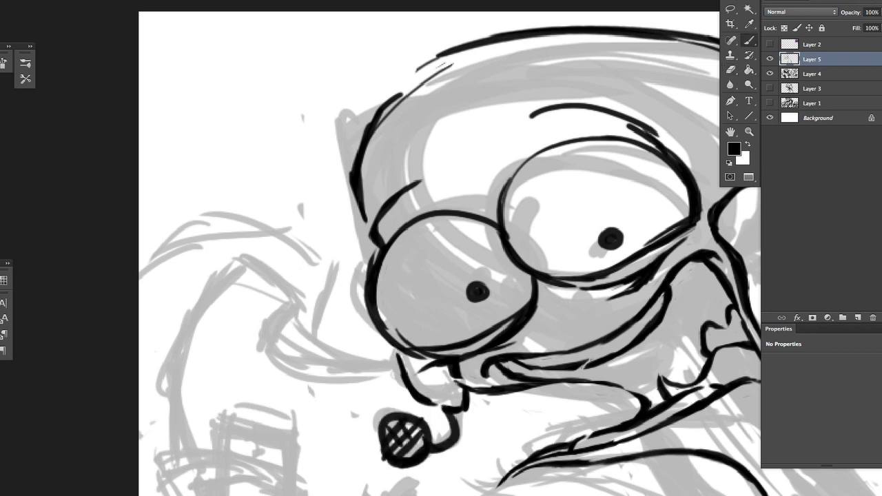
{"action": "mouse_move", "coordinate": [453, 386]}
{"action": "left_mouse_down"}
{"action": "mouse_move", "coordinate": [336, 385]}
{"action": "mouse_move", "coordinate": [281, 457]}
{"action": "left_mouse_up"}
{"action": "mouse_move", "coordinate": [476, 107]}
{"action": "left_mouse_down"}
{"action": "mouse_move", "coordinate": [558, 195]}
{"action": "mouse_move", "coordinate": [550, 198]}
{"action": "mouse_move", "coordinate": [561, 189]}
{"action": "mouse_move", "coordinate": [524, 262]}
{"action": "mouse_move", "coordinate": [502, 276]}
{"action": "left_mouse_up"}
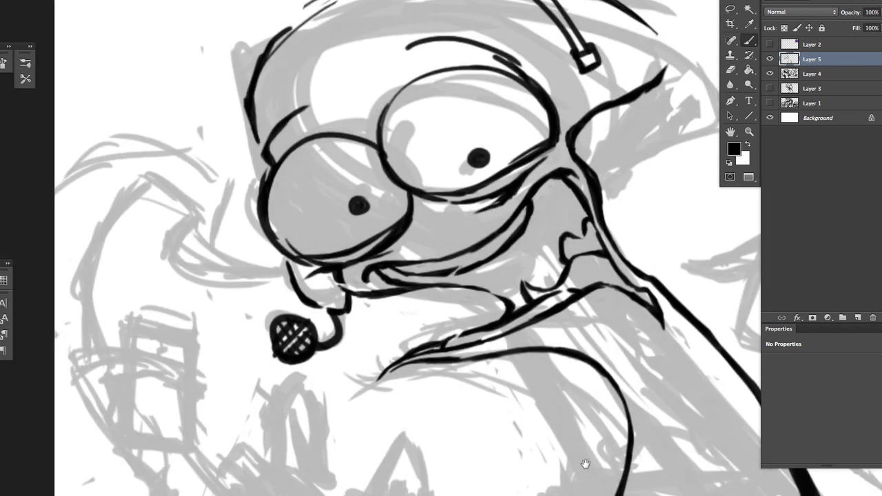
Ink the long line under the mouth and the tentacle arc curling left with its end strokes
{"action": "mouse_move", "coordinate": [226, 199]}
{"action": "left_mouse_down"}
{"action": "mouse_move", "coordinate": [442, 274]}
{"action": "mouse_move", "coordinate": [425, 325]}
{"action": "mouse_move", "coordinate": [484, 339]}
{"action": "mouse_move", "coordinate": [373, 348]}
{"action": "left_mouse_up"}
{"action": "left_click_drag", "start_coordinate": [412, 283], "coordinate": [373, 324]}
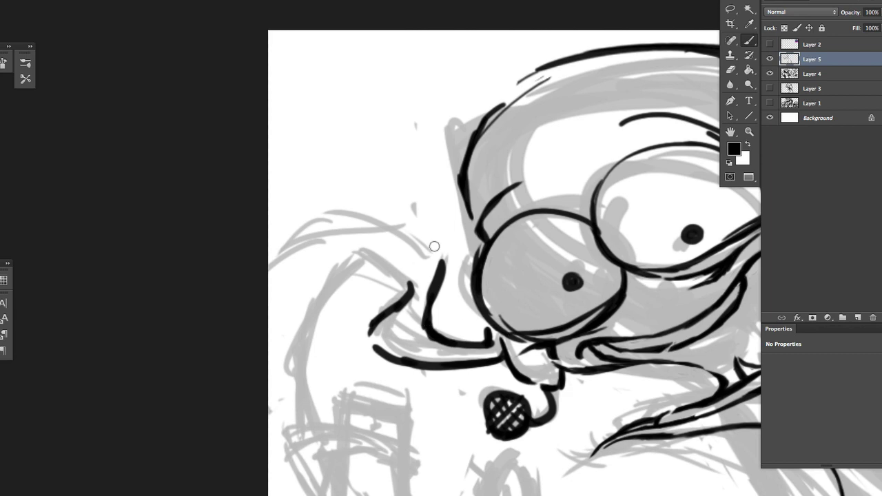
{"action": "left_click_drag", "start_coordinate": [433, 246], "coordinate": [270, 264]}
{"action": "left_click_drag", "start_coordinate": [405, 278], "coordinate": [394, 271]}
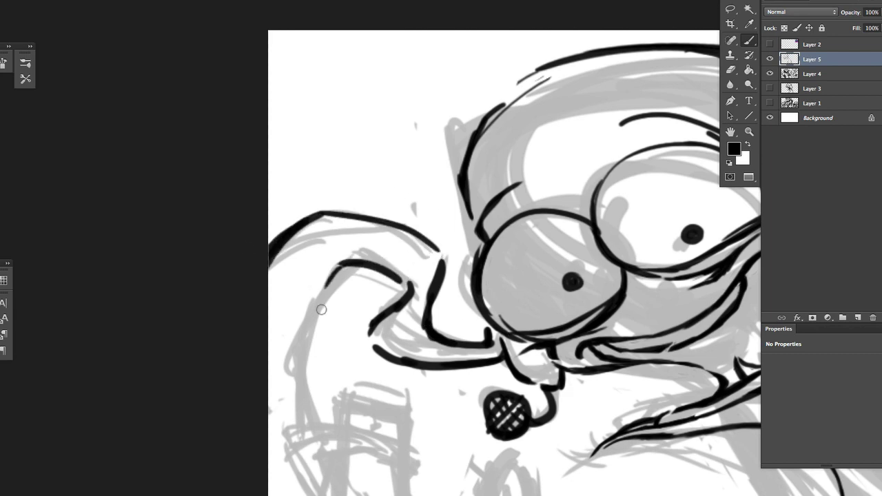
{"action": "left_click_drag", "start_coordinate": [329, 270], "coordinate": [295, 390]}
{"action": "left_click_drag", "start_coordinate": [298, 398], "coordinate": [304, 414]}
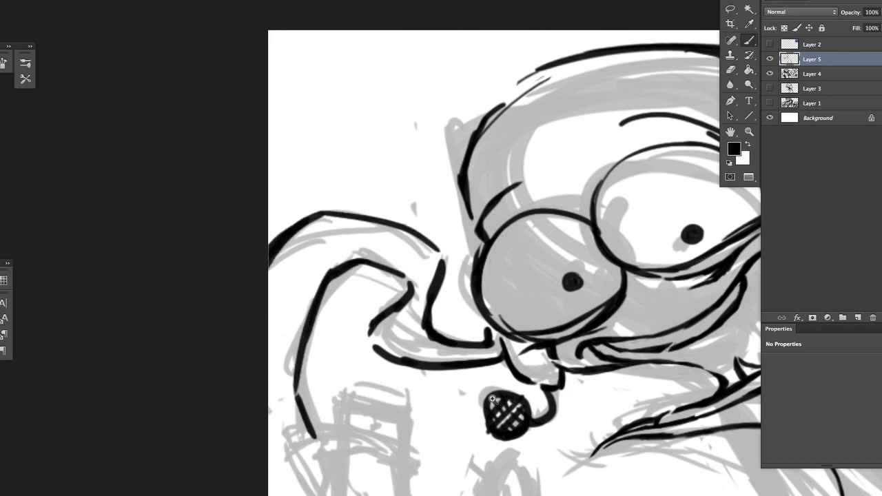
{"action": "scroll", "coordinate": [492, 398], "scroll_direction": "up", "scroll_amount": 1}
{"action": "key", "text": "e"}
{"action": "key", "text": "b"}
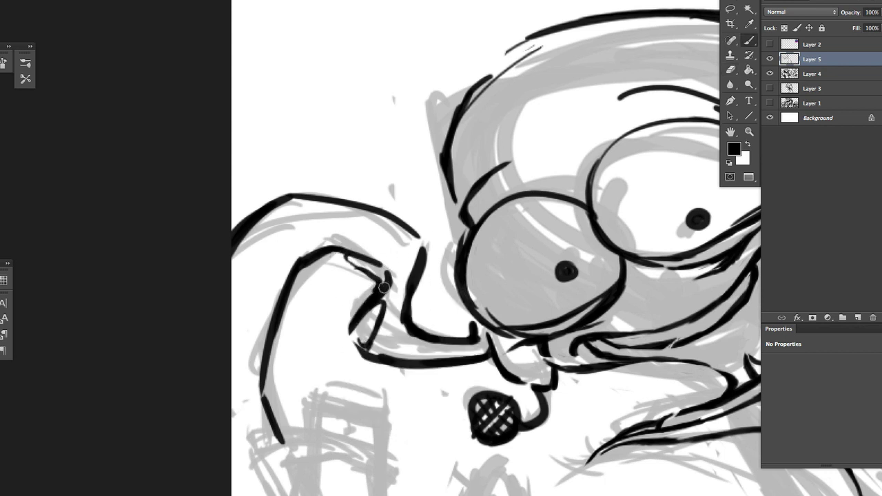
Ink the tentacle outline along the left edge and curved strokes across the left arm
{"action": "scroll", "coordinate": [383, 286], "scroll_direction": "right", "scroll_amount": 2}
{"action": "scroll", "coordinate": [384, 287], "scroll_direction": "down", "scroll_amount": 1}
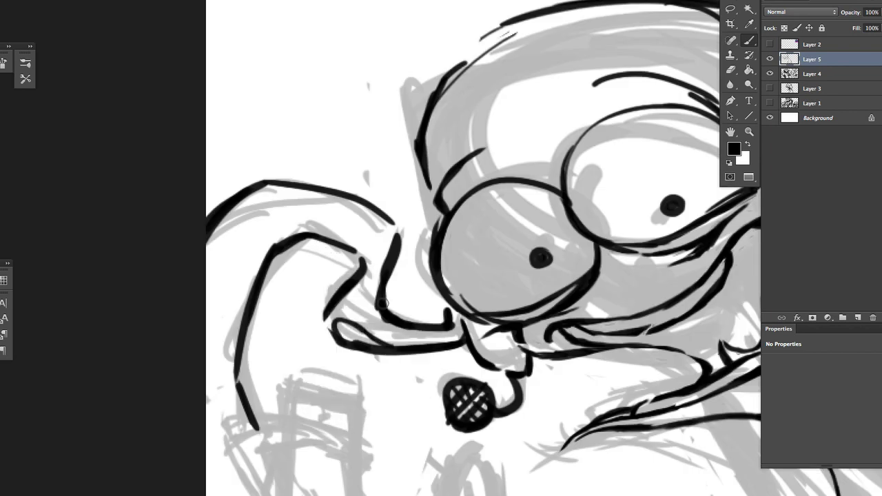
{"action": "mouse_move", "coordinate": [278, 191]}
{"action": "left_mouse_down"}
{"action": "mouse_move", "coordinate": [241, 210]}
{"action": "mouse_move", "coordinate": [201, 276]}
{"action": "mouse_move", "coordinate": [198, 331]}
{"action": "mouse_move", "coordinate": [230, 430]}
{"action": "left_mouse_up"}
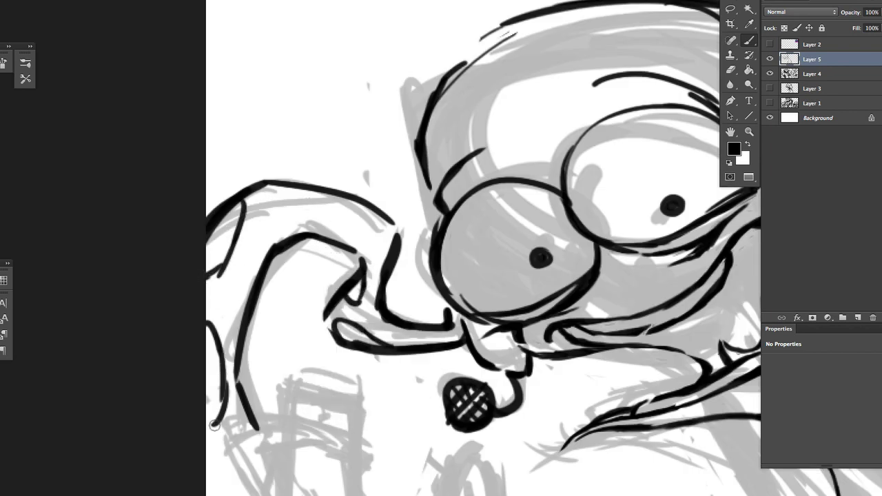
{"action": "scroll", "coordinate": [353, 335], "scroll_direction": "down", "scroll_amount": 1}
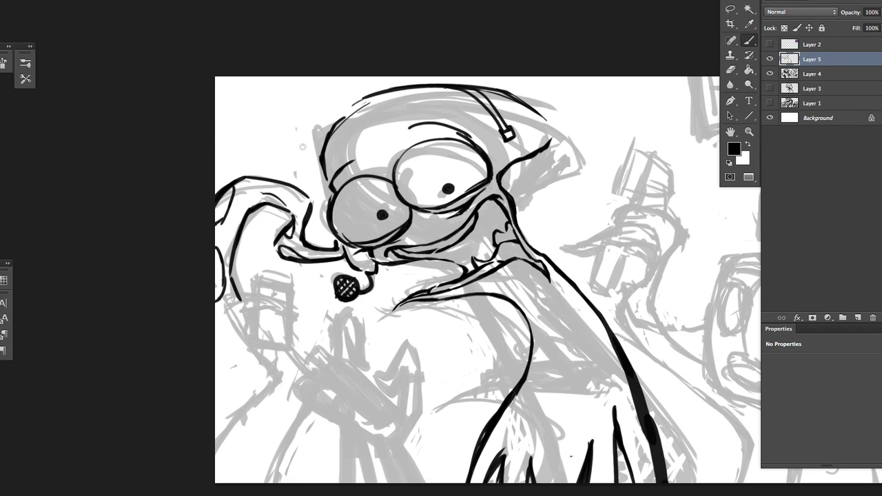
{"action": "scroll", "coordinate": [284, 334], "scroll_direction": "up", "scroll_amount": 1}
{"action": "mouse_move", "coordinate": [216, 331]}
{"action": "left_mouse_down"}
{"action": "mouse_move", "coordinate": [284, 298]}
{"action": "mouse_move", "coordinate": [219, 360]}
{"action": "left_mouse_up"}
{"action": "mouse_move", "coordinate": [229, 370]}
{"action": "left_mouse_down"}
{"action": "mouse_move", "coordinate": [279, 388]}
{"action": "mouse_move", "coordinate": [324, 334]}
{"action": "left_mouse_up"}
{"action": "key", "text": "ctrl+z"}
{"action": "mouse_move", "coordinate": [255, 353]}
{"action": "left_mouse_down"}
{"action": "mouse_move", "coordinate": [330, 321]}
{"action": "mouse_move", "coordinate": [376, 358]}
{"action": "left_mouse_up"}
{"action": "key", "text": "ctrl+z"}
{"action": "key", "text": "ctrl+z"}
{"action": "left_click_drag", "start_coordinate": [301, 348], "coordinate": [375, 327]}
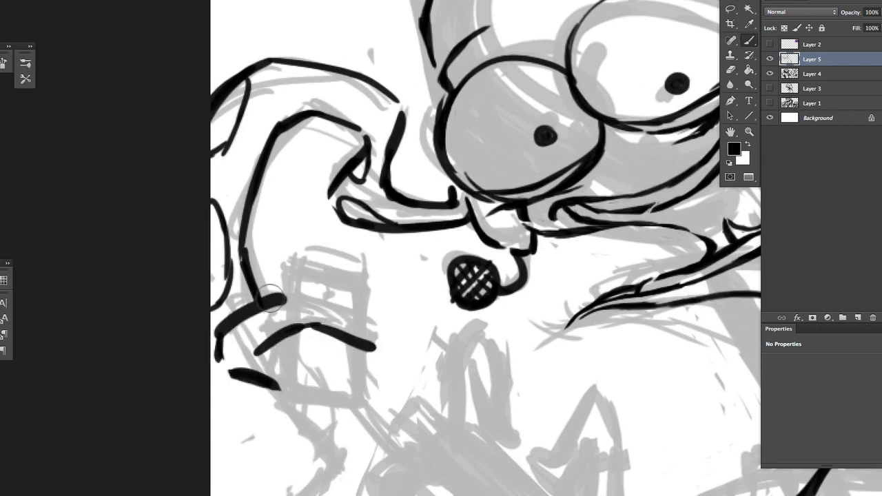
{"action": "mouse_move", "coordinate": [288, 296]}
{"action": "left_mouse_down"}
{"action": "mouse_move", "coordinate": [394, 345]}
{"action": "mouse_move", "coordinate": [403, 368]}
{"action": "left_mouse_up"}
{"action": "scroll", "coordinate": [414, 375], "scroll_direction": "down", "scroll_amount": 2}
{"action": "scroll", "coordinate": [423, 378], "scroll_direction": "up", "scroll_amount": 2}
Ink the lower-left curves and the arm's hooked end, erasing the stray stroke tips
{"action": "scroll", "coordinate": [344, 315], "scroll_direction": "down", "scroll_amount": 3}
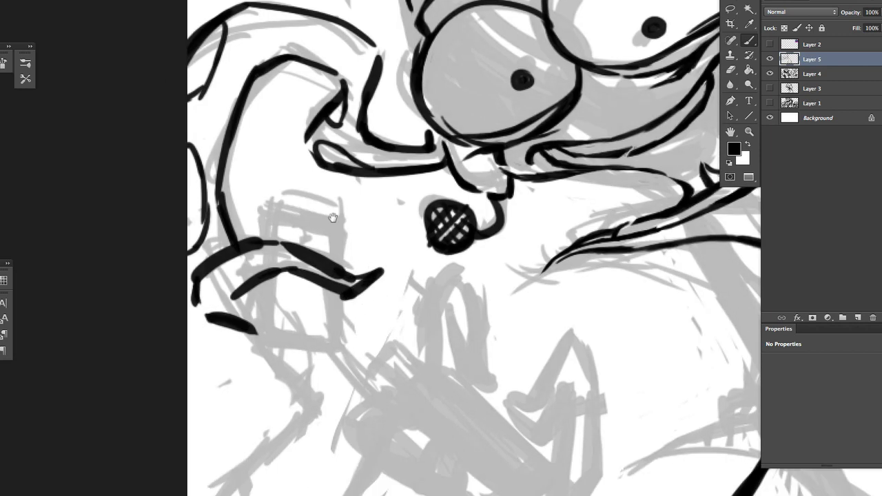
{"action": "mouse_move", "coordinate": [328, 265]}
{"action": "left_mouse_down"}
{"action": "mouse_move", "coordinate": [345, 314]}
{"action": "mouse_move", "coordinate": [235, 468]}
{"action": "left_mouse_up"}
{"action": "left_click_drag", "start_coordinate": [404, 266], "coordinate": [421, 316]}
{"action": "left_click_drag", "start_coordinate": [414, 372], "coordinate": [365, 493]}
{"action": "left_click_drag", "start_coordinate": [361, 216], "coordinate": [345, 335]}
{"action": "key", "text": "e"}
{"action": "mouse_move", "coordinate": [337, 279]}
{"action": "left_mouse_down"}
{"action": "mouse_move", "coordinate": [341, 296]}
{"action": "mouse_move", "coordinate": [371, 298]}
{"action": "mouse_move", "coordinate": [356, 298]}
{"action": "mouse_move", "coordinate": [383, 274]}
{"action": "mouse_move", "coordinate": [365, 324]}
{"action": "left_mouse_up"}
{"action": "key", "text": "b"}
{"action": "key", "text": "e"}
{"action": "mouse_move", "coordinate": [310, 303]}
{"action": "left_mouse_down"}
{"action": "mouse_move", "coordinate": [349, 323]}
{"action": "mouse_move", "coordinate": [389, 317]}
{"action": "left_mouse_up"}
{"action": "key", "text": "b"}
{"action": "left_click_drag", "start_coordinate": [386, 324], "coordinate": [334, 313]}
{"action": "key", "text": "e"}
{"action": "scroll", "coordinate": [347, 358], "scroll_direction": "up", "scroll_amount": 5}
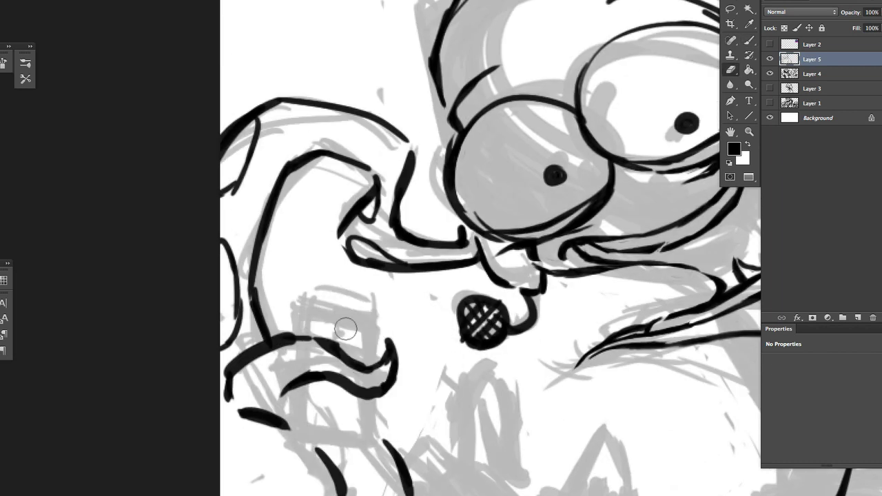
Ink the rectangular phone-like box held by the arm, with its sides and bottom
{"action": "middle_click", "coordinate": [298, 303]}
{"action": "left_click", "coordinate": [323, 285]}
{"action": "mouse_move", "coordinate": [293, 336]}
{"action": "left_mouse_down"}
{"action": "mouse_move", "coordinate": [296, 304]}
{"action": "mouse_move", "coordinate": [372, 317]}
{"action": "mouse_move", "coordinate": [374, 358]}
{"action": "left_mouse_up"}
{"action": "left_click_drag", "start_coordinate": [371, 395], "coordinate": [372, 444]}
{"action": "mouse_move", "coordinate": [294, 378]}
{"action": "left_mouse_down"}
{"action": "mouse_move", "coordinate": [296, 435]}
{"action": "mouse_move", "coordinate": [371, 446]}
{"action": "left_mouse_up"}
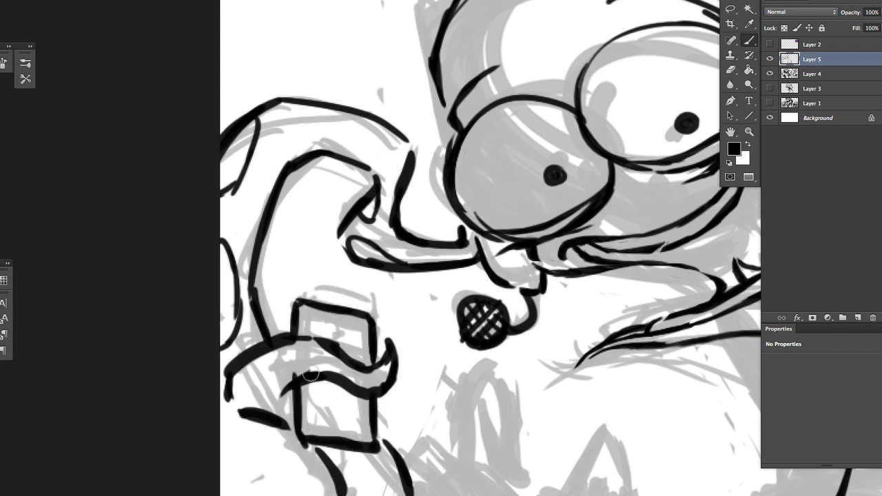
{"action": "left_click_drag", "start_coordinate": [311, 374], "coordinate": [323, 427]}
{"action": "left_click_drag", "start_coordinate": [310, 376], "coordinate": [314, 416]}
{"action": "mouse_move", "coordinate": [315, 416]}
{"action": "left_mouse_down"}
{"action": "mouse_move", "coordinate": [363, 416]}
{"action": "mouse_move", "coordinate": [372, 390]}
{"action": "left_mouse_up"}
{"action": "key", "text": "ctrl+z"}
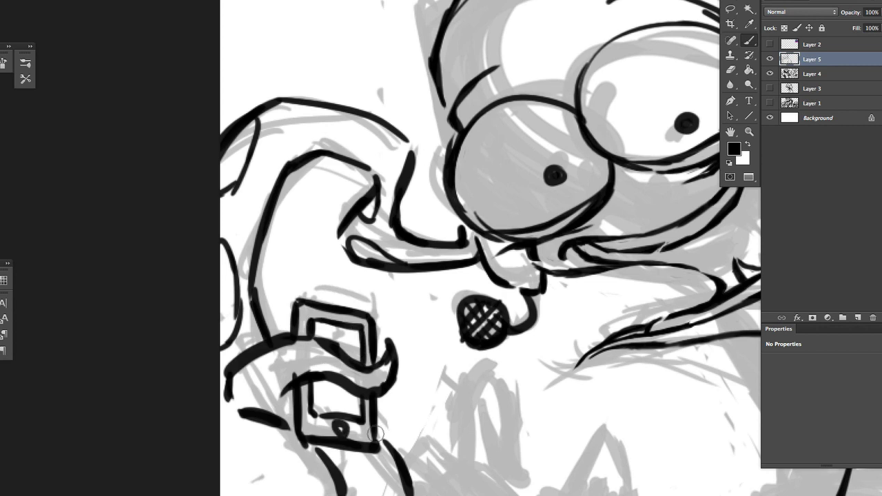
{"action": "scroll", "coordinate": [375, 433], "scroll_direction": "down", "scroll_amount": 3}
{"action": "scroll", "coordinate": [307, 372], "scroll_direction": "up", "scroll_amount": 5}
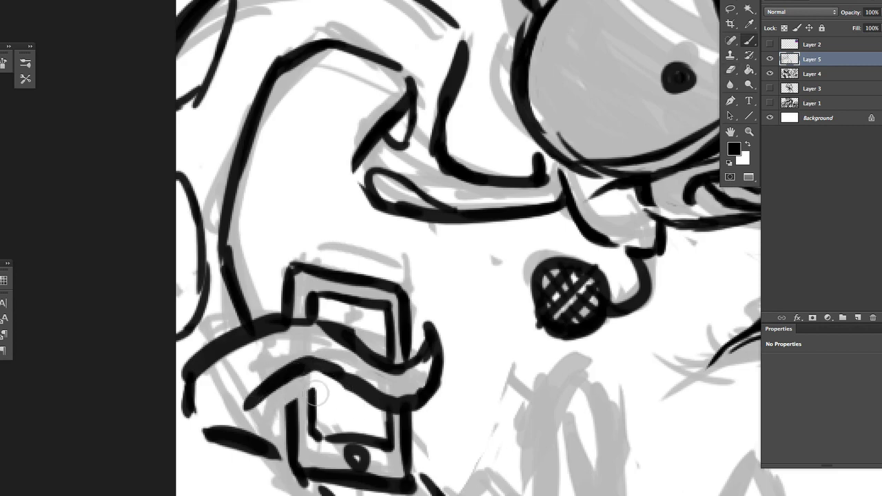
Darken the line inside the box and clean up the strokes to its right
{"action": "mouse_move", "coordinate": [317, 392]}
{"action": "left_mouse_down"}
{"action": "mouse_move", "coordinate": [314, 419]}
{"action": "mouse_move", "coordinate": [301, 279]}
{"action": "left_mouse_up"}
{"action": "key", "text": "e"}
{"action": "mouse_move", "coordinate": [307, 214]}
{"action": "left_mouse_down"}
{"action": "mouse_move", "coordinate": [403, 266]}
{"action": "mouse_move", "coordinate": [433, 227]}
{"action": "left_mouse_up"}
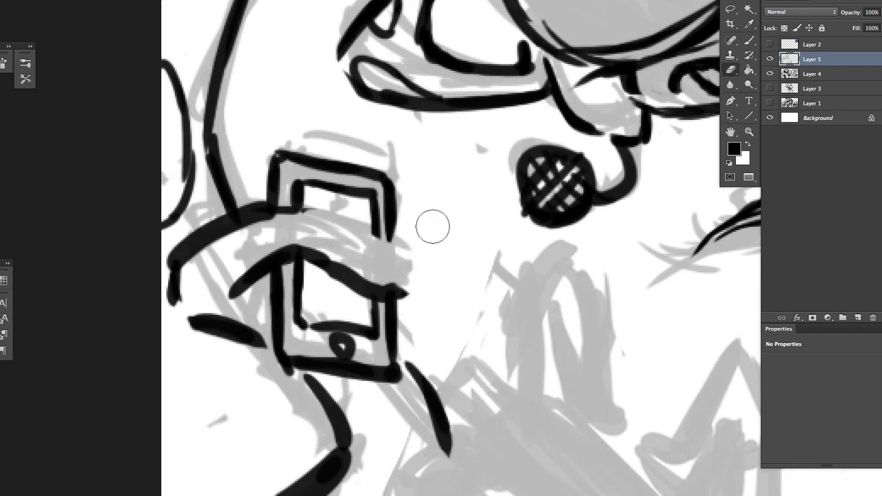
{"action": "key", "text": "b"}
{"action": "left_click_drag", "start_coordinate": [362, 280], "coordinate": [441, 270]}
{"action": "left_click_drag", "start_coordinate": [386, 227], "coordinate": [419, 289]}
{"action": "scroll", "coordinate": [419, 289], "scroll_direction": "down", "scroll_amount": 2}
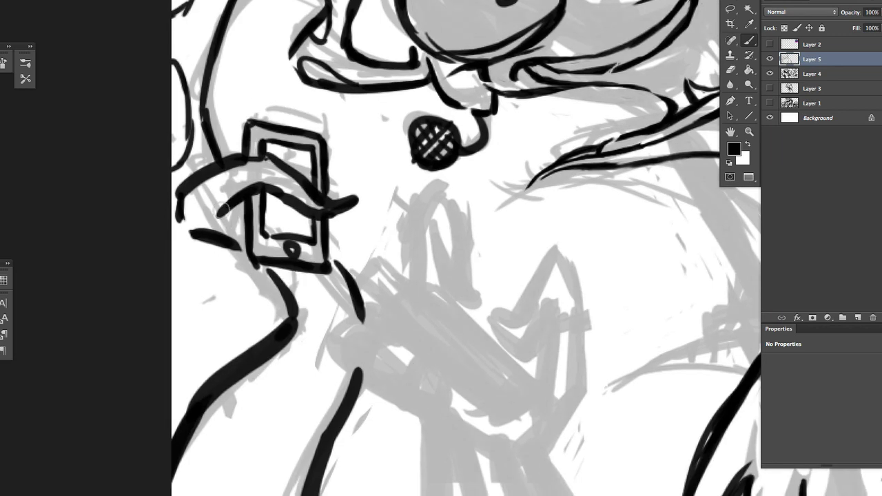
Ink the C-shaped curve below the box and an oval below-left of it
{"action": "mouse_move", "coordinate": [325, 283]}
{"action": "left_mouse_down"}
{"action": "mouse_move", "coordinate": [355, 342]}
{"action": "mouse_move", "coordinate": [366, 304]}
{"action": "left_mouse_up"}
{"action": "key", "text": "e"}
{"action": "key", "text": "ctrl+z"}
{"action": "left_click_drag", "start_coordinate": [331, 365], "coordinate": [372, 310]}
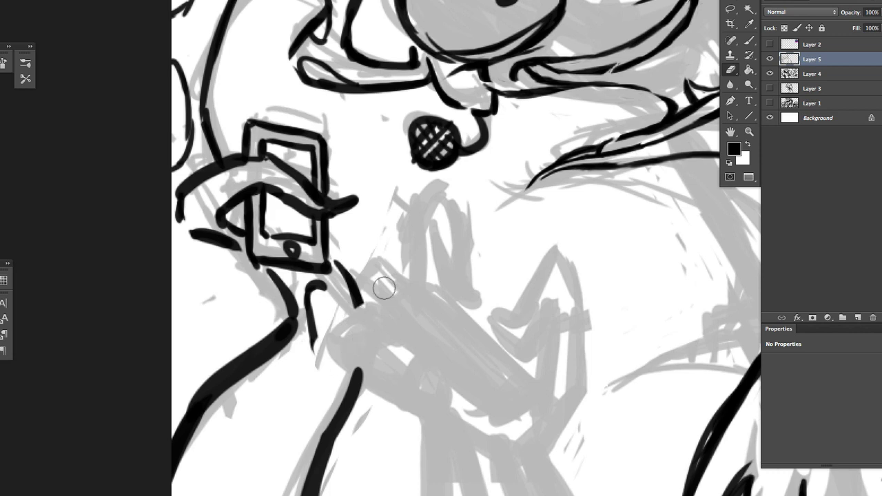
{"action": "key", "text": "b"}
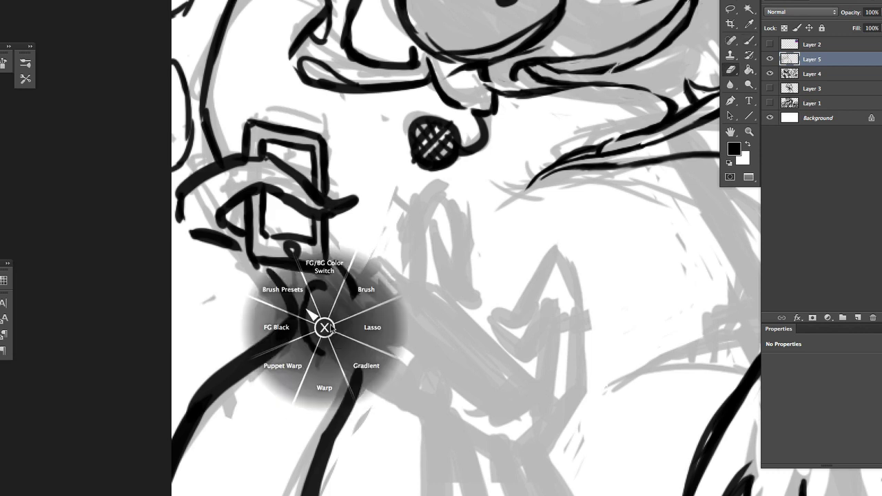
{"action": "left_click_drag", "start_coordinate": [319, 283], "coordinate": [324, 350]}
{"action": "left_click_drag", "start_coordinate": [303, 401], "coordinate": [220, 488]}
{"action": "left_click_drag", "start_coordinate": [301, 433], "coordinate": [238, 493]}
{"action": "left_click_drag", "start_coordinate": [366, 386], "coordinate": [302, 378]}
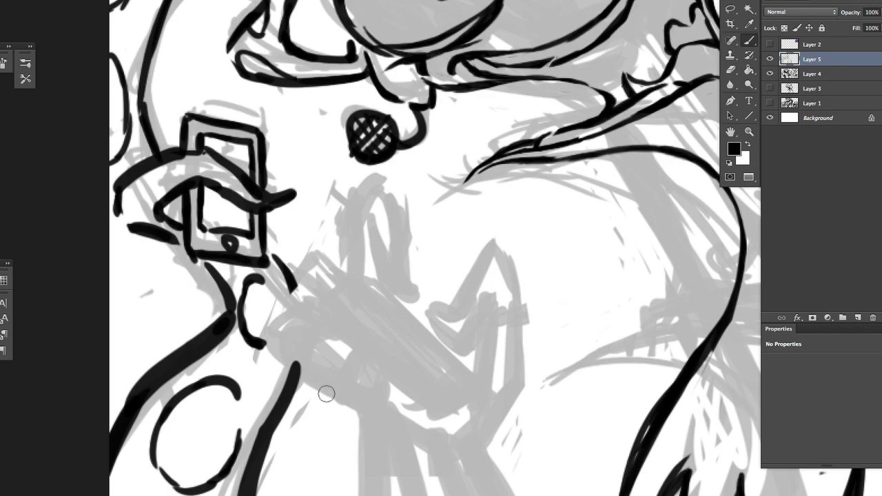
{"action": "mouse_move", "coordinate": [311, 310]}
{"action": "left_mouse_down"}
{"action": "mouse_move", "coordinate": [276, 365]}
{"action": "mouse_move", "coordinate": [359, 413]}
{"action": "mouse_move", "coordinate": [279, 366]}
{"action": "mouse_move", "coordinate": [385, 358]}
{"action": "mouse_move", "coordinate": [303, 321]}
{"action": "mouse_move", "coordinate": [369, 355]}
{"action": "left_mouse_up"}
{"action": "key", "text": "ctrl+z"}
Ink the long diagonal bar down-right of the box, capped with a hooked end
{"action": "key", "text": "ctrl+z"}
{"action": "mouse_move", "coordinate": [303, 275]}
{"action": "left_mouse_down"}
{"action": "mouse_move", "coordinate": [376, 357]}
{"action": "mouse_move", "coordinate": [303, 289]}
{"action": "left_mouse_up"}
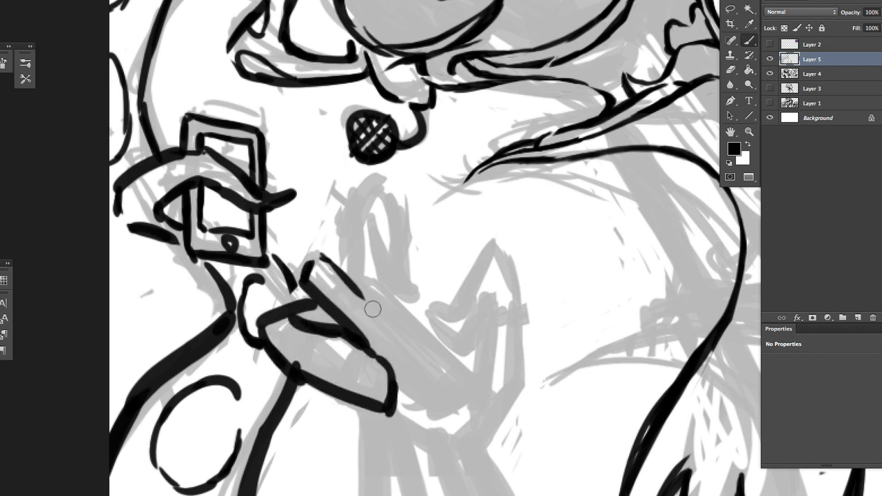
{"action": "mouse_move", "coordinate": [318, 253]}
{"action": "left_mouse_down"}
{"action": "mouse_move", "coordinate": [452, 373]}
{"action": "mouse_move", "coordinate": [414, 376]}
{"action": "mouse_move", "coordinate": [305, 279]}
{"action": "mouse_move", "coordinate": [406, 277]}
{"action": "mouse_move", "coordinate": [481, 337]}
{"action": "left_mouse_up"}
{"action": "key", "text": "ctrl+z"}
{"action": "key", "text": "ctrl+z"}
{"action": "mouse_move", "coordinate": [411, 290]}
{"action": "left_mouse_down"}
{"action": "mouse_move", "coordinate": [482, 352]}
{"action": "mouse_move", "coordinate": [493, 350]}
{"action": "left_mouse_up"}
{"action": "left_click_drag", "start_coordinate": [493, 352], "coordinate": [447, 386]}
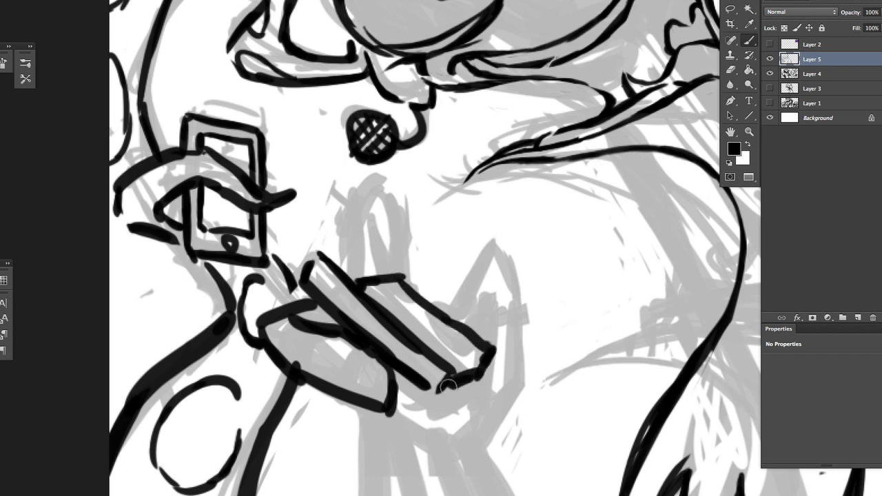
{"action": "key", "text": "ctrl+minus"}
Erase the old hand outline and stick ink around the creature's lower hand
{"action": "key", "text": "e"}
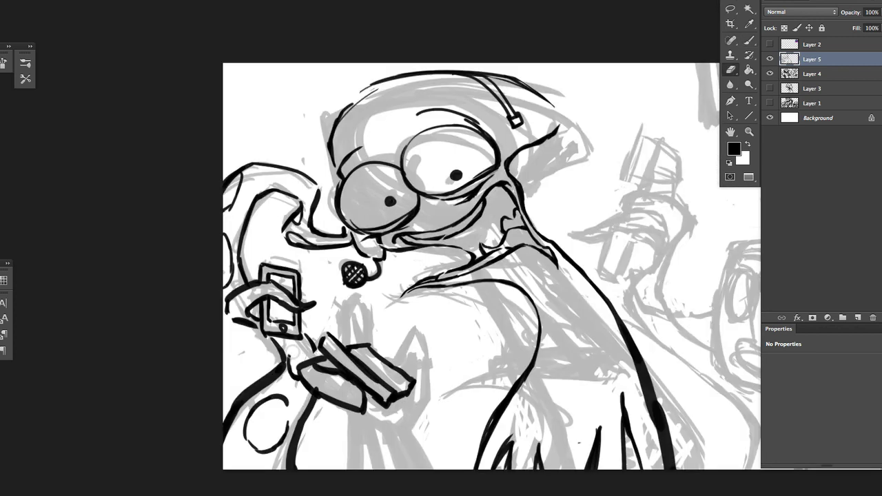
{"action": "mouse_move", "coordinate": [297, 348]}
{"action": "left_mouse_down"}
{"action": "mouse_move", "coordinate": [255, 413]}
{"action": "mouse_move", "coordinate": [269, 448]}
{"action": "left_mouse_up"}
{"action": "scroll", "coordinate": [336, 391], "scroll_direction": "up", "scroll_amount": 1}
{"action": "mouse_move", "coordinate": [324, 280]}
{"action": "left_mouse_down"}
{"action": "mouse_move", "coordinate": [310, 330]}
{"action": "mouse_move", "coordinate": [413, 308]}
{"action": "left_mouse_up"}
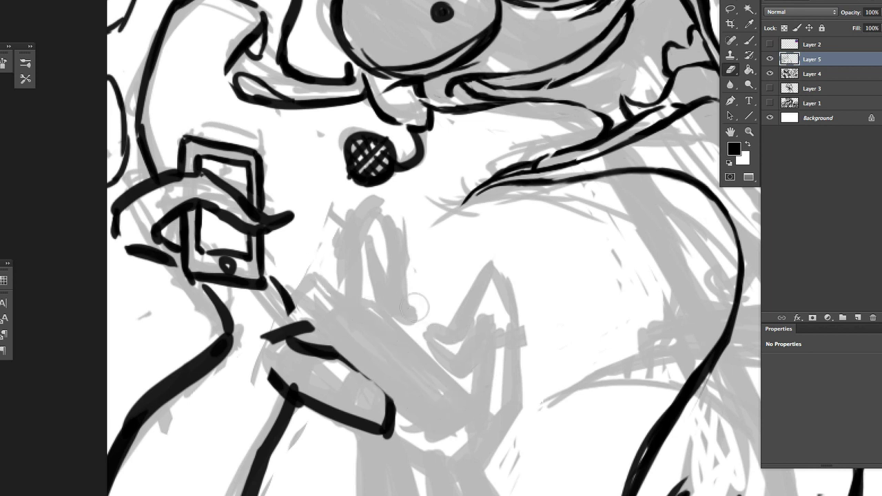
{"action": "left_click_drag", "start_coordinate": [310, 327], "coordinate": [269, 341]}
{"action": "left_click_drag", "start_coordinate": [276, 272], "coordinate": [300, 320]}
{"action": "mouse_move", "coordinate": [303, 344]}
{"action": "left_mouse_down"}
{"action": "mouse_move", "coordinate": [393, 417]}
{"action": "mouse_move", "coordinate": [327, 413]}
{"action": "left_mouse_up"}
{"action": "left_click_drag", "start_coordinate": [275, 372], "coordinate": [325, 443]}
Ink the new hand edge and the long curve along its underside
{"action": "key", "text": "b"}
{"action": "left_click_drag", "start_coordinate": [271, 277], "coordinate": [303, 338]}
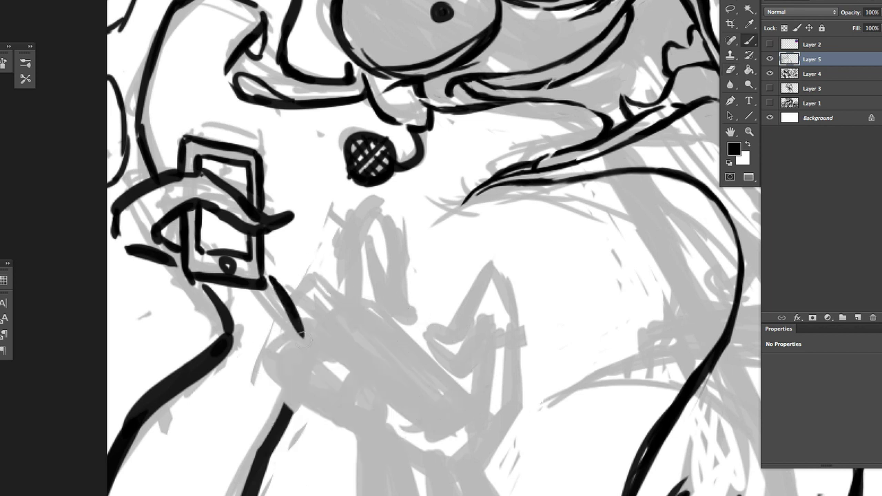
{"action": "mouse_move", "coordinate": [379, 384]}
{"action": "left_mouse_down"}
{"action": "mouse_move", "coordinate": [286, 352]}
{"action": "mouse_move", "coordinate": [292, 356]}
{"action": "left_mouse_up"}
{"action": "key", "text": "ctrl+z"}
{"action": "key", "text": "e"}
{"action": "key", "text": "b"}
{"action": "mouse_move", "coordinate": [328, 327]}
{"action": "left_mouse_down"}
{"action": "mouse_move", "coordinate": [283, 339]}
{"action": "mouse_move", "coordinate": [265, 381]}
{"action": "mouse_move", "coordinate": [310, 417]}
{"action": "mouse_move", "coordinate": [372, 436]}
{"action": "left_mouse_up"}
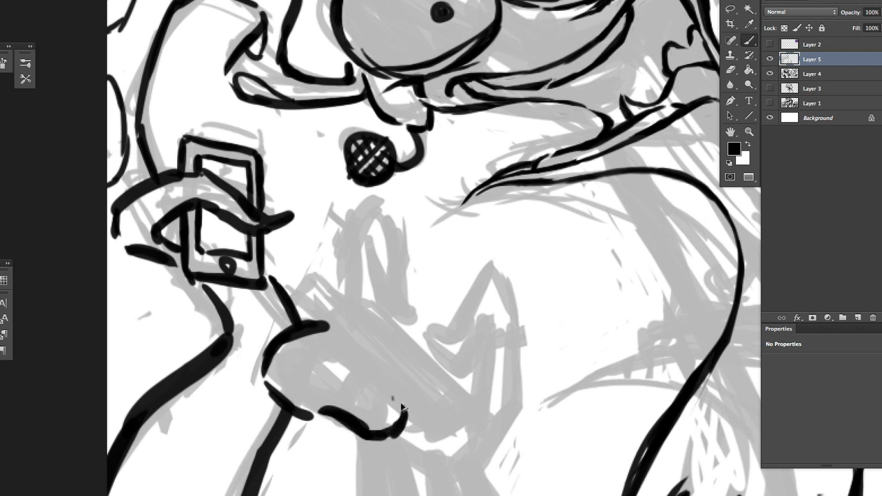
{"action": "key", "text": "ctrl+z"}
{"action": "mouse_move", "coordinate": [318, 413]}
{"action": "left_mouse_down"}
{"action": "mouse_move", "coordinate": [386, 427]}
{"action": "mouse_move", "coordinate": [397, 405]}
{"action": "left_mouse_up"}
{"action": "mouse_move", "coordinate": [295, 352]}
{"action": "left_mouse_down"}
{"action": "mouse_move", "coordinate": [364, 370]}
{"action": "mouse_move", "coordinate": [376, 360]}
{"action": "left_mouse_up"}
{"action": "key", "text": "ctrl+z"}
{"action": "key", "text": "ctrl+z"}
Draw the hooked knuckle, finger strokes and vertical hand edge, erasing stray ink
{"action": "key", "text": "ctrl+z"}
{"action": "key", "text": "ctrl+z"}
{"action": "left_click_drag", "start_coordinate": [262, 381], "coordinate": [375, 434]}
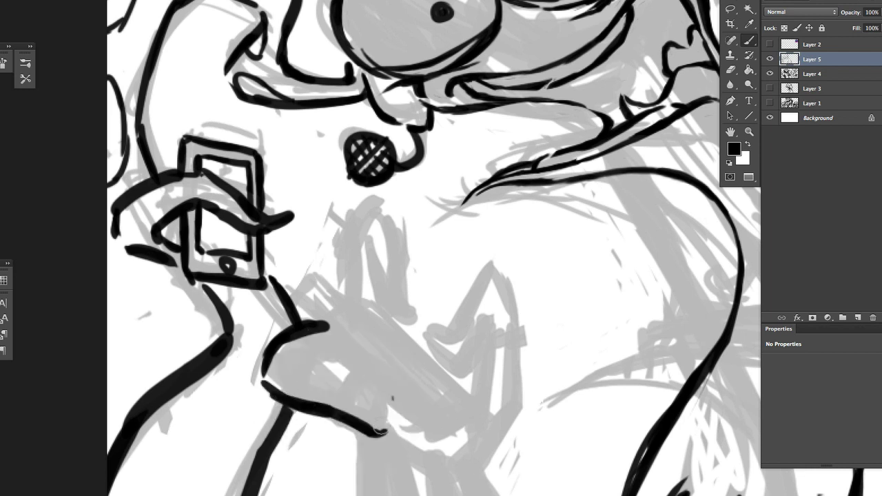
{"action": "mouse_move", "coordinate": [369, 386]}
{"action": "left_mouse_down"}
{"action": "mouse_move", "coordinate": [360, 411]}
{"action": "mouse_move", "coordinate": [495, 453]}
{"action": "left_mouse_up"}
{"action": "mouse_move", "coordinate": [410, 438]}
{"action": "left_mouse_down"}
{"action": "mouse_move", "coordinate": [491, 387]}
{"action": "mouse_move", "coordinate": [451, 362]}
{"action": "left_mouse_up"}
{"action": "left_click_drag", "start_coordinate": [430, 310], "coordinate": [455, 362]}
{"action": "left_click_drag", "start_coordinate": [448, 328], "coordinate": [514, 283]}
{"action": "key", "text": "ctrl+z"}
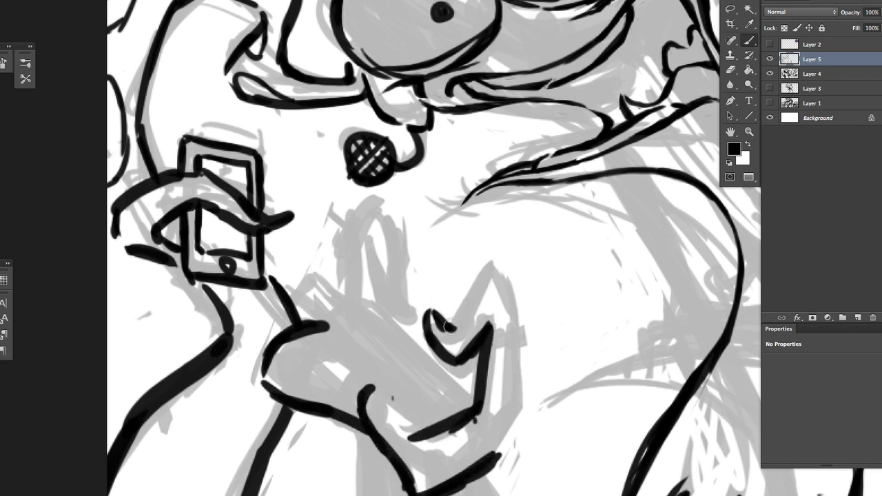
{"action": "left_click_drag", "start_coordinate": [448, 324], "coordinate": [513, 282]}
{"action": "mouse_move", "coordinate": [518, 295]}
{"action": "left_mouse_down"}
{"action": "mouse_move", "coordinate": [528, 417]}
{"action": "mouse_move", "coordinate": [459, 448]}
{"action": "left_mouse_up"}
{"action": "key", "text": "e"}
{"action": "left_click_drag", "start_coordinate": [483, 414], "coordinate": [396, 434]}
{"action": "key", "text": "b"}
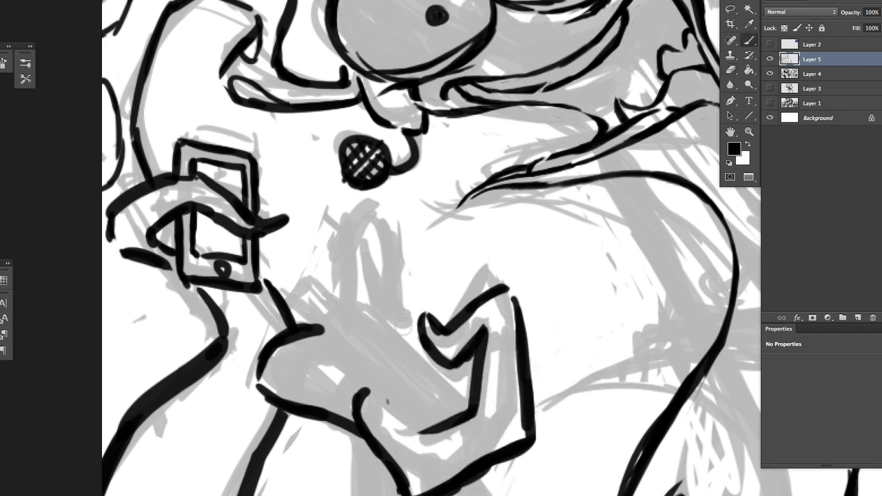
{"action": "mouse_move", "coordinate": [318, 352]}
{"action": "left_mouse_down"}
{"action": "mouse_move", "coordinate": [353, 375]}
{"action": "mouse_move", "coordinate": [304, 347]}
{"action": "left_mouse_up"}
{"action": "key", "text": "ctrl+z"}
{"action": "key", "text": "ctrl+z"}
Draw the stick held in the hand with inner and outer edges
{"action": "mouse_move", "coordinate": [296, 303]}
{"action": "left_mouse_down"}
{"action": "mouse_move", "coordinate": [433, 434]}
{"action": "mouse_move", "coordinate": [317, 273]}
{"action": "mouse_move", "coordinate": [383, 323]}
{"action": "left_mouse_up"}
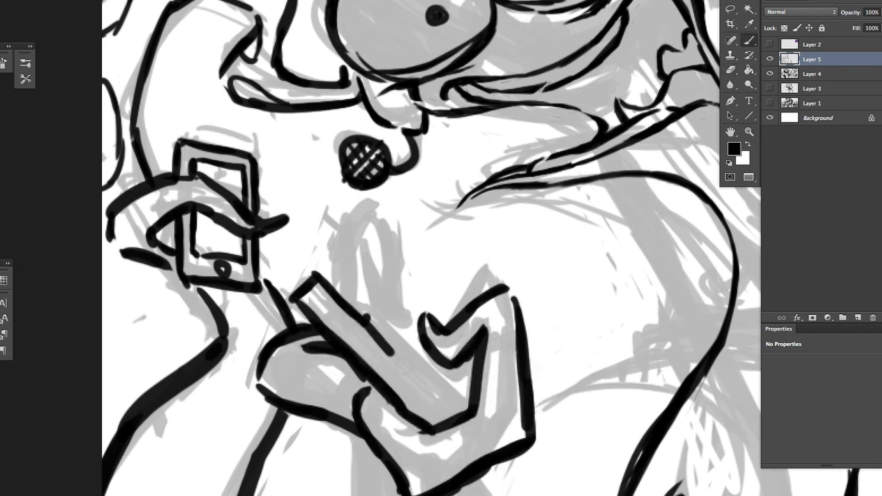
{"action": "left_click_drag", "start_coordinate": [392, 353], "coordinate": [439, 399]}
{"action": "mouse_move", "coordinate": [356, 314]}
{"action": "left_mouse_down"}
{"action": "mouse_move", "coordinate": [397, 319]}
{"action": "mouse_move", "coordinate": [473, 399]}
{"action": "left_mouse_up"}
{"action": "scroll", "coordinate": [426, 384], "scroll_direction": "down", "scroll_amount": 3}
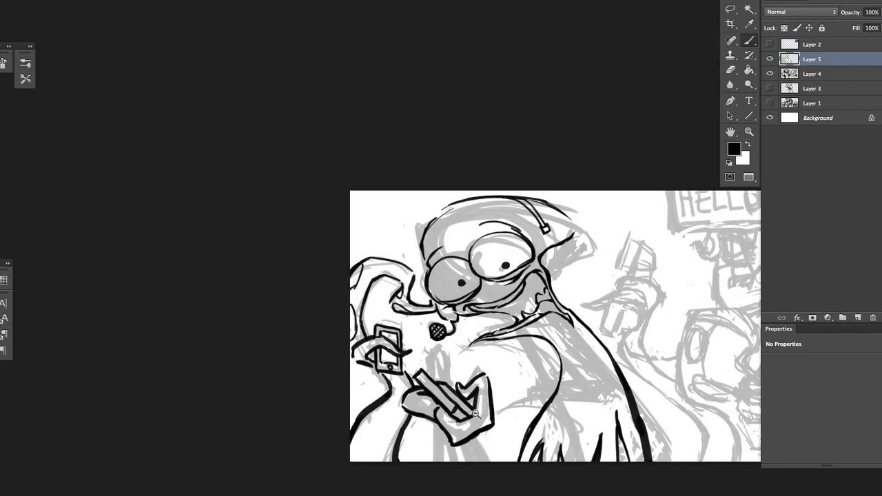
{"action": "scroll", "coordinate": [434, 380], "scroll_direction": "up", "scroll_amount": 3}
Lasso the chevron and free-transform it slightly upward
{"action": "key", "text": "l"}
{"action": "left_click_drag", "start_coordinate": [377, 341], "coordinate": [422, 400]}
{"action": "left_click_drag", "start_coordinate": [451, 448], "coordinate": [379, 324]}
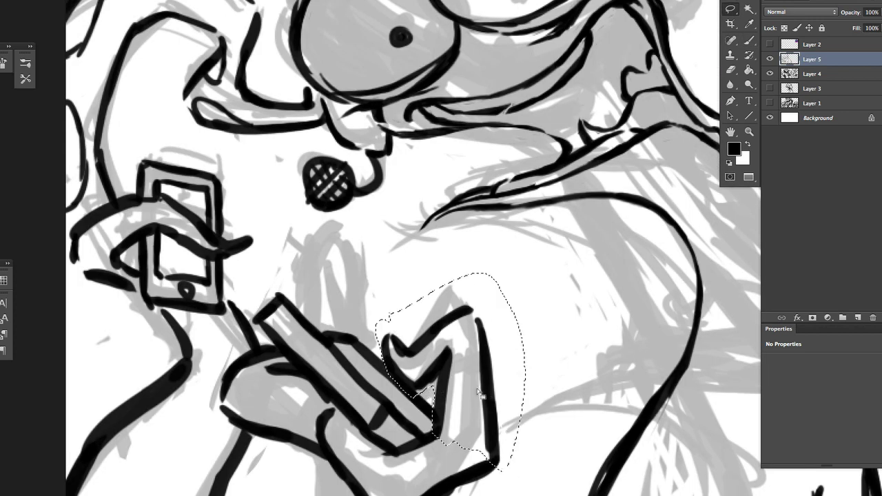
{"action": "key", "text": "ctrl+t"}
{"action": "left_click_drag", "start_coordinate": [448, 358], "coordinate": [454, 341]}
{"action": "key", "text": "Return"}
Redraw the right line and the lower strokes under the hand
{"action": "key", "text": "b"}
{"action": "left_click_drag", "start_coordinate": [494, 411], "coordinate": [478, 464]}
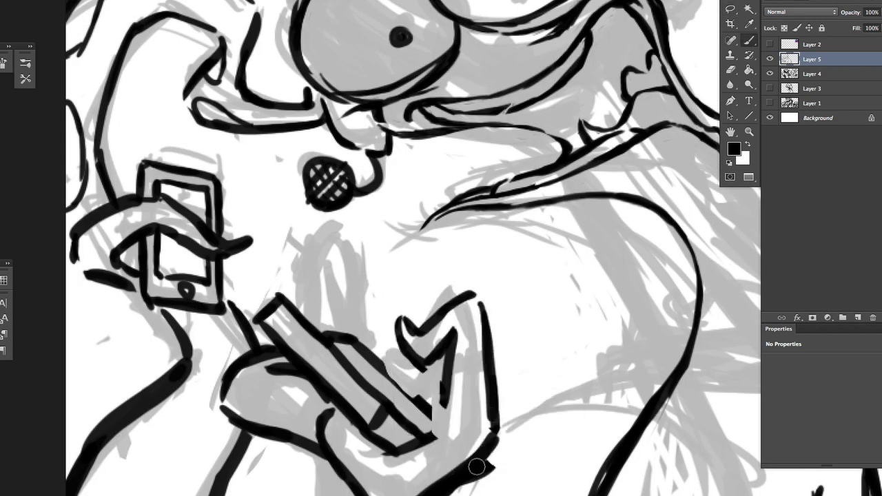
{"action": "key", "text": "e"}
{"action": "left_click_drag", "start_coordinate": [482, 434], "coordinate": [478, 469]}
{"action": "key", "text": "b"}
{"action": "mouse_move", "coordinate": [421, 444]}
{"action": "left_mouse_down"}
{"action": "mouse_move", "coordinate": [443, 362]}
{"action": "mouse_move", "coordinate": [415, 404]}
{"action": "left_mouse_up"}
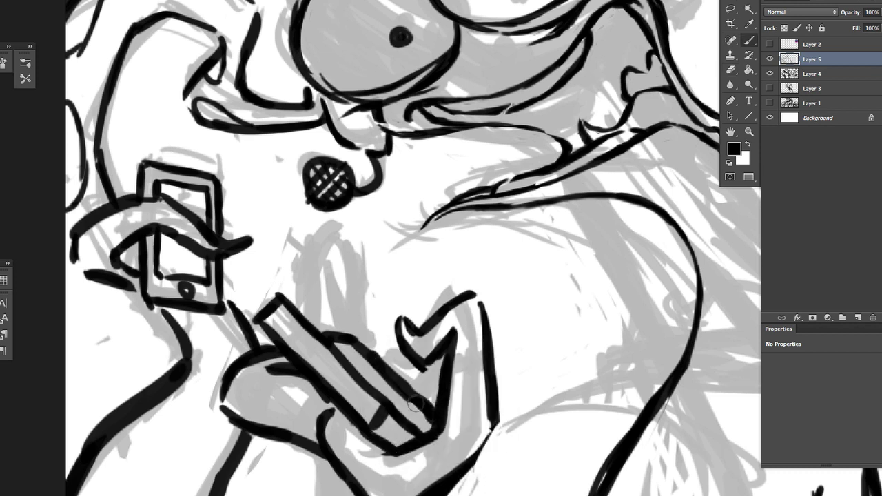
Ink the wavy curl beneath the snout, erasing and redrawing its left stroke
{"action": "left_click_drag", "start_coordinate": [310, 323], "coordinate": [307, 234]}
{"action": "mouse_move", "coordinate": [321, 242]}
{"action": "left_mouse_down"}
{"action": "mouse_move", "coordinate": [353, 238]}
{"action": "mouse_move", "coordinate": [385, 298]}
{"action": "left_mouse_up"}
{"action": "left_click_drag", "start_coordinate": [319, 283], "coordinate": [376, 313]}
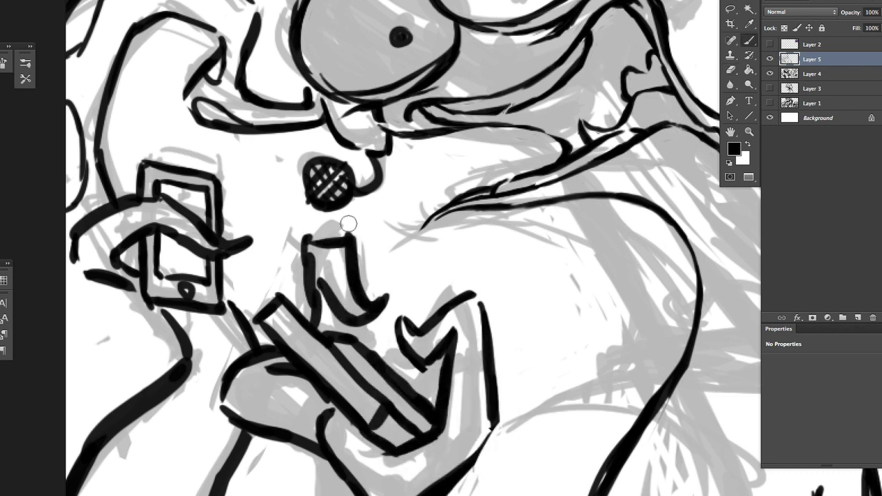
{"action": "key", "text": "e"}
{"action": "mouse_move", "coordinate": [307, 268]}
{"action": "left_mouse_down"}
{"action": "mouse_move", "coordinate": [319, 299]}
{"action": "mouse_move", "coordinate": [350, 231]}
{"action": "left_mouse_up"}
{"action": "key", "text": "b"}
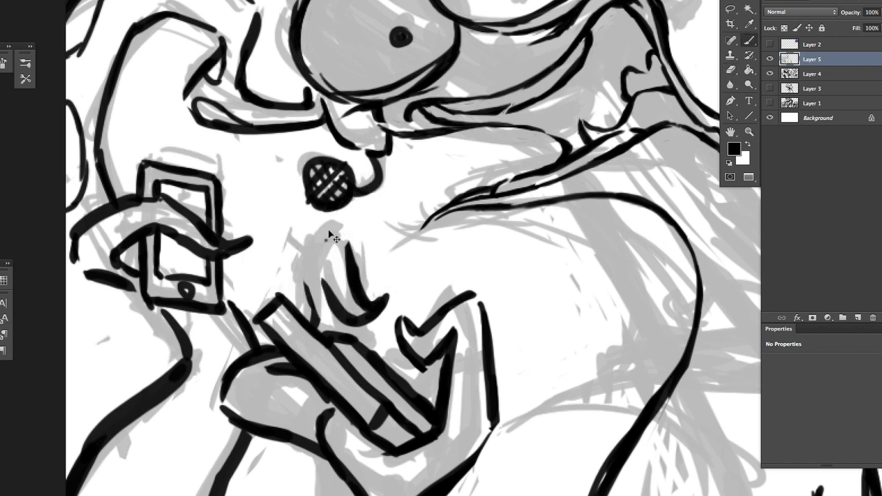
{"action": "mouse_move", "coordinate": [329, 231]}
{"action": "left_mouse_down"}
{"action": "mouse_move", "coordinate": [303, 283]}
{"action": "mouse_move", "coordinate": [353, 240]}
{"action": "mouse_move", "coordinate": [319, 235]}
{"action": "mouse_move", "coordinate": [311, 308]}
{"action": "mouse_move", "coordinate": [363, 314]}
{"action": "mouse_move", "coordinate": [348, 224]}
{"action": "left_mouse_up"}
{"action": "key", "text": "e"}
{"action": "key", "text": "b"}
{"action": "mouse_move", "coordinate": [348, 225]}
{"action": "left_mouse_down"}
{"action": "mouse_move", "coordinate": [361, 308]}
{"action": "mouse_move", "coordinate": [375, 302]}
{"action": "mouse_move", "coordinate": [364, 324]}
{"action": "mouse_move", "coordinate": [321, 312]}
{"action": "left_mouse_up"}
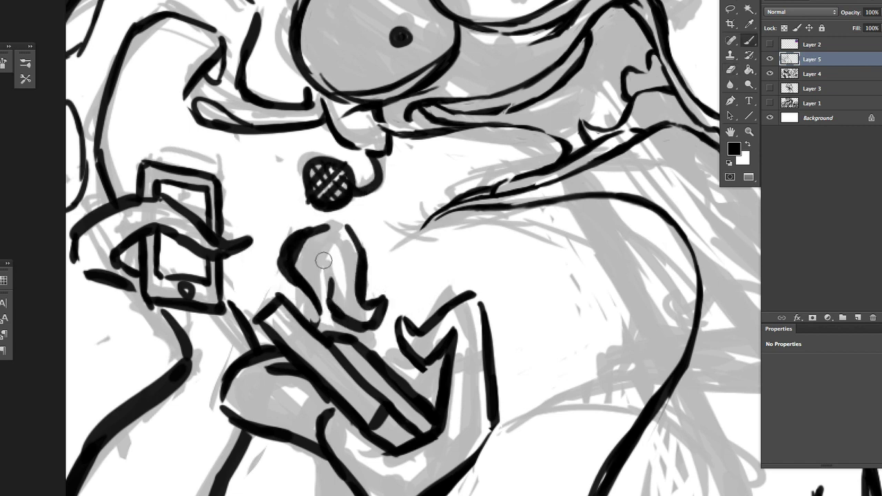
Zoom out and add strokes near the bottom of the hand
{"action": "key", "text": "ctrl+minus"}
{"action": "left_click_drag", "start_coordinate": [403, 369], "coordinate": [410, 419]}
{"action": "left_click_drag", "start_coordinate": [375, 386], "coordinate": [350, 428]}
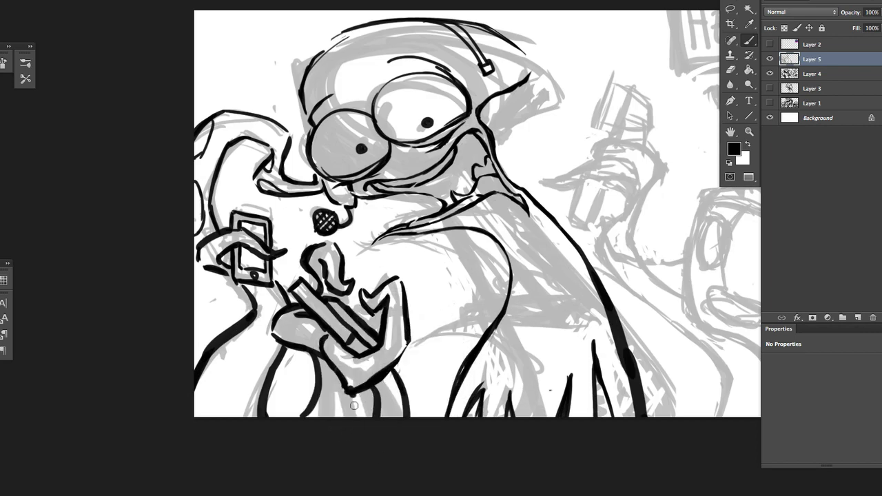
Add short strokes beneath the gripping hand and outline its lower edge
{"action": "scroll", "coordinate": [350, 380], "scroll_direction": "up", "scroll_amount": 2}
{"action": "mouse_move", "coordinate": [324, 390]}
{"action": "left_mouse_down"}
{"action": "mouse_move", "coordinate": [341, 405]}
{"action": "mouse_move", "coordinate": [324, 404]}
{"action": "mouse_move", "coordinate": [376, 431]}
{"action": "left_mouse_up"}
{"action": "key", "text": "e"}
{"action": "key", "text": "b"}
{"action": "mouse_move", "coordinate": [348, 398]}
{"action": "left_mouse_down"}
{"action": "mouse_move", "coordinate": [342, 429]}
{"action": "mouse_move", "coordinate": [344, 399]}
{"action": "left_mouse_up"}
{"action": "mouse_move", "coordinate": [284, 290]}
{"action": "left_mouse_down"}
{"action": "mouse_move", "coordinate": [270, 345]}
{"action": "mouse_move", "coordinate": [321, 393]}
{"action": "mouse_move", "coordinate": [286, 324]}
{"action": "mouse_move", "coordinate": [257, 295]}
{"action": "left_mouse_up"}
{"action": "key", "text": "e"}
{"action": "key", "text": "b"}
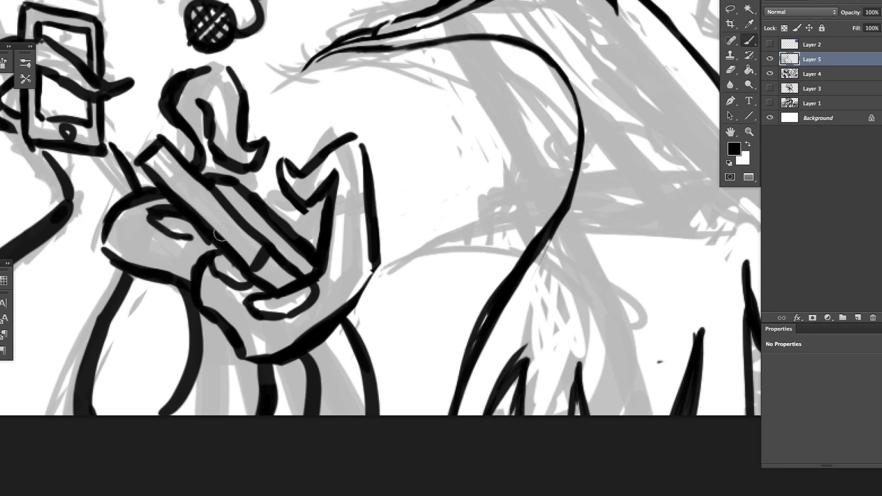
{"action": "scroll", "coordinate": [325, 284], "scroll_direction": "up", "scroll_amount": 3}
Erase the V-shaped strokes and vertical line, then start an arched stroke over the hand
{"action": "key", "text": "e"}
{"action": "mouse_move", "coordinate": [331, 289]}
{"action": "left_mouse_down"}
{"action": "mouse_move", "coordinate": [316, 218]}
{"action": "mouse_move", "coordinate": [339, 325]}
{"action": "mouse_move", "coordinate": [375, 237]}
{"action": "mouse_move", "coordinate": [393, 324]}
{"action": "left_mouse_up"}
{"action": "key", "text": "b"}
{"action": "mouse_move", "coordinate": [354, 213]}
{"action": "left_mouse_down"}
{"action": "mouse_move", "coordinate": [389, 338]}
{"action": "mouse_move", "coordinate": [316, 262]}
{"action": "mouse_move", "coordinate": [355, 224]}
{"action": "left_mouse_up"}
{"action": "key", "text": "ctrl+z"}
{"action": "key", "text": "e"}
{"action": "key", "text": "b"}
{"action": "left_click_drag", "start_coordinate": [293, 261], "coordinate": [341, 263]}
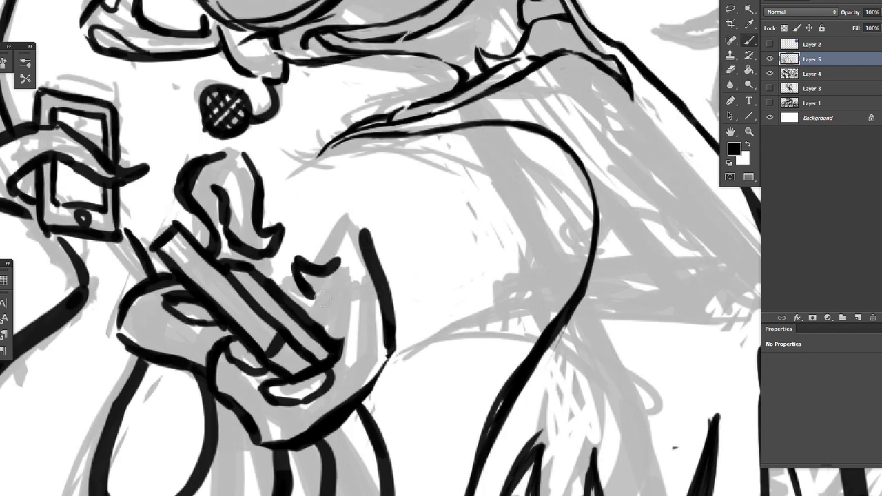
Draw the curved thumb strokes wrapping over the stick, erasing the hook
{"action": "mouse_move", "coordinate": [314, 297]}
{"action": "left_mouse_down"}
{"action": "mouse_move", "coordinate": [362, 282]}
{"action": "mouse_move", "coordinate": [338, 332]}
{"action": "left_mouse_up"}
{"action": "key", "text": "e"}
{"action": "left_click_drag", "start_coordinate": [341, 290], "coordinate": [366, 265]}
{"action": "mouse_move", "coordinate": [358, 221]}
{"action": "left_mouse_down"}
{"action": "mouse_move", "coordinate": [384, 288]}
{"action": "mouse_move", "coordinate": [338, 261]}
{"action": "mouse_move", "coordinate": [342, 295]}
{"action": "mouse_move", "coordinate": [297, 260]}
{"action": "mouse_move", "coordinate": [376, 275]}
{"action": "mouse_move", "coordinate": [393, 338]}
{"action": "mouse_move", "coordinate": [370, 334]}
{"action": "left_mouse_up"}
{"action": "key", "text": "b"}
{"action": "key", "text": "e"}
Lasso the thumb strokes, shift them down and left, and clean the thumb's right edge
{"action": "key", "text": "l"}
{"action": "left_click_drag", "start_coordinate": [311, 239], "coordinate": [320, 272]}
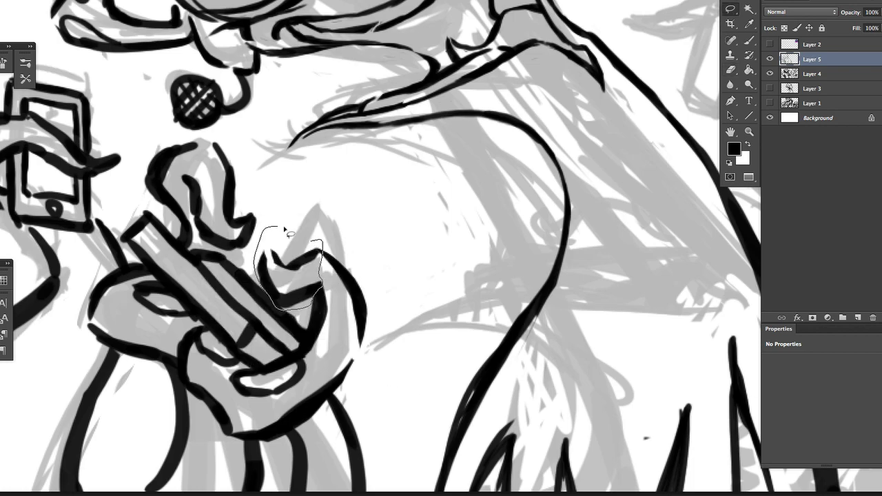
{"action": "left_click_drag", "start_coordinate": [284, 230], "coordinate": [275, 226]}
{"action": "mouse_move", "coordinate": [305, 270]}
{"action": "left_mouse_down", "text": "ctrl"}
{"action": "mouse_move", "coordinate": [297, 281]}
{"action": "mouse_move", "coordinate": [328, 259]}
{"action": "left_mouse_up", "text": "ctrl"}
{"action": "key", "text": "b"}
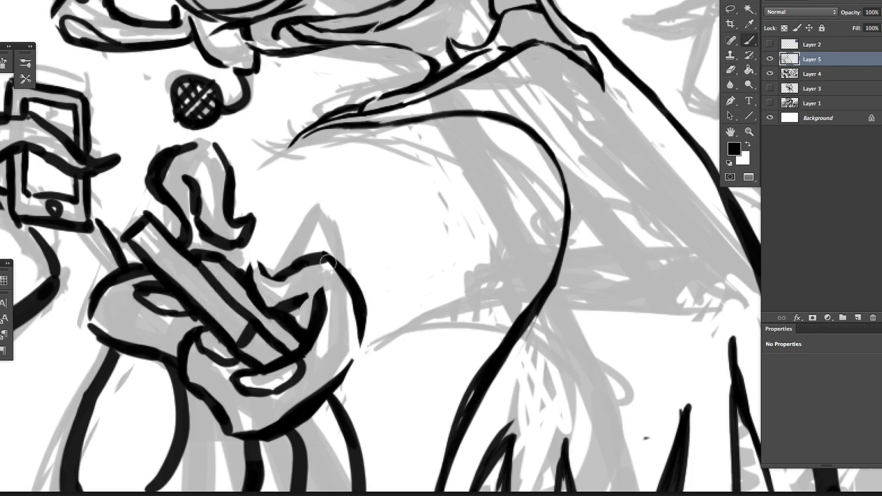
{"action": "key", "text": "e"}
{"action": "mouse_move", "coordinate": [319, 297]}
{"action": "left_mouse_down"}
{"action": "mouse_move", "coordinate": [318, 281]}
{"action": "mouse_move", "coordinate": [374, 364]}
{"action": "mouse_move", "coordinate": [344, 324]}
{"action": "left_mouse_up"}
{"action": "key", "text": "b"}
Zoom in on the hand and stick, then zoom out to check the whole character
{"action": "key", "text": "ctrl+0"}
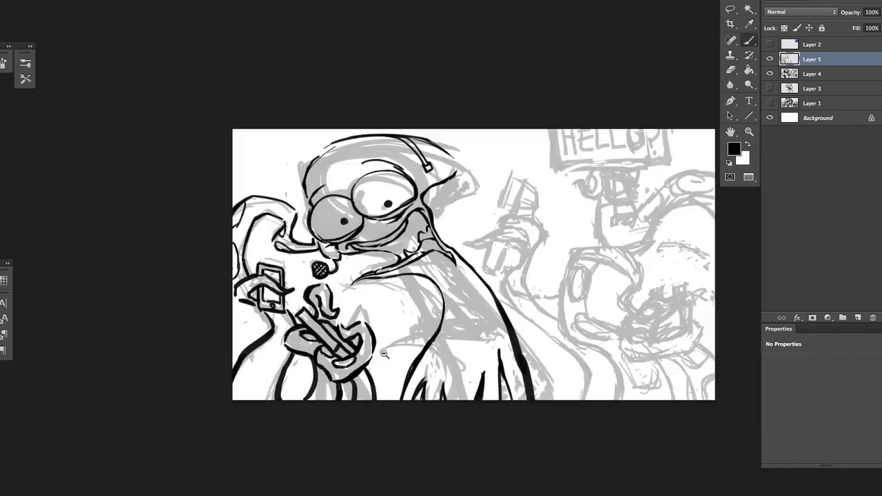
{"action": "left_click", "coordinate": [385, 354], "text": "ctrl"}
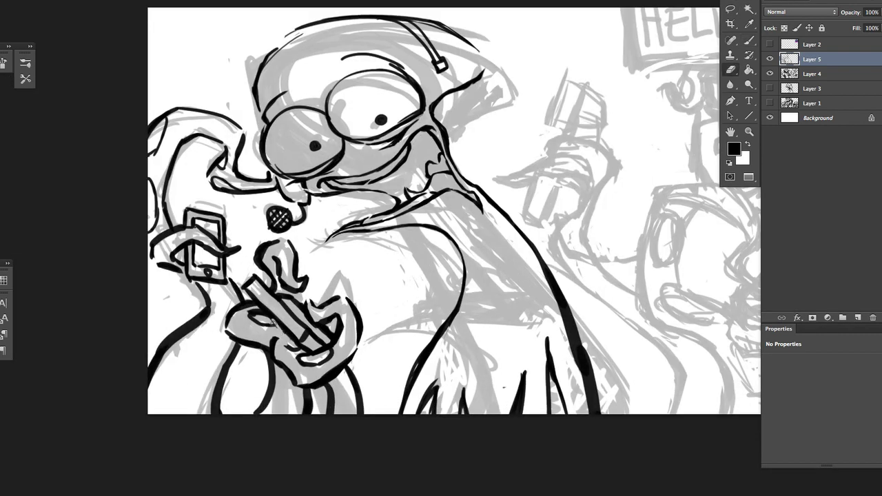
{"action": "left_click", "coordinate": [291, 349], "text": "ctrl"}
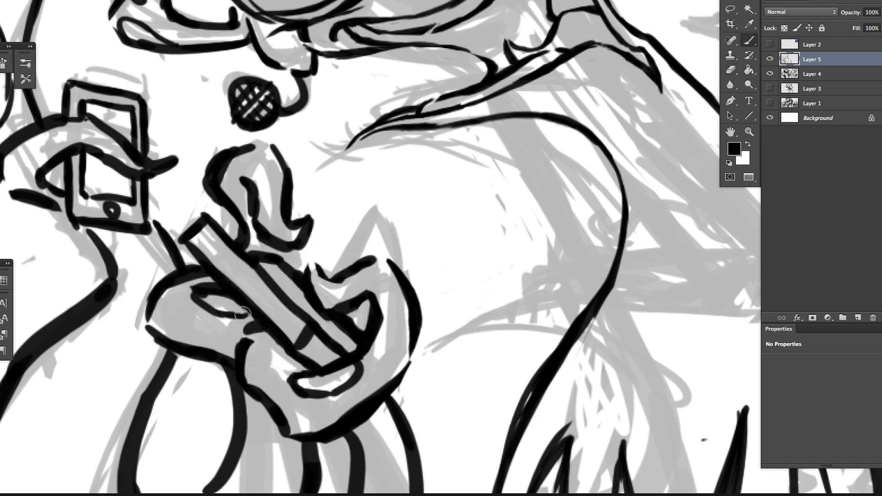
{"action": "left_click", "coordinate": [347, 376], "text": "ctrl+alt"}
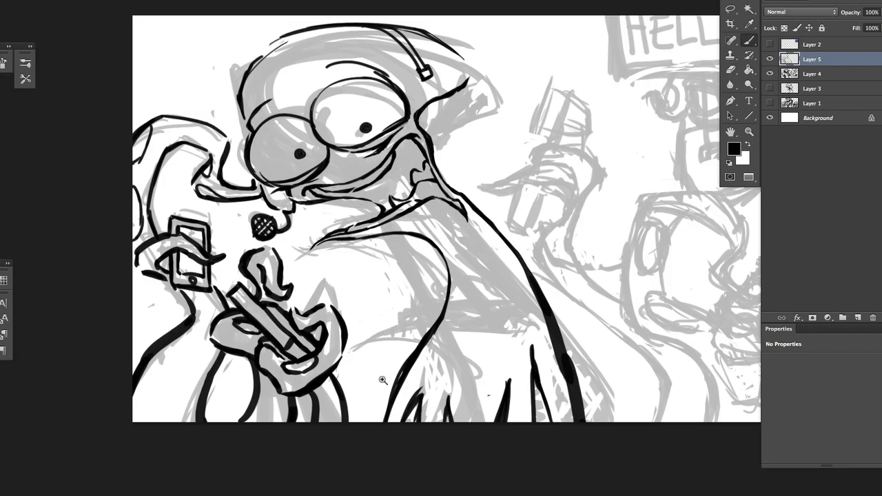
{"action": "scroll", "coordinate": [403, 403], "scroll_direction": "down", "scroll_amount": 3}
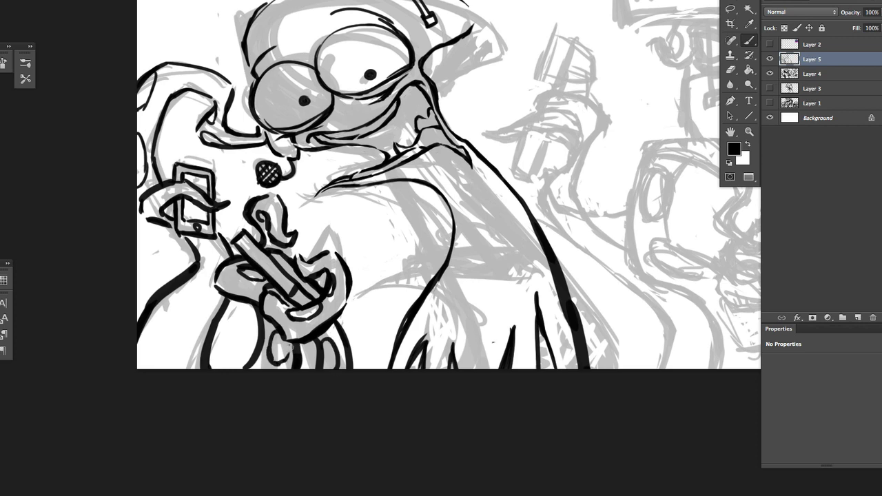
{"action": "scroll", "coordinate": [304, 329], "scroll_direction": "right", "scroll_amount": 2}
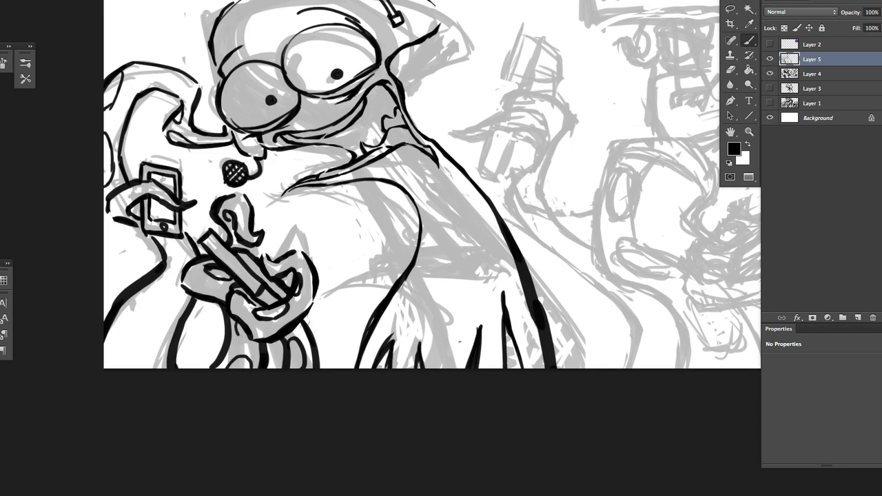
{"action": "left_click_drag", "start_coordinate": [239, 327], "coordinate": [511, 370]}
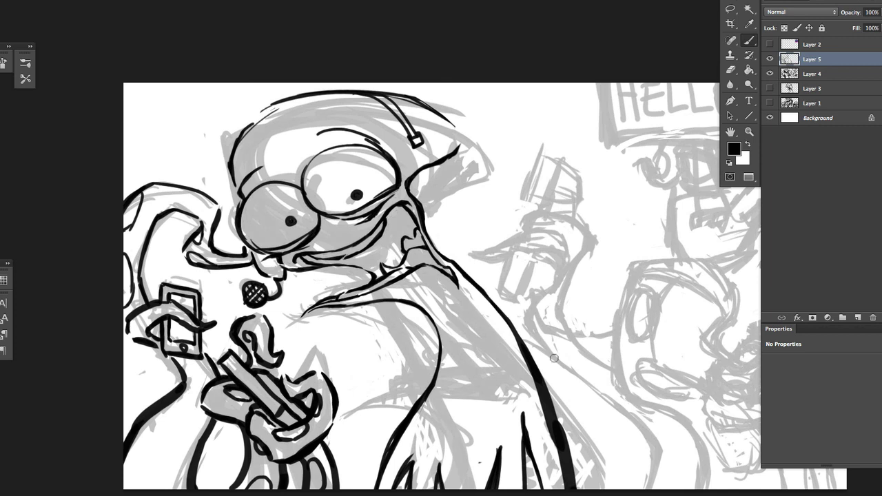
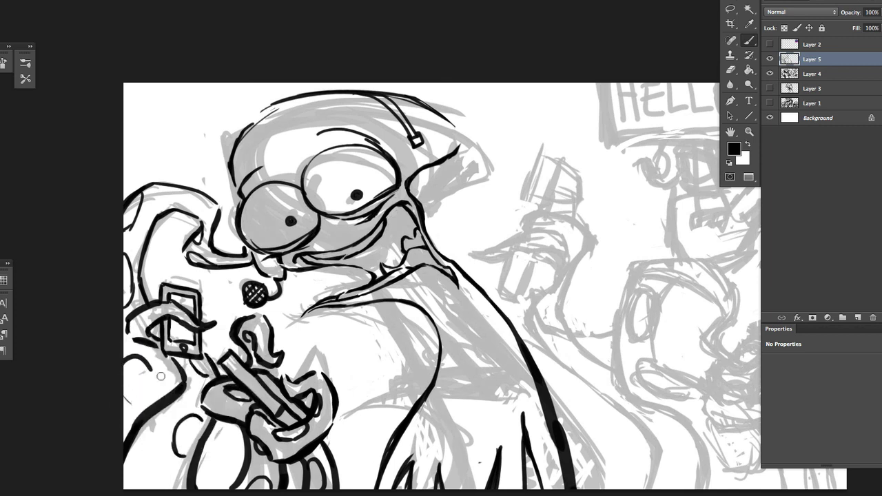
Replace the top-of-head stroke with a smoother, thicker arc, bolder at the top-right
{"action": "left_click_drag", "start_coordinate": [666, 328], "coordinate": [571, 448]}
{"action": "scroll", "coordinate": [276, 138], "scroll_direction": "up", "scroll_amount": 4}
{"action": "scroll", "coordinate": [276, 137], "scroll_direction": "down", "scroll_amount": 1}
{"action": "key", "text": "ctrl+z"}
{"action": "mouse_move", "coordinate": [283, 137]}
{"action": "left_mouse_down"}
{"action": "mouse_move", "coordinate": [578, 125]}
{"action": "mouse_move", "coordinate": [644, 177]}
{"action": "left_mouse_up"}
{"action": "scroll", "coordinate": [441, 275], "scroll_direction": "down", "scroll_amount": 3}
{"action": "scroll", "coordinate": [441, 276], "scroll_direction": "right", "scroll_amount": 2}
{"action": "left_click_drag", "start_coordinate": [535, 148], "coordinate": [493, 201]}
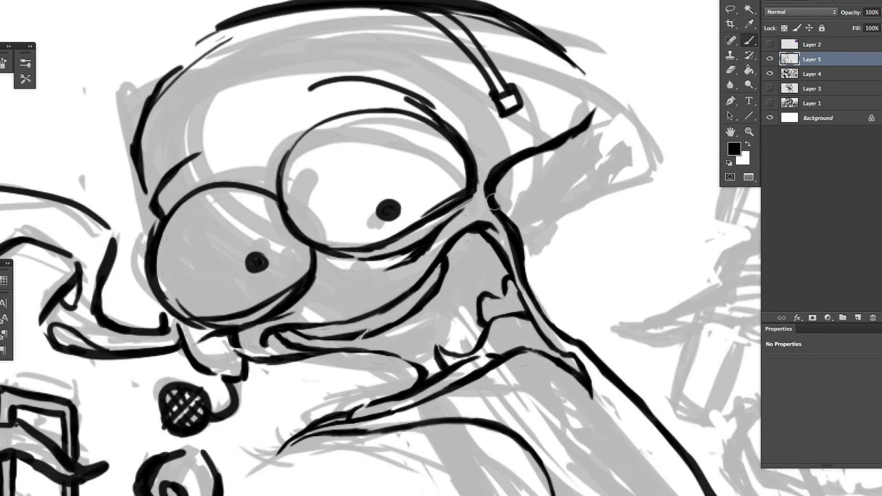
Darken the left eye's lower-left outline and the head's left outline
{"action": "mouse_move", "coordinate": [161, 235]}
{"action": "left_mouse_down"}
{"action": "mouse_move", "coordinate": [174, 317]}
{"action": "mouse_move", "coordinate": [195, 242]}
{"action": "mouse_move", "coordinate": [330, 267]}
{"action": "left_mouse_up"}
{"action": "left_click_drag", "start_coordinate": [310, 217], "coordinate": [369, 75]}
{"action": "scroll", "coordinate": [379, 89], "scroll_direction": "down", "scroll_amount": 3}
{"action": "key", "text": "e"}
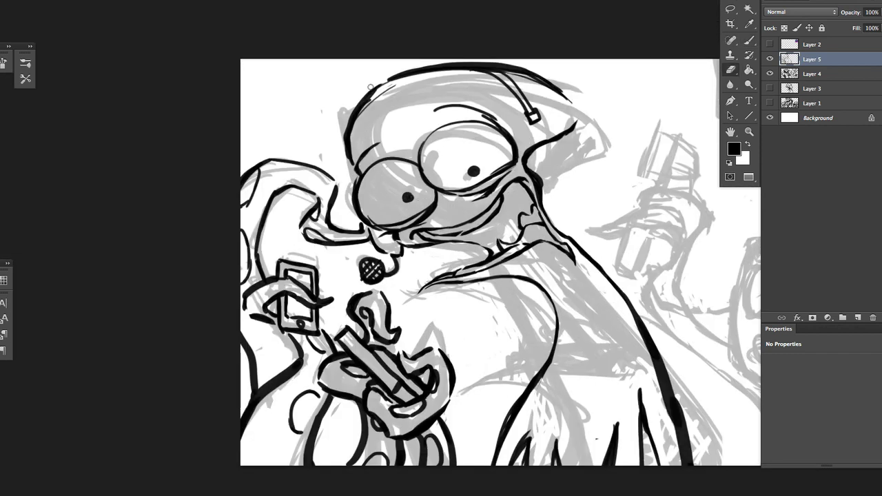
{"action": "key", "text": "b"}
{"action": "scroll", "coordinate": [576, 116], "scroll_direction": "up", "scroll_amount": 3}
Thicken the right eye's top outlines and draw a thick eyebrow above it
{"action": "left_click_drag", "start_coordinate": [393, 167], "coordinate": [441, 200]}
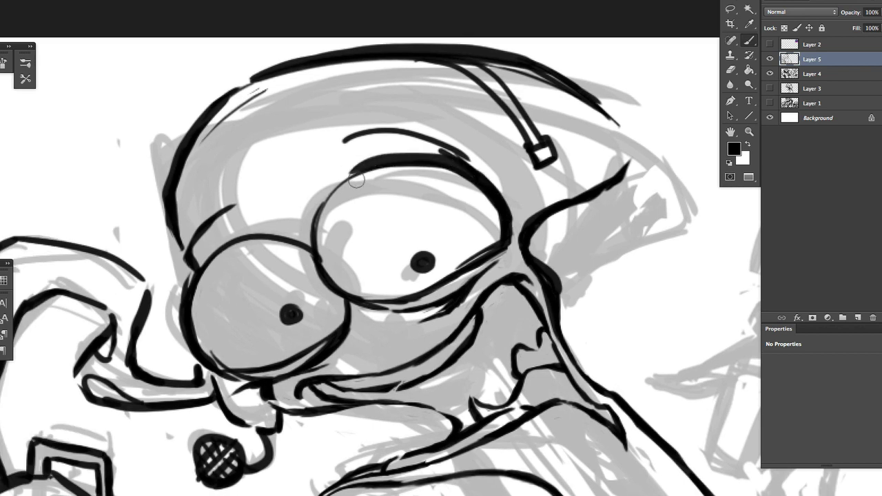
{"action": "mouse_move", "coordinate": [314, 227]}
{"action": "left_mouse_down"}
{"action": "mouse_move", "coordinate": [373, 166]}
{"action": "mouse_move", "coordinate": [510, 220]}
{"action": "left_mouse_up"}
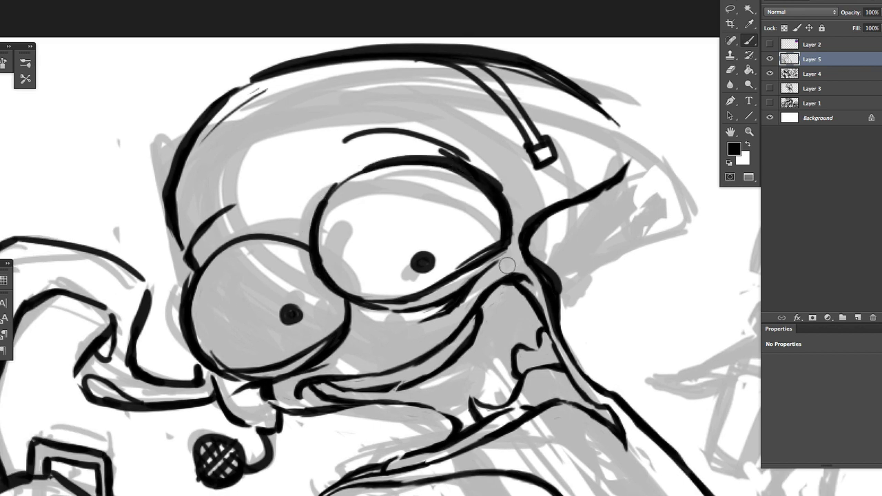
{"action": "left_click_drag", "start_coordinate": [345, 141], "coordinate": [472, 160]}
{"action": "key", "text": "ctrl+z"}
{"action": "key", "text": "ctrl+z"}
{"action": "left_click_drag", "start_coordinate": [344, 141], "coordinate": [472, 158]}
{"action": "scroll", "coordinate": [413, 193], "scroll_direction": "down", "scroll_amount": 4}
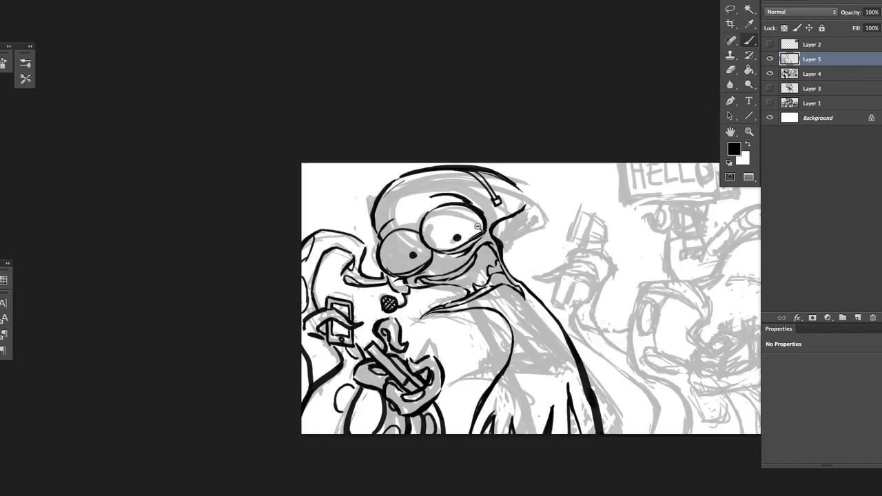
{"action": "scroll", "coordinate": [448, 214], "scroll_direction": "up", "scroll_amount": 4}
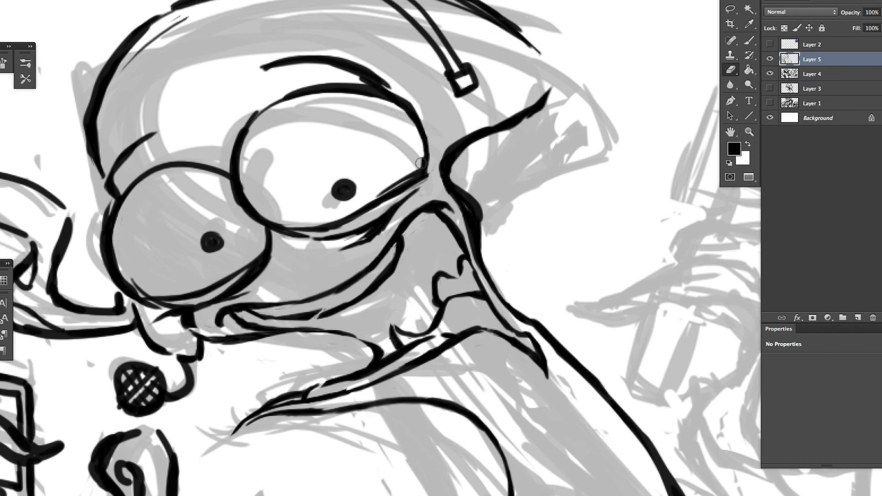
{"action": "key", "text": "b"}
Touch up the ink stroke near the lower lip
{"action": "scroll", "coordinate": [361, 301], "scroll_direction": "down", "scroll_amount": 4}
{"action": "scroll", "coordinate": [339, 122], "scroll_direction": "up", "scroll_amount": 4}
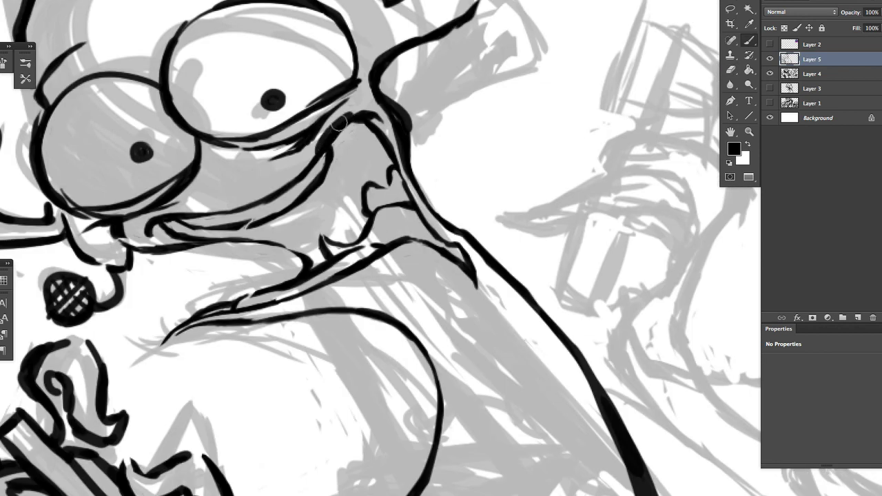
{"action": "left_click_drag", "start_coordinate": [411, 350], "coordinate": [387, 323]}
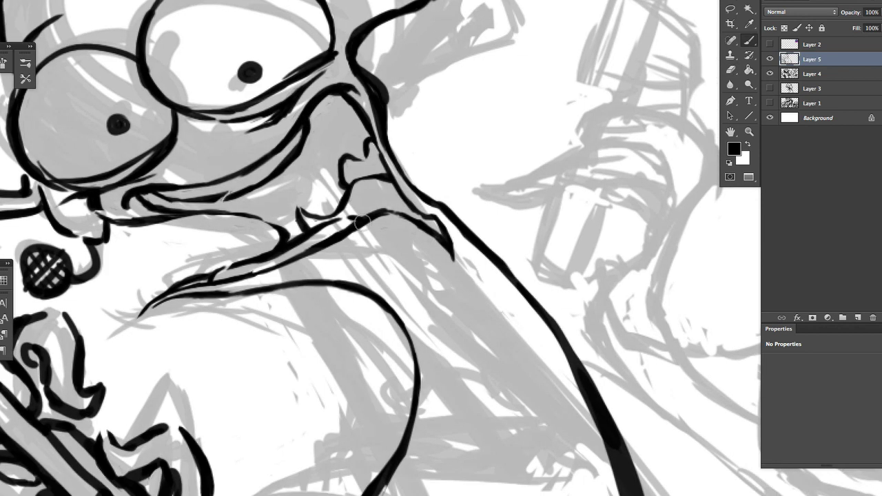
{"action": "left_click_drag", "start_coordinate": [312, 252], "coordinate": [236, 284]}
{"action": "scroll", "coordinate": [313, 250], "scroll_direction": "down", "scroll_amount": 4}
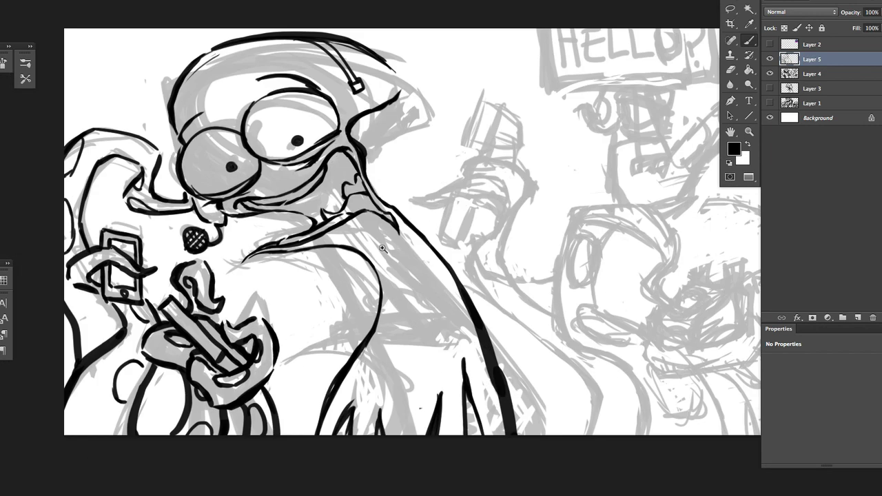
{"action": "scroll", "coordinate": [262, 241], "scroll_direction": "up", "scroll_amount": 4}
Replace the old neck curve with a thicker redrawn line
{"action": "key", "text": "ctrl+z"}
{"action": "mouse_move", "coordinate": [370, 224]}
{"action": "left_mouse_down"}
{"action": "mouse_move", "coordinate": [509, 334]}
{"action": "mouse_move", "coordinate": [504, 299]}
{"action": "mouse_move", "coordinate": [465, 431]}
{"action": "left_mouse_up"}
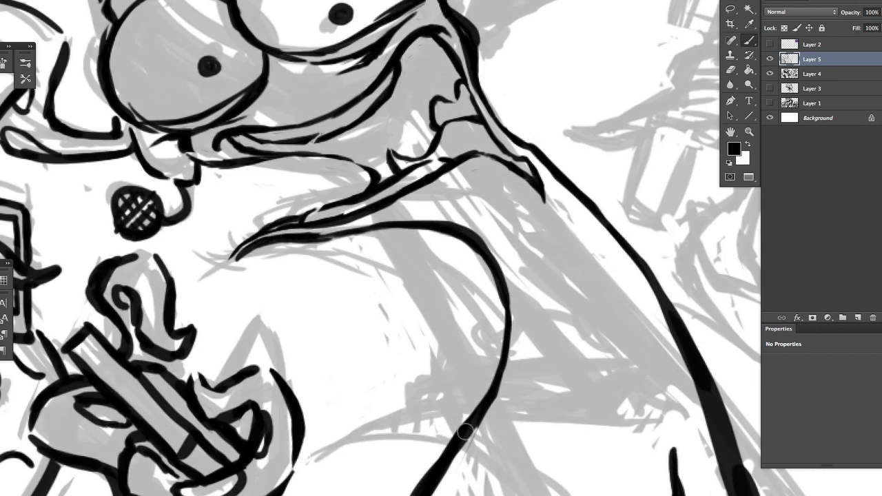
{"action": "scroll", "coordinate": [264, 226], "scroll_direction": "down", "scroll_amount": 4}
{"action": "scroll", "coordinate": [279, 173], "scroll_direction": "up", "scroll_amount": 5}
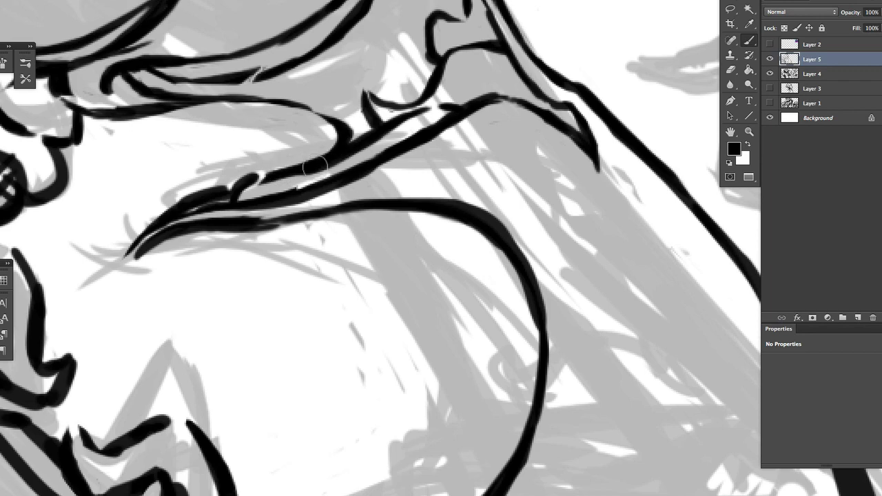
{"action": "scroll", "coordinate": [324, 179], "scroll_direction": "up", "scroll_amount": 3}
{"action": "scroll", "coordinate": [358, 200], "scroll_direction": "down", "scroll_amount": 2}
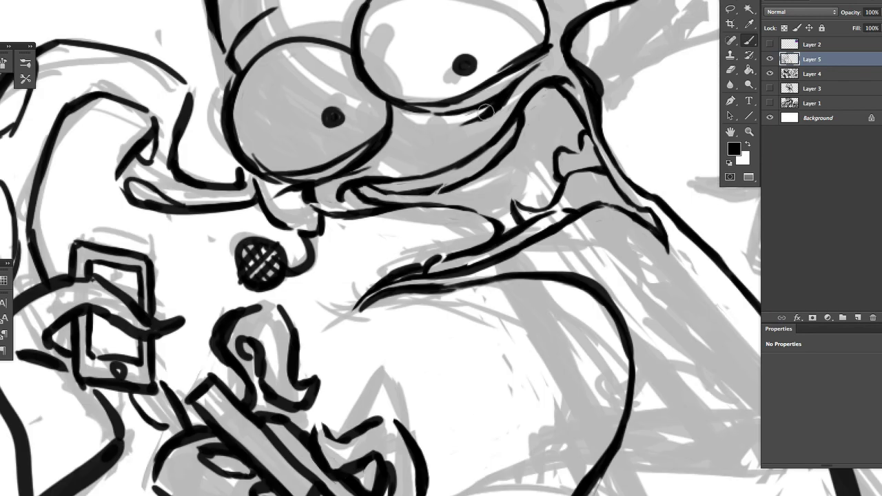
{"action": "scroll", "coordinate": [485, 112], "scroll_direction": "down", "scroll_amount": 3}
{"action": "scroll", "coordinate": [425, 318], "scroll_direction": "up", "scroll_amount": 4}
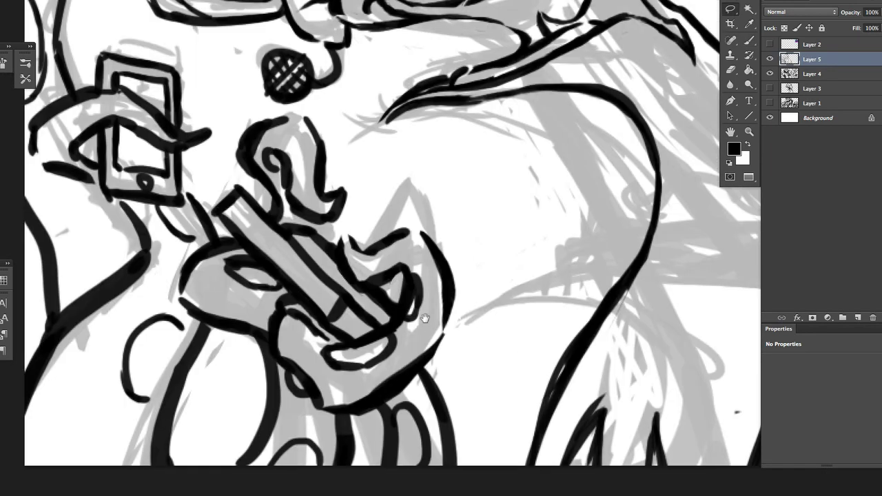
Lasso the lower hand and rotate and shift it slightly into a new position
{"action": "left_click_drag", "start_coordinate": [319, 108], "coordinate": [211, 195]}
{"action": "left_click_drag", "start_coordinate": [142, 465], "coordinate": [464, 244]}
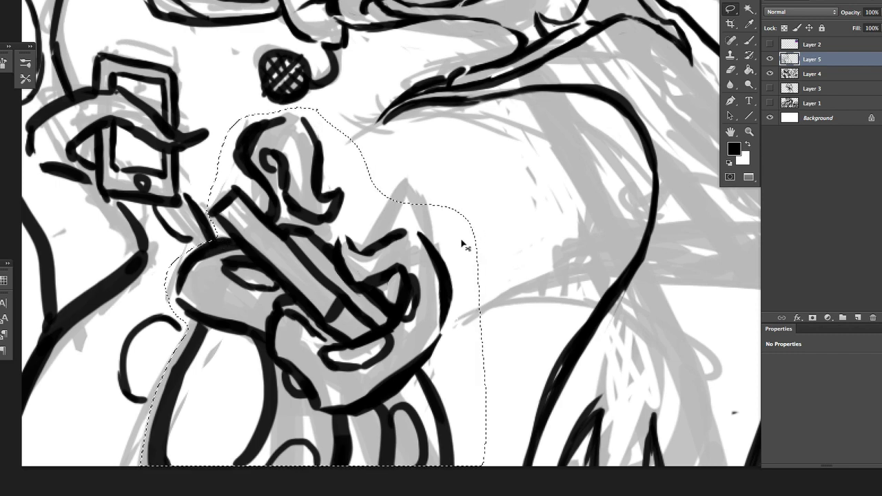
{"action": "key", "text": "ctrl+t"}
{"action": "left_click_drag", "start_coordinate": [166, 117], "coordinate": [182, 103]}
{"action": "key", "text": "Return"}
{"action": "key", "text": "ctrl+d"}
Paint a long outline stroke reaching down to the canvas bottom
{"action": "key", "text": "b"}
{"action": "left_click_drag", "start_coordinate": [198, 306], "coordinate": [125, 465]}
{"action": "key", "text": "ctrl+minus"}
{"action": "key", "text": "ctrl+minus"}
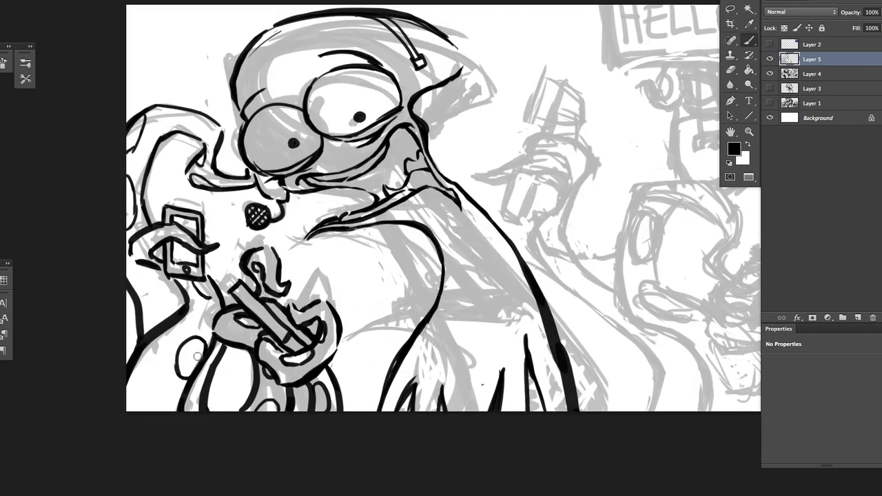
{"action": "scroll", "coordinate": [280, 223], "scroll_direction": "up", "scroll_amount": 5}
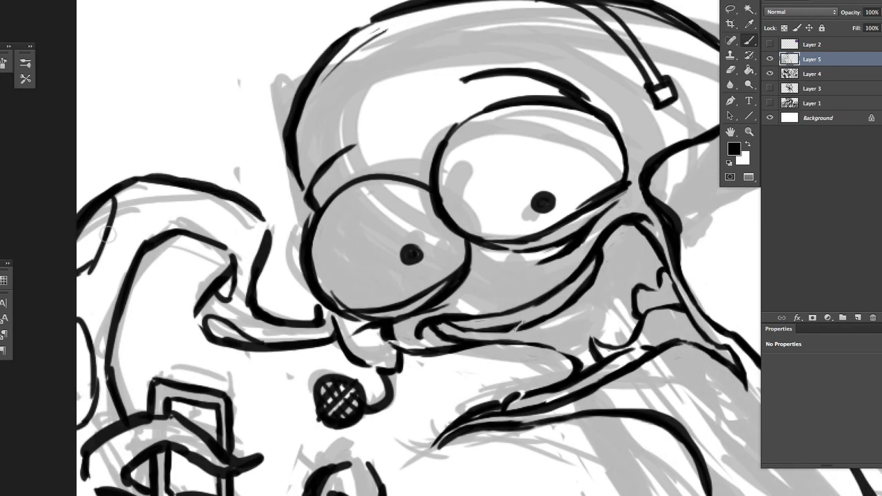
Reposition the view to frame the character and the sketch to its right
{"action": "key", "text": "h"}
{"action": "left_click_drag", "start_coordinate": [313, 213], "coordinate": [384, 276]}
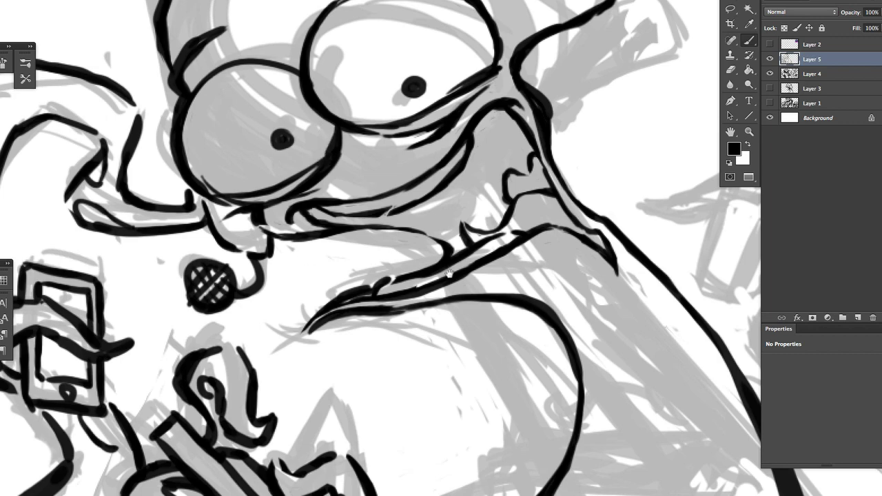
{"action": "key", "text": "h"}
{"action": "left_click_drag", "start_coordinate": [447, 273], "coordinate": [359, 221]}
{"action": "left_click_drag", "start_coordinate": [441, 179], "coordinate": [434, 171]}
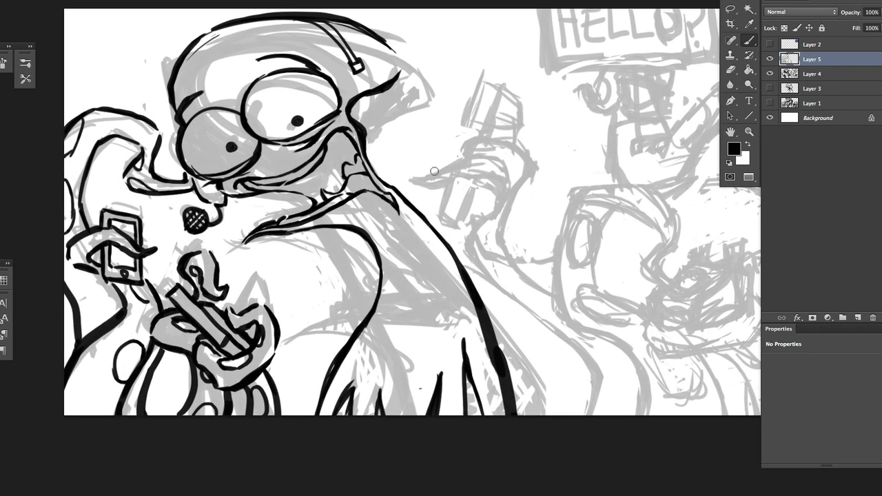
Bend the selected eyebrow stroke above the right eye into a new curve
{"action": "scroll", "coordinate": [417, 84], "scroll_direction": "up", "scroll_amount": 3}
{"action": "key", "text": "ctrl+t"}
{"action": "left_click_drag", "start_coordinate": [365, 76], "coordinate": [379, 31]}
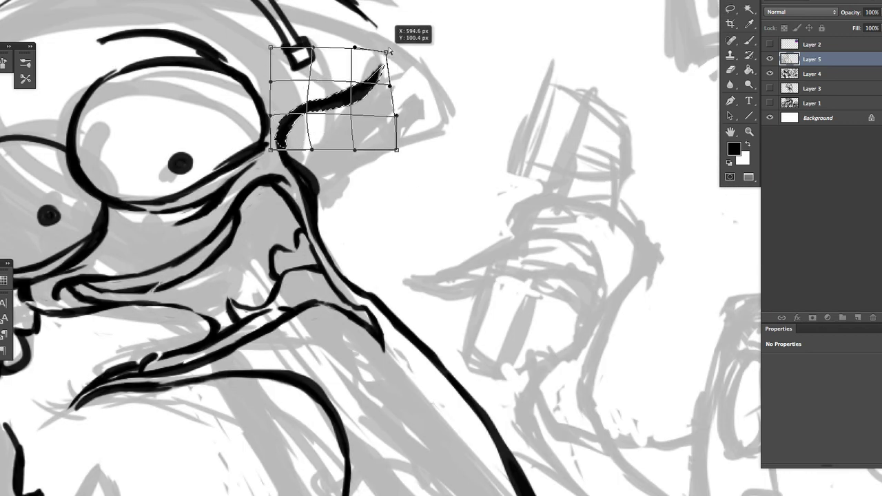
{"action": "key", "text": "Return"}
Lasso the top-of-head stroke and warp it into a slightly different bend
{"action": "left_click_drag", "start_coordinate": [366, 93], "coordinate": [537, 244]}
{"action": "mouse_move", "coordinate": [544, 179]}
{"action": "left_mouse_down"}
{"action": "mouse_move", "coordinate": [443, 79]}
{"action": "mouse_move", "coordinate": [169, 128]}
{"action": "left_mouse_up"}
{"action": "key", "text": "ctrl+t"}
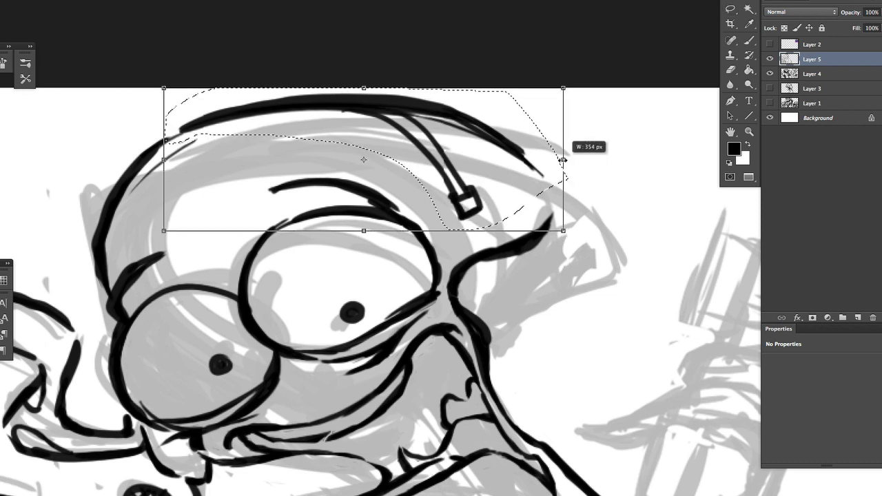
{"action": "key", "text": "Return"}
{"action": "key", "text": "ctrl+t"}
{"action": "left_click_drag", "start_coordinate": [542, 223], "coordinate": [537, 233]}
{"action": "key", "text": "Return"}
{"action": "key", "text": "ctrl+d"}
Erase unwanted parts of the head's top stroke
{"action": "left_click_drag", "start_coordinate": [386, 227], "coordinate": [519, 250]}
{"action": "key", "text": "e"}
{"action": "left_click_drag", "start_coordinate": [323, 144], "coordinate": [498, 134]}
{"action": "key", "text": "b"}
{"action": "left_click_drag", "start_coordinate": [405, 124], "coordinate": [305, 105]}
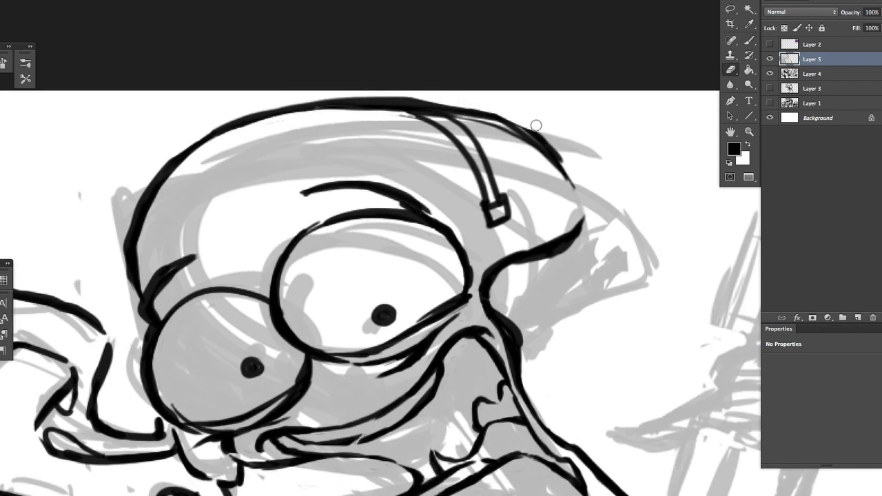
Extend the helmet outline to the right and erase stray marks around it
{"action": "key", "text": "h"}
{"action": "mouse_move", "coordinate": [619, 234]}
{"action": "left_mouse_down"}
{"action": "mouse_move", "coordinate": [324, 59]}
{"action": "mouse_move", "coordinate": [411, 86]}
{"action": "mouse_move", "coordinate": [492, 162]}
{"action": "left_mouse_up"}
{"action": "key", "text": "h"}
{"action": "mouse_move", "coordinate": [565, 335]}
{"action": "left_mouse_down"}
{"action": "mouse_move", "coordinate": [648, 388]}
{"action": "mouse_move", "coordinate": [452, 252]}
{"action": "mouse_move", "coordinate": [456, 260]}
{"action": "left_mouse_up"}
{"action": "key", "text": "e"}
{"action": "key", "text": "b"}
{"action": "key", "text": "h"}
{"action": "left_click_drag", "start_coordinate": [455, 297], "coordinate": [423, 236]}
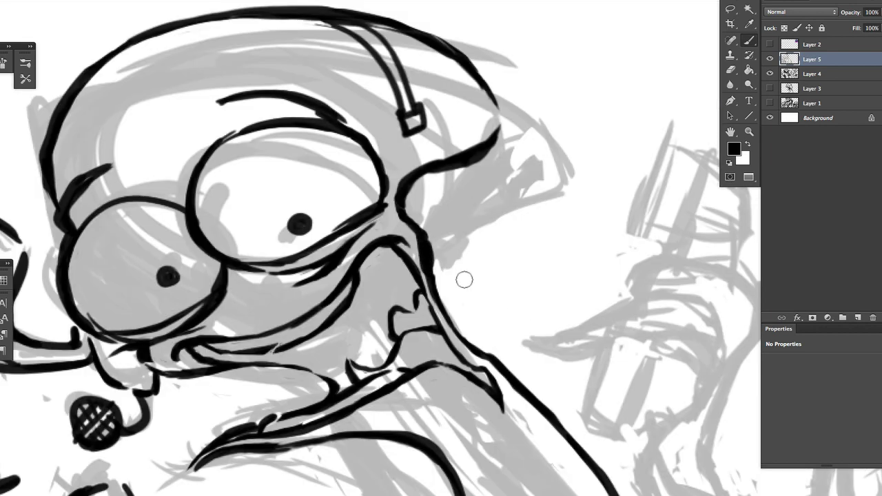
{"action": "key", "text": "e"}
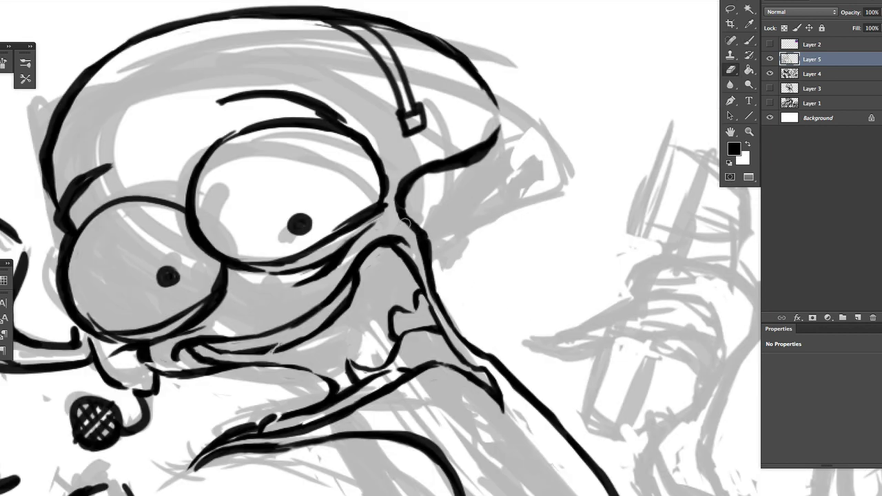
{"action": "scroll", "coordinate": [447, 288], "scroll_direction": "down", "scroll_amount": 2}
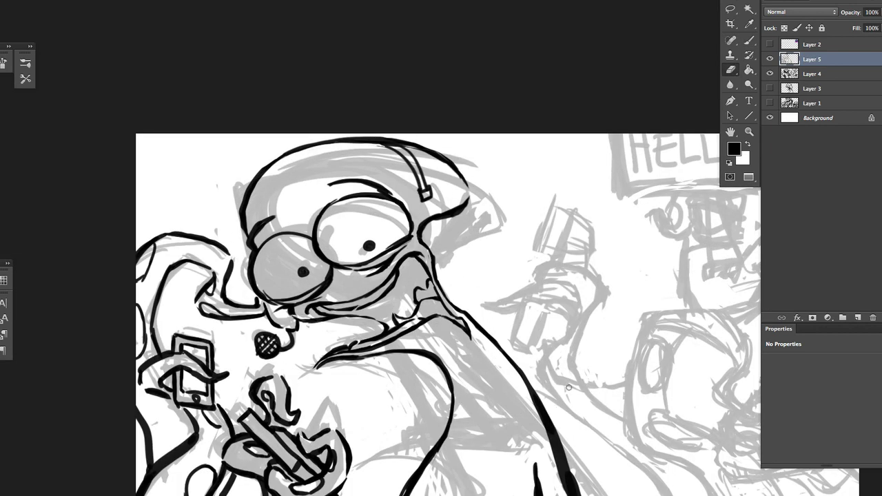
Lasso the head strokes and apply a slight resize transform
{"action": "key", "text": "b"}
{"action": "left_click_drag", "start_coordinate": [568, 387], "coordinate": [472, 387]}
{"action": "scroll", "coordinate": [450, 419], "scroll_direction": "down", "scroll_amount": 2}
{"action": "scroll", "coordinate": [561, 443], "scroll_direction": "up", "scroll_amount": 4}
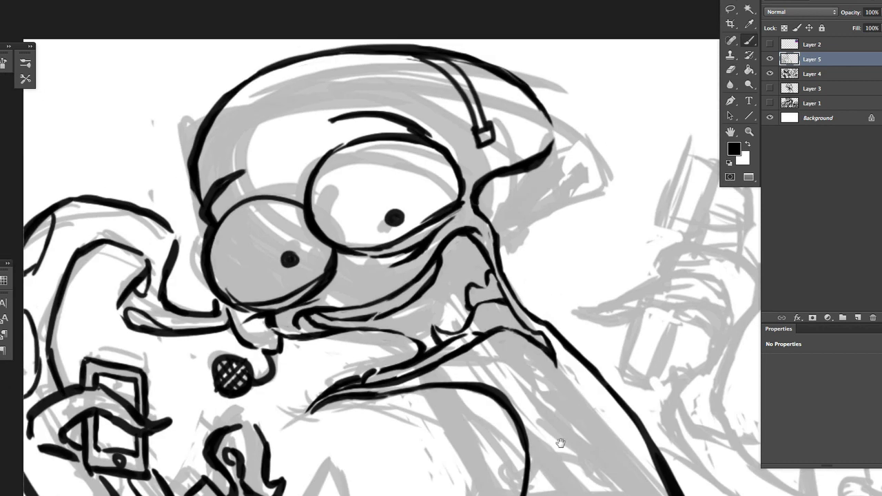
{"action": "scroll", "coordinate": [560, 443], "scroll_direction": "down", "scroll_amount": 2}
{"action": "key", "text": "l"}
{"action": "left_click_drag", "start_coordinate": [518, 168], "coordinate": [513, 308]}
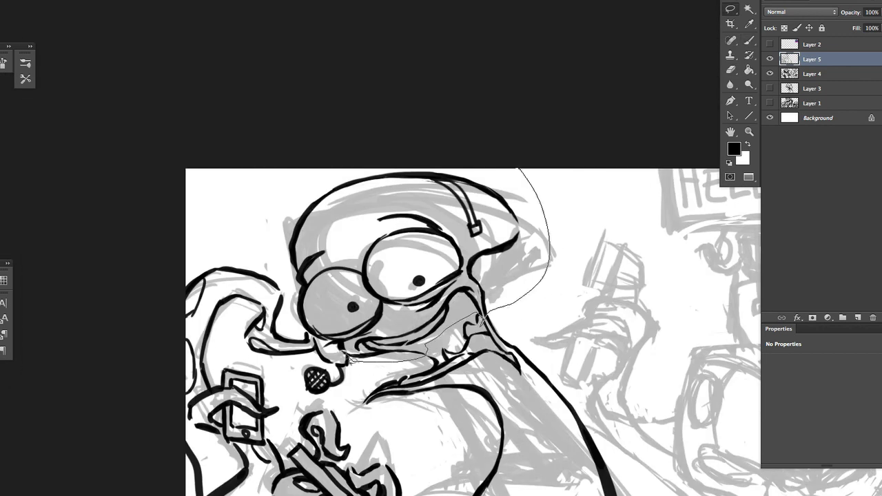
{"action": "mouse_move", "coordinate": [313, 337]}
{"action": "left_mouse_down"}
{"action": "mouse_move", "coordinate": [524, 172]}
{"action": "mouse_move", "coordinate": [570, 160]}
{"action": "mouse_move", "coordinate": [541, 183]}
{"action": "left_mouse_up"}
{"action": "key", "text": "ctrl+t"}
{"action": "key", "text": "Return"}
{"action": "key", "text": "ctrl+d"}
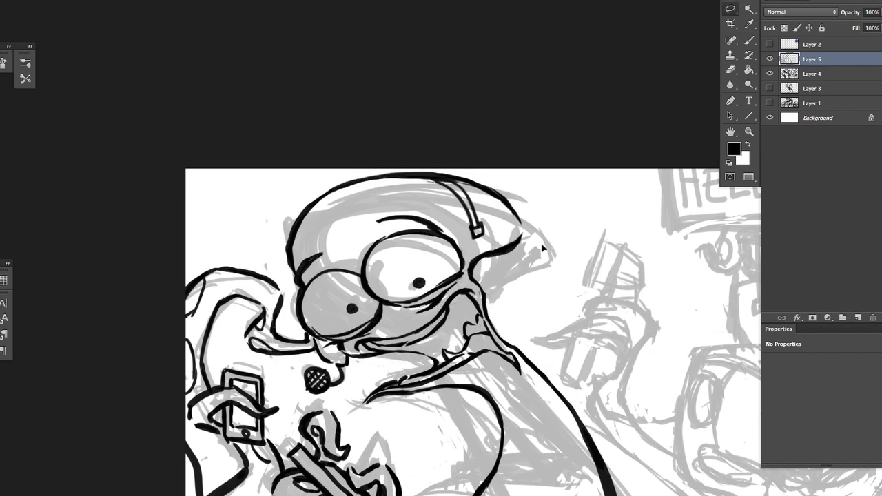
{"action": "scroll", "coordinate": [639, 439], "scroll_direction": "down", "scroll_amount": 2}
{"action": "scroll", "coordinate": [413, 440], "scroll_direction": "up", "scroll_amount": 4}
{"action": "scroll", "coordinate": [605, 428], "scroll_direction": "down", "scroll_amount": 5}
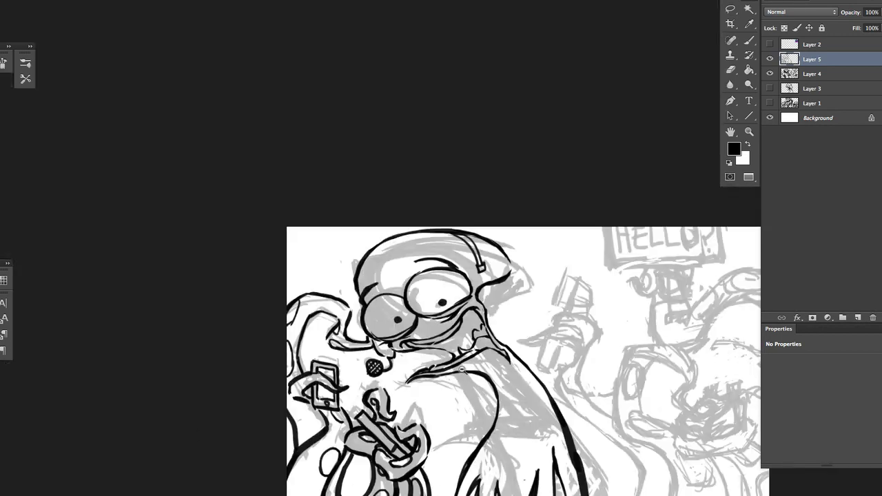
{"action": "scroll", "coordinate": [605, 428], "scroll_direction": "up", "scroll_amount": 6}
Lasso the larger eye's strokes and rotate them slightly
{"action": "left_click_drag", "start_coordinate": [452, 140], "coordinate": [532, 280]}
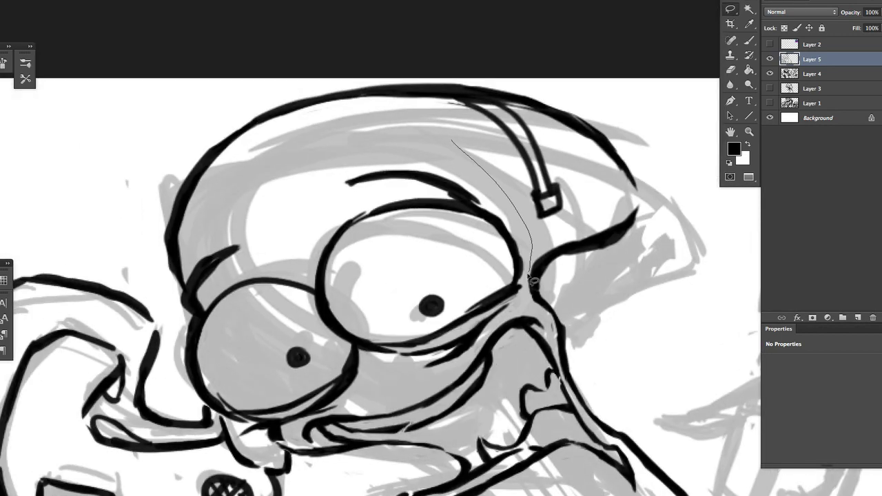
{"action": "left_click_drag", "start_coordinate": [319, 305], "coordinate": [418, 139]}
{"action": "key", "text": "ctrl+t"}
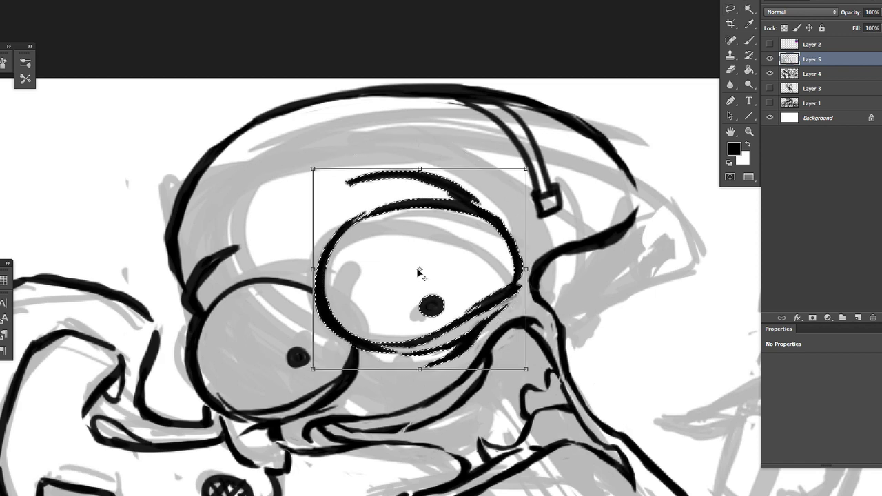
{"action": "left_click_drag", "start_coordinate": [560, 240], "coordinate": [560, 258]}
{"action": "scroll", "coordinate": [577, 426], "scroll_direction": "down", "scroll_amount": 5}
{"action": "scroll", "coordinate": [577, 426], "scroll_direction": "up", "scroll_amount": 5}
{"action": "scroll", "coordinate": [577, 427], "scroll_direction": "down", "scroll_amount": 5}
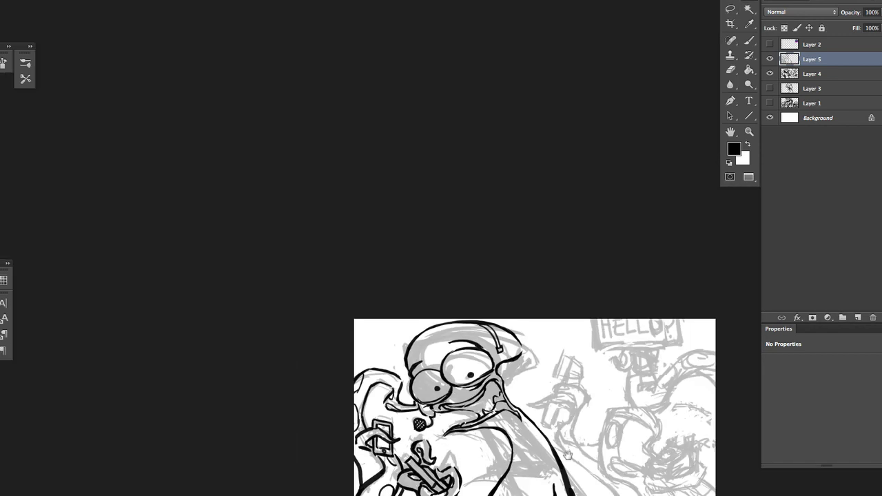
{"action": "scroll", "coordinate": [577, 427], "scroll_direction": "up", "scroll_amount": 5}
Paint a solid black pupil dot inside the larger eye
{"action": "key", "text": "e"}
{"action": "key", "text": "b"}
{"action": "left_click", "coordinate": [488, 273]}
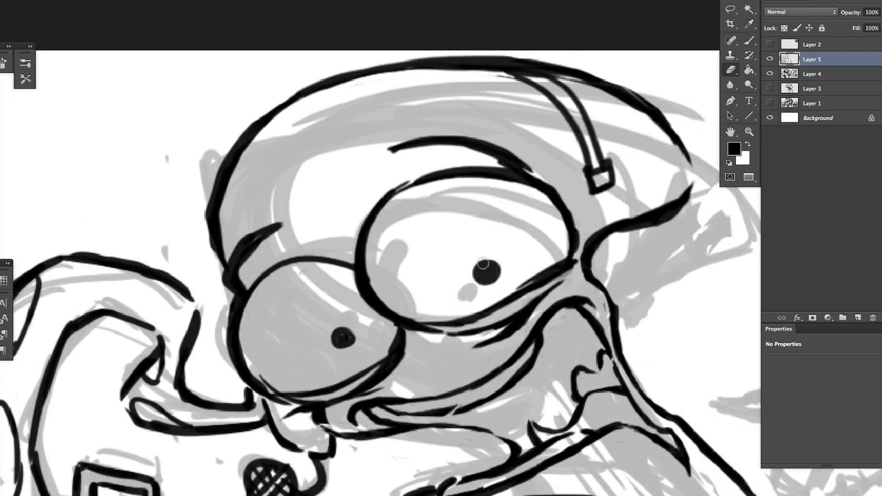
Lasso one mouth stroke and tilt it upward and raise it
{"action": "scroll", "coordinate": [599, 425], "scroll_direction": "down", "scroll_amount": 5}
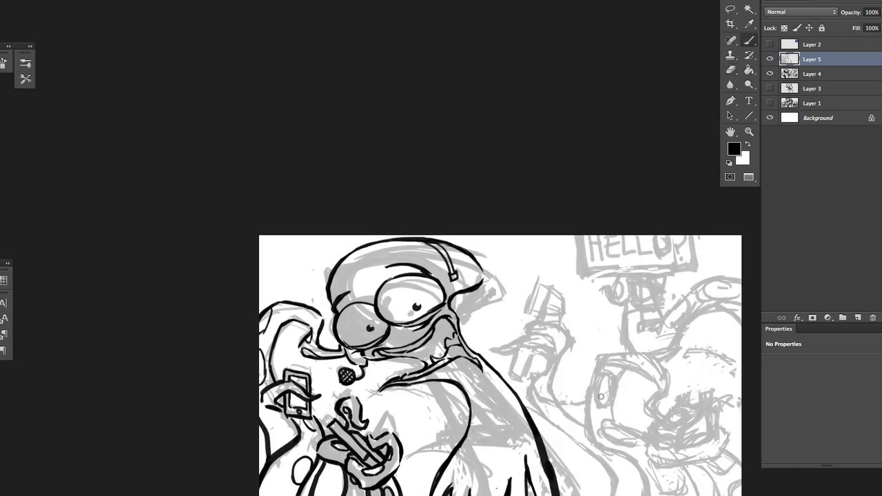
{"action": "scroll", "coordinate": [388, 311], "scroll_direction": "up", "scroll_amount": 5}
{"action": "scroll", "coordinate": [457, 417], "scroll_direction": "down", "scroll_amount": 5}
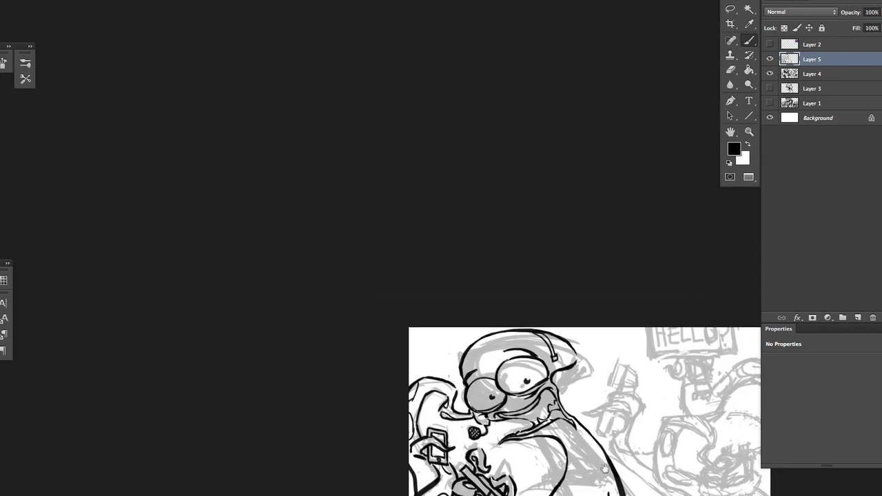
{"action": "scroll", "coordinate": [605, 469], "scroll_direction": "up", "scroll_amount": 5}
{"action": "key", "text": "e"}
{"action": "scroll", "coordinate": [534, 351], "scroll_direction": "down", "scroll_amount": 5}
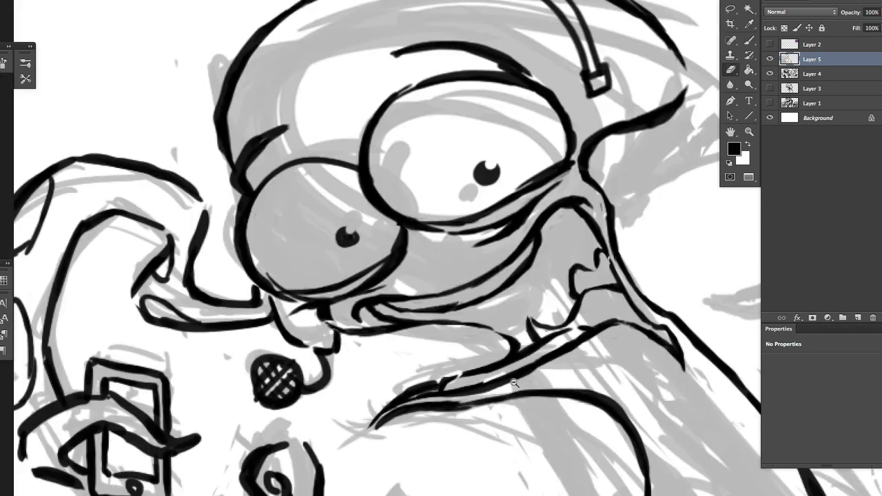
{"action": "scroll", "coordinate": [507, 332], "scroll_direction": "up", "scroll_amount": 5}
{"action": "key", "text": "l"}
{"action": "mouse_move", "coordinate": [483, 400]}
{"action": "left_mouse_down"}
{"action": "mouse_move", "coordinate": [429, 417]}
{"action": "mouse_move", "coordinate": [504, 411]}
{"action": "mouse_move", "coordinate": [505, 397]}
{"action": "left_mouse_up"}
{"action": "key", "text": "ctrl+t"}
{"action": "key", "text": "Return"}
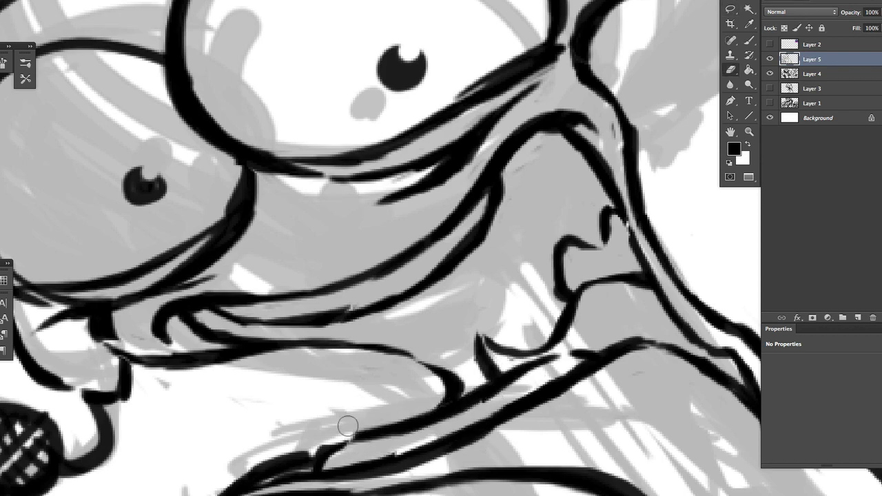
Erase the stray strokes beneath the mouth to tidy the jaw underline
{"action": "scroll", "coordinate": [367, 390], "scroll_direction": "down", "scroll_amount": 5}
{"action": "scroll", "coordinate": [414, 396], "scroll_direction": "up", "scroll_amount": 5}
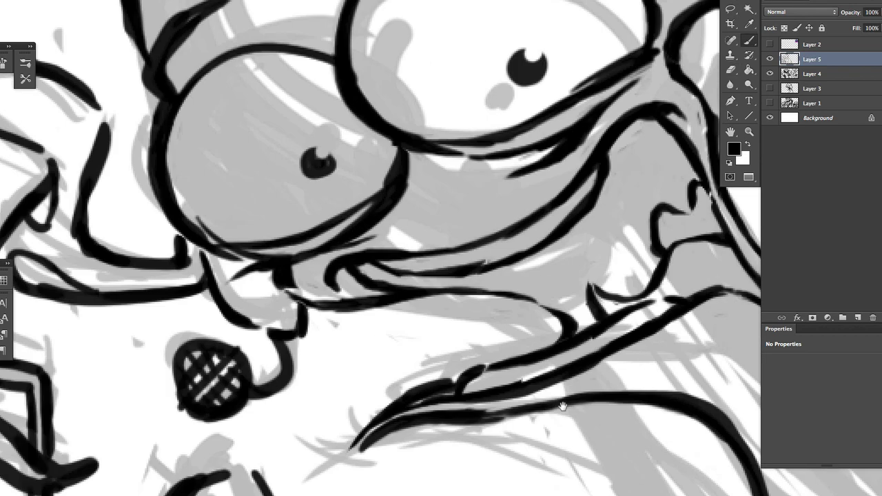
{"action": "mouse_move", "coordinate": [449, 404]}
{"action": "left_mouse_down"}
{"action": "mouse_move", "coordinate": [379, 445]}
{"action": "mouse_move", "coordinate": [454, 379]}
{"action": "mouse_move", "coordinate": [521, 355]}
{"action": "left_mouse_up"}
{"action": "key", "text": "b"}
{"action": "scroll", "coordinate": [620, 387], "scroll_direction": "down", "scroll_amount": 5}
{"action": "scroll", "coordinate": [620, 388], "scroll_direction": "up", "scroll_amount": 5}
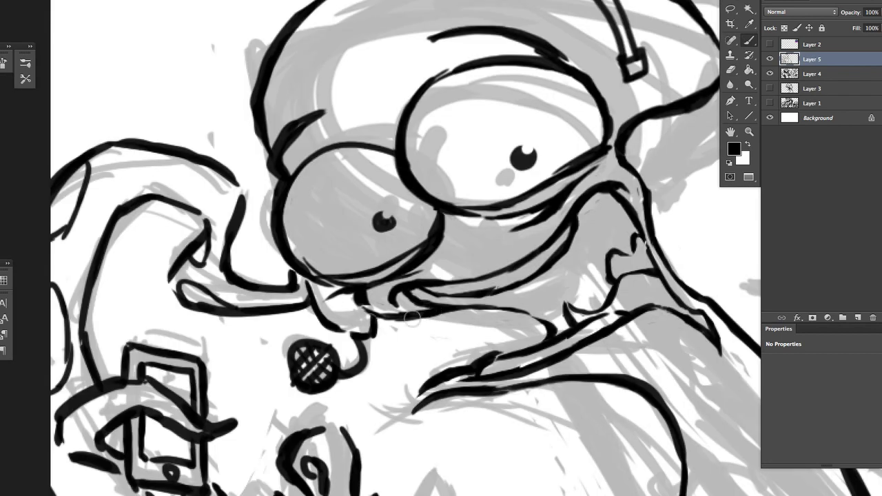
{"action": "scroll", "coordinate": [629, 375], "scroll_direction": "down", "scroll_amount": 5}
{"action": "scroll", "coordinate": [486, 275], "scroll_direction": "up", "scroll_amount": 5}
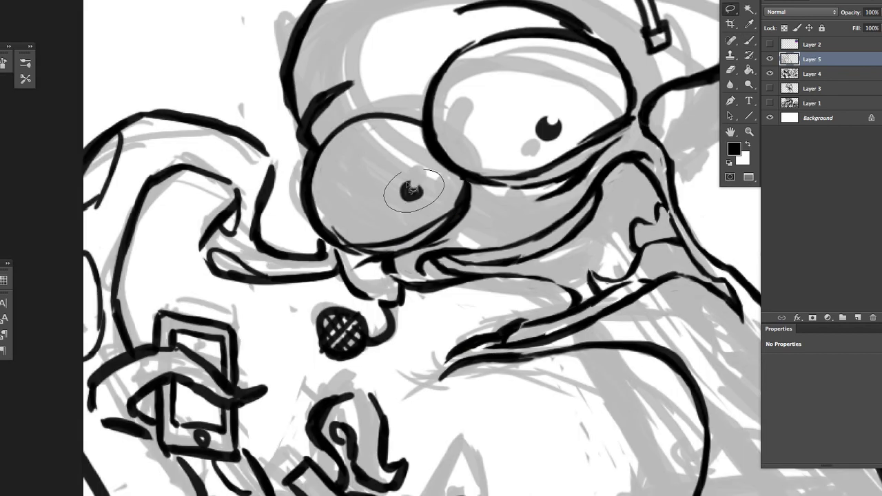
{"action": "scroll", "coordinate": [486, 275], "scroll_direction": "down", "scroll_amount": 5}
{"action": "scroll", "coordinate": [483, 343], "scroll_direction": "up", "scroll_amount": 6}
Ink black outlines over the cup shape and its curved lip in the upper hand
{"action": "key", "text": "x"}
{"action": "key", "text": "b"}
{"action": "scroll", "coordinate": [335, 373], "scroll_direction": "up", "scroll_amount": 5}
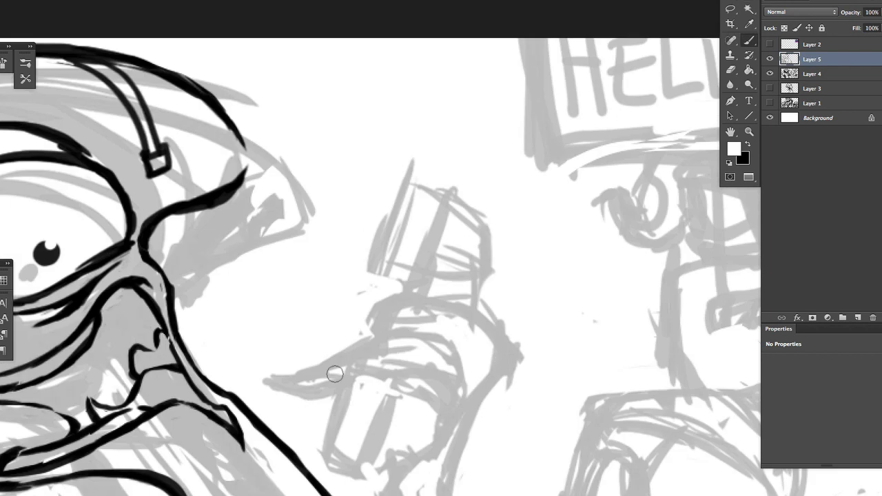
{"action": "mouse_move", "coordinate": [353, 363]}
{"action": "left_mouse_down"}
{"action": "mouse_move", "coordinate": [325, 448]}
{"action": "mouse_move", "coordinate": [384, 482]}
{"action": "left_mouse_up"}
{"action": "mouse_move", "coordinate": [399, 479]}
{"action": "left_mouse_down"}
{"action": "mouse_move", "coordinate": [422, 461]}
{"action": "mouse_move", "coordinate": [454, 385]}
{"action": "left_mouse_up"}
{"action": "left_click", "coordinate": [394, 382]}
{"action": "left_click_drag", "start_coordinate": [394, 383], "coordinate": [359, 479]}
{"action": "left_click_drag", "start_coordinate": [346, 366], "coordinate": [400, 372]}
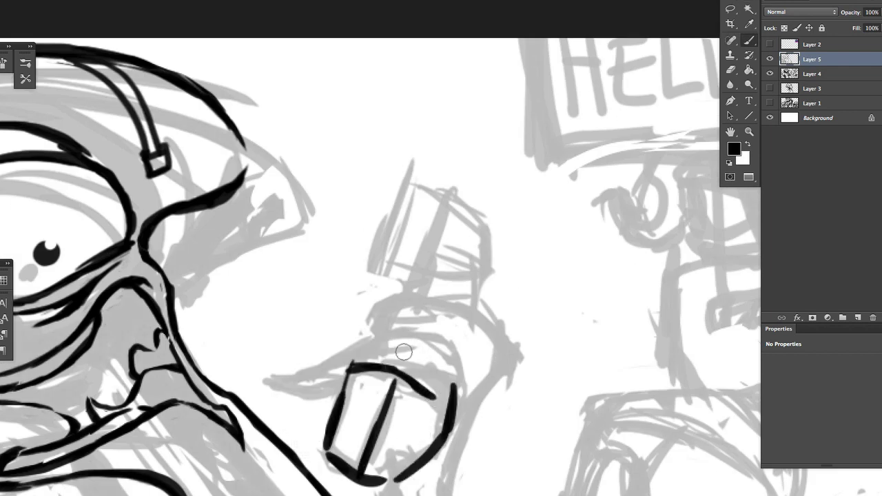
{"action": "left_click_drag", "start_coordinate": [353, 336], "coordinate": [318, 379]}
{"action": "mouse_move", "coordinate": [274, 353]}
{"action": "left_mouse_down"}
{"action": "mouse_move", "coordinate": [322, 383]}
{"action": "mouse_move", "coordinate": [329, 416]}
{"action": "left_mouse_up"}
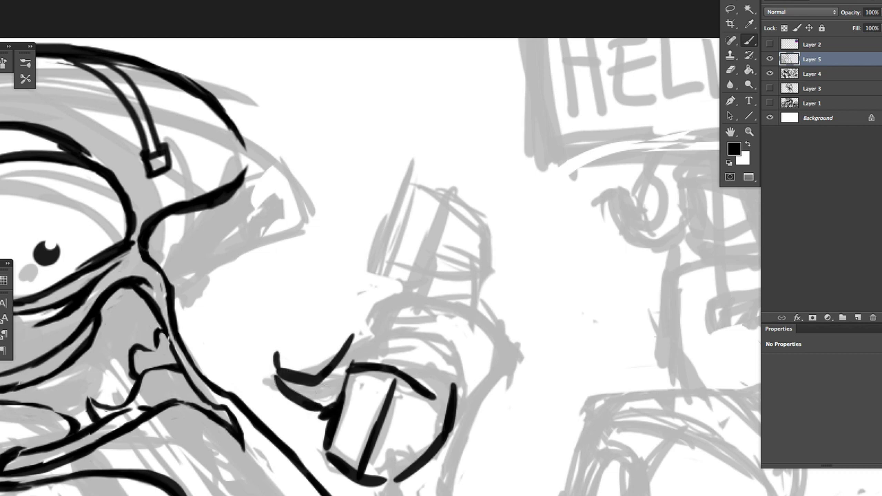
{"action": "mouse_move", "coordinate": [355, 336]}
{"action": "left_mouse_down"}
{"action": "mouse_move", "coordinate": [438, 326]}
{"action": "mouse_move", "coordinate": [458, 413]}
{"action": "left_mouse_up"}
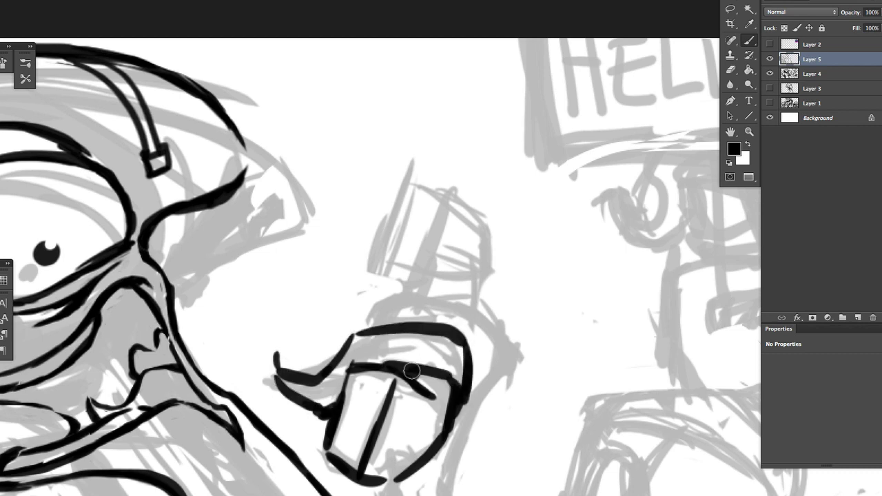
Ink the surrounding strokes and the looping coiled cord below the cup
{"action": "mouse_move", "coordinate": [376, 303]}
{"action": "left_mouse_down"}
{"action": "mouse_move", "coordinate": [483, 290]}
{"action": "mouse_move", "coordinate": [448, 445]}
{"action": "left_mouse_up"}
{"action": "scroll", "coordinate": [448, 419], "scroll_direction": "down", "scroll_amount": 5}
{"action": "scroll", "coordinate": [449, 419], "scroll_direction": "right", "scroll_amount": 2}
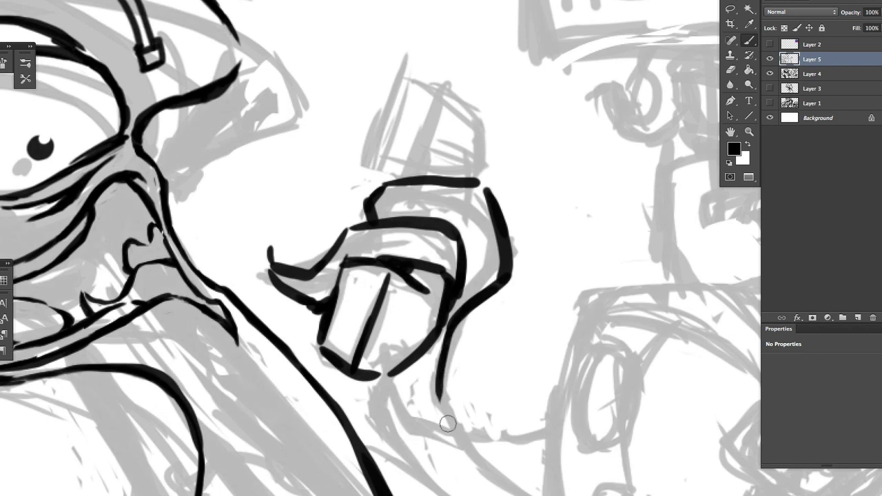
{"action": "left_click_drag", "start_coordinate": [365, 272], "coordinate": [468, 375]}
{"action": "left_click_drag", "start_coordinate": [301, 257], "coordinate": [377, 384]}
{"action": "scroll", "coordinate": [377, 383], "scroll_direction": "down", "scroll_amount": 5}
{"action": "scroll", "coordinate": [378, 383], "scroll_direction": "right", "scroll_amount": 2}
{"action": "left_click_drag", "start_coordinate": [262, 178], "coordinate": [424, 426]}
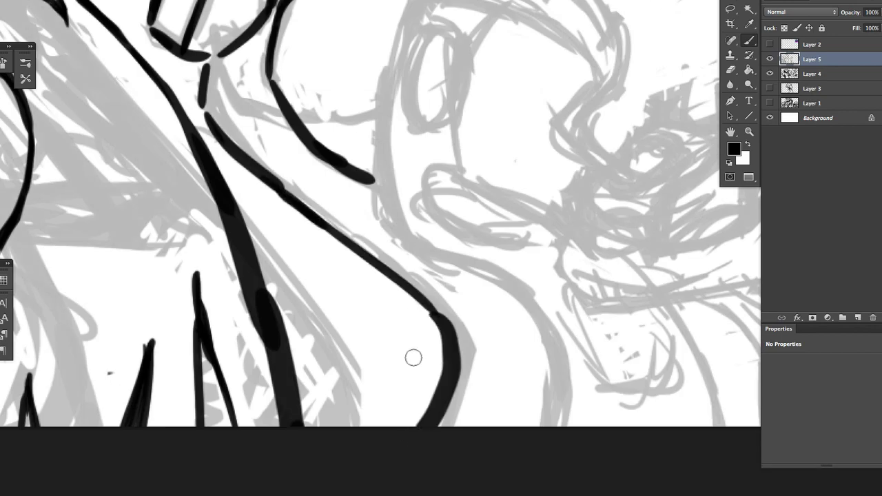
{"action": "left_click_drag", "start_coordinate": [517, 284], "coordinate": [571, 426]}
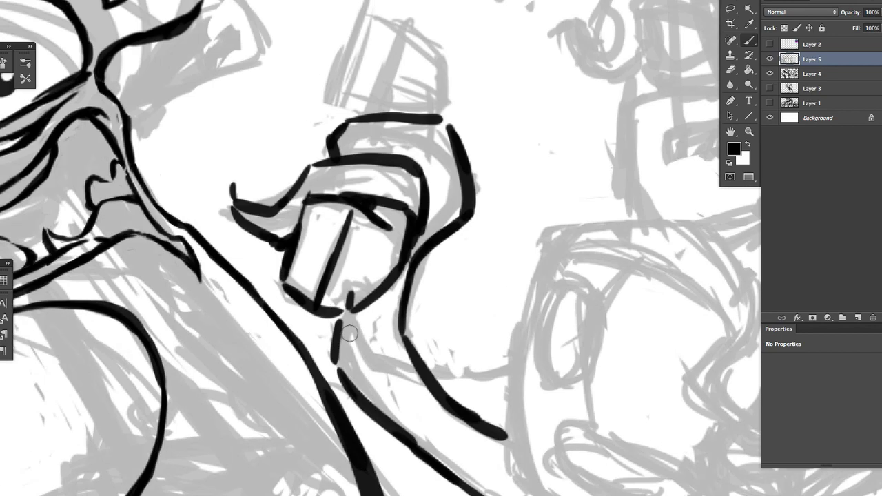
{"action": "mouse_move", "coordinate": [343, 313]}
{"action": "left_mouse_down"}
{"action": "mouse_move", "coordinate": [400, 365]}
{"action": "mouse_move", "coordinate": [476, 378]}
{"action": "mouse_move", "coordinate": [509, 366]}
{"action": "left_mouse_up"}
{"action": "left_click_drag", "start_coordinate": [535, 329], "coordinate": [496, 317]}
Outline the boxy top above the cup, including its middle line and inner dash
{"action": "left_click_drag", "start_coordinate": [405, 256], "coordinate": [412, 332]}
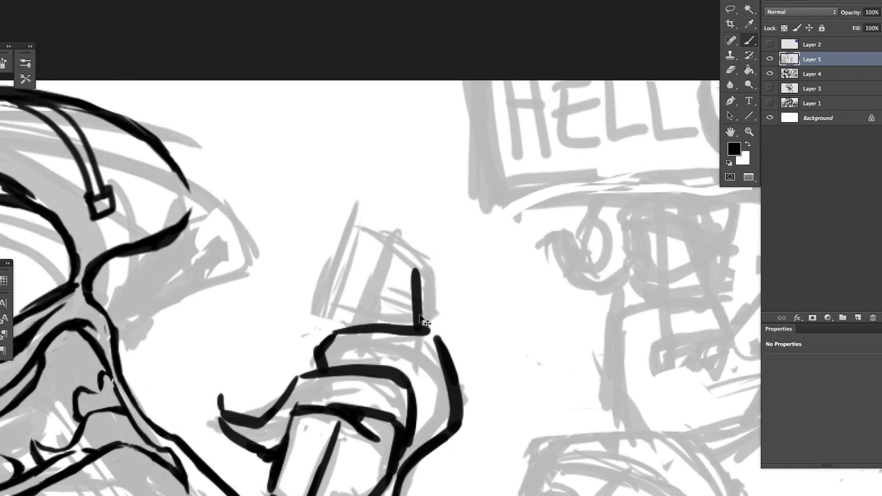
{"action": "left_click_drag", "start_coordinate": [404, 259], "coordinate": [327, 234]}
{"action": "mouse_move", "coordinate": [309, 310]}
{"action": "left_mouse_down"}
{"action": "mouse_move", "coordinate": [324, 236]}
{"action": "mouse_move", "coordinate": [350, 321]}
{"action": "mouse_move", "coordinate": [376, 237]}
{"action": "mouse_move", "coordinate": [359, 339]}
{"action": "left_mouse_up"}
{"action": "left_click_drag", "start_coordinate": [380, 292], "coordinate": [404, 293]}
{"action": "left_click_drag", "start_coordinate": [405, 295], "coordinate": [412, 351]}
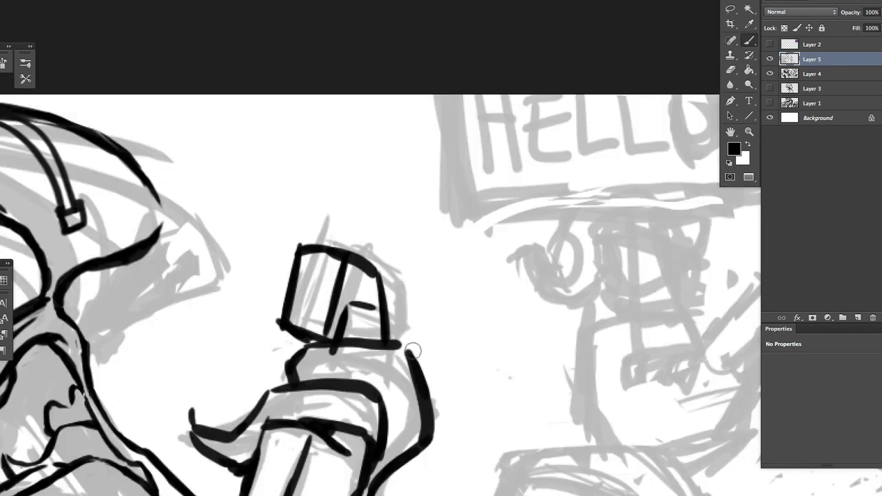
Lasso the box and adjust its size and angle with Ctrl+T, then deselect
{"action": "left_click_drag", "start_coordinate": [259, 317], "coordinate": [385, 244]}
{"action": "key", "text": "ctrl+t"}
{"action": "left_click_drag", "start_coordinate": [407, 204], "coordinate": [417, 213]}
{"action": "key", "text": "Return"}
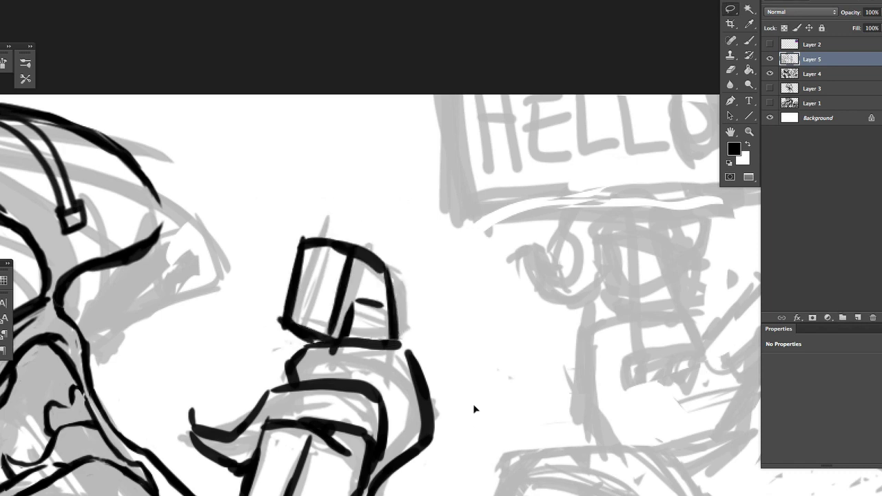
{"action": "key", "text": "ctrl+minus"}
{"action": "key", "text": "ctrl+d"}
{"action": "key", "text": "ctrl+plus"}
{"action": "key", "text": "e"}
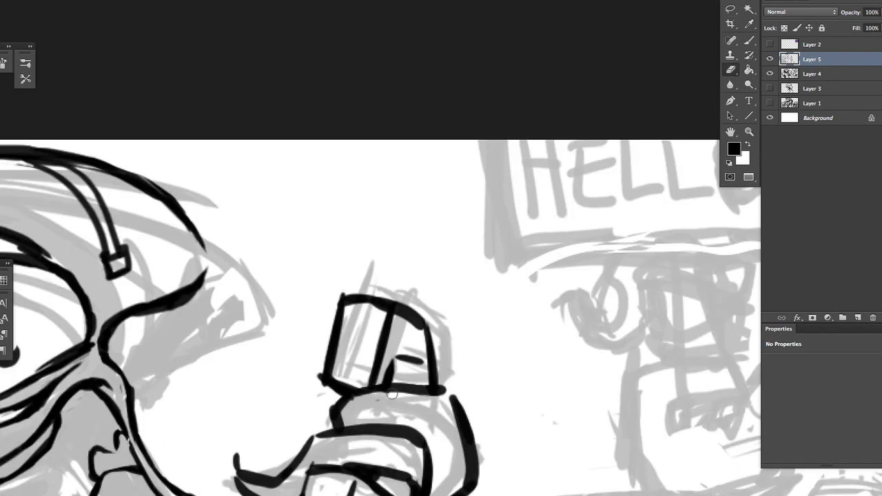
{"action": "key", "text": "ctrl+minus"}
{"action": "key", "text": "ctrl+minus"}
{"action": "key", "text": "b"}
{"action": "key", "text": "ctrl+plus"}
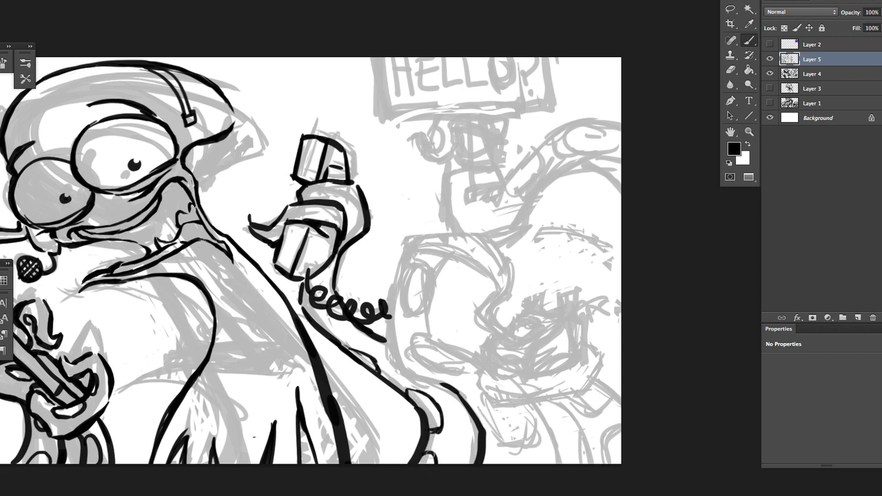
Ink the long left line and the C-shaped tentacle curl with its arcs and oval loop
{"action": "key", "text": "ctrl+plus"}
{"action": "mouse_move", "coordinate": [325, 162]}
{"action": "left_mouse_down"}
{"action": "mouse_move", "coordinate": [309, 335]}
{"action": "mouse_move", "coordinate": [296, 384]}
{"action": "mouse_move", "coordinate": [317, 441]}
{"action": "left_mouse_up"}
{"action": "mouse_move", "coordinate": [450, 403]}
{"action": "left_mouse_down"}
{"action": "mouse_move", "coordinate": [432, 211]}
{"action": "mouse_move", "coordinate": [394, 252]}
{"action": "left_mouse_up"}
{"action": "left_click_drag", "start_coordinate": [296, 166], "coordinate": [437, 252]}
{"action": "left_click_drag", "start_coordinate": [513, 331], "coordinate": [563, 489]}
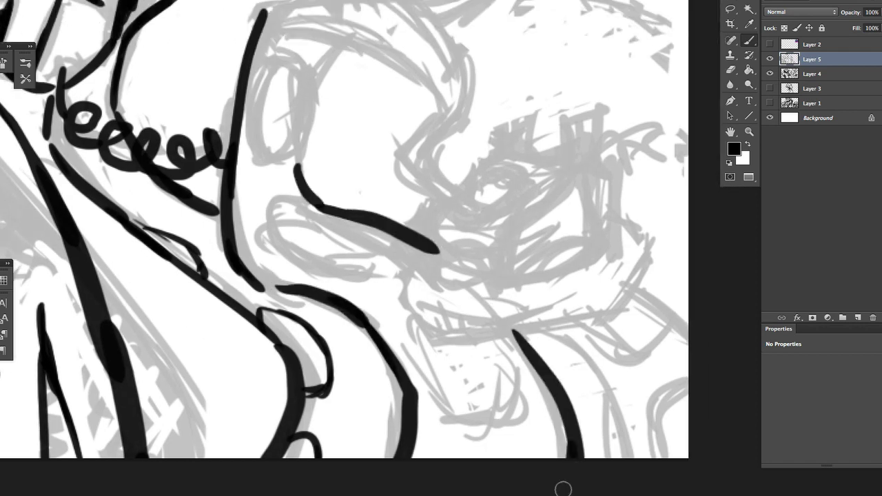
{"action": "left_click_drag", "start_coordinate": [301, 172], "coordinate": [356, 372]}
{"action": "left_click_drag", "start_coordinate": [355, 372], "coordinate": [407, 246]}
{"action": "left_click_drag", "start_coordinate": [314, 214], "coordinate": [398, 186]}
{"action": "mouse_move", "coordinate": [411, 184]}
{"action": "left_mouse_down"}
{"action": "mouse_move", "coordinate": [485, 221]}
{"action": "mouse_move", "coordinate": [473, 358]}
{"action": "mouse_move", "coordinate": [532, 399]}
{"action": "left_mouse_up"}
{"action": "mouse_move", "coordinate": [406, 245]}
{"action": "left_mouse_down"}
{"action": "mouse_move", "coordinate": [461, 379]}
{"action": "mouse_move", "coordinate": [536, 412]}
{"action": "left_mouse_up"}
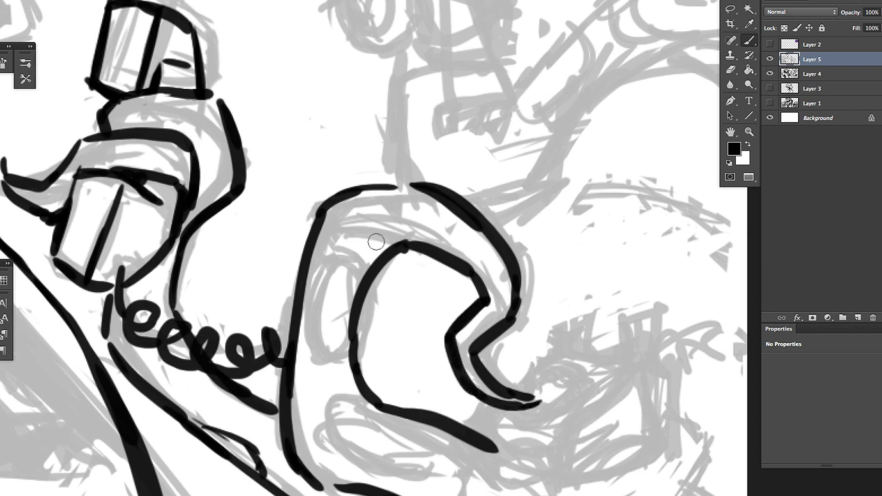
{"action": "left_click_drag", "start_coordinate": [336, 237], "coordinate": [408, 245]}
{"action": "left_click_drag", "start_coordinate": [358, 268], "coordinate": [348, 365]}
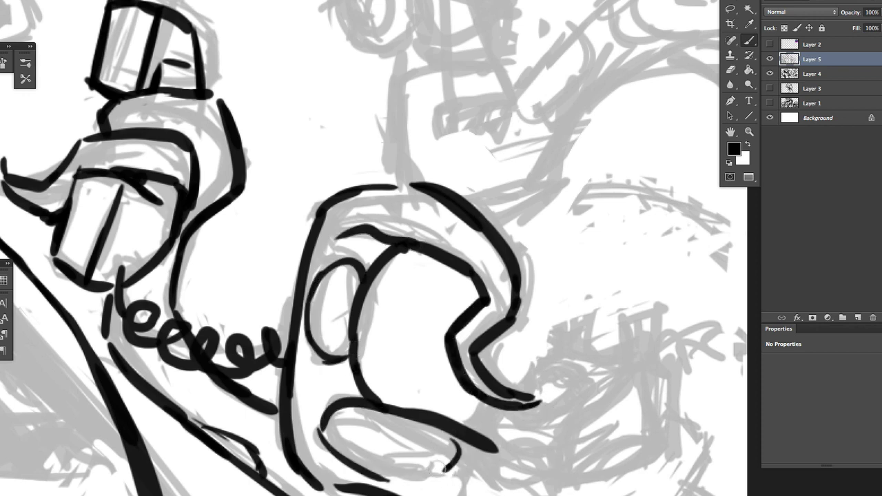
Ink the crenellated rotary phone body with its arcs and a dial hole
{"action": "left_click_drag", "start_coordinate": [434, 480], "coordinate": [351, 339]}
{"action": "left_click_drag", "start_coordinate": [407, 390], "coordinate": [506, 477]}
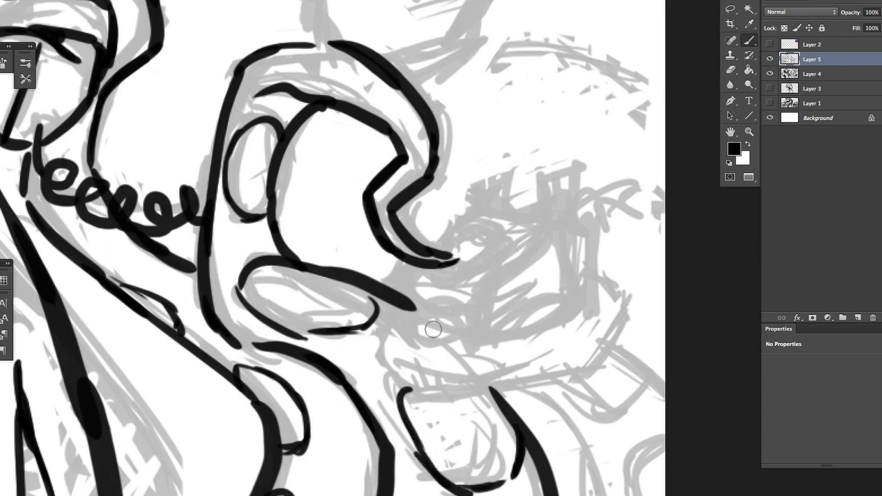
{"action": "left_click_drag", "start_coordinate": [391, 276], "coordinate": [411, 341]}
{"action": "left_click_drag", "start_coordinate": [427, 331], "coordinate": [475, 348]}
{"action": "mouse_move", "coordinate": [500, 348]}
{"action": "left_mouse_down"}
{"action": "mouse_move", "coordinate": [583, 315]}
{"action": "mouse_move", "coordinate": [548, 210]}
{"action": "mouse_move", "coordinate": [500, 169]}
{"action": "mouse_move", "coordinate": [444, 235]}
{"action": "left_mouse_up"}
{"action": "left_click_drag", "start_coordinate": [451, 245], "coordinate": [520, 254]}
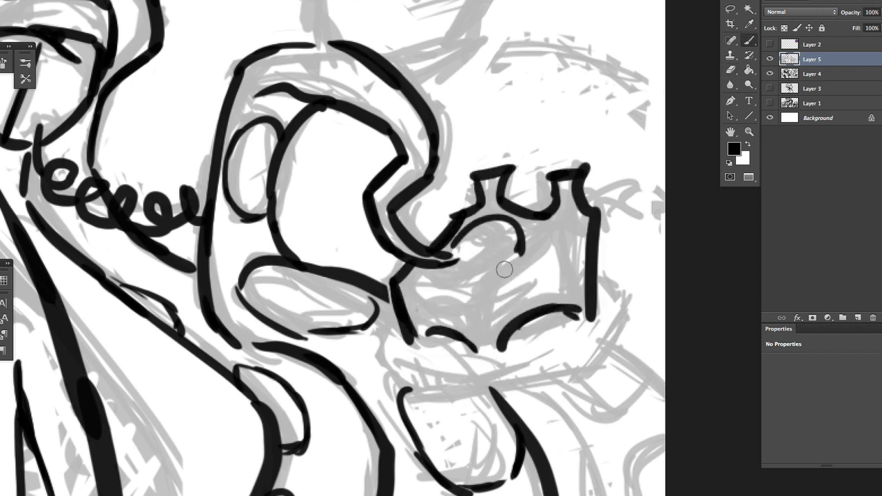
{"action": "left_click_drag", "start_coordinate": [439, 277], "coordinate": [519, 241]}
{"action": "left_click", "coordinate": [477, 234]}
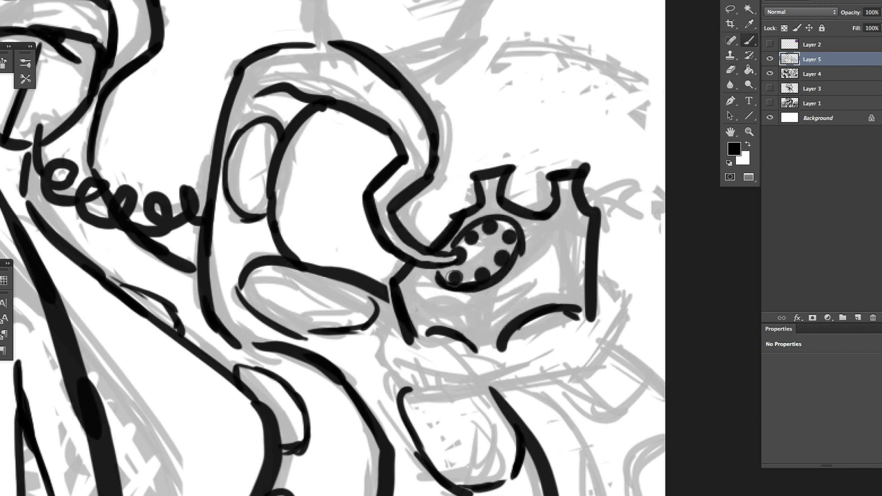
Ink the chin line and the strokes under the face, redoing the rough ones
{"action": "left_click_drag", "start_coordinate": [521, 264], "coordinate": [534, 276]}
{"action": "mouse_move", "coordinate": [348, 258]}
{"action": "left_mouse_down"}
{"action": "mouse_move", "coordinate": [338, 335]}
{"action": "mouse_move", "coordinate": [391, 353]}
{"action": "left_mouse_up"}
{"action": "key", "text": "ctrl+z"}
{"action": "mouse_move", "coordinate": [343, 318]}
{"action": "left_mouse_down"}
{"action": "mouse_move", "coordinate": [507, 345]}
{"action": "mouse_move", "coordinate": [583, 240]}
{"action": "mouse_move", "coordinate": [510, 324]}
{"action": "mouse_move", "coordinate": [383, 349]}
{"action": "left_mouse_up"}
{"action": "key", "text": "ctrl+z"}
{"action": "left_click_drag", "start_coordinate": [551, 220], "coordinate": [580, 244]}
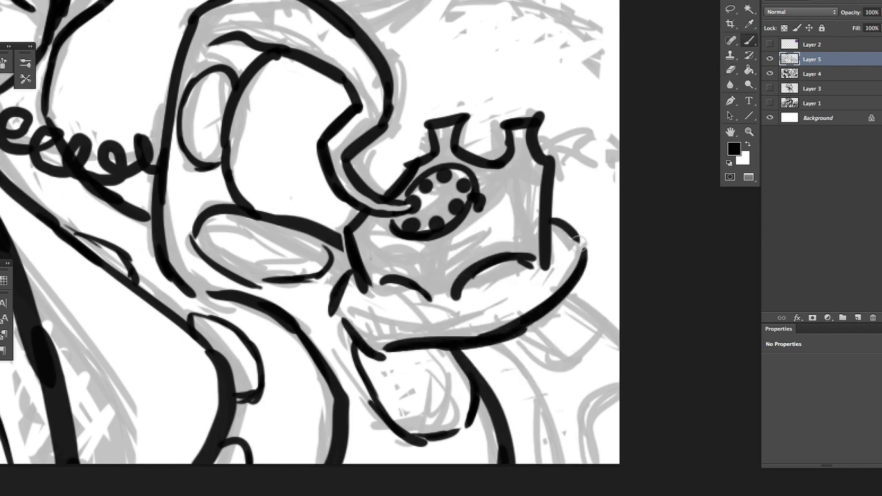
{"action": "left_click_drag", "start_coordinate": [553, 310], "coordinate": [618, 325]}
{"action": "mouse_move", "coordinate": [462, 350]}
{"action": "left_mouse_down"}
{"action": "mouse_move", "coordinate": [521, 384]}
{"action": "mouse_move", "coordinate": [589, 373]}
{"action": "mouse_move", "coordinate": [554, 460]}
{"action": "left_mouse_up"}
{"action": "key", "text": "ctrl+z"}
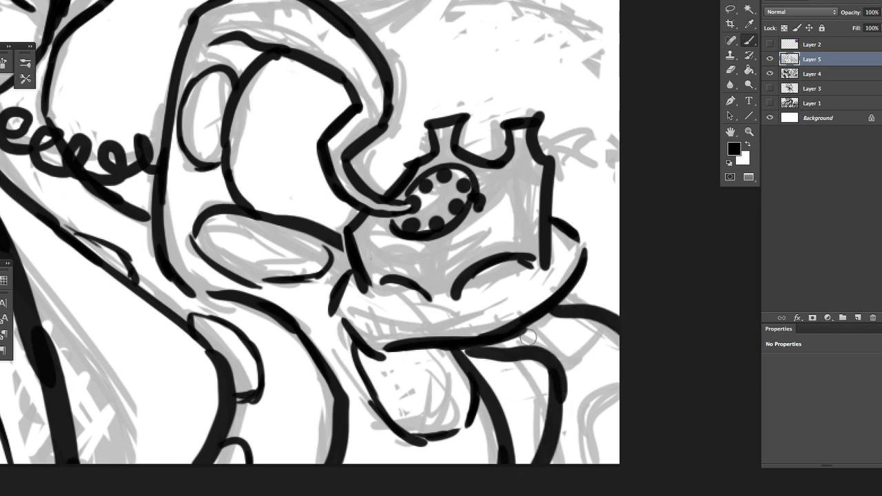
{"action": "left_click_drag", "start_coordinate": [521, 329], "coordinate": [601, 332]}
{"action": "left_click_drag", "start_coordinate": [610, 381], "coordinate": [585, 460]}
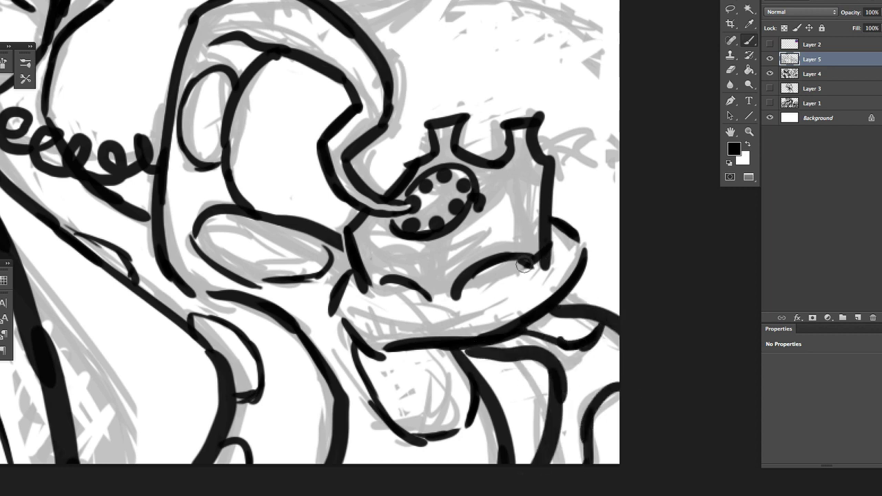
{"action": "key", "text": "ctrl+z"}
{"action": "mouse_move", "coordinate": [551, 249]}
{"action": "left_mouse_down"}
{"action": "mouse_move", "coordinate": [465, 285]}
{"action": "mouse_move", "coordinate": [381, 301]}
{"action": "left_mouse_up"}
Erase the rough stroke under the phone and redraw it along the phone's base
{"action": "mouse_move", "coordinate": [559, 246]}
{"action": "left_mouse_down"}
{"action": "mouse_move", "coordinate": [468, 306]}
{"action": "mouse_move", "coordinate": [382, 301]}
{"action": "left_mouse_up"}
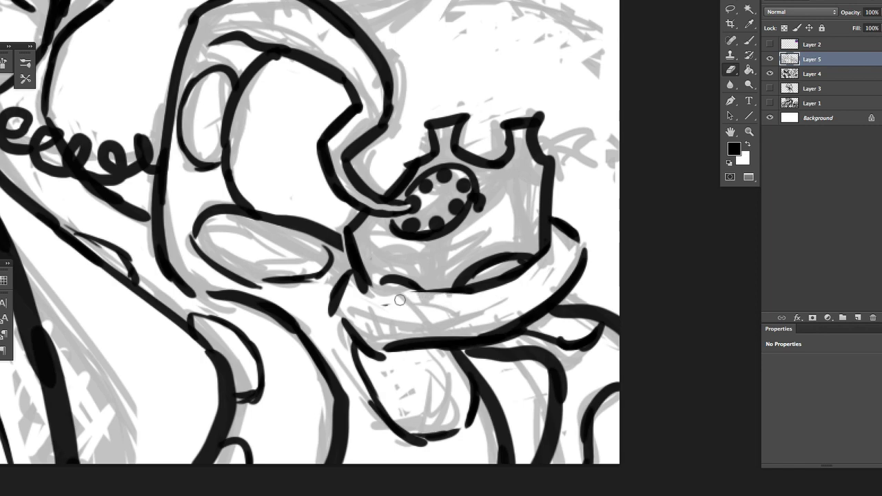
{"action": "key", "text": "b"}
{"action": "mouse_move", "coordinate": [471, 285]}
{"action": "left_mouse_down"}
{"action": "mouse_move", "coordinate": [378, 298]}
{"action": "mouse_move", "coordinate": [432, 246]}
{"action": "mouse_move", "coordinate": [361, 307]}
{"action": "mouse_move", "coordinate": [434, 317]}
{"action": "left_mouse_up"}
{"action": "key", "text": "e"}
{"action": "left_click_drag", "start_coordinate": [343, 304], "coordinate": [341, 299]}
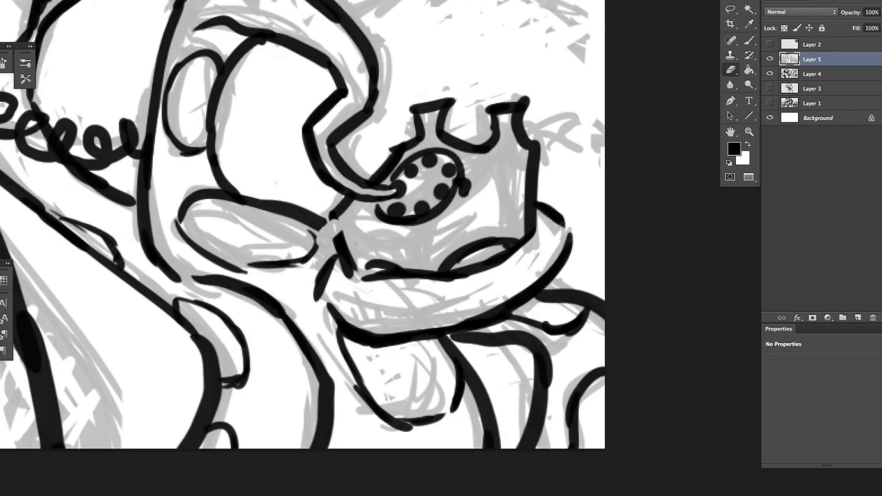
{"action": "key", "text": "b"}
{"action": "left_click_drag", "start_coordinate": [333, 223], "coordinate": [426, 252]}
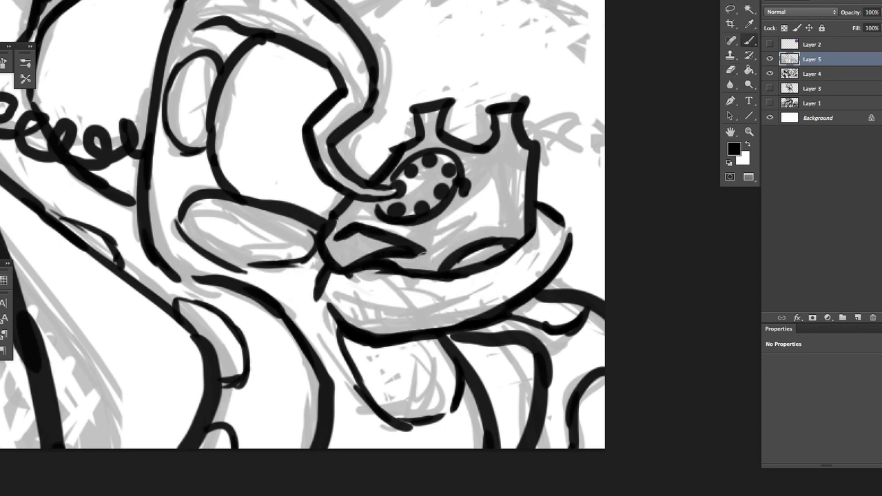
Add small strokes along the phone base and trim the excess with the eraser
{"action": "key", "text": "e"}
{"action": "key", "text": "b"}
{"action": "mouse_move", "coordinate": [438, 276]}
{"action": "left_mouse_down"}
{"action": "mouse_move", "coordinate": [393, 283]}
{"action": "mouse_move", "coordinate": [358, 273]}
{"action": "left_mouse_up"}
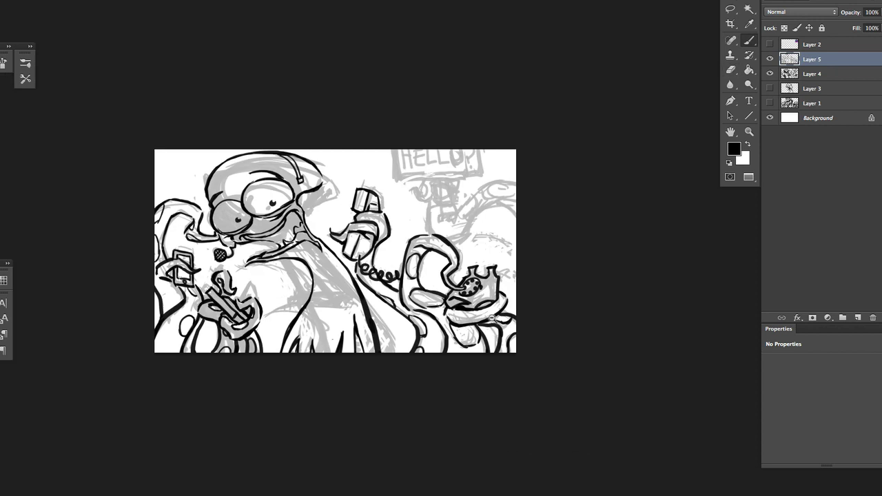
{"action": "left_click_drag", "start_coordinate": [432, 339], "coordinate": [481, 347]}
{"action": "key", "text": "ctrl+z"}
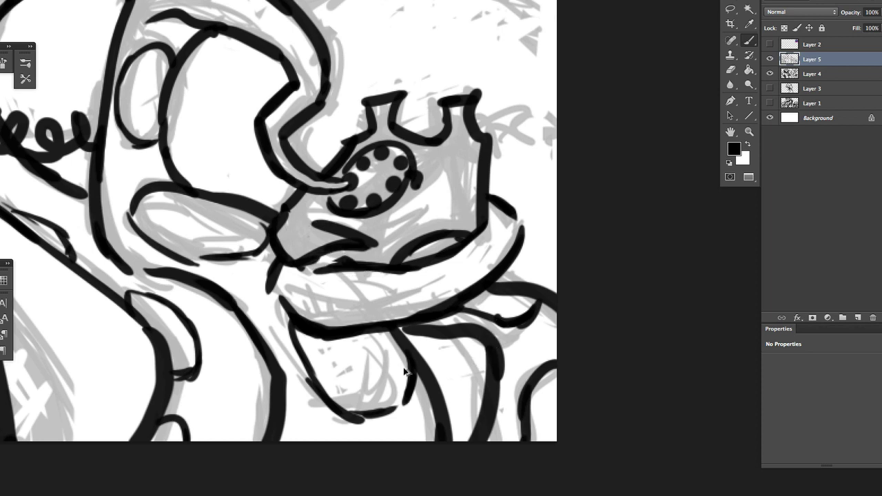
{"action": "key", "text": "e"}
{"action": "left_click_drag", "start_coordinate": [372, 248], "coordinate": [313, 255]}
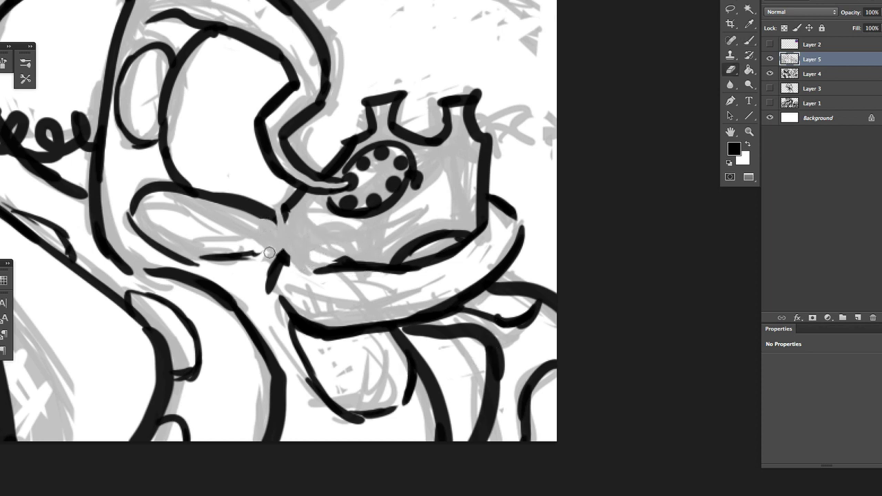
{"action": "mouse_move", "coordinate": [304, 256]}
{"action": "left_mouse_down"}
{"action": "mouse_move", "coordinate": [394, 266]}
{"action": "mouse_move", "coordinate": [302, 255]}
{"action": "mouse_move", "coordinate": [343, 255]}
{"action": "mouse_move", "coordinate": [323, 250]}
{"action": "mouse_move", "coordinate": [318, 265]}
{"action": "mouse_move", "coordinate": [346, 240]}
{"action": "mouse_move", "coordinate": [317, 245]}
{"action": "left_mouse_up"}
Draw the tentacle tip and a stroke to the right of the phone
{"action": "key", "text": "e"}
{"action": "key", "text": "b"}
{"action": "key", "text": "e"}
{"action": "key", "text": "b"}
{"action": "mouse_move", "coordinate": [496, 181]}
{"action": "left_mouse_down"}
{"action": "mouse_move", "coordinate": [435, 207]}
{"action": "mouse_move", "coordinate": [514, 221]}
{"action": "mouse_move", "coordinate": [448, 180]}
{"action": "left_mouse_up"}
{"action": "key", "text": "ctrl+z"}
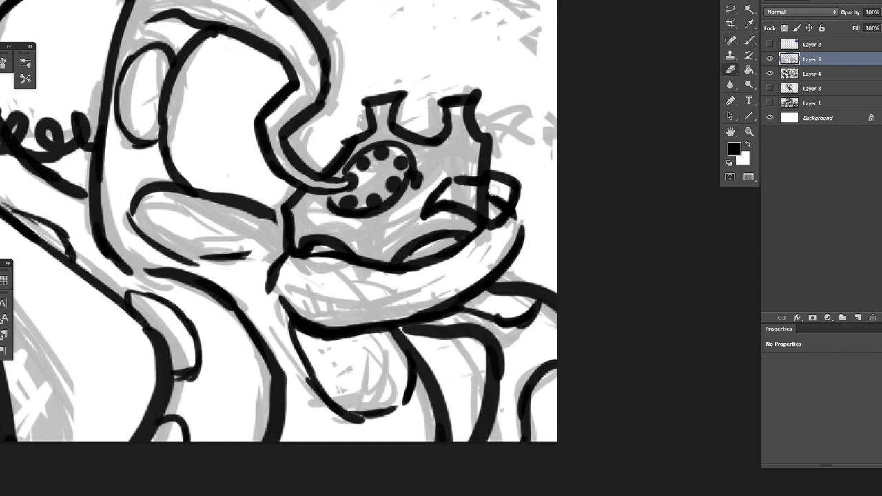
{"action": "key", "text": "b"}
{"action": "left_click_drag", "start_coordinate": [496, 200], "coordinate": [514, 234]}
Lasso the tentacle stroke, enlarge it with Ctrl+T, and deselect
{"action": "key", "text": "ctrl+minus"}
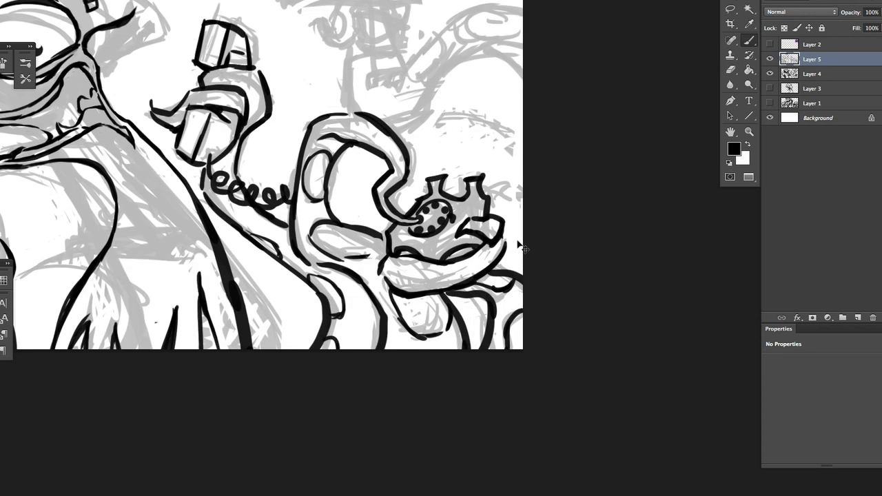
{"action": "scroll", "coordinate": [421, 327], "scroll_direction": "up", "scroll_amount": 1}
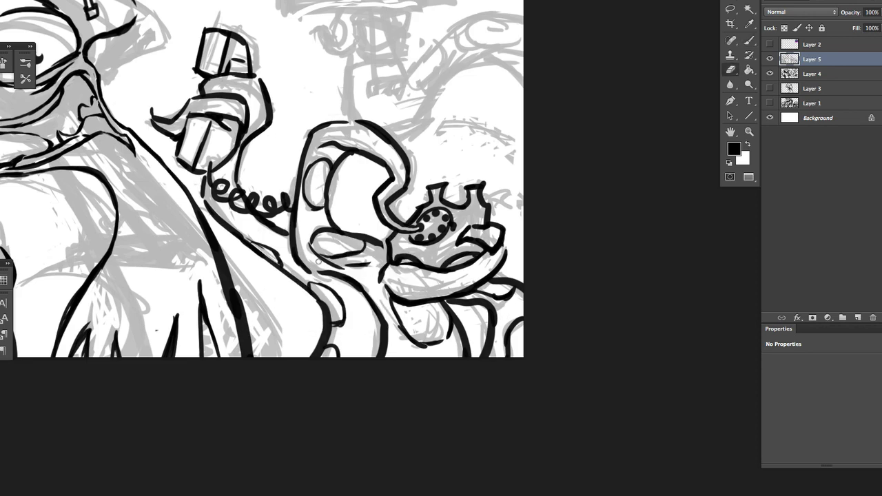
{"action": "scroll", "coordinate": [439, 343], "scroll_direction": "down", "scroll_amount": 5}
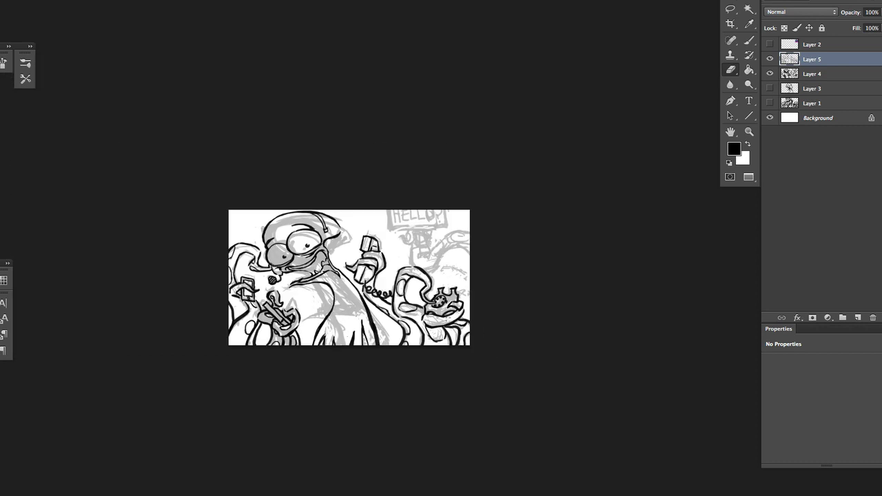
{"action": "scroll", "coordinate": [427, 257], "scroll_direction": "up", "scroll_amount": 7}
{"action": "key", "text": "l"}
{"action": "key", "text": "ctrl+t"}
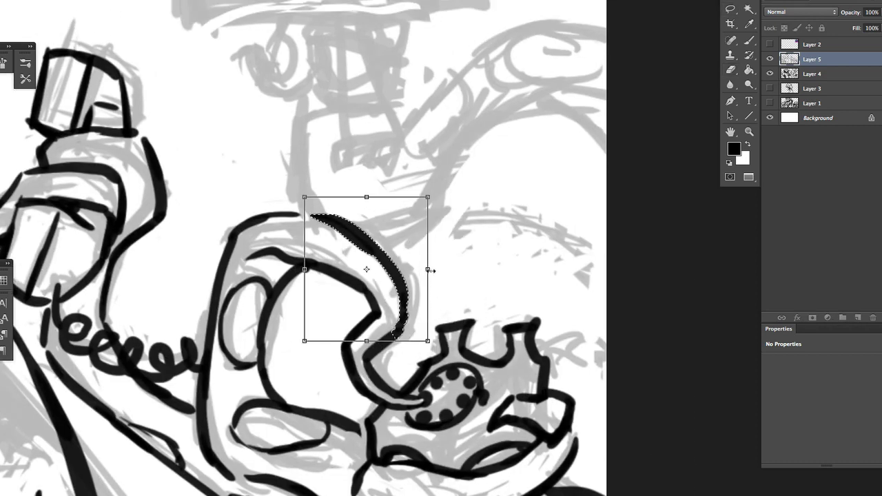
{"action": "mouse_move", "coordinate": [429, 191]}
{"action": "left_mouse_down"}
{"action": "mouse_move", "coordinate": [448, 200]}
{"action": "mouse_move", "coordinate": [454, 193]}
{"action": "left_mouse_up"}
{"action": "key", "text": "Return"}
{"action": "key", "text": "ctrl+d"}
{"action": "key", "text": "b"}
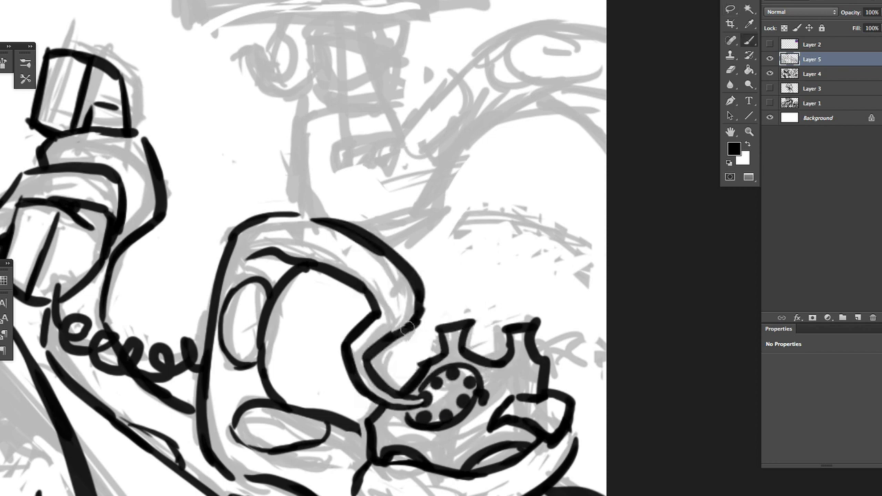
Try a curve inside the tentacle outline, undo it, and zoom out
{"action": "scroll", "coordinate": [440, 328], "scroll_direction": "down", "scroll_amount": 5}
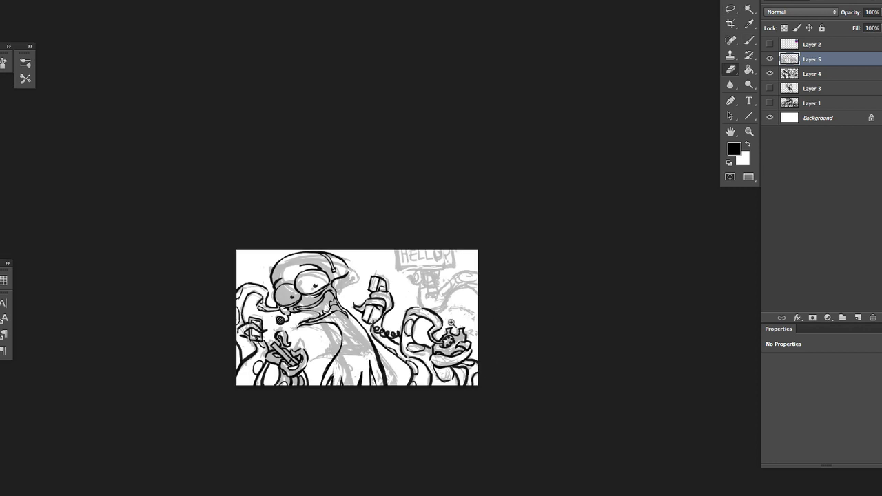
{"action": "scroll", "coordinate": [427, 317], "scroll_direction": "up", "scroll_amount": 6}
{"action": "right_click", "coordinate": [415, 309]}
{"action": "left_click", "coordinate": [447, 290]}
{"action": "left_click_drag", "start_coordinate": [441, 314], "coordinate": [344, 304]}
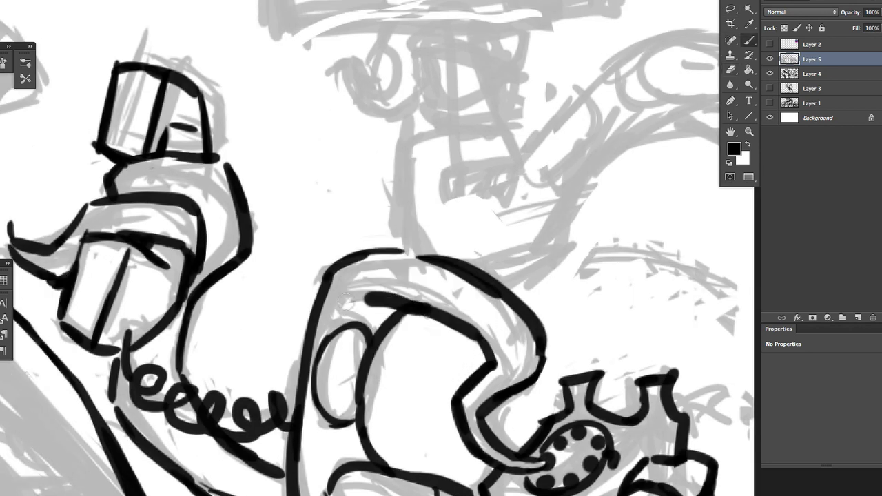
{"action": "key", "text": "ctrl+z"}
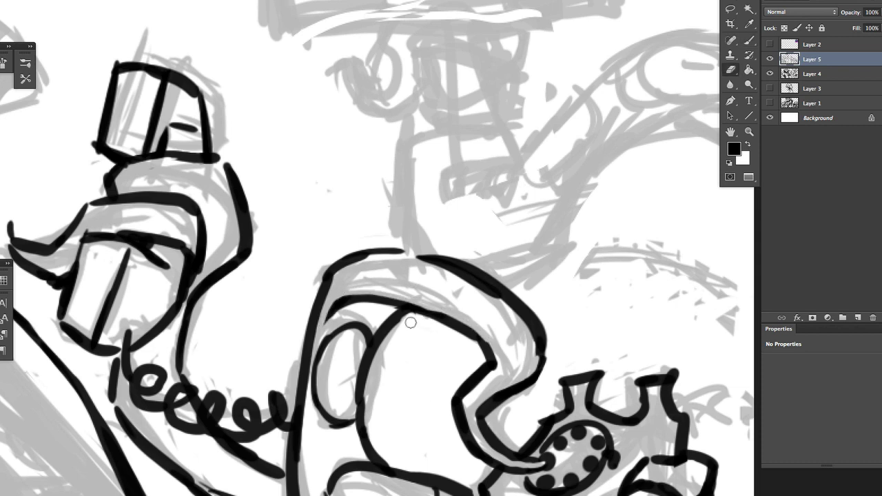
{"action": "left_click", "coordinate": [499, 373], "text": "alt"}
Ink the tentacle arm below the sign along the grey sketch, adding two sucker ellipses
{"action": "left_click", "coordinate": [524, 179], "text": "ctrl"}
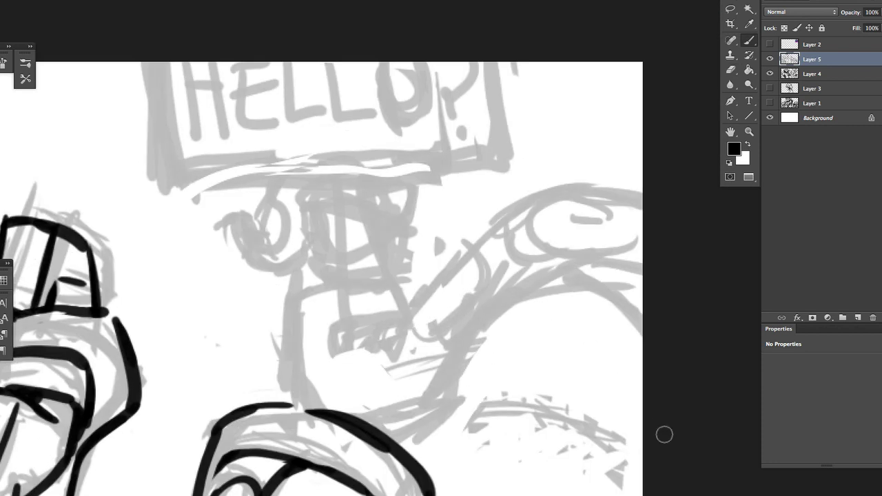
{"action": "mouse_move", "coordinate": [663, 434]}
{"action": "left_mouse_down"}
{"action": "mouse_move", "coordinate": [450, 421]}
{"action": "mouse_move", "coordinate": [575, 278]}
{"action": "mouse_move", "coordinate": [448, 378]}
{"action": "mouse_move", "coordinate": [446, 419]}
{"action": "left_mouse_up"}
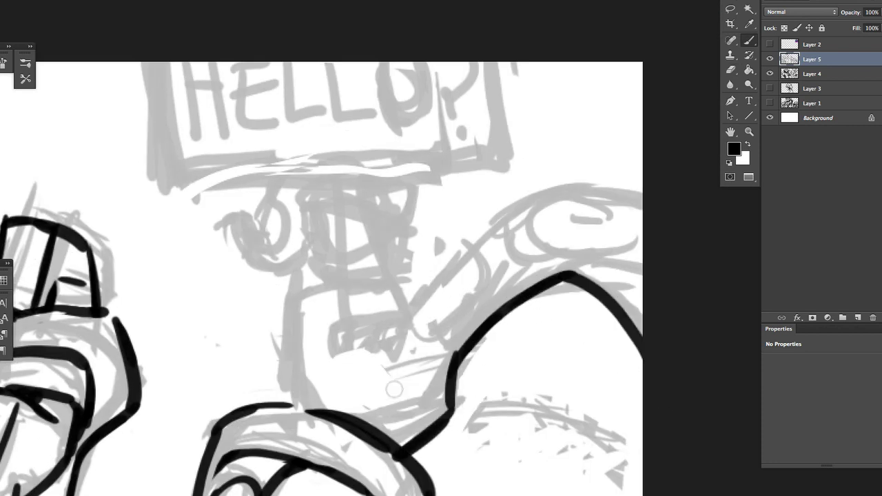
{"action": "mouse_move", "coordinate": [392, 398]}
{"action": "left_mouse_down"}
{"action": "mouse_move", "coordinate": [410, 341]}
{"action": "mouse_move", "coordinate": [545, 195]}
{"action": "mouse_move", "coordinate": [642, 182]}
{"action": "left_mouse_up"}
{"action": "mouse_move", "coordinate": [479, 262]}
{"action": "left_mouse_down"}
{"action": "mouse_move", "coordinate": [482, 279]}
{"action": "mouse_move", "coordinate": [451, 267]}
{"action": "left_mouse_up"}
{"action": "left_click_drag", "start_coordinate": [545, 205], "coordinate": [610, 243]}
{"action": "left_click_drag", "start_coordinate": [627, 191], "coordinate": [637, 219]}
{"action": "left_click_drag", "start_coordinate": [638, 219], "coordinate": [711, 229]}
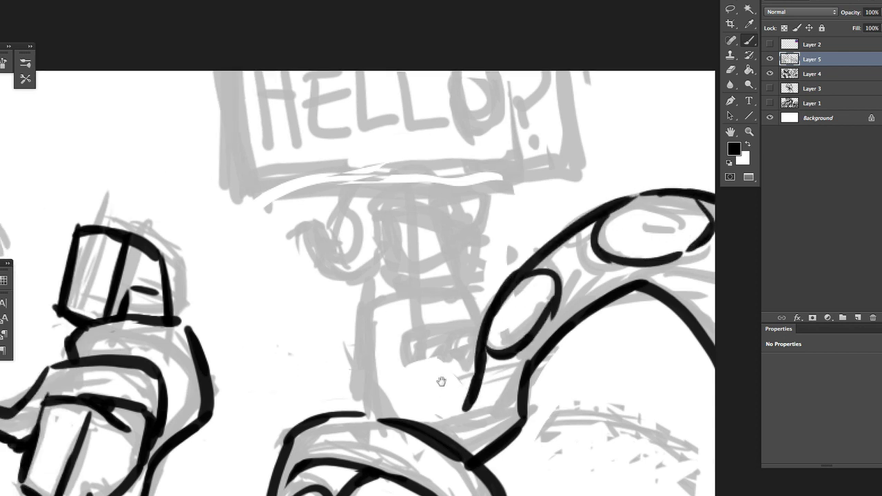
{"action": "mouse_move", "coordinate": [401, 389]}
{"action": "left_mouse_down"}
{"action": "mouse_move", "coordinate": [455, 412]}
{"action": "mouse_move", "coordinate": [412, 290]}
{"action": "mouse_move", "coordinate": [455, 392]}
{"action": "left_mouse_up"}
Rework the arm by erasing the sucker stroke and redrawing the arm and inner arm lines
{"action": "key", "text": "ctrl+z"}
{"action": "mouse_move", "coordinate": [467, 340]}
{"action": "left_mouse_down"}
{"action": "mouse_move", "coordinate": [447, 323]}
{"action": "mouse_move", "coordinate": [537, 262]}
{"action": "left_mouse_up"}
{"action": "key", "text": "e"}
{"action": "key", "text": "b"}
{"action": "mouse_move", "coordinate": [483, 284]}
{"action": "left_mouse_down"}
{"action": "mouse_move", "coordinate": [532, 256]}
{"action": "mouse_move", "coordinate": [461, 344]}
{"action": "mouse_move", "coordinate": [448, 390]}
{"action": "left_mouse_up"}
{"action": "key", "text": "h"}
{"action": "left_click_drag", "start_coordinate": [448, 390], "coordinate": [475, 407]}
Ink the small character's U-shaped body, domed helmet and the face beneath it
{"action": "left_click_drag", "start_coordinate": [298, 232], "coordinate": [275, 346]}
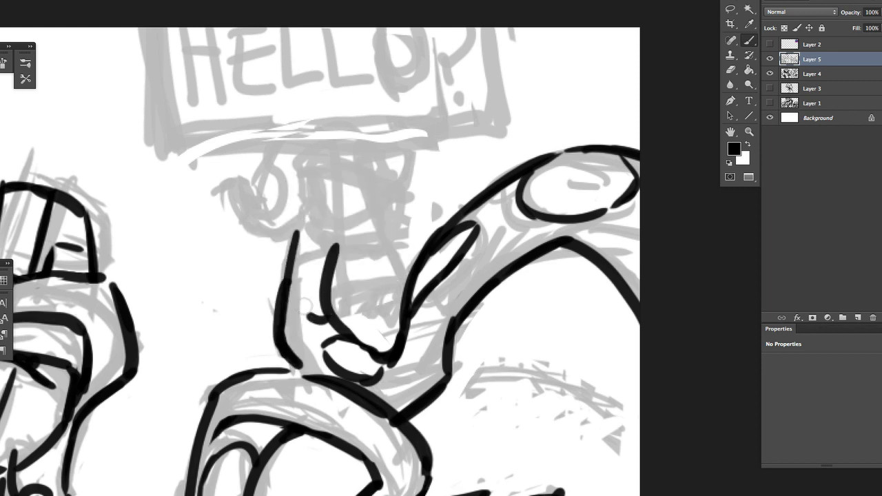
{"action": "key", "text": "ctrl+z"}
{"action": "left_click_drag", "start_coordinate": [334, 245], "coordinate": [301, 270]}
{"action": "left_click_drag", "start_coordinate": [321, 132], "coordinate": [407, 165]}
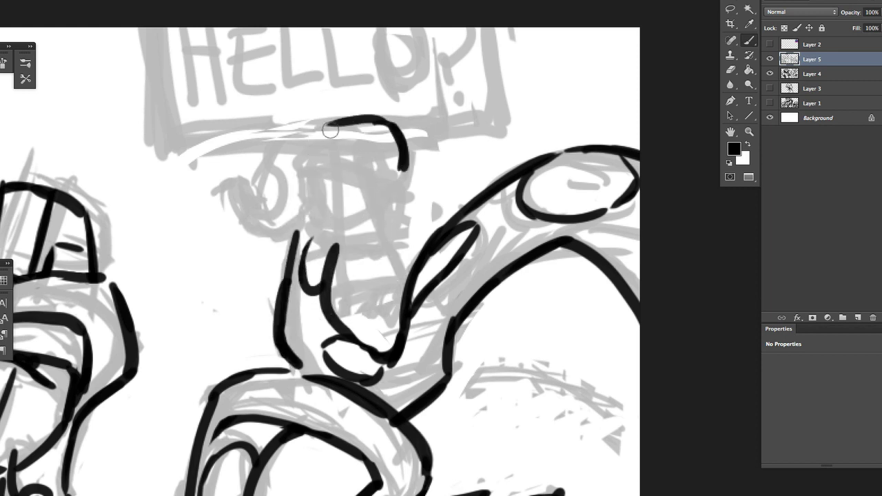
{"action": "mouse_move", "coordinate": [359, 117]}
{"action": "left_mouse_down"}
{"action": "mouse_move", "coordinate": [312, 172]}
{"action": "mouse_move", "coordinate": [396, 221]}
{"action": "left_mouse_up"}
{"action": "left_click_drag", "start_coordinate": [316, 172], "coordinate": [385, 222]}
{"action": "key", "text": "ctrl+z"}
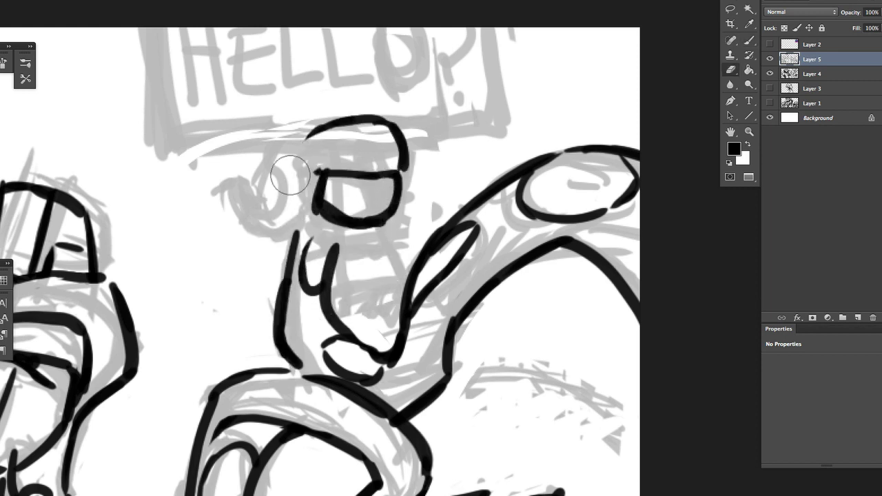
{"action": "mouse_move", "coordinate": [324, 126]}
{"action": "left_mouse_down"}
{"action": "mouse_move", "coordinate": [272, 183]}
{"action": "mouse_move", "coordinate": [282, 205]}
{"action": "left_mouse_up"}
Add a curl and inner brim line to the helmet and lengthen the nose line
{"action": "right_click", "coordinate": [315, 187]}
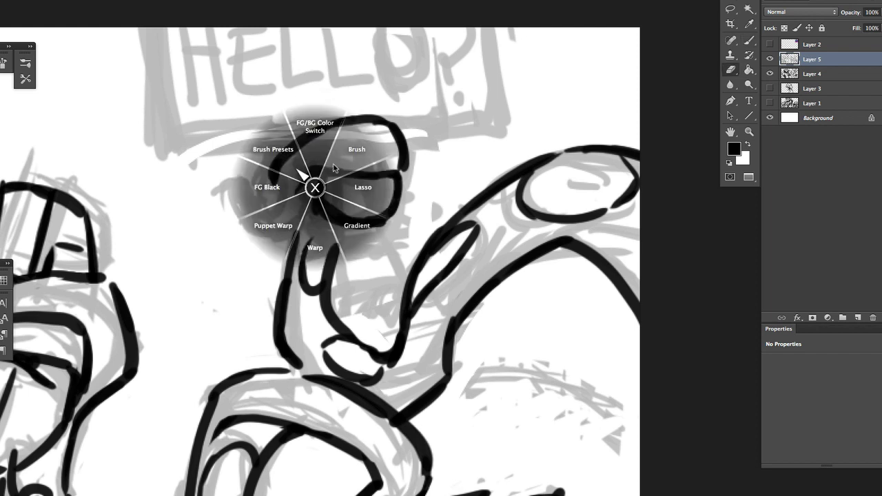
{"action": "left_click_drag", "start_coordinate": [309, 175], "coordinate": [270, 221]}
{"action": "left_click_drag", "start_coordinate": [272, 173], "coordinate": [243, 207]}
{"action": "mouse_move", "coordinate": [324, 137]}
{"action": "left_mouse_down"}
{"action": "mouse_move", "coordinate": [386, 144]}
{"action": "mouse_move", "coordinate": [343, 161]}
{"action": "mouse_move", "coordinate": [365, 161]}
{"action": "left_mouse_up"}
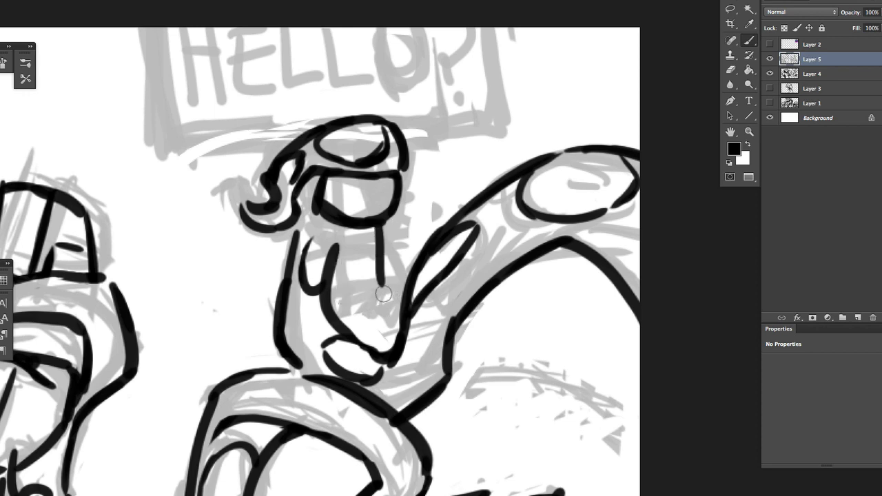
{"action": "mouse_move", "coordinate": [344, 229]}
{"action": "left_mouse_down"}
{"action": "mouse_move", "coordinate": [349, 288]}
{"action": "mouse_move", "coordinate": [388, 220]}
{"action": "left_mouse_up"}
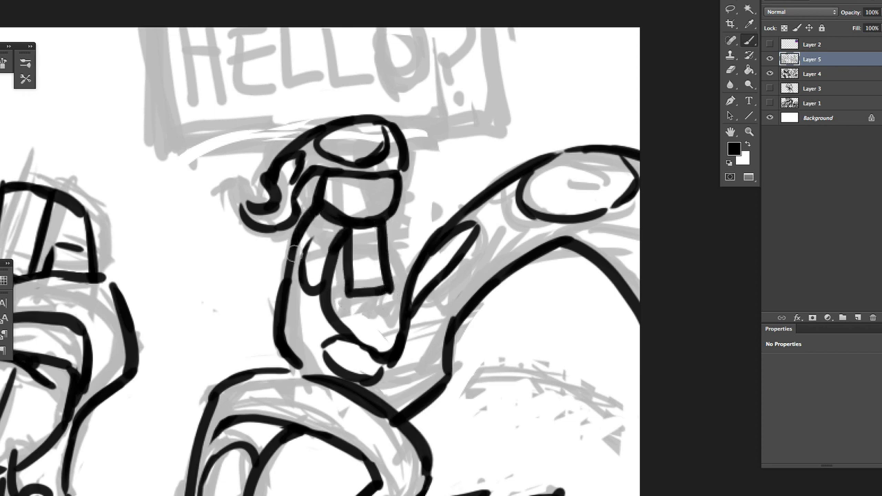
{"action": "mouse_move", "coordinate": [294, 250]}
{"action": "left_mouse_down"}
{"action": "mouse_move", "coordinate": [299, 287]}
{"action": "mouse_move", "coordinate": [328, 312]}
{"action": "left_mouse_up"}
Erase and neatly redraw the hair curl beside the helmet, discarding a trial visor loop
{"action": "key", "text": "l"}
{"action": "left_click_drag", "start_coordinate": [345, 283], "coordinate": [348, 227]}
{"action": "key", "text": "Delete"}
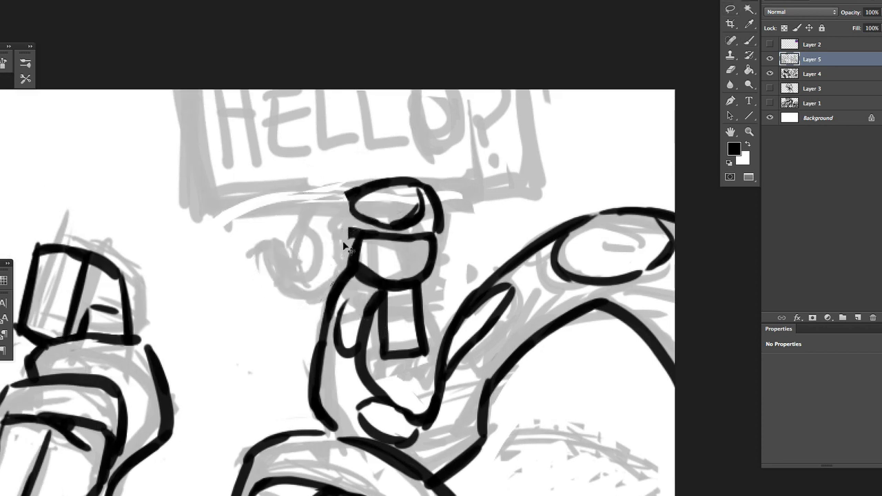
{"action": "key", "text": "b"}
{"action": "mouse_move", "coordinate": [383, 181]}
{"action": "left_mouse_down"}
{"action": "mouse_move", "coordinate": [300, 221]}
{"action": "mouse_move", "coordinate": [266, 255]}
{"action": "mouse_move", "coordinate": [338, 289]}
{"action": "mouse_move", "coordinate": [339, 238]}
{"action": "mouse_move", "coordinate": [362, 234]}
{"action": "left_mouse_up"}
{"action": "key", "text": "ctrl+z"}
{"action": "key", "text": "ctrl+z"}
{"action": "left_click_drag", "start_coordinate": [323, 256], "coordinate": [312, 233]}
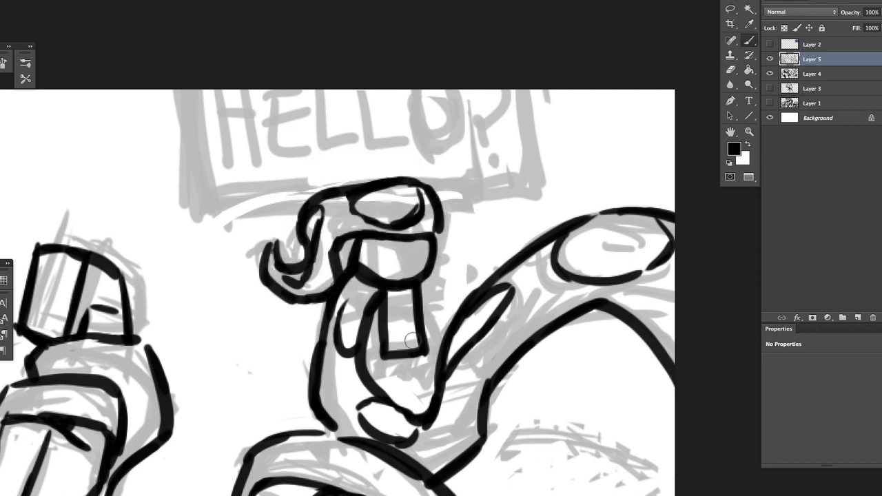
{"action": "left_click_drag", "start_coordinate": [390, 237], "coordinate": [428, 239]}
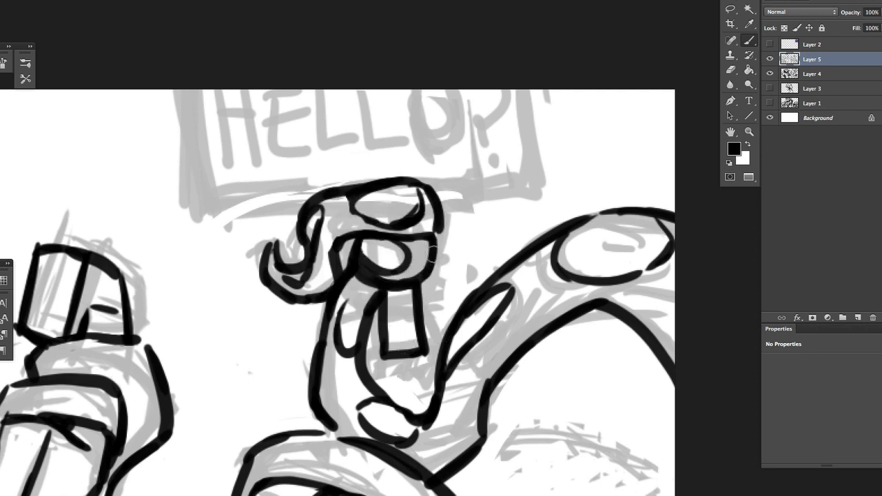
{"action": "left_click_drag", "start_coordinate": [503, 313], "coordinate": [463, 296]}
{"action": "key", "text": "ctrl+z"}
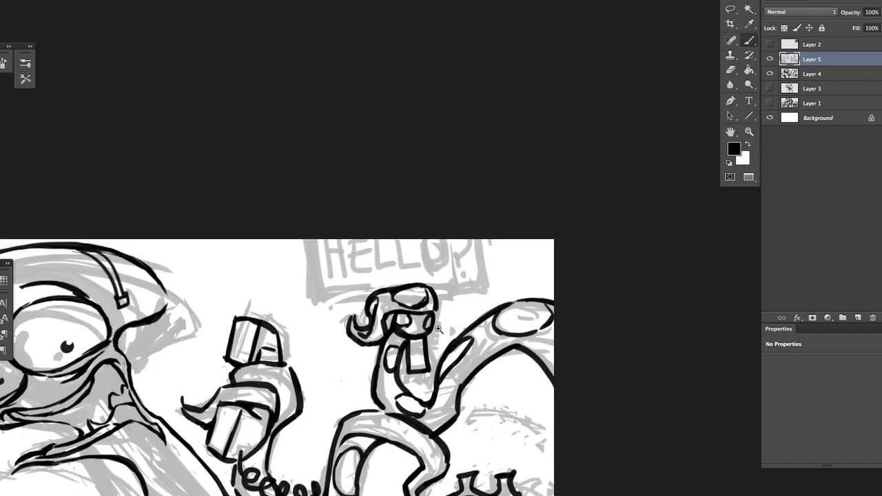
Outline the HELLO sign's right, left and bottom edges
{"action": "left_click_drag", "start_coordinate": [427, 249], "coordinate": [488, 244]}
{"action": "left_click_drag", "start_coordinate": [497, 149], "coordinate": [497, 246]}
{"action": "left_click_drag", "start_coordinate": [199, 155], "coordinate": [310, 255]}
{"action": "mouse_move", "coordinate": [233, 150]}
{"action": "left_mouse_down"}
{"action": "mouse_move", "coordinate": [270, 207]}
{"action": "mouse_move", "coordinate": [276, 245]}
{"action": "left_mouse_up"}
{"action": "key", "text": "ctrl+z"}
On a new empty layer, letter 'HELLO?' across the sign: H, E, two L's, O and question mark
{"action": "key", "text": "ctrl+shift+alt+n"}
{"action": "key", "text": "z"}
{"action": "left_click_drag", "start_coordinate": [228, 153], "coordinate": [227, 229]}
{"action": "left_click_drag", "start_coordinate": [260, 142], "coordinate": [267, 240]}
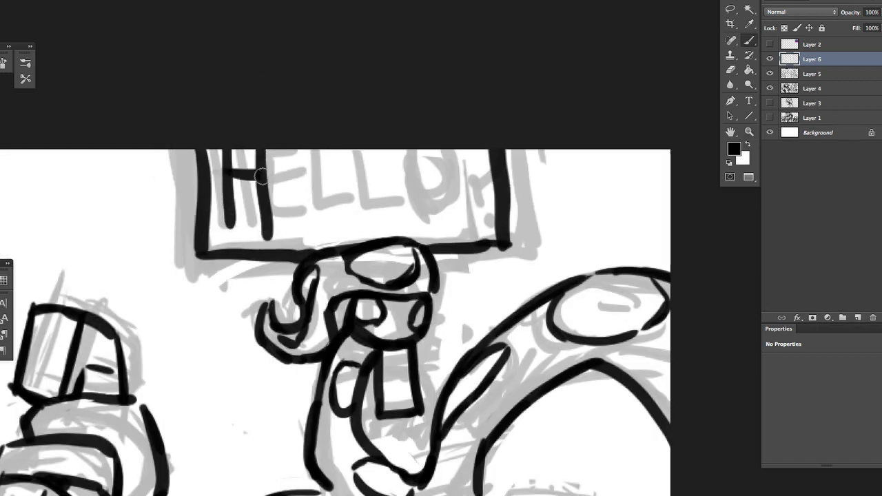
{"action": "key", "text": "ctrl+z"}
{"action": "key", "text": "ctrl+z"}
{"action": "left_click_drag", "start_coordinate": [262, 138], "coordinate": [266, 231]}
{"action": "left_click_drag", "start_coordinate": [226, 172], "coordinate": [263, 171]}
{"action": "mouse_move", "coordinate": [283, 153]}
{"action": "left_mouse_down"}
{"action": "mouse_move", "coordinate": [282, 210]}
{"action": "mouse_move", "coordinate": [314, 214]}
{"action": "left_mouse_up"}
{"action": "mouse_move", "coordinate": [283, 176]}
{"action": "left_mouse_down"}
{"action": "mouse_move", "coordinate": [307, 175]}
{"action": "mouse_move", "coordinate": [353, 218]}
{"action": "left_mouse_up"}
{"action": "mouse_move", "coordinate": [366, 150]}
{"action": "left_mouse_down"}
{"action": "mouse_move", "coordinate": [369, 215]}
{"action": "mouse_move", "coordinate": [402, 215]}
{"action": "left_mouse_up"}
{"action": "left_click_drag", "start_coordinate": [424, 153], "coordinate": [436, 207]}
{"action": "left_click_drag", "start_coordinate": [466, 179], "coordinate": [461, 229]}
Redo the O and question mark, then merge the lettering down into Layer 5
{"action": "key", "text": "ctrl+z"}
{"action": "key", "text": "ctrl+z"}
{"action": "left_click_drag", "start_coordinate": [483, 153], "coordinate": [466, 178]}
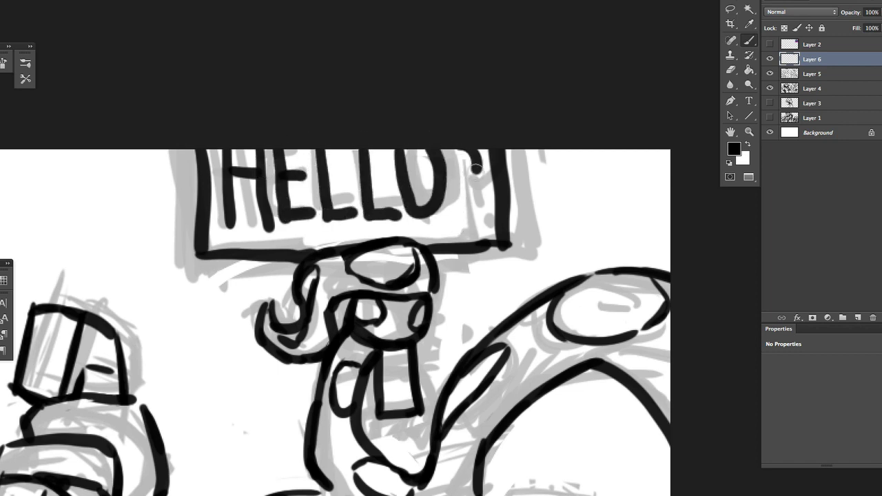
{"action": "key", "text": "ctrl+z"}
{"action": "key", "text": "ctrl+z"}
{"action": "key", "text": "h"}
{"action": "left_click", "coordinate": [406, 200]}
{"action": "left_click_drag", "start_coordinate": [413, 149], "coordinate": [412, 153]}
{"action": "mouse_move", "coordinate": [450, 157]}
{"action": "left_mouse_down"}
{"action": "mouse_move", "coordinate": [463, 186]}
{"action": "mouse_move", "coordinate": [457, 208]}
{"action": "left_mouse_up"}
{"action": "key", "text": "ctrl+z"}
{"action": "key", "text": "h"}
{"action": "left_click_drag", "start_coordinate": [458, 208], "coordinate": [499, 259]}
{"action": "key", "text": "ctrl+e"}
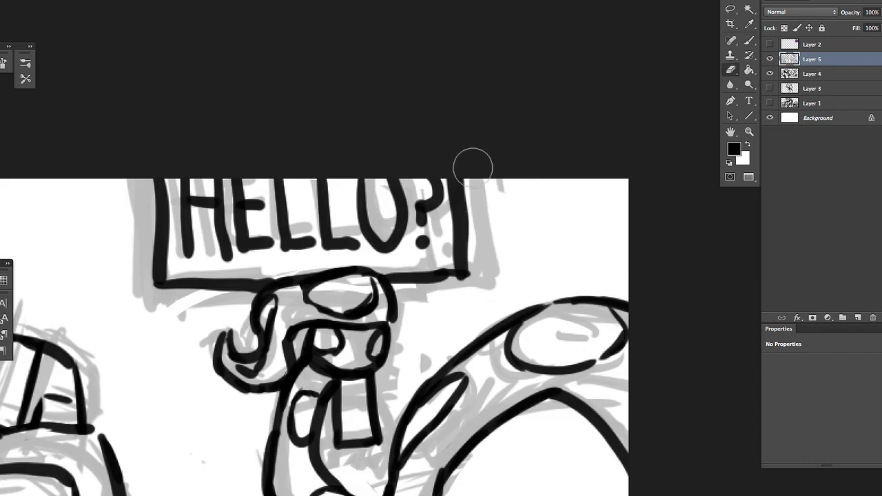
Lasso the sign-holding figure, free-transform it and deselect
{"action": "key", "text": "h"}
{"action": "left_click", "coordinate": [542, 349]}
{"action": "key", "text": "l"}
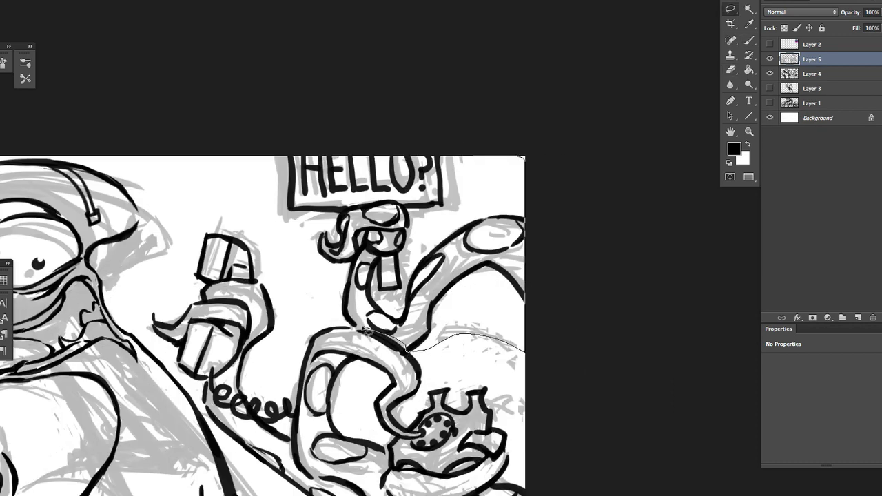
{"action": "left_click_drag", "start_coordinate": [364, 330], "coordinate": [276, 150]}
{"action": "scroll", "coordinate": [404, 255], "scroll_direction": "up", "scroll_amount": 5}
{"action": "scroll", "coordinate": [562, 265], "scroll_direction": "down", "scroll_amount": 4}
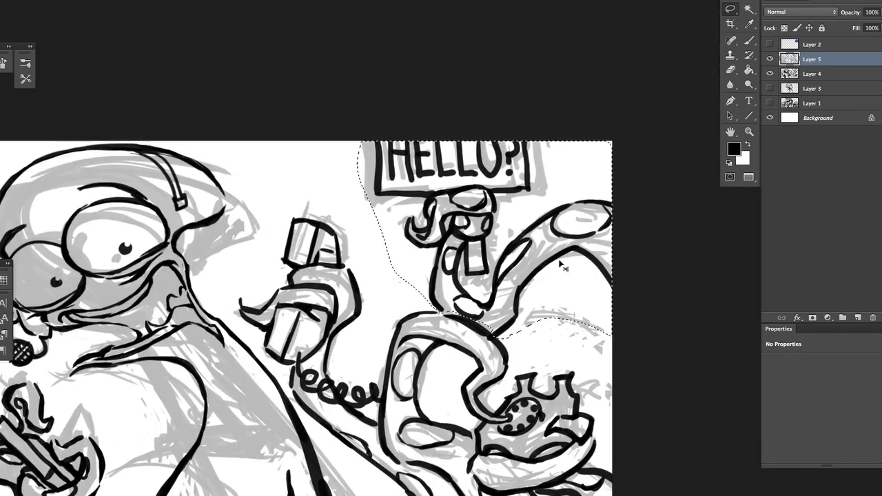
{"action": "key", "text": "ctrl+t"}
{"action": "scroll", "coordinate": [527, 331], "scroll_direction": "up", "scroll_amount": 4}
{"action": "scroll", "coordinate": [528, 331], "scroll_direction": "down", "scroll_amount": 4}
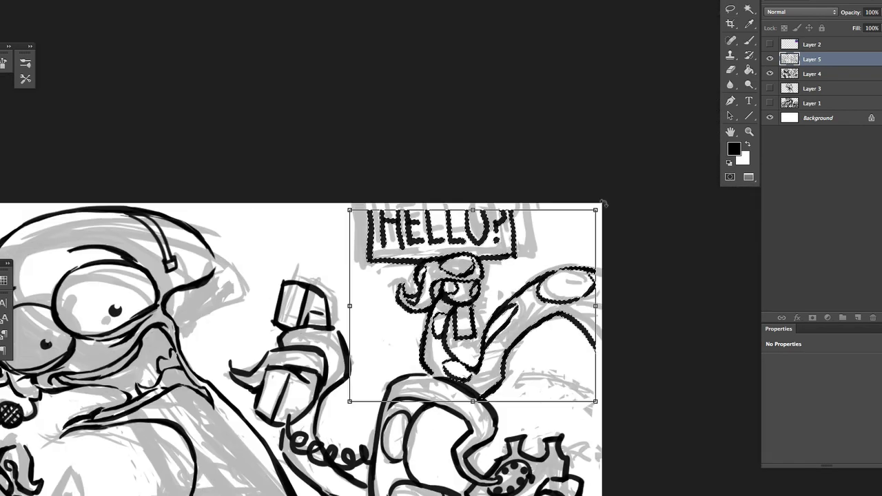
{"action": "key", "text": "Return"}
{"action": "key", "text": "ctrl+d"}
Trim the sign's left border and extend the tops of the H, E and first L
{"action": "scroll", "coordinate": [401, 237], "scroll_direction": "up", "scroll_amount": 4}
{"action": "key", "text": "e"}
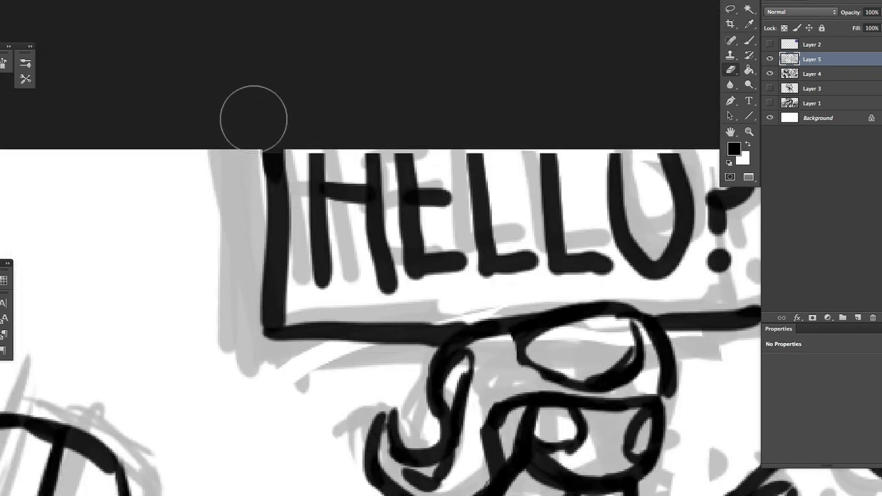
{"action": "mouse_move", "coordinate": [254, 119]}
{"action": "left_mouse_down"}
{"action": "mouse_move", "coordinate": [240, 220]}
{"action": "mouse_move", "coordinate": [241, 331]}
{"action": "left_mouse_up"}
{"action": "key", "text": "b"}
{"action": "left_click_drag", "start_coordinate": [316, 191], "coordinate": [315, 149]}
{"action": "left_click_drag", "start_coordinate": [372, 194], "coordinate": [357, 148]}
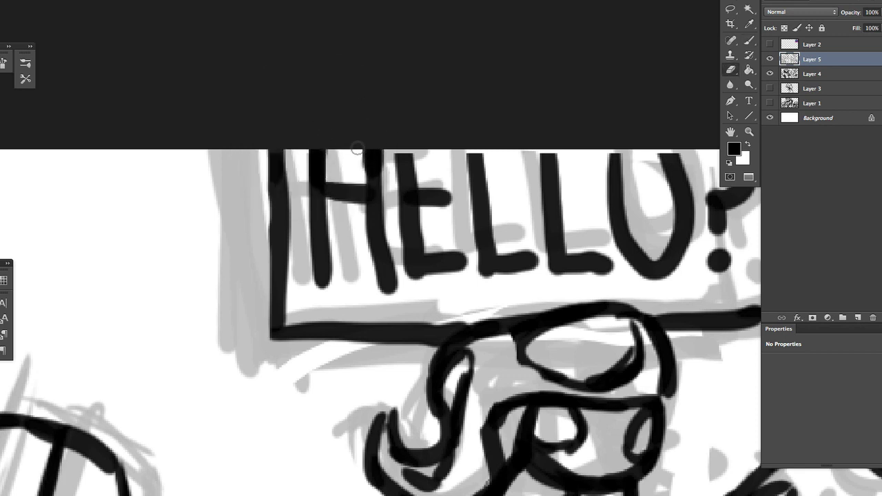
{"action": "key", "text": "b"}
{"action": "left_click_drag", "start_coordinate": [405, 182], "coordinate": [407, 149]}
{"action": "left_click_drag", "start_coordinate": [472, 181], "coordinate": [469, 127]}
Erase the old question mark hook, redraw it and dab a new dot beneath
{"action": "key", "text": "e"}
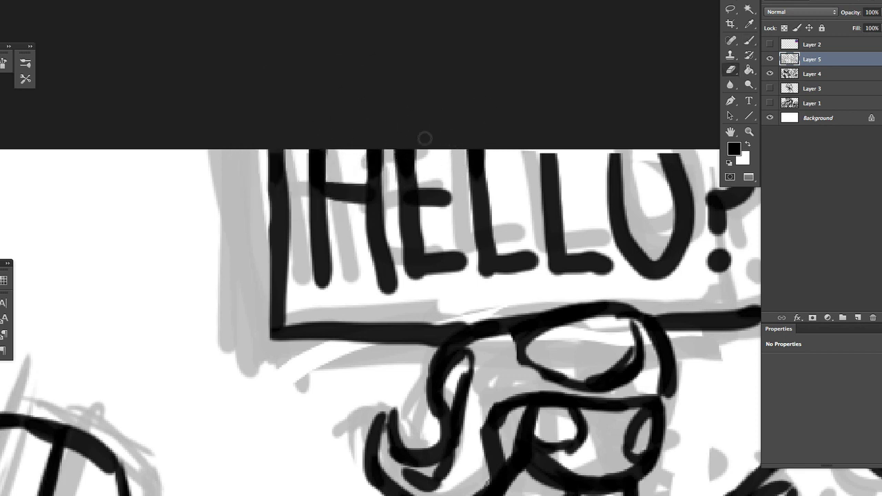
{"action": "scroll", "coordinate": [424, 139], "scroll_direction": "right", "scroll_amount": 3}
{"action": "middle_click", "coordinate": [572, 123]}
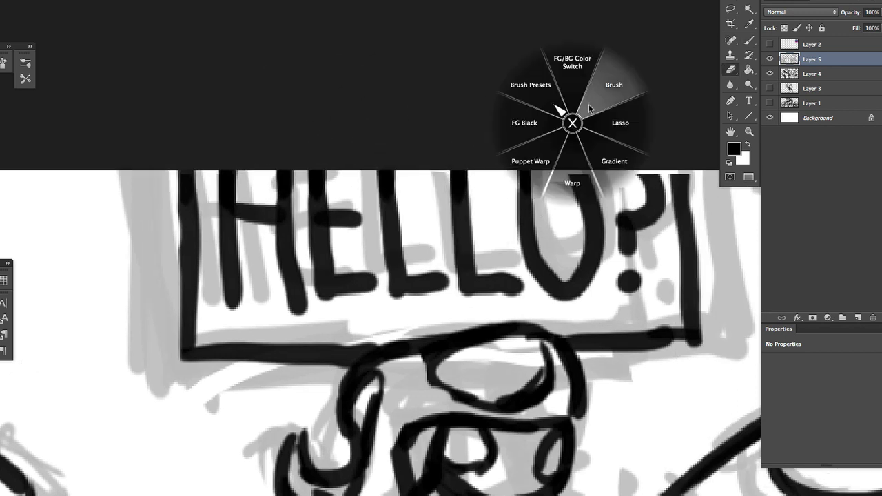
{"action": "left_click", "coordinate": [589, 109]}
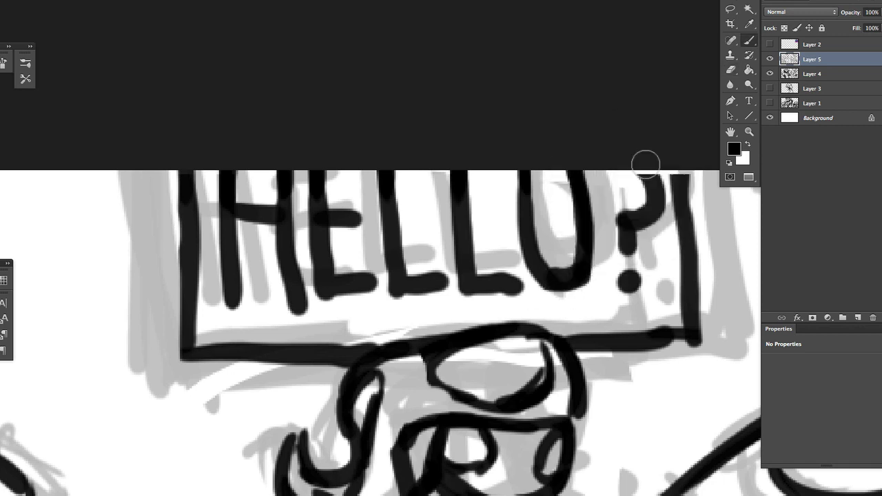
{"action": "key", "text": "e"}
{"action": "left_click_drag", "start_coordinate": [617, 230], "coordinate": [627, 282]}
{"action": "middle_click", "coordinate": [626, 221]}
{"action": "mouse_move", "coordinate": [644, 186]}
{"action": "left_mouse_down"}
{"action": "mouse_move", "coordinate": [641, 234]}
{"action": "mouse_move", "coordinate": [638, 207]}
{"action": "mouse_move", "coordinate": [624, 269]}
{"action": "left_mouse_up"}
{"action": "left_click", "coordinate": [643, 206]}
{"action": "left_click", "coordinate": [630, 293]}
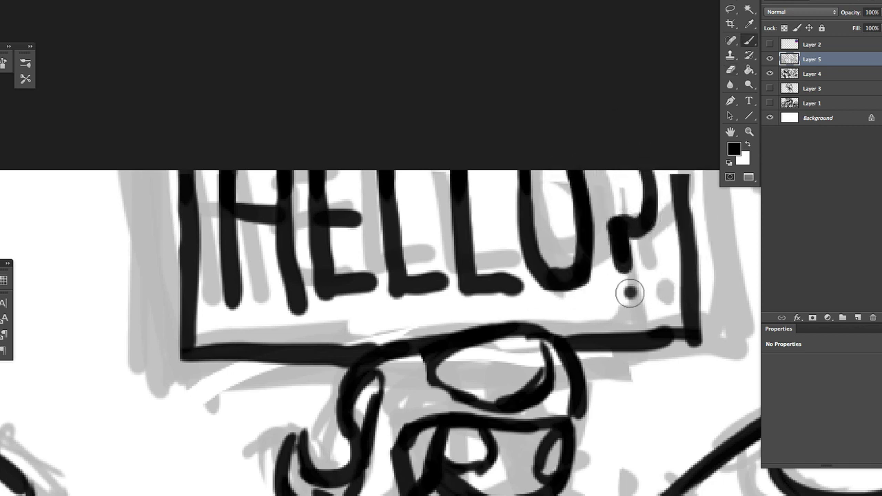
Redraw the sign box's right edge and clean stray lines below the sign
{"action": "scroll", "coordinate": [630, 293], "scroll_direction": "right", "scroll_amount": 4}
{"action": "key", "text": "e"}
{"action": "middle_click", "coordinate": [565, 132]}
{"action": "mouse_move", "coordinate": [569, 314]}
{"action": "left_mouse_down"}
{"action": "mouse_move", "coordinate": [565, 148]}
{"action": "mouse_move", "coordinate": [563, 322]}
{"action": "left_mouse_up"}
{"action": "left_click", "coordinate": [582, 118]}
{"action": "key", "text": "e"}
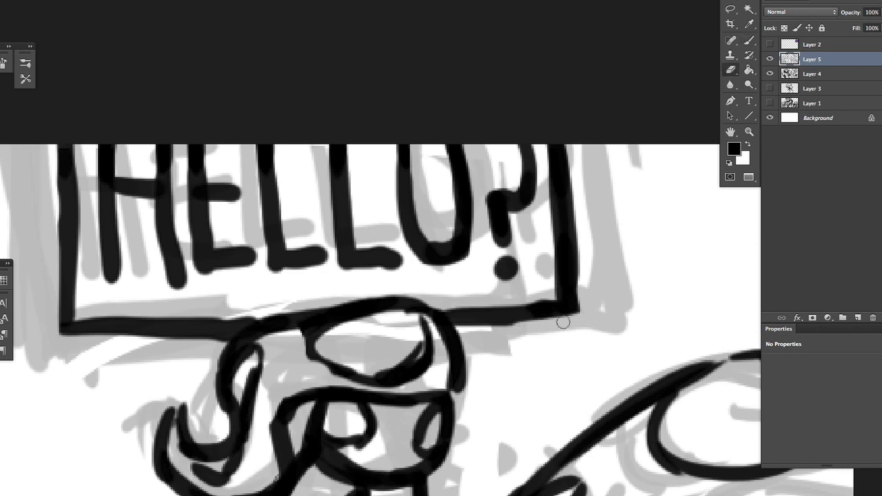
{"action": "scroll", "coordinate": [563, 322], "scroll_direction": "down", "scroll_amount": 5}
{"action": "scroll", "coordinate": [441, 258], "scroll_direction": "up", "scroll_amount": 5}
{"action": "left_click_drag", "start_coordinate": [441, 238], "coordinate": [437, 330]}
Reshape the small figure's chin and right-side curve, erasing stray lines at its base
{"action": "key", "text": "b"}
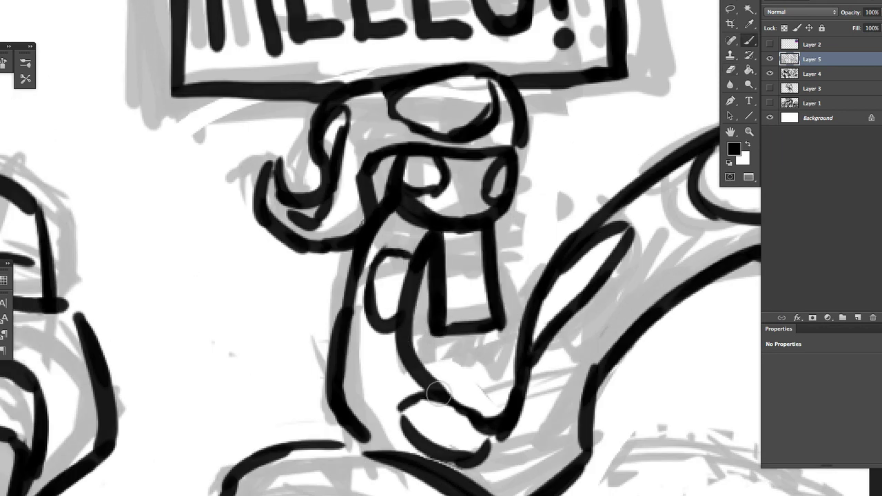
{"action": "left_click_drag", "start_coordinate": [439, 393], "coordinate": [393, 418]}
{"action": "mouse_move", "coordinate": [428, 391]}
{"action": "left_mouse_down"}
{"action": "mouse_move", "coordinate": [491, 419]}
{"action": "mouse_move", "coordinate": [448, 441]}
{"action": "left_mouse_up"}
{"action": "left_click_drag", "start_coordinate": [541, 369], "coordinate": [479, 462]}
{"action": "key", "text": "e"}
{"action": "mouse_move", "coordinate": [510, 427]}
{"action": "left_mouse_down"}
{"action": "mouse_move", "coordinate": [464, 455]}
{"action": "mouse_move", "coordinate": [413, 428]}
{"action": "left_mouse_up"}
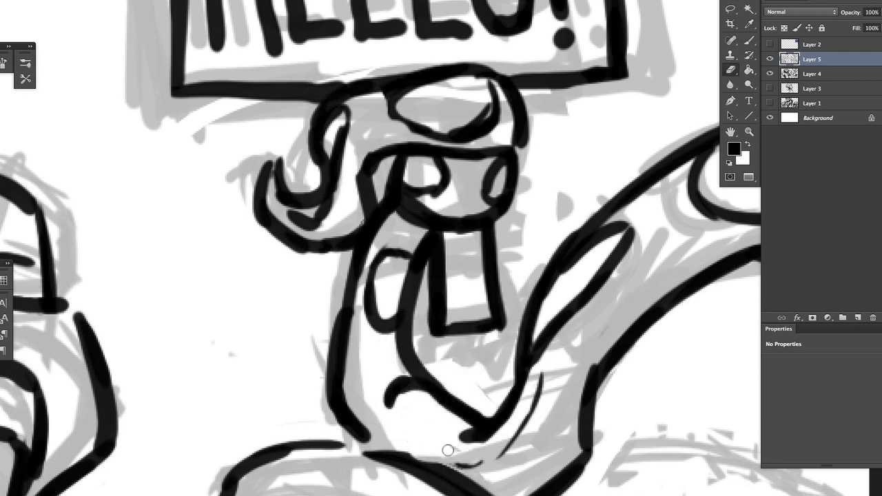
{"action": "left_click_drag", "start_coordinate": [545, 369], "coordinate": [503, 448]}
{"action": "key", "text": "b"}
Zoom out to the whole image and hide the grey sketch on Layer 4
{"action": "left_click", "coordinate": [551, 478], "text": "ctrl+alt"}
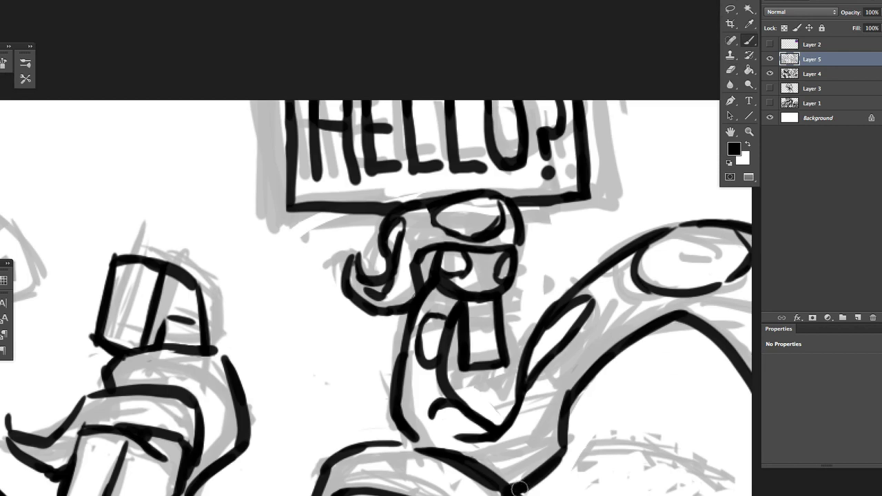
{"action": "left_click", "coordinate": [610, 379], "text": "ctrl+alt"}
{"action": "left_click", "coordinate": [770, 73]}
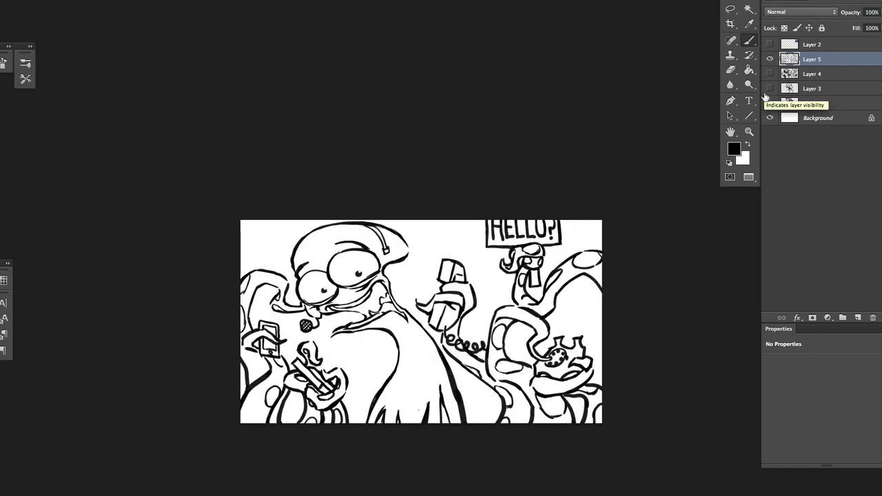
Lasso the main character's head, copy it to its own layer and add an empty layer above
{"action": "key", "text": "l"}
{"action": "left_click", "coordinate": [426, 246], "text": "ctrl"}
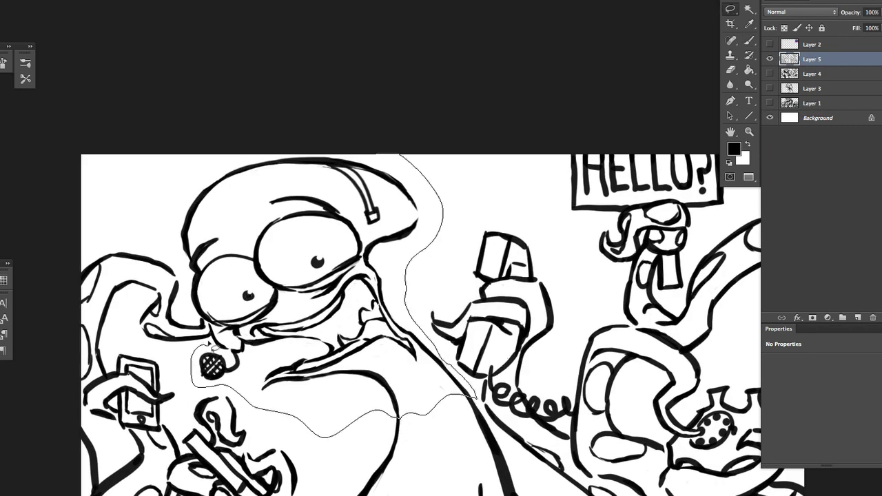
{"action": "left_click_drag", "start_coordinate": [206, 322], "coordinate": [181, 180]}
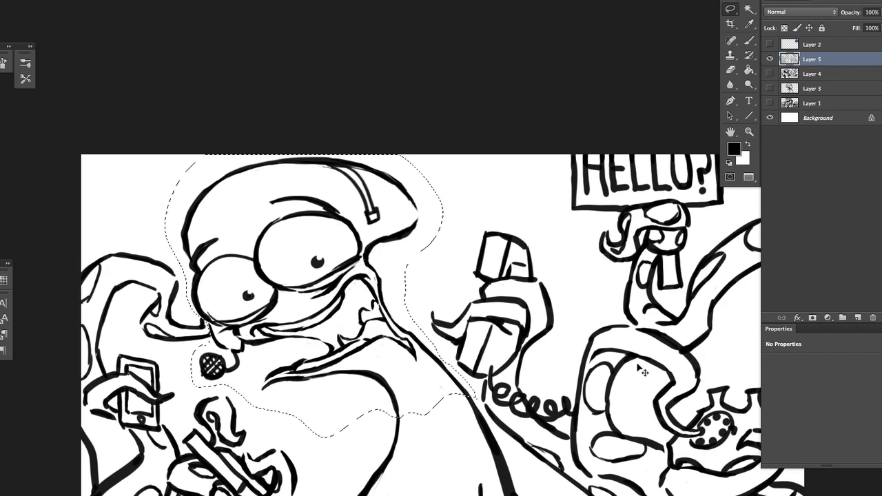
{"action": "key", "text": "ctrl+j"}
{"action": "left_click_drag", "start_coordinate": [414, 324], "coordinate": [443, 373]}
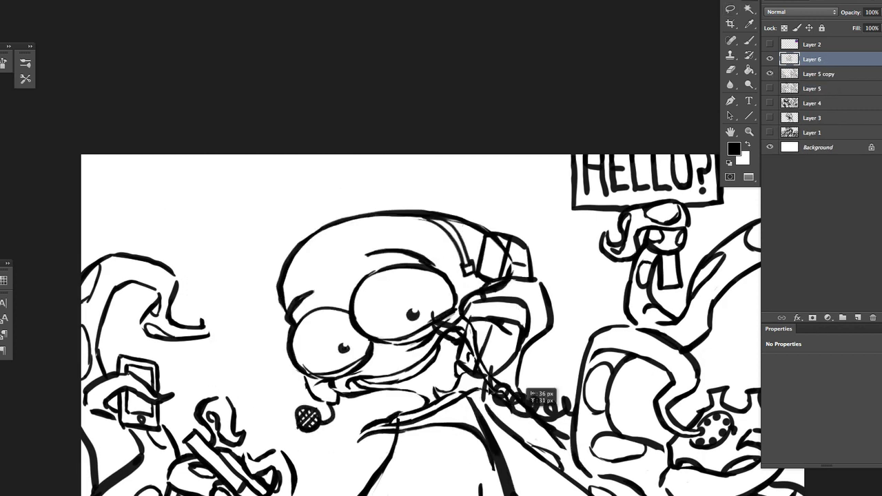
{"action": "key", "text": "ctrl+shift+alt+n"}
Free-transform the head: nudge it up and rotate it about 1.6° clockwise, then apply
{"action": "key", "text": "ctrl+t"}
{"action": "key", "text": "shift+Up"}
{"action": "key", "text": "shift+Up"}
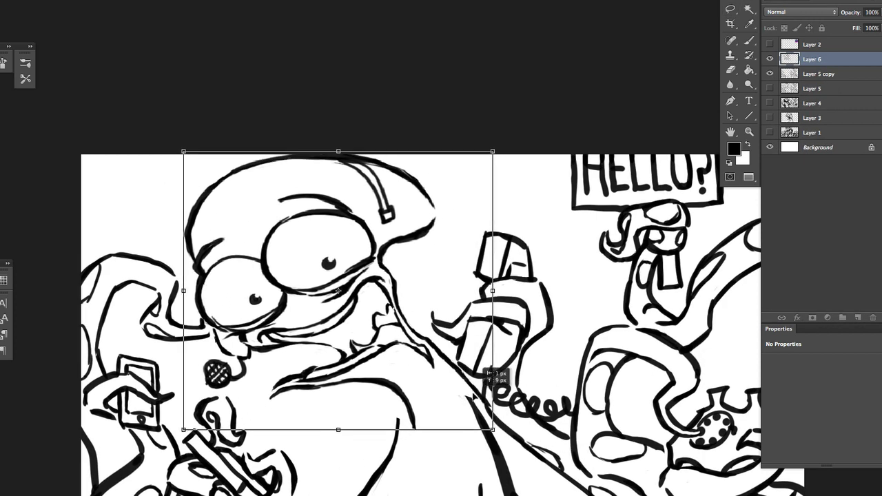
{"action": "left_click_drag", "start_coordinate": [524, 428], "coordinate": [510, 441]}
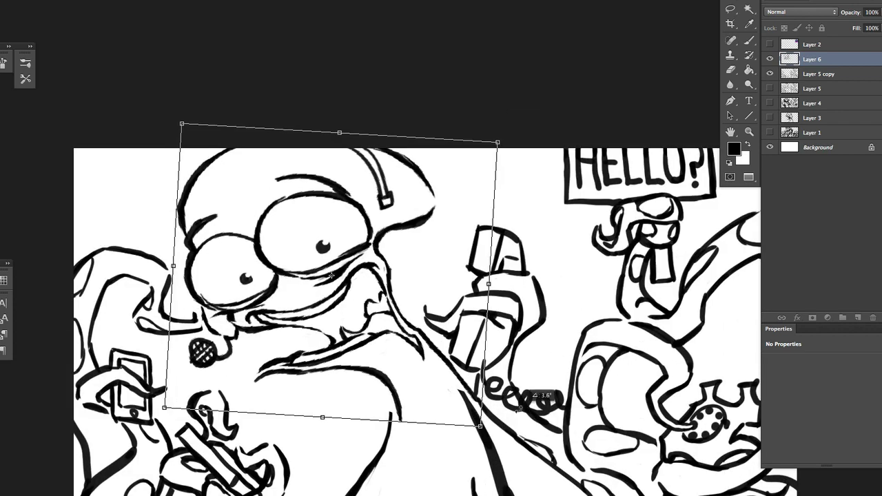
{"action": "left_click_drag", "start_coordinate": [388, 281], "coordinate": [390, 284]}
{"action": "key", "text": "ctrl+minus"}
{"action": "key", "text": "ctrl+plus"}
{"action": "key", "text": "Return"}
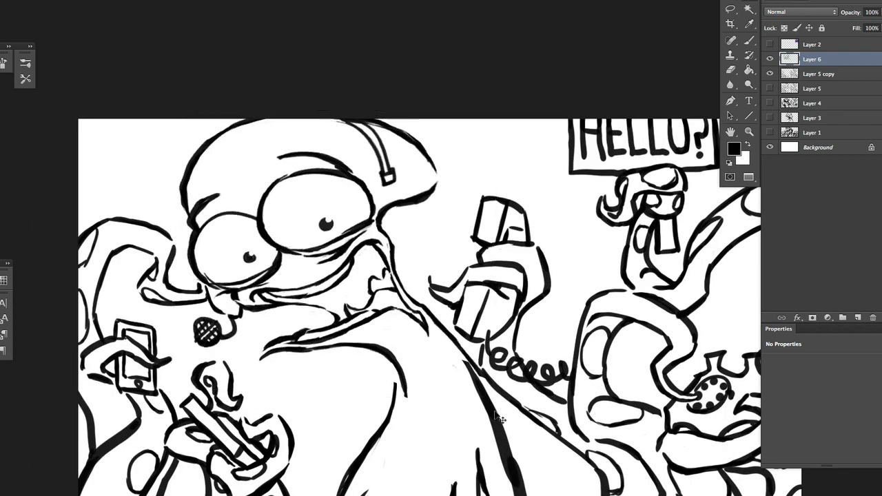
Zoom in and out to check the tilted head, stepping between Layer 5 copy and Layer 6
{"action": "key", "text": "ctrl+minus"}
{"action": "key", "text": "ctrl+plus"}
{"action": "key", "text": "ctrl+minus"}
{"action": "key", "text": "ctrl+minus"}
{"action": "key", "text": "ctrl+plus"}
{"action": "key", "text": "ctrl+plus"}
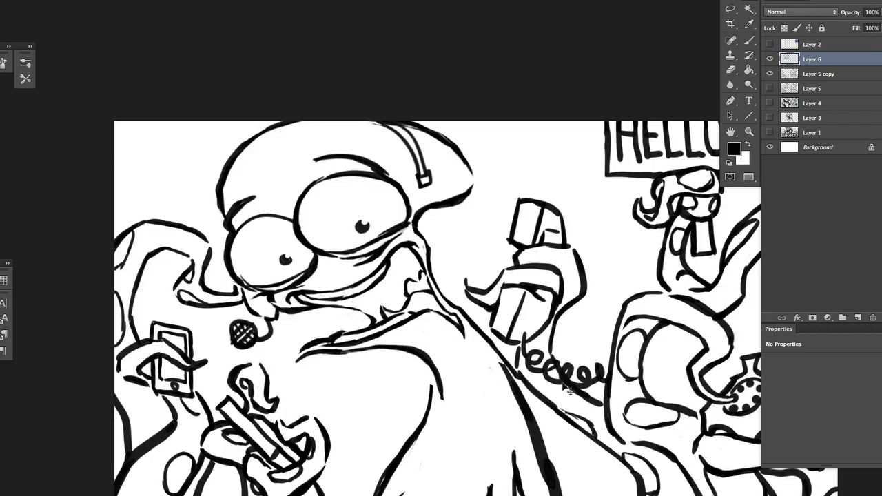
{"action": "key", "text": "alt+bracketleft"}
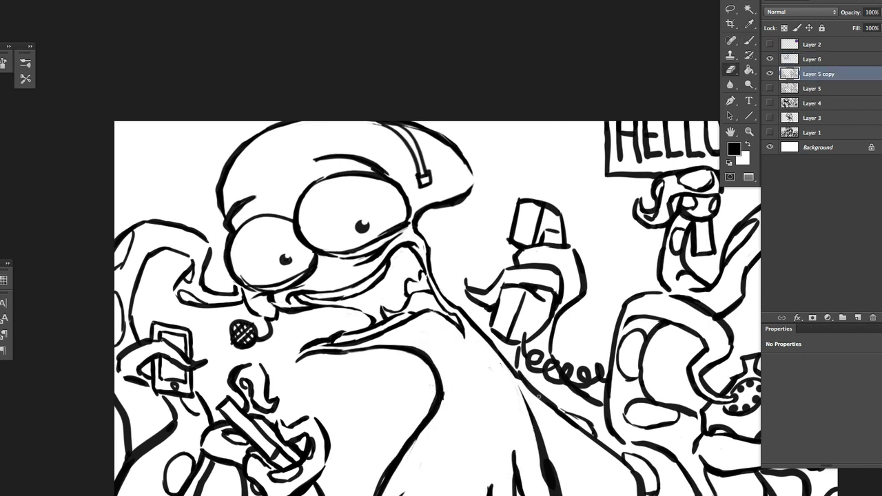
{"action": "key", "text": "alt+bracketright"}
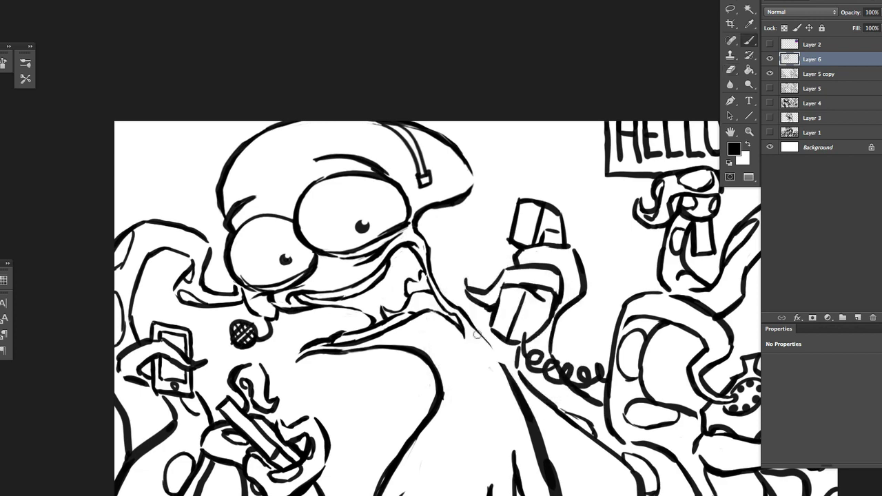
Zoom in on the character's face and remove the empty Layer 6
{"action": "key", "text": "ctrl+plus"}
{"action": "key", "text": "ctrl+plus"}
{"action": "key", "text": "e"}
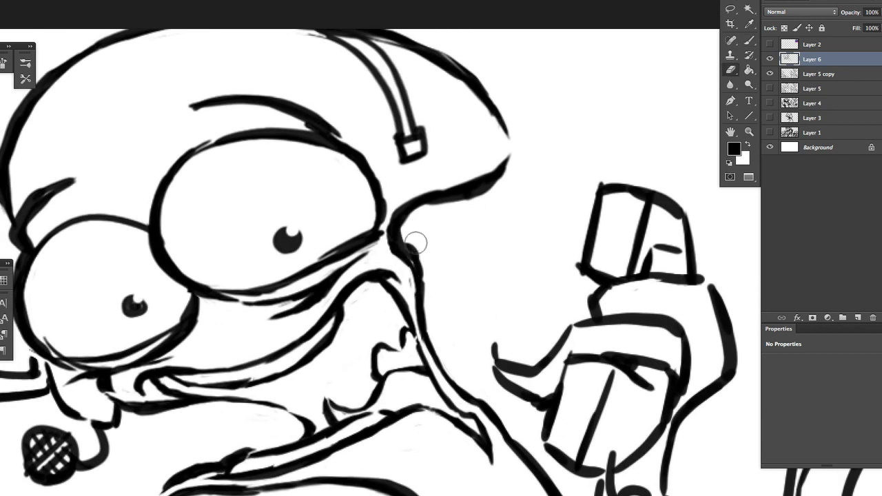
{"action": "key", "text": "b"}
{"action": "scroll", "coordinate": [555, 413], "scroll_direction": "down", "scroll_amount": 5}
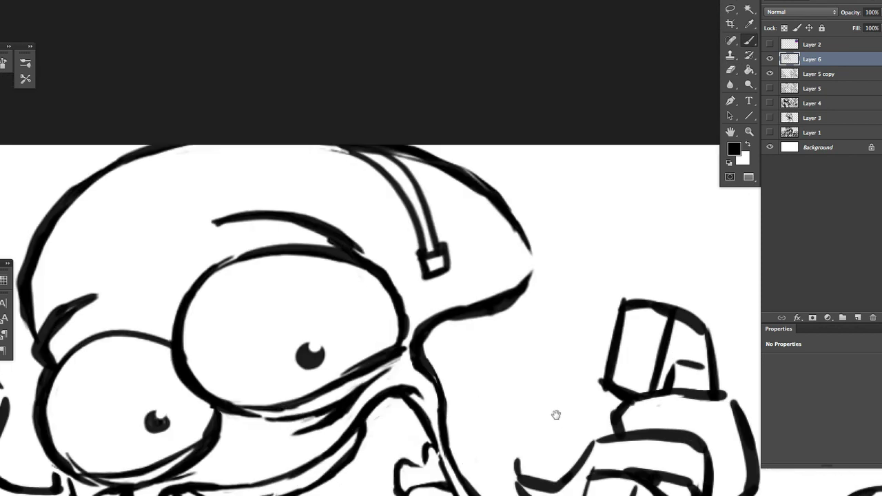
{"action": "scroll", "coordinate": [562, 374], "scroll_direction": "down", "scroll_amount": 5}
{"action": "scroll", "coordinate": [561, 374], "scroll_direction": "right", "scroll_amount": 5}
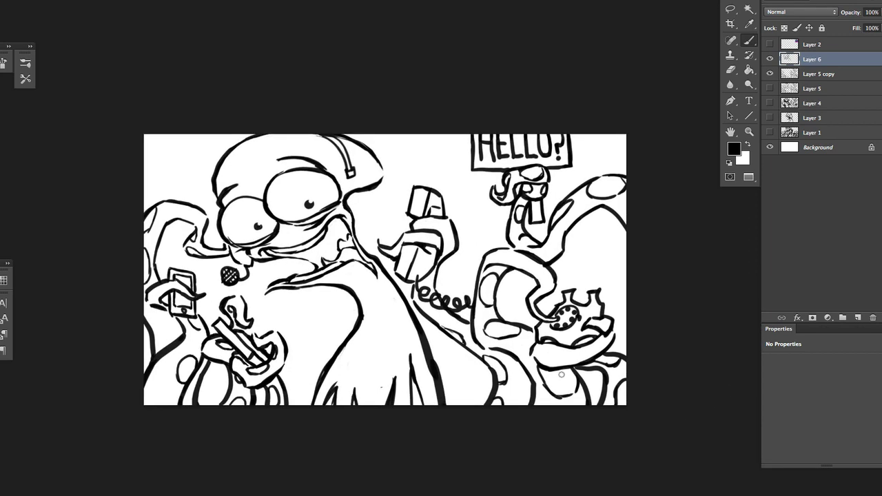
{"action": "key", "text": "ctrl+e"}
Free Transform the selected oval stroke to skew and widen it
{"action": "scroll", "coordinate": [579, 391], "scroll_direction": "up", "scroll_amount": 5}
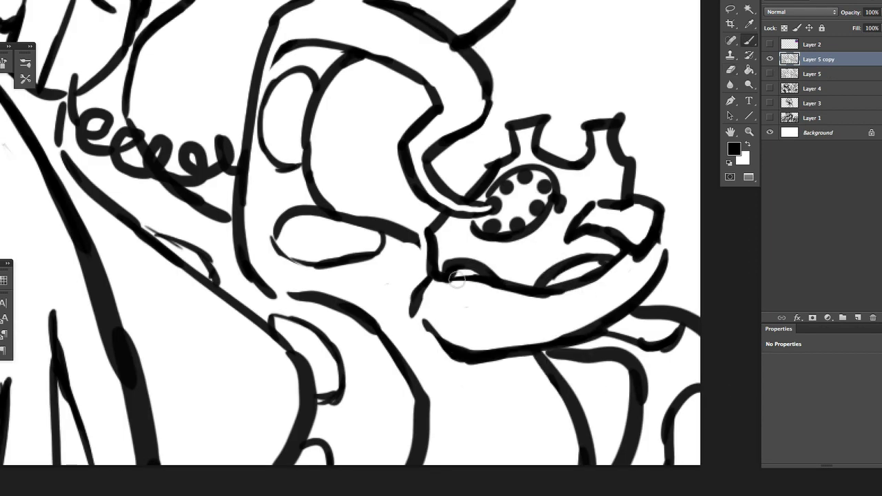
{"action": "scroll", "coordinate": [520, 323], "scroll_direction": "down", "scroll_amount": 5}
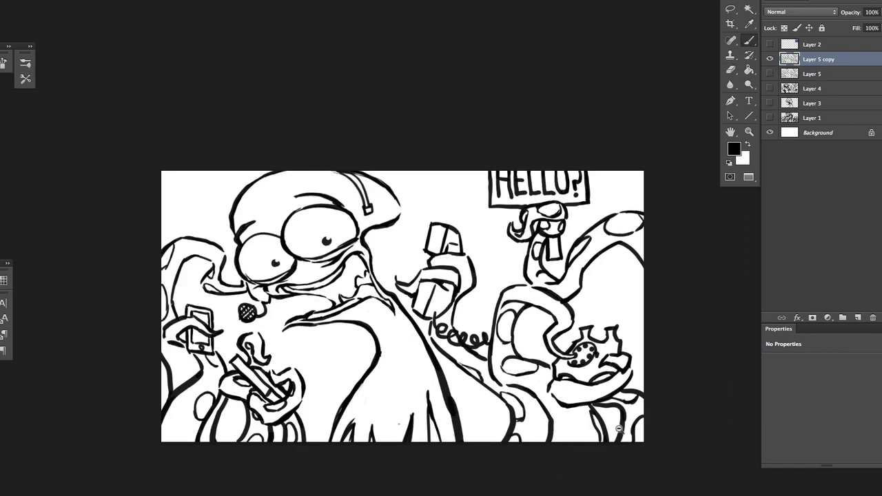
{"action": "scroll", "coordinate": [536, 359], "scroll_direction": "up", "scroll_amount": 4}
{"action": "key", "text": "ctrl+t"}
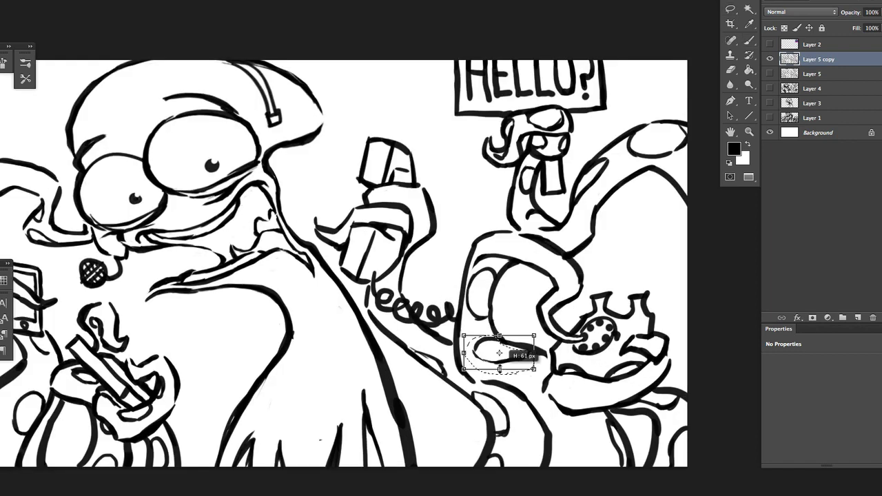
{"action": "mouse_move", "coordinate": [536, 338]}
{"action": "left_mouse_down"}
{"action": "mouse_move", "coordinate": [535, 327]}
{"action": "mouse_move", "coordinate": [547, 353]}
{"action": "left_mouse_up"}
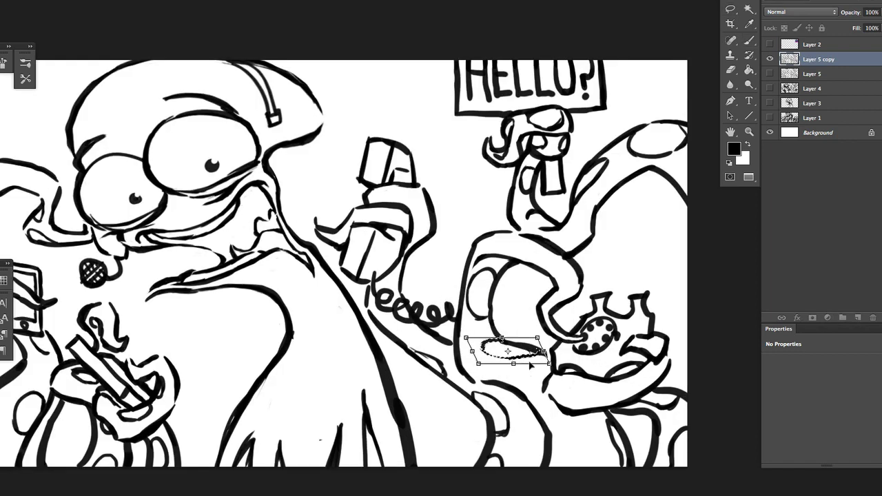
{"action": "key", "text": "Return"}
{"action": "scroll", "coordinate": [583, 375], "scroll_direction": "down", "scroll_amount": 2}
{"action": "scroll", "coordinate": [597, 329], "scroll_direction": "up", "scroll_amount": 2}
Lasso-select a stroke beside the rotary phone
{"action": "key", "text": "e"}
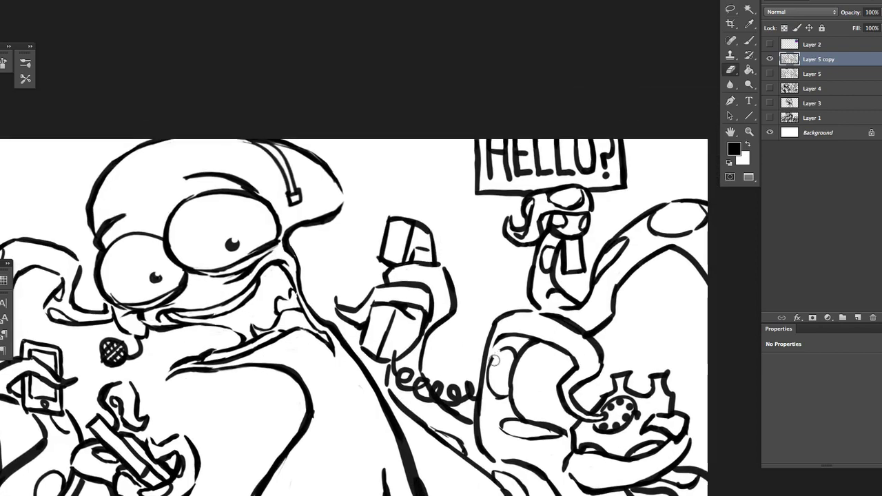
{"action": "scroll", "coordinate": [578, 405], "scroll_direction": "up", "scroll_amount": 1}
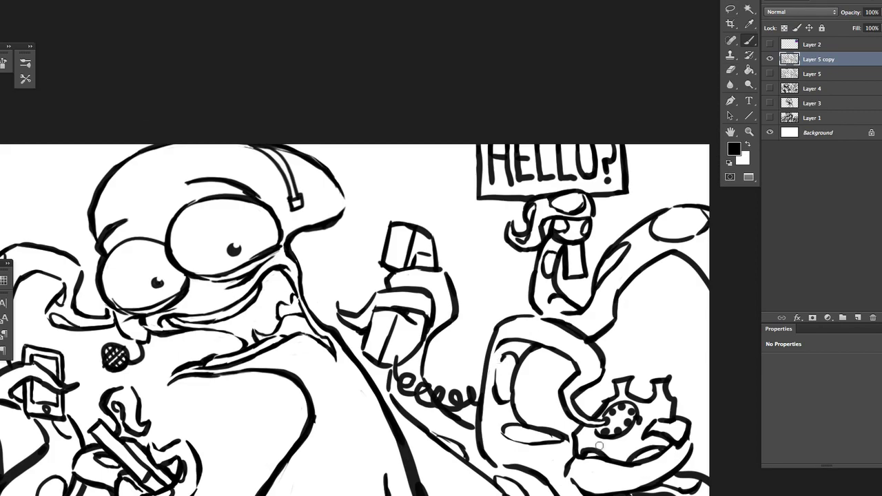
{"action": "key", "text": "ctrl+l"}
{"action": "key", "text": "Escape"}
{"action": "scroll", "coordinate": [514, 390], "scroll_direction": "up", "scroll_amount": 3}
{"action": "key", "text": "l"}
{"action": "mouse_move", "coordinate": [454, 297]}
{"action": "left_mouse_down"}
{"action": "mouse_move", "coordinate": [482, 399]}
{"action": "mouse_move", "coordinate": [551, 379]}
{"action": "left_mouse_up"}
Brush bolder strokes over the coiled phone-cord loops near the phone and sign
{"action": "key", "text": "h"}
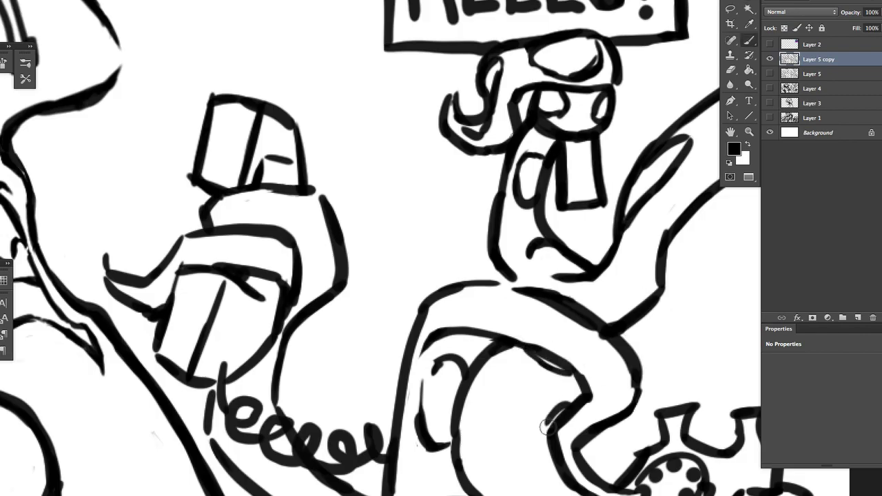
{"action": "left_click_drag", "start_coordinate": [548, 427], "coordinate": [619, 386]}
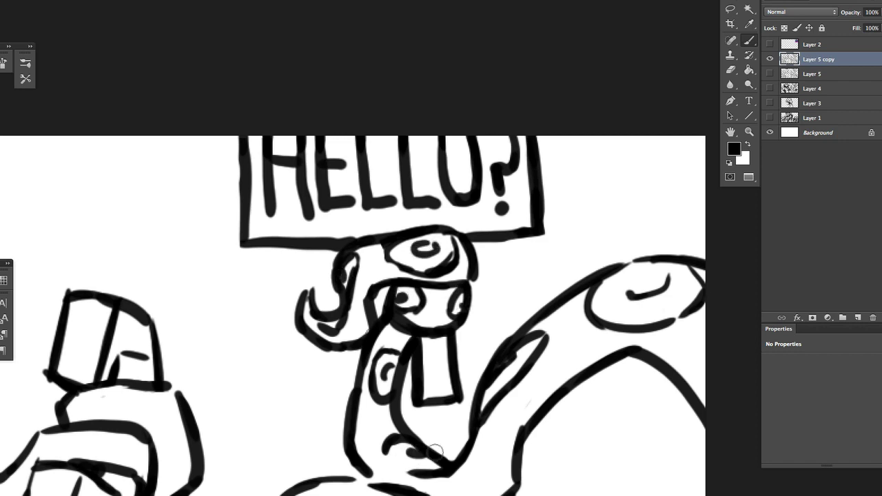
{"action": "scroll", "coordinate": [436, 452], "scroll_direction": "down", "scroll_amount": 4}
{"action": "scroll", "coordinate": [547, 379], "scroll_direction": "up", "scroll_amount": 2}
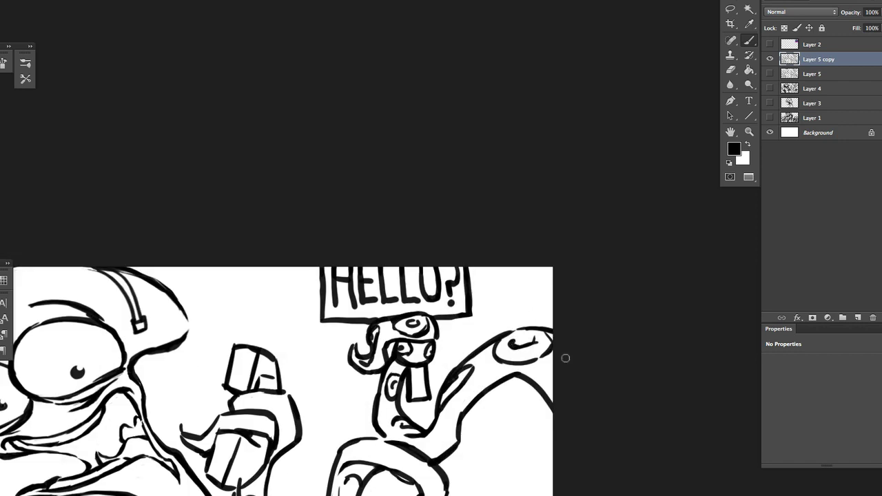
{"action": "key", "text": "b"}
{"action": "scroll", "coordinate": [473, 365], "scroll_direction": "up", "scroll_amount": 2}
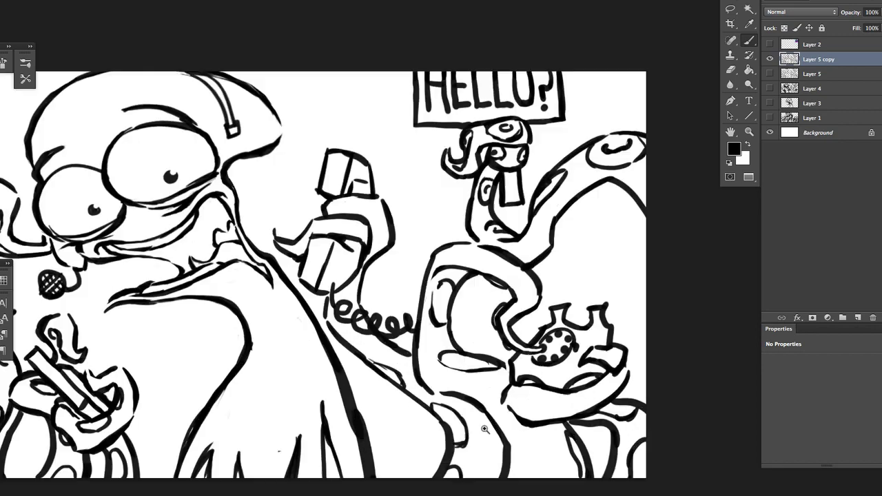
{"action": "scroll", "coordinate": [427, 406], "scroll_direction": "up", "scroll_amount": 2}
{"action": "scroll", "coordinate": [399, 413], "scroll_direction": "down", "scroll_amount": 3}
{"action": "scroll", "coordinate": [434, 410], "scroll_direction": "up", "scroll_amount": 2}
{"action": "scroll", "coordinate": [433, 409], "scroll_direction": "up", "scroll_amount": 3}
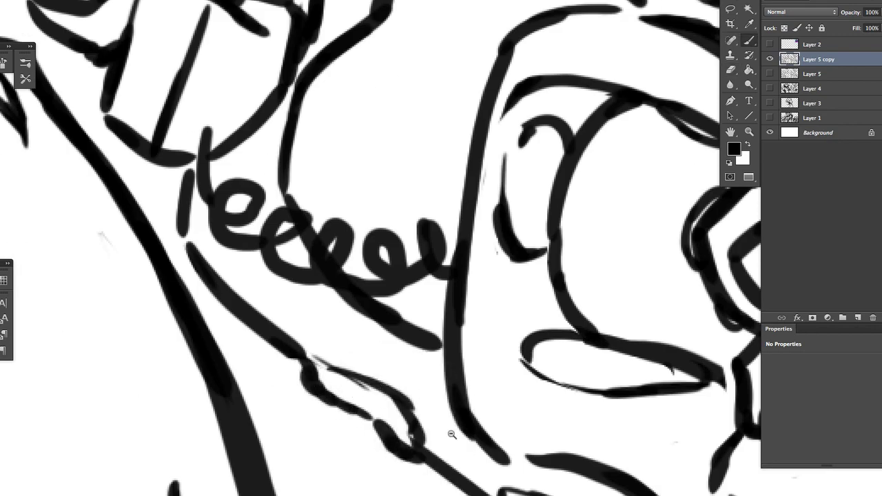
{"action": "scroll", "coordinate": [348, 414], "scroll_direction": "down", "scroll_amount": 2}
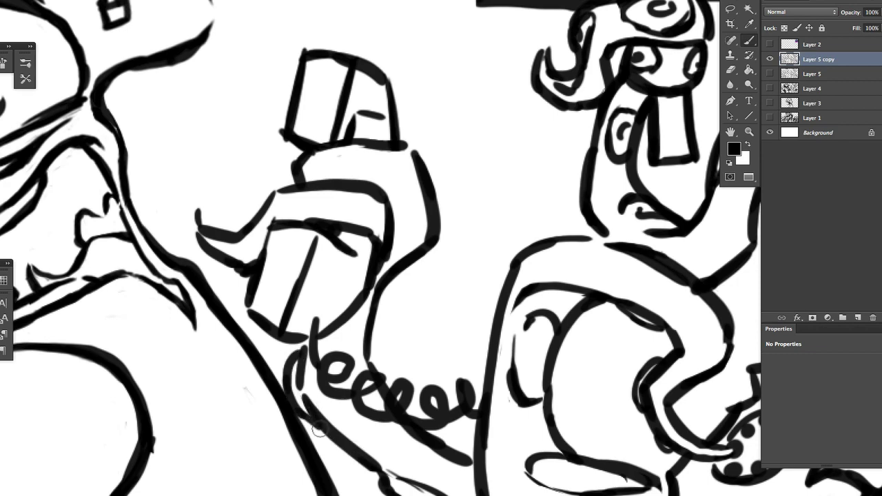
{"action": "scroll", "coordinate": [432, 446], "scroll_direction": "up", "scroll_amount": 2}
{"action": "scroll", "coordinate": [266, 401], "scroll_direction": "down", "scroll_amount": 4}
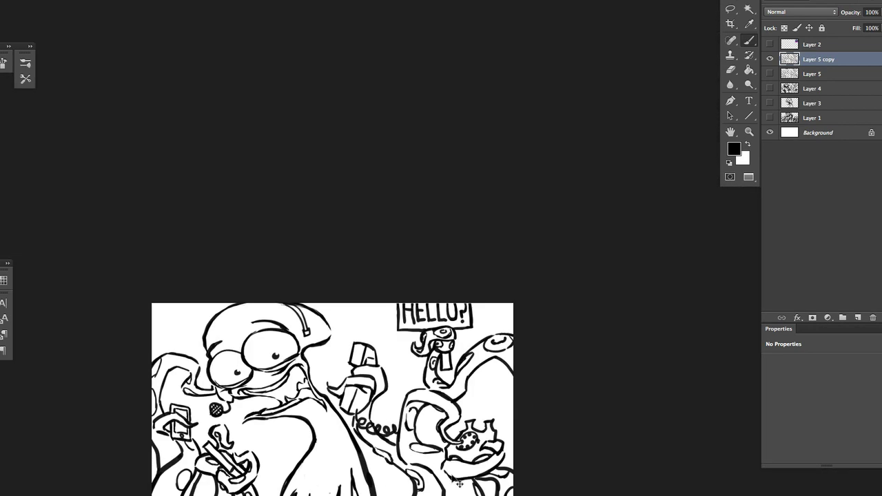
{"action": "scroll", "coordinate": [355, 335], "scroll_direction": "up", "scroll_amount": 4}
{"action": "key", "text": "e"}
{"action": "left_click", "coordinate": [387, 274]}
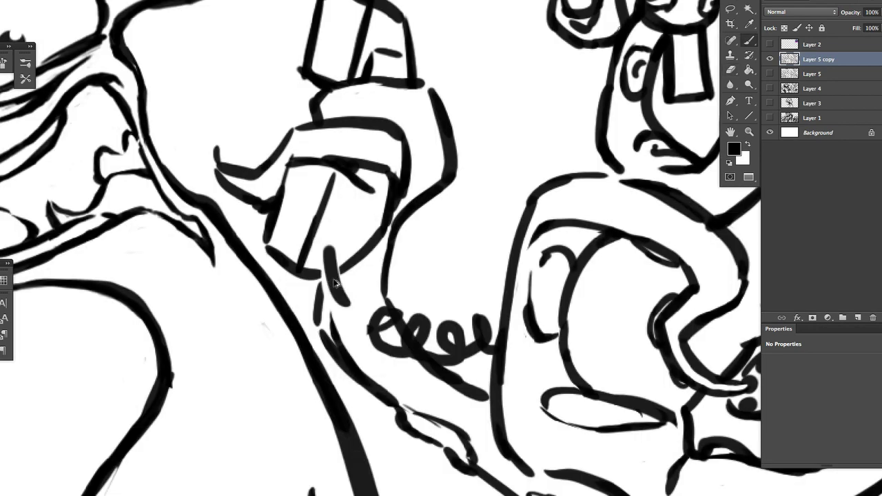
{"action": "left_click_drag", "start_coordinate": [333, 258], "coordinate": [377, 291]}
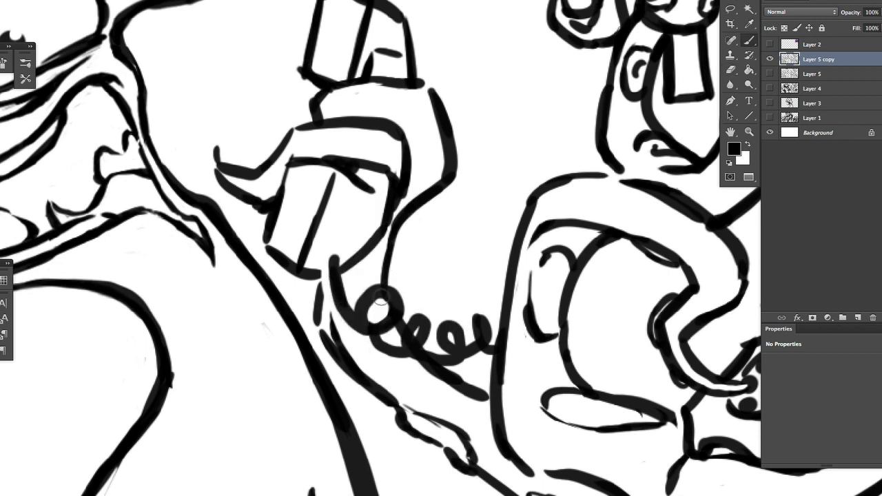
{"action": "left_click_drag", "start_coordinate": [399, 355], "coordinate": [464, 337]}
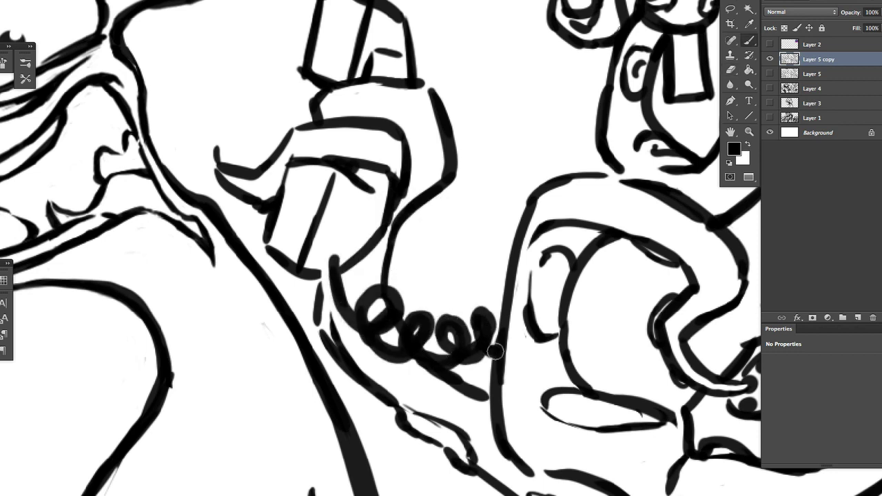
Show the grey rough sketch layer and draw a curled stroke inside the mouth
{"action": "key", "text": "ctrl+minus"}
{"action": "key", "text": "ctrl+minus"}
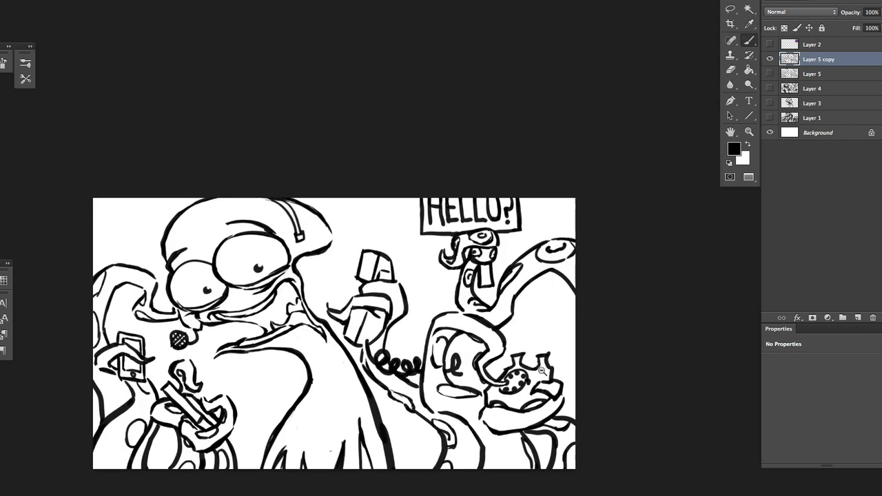
{"action": "left_click", "coordinate": [769, 88]}
{"action": "key", "text": "ctrl+plus"}
{"action": "key", "text": "ctrl+plus"}
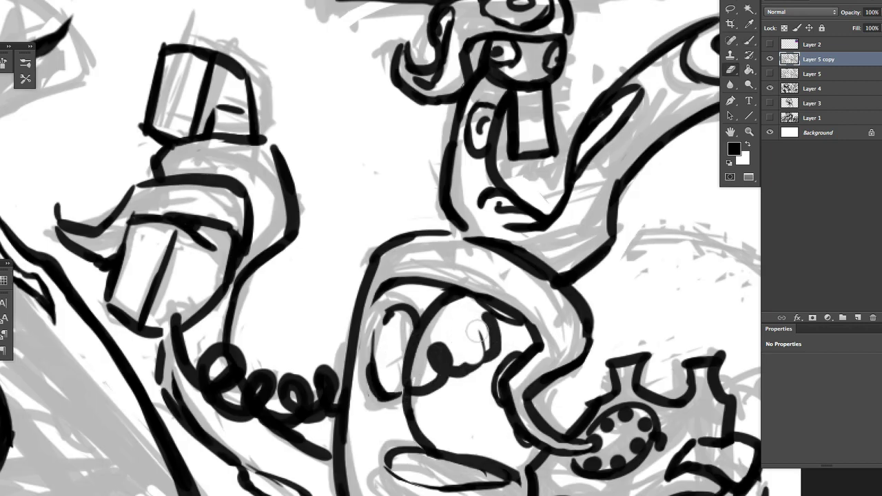
{"action": "key", "text": "ctrl+z"}
{"action": "left_click_drag", "start_coordinate": [448, 362], "coordinate": [467, 334]}
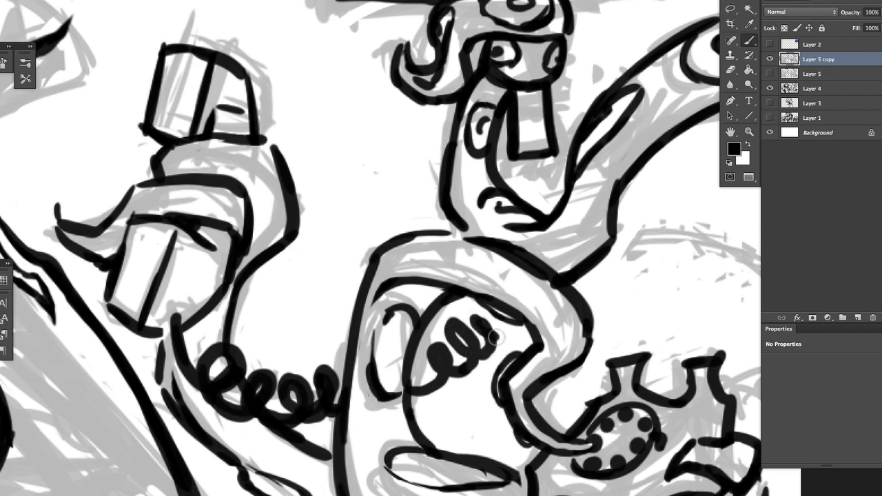
Select the new mouth scribble and rotate it clockwise to fit the mouth
{"action": "scroll", "coordinate": [568, 311], "scroll_direction": "up", "scroll_amount": 2}
{"action": "scroll", "coordinate": [568, 312], "scroll_direction": "right", "scroll_amount": 2}
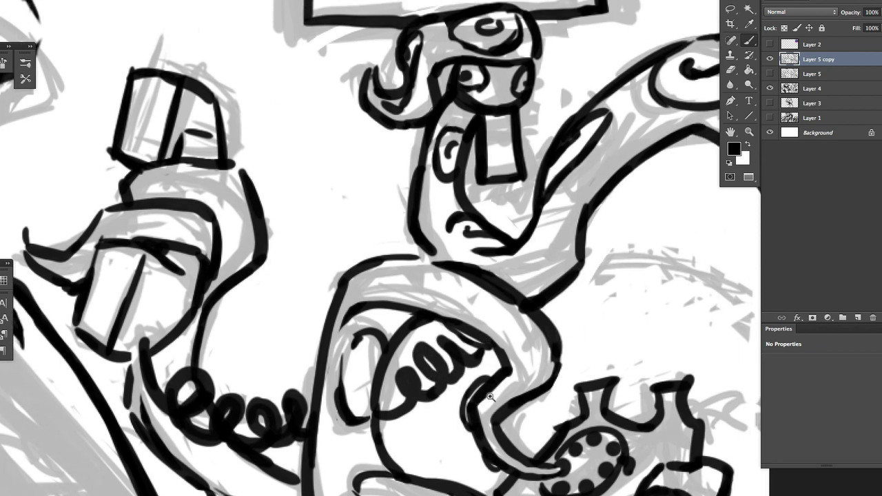
{"action": "scroll", "coordinate": [490, 397], "scroll_direction": "down", "scroll_amount": 1}
{"action": "scroll", "coordinate": [490, 397], "scroll_direction": "right", "scroll_amount": 1}
{"action": "key", "text": "l"}
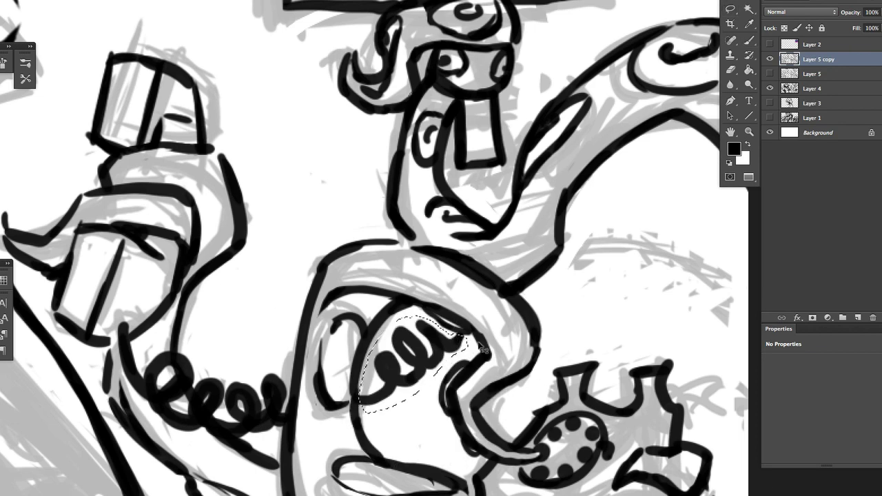
{"action": "key", "text": "ctrl+t"}
{"action": "left_click_drag", "start_coordinate": [482, 348], "coordinate": [486, 306]}
{"action": "left_click_drag", "start_coordinate": [428, 409], "coordinate": [345, 414]}
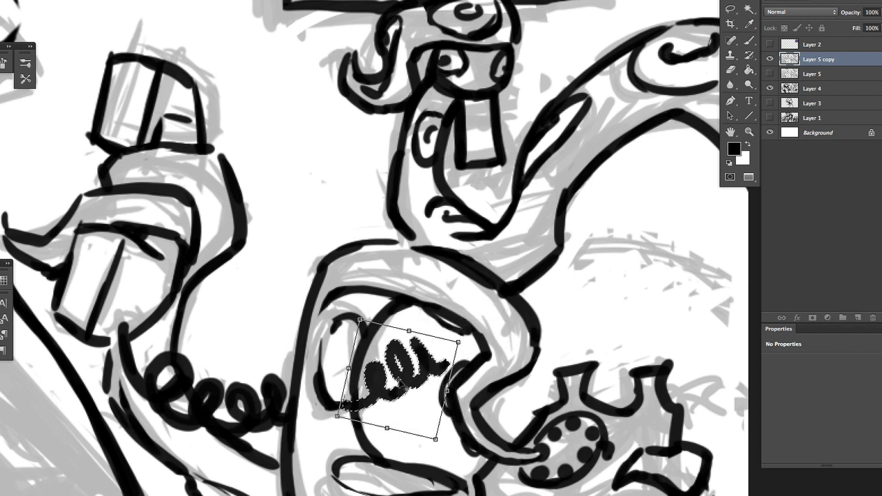
{"action": "key", "text": "Return"}
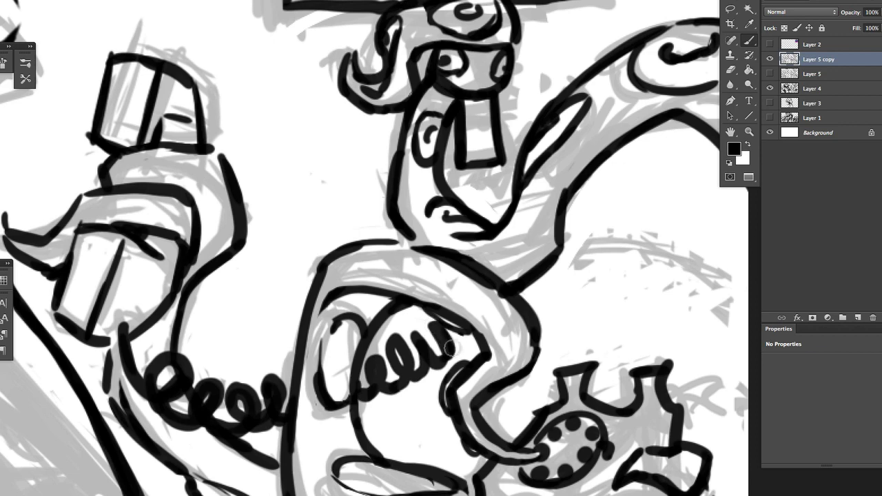
Undo the last loops of the mouth coil
{"action": "key", "text": "h"}
{"action": "left_click_drag", "start_coordinate": [457, 349], "coordinate": [491, 354]}
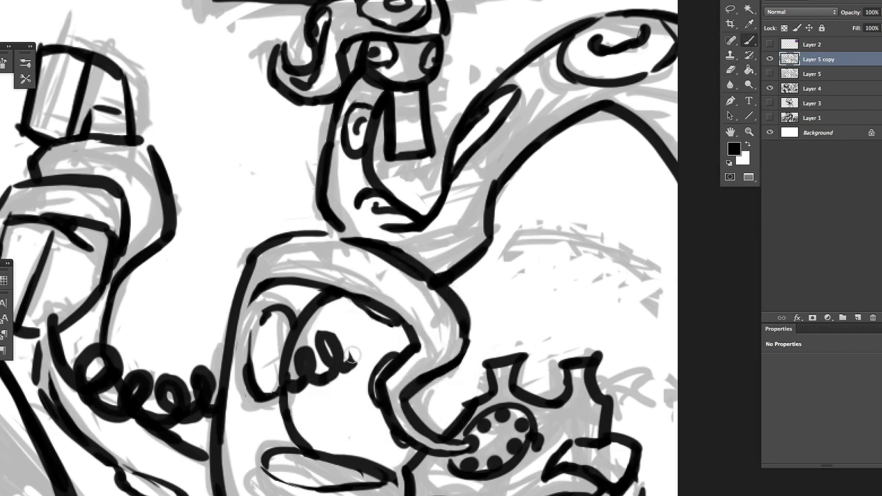
{"action": "key", "text": "ctrl+z"}
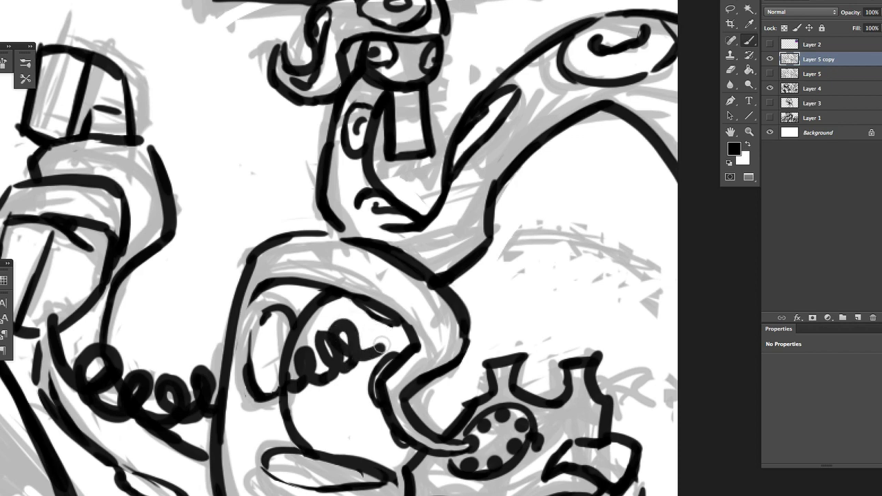
{"action": "key", "text": "h"}
{"action": "mouse_move", "coordinate": [379, 348]}
{"action": "left_mouse_down"}
{"action": "mouse_move", "coordinate": [325, 366]}
{"action": "mouse_move", "coordinate": [372, 414]}
{"action": "mouse_move", "coordinate": [466, 472]}
{"action": "left_mouse_up"}
{"action": "key", "text": "ctrl+z"}
{"action": "key", "text": "h"}
Erase the coil loops inside the mouth and the phone-cord loops
{"action": "key", "text": "e"}
{"action": "mouse_move", "coordinate": [483, 338]}
{"action": "left_mouse_down"}
{"action": "mouse_move", "coordinate": [470, 393]}
{"action": "mouse_move", "coordinate": [519, 365]}
{"action": "left_mouse_up"}
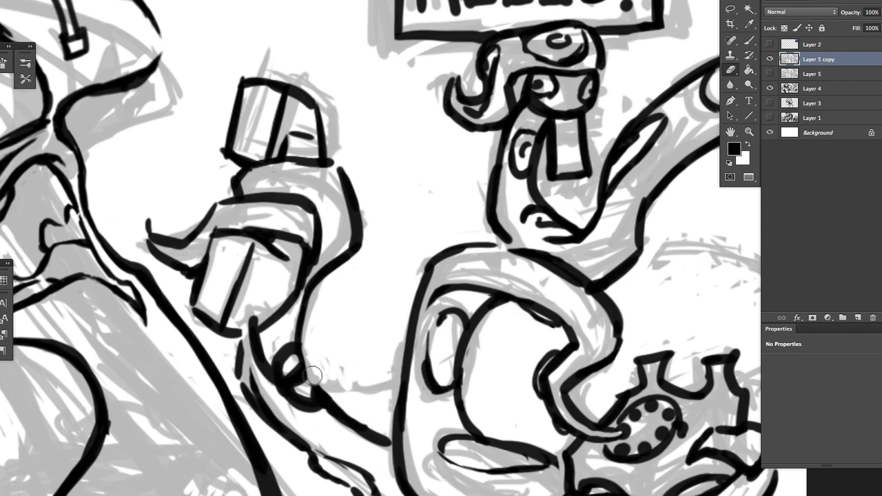
{"action": "mouse_move", "coordinate": [312, 376]}
{"action": "left_mouse_down"}
{"action": "mouse_move", "coordinate": [310, 397]}
{"action": "mouse_move", "coordinate": [296, 324]}
{"action": "left_mouse_up"}
Add a new layer and try out strokes near the tentacle and bottle, undoing some
{"action": "key", "text": "b"}
{"action": "key", "text": "h"}
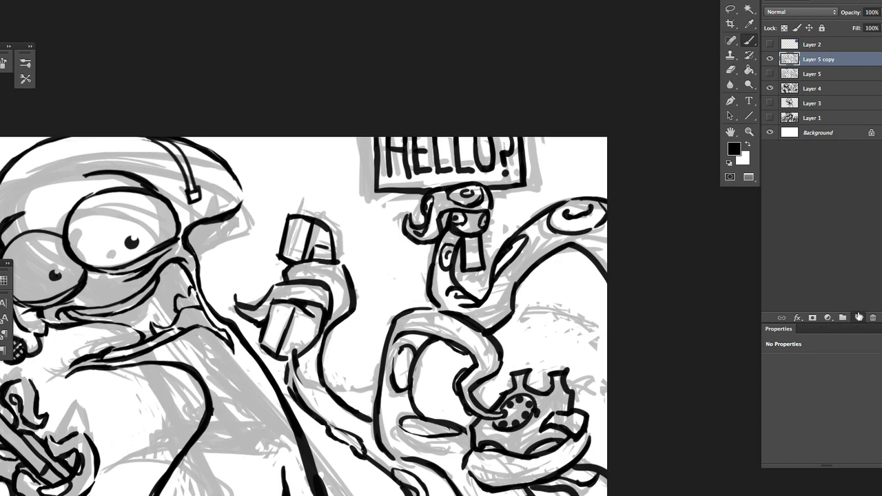
{"action": "left_click", "coordinate": [859, 317]}
{"action": "left_click_drag", "start_coordinate": [329, 393], "coordinate": [596, 329]}
{"action": "key", "text": "ctrl+z"}
{"action": "left_click_drag", "start_coordinate": [293, 365], "coordinate": [374, 441]}
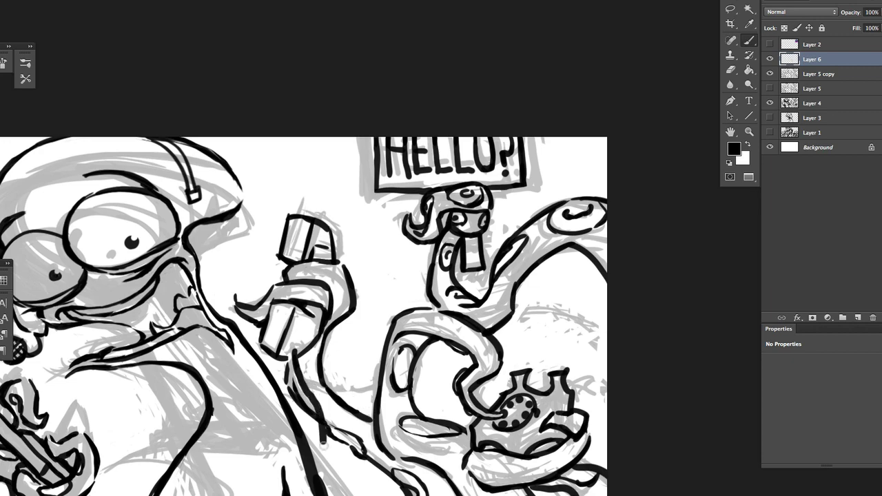
{"action": "key", "text": "ctrl+plus"}
{"action": "left_click_drag", "start_coordinate": [227, 180], "coordinate": [376, 221]}
{"action": "left_click_drag", "start_coordinate": [358, 190], "coordinate": [390, 224]}
{"action": "left_click_drag", "start_coordinate": [344, 334], "coordinate": [412, 469]}
{"action": "key", "text": "ctrl+minus"}
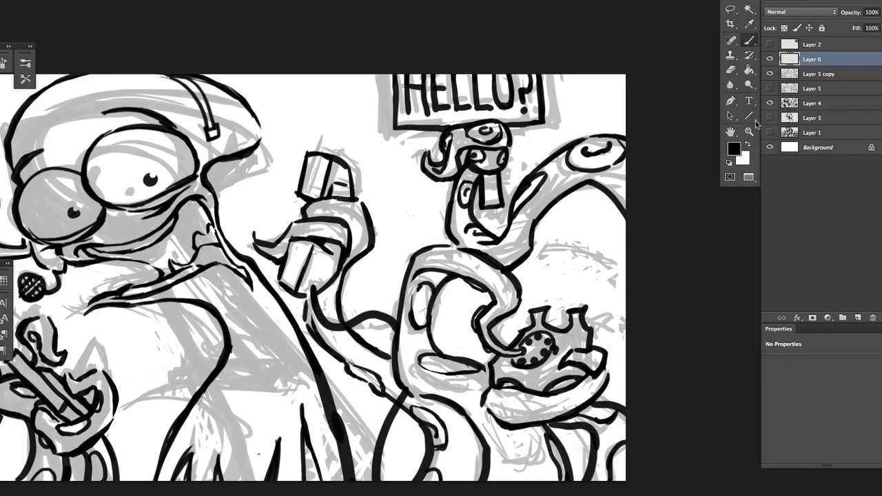
{"action": "key", "text": "ctrl+z"}
Hide the grey sketch, add another layer, and paint a black coil down the cord
{"action": "left_click", "coordinate": [770, 103]}
{"action": "key", "text": "ctrl+plus"}
{"action": "left_click", "coordinate": [857, 317]}
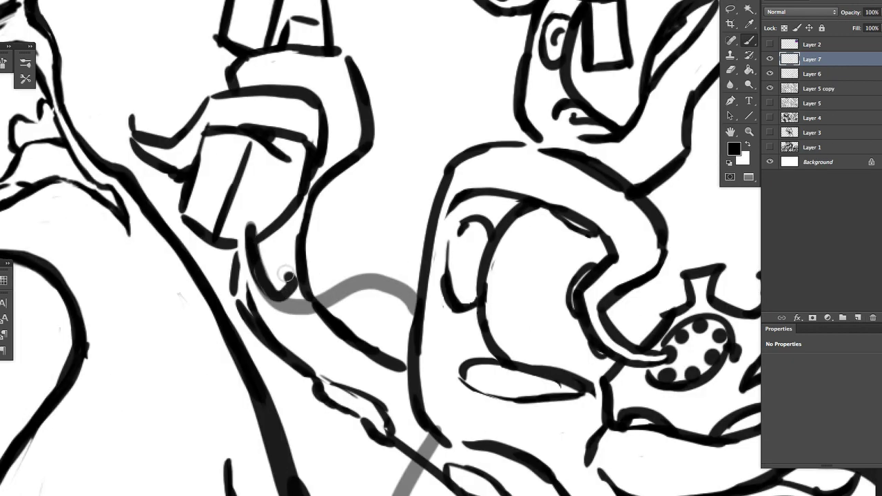
{"action": "mouse_move", "coordinate": [265, 270]}
{"action": "left_mouse_down"}
{"action": "mouse_move", "coordinate": [325, 305]}
{"action": "mouse_move", "coordinate": [404, 303]}
{"action": "mouse_move", "coordinate": [414, 406]}
{"action": "mouse_move", "coordinate": [441, 462]}
{"action": "left_mouse_up"}
{"action": "scroll", "coordinate": [470, 394], "scroll_direction": "down", "scroll_amount": 3}
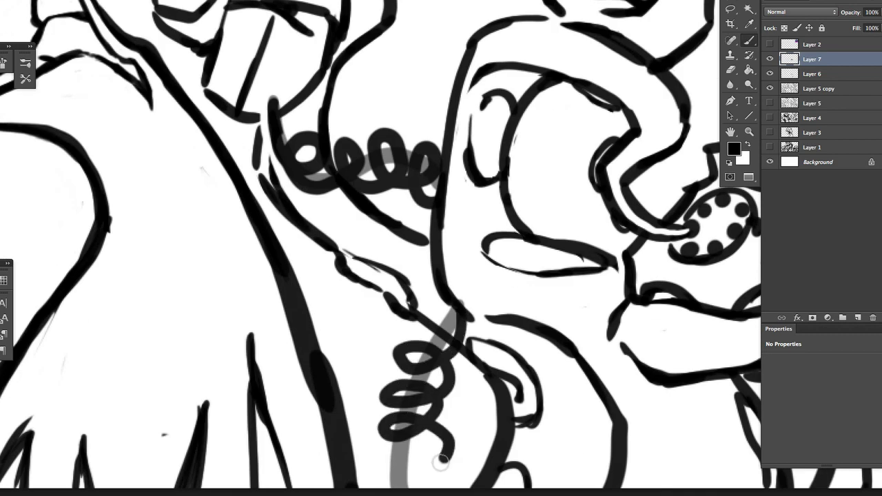
{"action": "key", "text": "ctrl+z"}
{"action": "key", "text": "ctrl+minus"}
{"action": "key", "text": "ctrl+minus"}
{"action": "key", "text": "ctrl+plus"}
{"action": "key", "text": "ctrl+plus"}
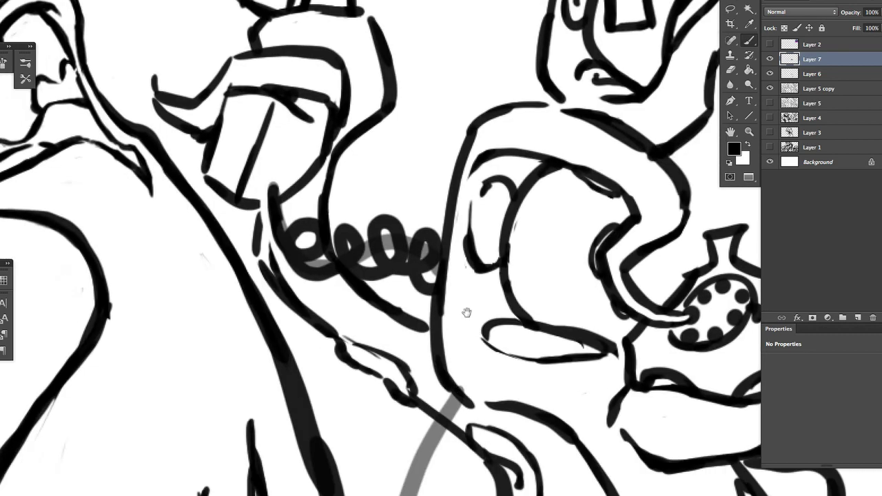
{"action": "left_click_drag", "start_coordinate": [467, 312], "coordinate": [467, 251]}
{"action": "mouse_move", "coordinate": [455, 334]}
{"action": "left_mouse_down"}
{"action": "mouse_move", "coordinate": [430, 441]}
{"action": "mouse_move", "coordinate": [388, 465]}
{"action": "left_mouse_up"}
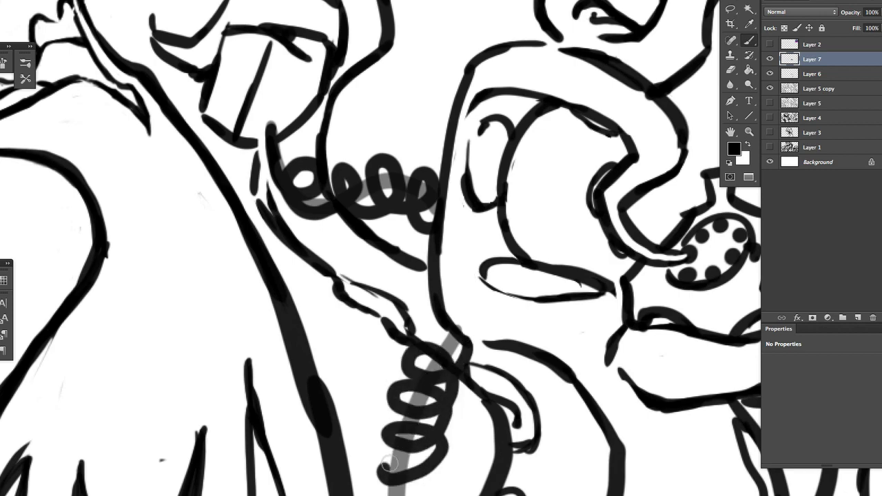
Undo the black coil strokes and return to the Brush on the guide layer
{"action": "key", "text": "h"}
{"action": "left_click_drag", "start_coordinate": [441, 492], "coordinate": [435, 436]}
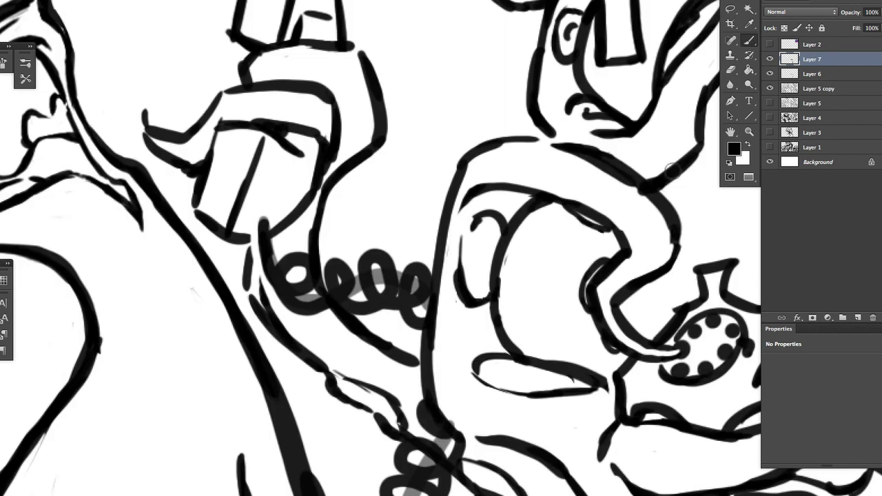
{"action": "key", "text": "ctrl+minus"}
{"action": "key", "text": "ctrl+minus"}
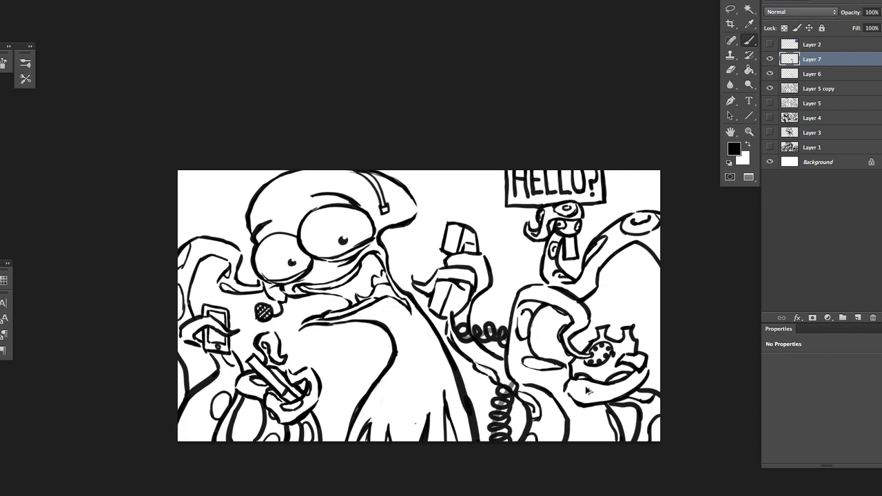
{"action": "key", "text": "ctrl+z"}
{"action": "left_click", "coordinate": [512, 378]}
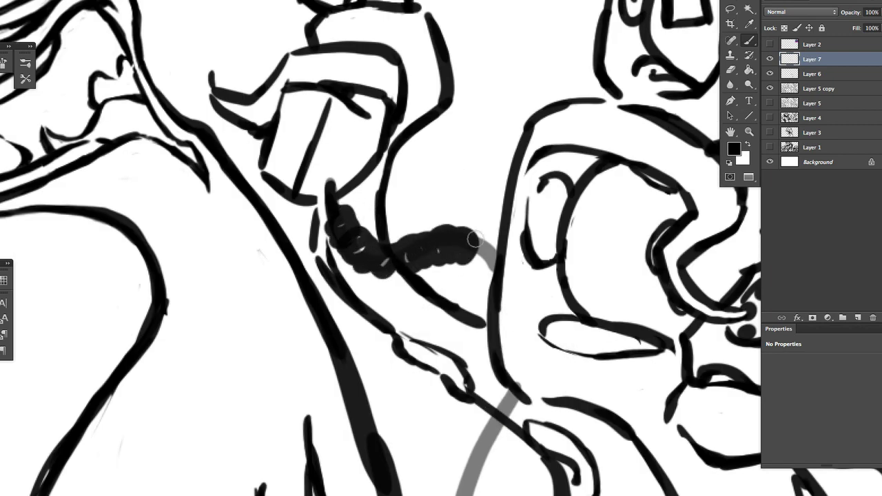
{"action": "left_click_drag", "start_coordinate": [578, 449], "coordinate": [522, 357]}
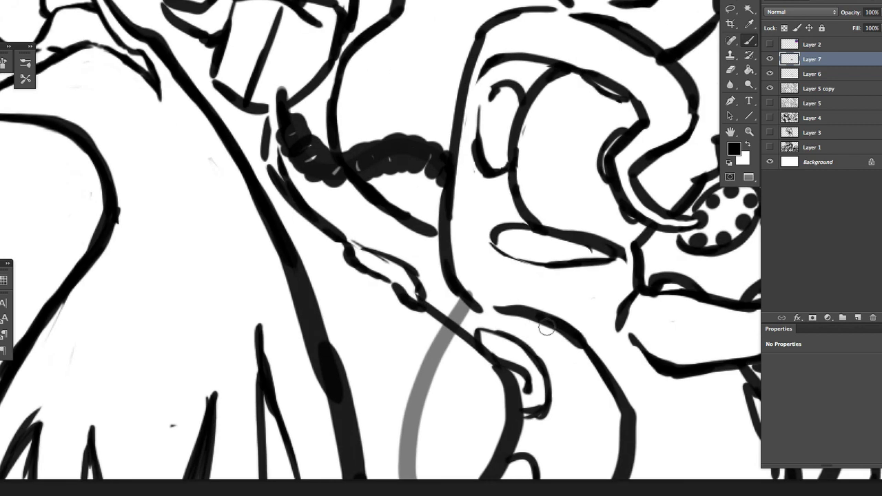
{"action": "scroll", "coordinate": [562, 341], "scroll_direction": "up", "scroll_amount": 5}
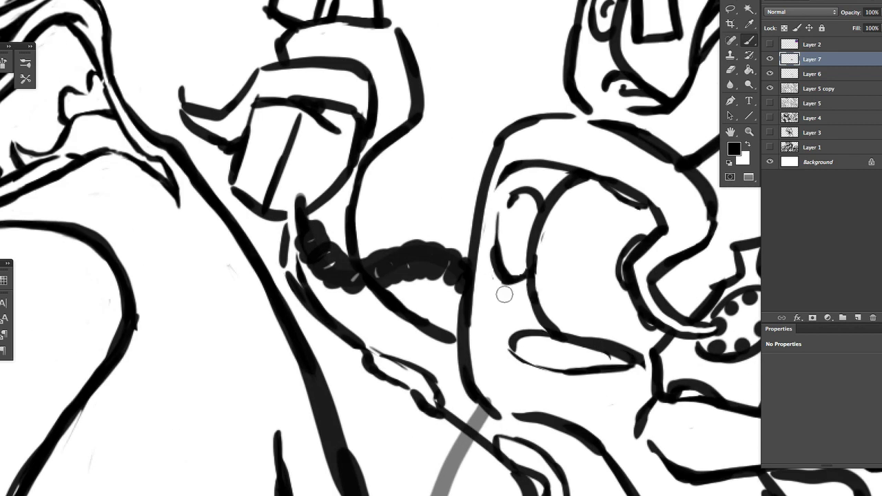
{"action": "key", "text": "ctrl+z"}
{"action": "key", "text": "ctrl+z"}
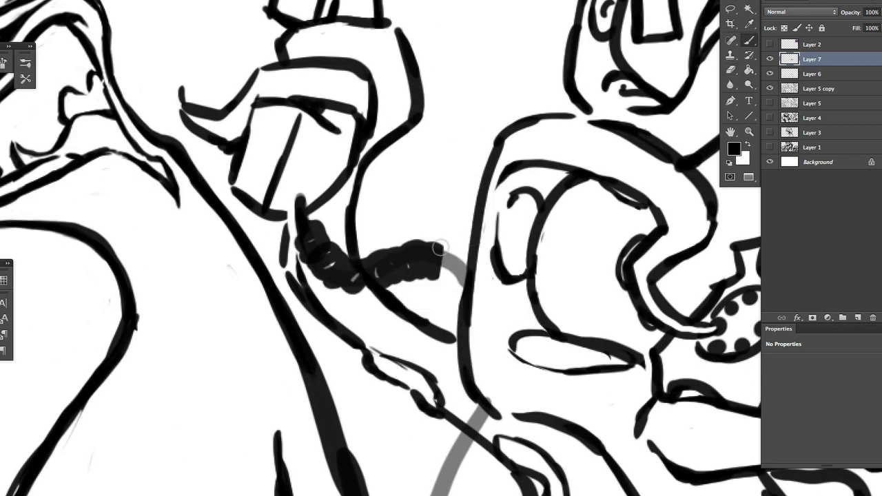
{"action": "key", "text": "ctrl+alt+z"}
{"action": "key", "text": "ctrl+alt+z"}
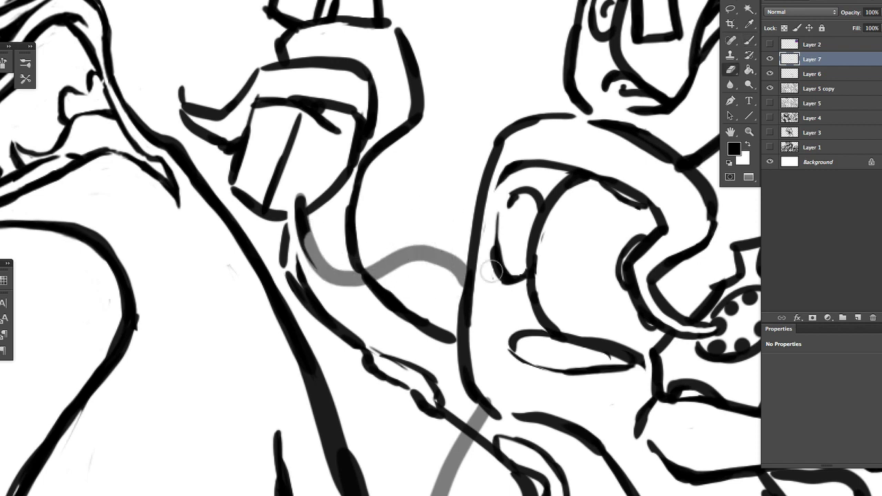
{"action": "key", "text": "b"}
{"action": "key", "text": "alt+bracketleft"}
Sketch a smooth grey guide curve for the phone cord, redoing rough attempts
{"action": "middle_click", "coordinate": [413, 281]}
{"action": "left_click", "coordinate": [436, 258]}
{"action": "left_click_drag", "start_coordinate": [306, 248], "coordinate": [560, 232]}
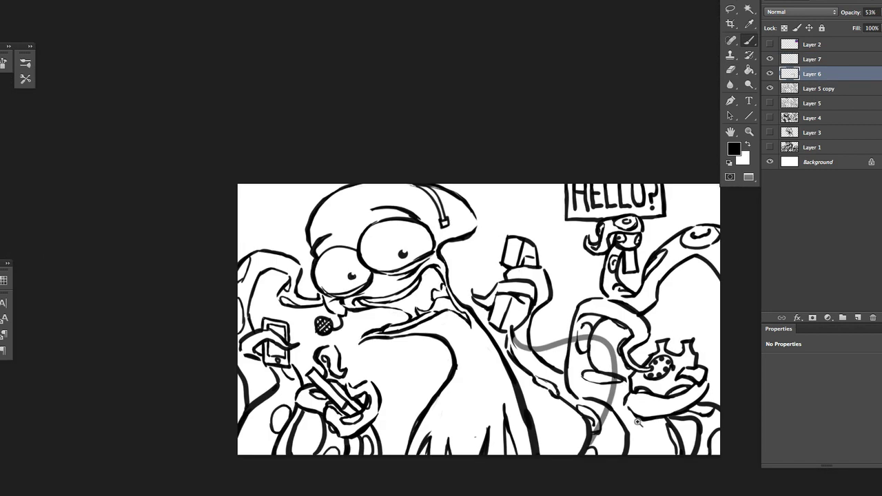
{"action": "scroll", "coordinate": [682, 316], "scroll_direction": "down", "scroll_amount": 5}
{"action": "scroll", "coordinate": [682, 317], "scroll_direction": "up", "scroll_amount": 3}
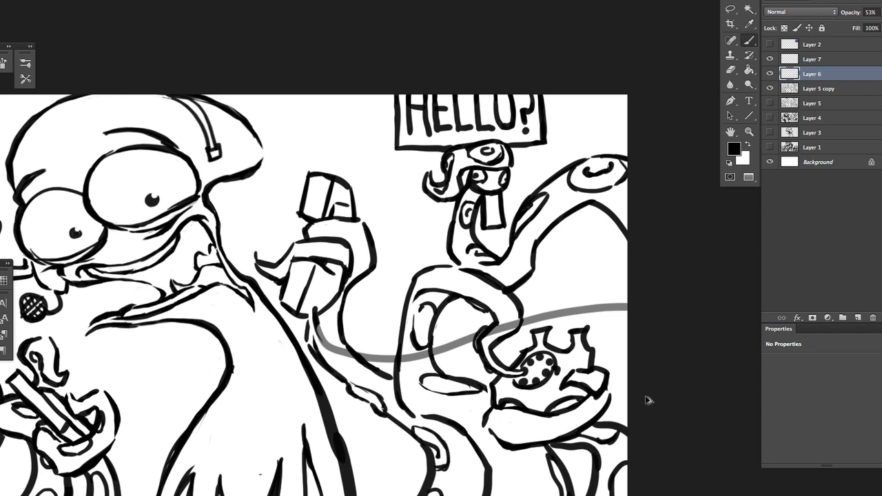
{"action": "key", "text": "ctrl+z"}
{"action": "mouse_move", "coordinate": [315, 328]}
{"action": "left_mouse_down"}
{"action": "mouse_move", "coordinate": [339, 350]}
{"action": "mouse_move", "coordinate": [375, 335]}
{"action": "mouse_move", "coordinate": [341, 328]}
{"action": "mouse_move", "coordinate": [317, 386]}
{"action": "mouse_move", "coordinate": [389, 313]}
{"action": "mouse_move", "coordinate": [350, 337]}
{"action": "mouse_move", "coordinate": [327, 339]}
{"action": "mouse_move", "coordinate": [391, 334]}
{"action": "left_mouse_up"}
{"action": "key", "text": "ctrl+z"}
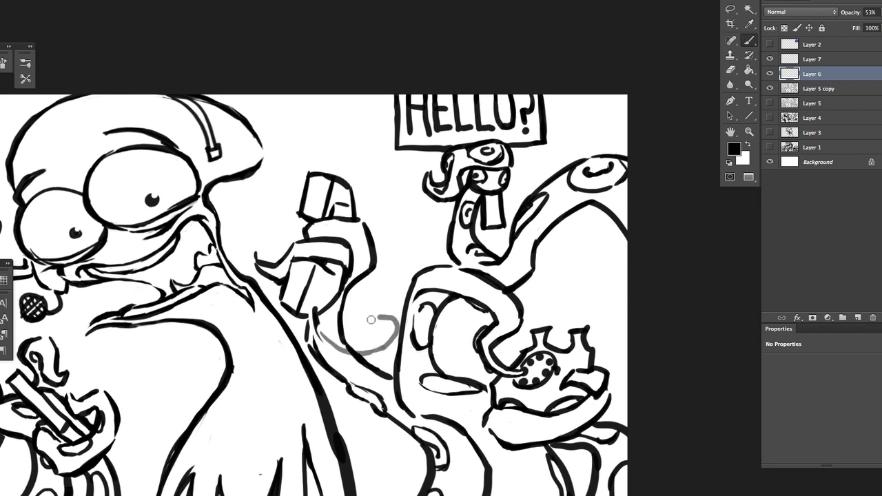
{"action": "scroll", "coordinate": [323, 373], "scroll_direction": "up", "scroll_amount": 3}
{"action": "mouse_move", "coordinate": [386, 227]}
{"action": "left_mouse_down"}
{"action": "mouse_move", "coordinate": [393, 330]}
{"action": "mouse_move", "coordinate": [457, 394]}
{"action": "left_mouse_up"}
{"action": "key", "text": "ctrl+z"}
On Layer 7, ink the black coiled cord over the guide and darken the lower cord lines
{"action": "left_click", "coordinate": [793, 60]}
{"action": "mouse_move", "coordinate": [255, 311]}
{"action": "left_mouse_down"}
{"action": "mouse_move", "coordinate": [270, 331]}
{"action": "mouse_move", "coordinate": [267, 321]}
{"action": "mouse_move", "coordinate": [304, 328]}
{"action": "mouse_move", "coordinate": [414, 369]}
{"action": "mouse_move", "coordinate": [461, 328]}
{"action": "mouse_move", "coordinate": [473, 292]}
{"action": "mouse_move", "coordinate": [429, 276]}
{"action": "mouse_move", "coordinate": [346, 311]}
{"action": "left_mouse_up"}
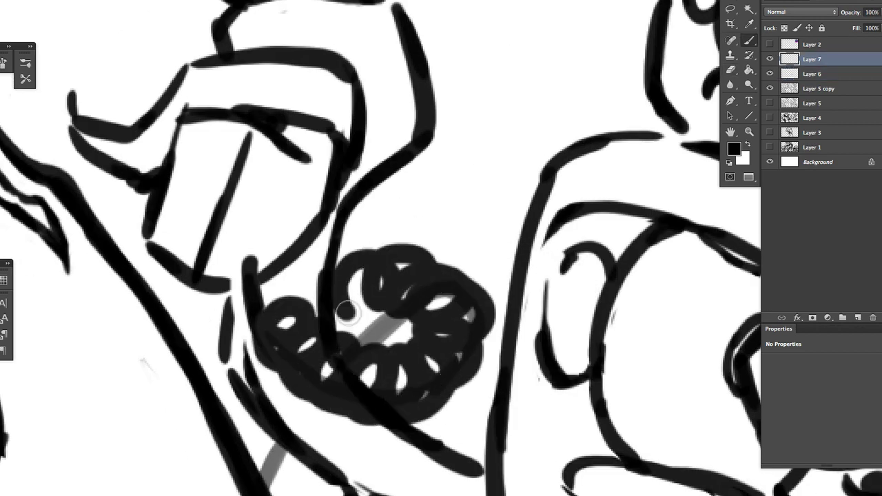
{"action": "mouse_move", "coordinate": [236, 398]}
{"action": "left_mouse_down"}
{"action": "mouse_move", "coordinate": [290, 455]}
{"action": "mouse_move", "coordinate": [265, 483]}
{"action": "left_mouse_up"}
{"action": "scroll", "coordinate": [513, 412], "scroll_direction": "down", "scroll_amount": 3}
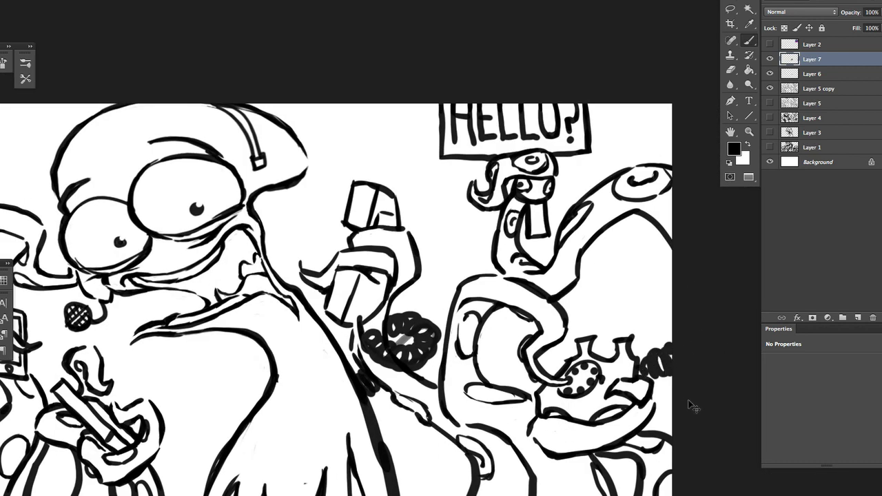
{"action": "scroll", "coordinate": [692, 412], "scroll_direction": "down", "scroll_amount": 2}
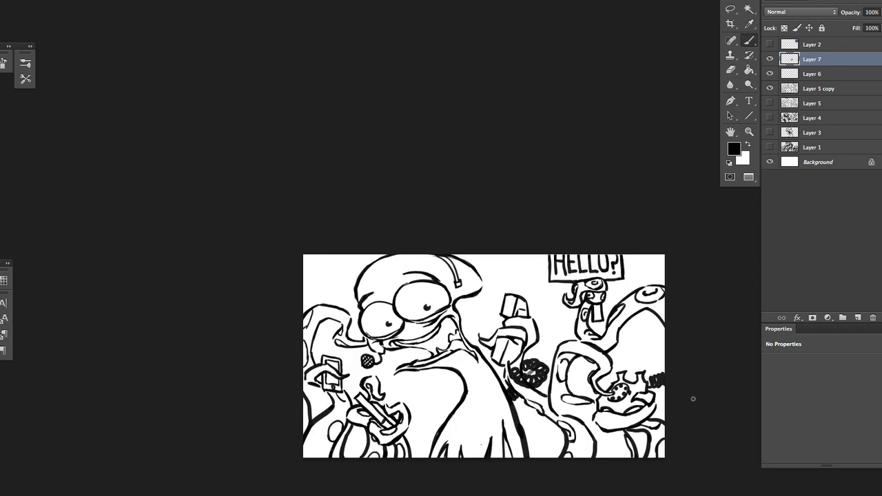
{"action": "scroll", "coordinate": [693, 398], "scroll_direction": "up", "scroll_amount": 2}
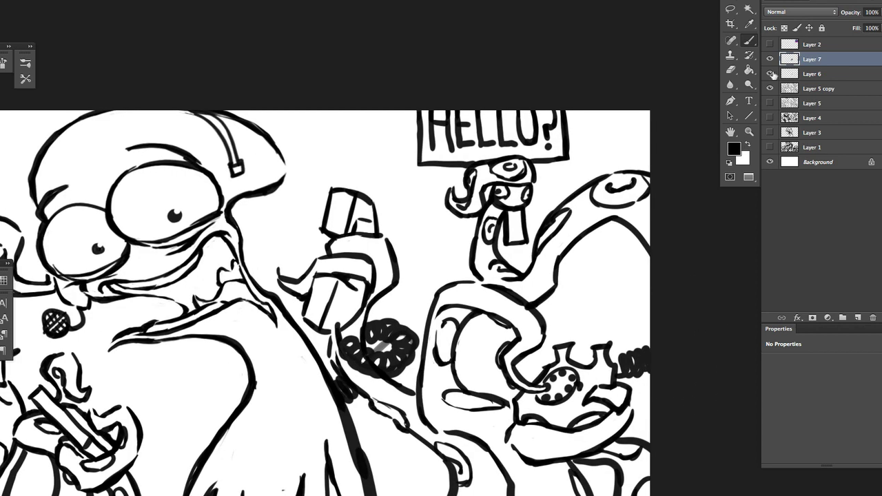
{"action": "scroll", "coordinate": [688, 402], "scroll_direction": "down", "scroll_amount": 3}
{"action": "scroll", "coordinate": [545, 423], "scroll_direction": "up", "scroll_amount": 1}
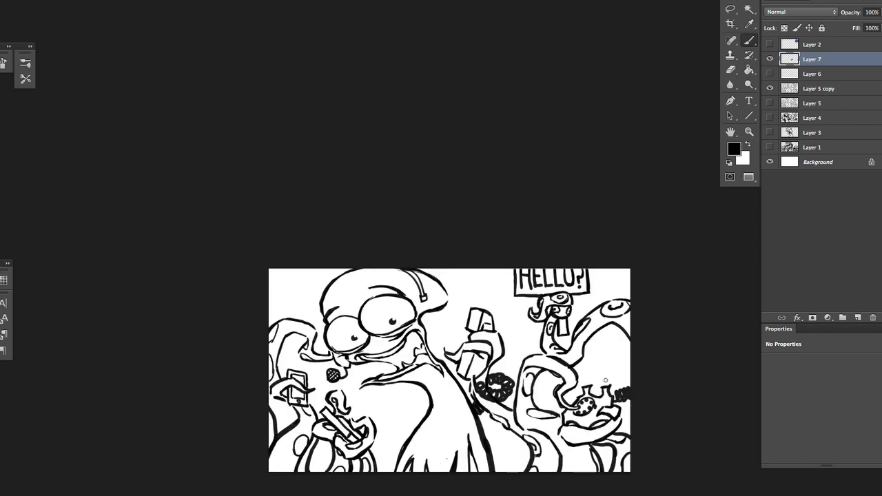
{"action": "left_click", "coordinate": [769, 44]}
Hide the Layer 2 colour reference and Paint Bucket fill the Background with blue
{"action": "left_click", "coordinate": [770, 44]}
{"action": "left_click", "coordinate": [820, 162]}
{"action": "key", "text": "g"}
{"action": "left_click", "coordinate": [624, 331]}
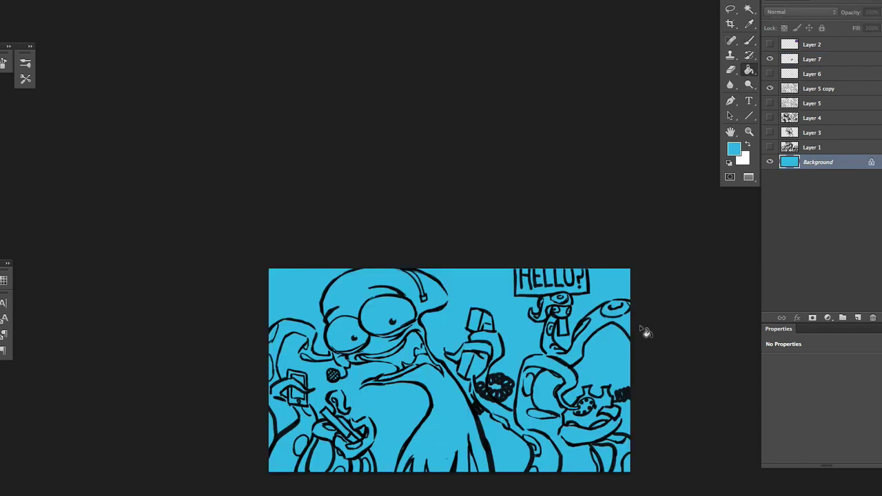
{"action": "left_click", "coordinate": [813, 147]}
Merge Layer 7 through Layer 1 and recolour the locked line art dark purple
{"action": "left_click", "coordinate": [788, 60], "text": "shift"}
{"action": "key", "text": "ctrl+e"}
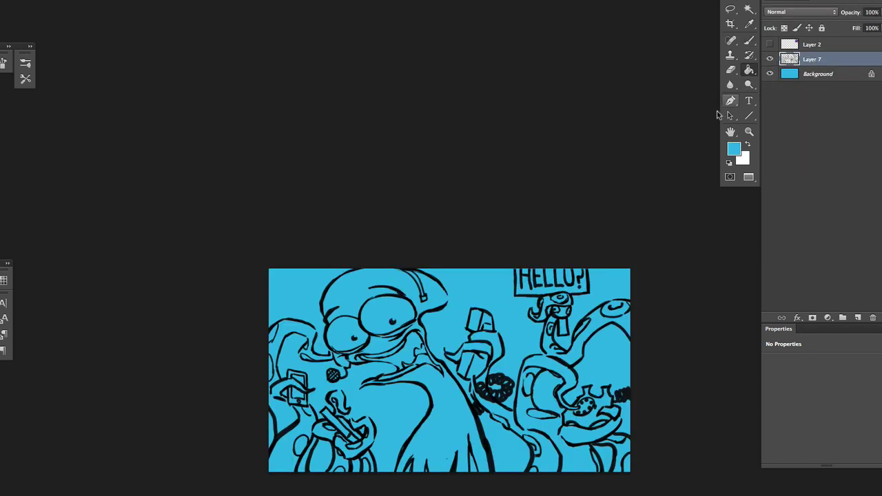
{"action": "key", "text": "ctrl+plus"}
{"action": "key", "text": "slash"}
{"action": "left_click", "coordinate": [770, 44]}
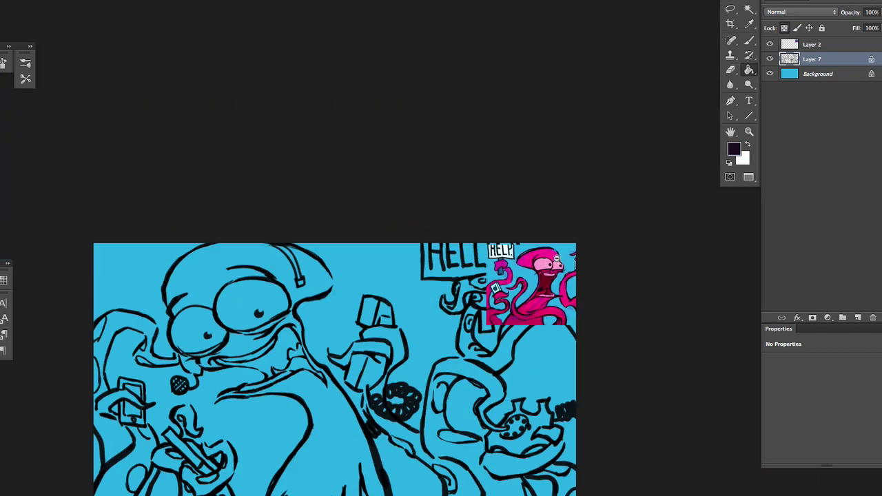
{"action": "left_click", "coordinate": [770, 44]}
Switch back to the Brush and select the Background layer beneath the linework
{"action": "scroll", "coordinate": [206, 335], "scroll_direction": "down", "scroll_amount": 2}
{"action": "scroll", "coordinate": [399, 361], "scroll_direction": "up", "scroll_amount": 5}
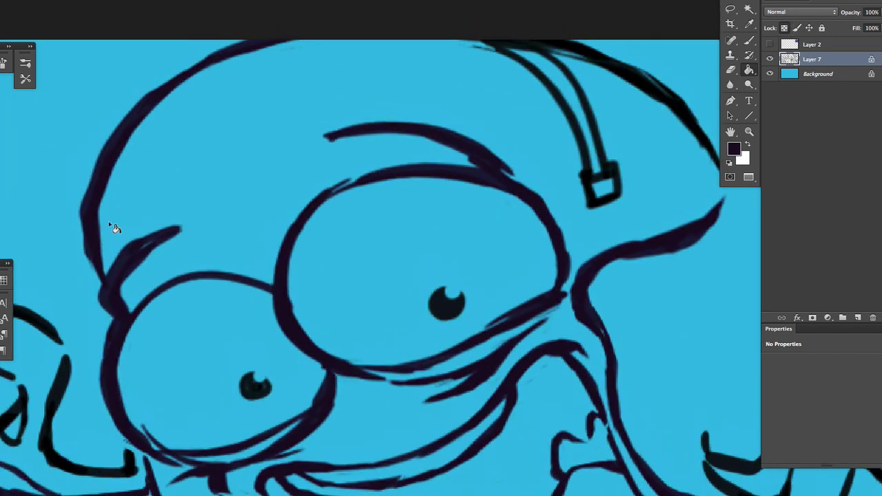
{"action": "scroll", "coordinate": [340, 370], "scroll_direction": "down", "scroll_amount": 6}
{"action": "scroll", "coordinate": [297, 407], "scroll_direction": "up", "scroll_amount": 4}
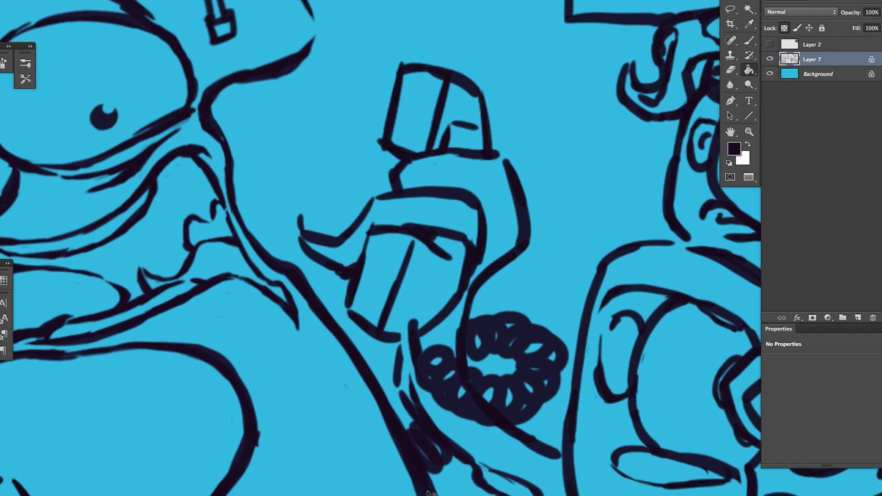
{"action": "scroll", "coordinate": [432, 491], "scroll_direction": "down", "scroll_amount": 3}
{"action": "key", "text": "b"}
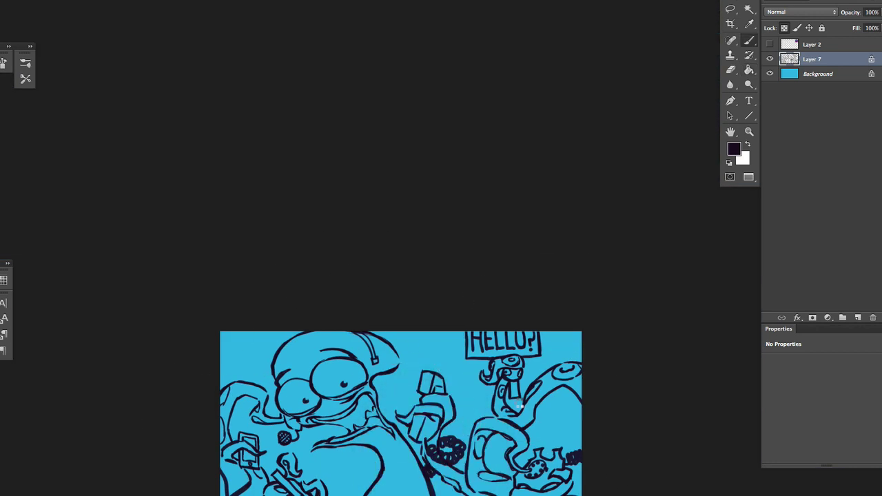
{"action": "scroll", "coordinate": [557, 372], "scroll_direction": "up", "scroll_amount": 5}
{"action": "scroll", "coordinate": [557, 372], "scroll_direction": "down", "scroll_amount": 5}
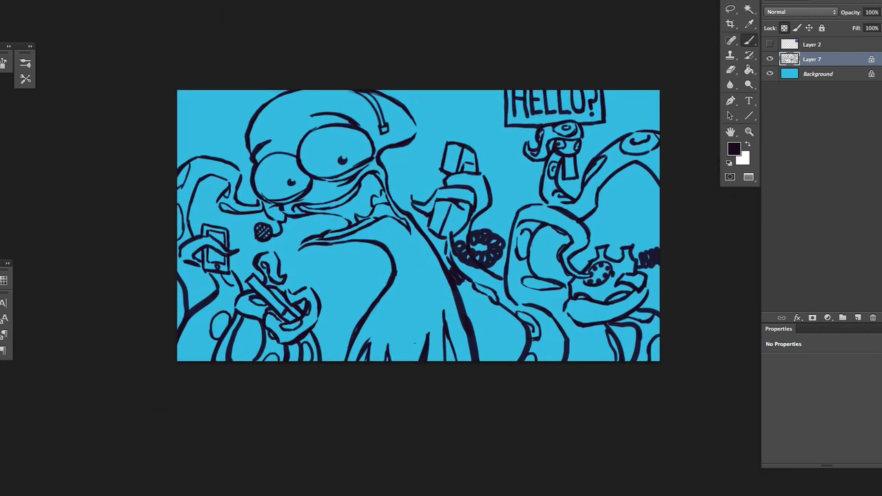
{"action": "left_click", "coordinate": [818, 73]}
Add a new layer, sample the pink from the colour reference, then hide the reference
{"action": "left_click", "coordinate": [858, 317]}
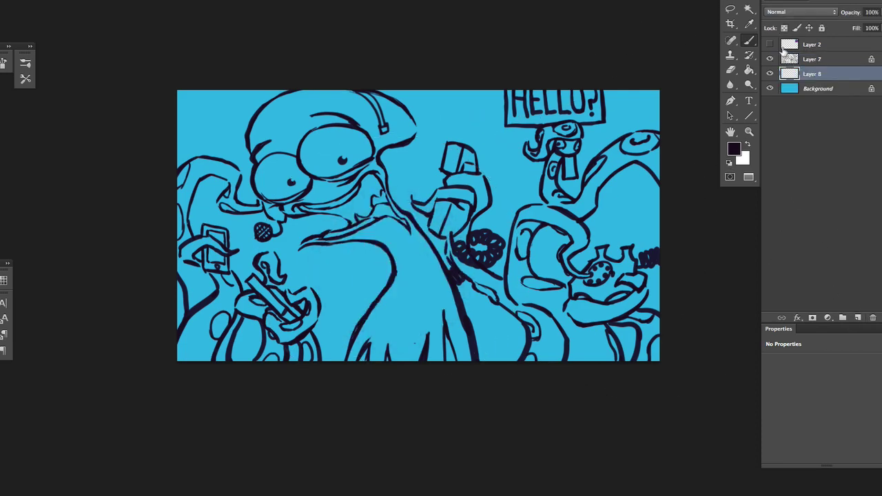
{"action": "scroll", "coordinate": [507, 264], "scroll_direction": "up", "scroll_amount": 5}
{"action": "scroll", "coordinate": [507, 264], "scroll_direction": "down", "scroll_amount": 3}
{"action": "left_click", "coordinate": [360, 228], "text": "alt"}
{"action": "scroll", "coordinate": [360, 228], "scroll_direction": "down", "scroll_amount": 4}
{"action": "left_click", "coordinate": [769, 44]}
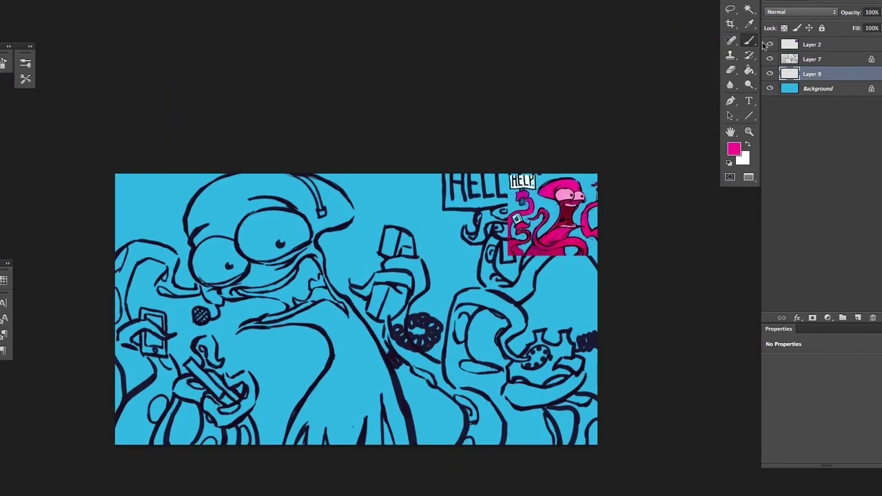
{"action": "right_click", "coordinate": [407, 324]}
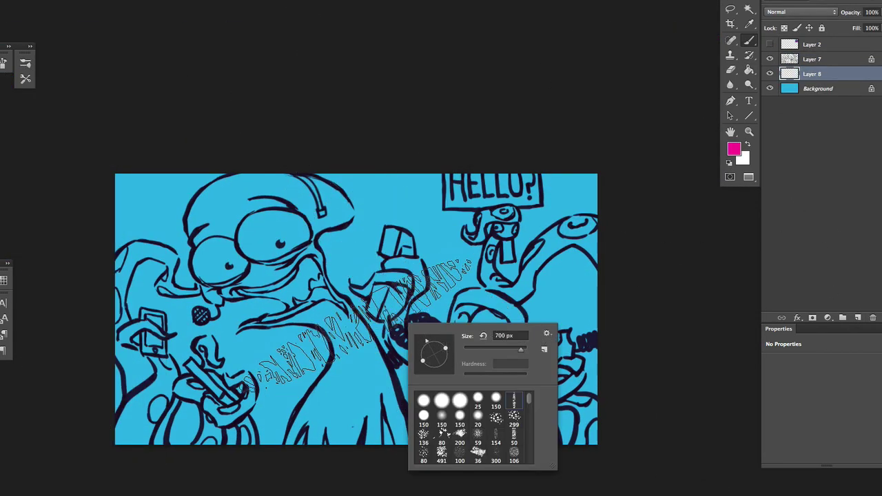
{"action": "key", "text": "Return"}
Paint magenta over the creature's head, eyes, neck and lower face
{"action": "mouse_move", "coordinate": [207, 204]}
{"action": "left_mouse_down"}
{"action": "mouse_move", "coordinate": [230, 217]}
{"action": "mouse_move", "coordinate": [251, 176]}
{"action": "left_mouse_up"}
{"action": "left_click_drag", "start_coordinate": [261, 235], "coordinate": [296, 242]}
{"action": "right_click", "coordinate": [297, 244]}
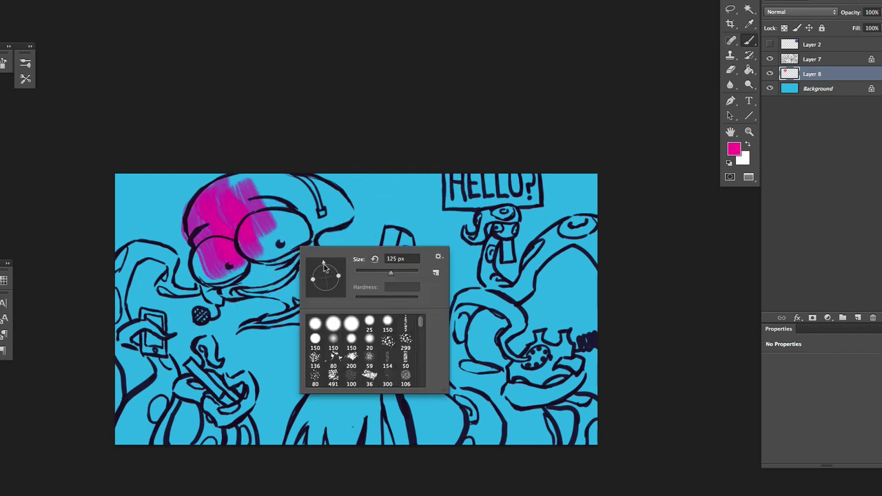
{"action": "key", "text": "Return"}
{"action": "mouse_move", "coordinate": [276, 213]}
{"action": "left_mouse_down"}
{"action": "mouse_move", "coordinate": [282, 261]}
{"action": "mouse_move", "coordinate": [310, 217]}
{"action": "mouse_move", "coordinate": [334, 216]}
{"action": "mouse_move", "coordinate": [329, 174]}
{"action": "mouse_move", "coordinate": [314, 283]}
{"action": "mouse_move", "coordinate": [249, 294]}
{"action": "mouse_move", "coordinate": [316, 301]}
{"action": "left_mouse_up"}
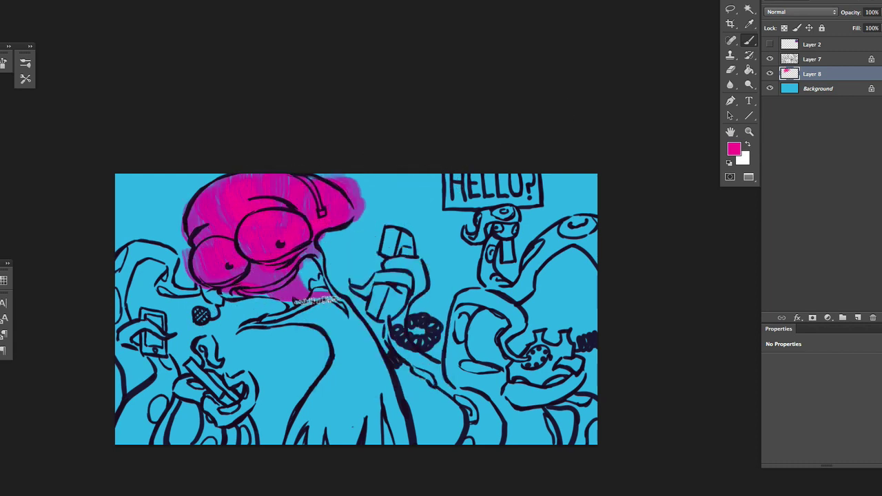
{"action": "right_click", "coordinate": [284, 318]}
{"action": "key", "text": "Return"}
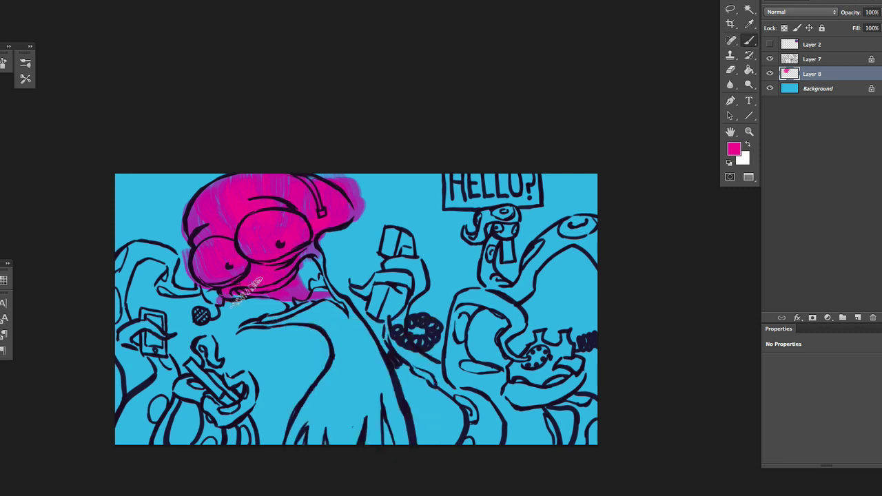
{"action": "right_click", "coordinate": [323, 285]}
{"action": "key", "text": "Return"}
{"action": "mouse_move", "coordinate": [310, 276]}
{"action": "left_mouse_down"}
{"action": "mouse_move", "coordinate": [282, 310]}
{"action": "mouse_move", "coordinate": [293, 313]}
{"action": "mouse_move", "coordinate": [328, 408]}
{"action": "mouse_move", "coordinate": [373, 450]}
{"action": "mouse_move", "coordinate": [383, 425]}
{"action": "mouse_move", "coordinate": [342, 463]}
{"action": "mouse_move", "coordinate": [301, 467]}
{"action": "left_mouse_up"}
Zoom in and paint magenta over and around the phone handset
{"action": "right_click", "coordinate": [385, 392]}
{"action": "key", "text": "Return"}
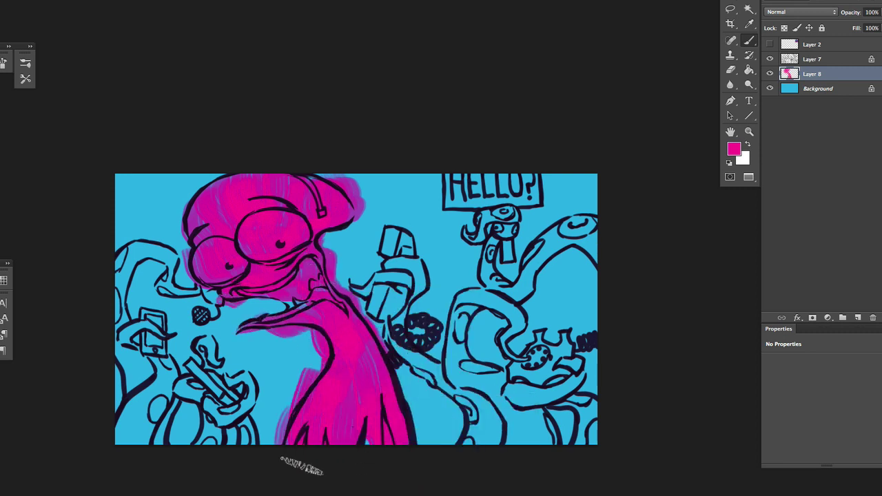
{"action": "right_click", "coordinate": [343, 339]}
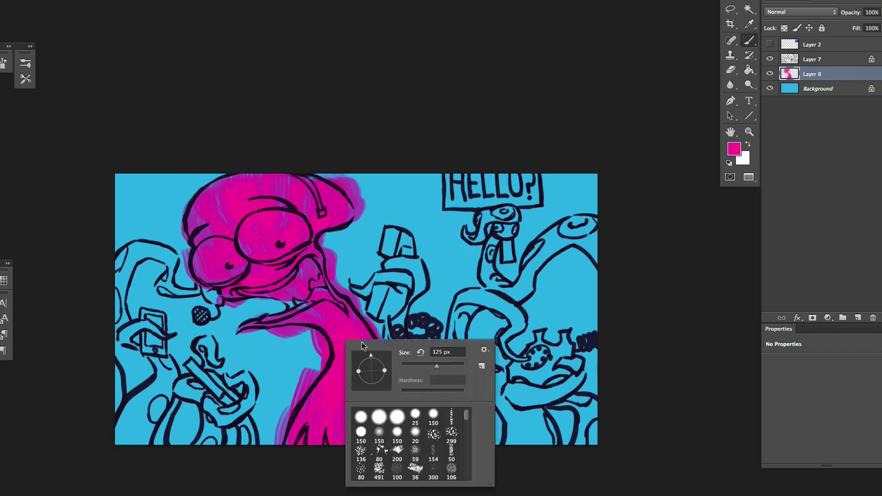
{"action": "key", "text": "Return"}
{"action": "key", "text": "ctrl+plus"}
{"action": "right_click", "coordinate": [433, 240]}
{"action": "key", "text": "Return"}
{"action": "mouse_move", "coordinate": [413, 265]}
{"action": "left_mouse_down"}
{"action": "mouse_move", "coordinate": [448, 227]}
{"action": "mouse_move", "coordinate": [458, 244]}
{"action": "left_mouse_up"}
{"action": "right_click", "coordinate": [470, 217]}
{"action": "key", "text": "Return"}
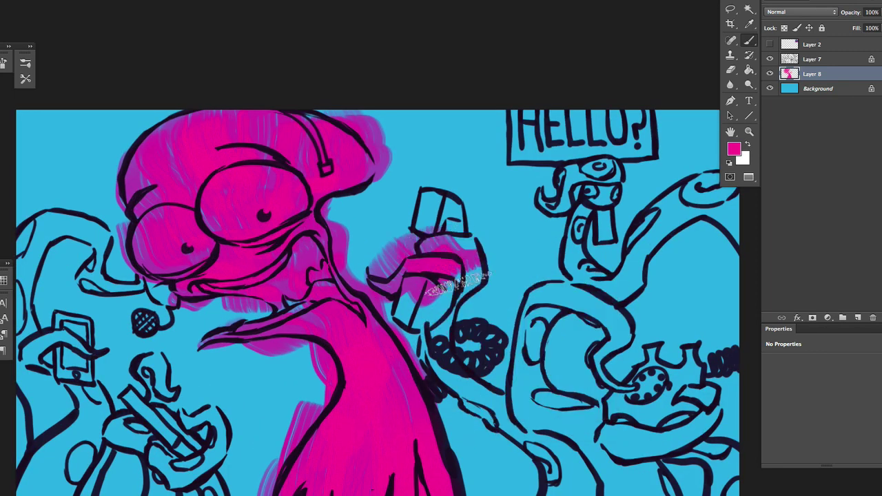
{"action": "mouse_move", "coordinate": [486, 290]}
{"action": "left_mouse_down"}
{"action": "mouse_move", "coordinate": [441, 262]}
{"action": "mouse_move", "coordinate": [432, 238]}
{"action": "left_mouse_up"}
Paint magenta along the phone cord and over the telephone body, redoing one stroke
{"action": "mouse_move", "coordinate": [441, 317]}
{"action": "left_mouse_down"}
{"action": "mouse_move", "coordinate": [479, 386]}
{"action": "mouse_move", "coordinate": [593, 476]}
{"action": "left_mouse_up"}
{"action": "left_click_drag", "start_coordinate": [600, 450], "coordinate": [522, 397]}
{"action": "right_click", "coordinate": [521, 397]}
{"action": "key", "text": "Return"}
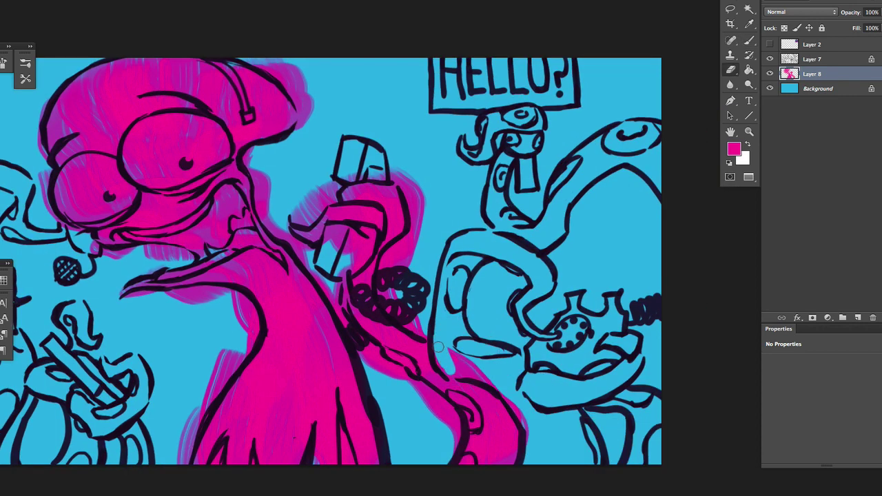
{"action": "mouse_move", "coordinate": [516, 404]}
{"action": "left_mouse_down"}
{"action": "mouse_move", "coordinate": [563, 364]}
{"action": "mouse_move", "coordinate": [465, 321]}
{"action": "mouse_move", "coordinate": [511, 247]}
{"action": "mouse_move", "coordinate": [468, 230]}
{"action": "left_mouse_up"}
{"action": "key", "text": "b"}
{"action": "key", "text": "ctrl+z"}
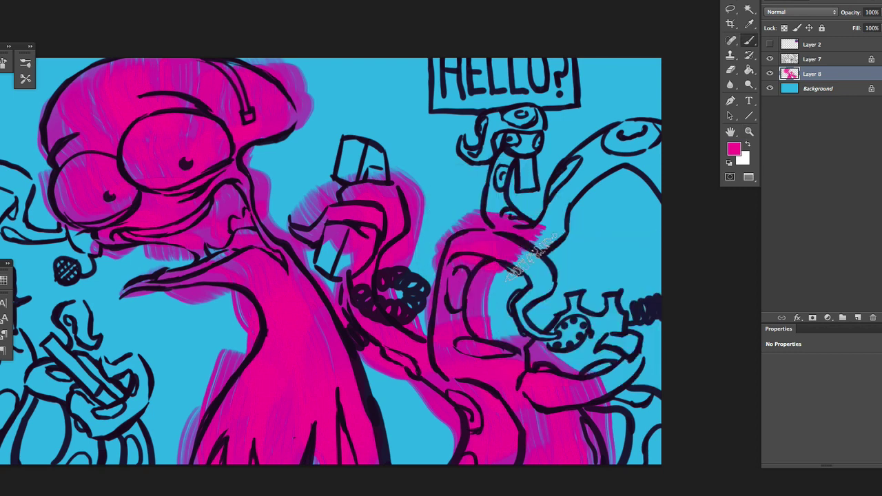
{"action": "right_click", "coordinate": [579, 307]}
{"action": "key", "text": "Return"}
{"action": "key", "text": "ctrl+z"}
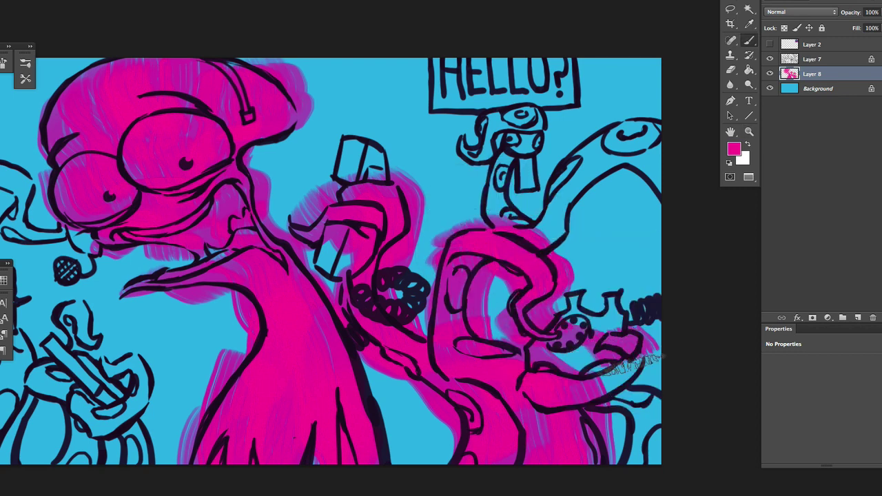
{"action": "left_click_drag", "start_coordinate": [646, 414], "coordinate": [601, 445]}
{"action": "mouse_move", "coordinate": [458, 255]}
{"action": "left_mouse_down"}
{"action": "mouse_move", "coordinate": [515, 254]}
{"action": "mouse_move", "coordinate": [521, 219]}
{"action": "left_mouse_up"}
Paint magenta along the upper-right tentacle and around the phone under the HELLO? sign
{"action": "mouse_move", "coordinate": [514, 275]}
{"action": "left_mouse_down"}
{"action": "mouse_move", "coordinate": [551, 199]}
{"action": "mouse_move", "coordinate": [594, 164]}
{"action": "left_mouse_up"}
{"action": "right_click", "coordinate": [577, 238]}
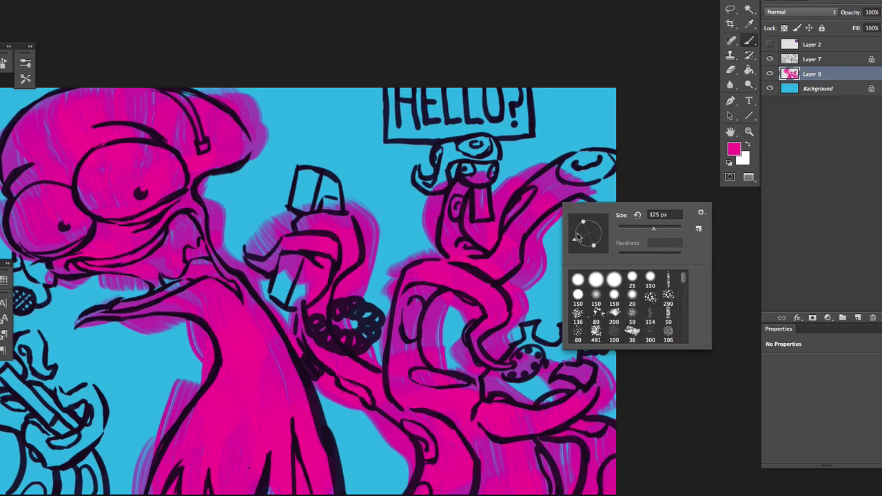
{"action": "key", "text": "Return"}
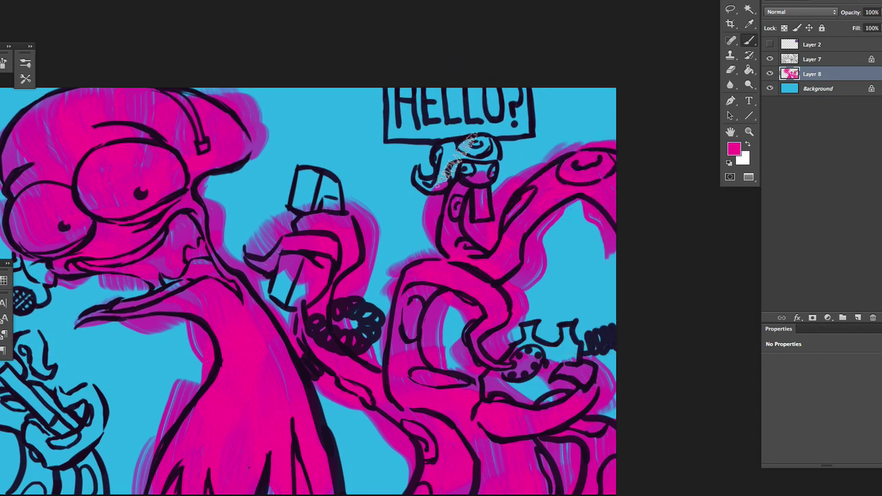
{"action": "left_click_drag", "start_coordinate": [449, 172], "coordinate": [507, 167]}
Paint magenta over the left figure's arm, phone hand and the small figure's hand
{"action": "scroll", "coordinate": [413, 275], "scroll_direction": "left", "scroll_amount": 10}
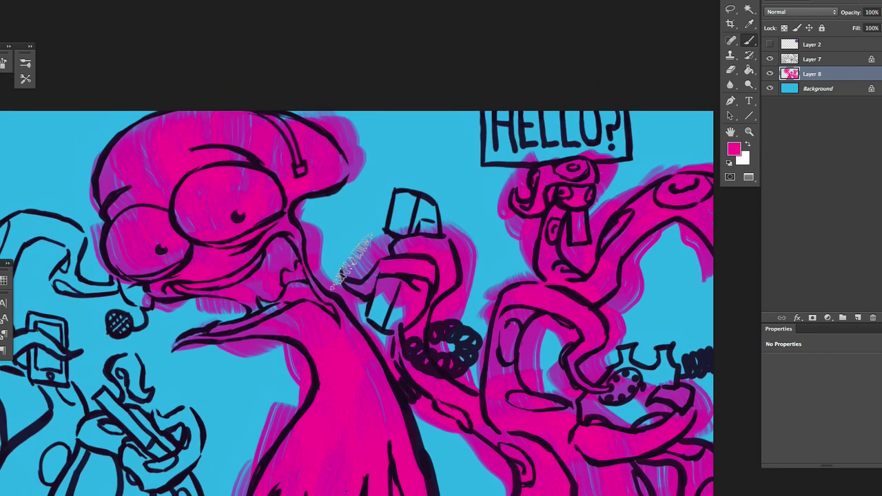
{"action": "left_click_drag", "start_coordinate": [221, 241], "coordinate": [152, 200]}
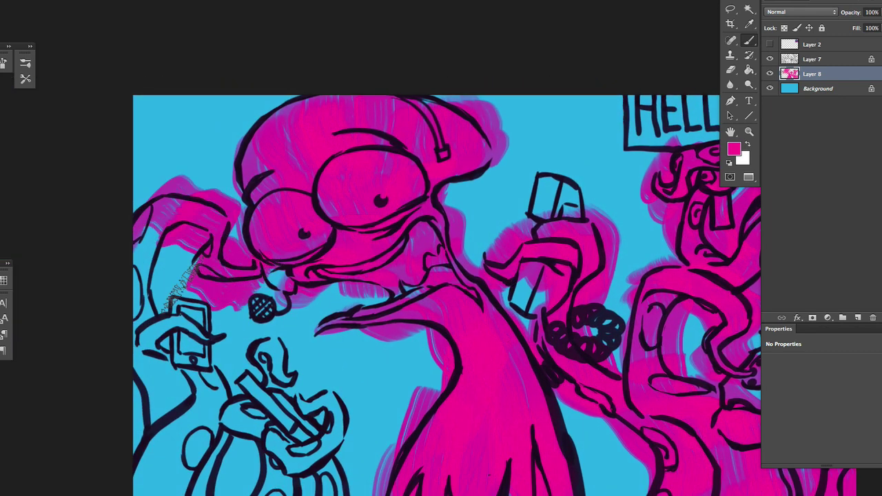
{"action": "right_click", "coordinate": [212, 292]}
{"action": "key", "text": "Return"}
{"action": "left_click_drag", "start_coordinate": [148, 306], "coordinate": [172, 401]}
{"action": "right_click", "coordinate": [172, 401]}
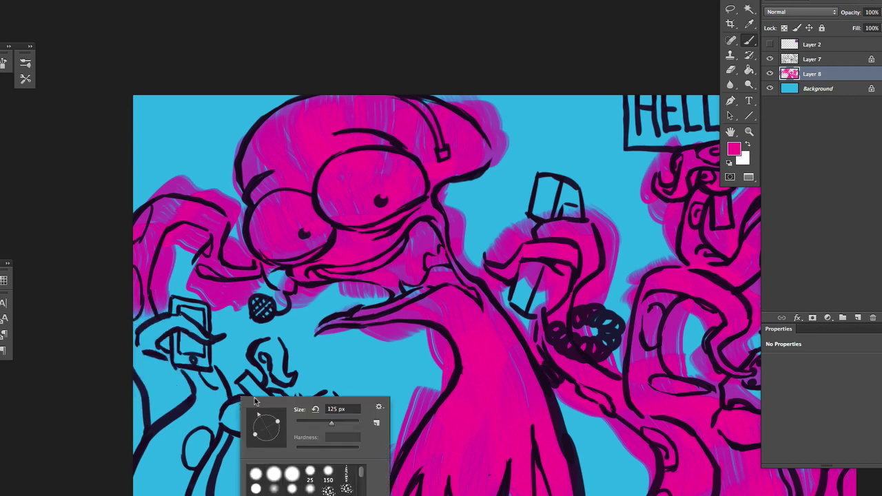
{"action": "key", "text": "Return"}
{"action": "right_click", "coordinate": [233, 413]}
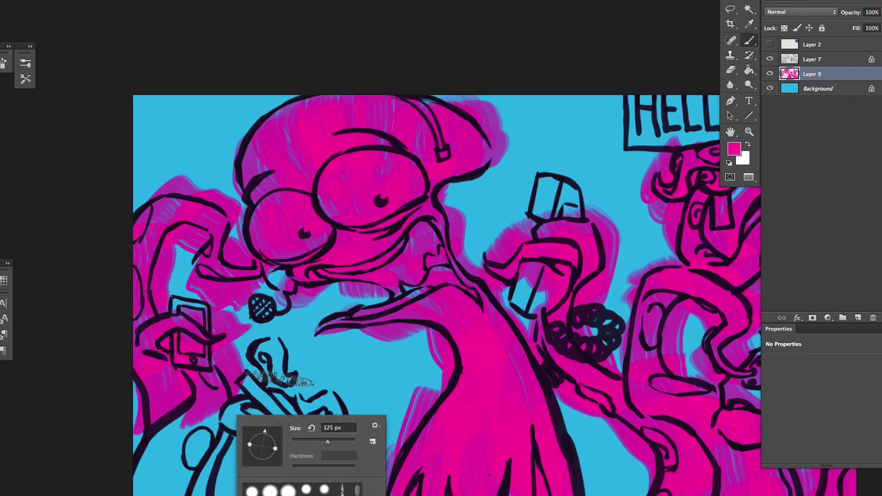
{"action": "key", "text": "Return"}
{"action": "mouse_move", "coordinate": [158, 476]}
{"action": "left_mouse_down"}
{"action": "mouse_move", "coordinate": [281, 369]}
{"action": "mouse_move", "coordinate": [253, 403]}
{"action": "mouse_move", "coordinate": [281, 358]}
{"action": "mouse_move", "coordinate": [314, 491]}
{"action": "left_mouse_up"}
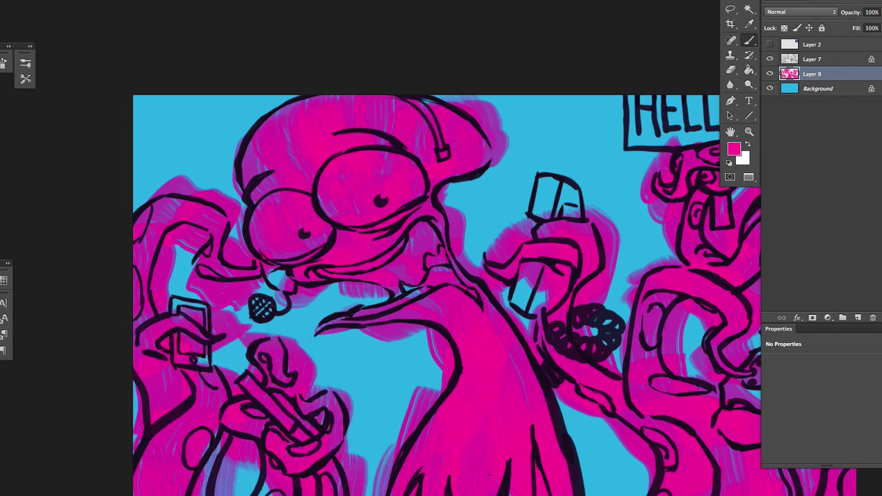
{"action": "scroll", "coordinate": [446, 466], "scroll_direction": "right", "scroll_amount": 5}
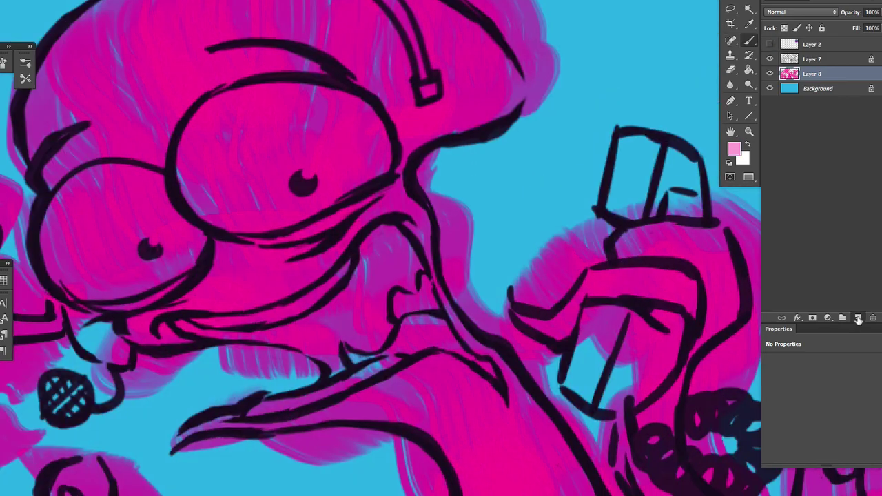
Paint light pink over the big character's mouth, teeth and both eyes
{"action": "right_click", "coordinate": [307, 348]}
{"action": "key", "text": "Escape"}
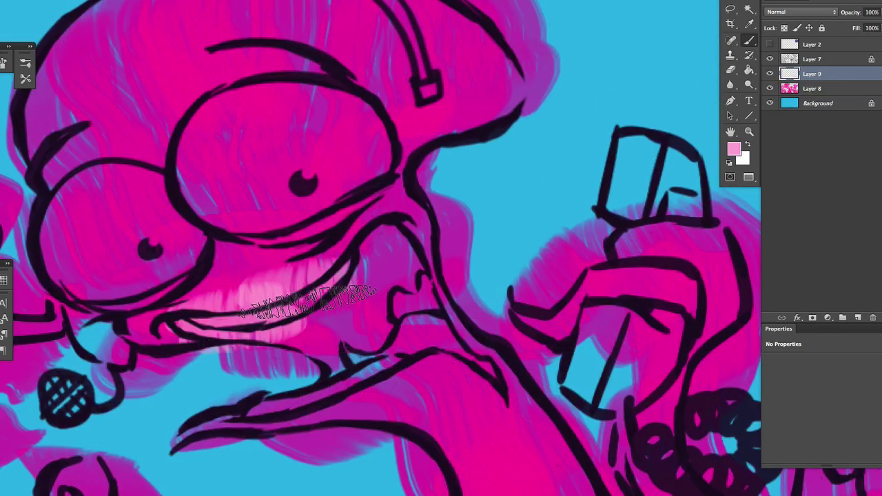
{"action": "mouse_move", "coordinate": [331, 271]}
{"action": "left_mouse_down"}
{"action": "mouse_move", "coordinate": [256, 365]}
{"action": "mouse_move", "coordinate": [345, 354]}
{"action": "mouse_move", "coordinate": [266, 414]}
{"action": "left_mouse_up"}
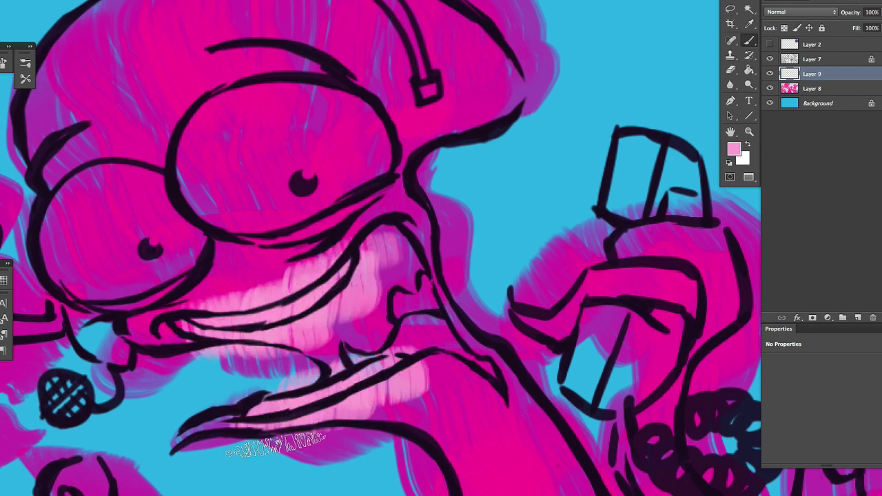
{"action": "scroll", "coordinate": [300, 204], "scroll_direction": "up", "scroll_amount": 3}
{"action": "scroll", "coordinate": [300, 205], "scroll_direction": "left", "scroll_amount": 3}
{"action": "mouse_move", "coordinate": [300, 205]}
{"action": "left_mouse_down"}
{"action": "mouse_move", "coordinate": [360, 309]}
{"action": "mouse_move", "coordinate": [298, 218]}
{"action": "mouse_move", "coordinate": [415, 217]}
{"action": "mouse_move", "coordinate": [445, 316]}
{"action": "mouse_move", "coordinate": [427, 181]}
{"action": "mouse_move", "coordinate": [332, 346]}
{"action": "mouse_move", "coordinate": [228, 322]}
{"action": "mouse_move", "coordinate": [207, 405]}
{"action": "left_mouse_up"}
Switch to a different brush preset and check its size settings
{"action": "scroll", "coordinate": [206, 405], "scroll_direction": "down", "scroll_amount": 5}
{"action": "scroll", "coordinate": [351, 395], "scroll_direction": "up", "scroll_amount": 3}
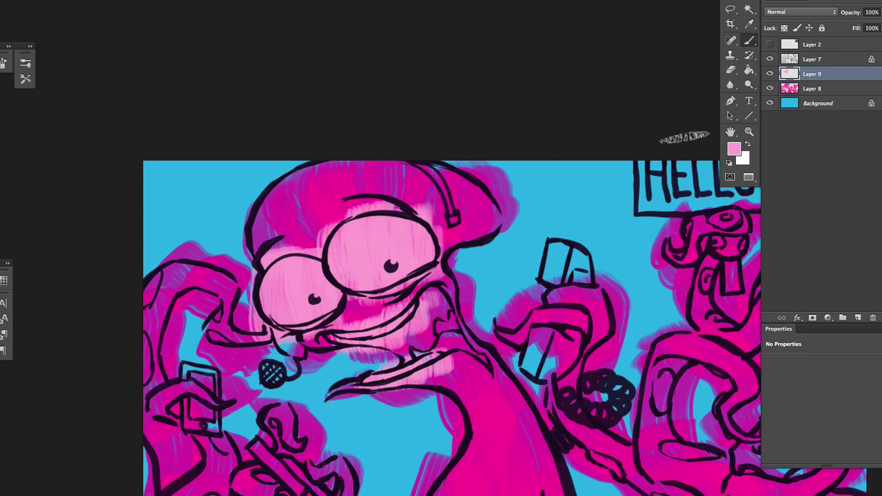
{"action": "scroll", "coordinate": [434, 457], "scroll_direction": "down", "scroll_amount": 2}
{"action": "scroll", "coordinate": [435, 457], "scroll_direction": "right", "scroll_amount": 3}
{"action": "scroll", "coordinate": [435, 456], "scroll_direction": "down", "scroll_amount": 2}
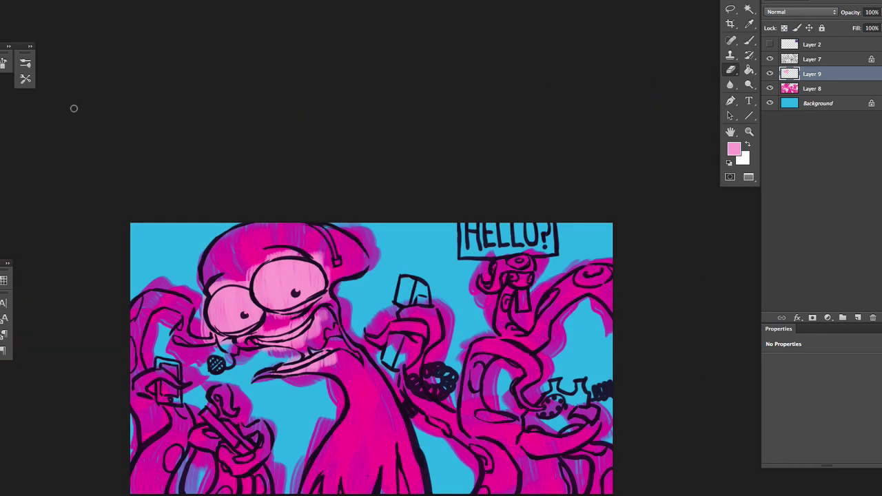
{"action": "left_click", "coordinate": [25, 62]}
{"action": "left_click", "coordinate": [96, 150]}
{"action": "scroll", "coordinate": [240, 286], "scroll_direction": "up", "scroll_amount": 5}
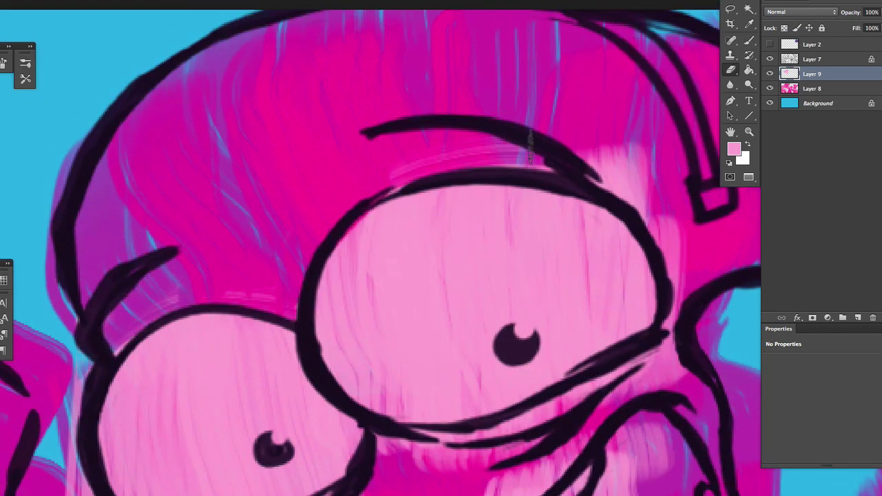
{"action": "right_click", "coordinate": [680, 206]}
{"action": "scroll", "coordinate": [751, 290], "scroll_direction": "up", "scroll_amount": 1}
{"action": "key", "text": "Escape"}
{"action": "scroll", "coordinate": [661, 386], "scroll_direction": "down", "scroll_amount": 4}
{"action": "scroll", "coordinate": [661, 386], "scroll_direction": "right", "scroll_amount": 2}
{"action": "right_click", "coordinate": [606, 318]}
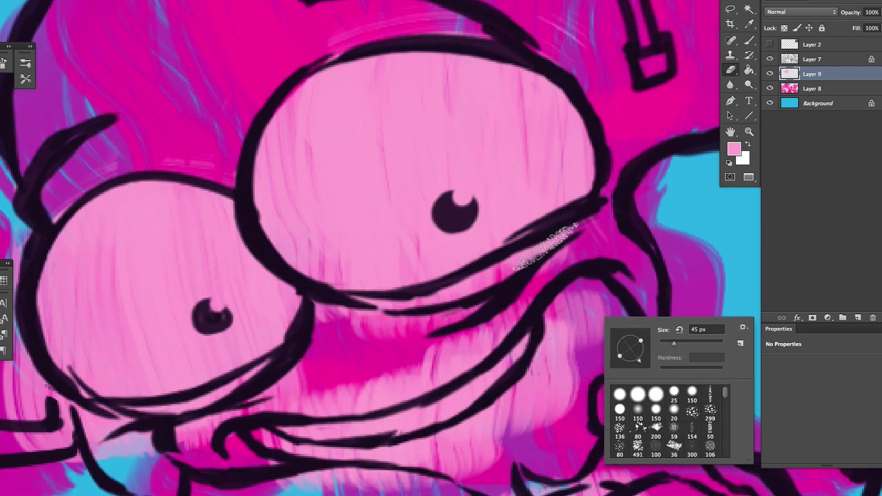
{"action": "key", "text": "Escape"}
{"action": "right_click", "coordinate": [455, 352]}
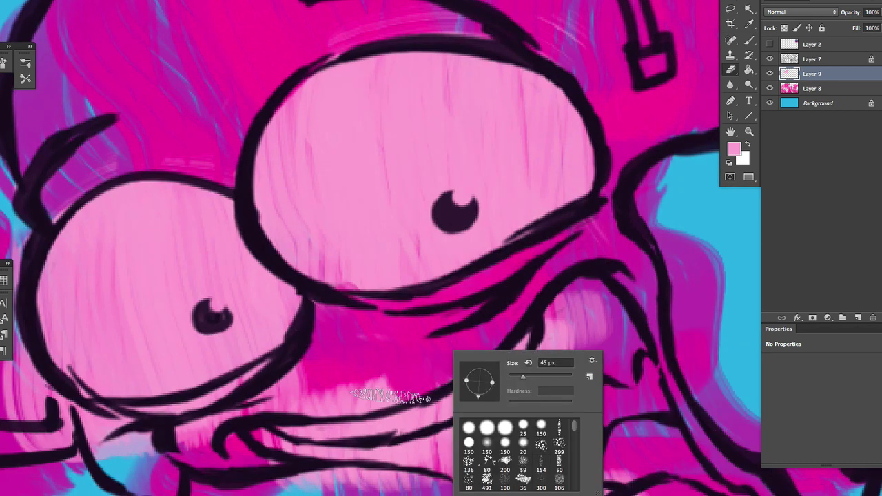
{"action": "key", "text": "Escape"}
{"action": "right_click", "coordinate": [321, 418]}
{"action": "key", "text": "Escape"}
{"action": "scroll", "coordinate": [207, 468], "scroll_direction": "left", "scroll_amount": 4}
{"action": "scroll", "coordinate": [207, 469], "scroll_direction": "down", "scroll_amount": 1}
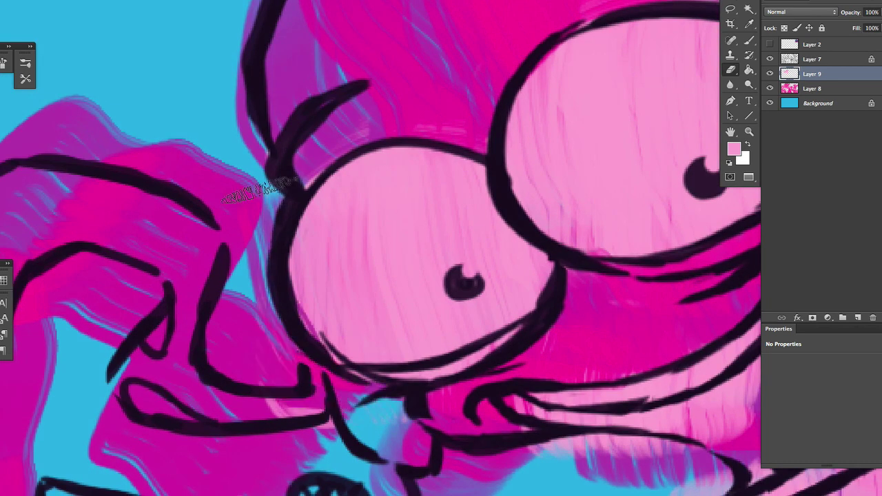
{"action": "scroll", "coordinate": [261, 188], "scroll_direction": "down", "scroll_amount": 1}
{"action": "right_click", "coordinate": [439, 403]}
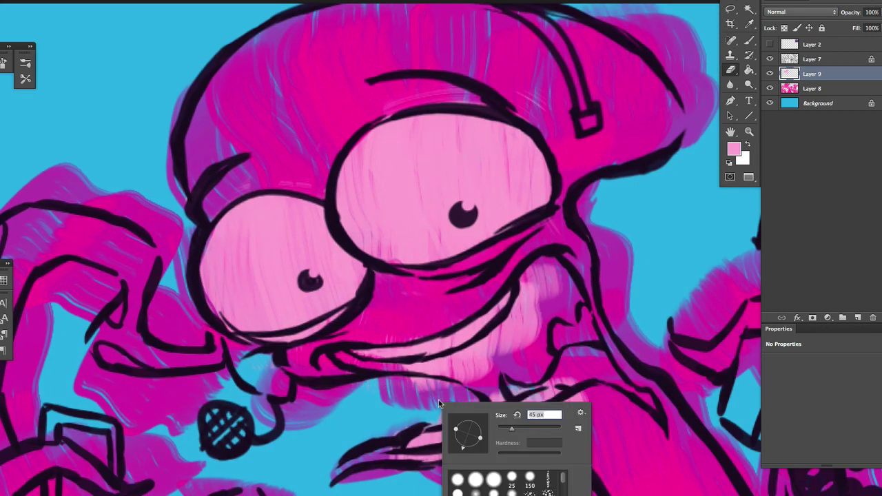
{"action": "key", "text": "Escape"}
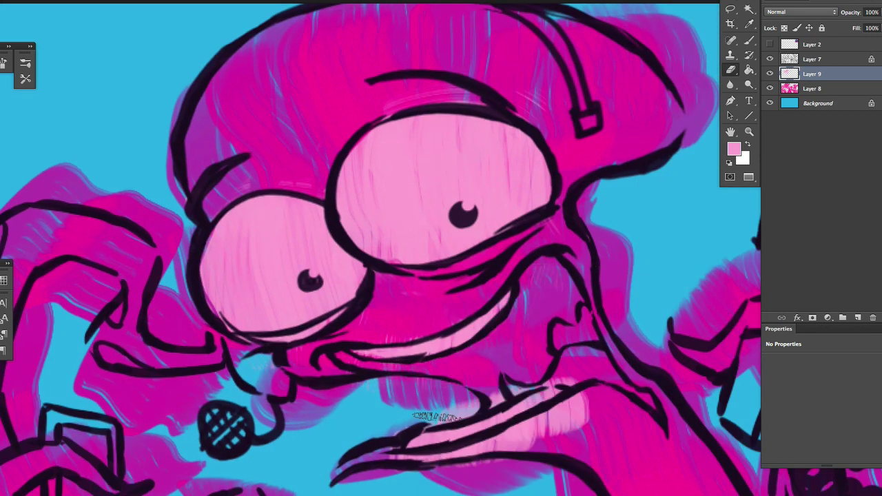
Erase the excess light pink from the lower lip and return to the base colour layer
{"action": "mouse_move", "coordinate": [568, 378]}
{"action": "left_mouse_down"}
{"action": "mouse_move", "coordinate": [476, 457]}
{"action": "mouse_move", "coordinate": [396, 455]}
{"action": "left_mouse_up"}
{"action": "scroll", "coordinate": [506, 257], "scroll_direction": "down", "scroll_amount": 3}
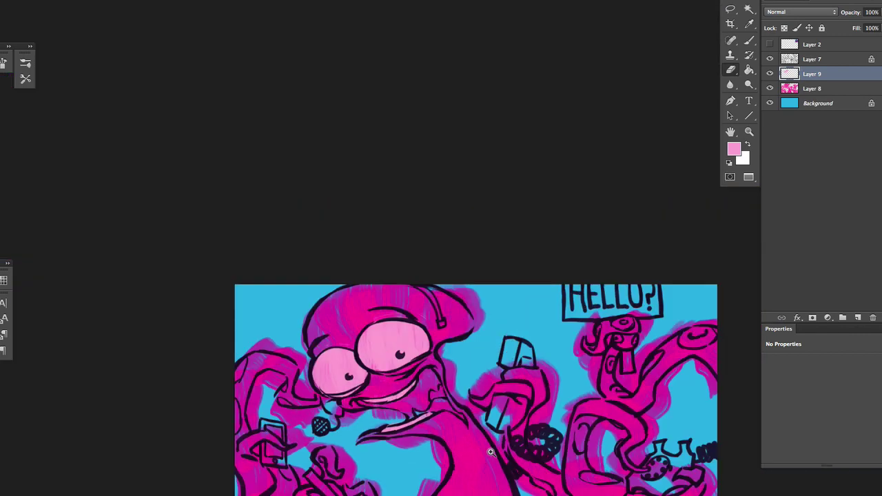
{"action": "scroll", "coordinate": [507, 257], "scroll_direction": "up", "scroll_amount": 2}
{"action": "key", "text": "alt+bracketleft"}
Erase the magenta glow beside the cigarette hand and around its tentacle
{"action": "right_click", "coordinate": [564, 279]}
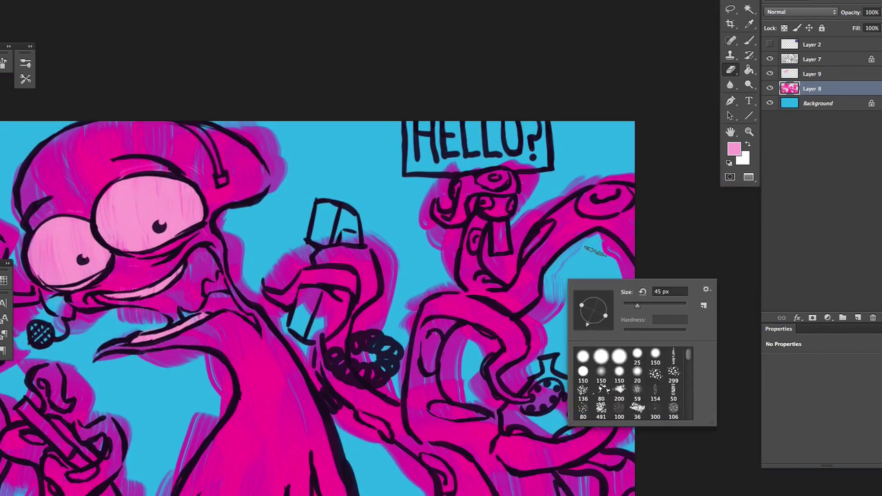
{"action": "left_click", "coordinate": [589, 246]}
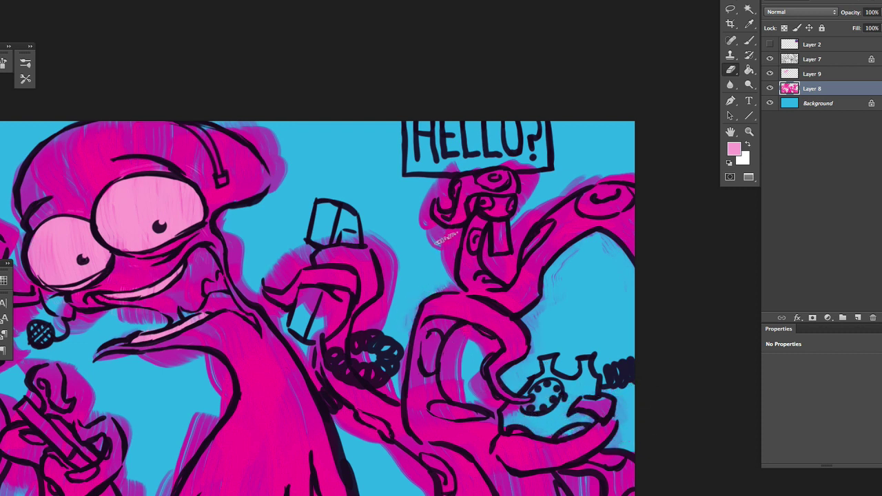
{"action": "right_click", "coordinate": [476, 318]}
{"action": "key", "text": "Escape"}
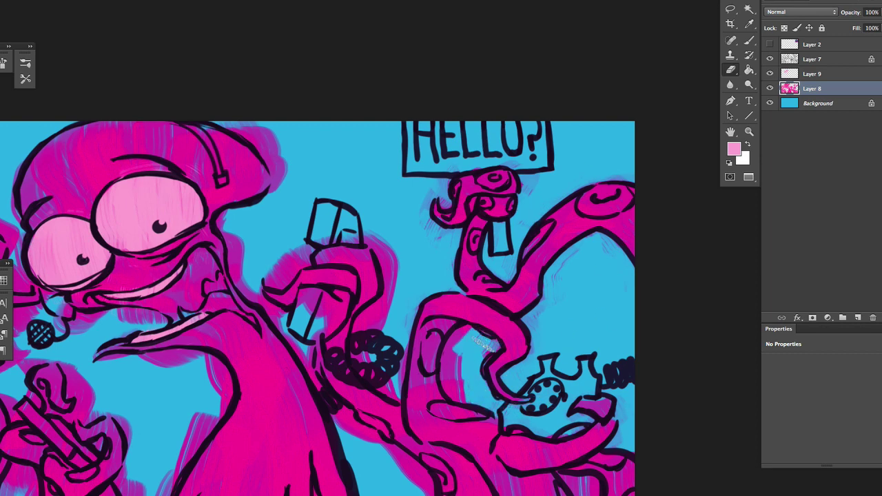
{"action": "right_click", "coordinate": [453, 383]}
{"action": "key", "text": "Escape"}
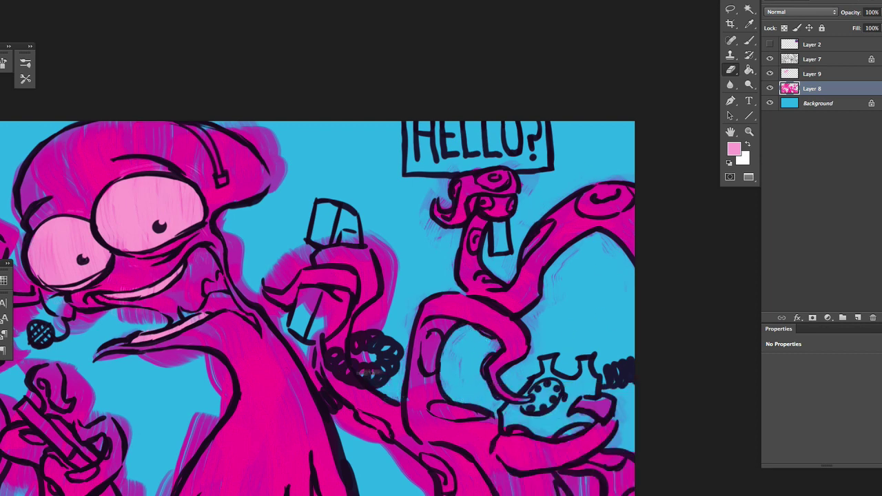
{"action": "left_click_drag", "start_coordinate": [365, 372], "coordinate": [376, 232]}
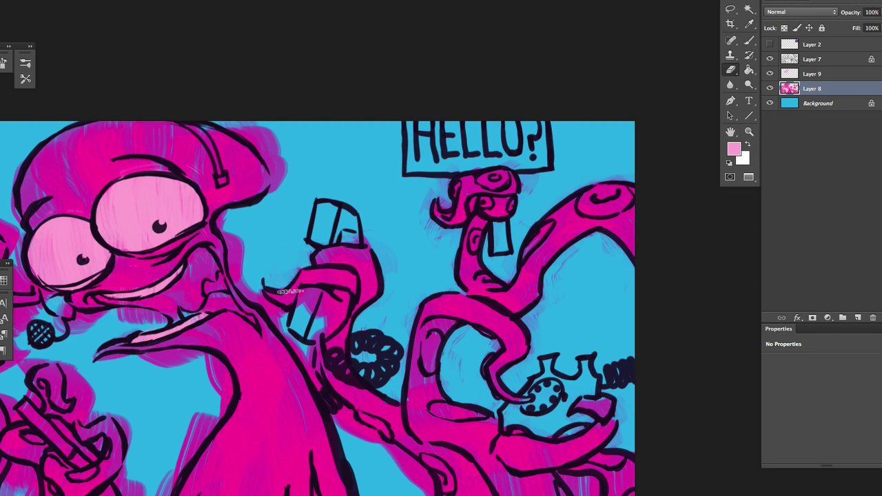
{"action": "mouse_move", "coordinate": [289, 292]}
{"action": "left_mouse_down"}
{"action": "mouse_move", "coordinate": [324, 303]}
{"action": "mouse_move", "coordinate": [331, 324]}
{"action": "mouse_move", "coordinate": [304, 348]}
{"action": "mouse_move", "coordinate": [233, 239]}
{"action": "left_mouse_up"}
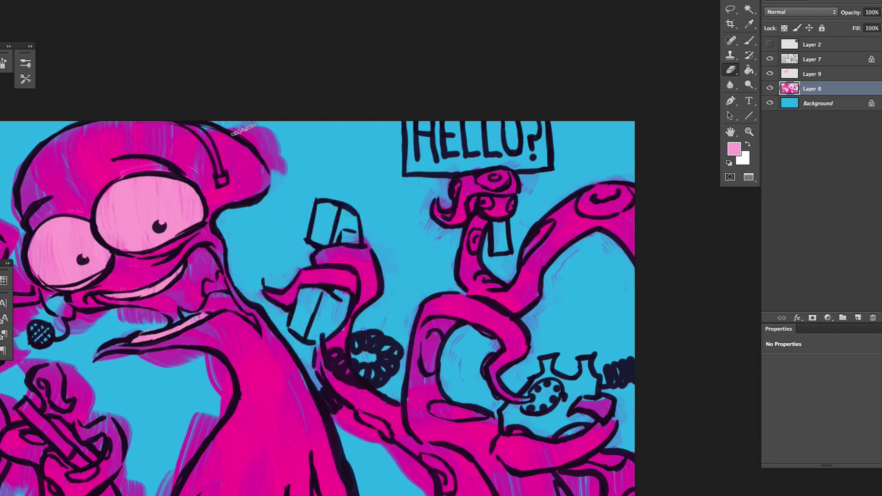
Erase stray magenta below and left of the mouth and along the body's left side
{"action": "left_click_drag", "start_coordinate": [324, 167], "coordinate": [537, 259]}
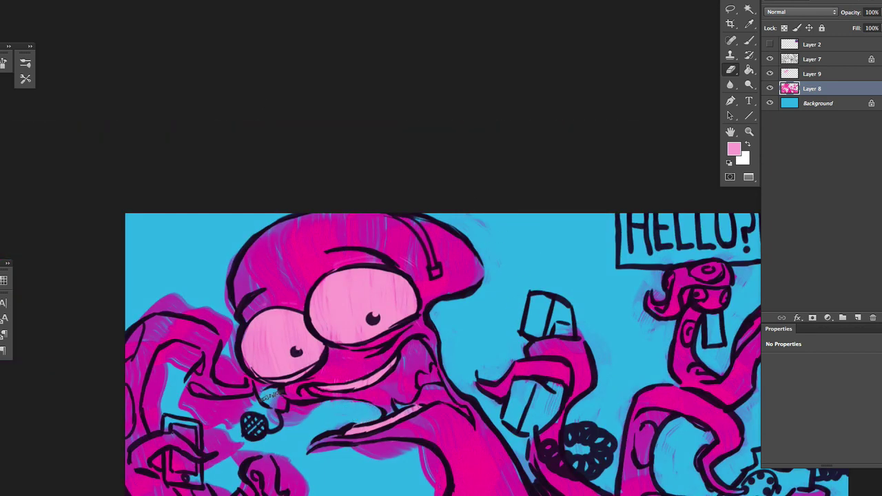
{"action": "left_click_drag", "start_coordinate": [272, 395], "coordinate": [290, 440]}
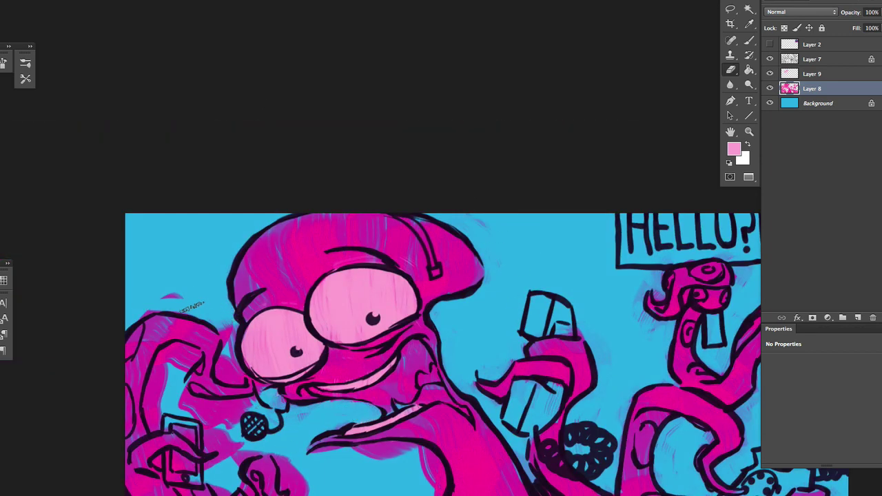
{"action": "right_click", "coordinate": [284, 400]}
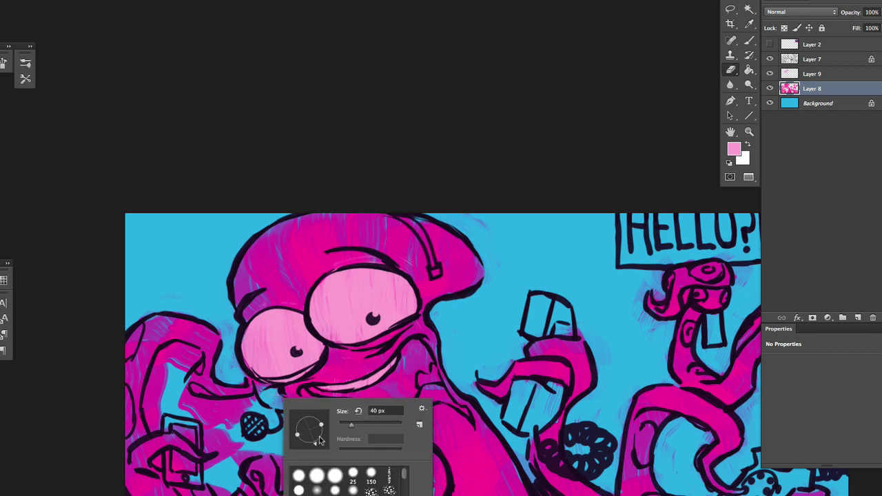
{"action": "key", "text": "Escape"}
{"action": "mouse_move", "coordinate": [272, 403]}
{"action": "left_mouse_down"}
{"action": "mouse_move", "coordinate": [183, 414]}
{"action": "mouse_move", "coordinate": [241, 407]}
{"action": "mouse_move", "coordinate": [190, 348]}
{"action": "left_mouse_up"}
{"action": "scroll", "coordinate": [189, 348], "scroll_direction": "down", "scroll_amount": 5}
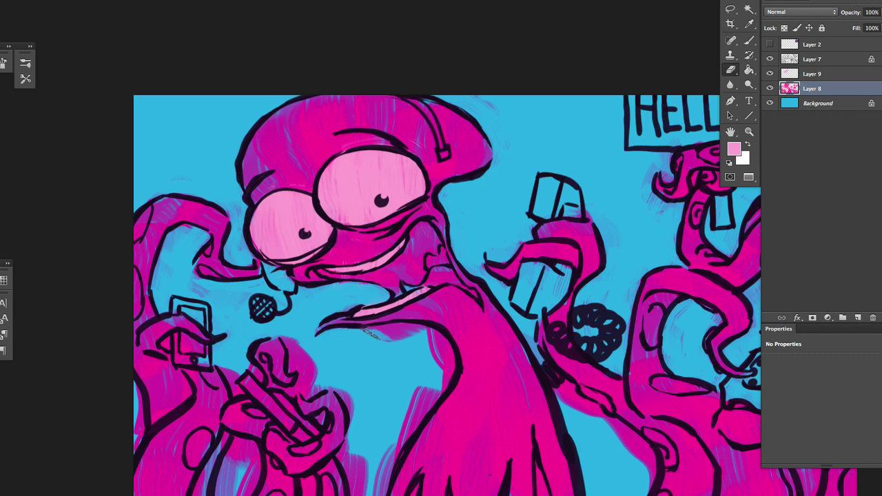
{"action": "mouse_move", "coordinate": [373, 334]}
{"action": "left_mouse_down"}
{"action": "mouse_move", "coordinate": [413, 332]}
{"action": "mouse_move", "coordinate": [420, 413]}
{"action": "mouse_move", "coordinate": [345, 452]}
{"action": "mouse_move", "coordinate": [357, 403]}
{"action": "left_mouse_up"}
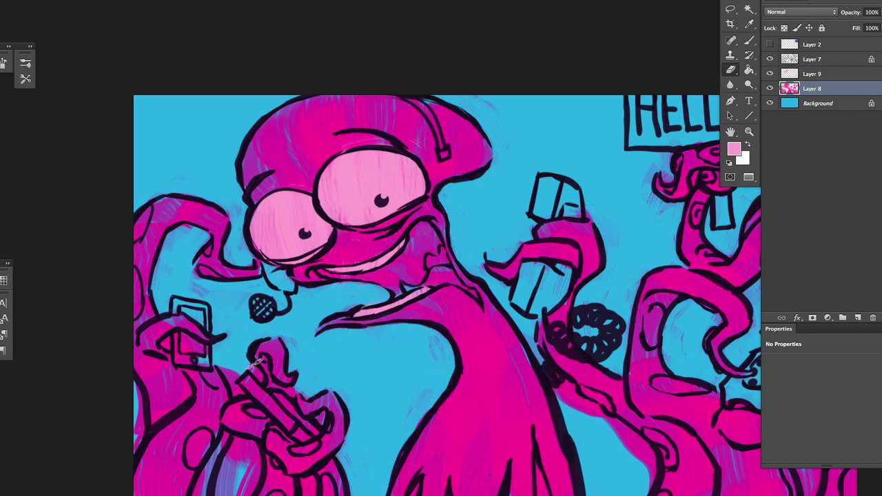
{"action": "mouse_move", "coordinate": [231, 444]}
{"action": "left_mouse_down"}
{"action": "mouse_move", "coordinate": [258, 474]}
{"action": "mouse_move", "coordinate": [237, 461]}
{"action": "mouse_move", "coordinate": [233, 415]}
{"action": "left_mouse_up"}
Lock Layer 7 against edits while switching between Layers 7 and 8
{"action": "scroll", "coordinate": [262, 483], "scroll_direction": "down", "scroll_amount": 2}
{"action": "left_click", "coordinate": [813, 59]}
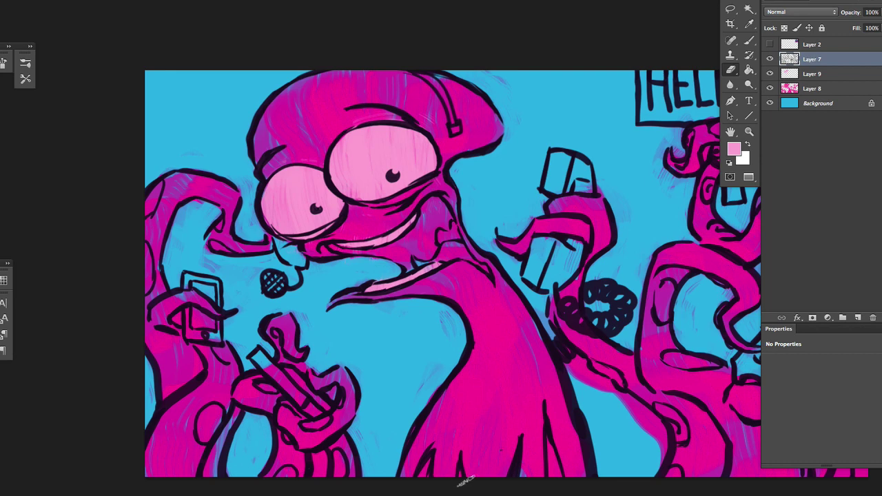
{"action": "scroll", "coordinate": [465, 489], "scroll_direction": "right", "scroll_amount": 10}
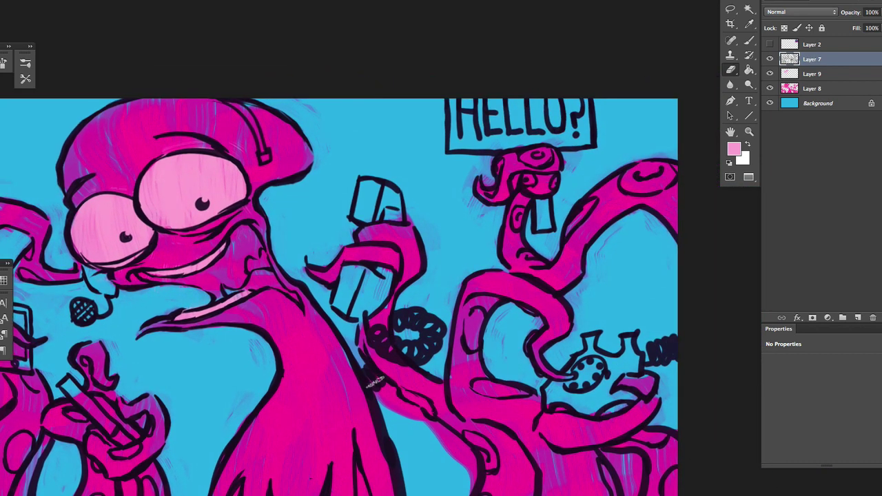
{"action": "left_click", "coordinate": [812, 88]}
{"action": "left_click", "coordinate": [812, 59]}
{"action": "key", "text": "/"}
{"action": "left_click", "coordinate": [812, 88]}
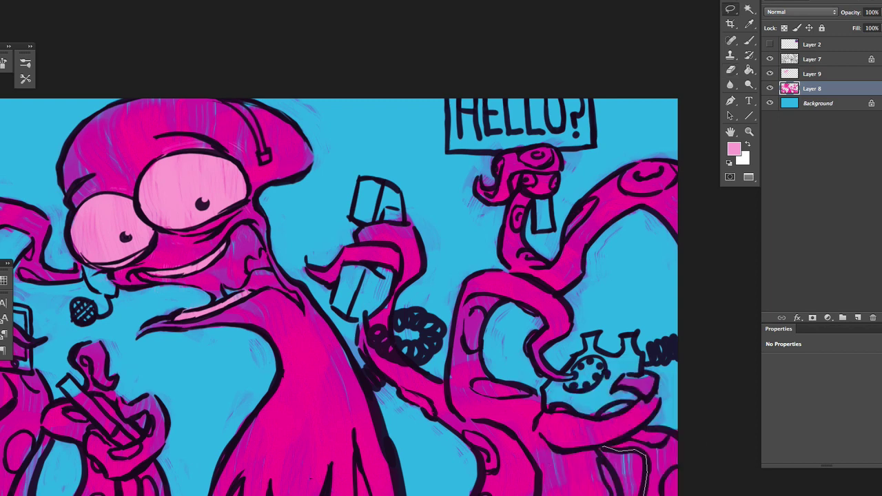
Clear the selection and sample magenta from the octopus body with the brush
{"action": "key", "text": "e"}
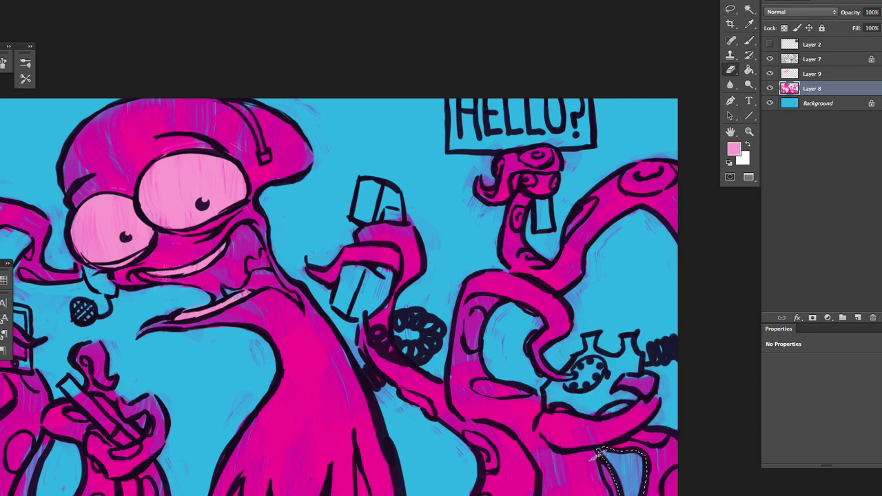
{"action": "key", "text": "ctrl+d"}
{"action": "key", "text": "h"}
{"action": "left_click_drag", "start_coordinate": [679, 445], "coordinate": [365, 335]}
{"action": "key", "text": "b"}
{"action": "left_click", "coordinate": [256, 419], "text": "alt"}
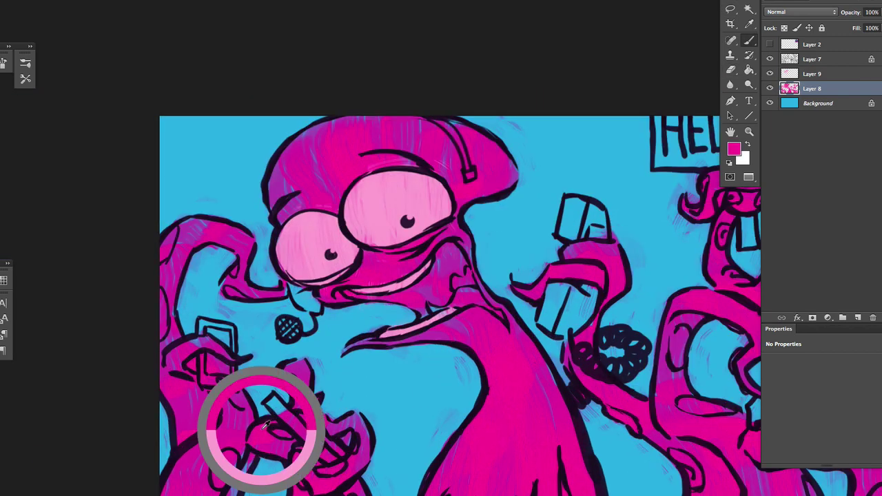
Check the brush size settings, then merge Layer 9 down into Layer 8
{"action": "key", "text": "e"}
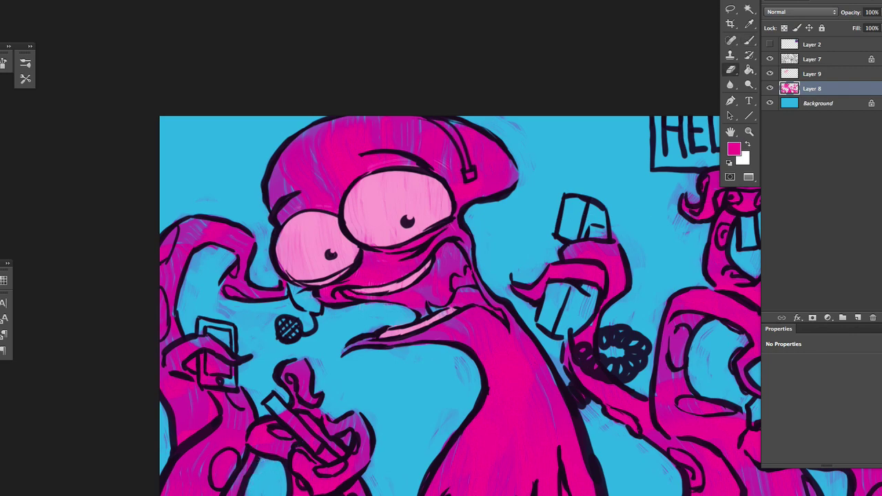
{"action": "scroll", "coordinate": [253, 474], "scroll_direction": "right", "scroll_amount": 3}
{"action": "scroll", "coordinate": [441, 303], "scroll_direction": "right", "scroll_amount": 2}
{"action": "key", "text": "b"}
{"action": "scroll", "coordinate": [699, 132], "scroll_direction": "up", "scroll_amount": 5}
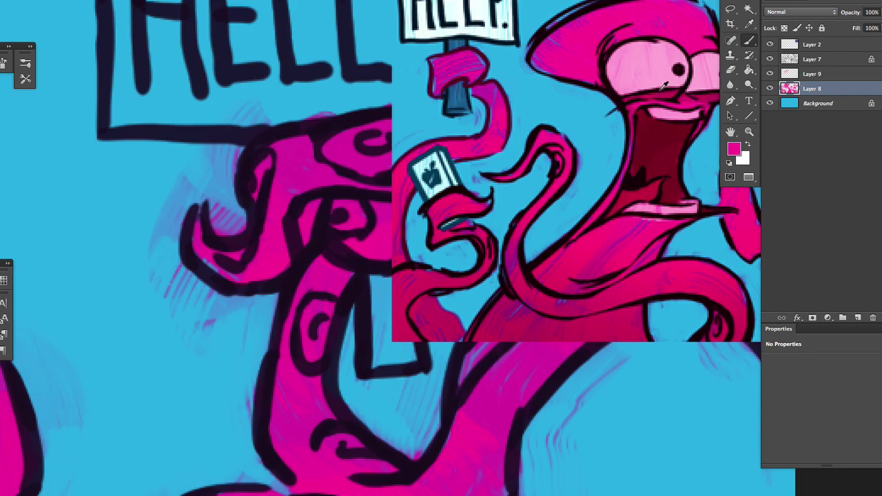
{"action": "scroll", "coordinate": [698, 131], "scroll_direction": "down", "scroll_amount": 3}
{"action": "right_click", "coordinate": [424, 210]}
{"action": "key", "text": "Escape"}
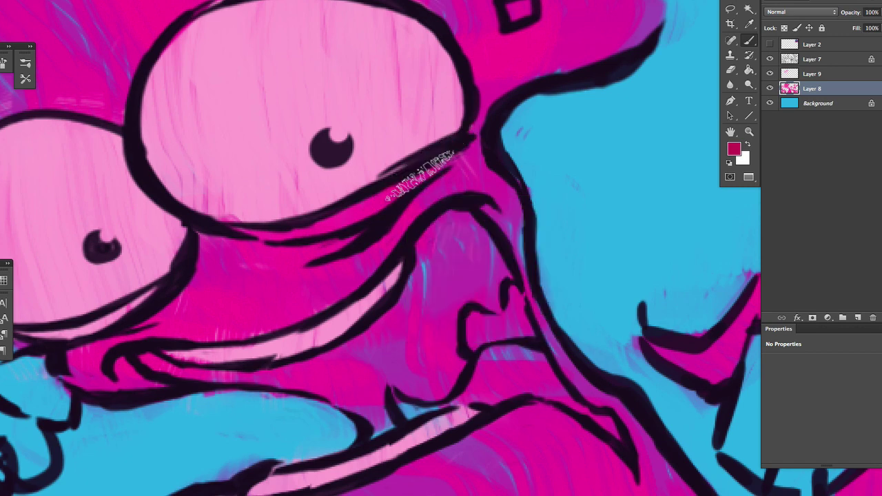
{"action": "right_click", "coordinate": [362, 248]}
{"action": "key", "text": "Escape"}
{"action": "scroll", "coordinate": [251, 325], "scroll_direction": "left", "scroll_amount": 8}
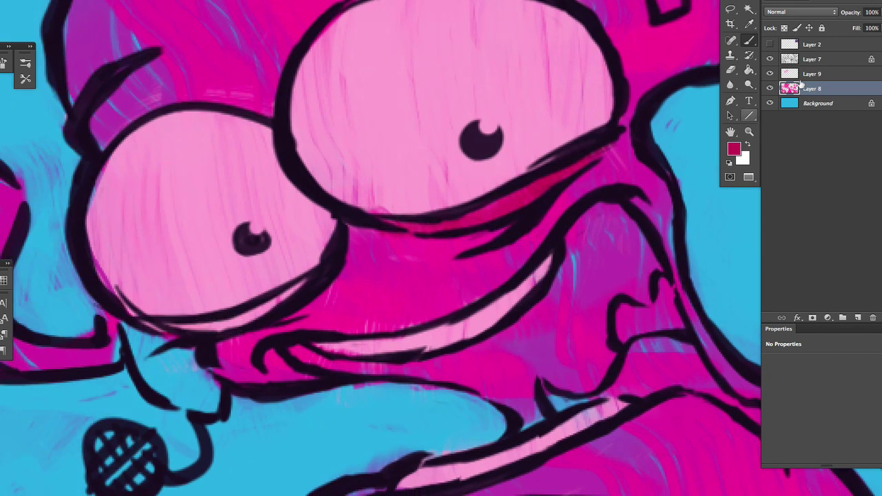
{"action": "key", "text": "ctrl+e"}
Sample the eyes' light pink, then set dark red as the painting colour
{"action": "scroll", "coordinate": [254, 303], "scroll_direction": "down", "scroll_amount": 2}
{"action": "left_click", "coordinate": [220, 299], "text": "alt"}
{"action": "scroll", "coordinate": [262, 300], "scroll_direction": "down", "scroll_amount": 5}
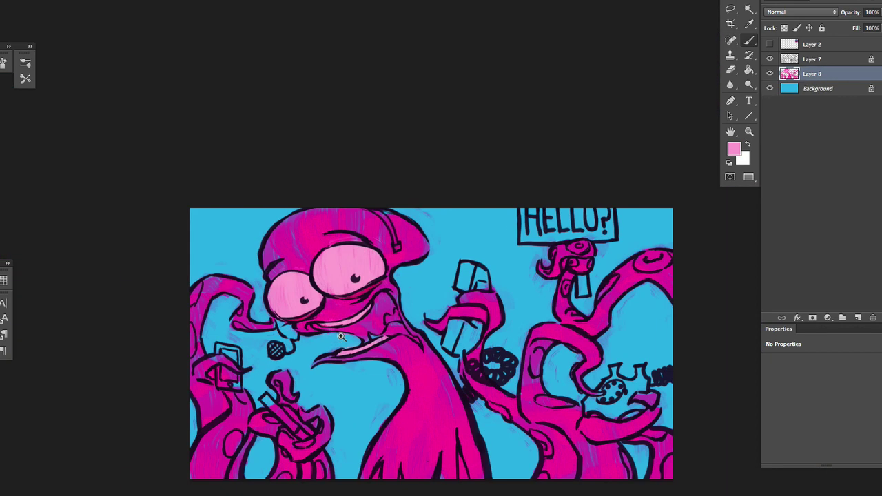
{"action": "scroll", "coordinate": [413, 324], "scroll_direction": "up", "scroll_amount": 5}
{"action": "scroll", "coordinate": [441, 310], "scroll_direction": "right", "scroll_amount": 10}
{"action": "scroll", "coordinate": [531, 250], "scroll_direction": "down", "scroll_amount": 3}
{"action": "left_click", "coordinate": [522, 167], "text": "alt"}
{"action": "key", "text": "ctrl+shift+alt+n"}
Brush dark red into the octopus's mouth and erase the red spilling past its outline
{"action": "scroll", "coordinate": [441, 276], "scroll_direction": "up", "scroll_amount": 3}
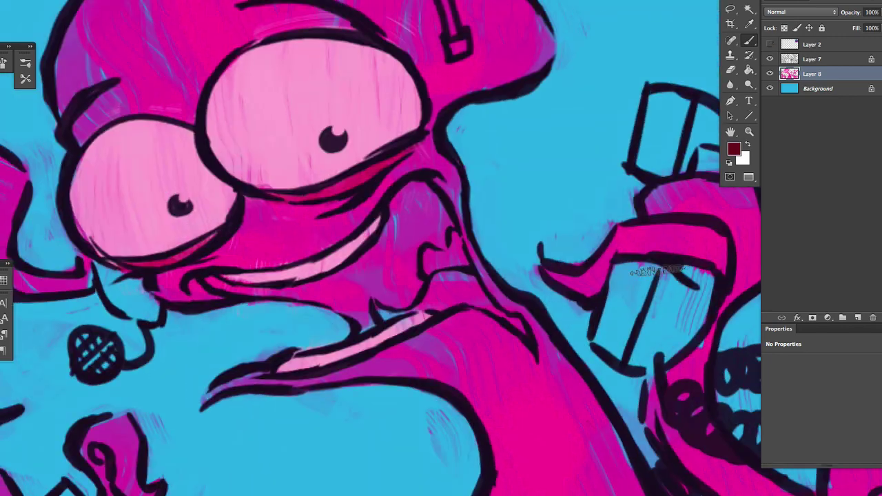
{"action": "mouse_move", "coordinate": [427, 176]}
{"action": "left_mouse_down"}
{"action": "mouse_move", "coordinate": [441, 266]}
{"action": "mouse_move", "coordinate": [275, 324]}
{"action": "left_mouse_up"}
{"action": "key", "text": "ctrl+z"}
{"action": "mouse_move", "coordinate": [221, 276]}
{"action": "left_mouse_down"}
{"action": "mouse_move", "coordinate": [317, 289]}
{"action": "mouse_move", "coordinate": [456, 335]}
{"action": "mouse_move", "coordinate": [510, 262]}
{"action": "left_mouse_up"}
{"action": "key", "text": "e"}
{"action": "mouse_move", "coordinate": [455, 173]}
{"action": "left_mouse_down"}
{"action": "mouse_move", "coordinate": [507, 293]}
{"action": "mouse_move", "coordinate": [499, 276]}
{"action": "mouse_move", "coordinate": [548, 351]}
{"action": "mouse_move", "coordinate": [459, 179]}
{"action": "mouse_move", "coordinate": [393, 175]}
{"action": "mouse_move", "coordinate": [358, 227]}
{"action": "mouse_move", "coordinate": [290, 228]}
{"action": "mouse_move", "coordinate": [286, 271]}
{"action": "mouse_move", "coordinate": [197, 290]}
{"action": "mouse_move", "coordinate": [279, 336]}
{"action": "mouse_move", "coordinate": [400, 324]}
{"action": "mouse_move", "coordinate": [358, 345]}
{"action": "mouse_move", "coordinate": [400, 365]}
{"action": "left_mouse_up"}
Sample crimson near the mouth and paint shading inside it on new Layer 10
{"action": "scroll", "coordinate": [358, 276], "scroll_direction": "down", "scroll_amount": 5}
{"action": "scroll", "coordinate": [372, 418], "scroll_direction": "up", "scroll_amount": 4}
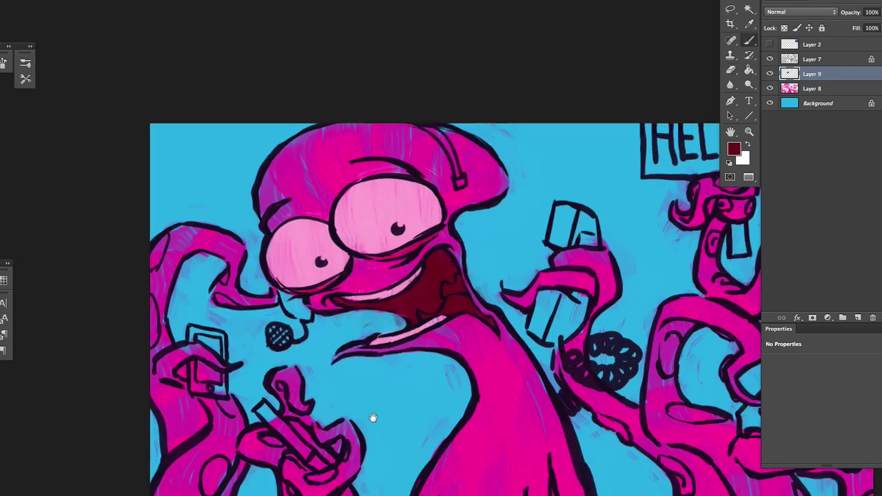
{"action": "left_click_drag", "start_coordinate": [424, 462], "coordinate": [562, 458]}
{"action": "scroll", "coordinate": [55, 234], "scroll_direction": "down", "scroll_amount": 2}
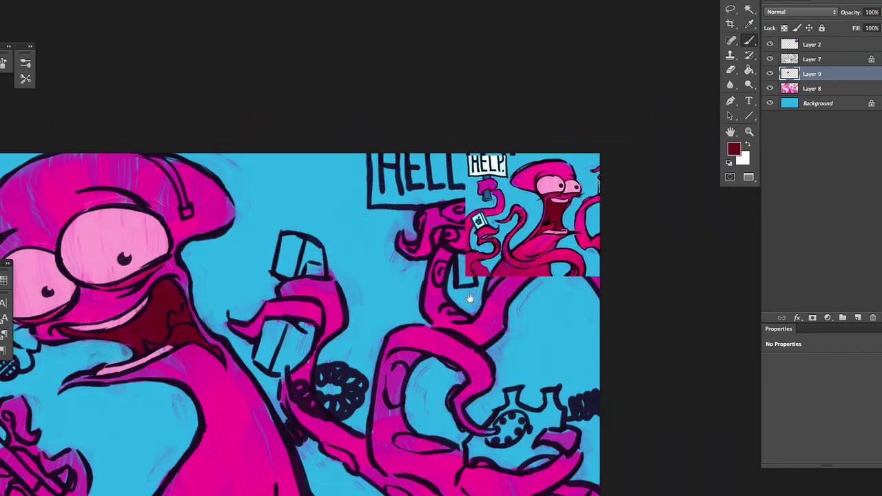
{"action": "left_click", "coordinate": [534, 202], "text": "alt"}
{"action": "scroll", "coordinate": [55, 234], "scroll_direction": "up", "scroll_amount": 4}
{"action": "key", "text": "ctrl+shift+alt+n"}
{"action": "mouse_move", "coordinate": [469, 307]}
{"action": "left_mouse_down"}
{"action": "mouse_move", "coordinate": [492, 377]}
{"action": "mouse_move", "coordinate": [424, 406]}
{"action": "mouse_move", "coordinate": [526, 398]}
{"action": "mouse_move", "coordinate": [455, 362]}
{"action": "mouse_move", "coordinate": [524, 383]}
{"action": "mouse_move", "coordinate": [413, 387]}
{"action": "mouse_move", "coordinate": [436, 368]}
{"action": "mouse_move", "coordinate": [493, 377]}
{"action": "left_mouse_up"}
{"action": "key", "text": "e"}
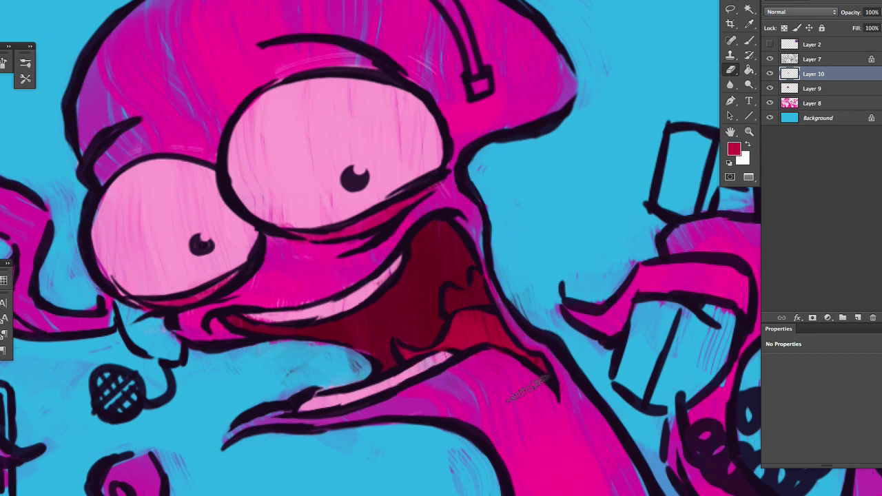
Return to the Brush, pan over to the HELLO? sign and sample its white as foreground colour
{"action": "scroll", "coordinate": [527, 390], "scroll_direction": "down", "scroll_amount": 5}
{"action": "key", "text": "b"}
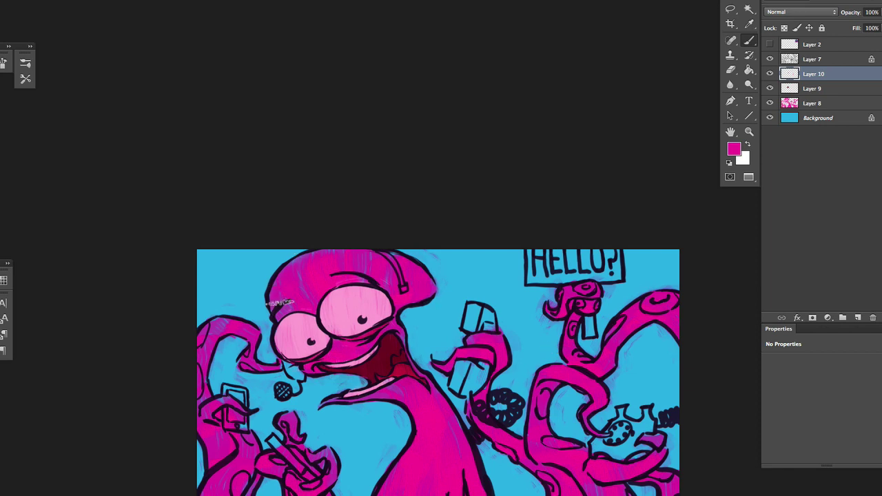
{"action": "right_click", "coordinate": [305, 314]}
{"action": "left_click", "coordinate": [290, 307]}
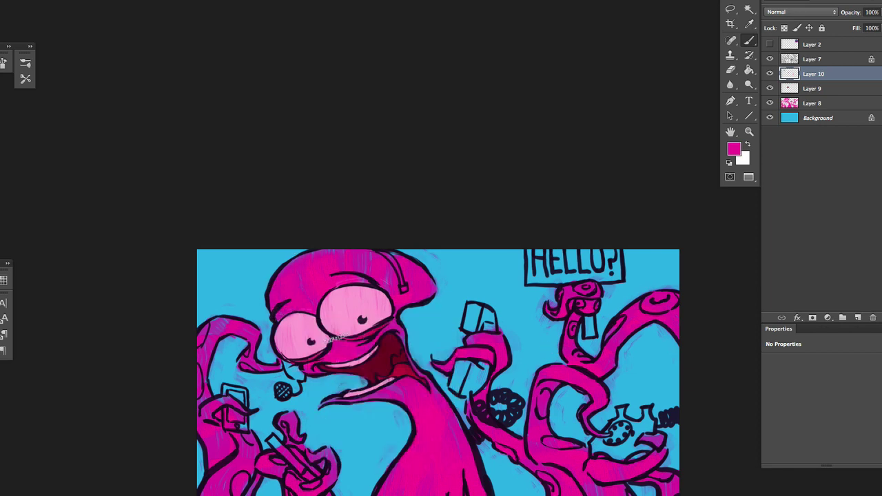
{"action": "scroll", "coordinate": [447, 329], "scroll_direction": "up", "scroll_amount": 2}
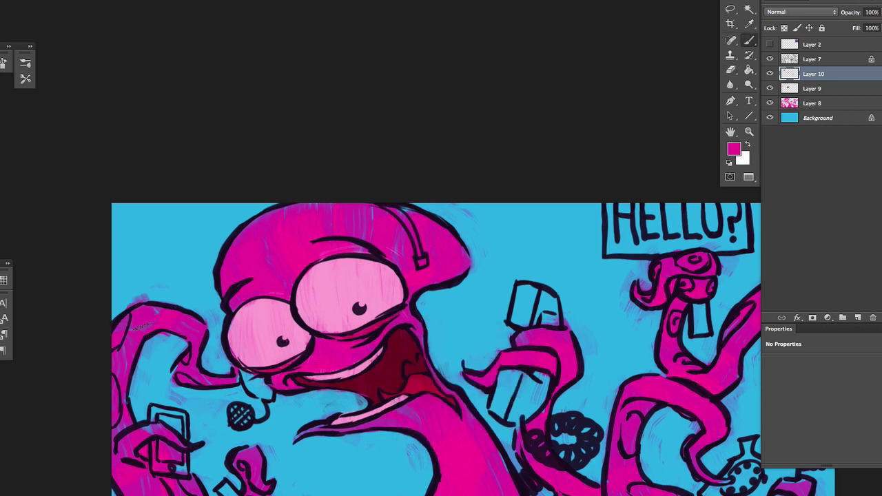
{"action": "left_click_drag", "start_coordinate": [350, 485], "coordinate": [299, 423]}
{"action": "left_click_drag", "start_coordinate": [370, 461], "coordinate": [237, 370]}
{"action": "left_click_drag", "start_coordinate": [632, 428], "coordinate": [655, 441]}
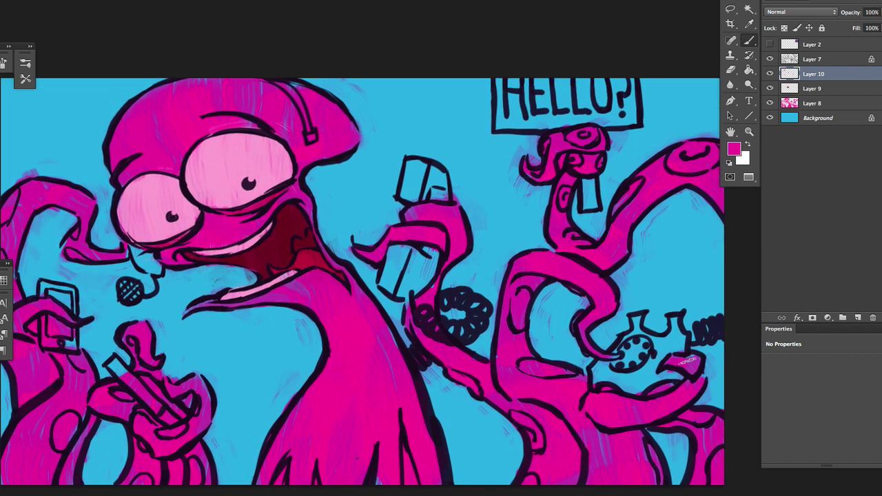
{"action": "scroll", "coordinate": [610, 353], "scroll_direction": "down", "scroll_amount": 3}
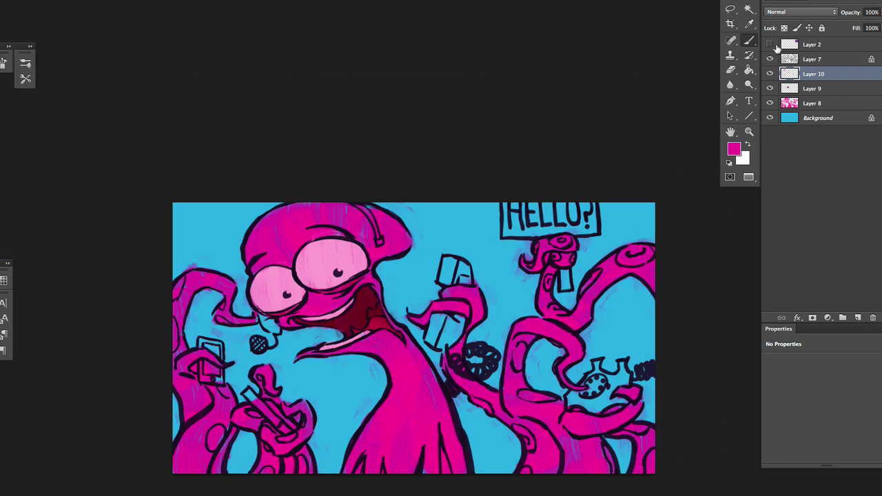
{"action": "scroll", "coordinate": [663, 232], "scroll_direction": "up", "scroll_amount": 5}
{"action": "left_click", "coordinate": [296, 108], "text": "alt"}
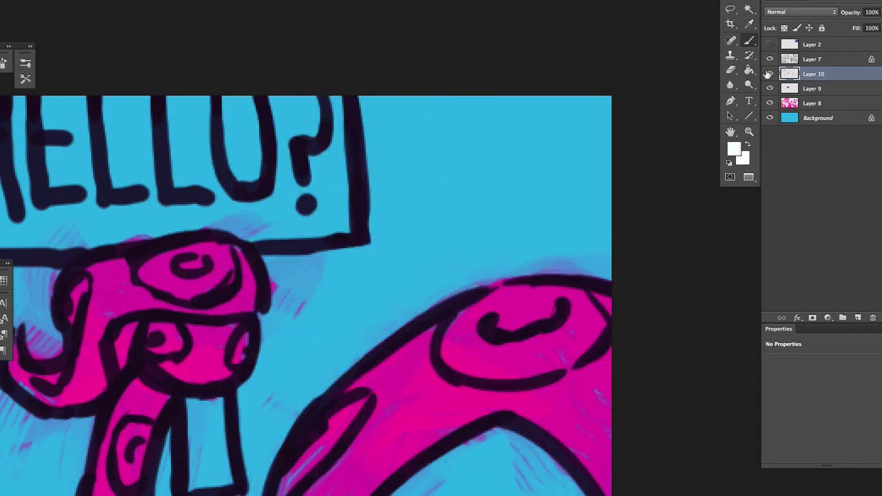
On a new layer, paint white along the HELLO? sign's lower edge and erase the overspill
{"action": "scroll", "coordinate": [446, 324], "scroll_direction": "down", "scroll_amount": 4}
{"action": "right_click", "coordinate": [396, 345]}
{"action": "left_click", "coordinate": [865, 319]}
{"action": "mouse_move", "coordinate": [276, 276]}
{"action": "left_mouse_down"}
{"action": "mouse_move", "coordinate": [344, 306]}
{"action": "mouse_move", "coordinate": [413, 303]}
{"action": "mouse_move", "coordinate": [424, 317]}
{"action": "mouse_move", "coordinate": [364, 310]}
{"action": "left_mouse_up"}
{"action": "left_click", "coordinate": [731, 69]}
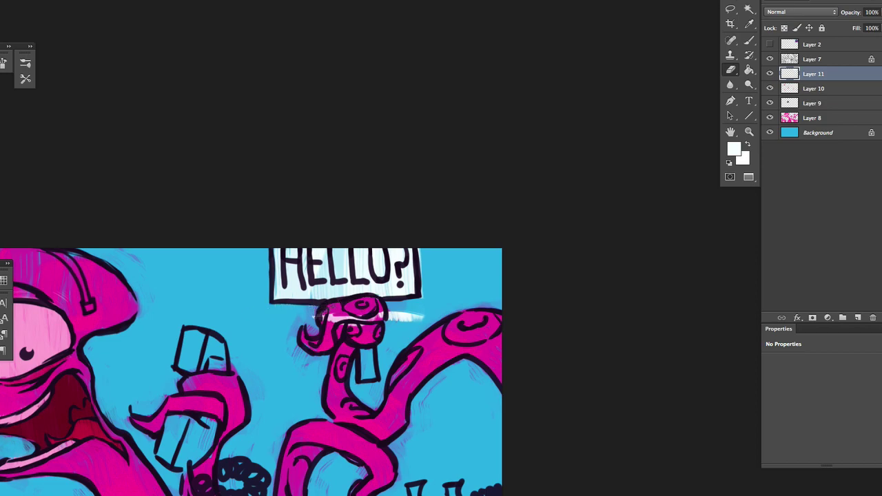
{"action": "left_click_drag", "start_coordinate": [421, 317], "coordinate": [330, 315]}
{"action": "key", "text": "b"}
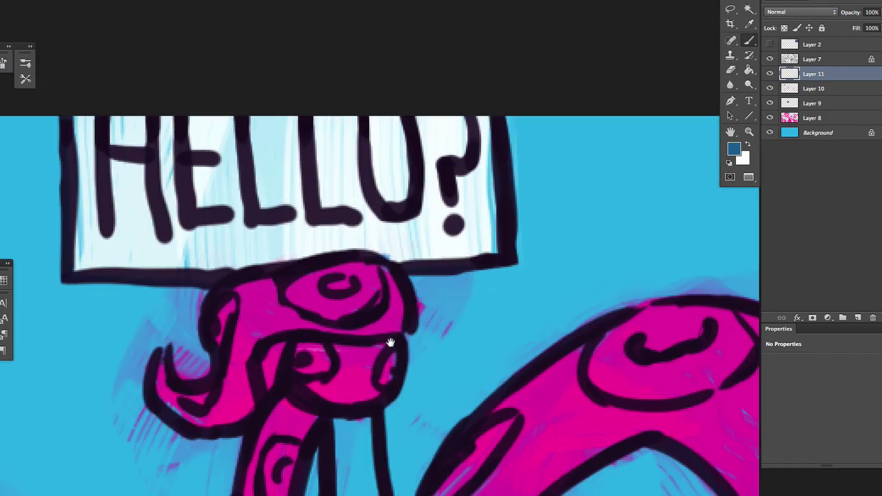
Paint blue into the small phone under the sign and hatch light cyan over the held phone
{"action": "left_click_drag", "start_coordinate": [390, 342], "coordinate": [412, 282]}
{"action": "left_click_drag", "start_coordinate": [373, 369], "coordinate": [386, 455]}
{"action": "key", "text": "e"}
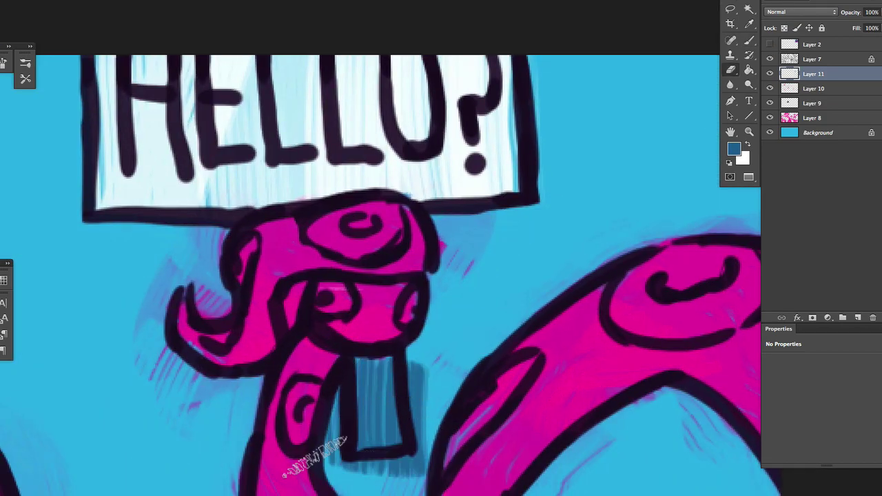
{"action": "key", "text": "ctrl+minus"}
{"action": "key", "text": "ctrl+minus"}
{"action": "key", "text": "ctrl+minus"}
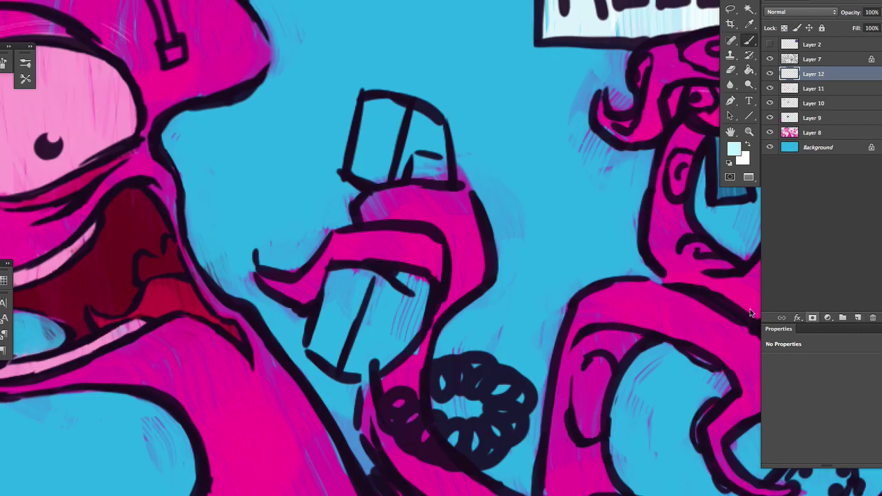
{"action": "scroll", "coordinate": [751, 313], "scroll_direction": "up", "scroll_amount": 3}
{"action": "right_click", "coordinate": [467, 348]}
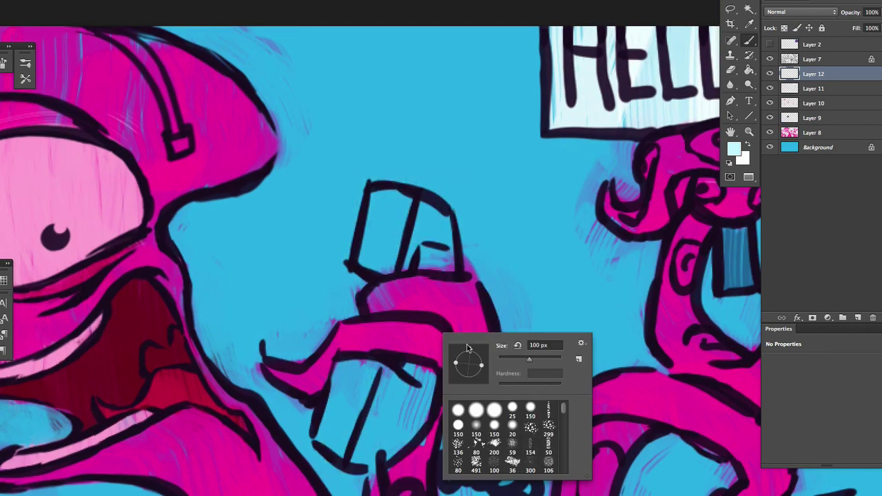
{"action": "mouse_move", "coordinate": [467, 348]}
{"action": "left_mouse_down"}
{"action": "mouse_move", "coordinate": [473, 177]}
{"action": "mouse_move", "coordinate": [324, 266]}
{"action": "mouse_move", "coordinate": [404, 423]}
{"action": "mouse_move", "coordinate": [366, 360]}
{"action": "mouse_move", "coordinate": [418, 315]}
{"action": "mouse_move", "coordinate": [386, 441]}
{"action": "left_mouse_up"}
{"action": "key", "text": "e"}
{"action": "mouse_move", "coordinate": [359, 166]}
{"action": "left_mouse_down"}
{"action": "mouse_move", "coordinate": [315, 296]}
{"action": "mouse_move", "coordinate": [448, 286]}
{"action": "mouse_move", "coordinate": [479, 268]}
{"action": "mouse_move", "coordinate": [462, 187]}
{"action": "mouse_move", "coordinate": [335, 285]}
{"action": "mouse_move", "coordinate": [454, 341]}
{"action": "mouse_move", "coordinate": [413, 448]}
{"action": "mouse_move", "coordinate": [317, 427]}
{"action": "mouse_move", "coordinate": [323, 476]}
{"action": "left_mouse_up"}
Paint and touch up light strokes around the mouth and teeth
{"action": "scroll", "coordinate": [422, 441], "scroll_direction": "down", "scroll_amount": 3}
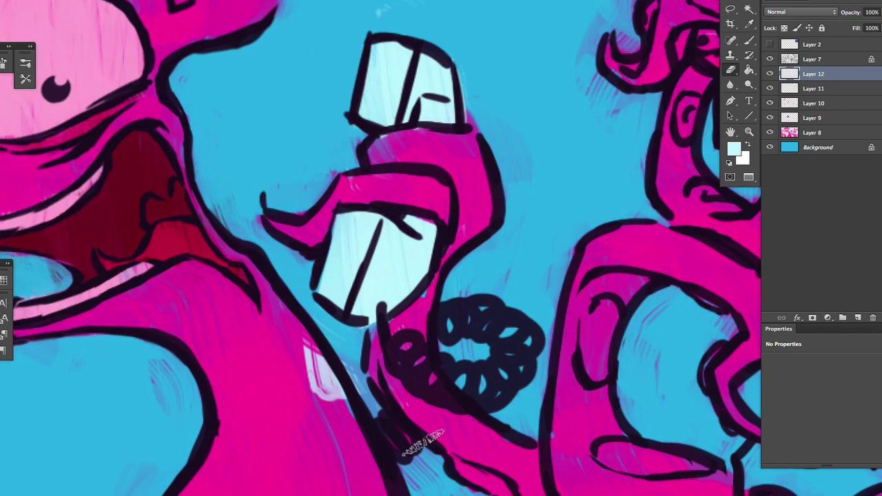
{"action": "scroll", "coordinate": [422, 443], "scroll_direction": "down", "scroll_amount": 5}
{"action": "scroll", "coordinate": [422, 443], "scroll_direction": "up", "scroll_amount": 1}
{"action": "key", "text": "b"}
{"action": "left_click_drag", "start_coordinate": [220, 348], "coordinate": [292, 432]}
{"action": "key", "text": "e"}
{"action": "left_click_drag", "start_coordinate": [235, 321], "coordinate": [274, 372]}
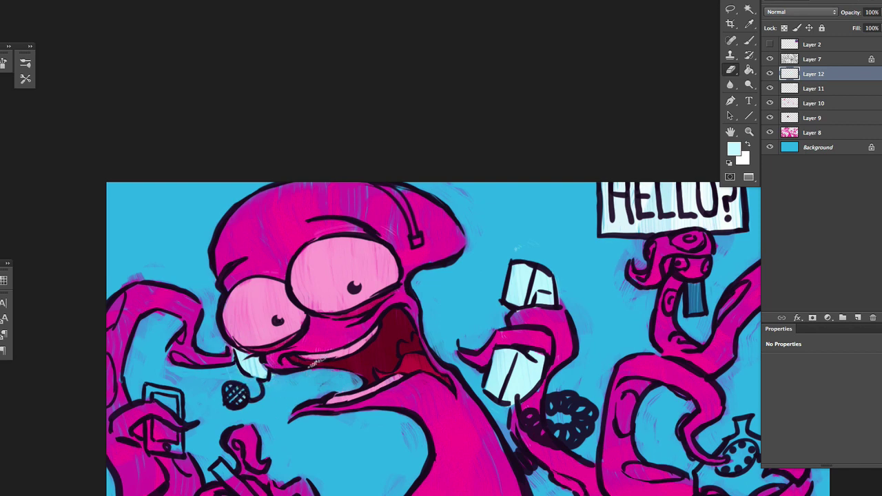
{"action": "key", "text": "b"}
{"action": "mouse_move", "coordinate": [207, 414]}
{"action": "left_mouse_down"}
{"action": "mouse_move", "coordinate": [265, 379]}
{"action": "mouse_move", "coordinate": [217, 386]}
{"action": "mouse_move", "coordinate": [207, 414]}
{"action": "left_mouse_up"}
{"action": "key", "text": "e"}
{"action": "key", "text": "b"}
Colour the lower-left phone light blue and erase the paint spilling outside it
{"action": "mouse_move", "coordinate": [131, 399]}
{"action": "left_mouse_down"}
{"action": "mouse_move", "coordinate": [175, 383]}
{"action": "mouse_move", "coordinate": [186, 448]}
{"action": "left_mouse_up"}
{"action": "right_click", "coordinate": [199, 415]}
{"action": "mouse_move", "coordinate": [144, 386]}
{"action": "left_mouse_down"}
{"action": "mouse_move", "coordinate": [193, 459]}
{"action": "mouse_move", "coordinate": [144, 455]}
{"action": "left_mouse_up"}
{"action": "key", "text": "e"}
{"action": "mouse_move", "coordinate": [138, 375]}
{"action": "left_mouse_down"}
{"action": "mouse_move", "coordinate": [134, 448]}
{"action": "mouse_move", "coordinate": [189, 386]}
{"action": "left_mouse_up"}
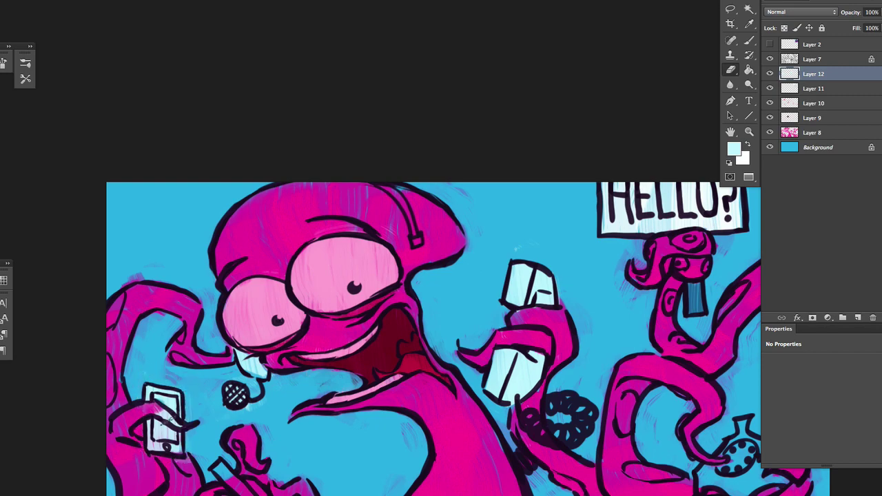
{"action": "right_click", "coordinate": [168, 413]}
{"action": "scroll", "coordinate": [188, 410], "scroll_direction": "up", "scroll_amount": 3}
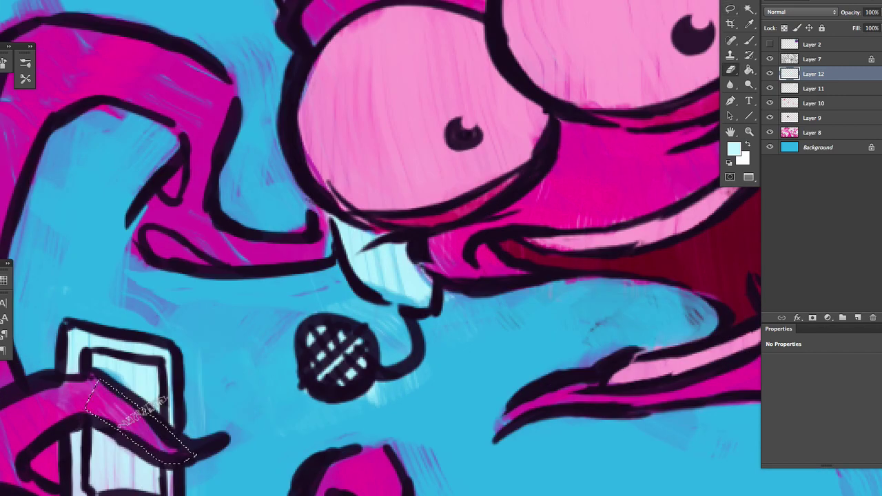
{"action": "scroll", "coordinate": [142, 379], "scroll_direction": "down", "scroll_amount": 2}
Switch to the Lasso tool, clear the current selection and dismiss the selection warning
{"action": "right_click", "coordinate": [173, 400]}
{"action": "left_click", "coordinate": [172, 400]}
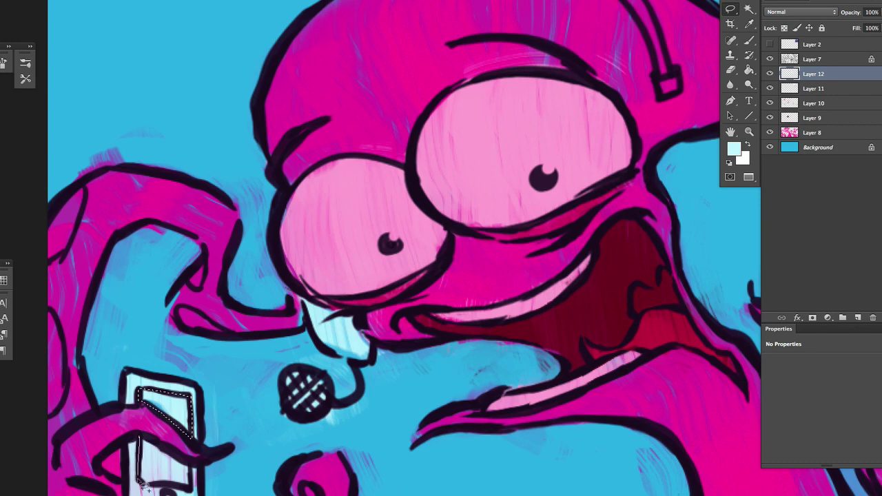
{"action": "key", "text": "ctrl+d"}
{"action": "scroll", "coordinate": [441, 248], "scroll_direction": "down", "scroll_amount": 3}
{"action": "scroll", "coordinate": [364, 407], "scroll_direction": "up", "scroll_amount": 3}
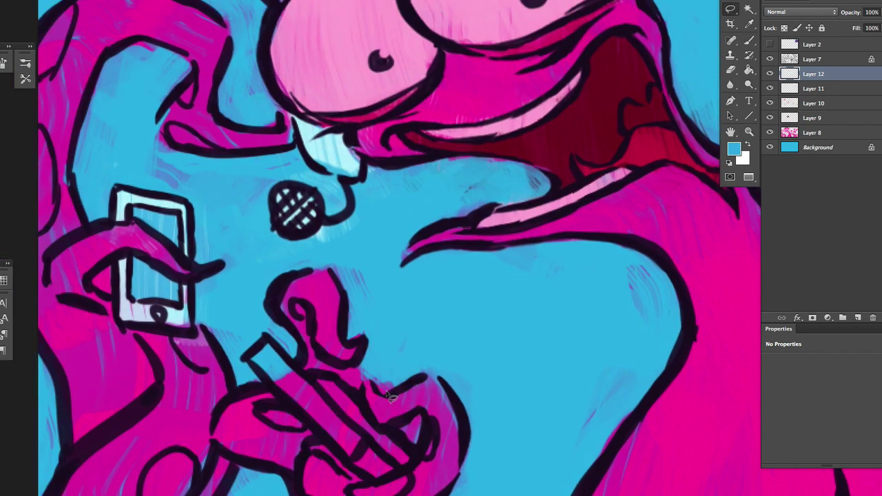
{"action": "left_click", "coordinate": [259, 368]}
{"action": "key", "text": "Return"}
Hatch the slim phone with pale blue and erase the stray paint from the tentacles
{"action": "key", "text": "b"}
{"action": "left_click", "coordinate": [126, 196], "text": "alt"}
{"action": "left_click_drag", "start_coordinate": [262, 331], "coordinate": [414, 482]}
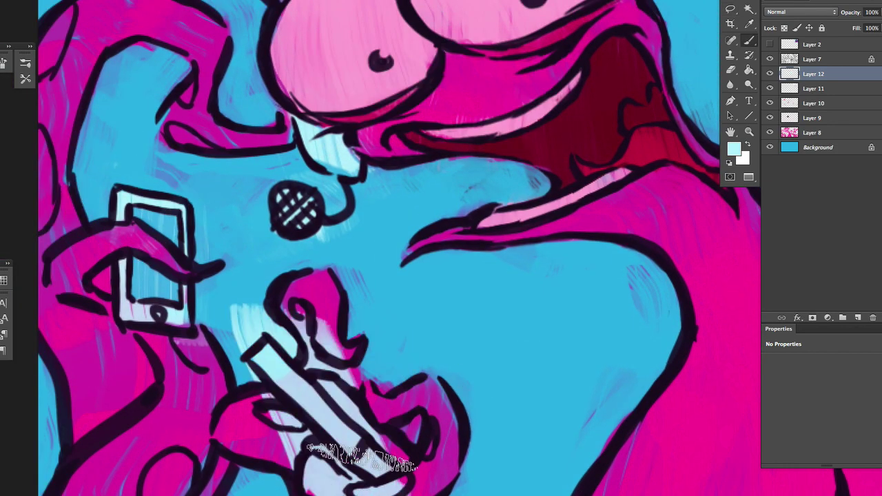
{"action": "left_click_drag", "start_coordinate": [234, 310], "coordinate": [427, 475]}
{"action": "key", "text": "e"}
{"action": "mouse_move", "coordinate": [372, 408]}
{"action": "left_mouse_down"}
{"action": "mouse_move", "coordinate": [210, 385]}
{"action": "mouse_move", "coordinate": [262, 401]}
{"action": "mouse_move", "coordinate": [248, 454]}
{"action": "mouse_move", "coordinate": [420, 475]}
{"action": "mouse_move", "coordinate": [400, 399]}
{"action": "mouse_move", "coordinate": [284, 287]}
{"action": "mouse_move", "coordinate": [286, 332]}
{"action": "mouse_move", "coordinate": [372, 376]}
{"action": "left_mouse_up"}
Lasso the slim phone's strip and fill it with pale blue, then a greyer blue
{"action": "key", "text": "l"}
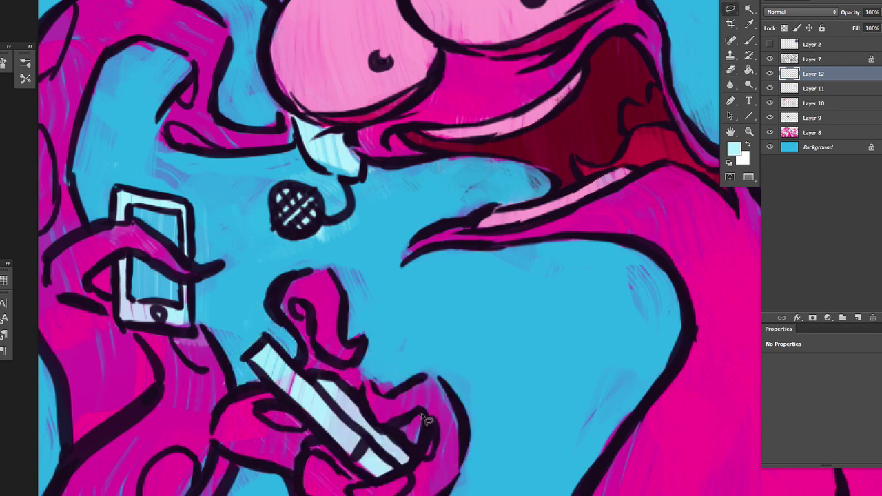
{"action": "key", "text": "h"}
{"action": "left_click_drag", "start_coordinate": [295, 363], "coordinate": [374, 404]}
{"action": "left_click_drag", "start_coordinate": [357, 456], "coordinate": [358, 457]}
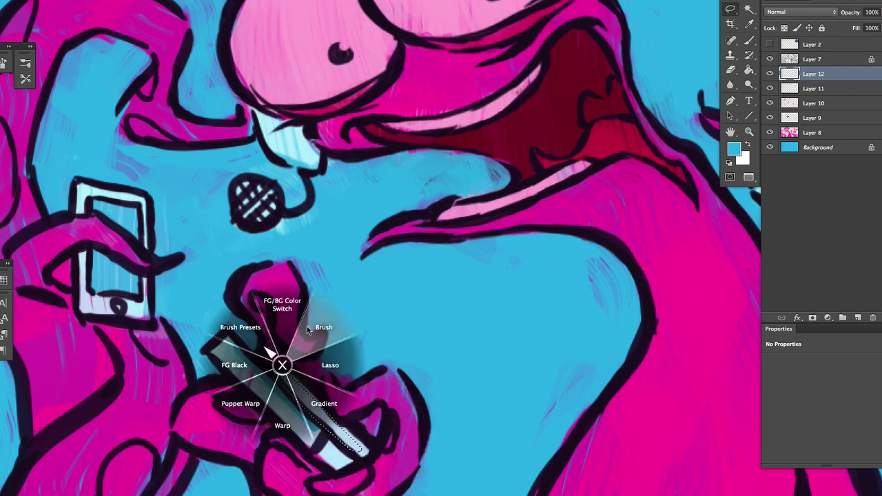
{"action": "left_click", "coordinate": [733, 148]}
{"action": "left_click", "coordinate": [784, 57]}
{"action": "key", "text": "alt+BackSpace"}
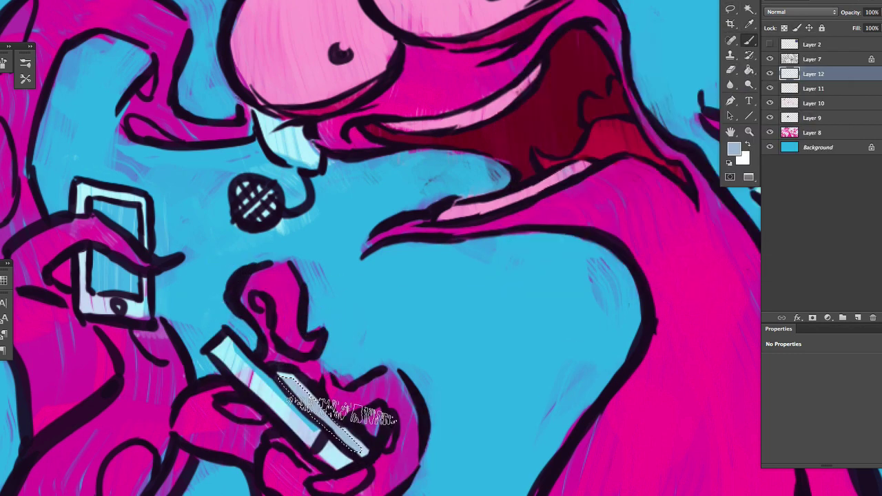
{"action": "key", "text": "Return"}
{"action": "key", "text": "alt+BackSpace"}
Paint vertical blue strokes over the rotary telephone at lower right and to its left
{"action": "key", "text": "h"}
{"action": "left_click_drag", "start_coordinate": [422, 469], "coordinate": [427, 478]}
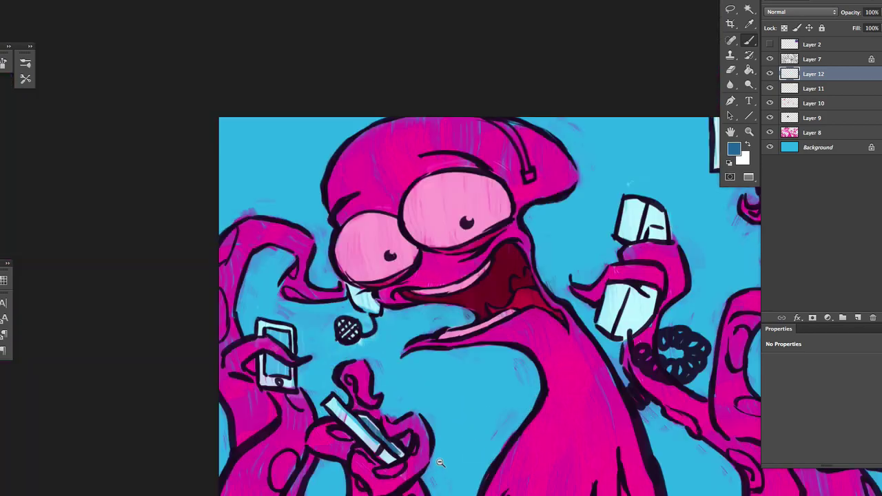
{"action": "key", "text": "h"}
{"action": "left_click_drag", "start_coordinate": [386, 417], "coordinate": [382, 422]}
{"action": "right_click", "coordinate": [449, 341]}
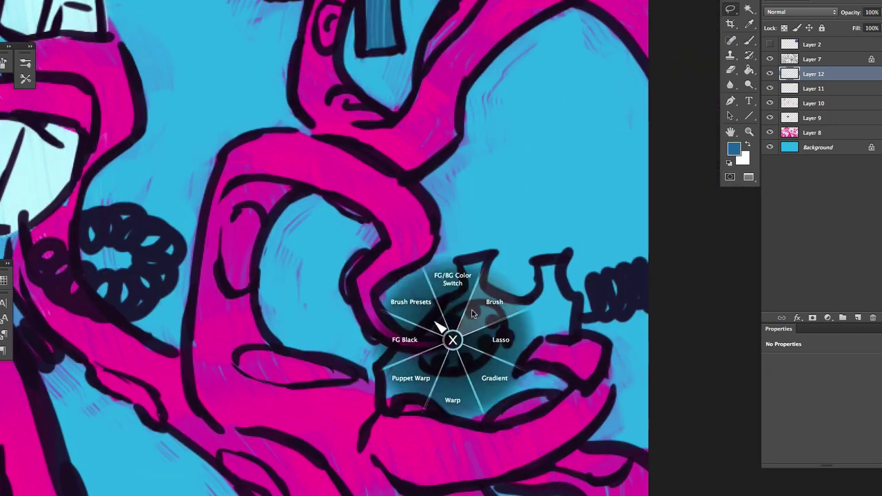
{"action": "left_click_drag", "start_coordinate": [414, 310], "coordinate": [482, 413]}
{"action": "key", "text": "ctrl+z"}
{"action": "right_click", "coordinate": [551, 414]}
{"action": "left_click_drag", "start_coordinate": [531, 207], "coordinate": [544, 431]}
{"action": "left_click_drag", "start_coordinate": [413, 221], "coordinate": [358, 372]}
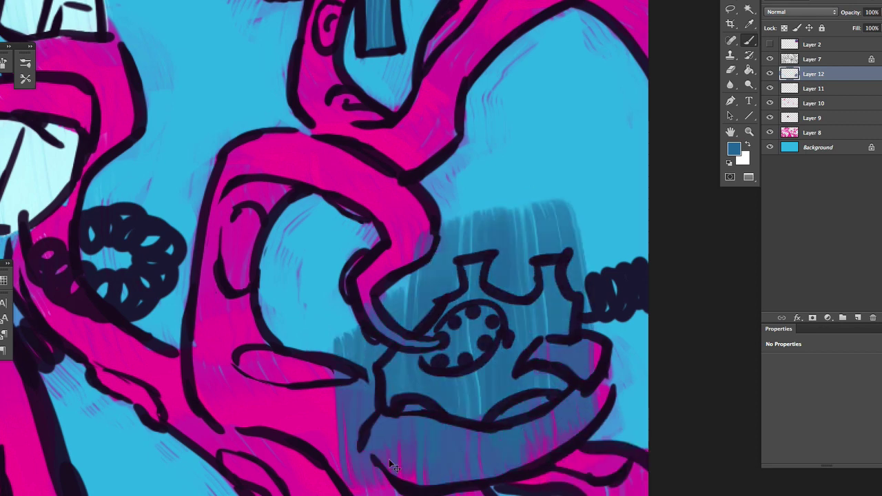
Erase the blue strokes above the telephone and add a small tentacle-pink mark at the bottom edge
{"action": "right_click", "coordinate": [420, 351]}
{"action": "key", "text": "e"}
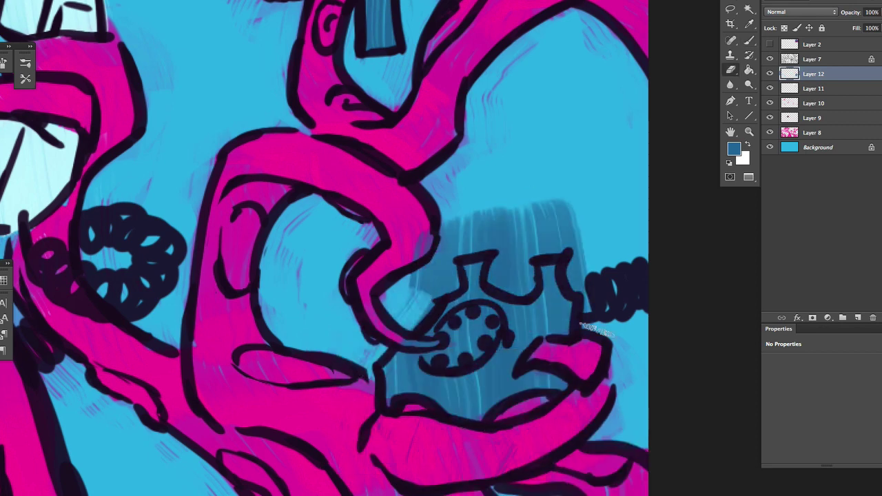
{"action": "mouse_move", "coordinate": [594, 329]}
{"action": "left_mouse_down"}
{"action": "mouse_move", "coordinate": [582, 265]}
{"action": "mouse_move", "coordinate": [522, 258]}
{"action": "mouse_move", "coordinate": [563, 210]}
{"action": "mouse_move", "coordinate": [516, 234]}
{"action": "mouse_move", "coordinate": [519, 256]}
{"action": "mouse_move", "coordinate": [436, 253]}
{"action": "mouse_move", "coordinate": [414, 296]}
{"action": "left_mouse_up"}
{"action": "scroll", "coordinate": [507, 332], "scroll_direction": "down", "scroll_amount": 5}
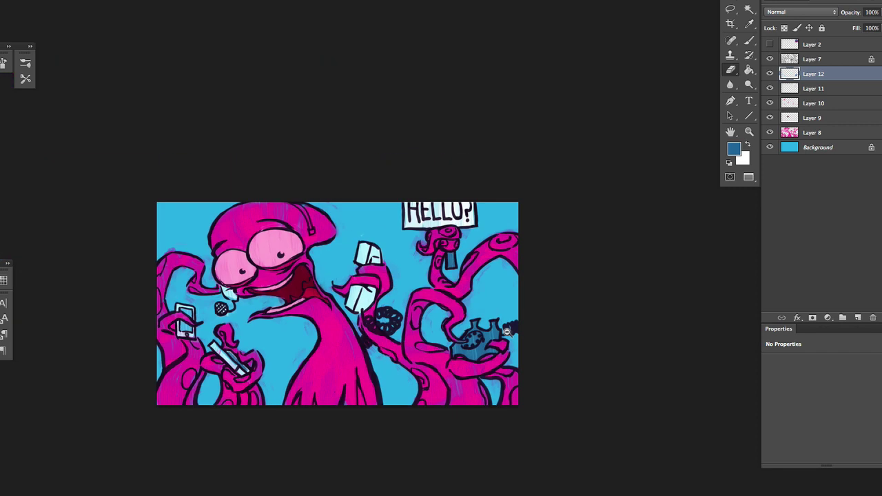
{"action": "scroll", "coordinate": [437, 457], "scroll_direction": "up", "scroll_amount": 4}
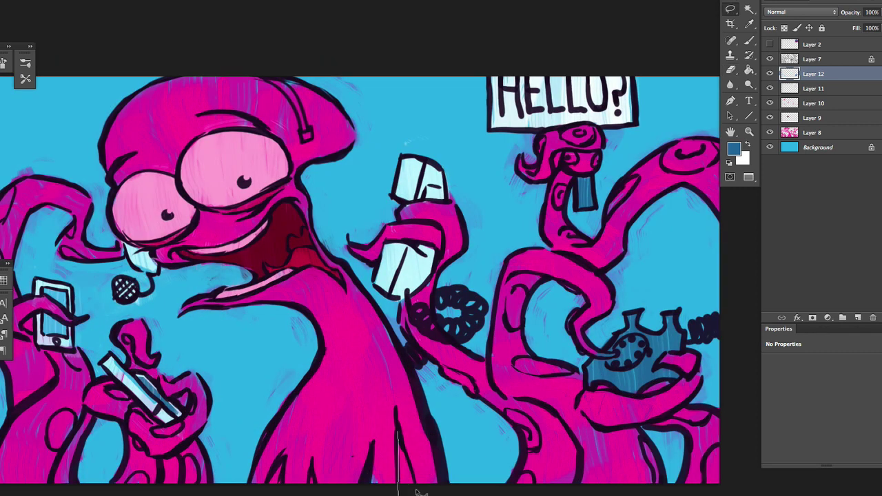
{"action": "key", "text": "b"}
{"action": "left_click", "coordinate": [397, 462], "text": "alt"}
{"action": "left_click_drag", "start_coordinate": [359, 465], "coordinate": [410, 453]}
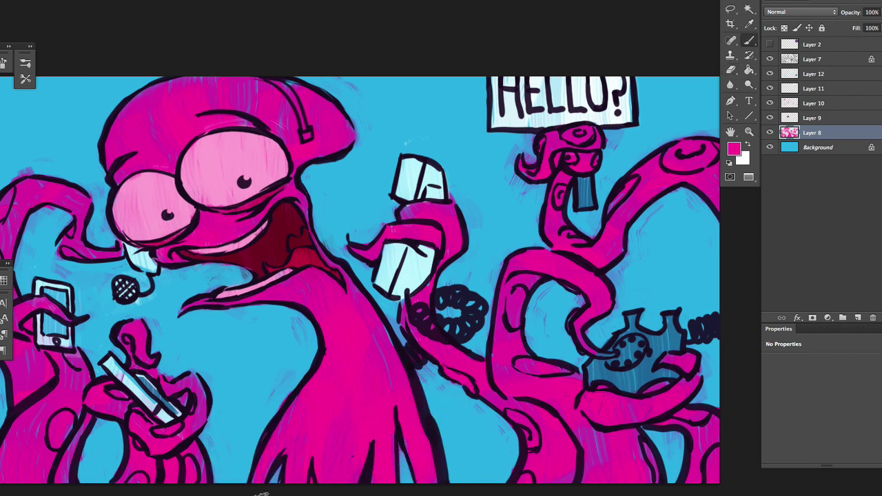
Choose the Mask brush preset and make Layer 7 the active layer
{"action": "right_click", "coordinate": [310, 482]}
{"action": "key", "text": "Escape"}
{"action": "scroll", "coordinate": [458, 469], "scroll_direction": "down", "scroll_amount": 1}
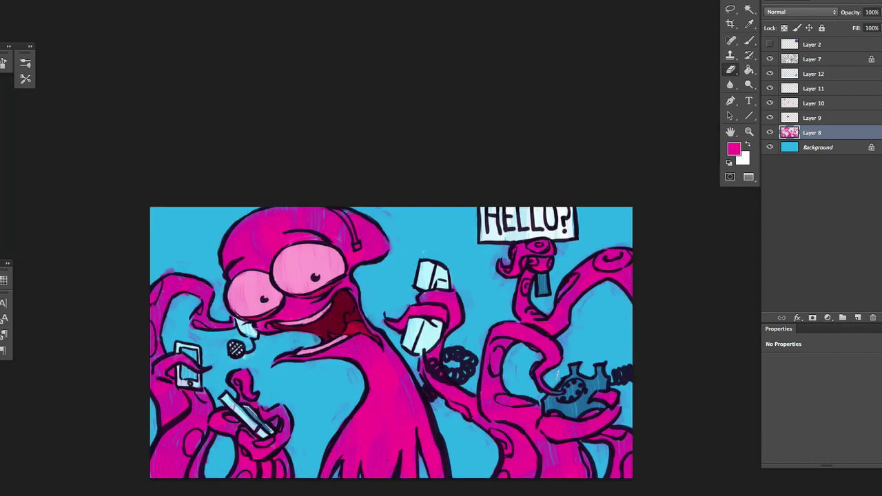
{"action": "left_click", "coordinate": [25, 63]}
{"action": "left_click", "coordinate": [69, 130]}
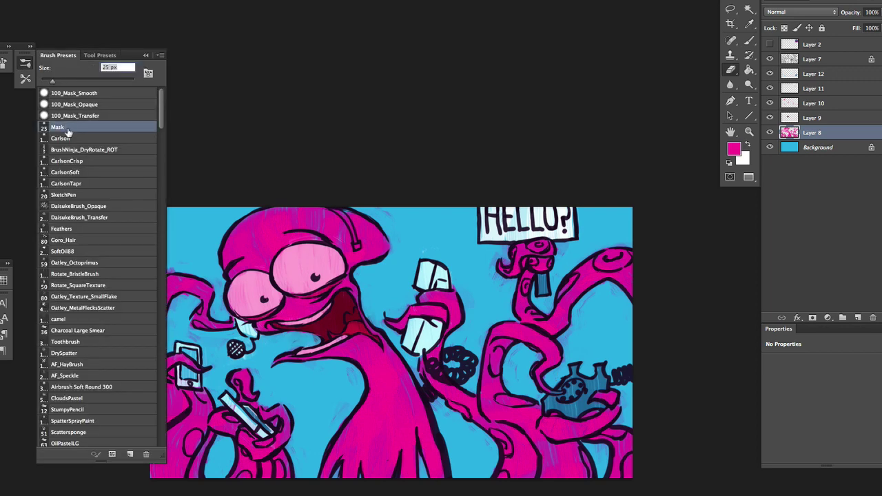
{"action": "scroll", "coordinate": [515, 401], "scroll_direction": "up", "scroll_amount": 3}
{"action": "key", "text": "alt+period"}
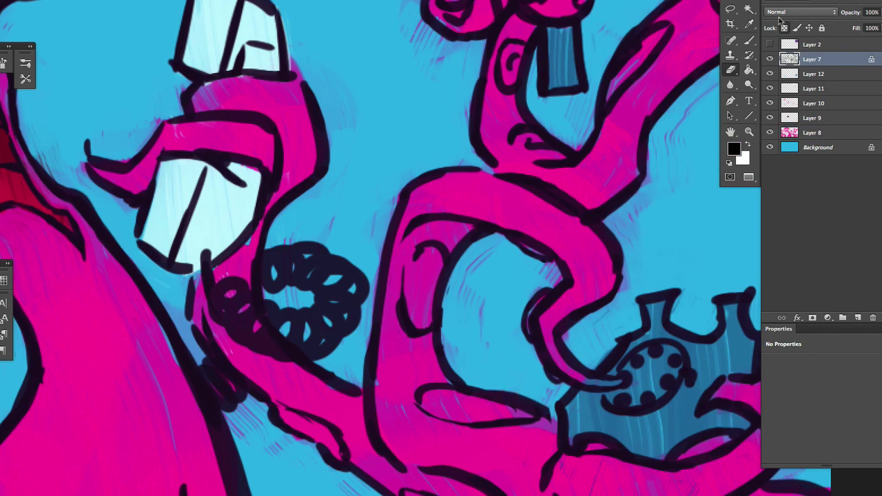
Switch to another brush preset, review the telephone, face and left phone, then fit the whole image
{"action": "key", "text": "b"}
{"action": "left_click", "coordinate": [24, 62]}
{"action": "left_click", "coordinate": [96, 123]}
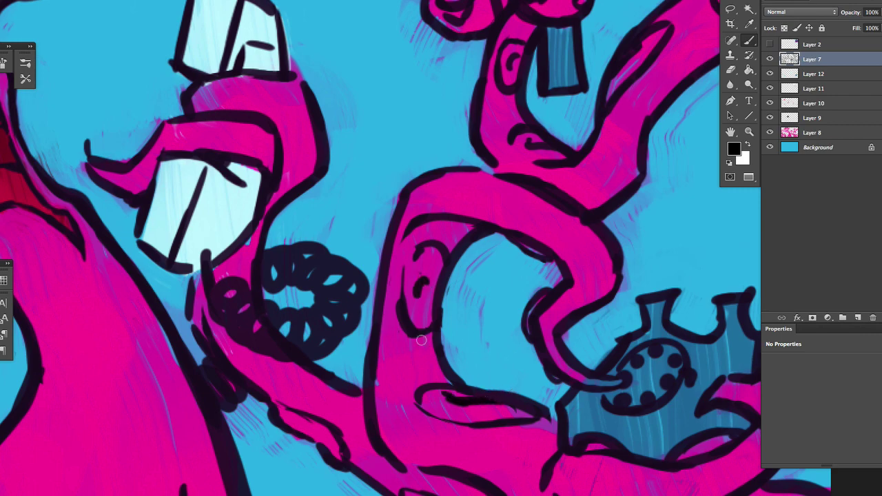
{"action": "left_click_drag", "start_coordinate": [433, 275], "coordinate": [344, 335]}
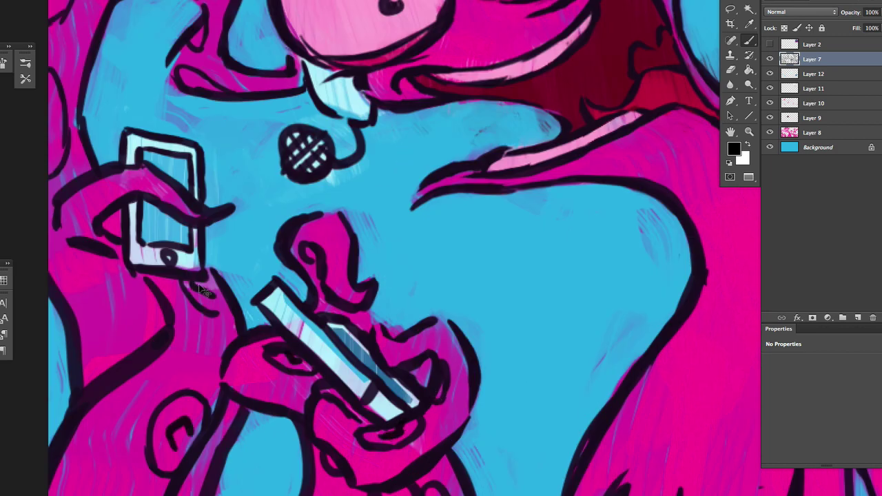
{"action": "left_click_drag", "start_coordinate": [211, 295], "coordinate": [265, 126]}
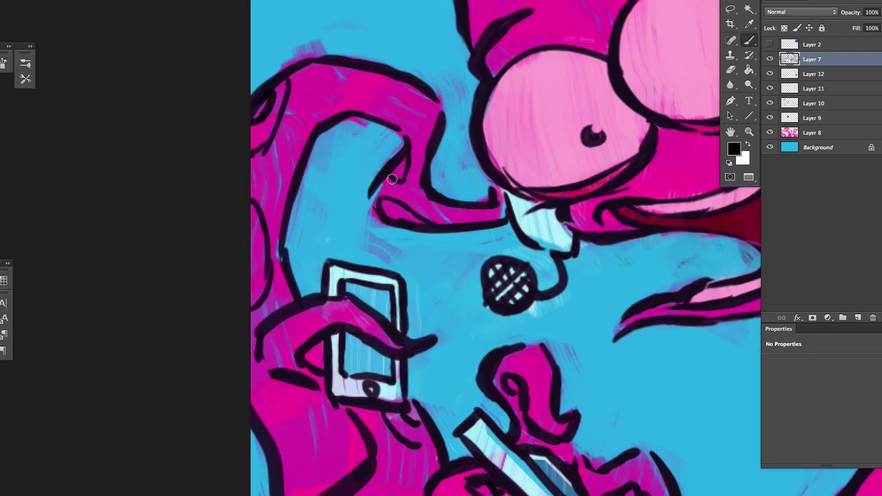
{"action": "key", "text": "ctrl+0"}
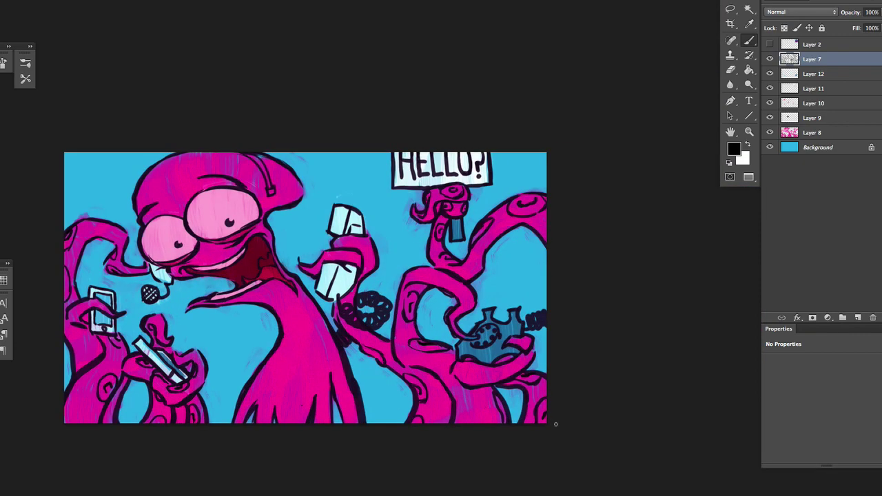
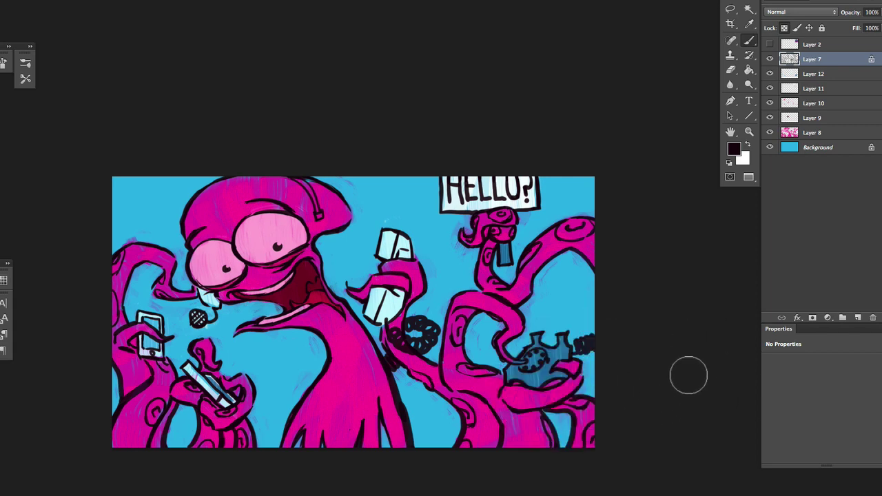
Delete Layer 12
{"action": "left_click", "coordinate": [787, 73]}
{"action": "scroll", "coordinate": [497, 359], "scroll_direction": "up", "scroll_amount": 5}
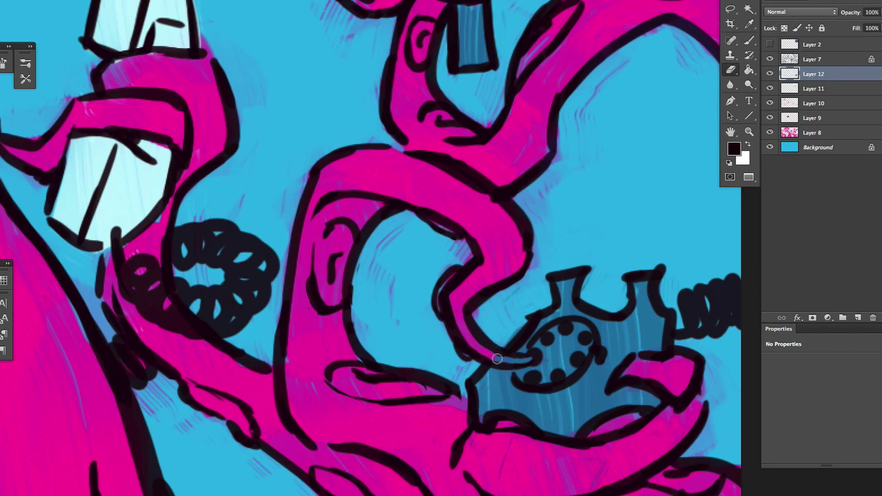
{"action": "scroll", "coordinate": [554, 391], "scroll_direction": "down", "scroll_amount": 6}
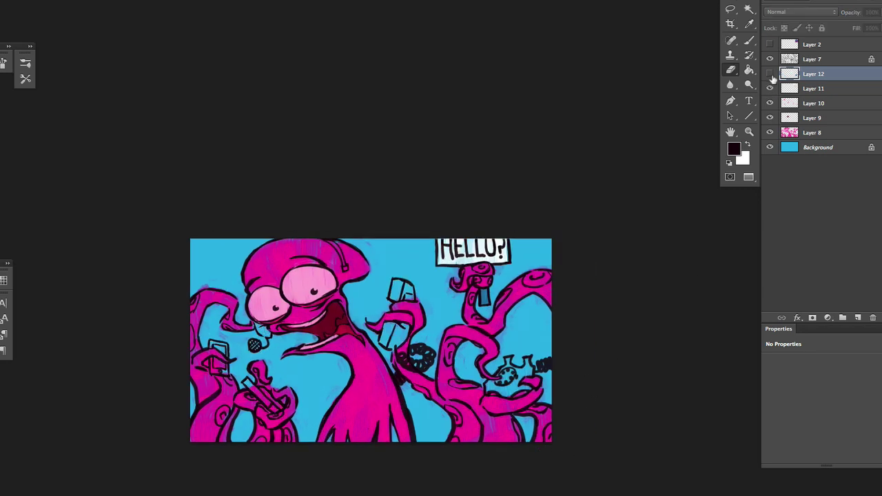
{"action": "key", "text": "Delete"}
Merge Layers 10, 9 and 8 into a single Layer 10
{"action": "left_click", "coordinate": [807, 89]}
{"action": "left_click", "coordinate": [807, 117], "text": "shift"}
{"action": "key", "text": "ctrl+e"}
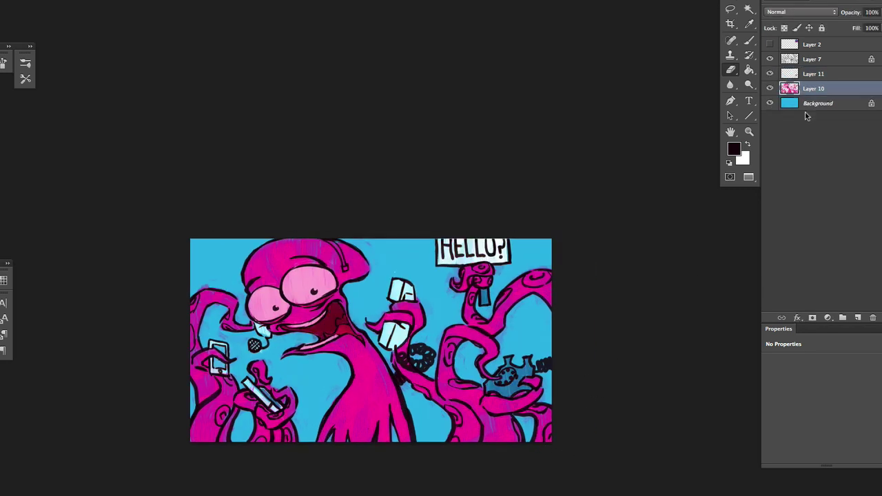
{"action": "scroll", "coordinate": [318, 339], "scroll_direction": "up", "scroll_amount": 2}
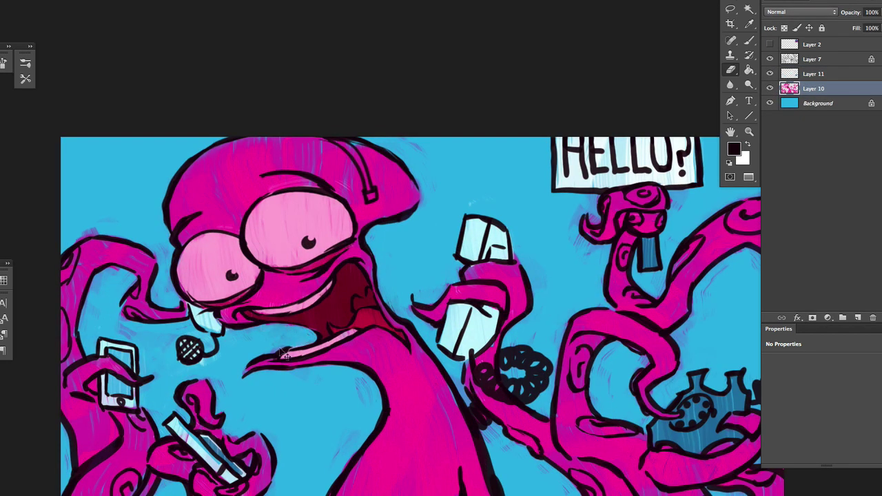
{"action": "scroll", "coordinate": [479, 432], "scroll_direction": "down", "scroll_amount": 3}
{"action": "scroll", "coordinate": [611, 383], "scroll_direction": "up", "scroll_amount": 1}
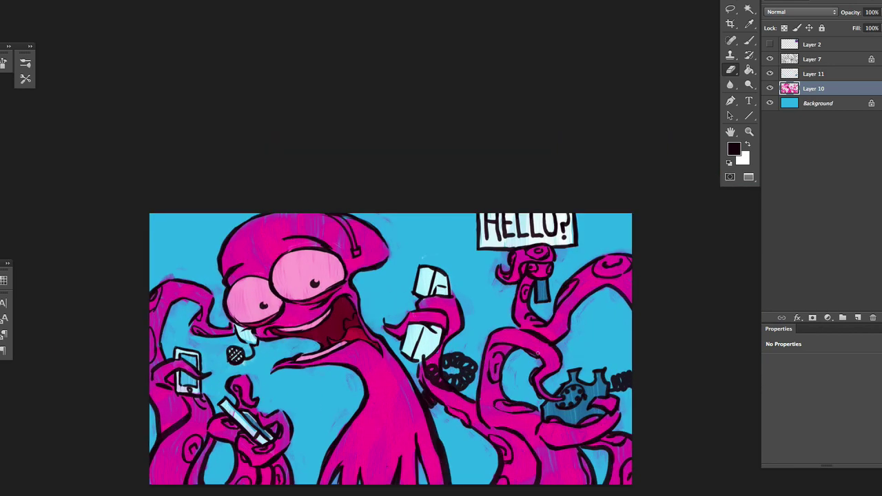
{"action": "scroll", "coordinate": [333, 298], "scroll_direction": "up", "scroll_amount": 2}
Switch to the Brush tool and pick a different brush preset
{"action": "key", "text": "alt+bracketright"}
{"action": "key", "text": "b"}
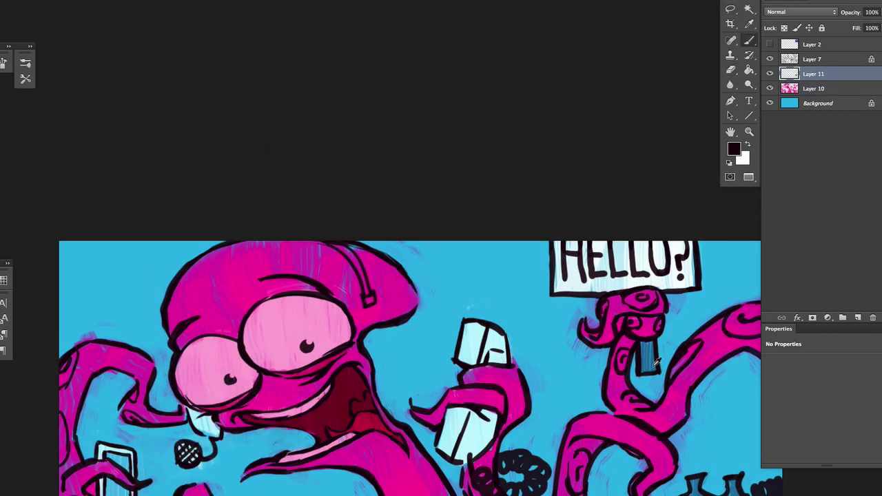
{"action": "left_click", "coordinate": [25, 78]}
{"action": "left_click", "coordinate": [97, 145]}
{"action": "right_click", "coordinate": [344, 255]}
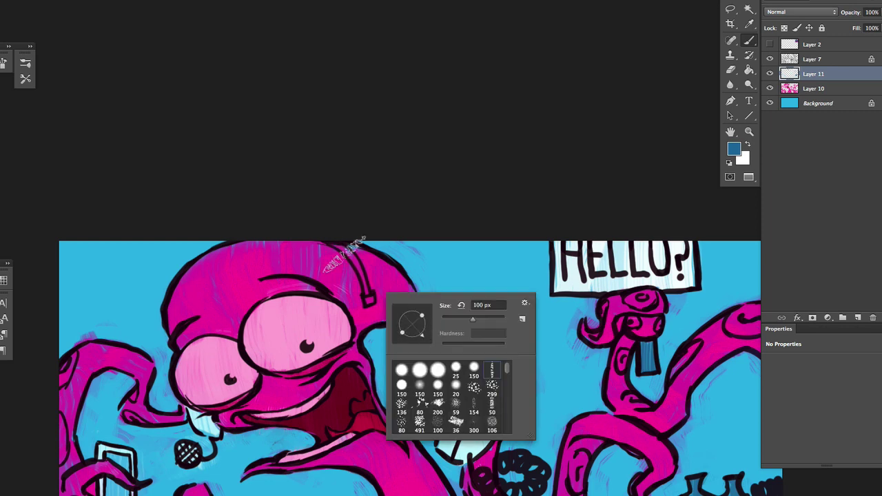
{"action": "key", "text": "Escape"}
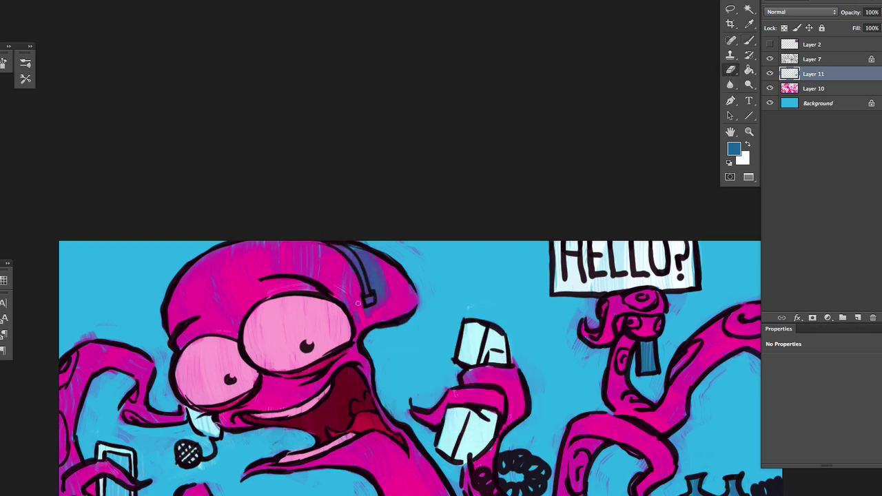
{"action": "key", "text": "ctrl+minus"}
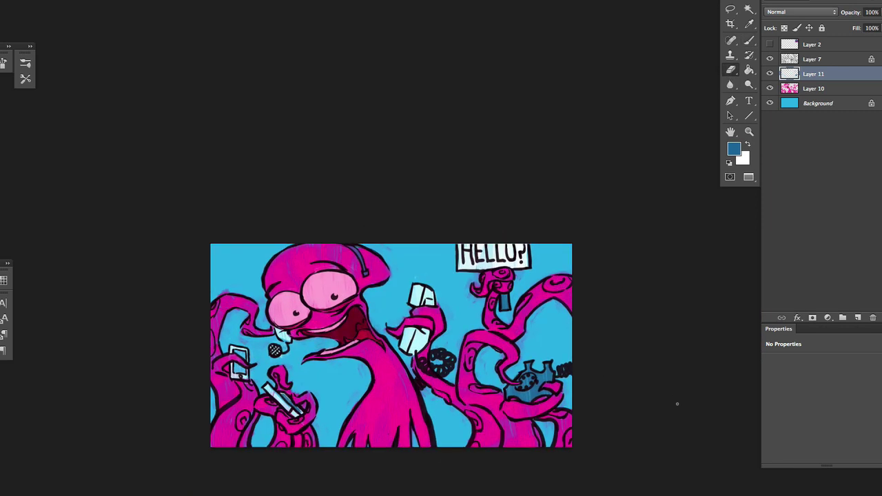
{"action": "key", "text": "ctrl+plus"}
Duplicate Layer 10 as a backup, hide the original, and set the colour to magenta
{"action": "left_click", "coordinate": [824, 89]}
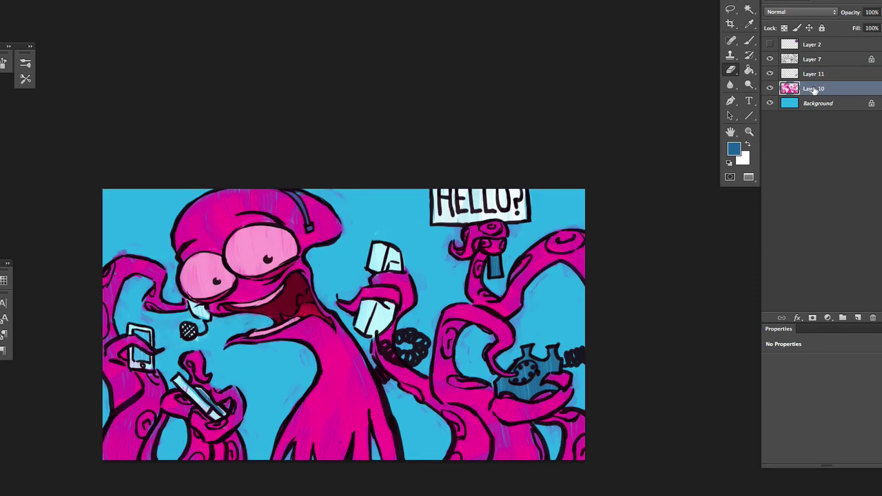
{"action": "left_click_drag", "start_coordinate": [814, 90], "coordinate": [858, 318]}
{"action": "left_click", "coordinate": [770, 103]}
{"action": "scroll", "coordinate": [459, 302], "scroll_direction": "up", "scroll_amount": 3}
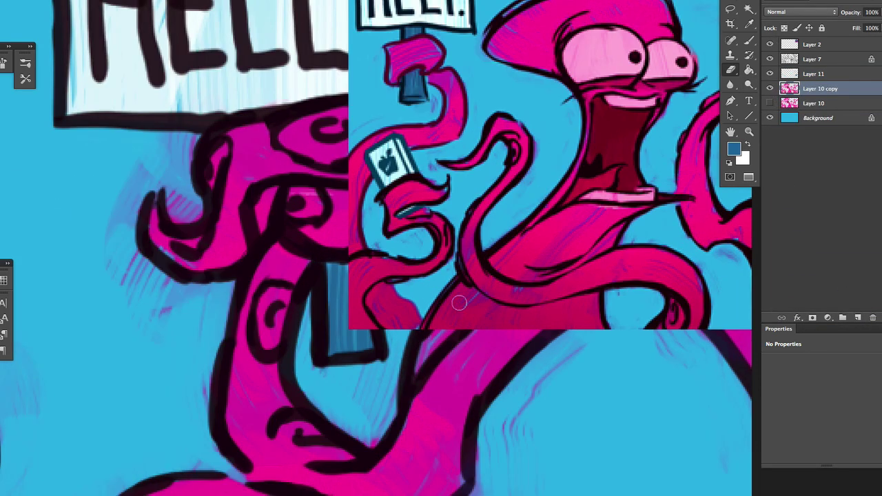
{"action": "scroll", "coordinate": [459, 302], "scroll_direction": "down", "scroll_amount": 5}
{"action": "left_click", "coordinate": [749, 70]}
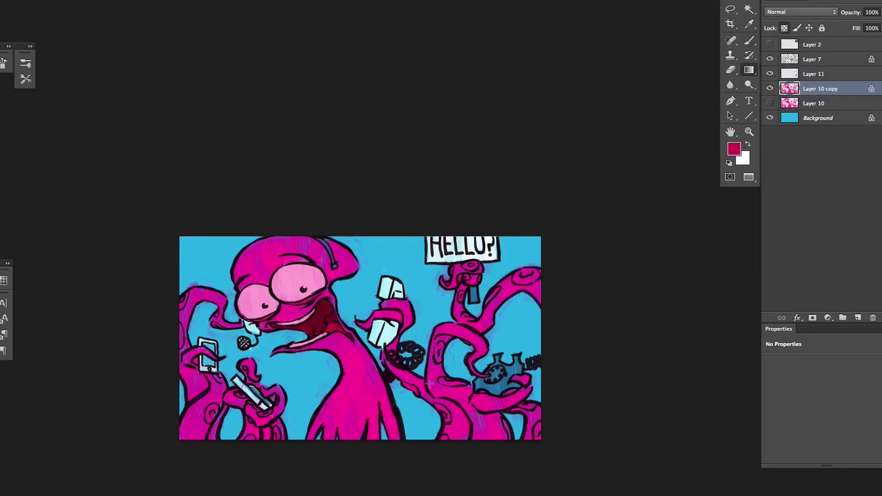
Add a new layer over the magenta shapes with Multiply blending
{"action": "left_click", "coordinate": [858, 318]}
{"action": "left_click", "coordinate": [789, 103], "text": "ctrl"}
{"action": "left_click", "coordinate": [800, 11]}
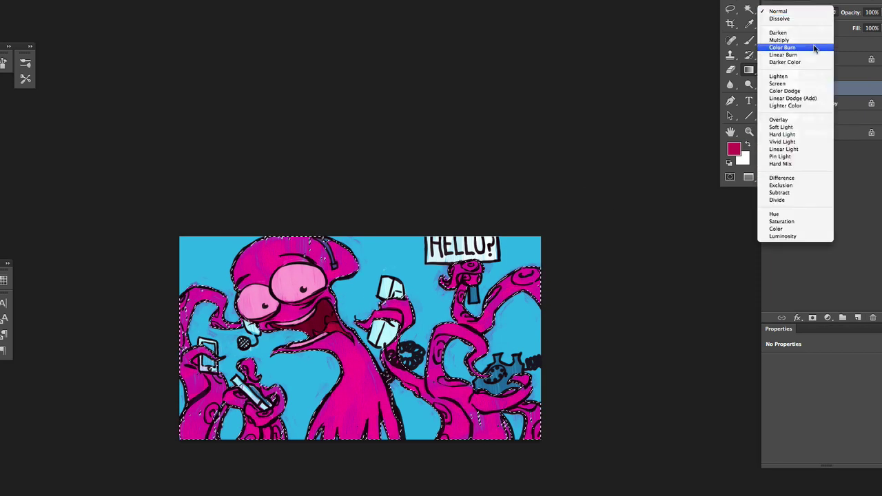
{"action": "left_click", "coordinate": [782, 40]}
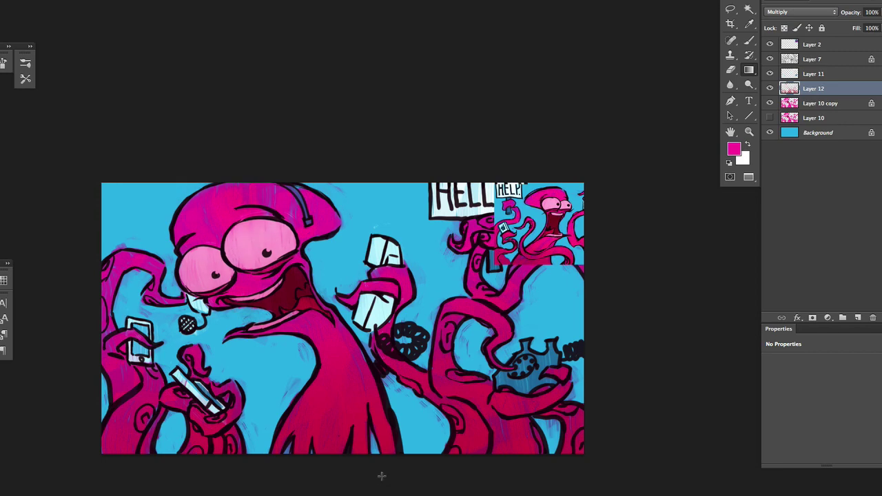
Add another layer over the magenta selection and set it to Screen blending
{"action": "left_click", "coordinate": [789, 103], "text": "ctrl"}
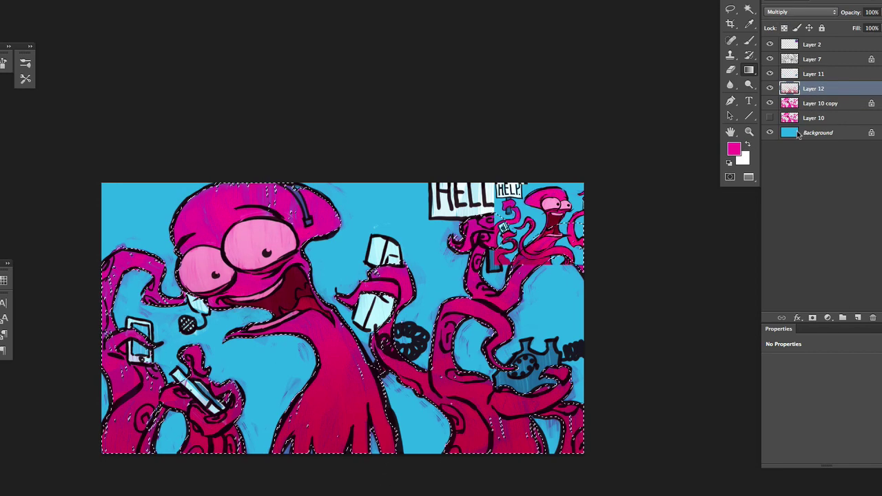
{"action": "left_click", "coordinate": [799, 12]}
{"action": "left_click", "coordinate": [785, 91]}
{"action": "left_click", "coordinate": [799, 12]}
{"action": "left_click", "coordinate": [785, 64]}
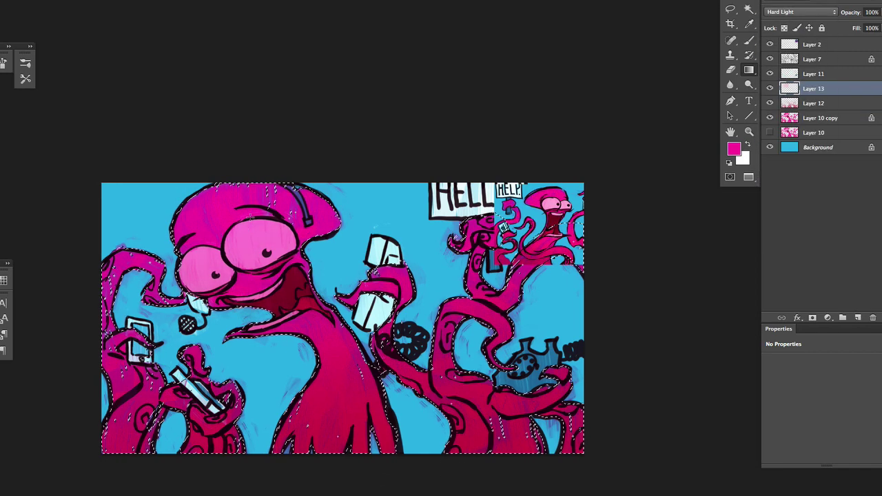
{"action": "left_click", "coordinate": [799, 12]}
{"action": "left_click", "coordinate": [786, 14]}
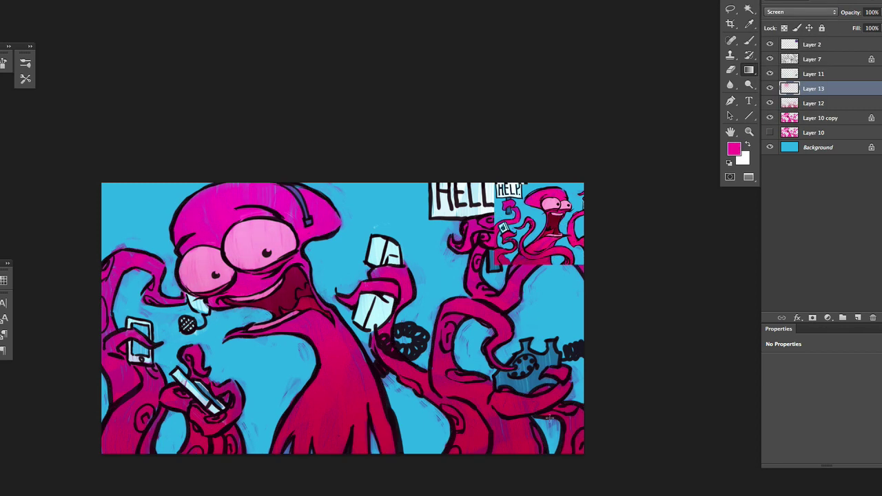
Hide the Layer 2 inset and lower Layer 12's opacity to 42%
{"action": "left_click", "coordinate": [770, 44]}
{"action": "scroll", "coordinate": [558, 423], "scroll_direction": "down", "scroll_amount": 2}
{"action": "left_click", "coordinate": [765, 104]}
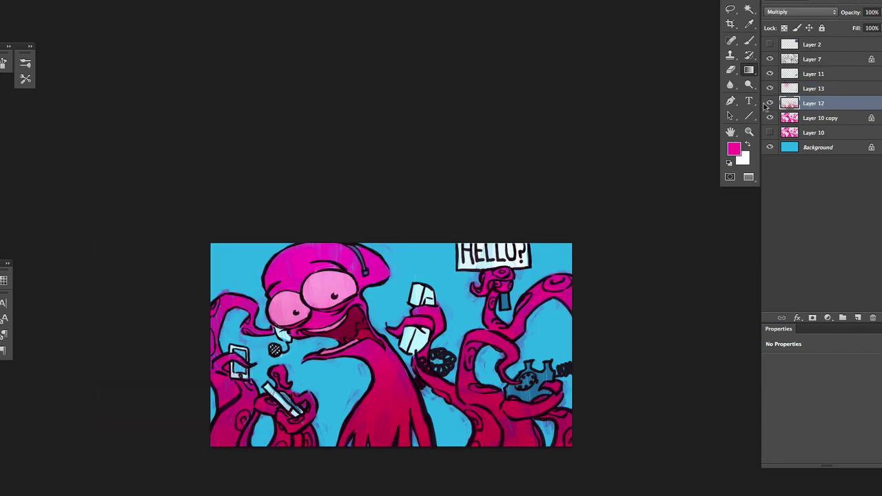
{"action": "scroll", "coordinate": [545, 419], "scroll_direction": "up", "scroll_amount": 2}
{"action": "key", "text": "b"}
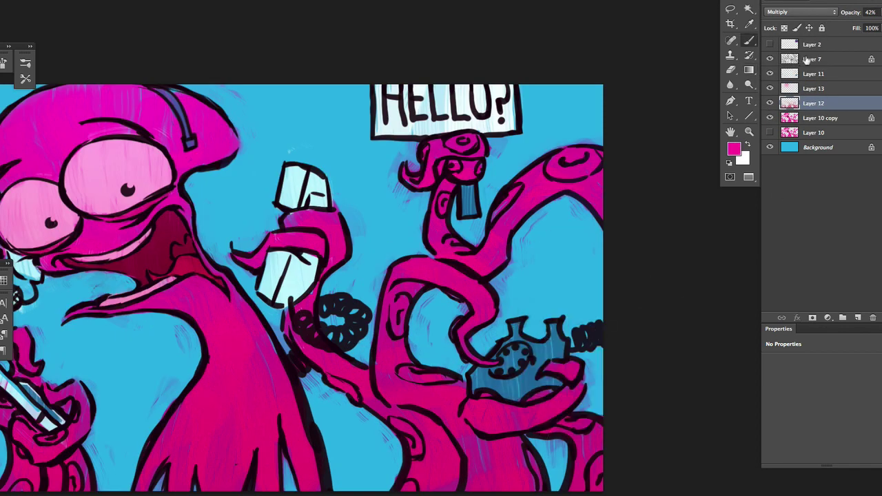
Select Layer 7 with a new brush preset and bring the HELLO? sign into view
{"action": "left_click", "coordinate": [813, 59]}
{"action": "left_click", "coordinate": [25, 63]}
{"action": "left_click", "coordinate": [97, 126]}
{"action": "left_click_drag", "start_coordinate": [326, 282], "coordinate": [525, 306]}
{"action": "scroll", "coordinate": [525, 305], "scroll_direction": "down", "scroll_amount": 2}
{"action": "scroll", "coordinate": [207, 104], "scroll_direction": "up", "scroll_amount": 3}
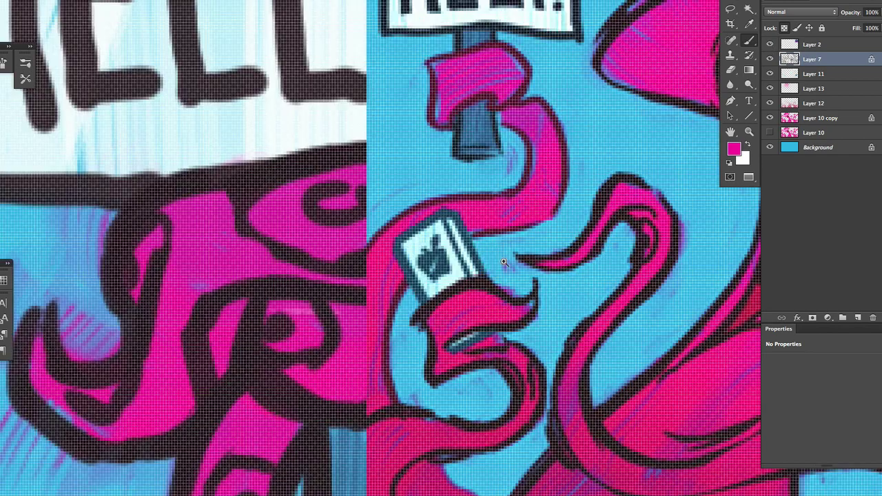
Hide the Layer 2 inset to reveal the HELLO? sign
{"action": "left_click", "coordinate": [770, 44]}
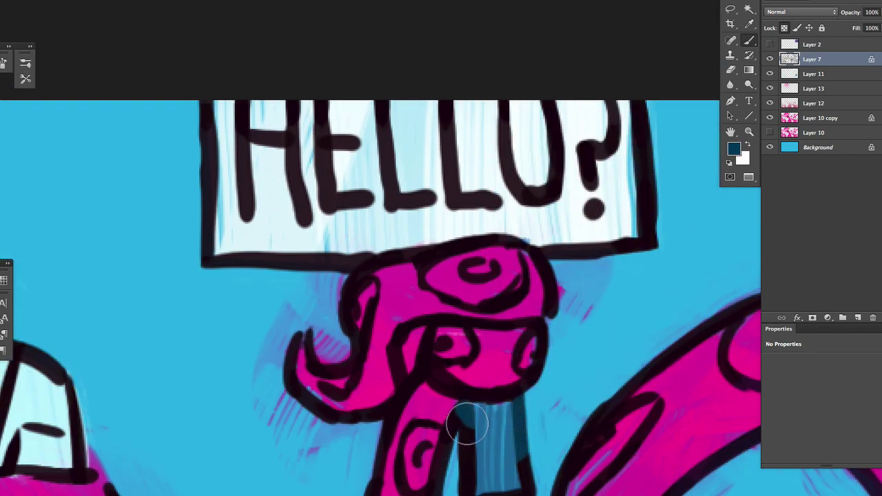
{"action": "scroll", "coordinate": [471, 429], "scroll_direction": "down", "scroll_amount": 3}
{"action": "left_click", "coordinate": [771, 44]}
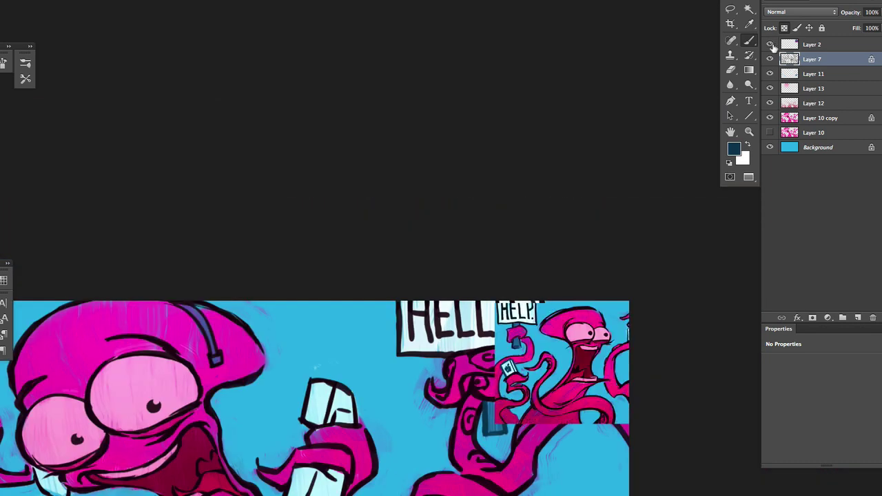
{"action": "left_click", "coordinate": [770, 44]}
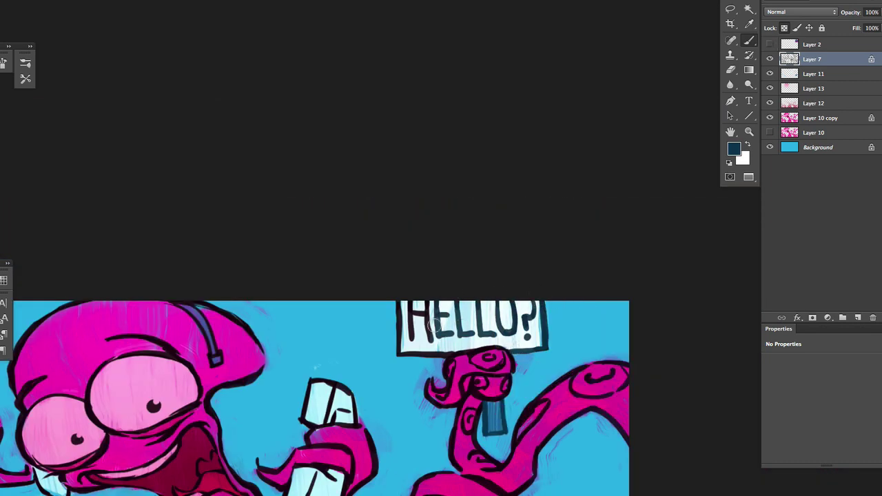
{"action": "scroll", "coordinate": [576, 363], "scroll_direction": "down", "scroll_amount": 2}
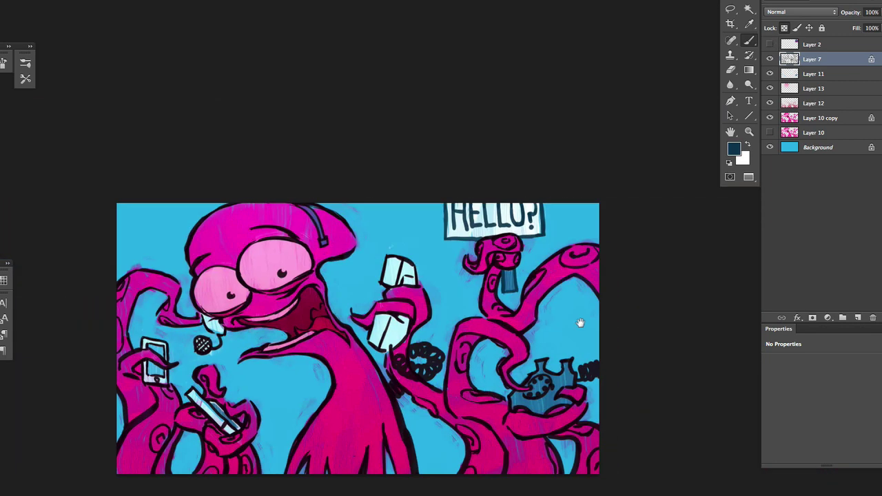
{"action": "scroll", "coordinate": [581, 321], "scroll_direction": "up", "scroll_amount": 5}
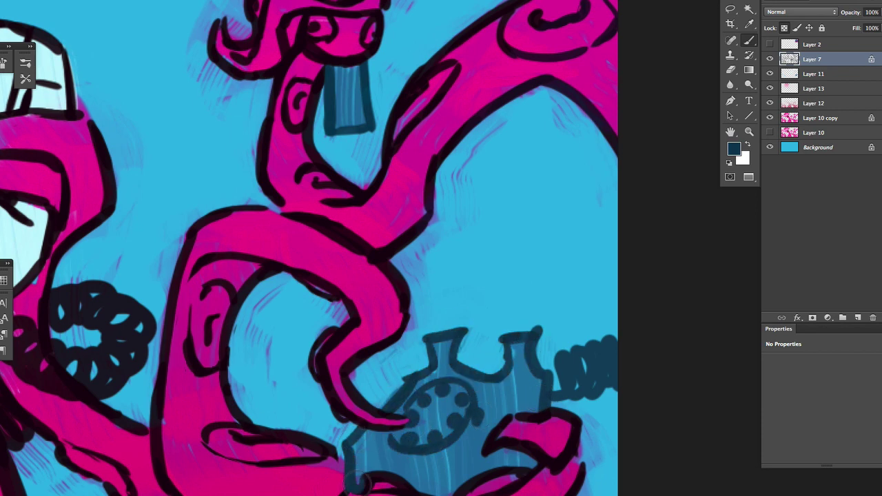
{"action": "scroll", "coordinate": [482, 448], "scroll_direction": "down", "scroll_amount": 3}
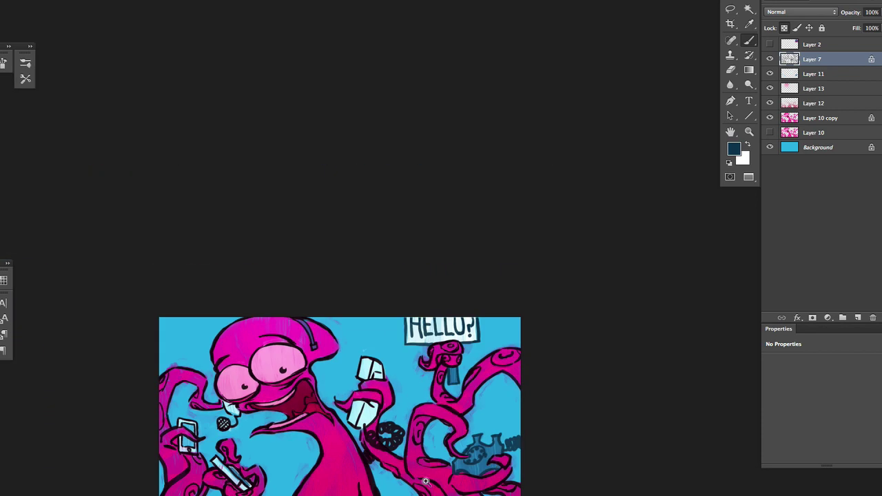
{"action": "scroll", "coordinate": [286, 364], "scroll_direction": "up", "scroll_amount": 3}
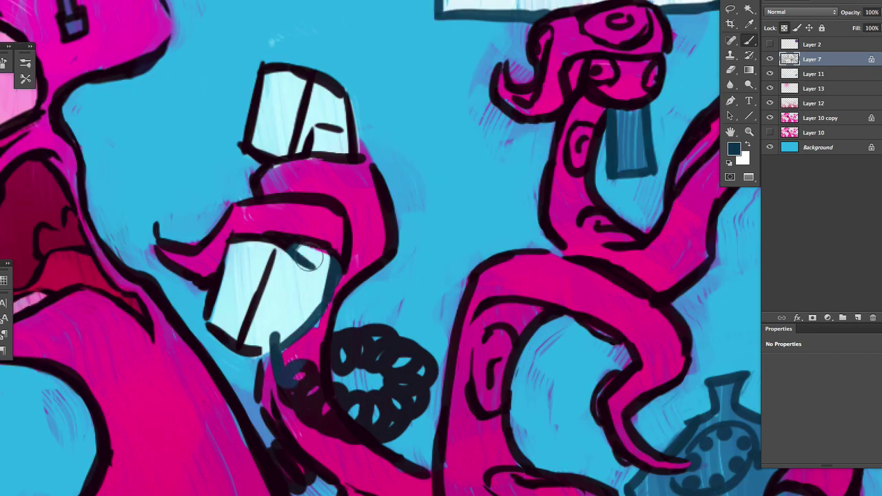
Outline the lower and upper glasses and the black ring in dark teal
{"action": "mouse_move", "coordinate": [308, 260]}
{"action": "left_mouse_down"}
{"action": "mouse_move", "coordinate": [239, 235]}
{"action": "mouse_move", "coordinate": [223, 278]}
{"action": "mouse_move", "coordinate": [267, 260]}
{"action": "mouse_move", "coordinate": [228, 331]}
{"action": "mouse_move", "coordinate": [254, 362]}
{"action": "left_mouse_up"}
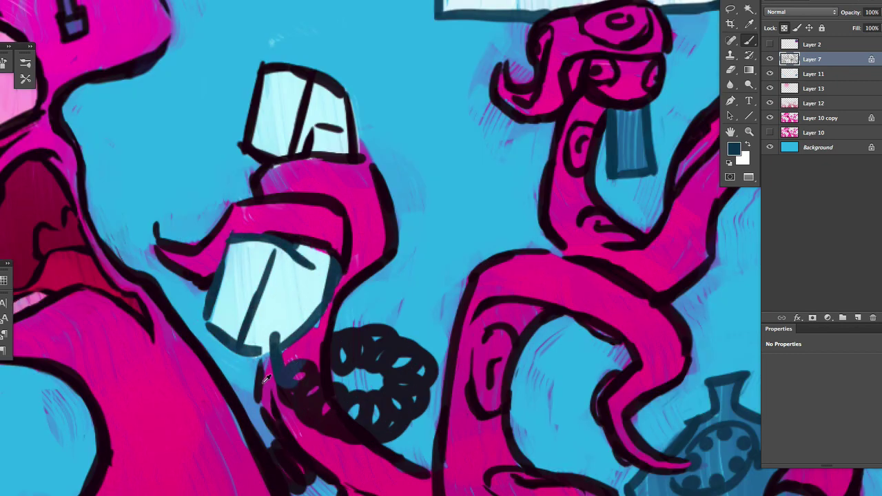
{"action": "mouse_move", "coordinate": [324, 72]}
{"action": "left_mouse_down"}
{"action": "mouse_move", "coordinate": [249, 121]}
{"action": "mouse_move", "coordinate": [303, 157]}
{"action": "mouse_move", "coordinate": [327, 71]}
{"action": "left_mouse_up"}
{"action": "mouse_move", "coordinate": [377, 344]}
{"action": "left_mouse_down"}
{"action": "mouse_move", "coordinate": [343, 353]}
{"action": "mouse_move", "coordinate": [405, 340]}
{"action": "mouse_move", "coordinate": [421, 400]}
{"action": "mouse_move", "coordinate": [330, 391]}
{"action": "left_mouse_up"}
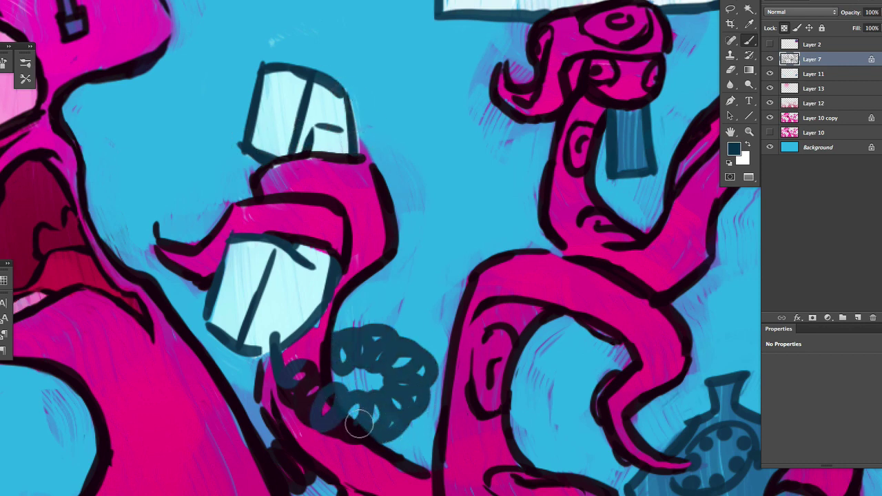
{"action": "mouse_move", "coordinate": [303, 361]}
{"action": "left_mouse_down"}
{"action": "mouse_move", "coordinate": [321, 380]}
{"action": "mouse_move", "coordinate": [300, 379]}
{"action": "mouse_move", "coordinate": [311, 430]}
{"action": "left_mouse_up"}
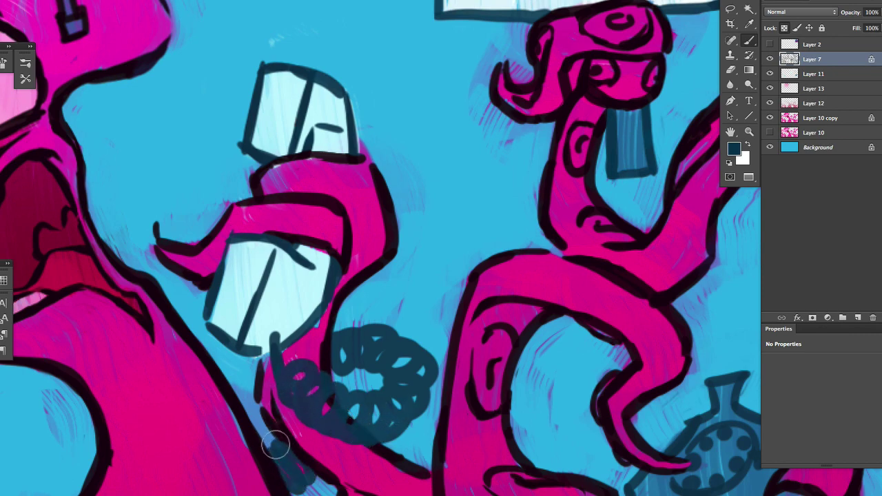
{"action": "scroll", "coordinate": [382, 391], "scroll_direction": "down", "scroll_amount": 4}
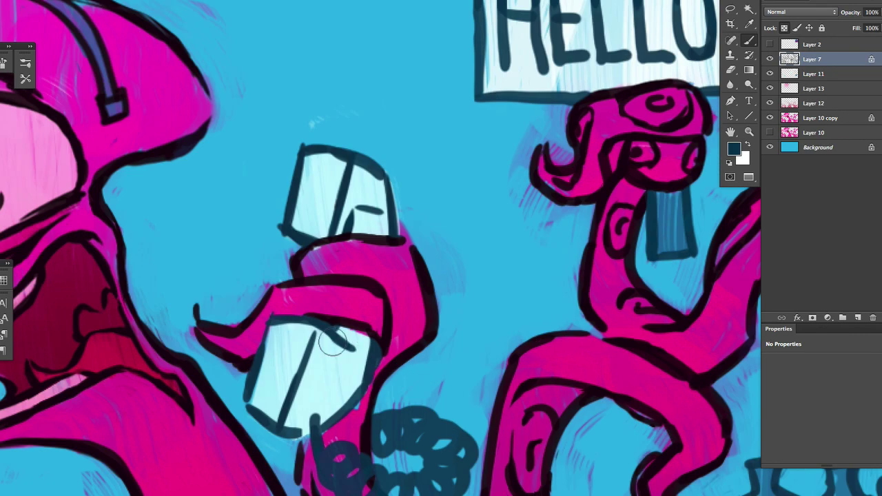
{"action": "scroll", "coordinate": [206, 296], "scroll_direction": "up", "scroll_amount": 4}
{"action": "scroll", "coordinate": [335, 295], "scroll_direction": "down", "scroll_amount": 4}
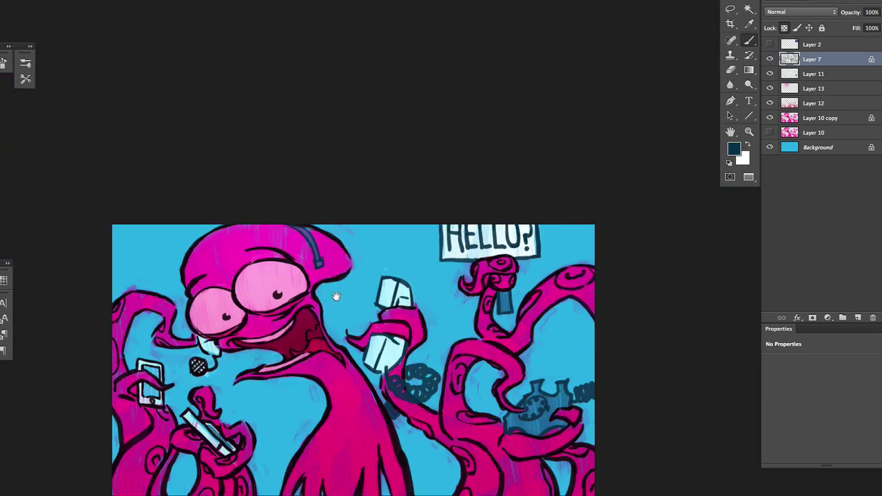
{"action": "scroll", "coordinate": [227, 319], "scroll_direction": "up", "scroll_amount": 4}
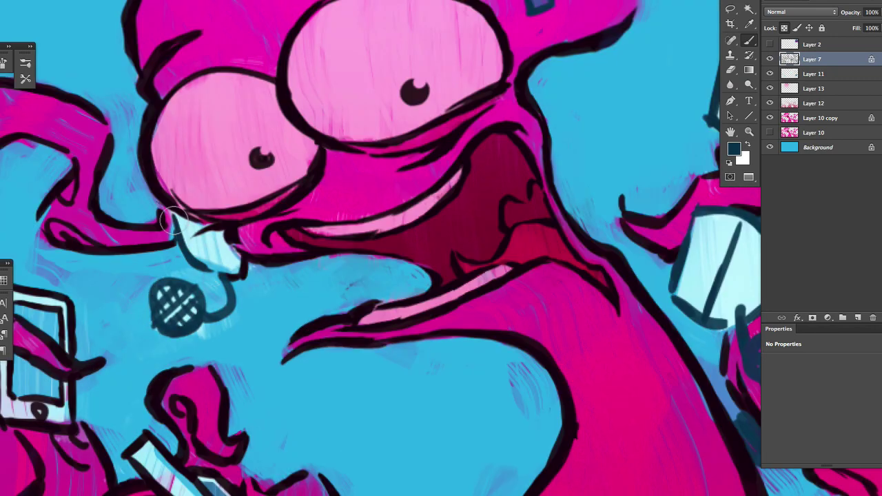
Paint light highlights along the phone's left edge and down the mic stick
{"action": "left_click_drag", "start_coordinate": [234, 261], "coordinate": [370, 111]}
{"action": "mouse_move", "coordinate": [135, 210]}
{"action": "left_mouse_down"}
{"action": "mouse_move", "coordinate": [138, 251]}
{"action": "mouse_move", "coordinate": [157, 276]}
{"action": "mouse_move", "coordinate": [182, 262]}
{"action": "left_mouse_up"}
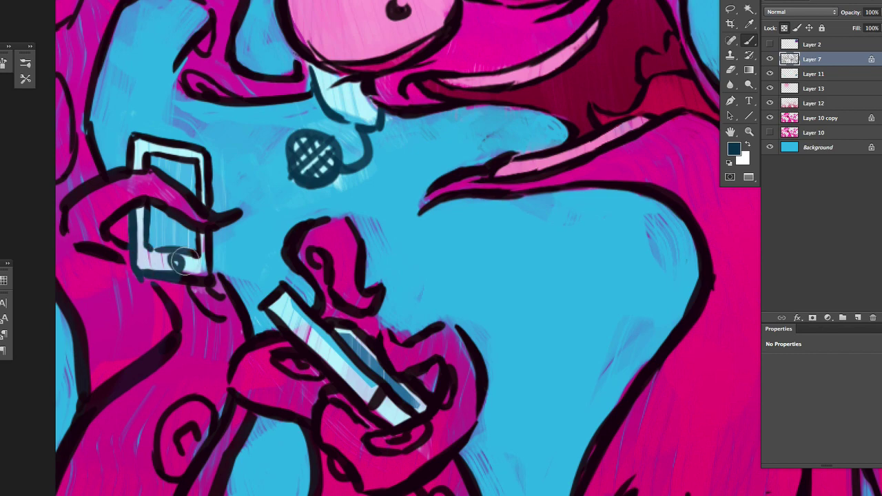
{"action": "mouse_move", "coordinate": [331, 275]}
{"action": "left_mouse_down"}
{"action": "mouse_move", "coordinate": [145, 305]}
{"action": "mouse_move", "coordinate": [469, 326]}
{"action": "left_mouse_up"}
{"action": "left_click_drag", "start_coordinate": [356, 163], "coordinate": [196, 108]}
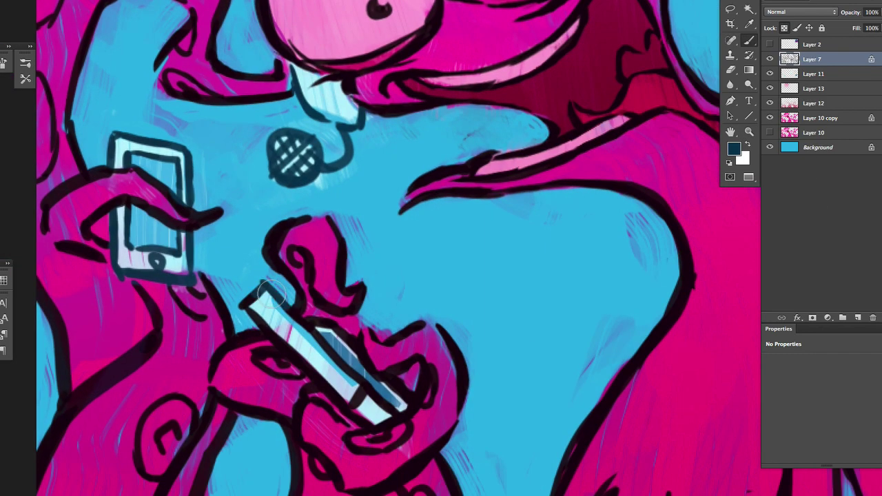
{"action": "mouse_move", "coordinate": [269, 296]}
{"action": "left_mouse_down"}
{"action": "mouse_move", "coordinate": [278, 335]}
{"action": "mouse_move", "coordinate": [360, 415]}
{"action": "mouse_move", "coordinate": [355, 400]}
{"action": "mouse_move", "coordinate": [390, 406]}
{"action": "left_mouse_up"}
{"action": "left_click_drag", "start_coordinate": [343, 346], "coordinate": [352, 365]}
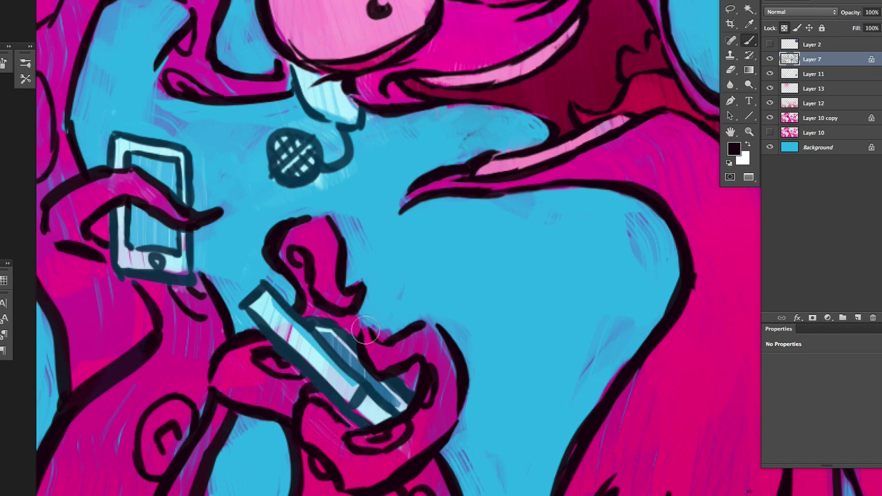
{"action": "scroll", "coordinate": [367, 332], "scroll_direction": "down", "scroll_amount": 5}
{"action": "scroll", "coordinate": [538, 192], "scroll_direction": "up", "scroll_amount": 5}
Sample the sign stick's dark teal and remove the accidental Layer 7 copy
{"action": "left_click", "coordinate": [508, 222], "text": "alt"}
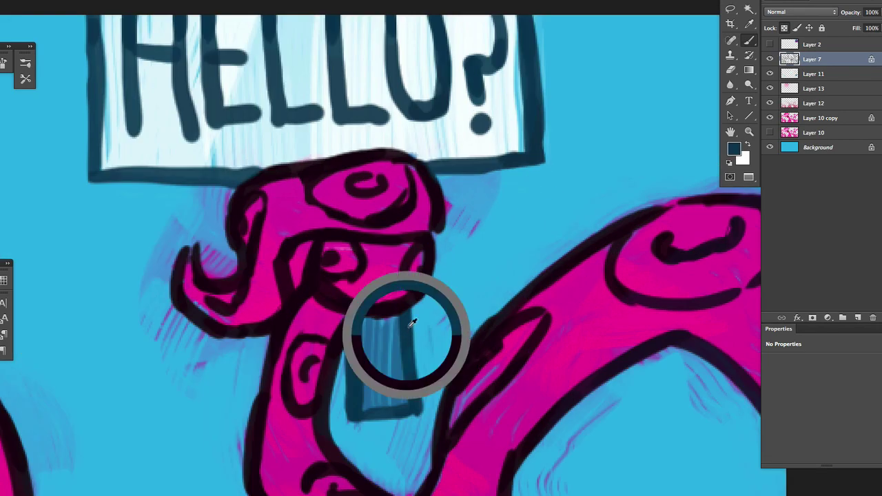
{"action": "scroll", "coordinate": [507, 242], "scroll_direction": "down", "scroll_amount": 5}
{"action": "key", "text": "ctrl+j"}
{"action": "key", "text": "ctrl+e"}
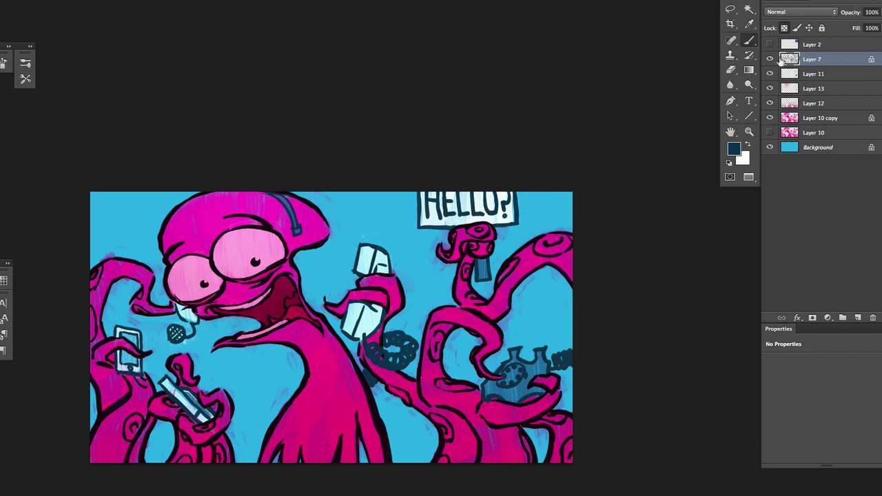
Set up the eraser on Screen-mode Layer 13 and zoom in on the octopus's mouth
{"action": "key", "text": "e"}
{"action": "left_click", "coordinate": [813, 88]}
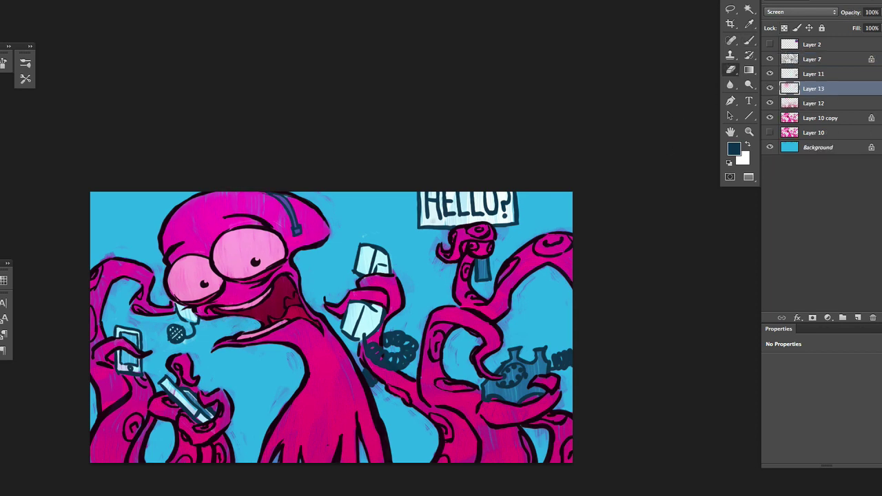
{"action": "scroll", "coordinate": [279, 293], "scroll_direction": "up", "scroll_amount": 4}
{"action": "key", "text": "F5"}
{"action": "key", "text": "F5"}
{"action": "right_click", "coordinate": [311, 293]}
{"action": "key", "text": "Escape"}
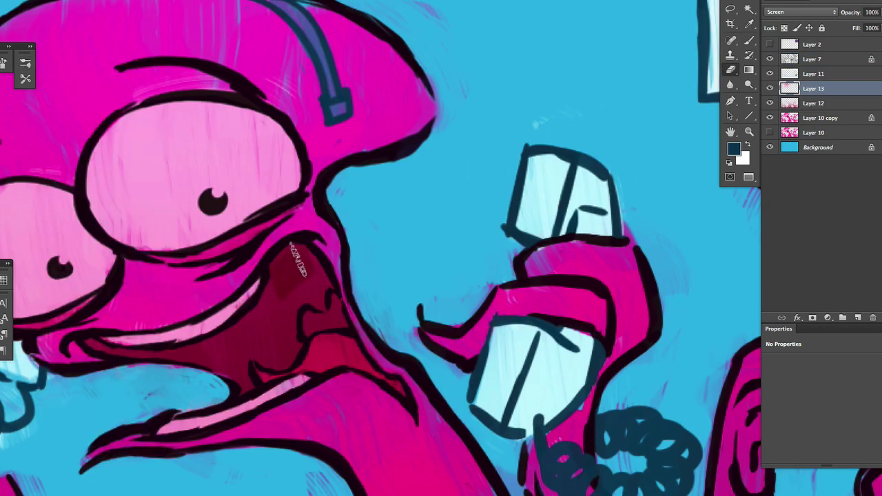
{"action": "key", "text": "z"}
{"action": "left_click_drag", "start_coordinate": [195, 357], "coordinate": [262, 367]}
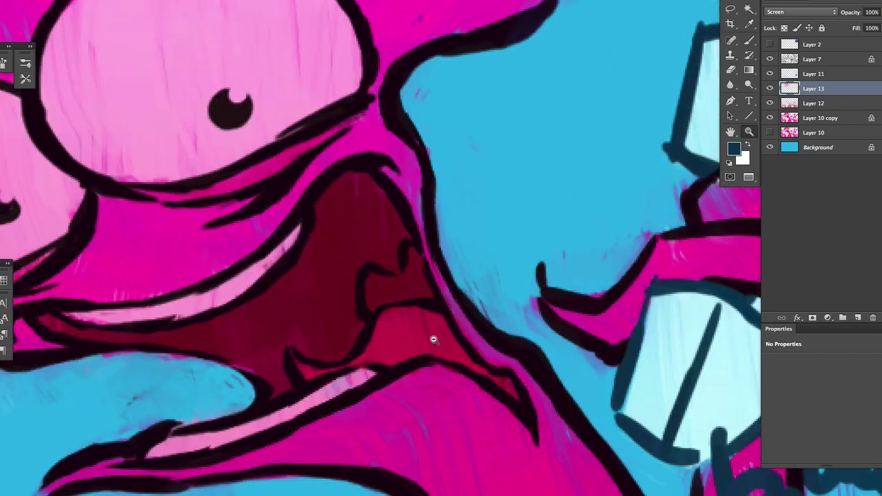
{"action": "key", "text": "ctrl+0"}
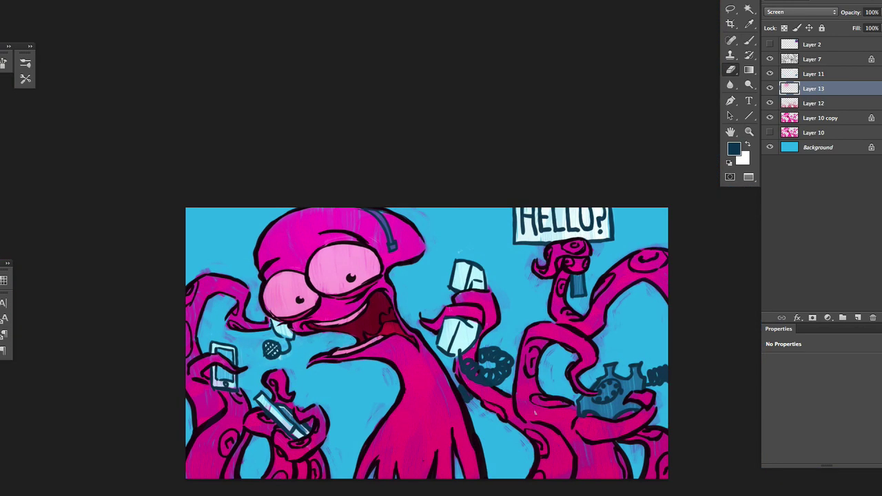
Add a new empty Layer 14 and paint black inside the octopus's mouth
{"action": "key", "text": "ctrl+shift+alt+n"}
{"action": "key", "text": "b"}
{"action": "key", "text": "d"}
{"action": "mouse_move", "coordinate": [689, 191]}
{"action": "left_mouse_down"}
{"action": "mouse_move", "coordinate": [623, 200]}
{"action": "mouse_move", "coordinate": [524, 372]}
{"action": "left_mouse_up"}
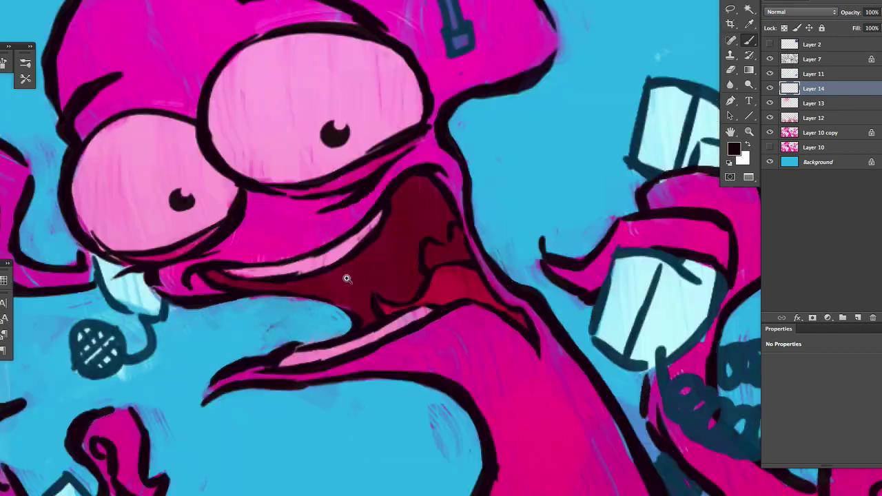
{"action": "scroll", "coordinate": [492, 233], "scroll_direction": "up", "scroll_amount": 2}
{"action": "mouse_move", "coordinate": [475, 242]}
{"action": "left_mouse_down"}
{"action": "mouse_move", "coordinate": [492, 232]}
{"action": "mouse_move", "coordinate": [519, 236]}
{"action": "mouse_move", "coordinate": [456, 283]}
{"action": "left_mouse_up"}
Pick a dark red colour and move the eraser from Layer 7 to Layer 10 copy
{"action": "left_click", "coordinate": [473, 241], "text": "alt"}
{"action": "left_click", "coordinate": [813, 59]}
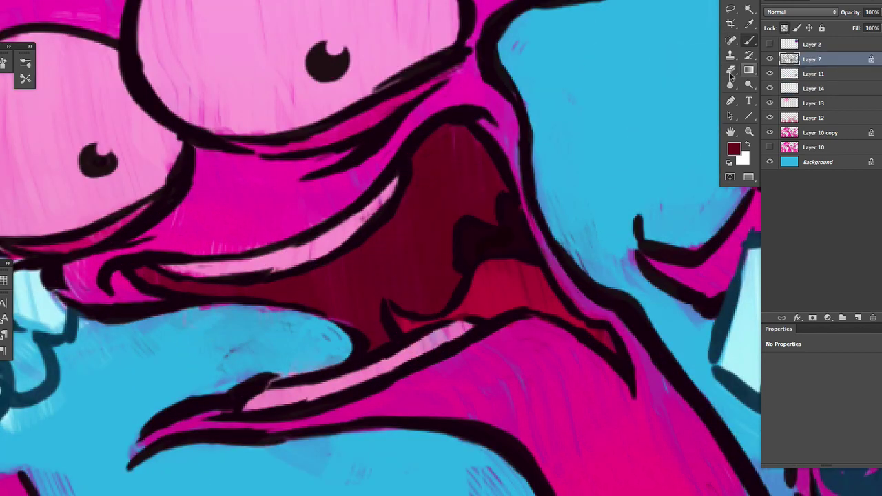
{"action": "key", "text": "e"}
{"action": "scroll", "coordinate": [455, 310], "scroll_direction": "down", "scroll_amount": 5}
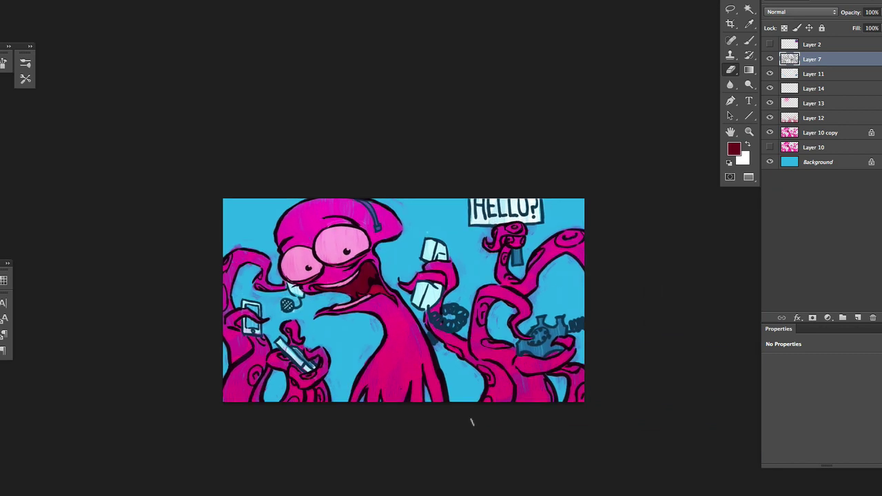
{"action": "scroll", "coordinate": [472, 422], "scroll_direction": "up", "scroll_amount": 5}
{"action": "left_click", "coordinate": [820, 132]}
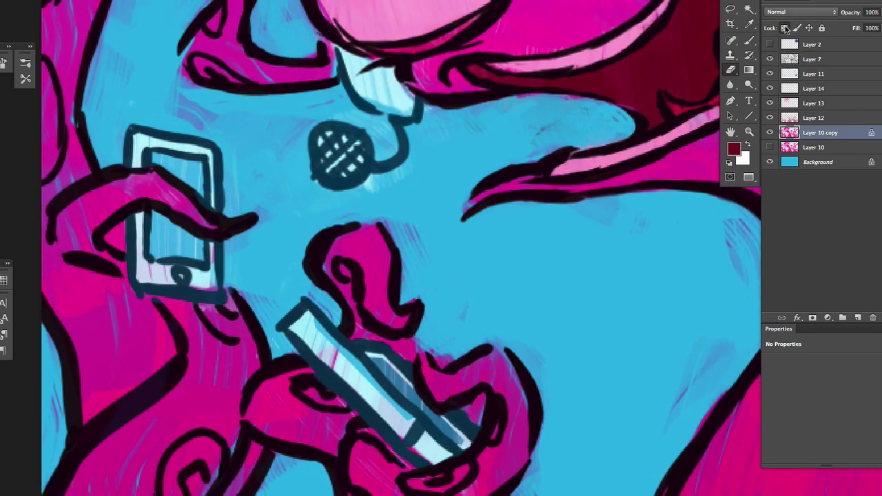
Adjust the brush tip, pick a magenta colour and switch to the eraser
{"action": "right_click", "coordinate": [402, 348]}
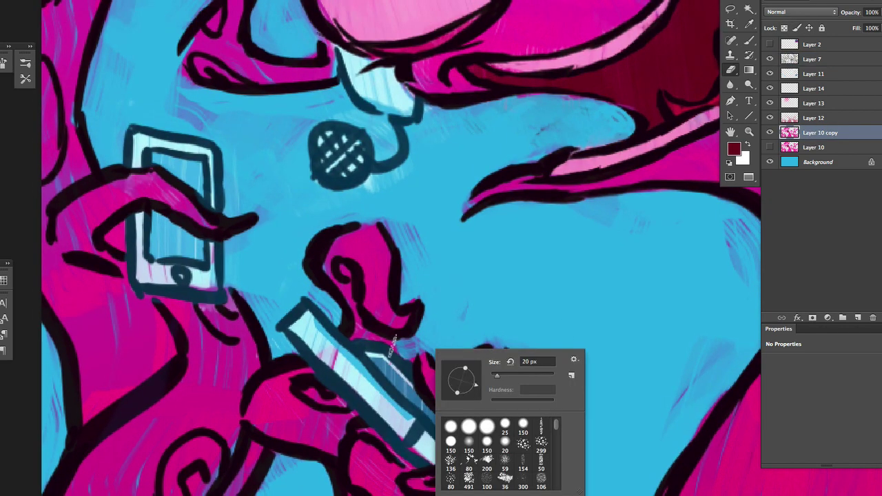
{"action": "middle_click", "coordinate": [403, 335]}
{"action": "left_click", "coordinate": [445, 295]}
{"action": "scroll", "coordinate": [406, 341], "scroll_direction": "down", "scroll_amount": 5}
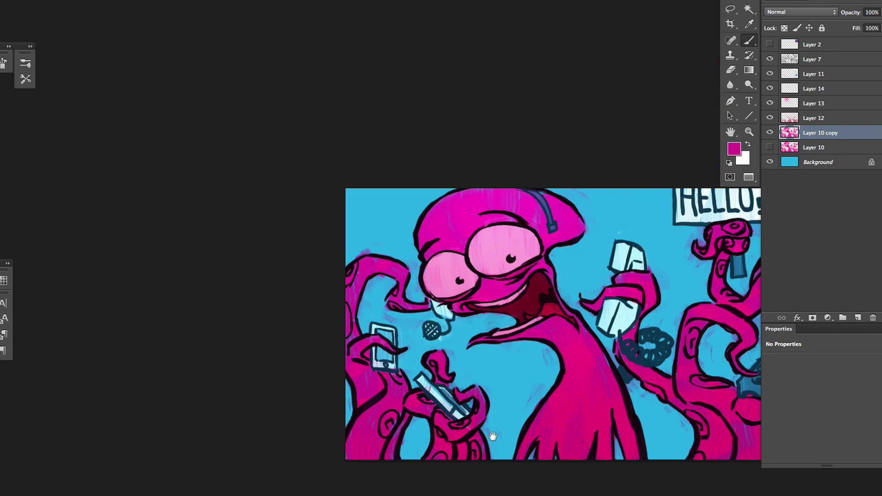
{"action": "scroll", "coordinate": [407, 341], "scroll_direction": "up", "scroll_amount": 3}
{"action": "key", "text": "e"}
Move up to Layer 12 and sample a dark red from the painting
{"action": "key", "text": "alt+bracketright"}
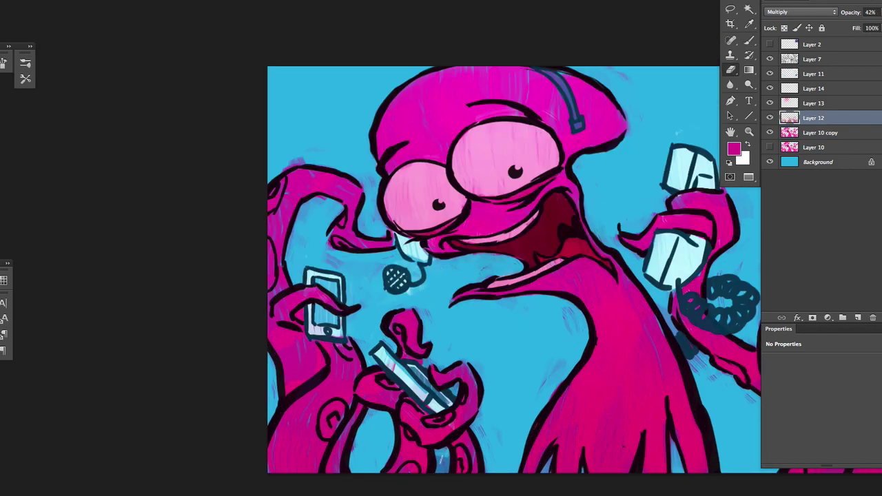
{"action": "scroll", "coordinate": [441, 276], "scroll_direction": "right", "scroll_amount": 5}
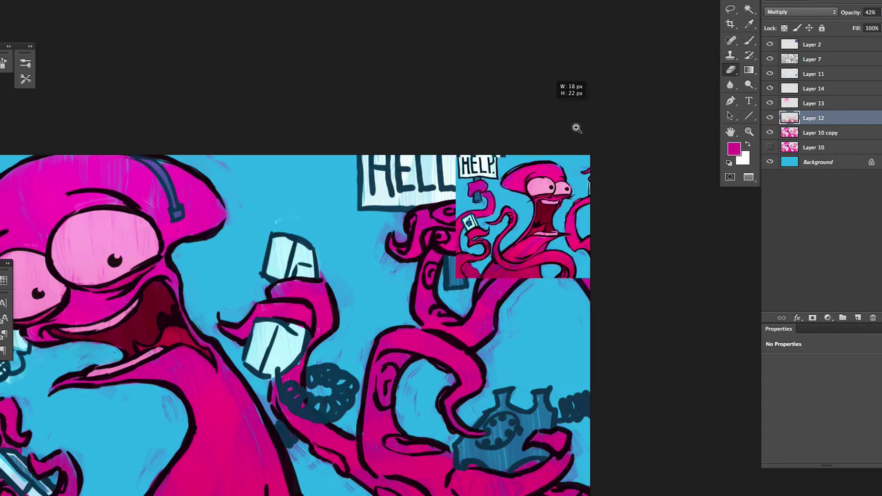
{"action": "scroll", "coordinate": [482, 206], "scroll_direction": "up", "scroll_amount": 3}
{"action": "left_click", "coordinate": [337, 114], "text": "alt"}
{"action": "scroll", "coordinate": [455, 248], "scroll_direction": "left", "scroll_amount": 3}
On Layer 7, recolour the head and tentacle outlines dark red
{"action": "key", "text": "alt+bracketright"}
{"action": "key", "text": "alt+bracketright"}
{"action": "key", "text": "alt+bracketright"}
{"action": "key", "text": "alt+bracketright"}
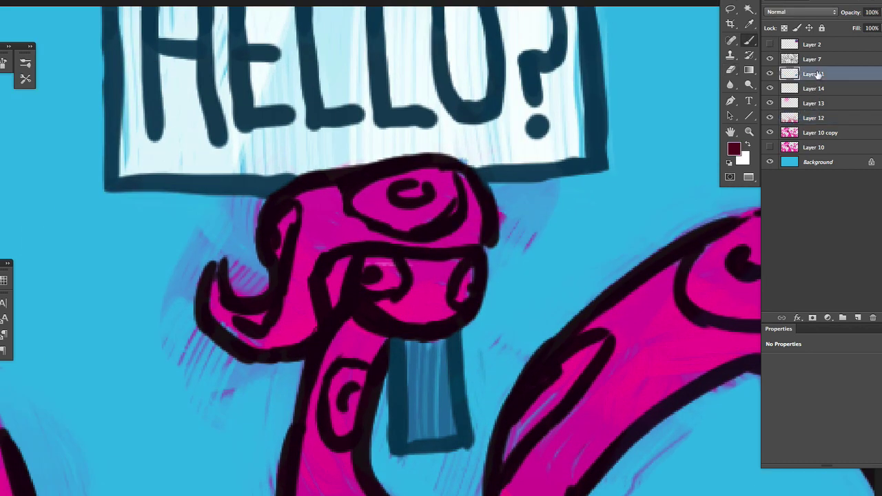
{"action": "mouse_move", "coordinate": [486, 221]}
{"action": "left_mouse_down"}
{"action": "mouse_move", "coordinate": [347, 180]}
{"action": "mouse_move", "coordinate": [292, 208]}
{"action": "mouse_move", "coordinate": [301, 270]}
{"action": "mouse_move", "coordinate": [265, 326]}
{"action": "mouse_move", "coordinate": [396, 254]}
{"action": "mouse_move", "coordinate": [427, 216]}
{"action": "mouse_move", "coordinate": [475, 292]}
{"action": "mouse_move", "coordinate": [438, 314]}
{"action": "mouse_move", "coordinate": [443, 321]}
{"action": "mouse_move", "coordinate": [394, 292]}
{"action": "mouse_move", "coordinate": [403, 320]}
{"action": "mouse_move", "coordinate": [400, 305]}
{"action": "mouse_move", "coordinate": [378, 335]}
{"action": "mouse_move", "coordinate": [376, 377]}
{"action": "mouse_move", "coordinate": [370, 384]}
{"action": "mouse_move", "coordinate": [356, 362]}
{"action": "mouse_move", "coordinate": [309, 452]}
{"action": "left_mouse_up"}
{"action": "scroll", "coordinate": [309, 453], "scroll_direction": "down", "scroll_amount": 1}
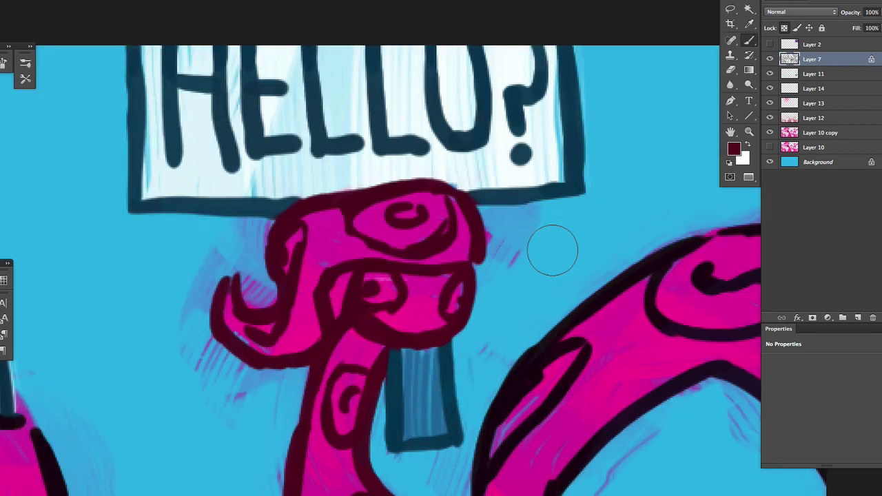
{"action": "key", "text": "alt+bracketleft"}
{"action": "key", "text": "alt+bracketleft"}
{"action": "key", "text": "alt+bracketleft"}
{"action": "key", "text": "alt+bracketleft"}
{"action": "key", "text": "alt+bracketleft"}
{"action": "key", "text": "alt+bracketright"}
{"action": "key", "text": "alt+bracketright"}
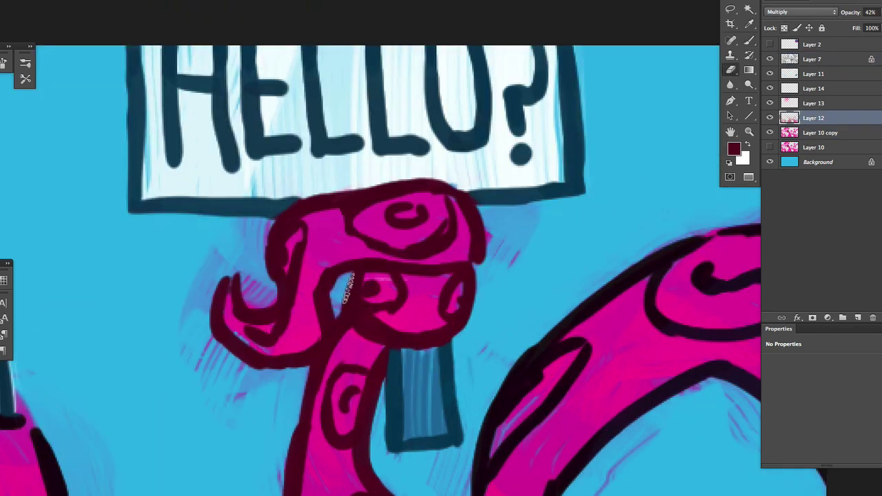
{"action": "scroll", "coordinate": [409, 393], "scroll_direction": "down", "scroll_amount": 3}
{"action": "scroll", "coordinate": [409, 394], "scroll_direction": "up", "scroll_amount": 2}
Paint a dark stroke along the tentacle over the phone and sample its maroon
{"action": "key", "text": "alt+bracketright"}
{"action": "key", "text": "alt+bracketright"}
{"action": "key", "text": "alt+bracketright"}
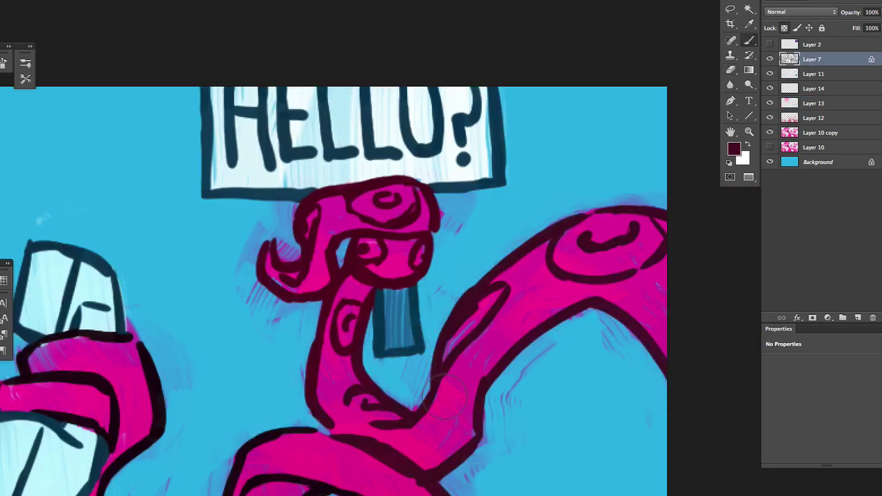
{"action": "scroll", "coordinate": [448, 379], "scroll_direction": "down", "scroll_amount": 5}
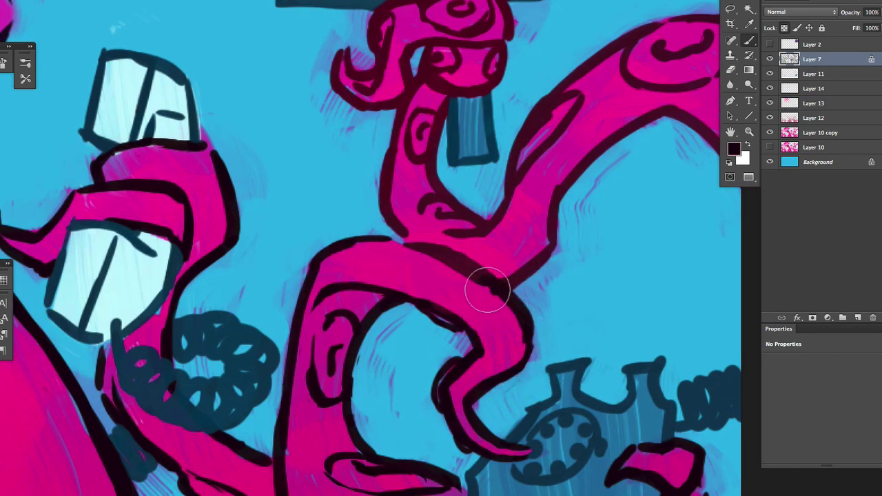
{"action": "scroll", "coordinate": [523, 311], "scroll_direction": "down", "scroll_amount": 2}
{"action": "scroll", "coordinate": [523, 312], "scroll_direction": "up", "scroll_amount": 2}
{"action": "scroll", "coordinate": [459, 388], "scroll_direction": "down", "scroll_amount": 4}
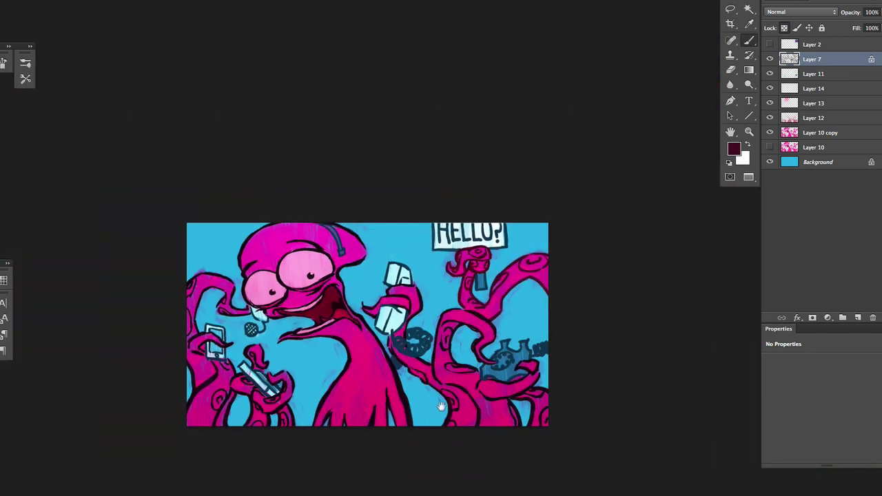
{"action": "scroll", "coordinate": [427, 404], "scroll_direction": "up", "scroll_amount": 4}
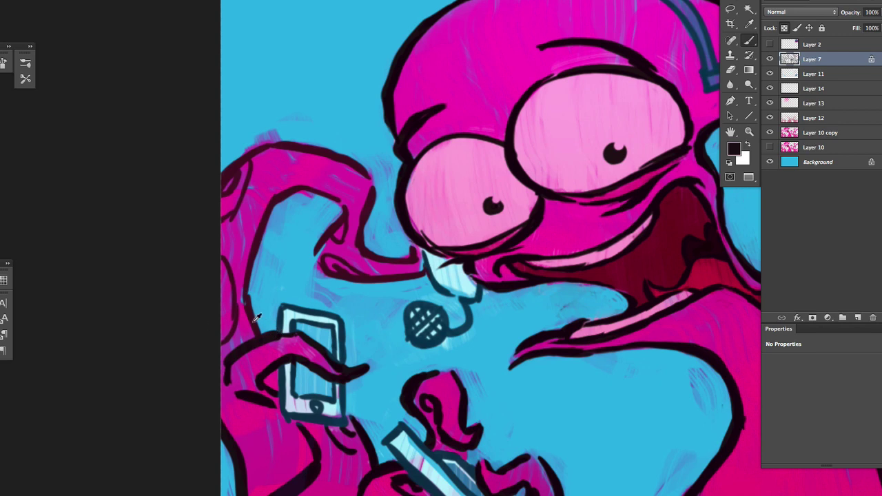
{"action": "scroll", "coordinate": [221, 421], "scroll_direction": "down", "scroll_amount": 1}
{"action": "scroll", "coordinate": [195, 186], "scroll_direction": "up", "scroll_amount": 1}
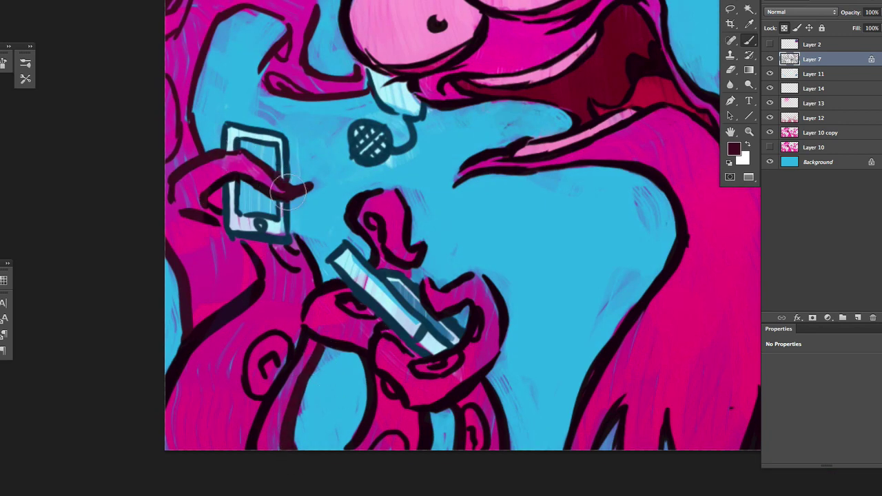
{"action": "left_click_drag", "start_coordinate": [288, 187], "coordinate": [211, 170]}
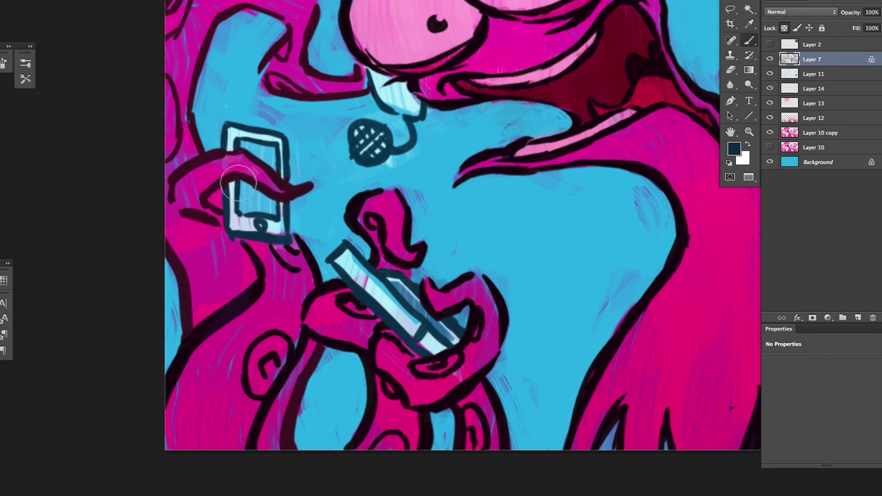
{"action": "left_click", "coordinate": [303, 181], "text": "alt"}
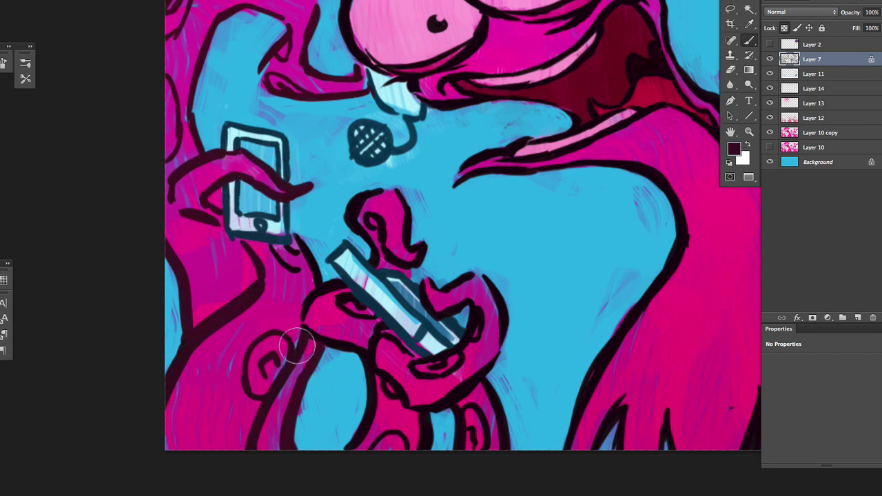
Zoom out to the whole illustration and delete the unused hidden Layer 2
{"action": "key", "text": "ctrl+minus"}
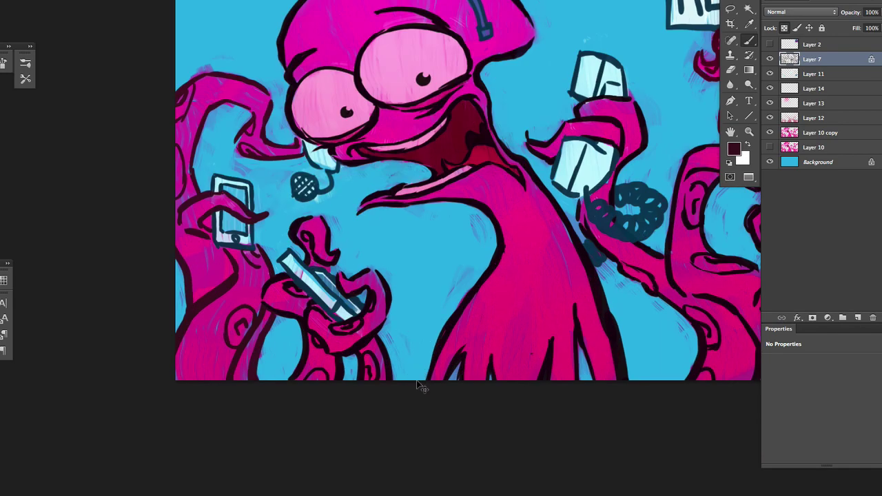
{"action": "key", "text": "ctrl+minus"}
{"action": "left_click", "coordinate": [820, 132]}
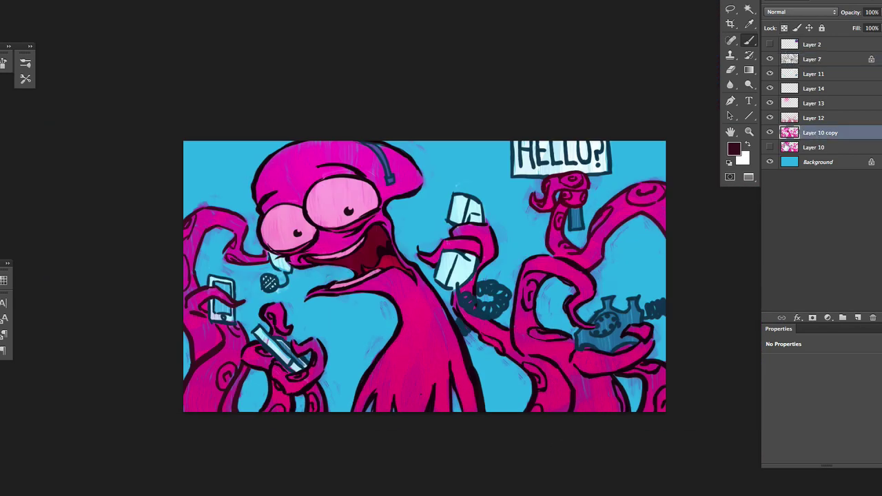
{"action": "key", "text": "ctrl+plus"}
{"action": "key", "text": "ctrl+plus"}
{"action": "key", "text": "ctrl+plus"}
{"action": "key", "text": "ctrl+minus"}
{"action": "key", "text": "ctrl+minus"}
{"action": "key", "text": "ctrl+minus"}
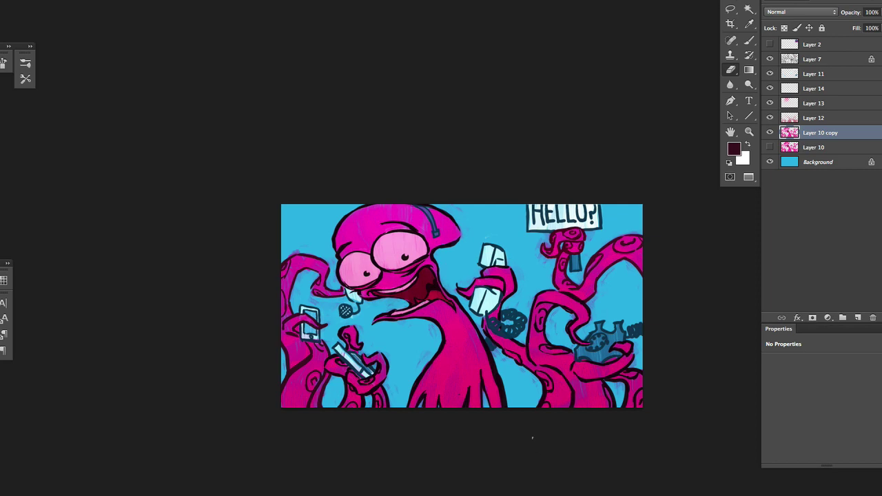
{"action": "key", "text": "ctrl+plus"}
{"action": "key", "text": "alt+period"}
{"action": "key", "text": "Delete"}
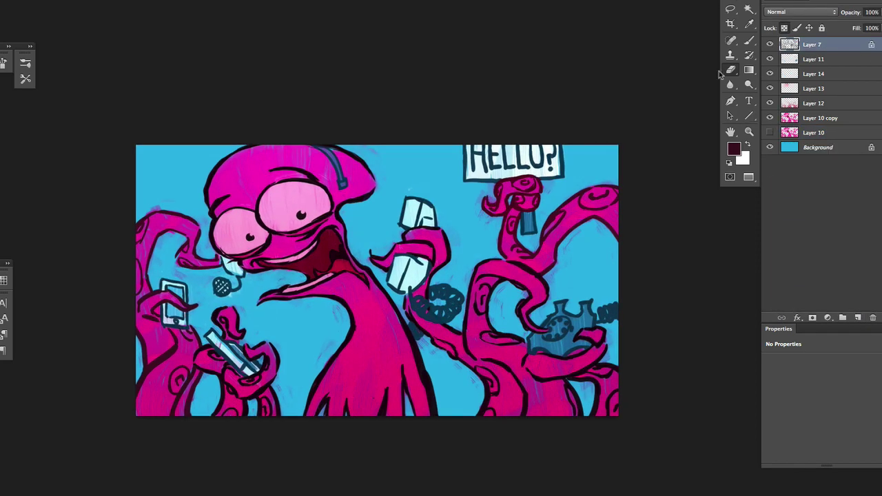